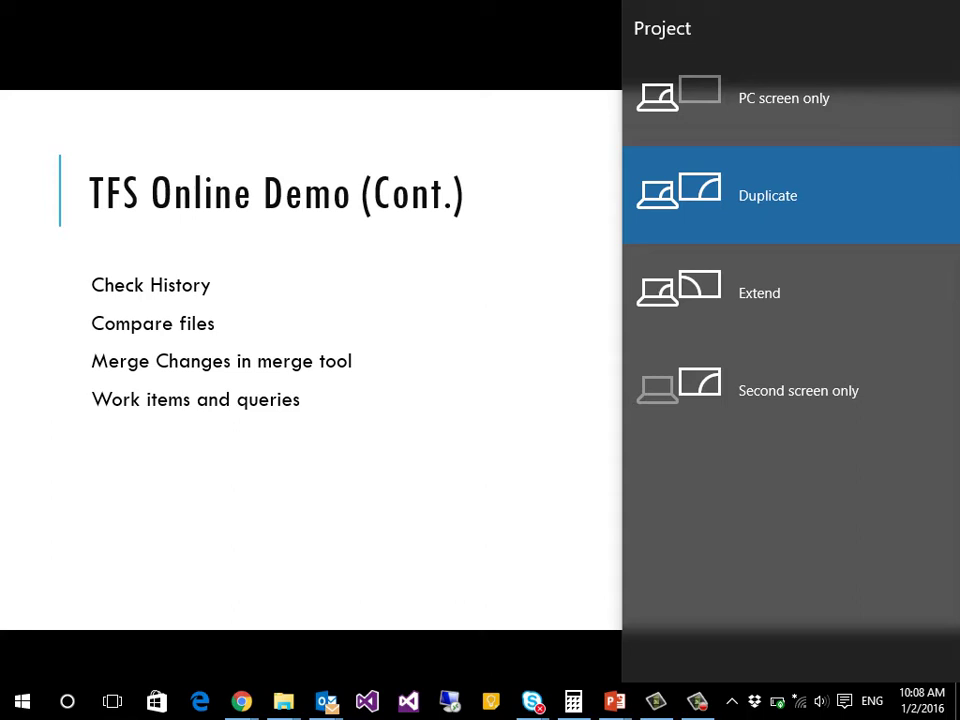
- Dismiss the Project flyout with Esc so the desktop replaces the TFS Online Demo slide
{"action": "key", "text": "Escape"}
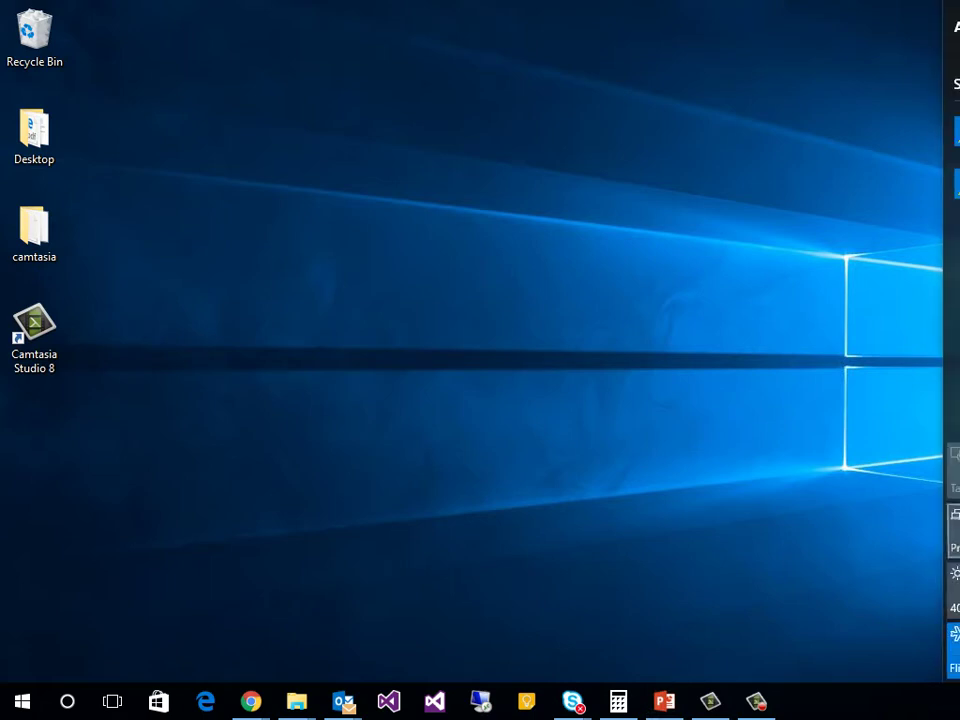
{"action": "key", "text": "super+p"}
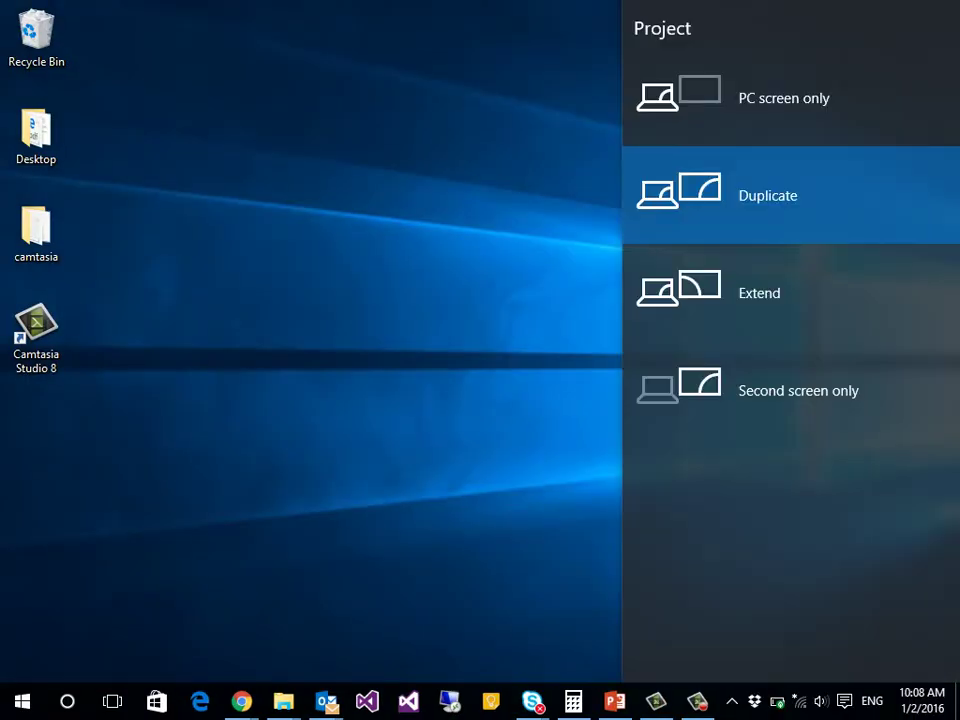
{"action": "mouse_move", "coordinate": [326, 701]}
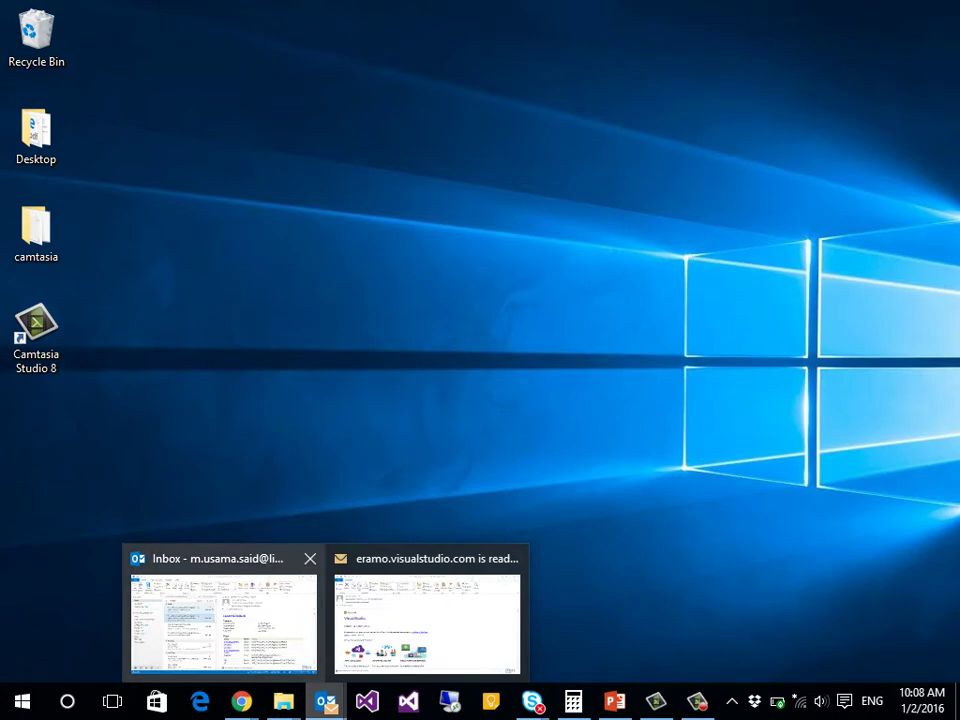
{"action": "left_click", "coordinate": [222, 612]}
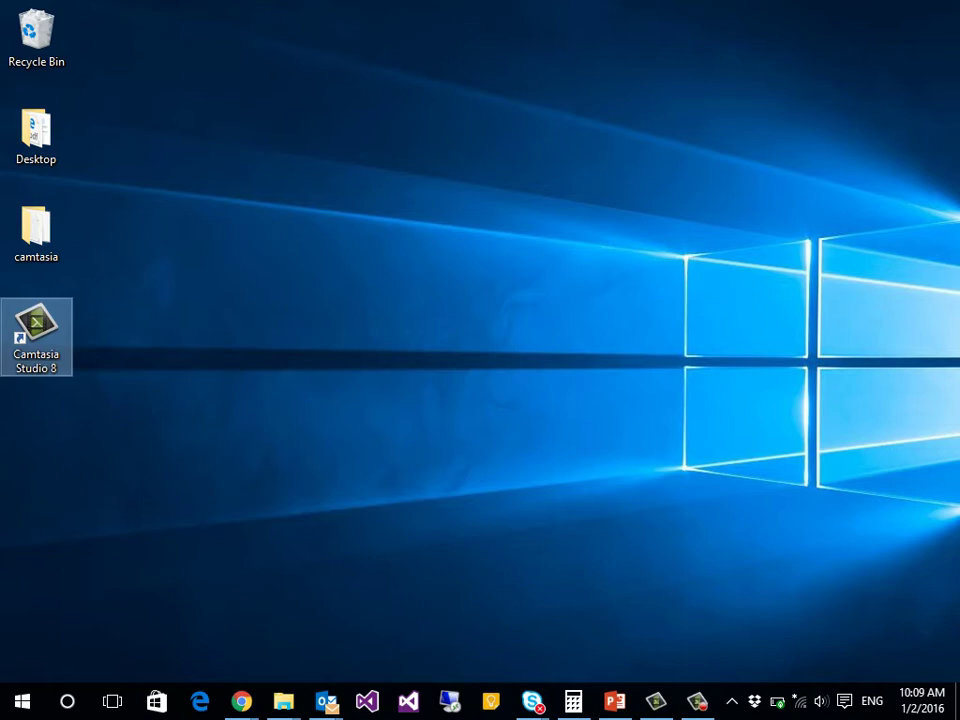
- Refresh the desktop twice from its context menu, then close the 10% low-battery warning
{"action": "right_click", "coordinate": [434, 372]}
{"action": "left_click", "coordinate": [480, 453]}
{"action": "right_click", "coordinate": [293, 298]}
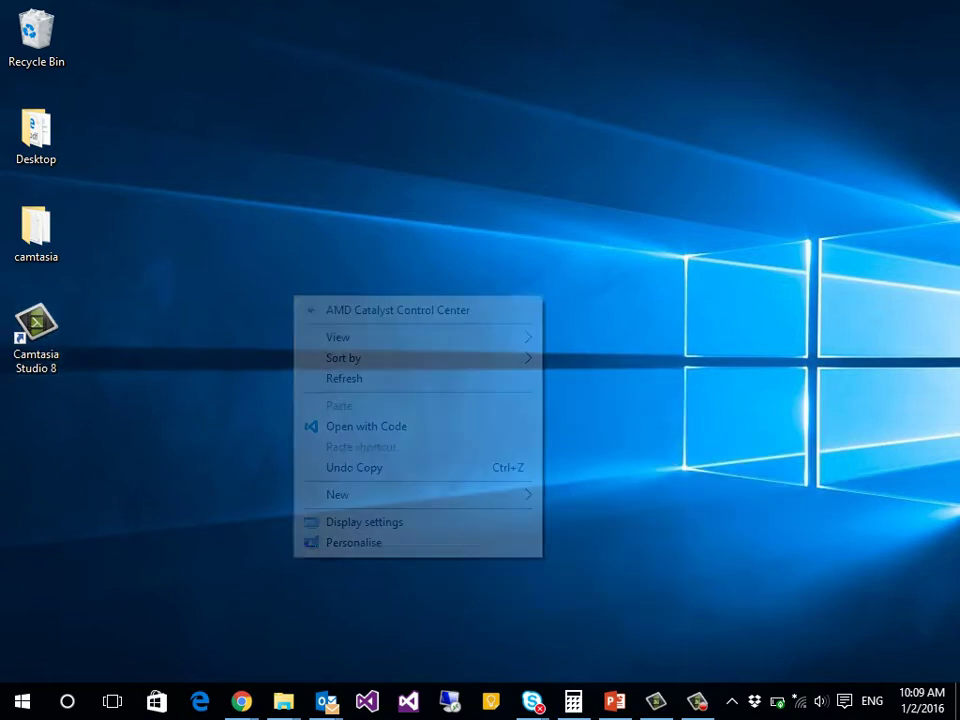
{"action": "left_click", "coordinate": [345, 377]}
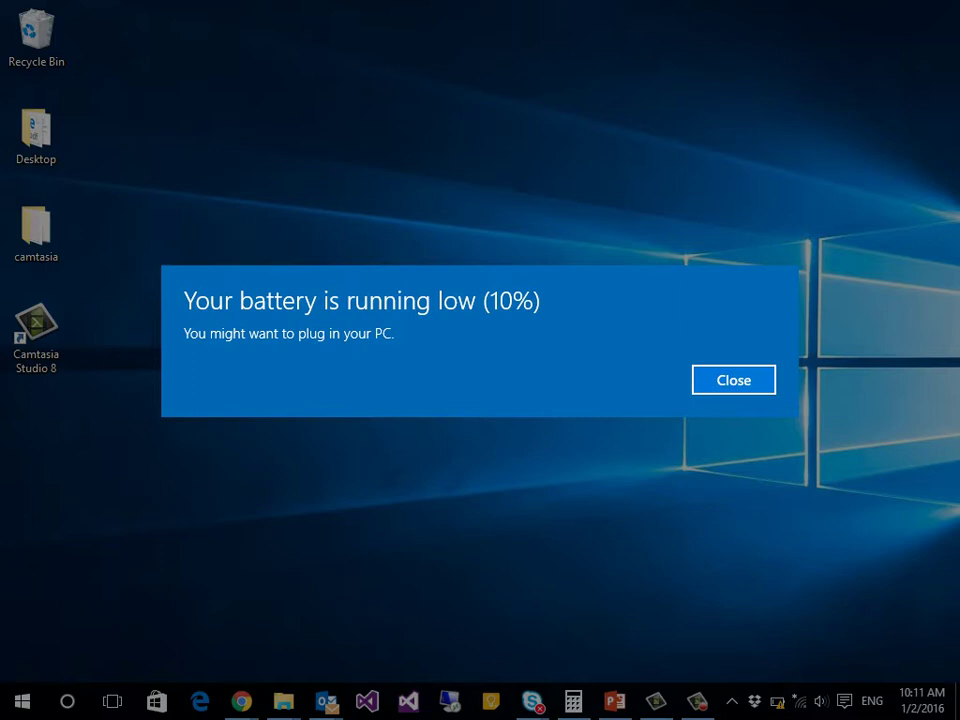
{"action": "key", "text": "Return"}
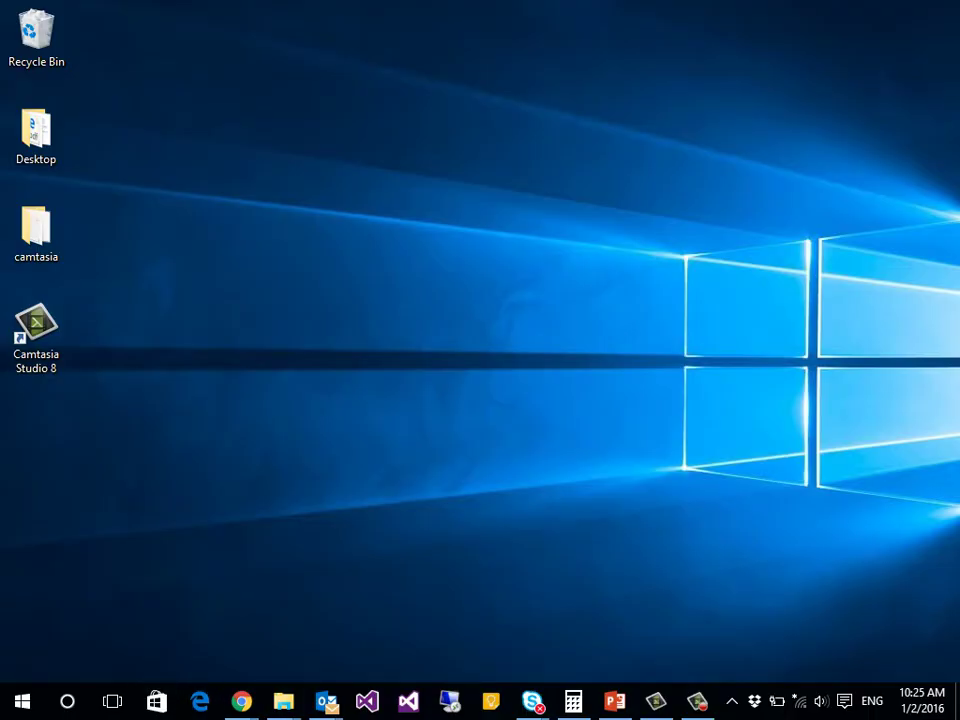
- Read the Changeset 9 notification email in Outlook, then minimize Outlook and refresh the desktop
{"action": "mouse_move", "coordinate": [326, 700]}
{"action": "left_click", "coordinate": [214, 615]}
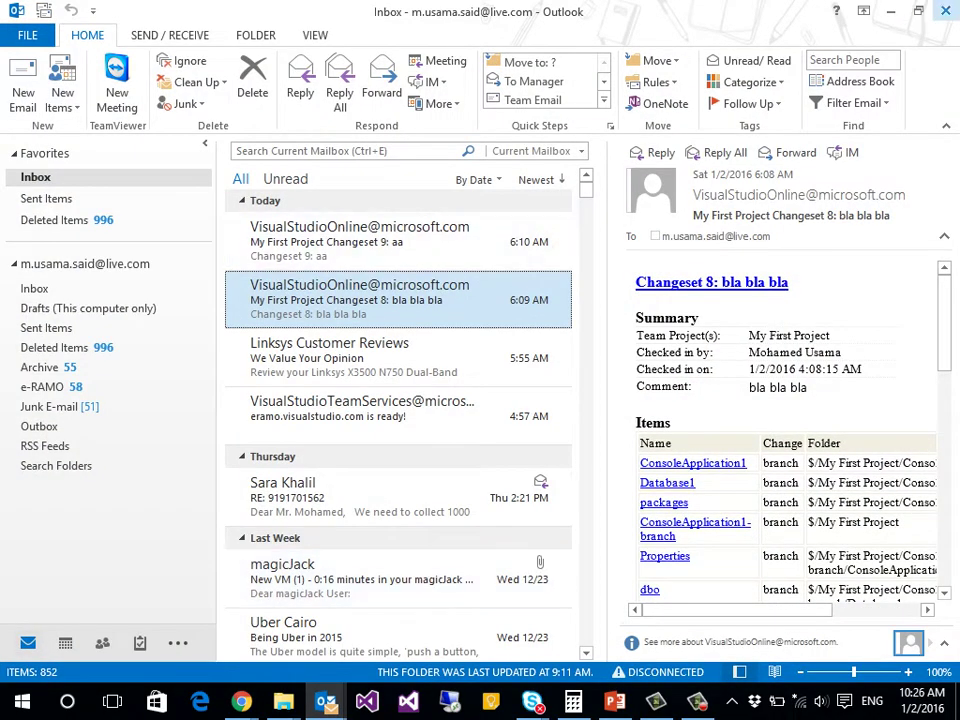
{"action": "left_click", "coordinate": [400, 240]}
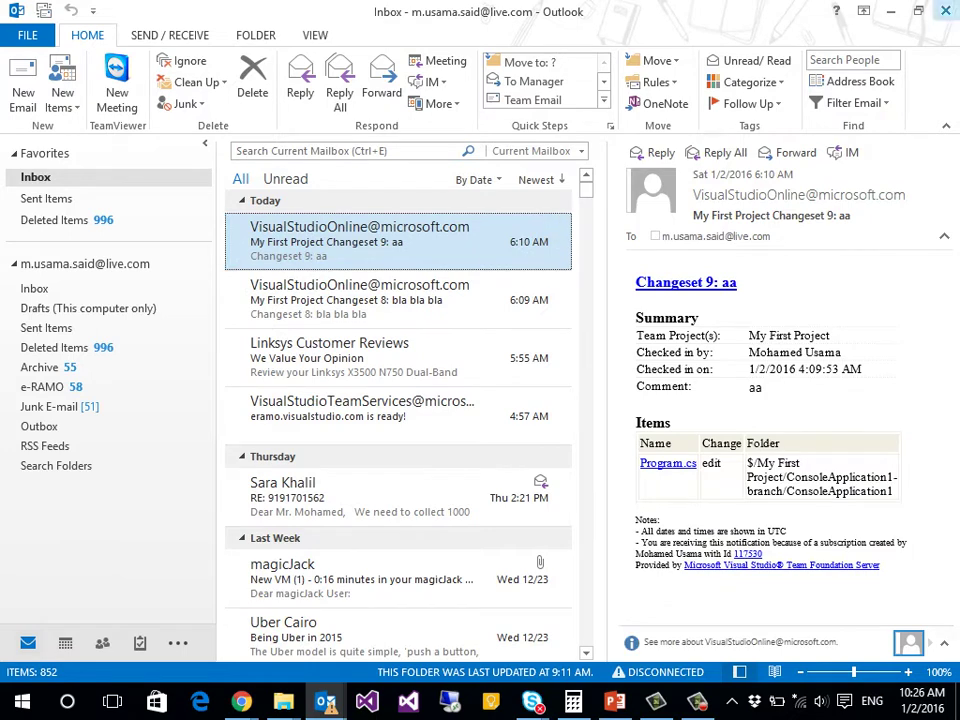
{"action": "left_click", "coordinate": [890, 11]}
{"action": "right_click", "coordinate": [224, 386]}
{"action": "left_click", "coordinate": [290, 469]}
- Switch to Desktop 2 via Task View and launch Visual Studio 2013 there
{"action": "mouse_move", "coordinate": [283, 701]}
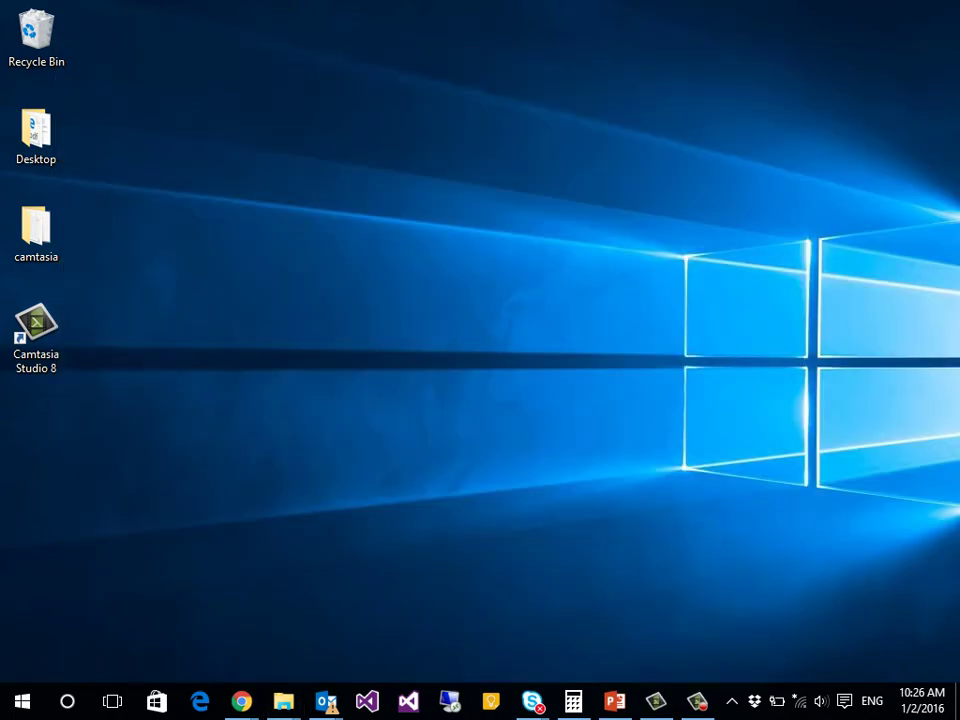
{"action": "mouse_move", "coordinate": [710, 620]}
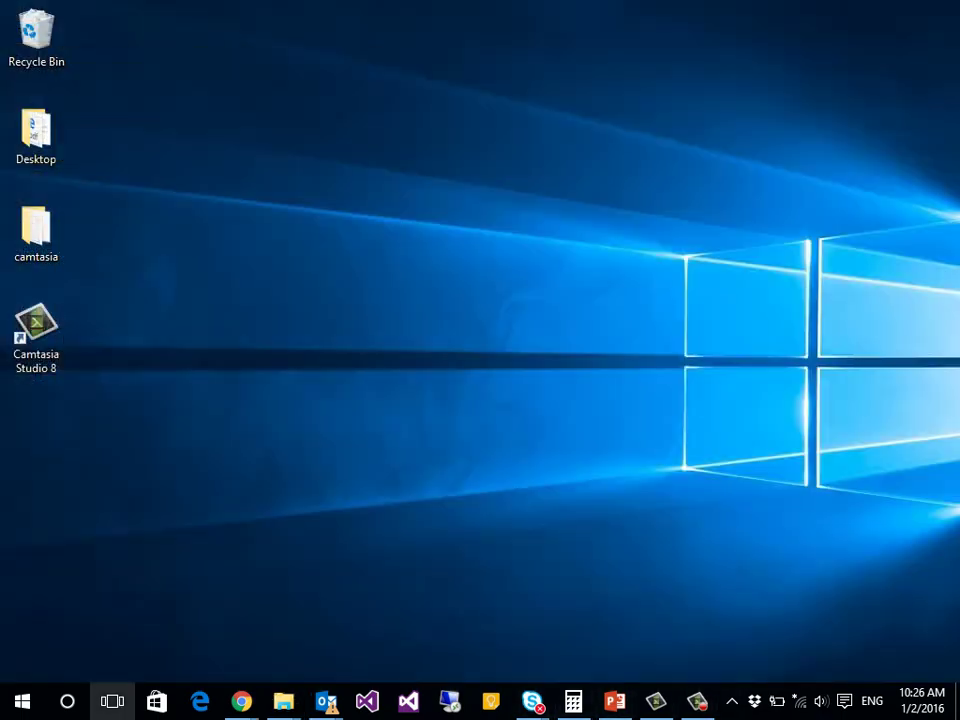
{"action": "left_click", "coordinate": [112, 701]}
{"action": "left_click", "coordinate": [538, 636]}
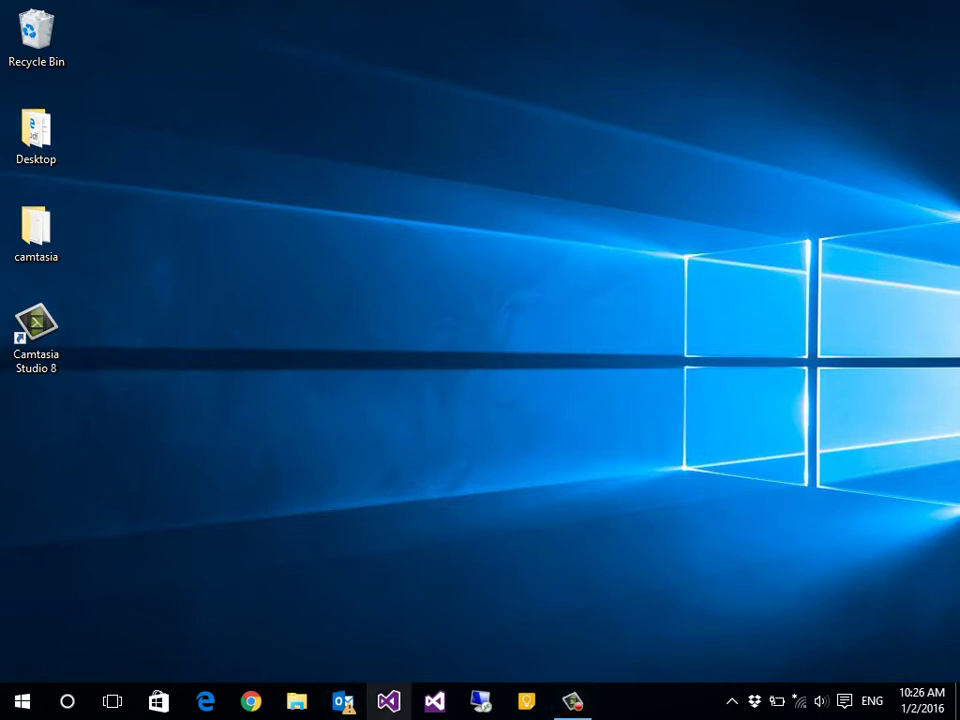
{"action": "left_click", "coordinate": [389, 700]}
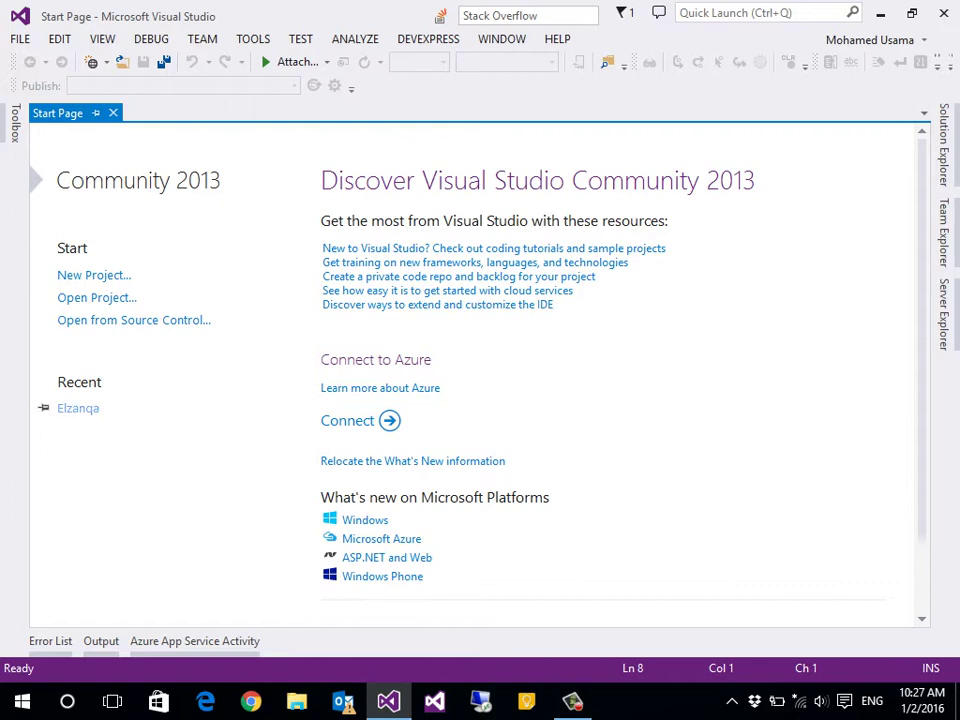
- Remove Elzanqa from the Start Page's Recent list, then glance at the empty Solution Explorer
{"action": "right_click", "coordinate": [88, 408]}
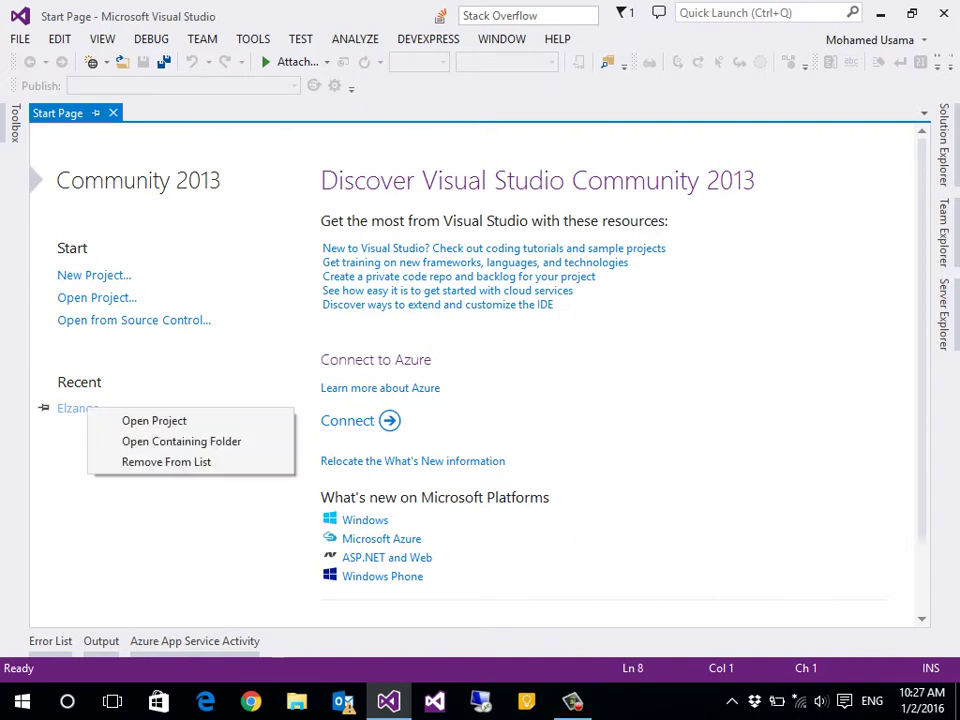
{"action": "key", "text": "Return"}
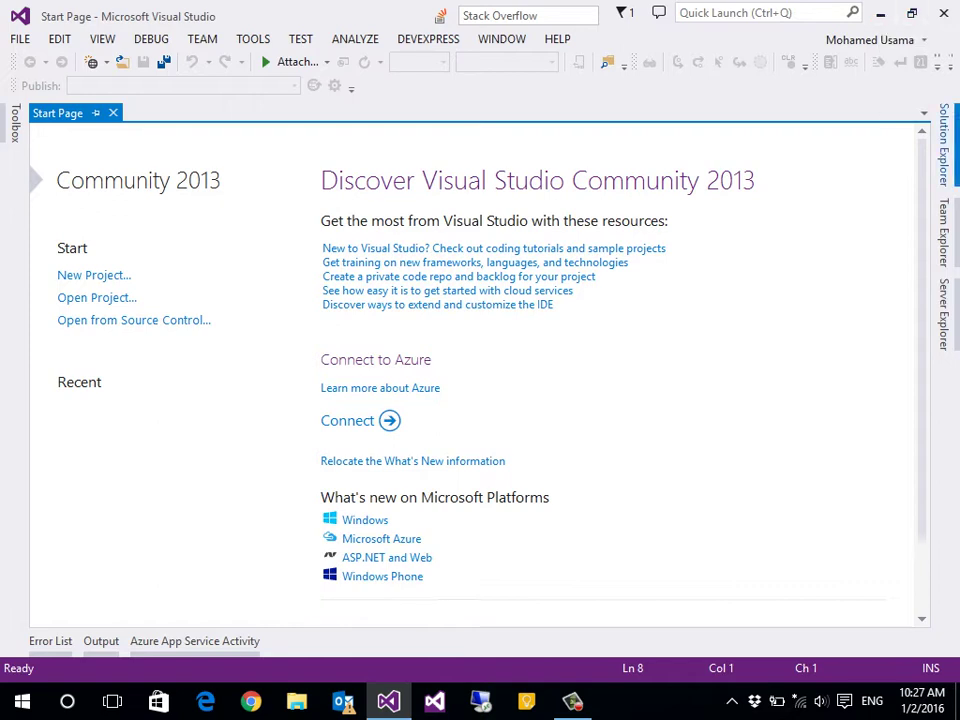
{"action": "left_click", "coordinate": [943, 145]}
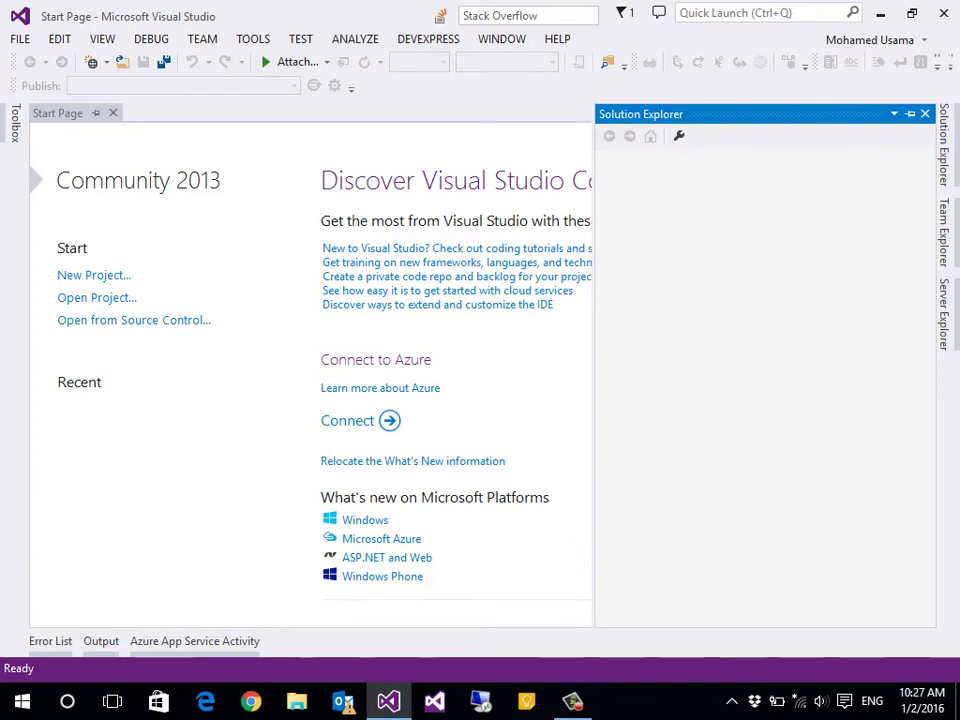
{"action": "key", "text": "Escape"}
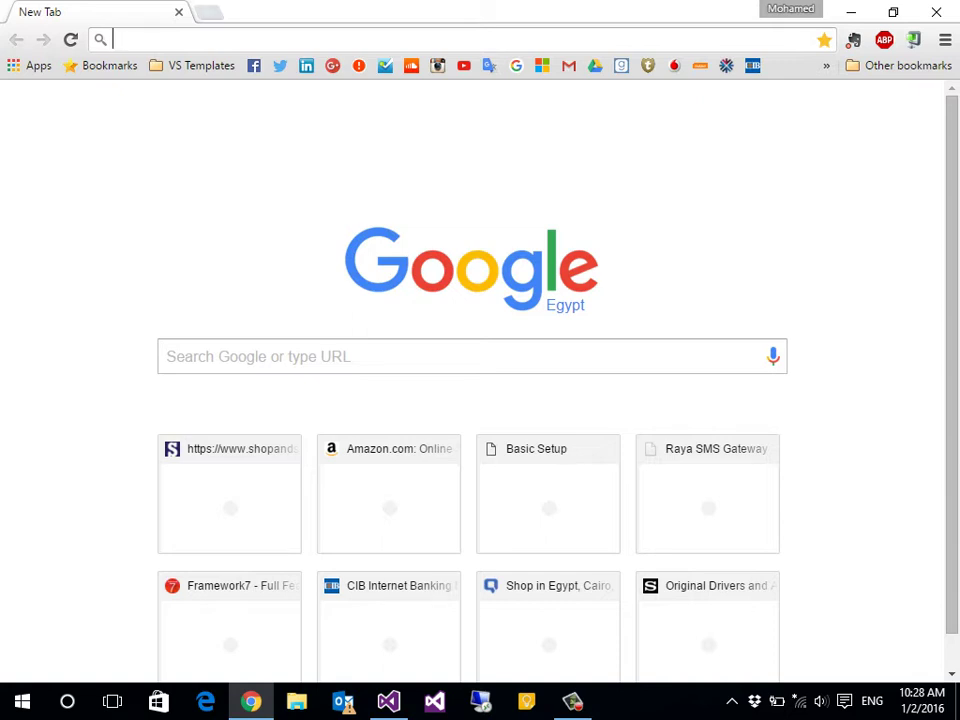
- Search Google for 'team foundation server' from Chrome's address bar, then check the Wi-Fi list
{"action": "type", "text": "visualstudio.com"}
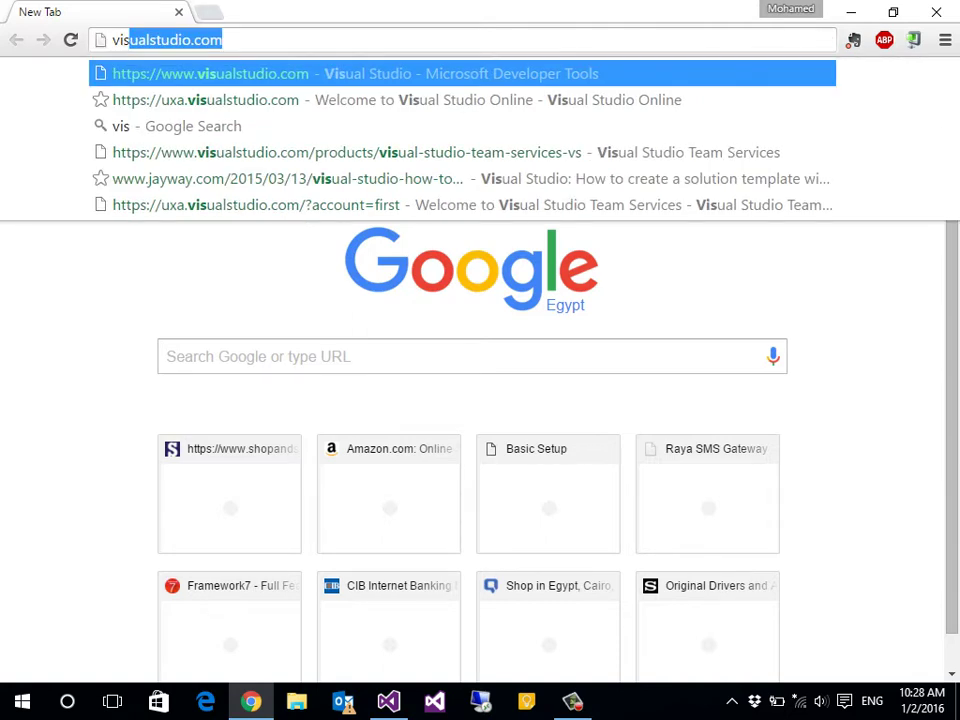
{"action": "key", "text": "ctrl+a"}
{"action": "type", "text": "vis"}
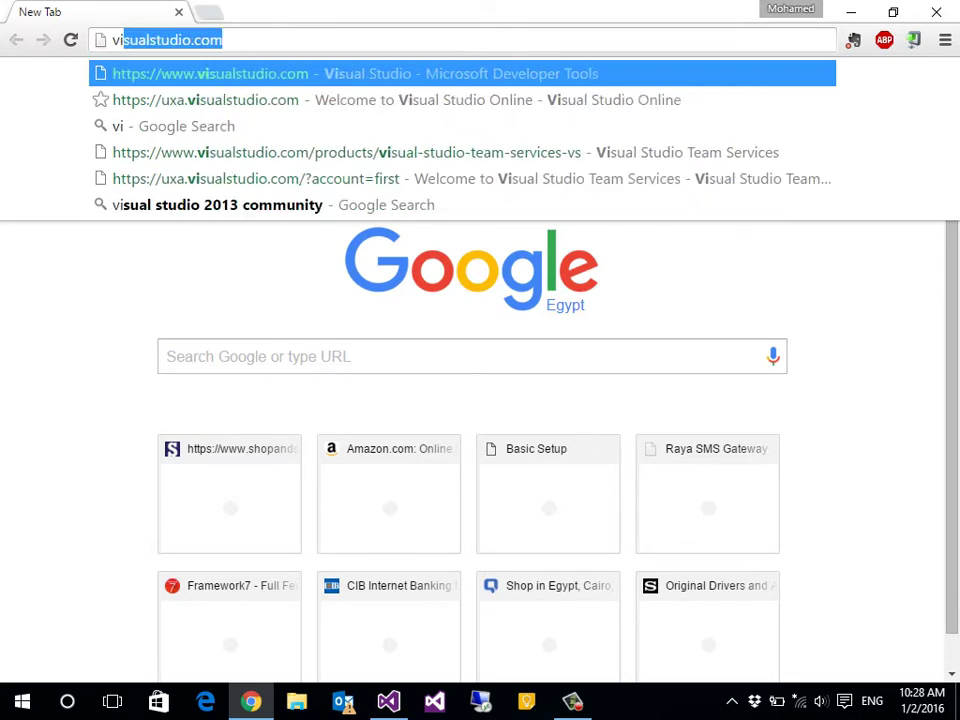
{"action": "key", "text": "End"}
{"action": "key", "text": "ctrl+shift+Left"}
{"action": "key", "text": "ctrl+shift+Left"}
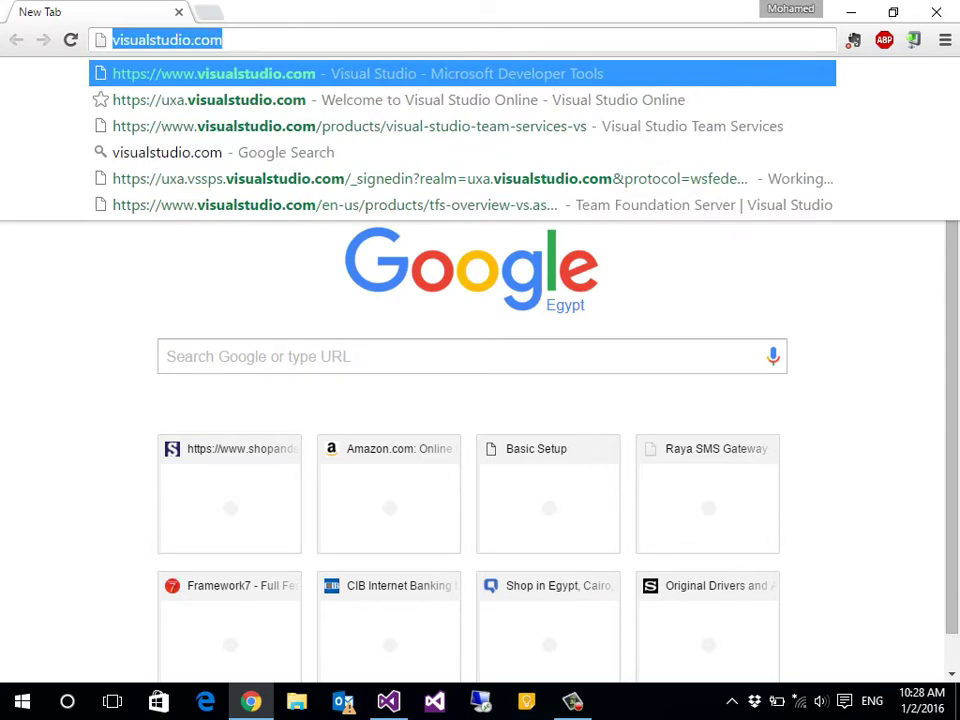
{"action": "type", "text": "teamf"}
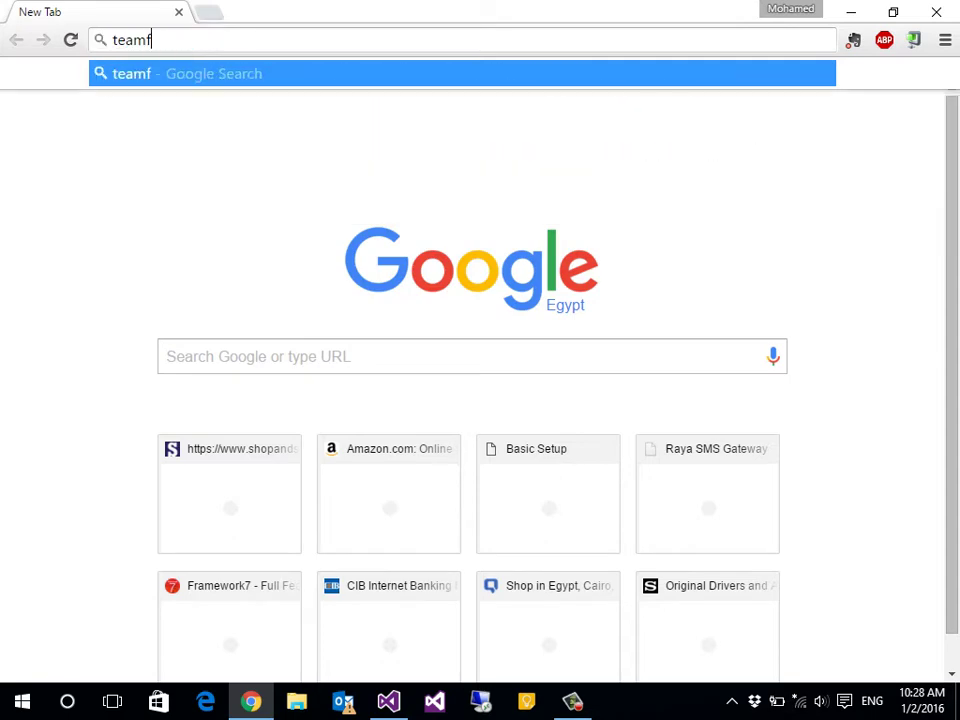
{"action": "key", "text": "BackSpace"}
{"action": "type", "text": "fo"}
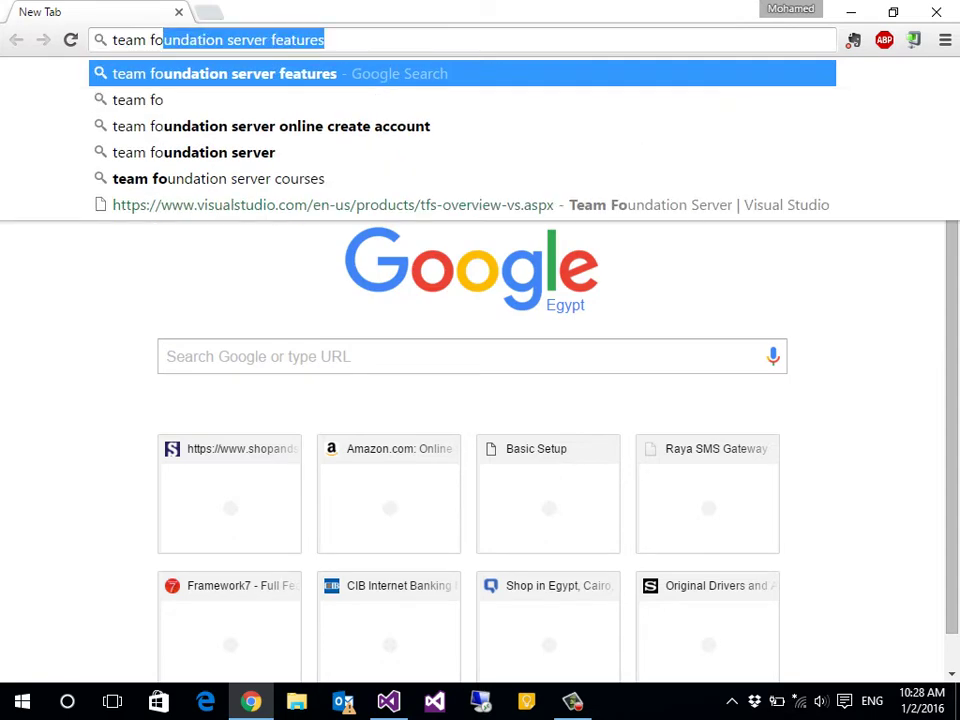
{"action": "type", "text": "undation server"}
{"action": "key", "text": "BackSpace"}
{"action": "key", "text": "Return"}
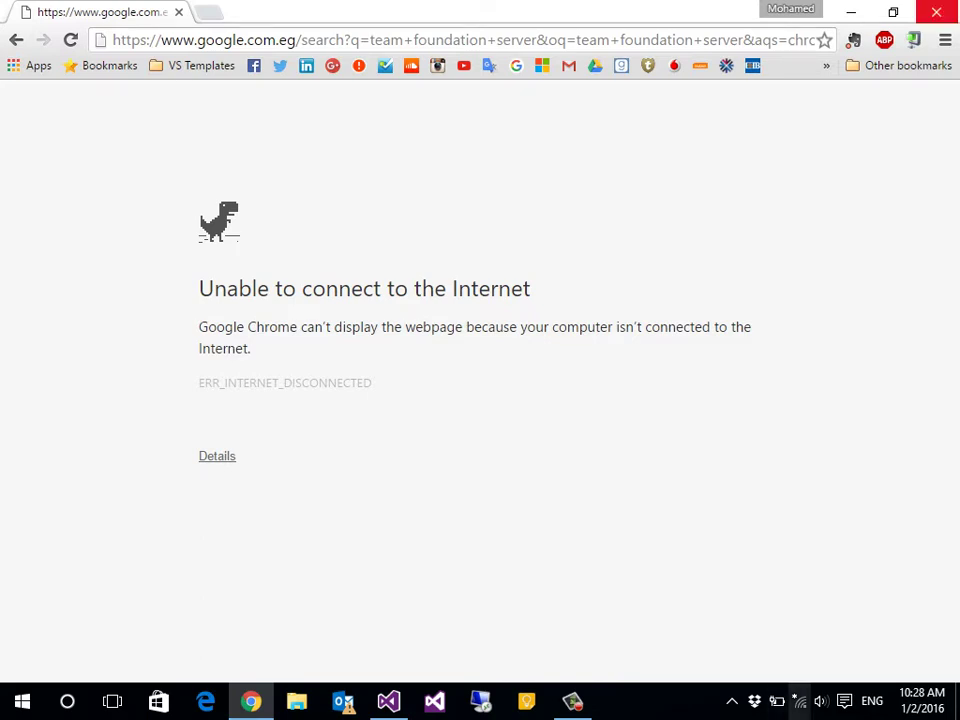
{"action": "left_click", "coordinate": [800, 701]}
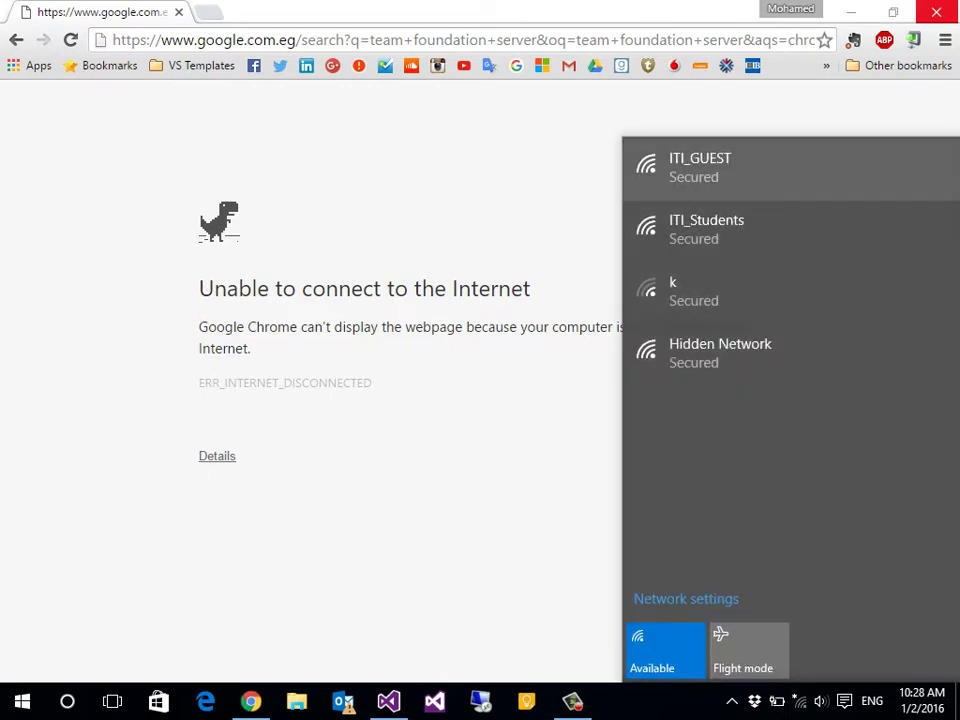
- Connect to the ITI_Students Wi-Fi with its security key and allow the PC to be discoverable
{"action": "left_click", "coordinate": [700, 168]}
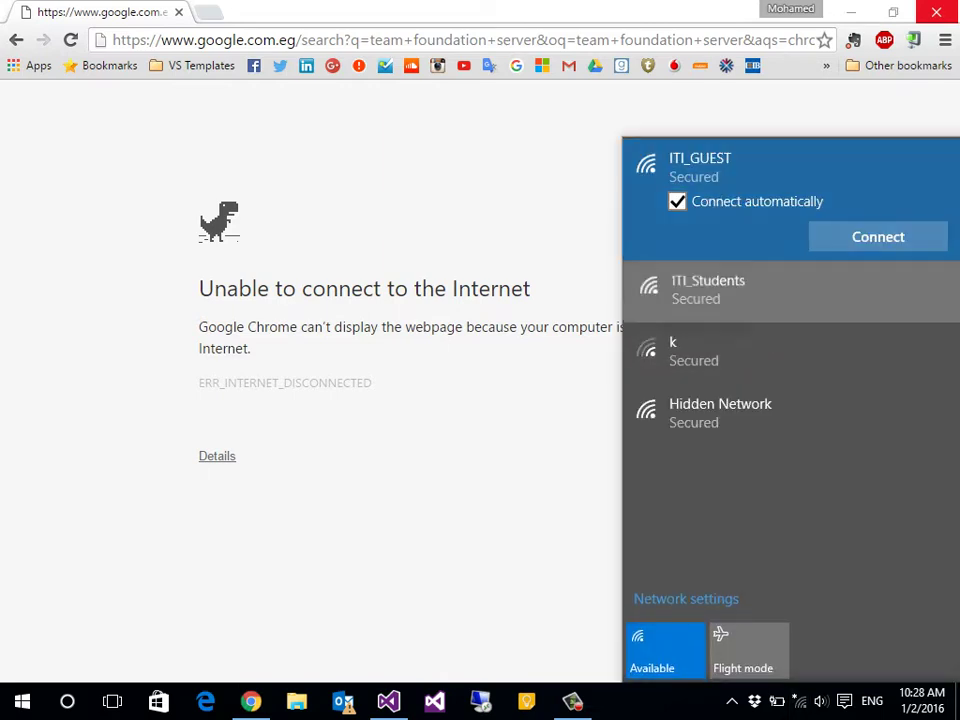
{"action": "left_click", "coordinate": [708, 285]}
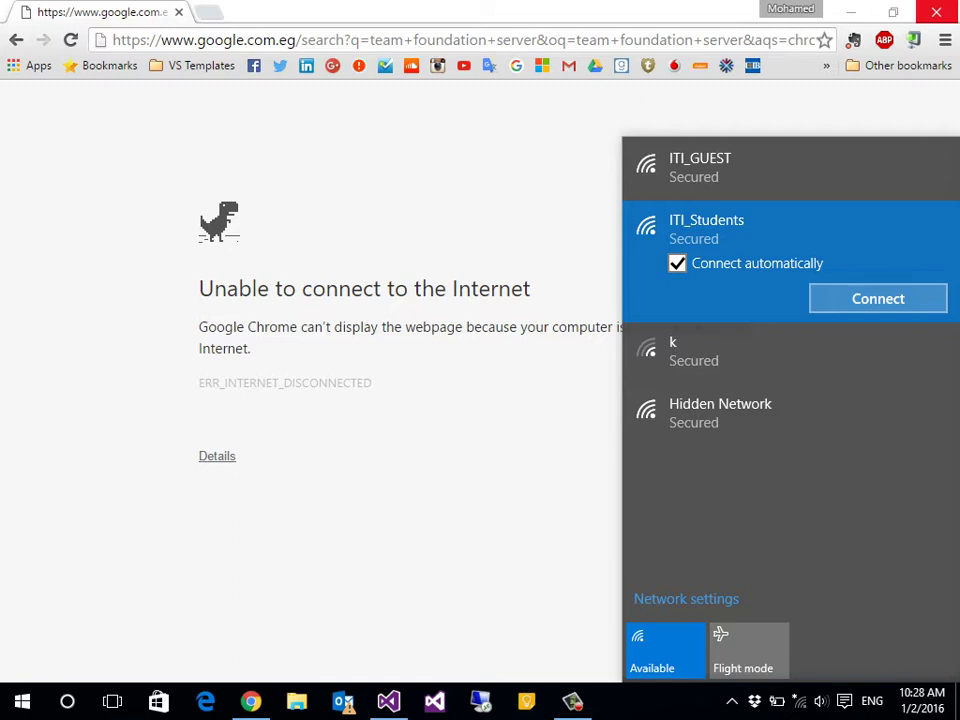
{"action": "key", "text": "Return"}
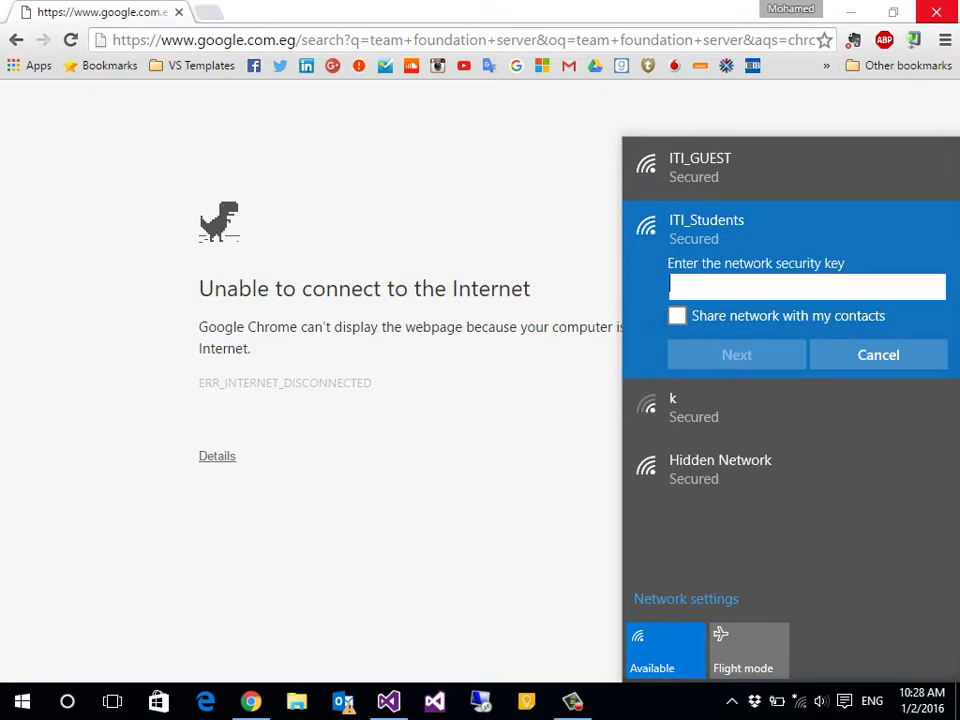
{"action": "type", "text": "••••••••"}
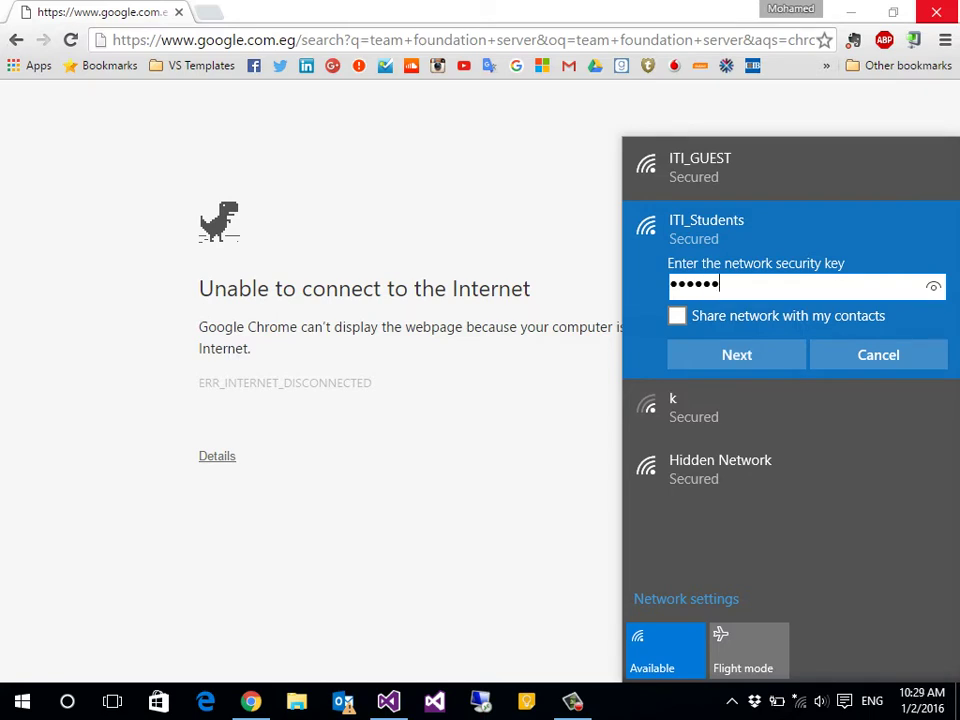
{"action": "key", "text": "Return"}
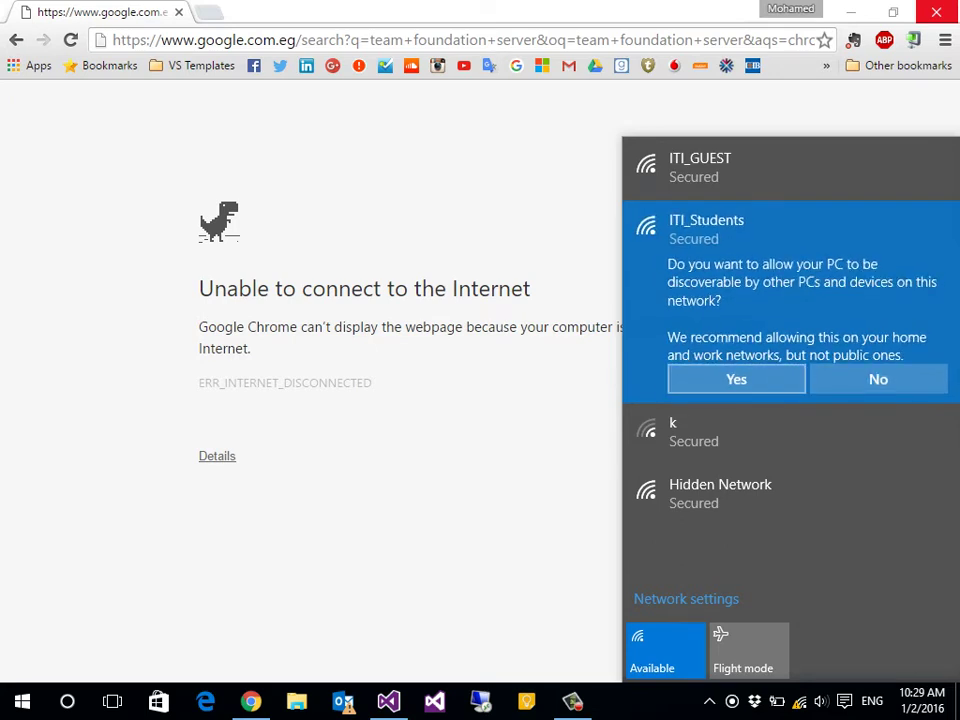
{"action": "key", "text": "Return"}
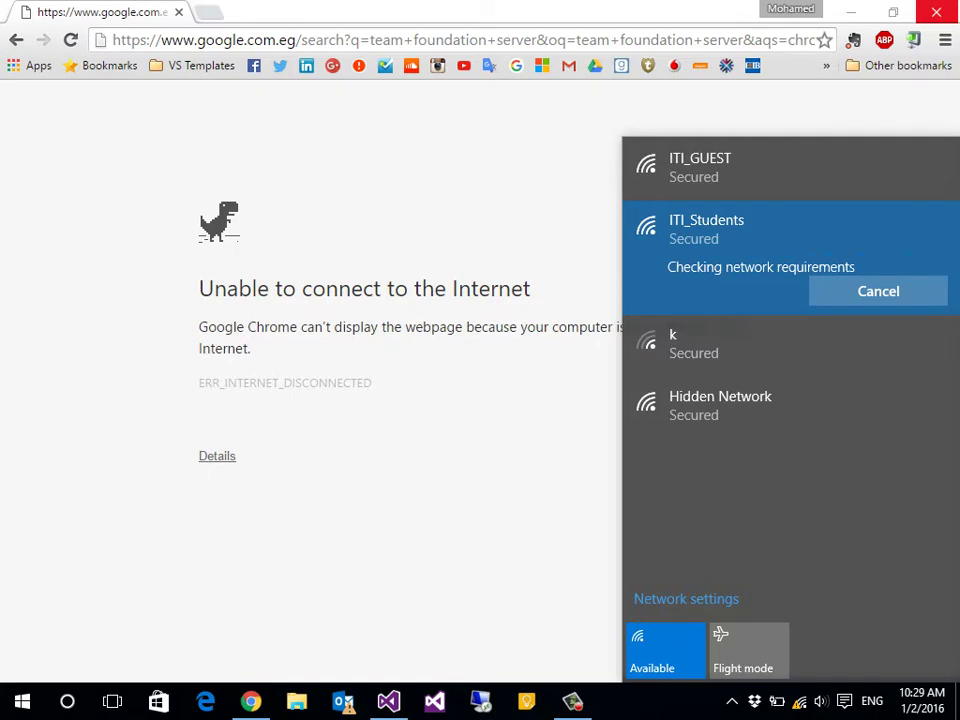
- Launch Control Panel from the Start menu search and maximize its window
{"action": "right_click", "coordinate": [799, 702]}
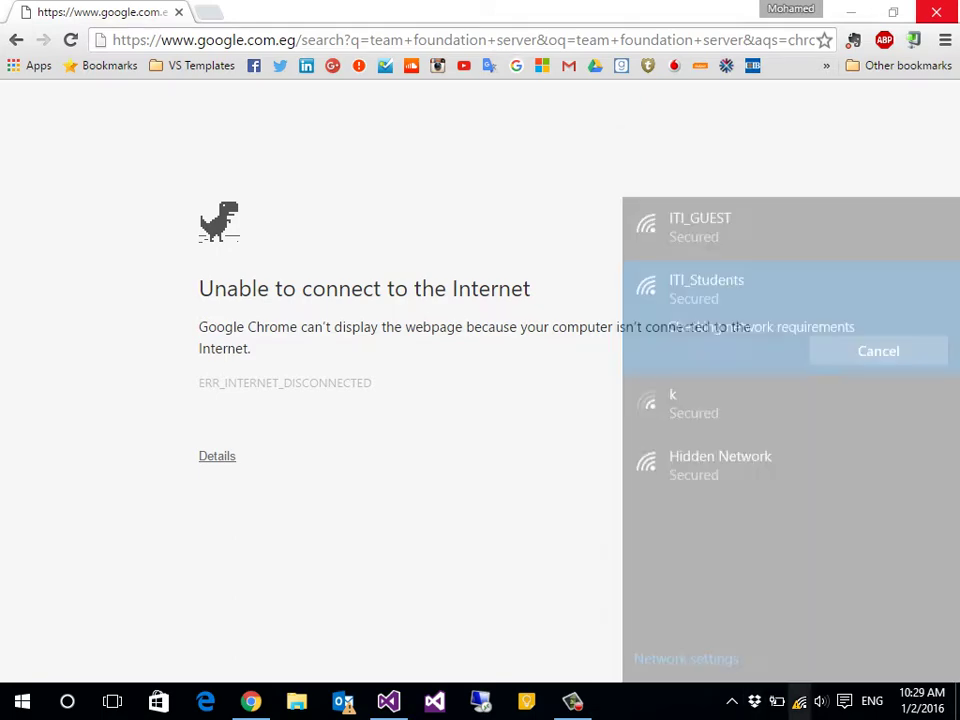
{"action": "key", "text": "Escape"}
{"action": "key", "text": "super"}
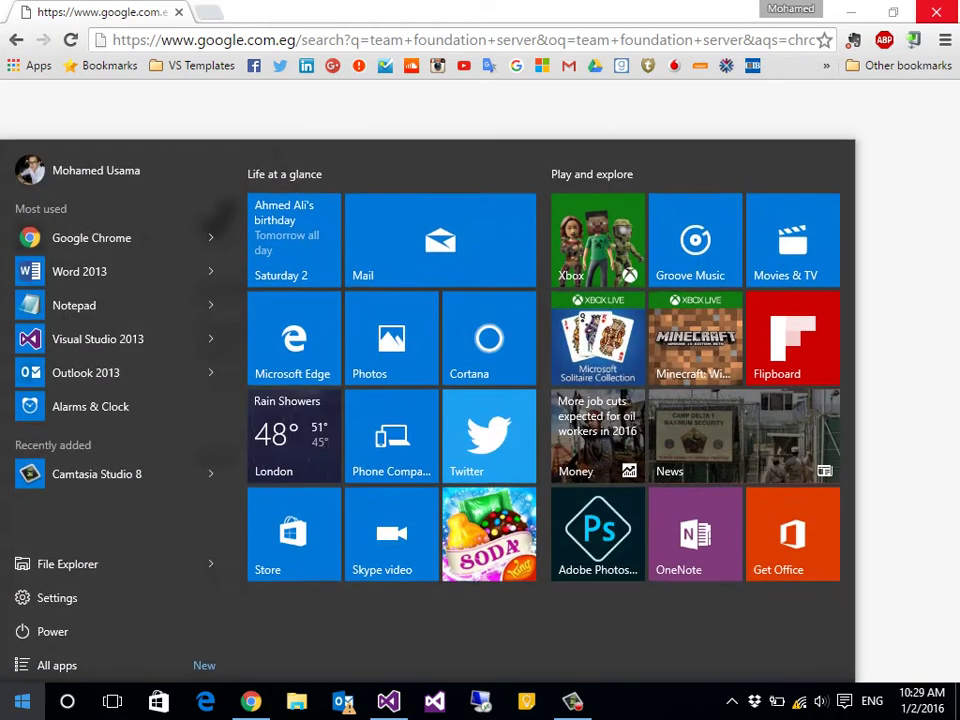
{"action": "type", "text": "contro"}
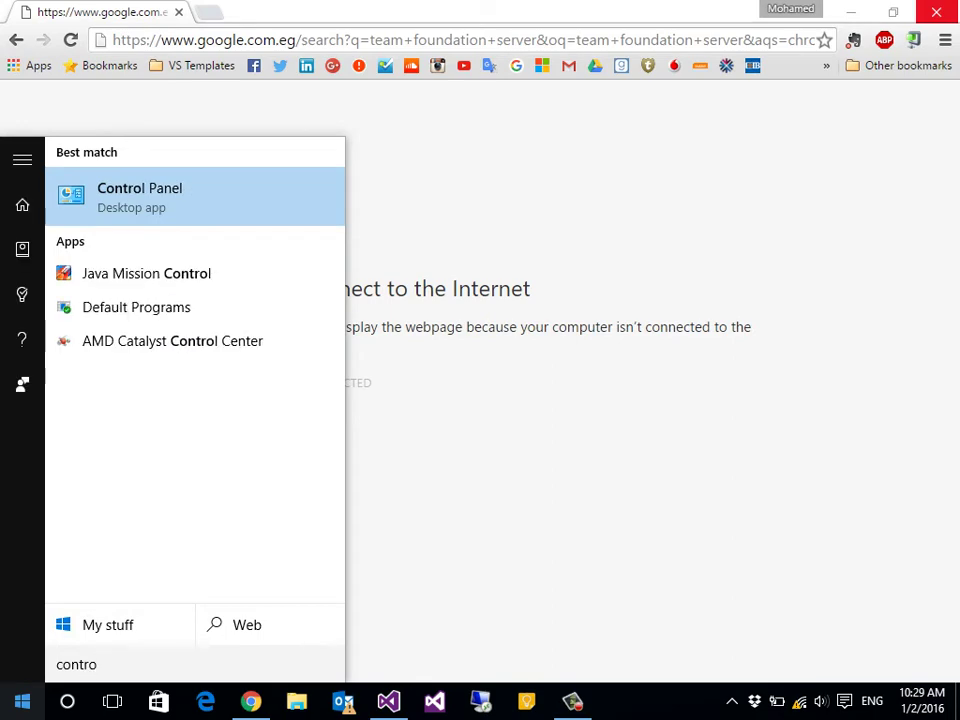
{"action": "key", "text": "Return"}
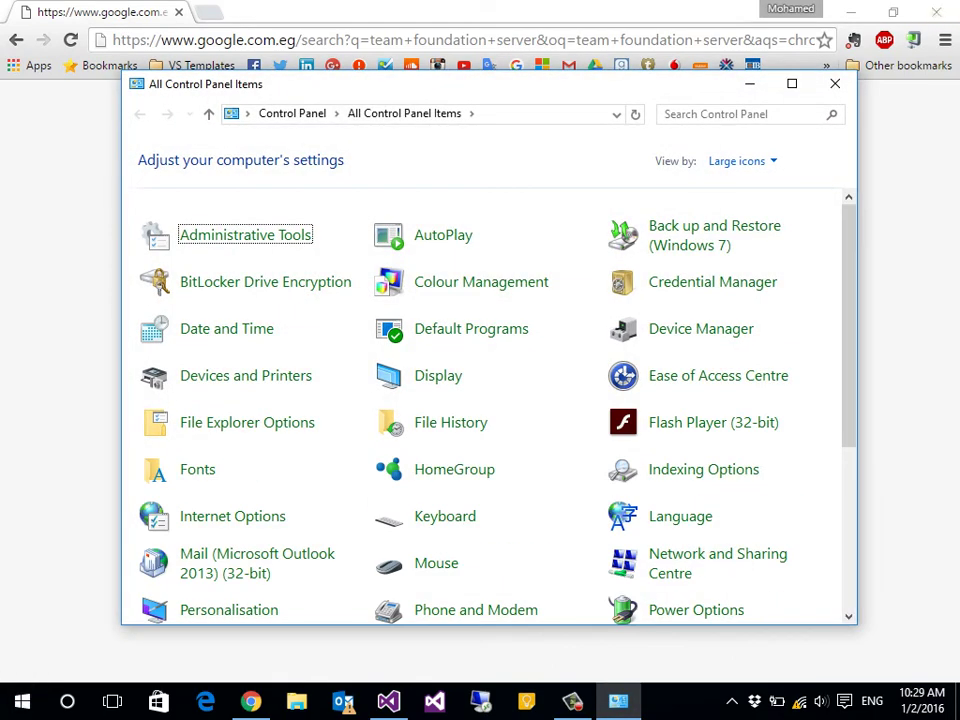
{"action": "key", "text": "super+Up"}
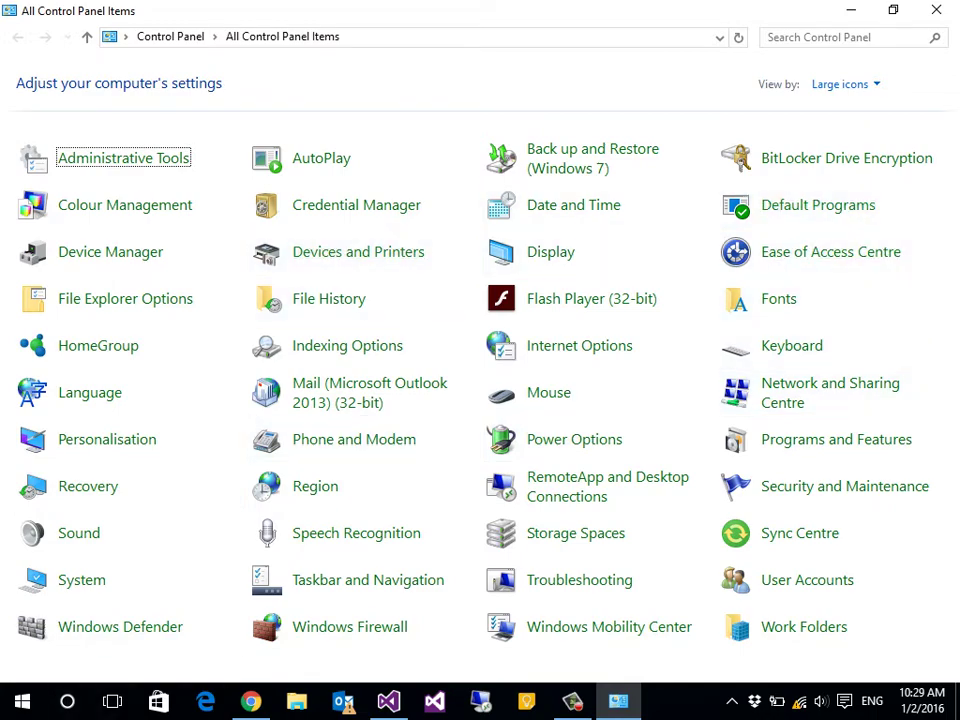
- Launch Internet Explorer and open Internet Options from its Tools menu
{"action": "left_click", "coordinate": [22, 702]}
{"action": "type", "text": "inte"}
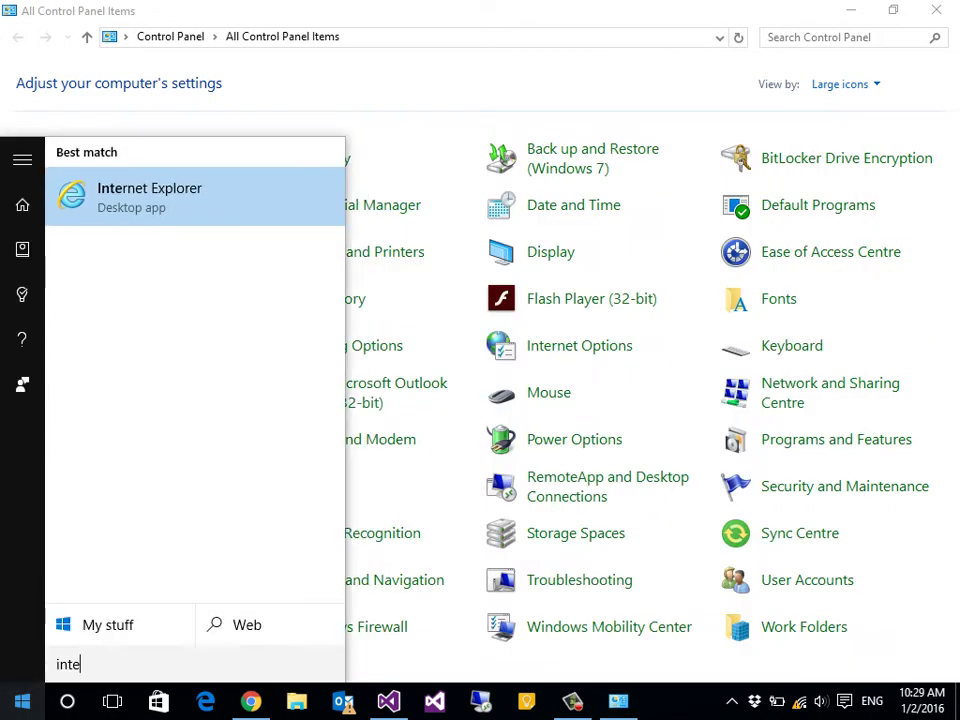
{"action": "key", "text": "Return"}
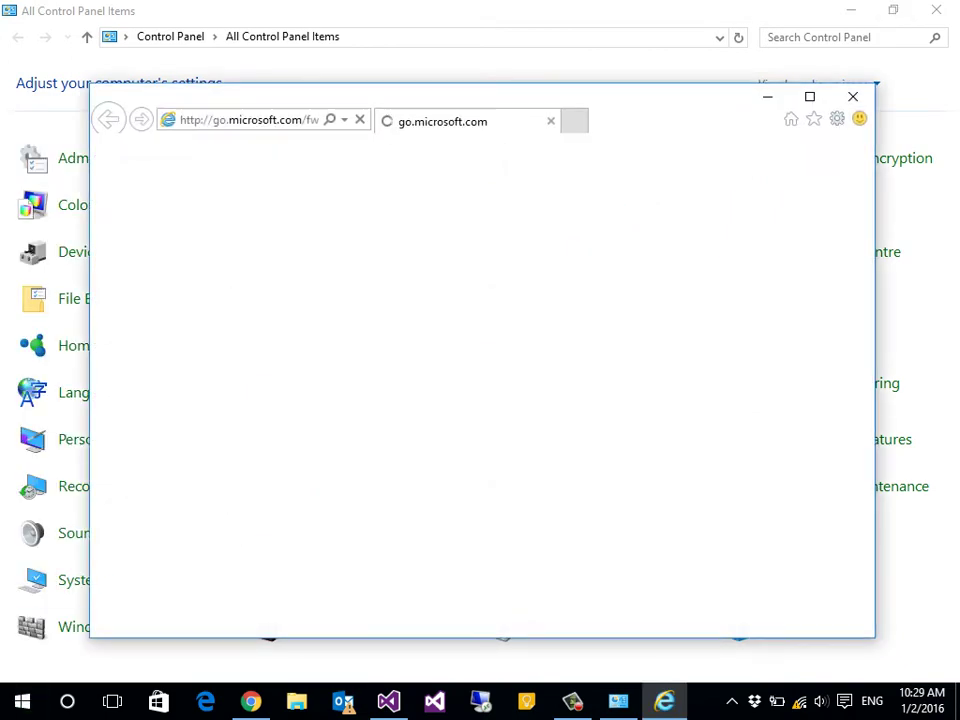
{"action": "key", "text": "alt+x"}
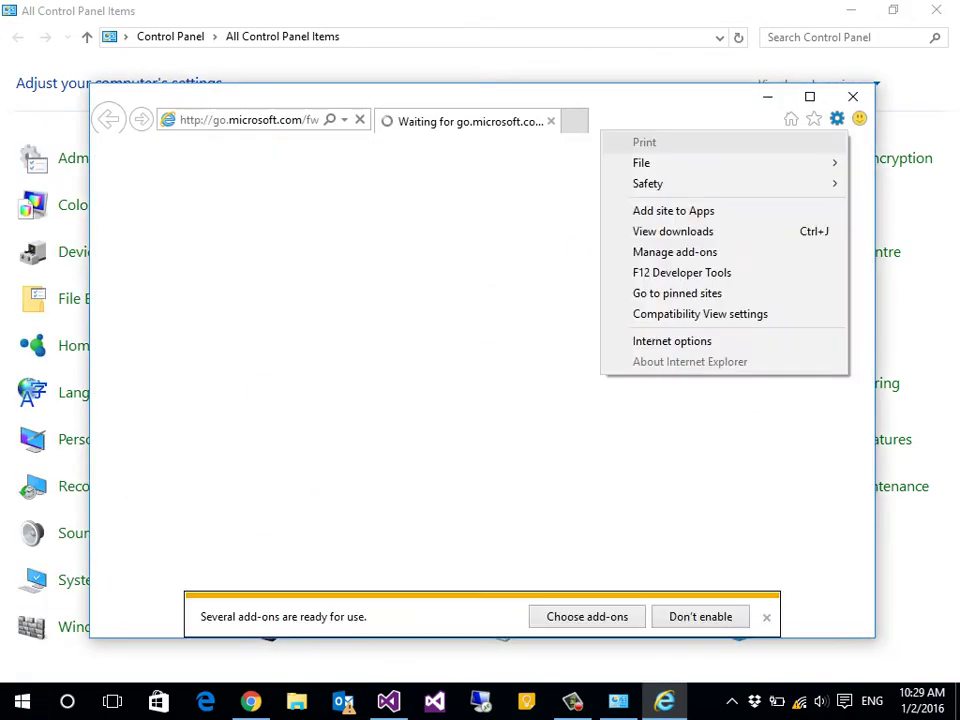
{"action": "key", "text": "Escape"}
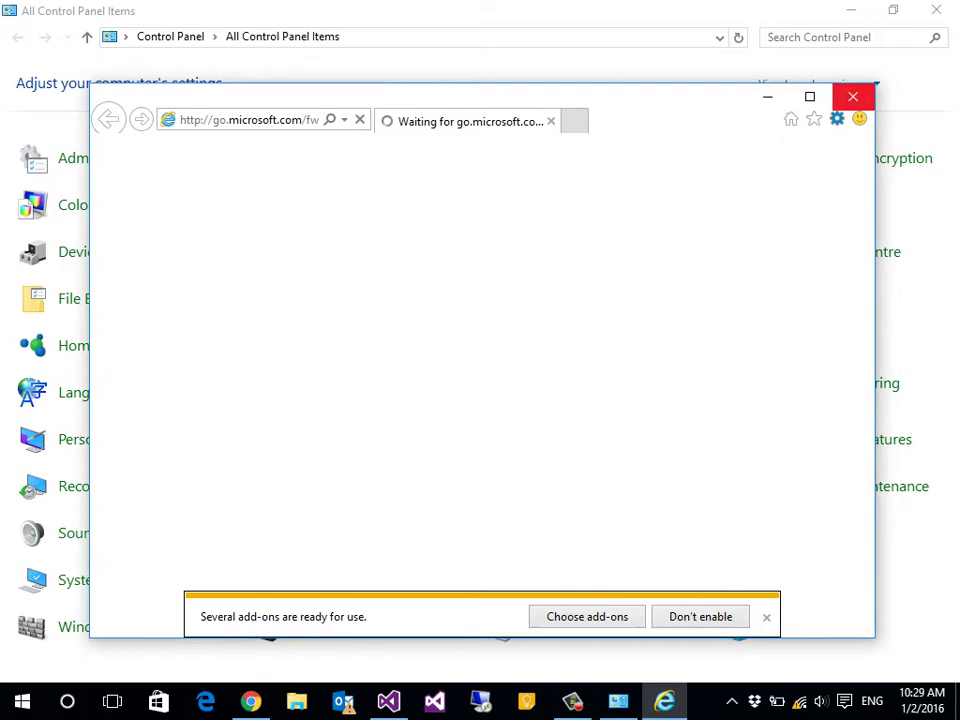
{"action": "key", "text": "alt+x"}
{"action": "key", "text": "Up"}
{"action": "key", "text": "Return"}
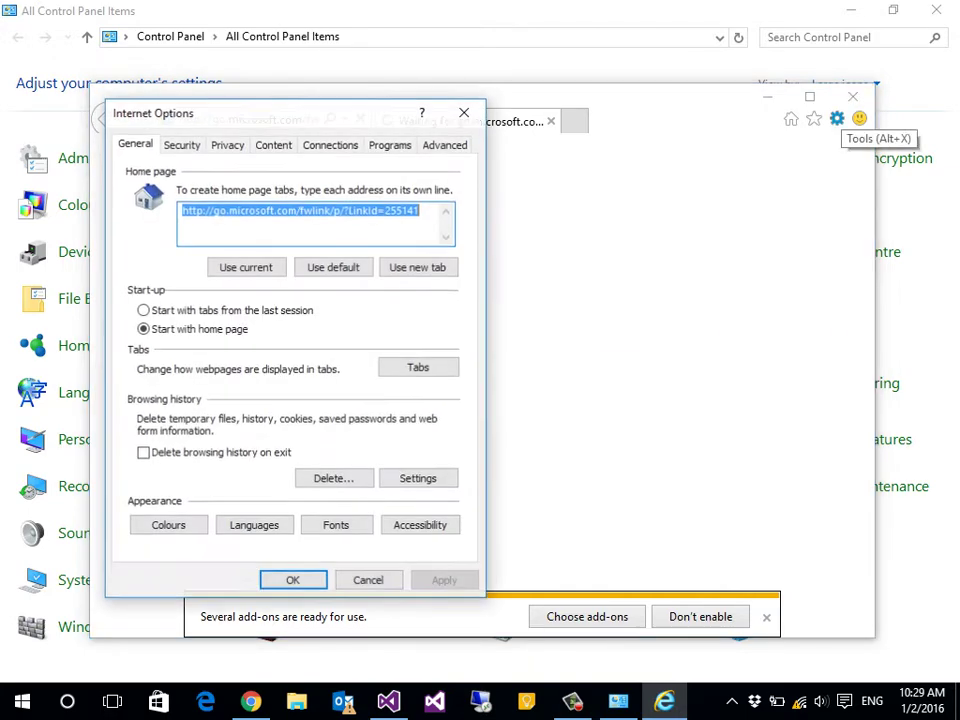
- Enable the LAN proxy server 10.149.10.11 on port 8080, then close Internet Options and Explorer
{"action": "key", "text": "ctrl+Tab"}
{"action": "key", "text": "ctrl+Tab"}
{"action": "key", "text": "ctrl+Tab"}
{"action": "key", "text": "ctrl+Tab"}
{"action": "key", "text": "Tab"}
{"action": "key", "text": "Tab"}
{"action": "key", "text": "Tab"}
{"action": "key", "text": "Tab"}
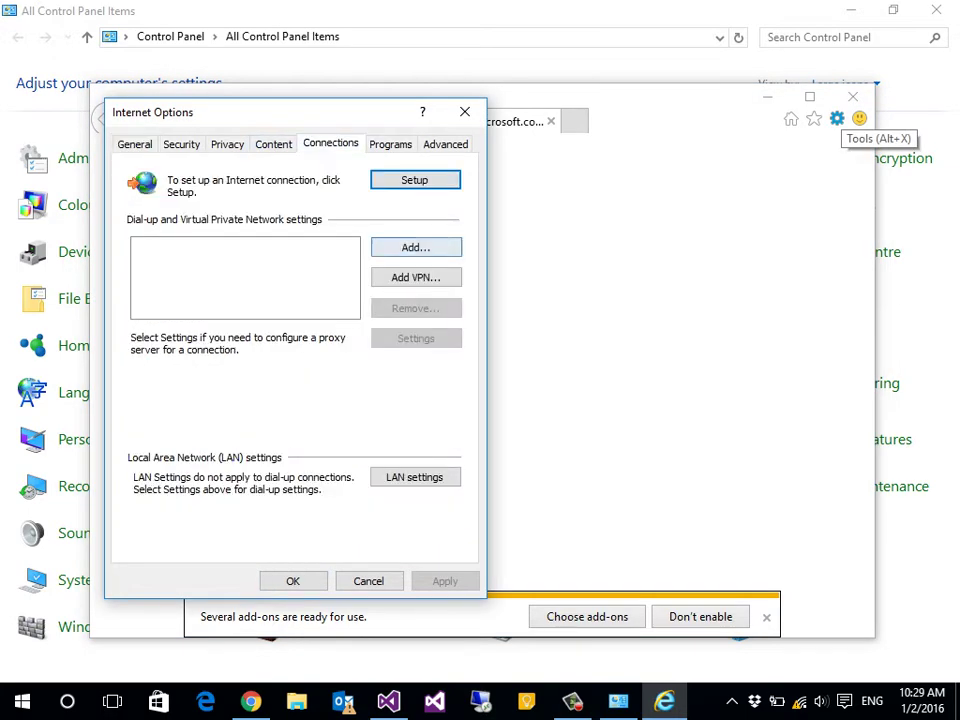
{"action": "key", "text": "Return"}
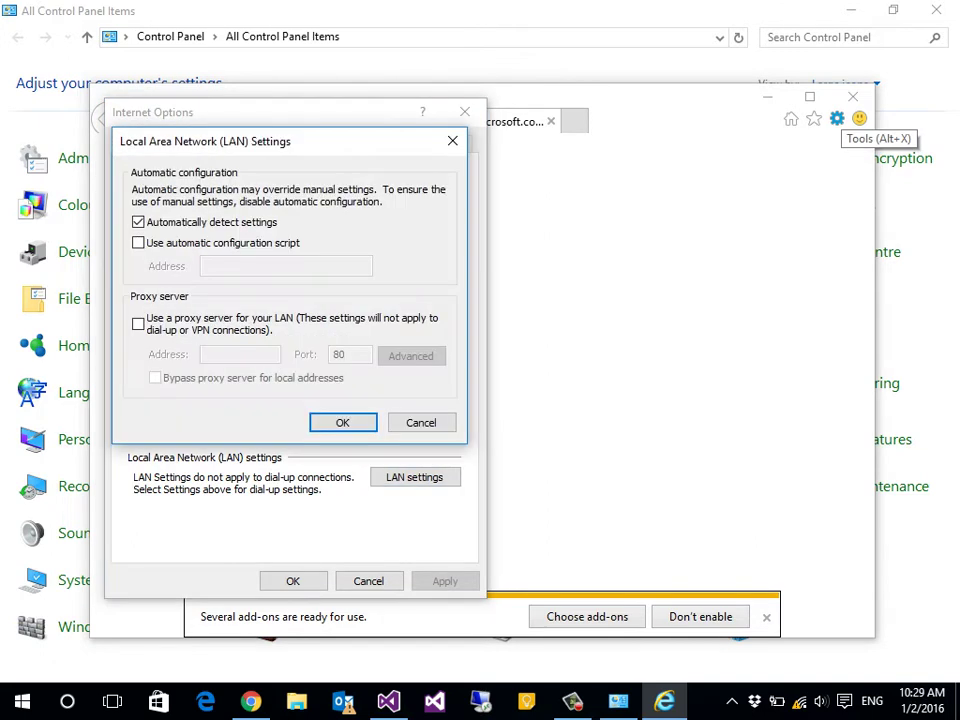
{"action": "key", "text": "Tab"}
{"action": "key", "text": "Tab"}
{"action": "key", "text": "space"}
{"action": "key", "text": "Tab"}
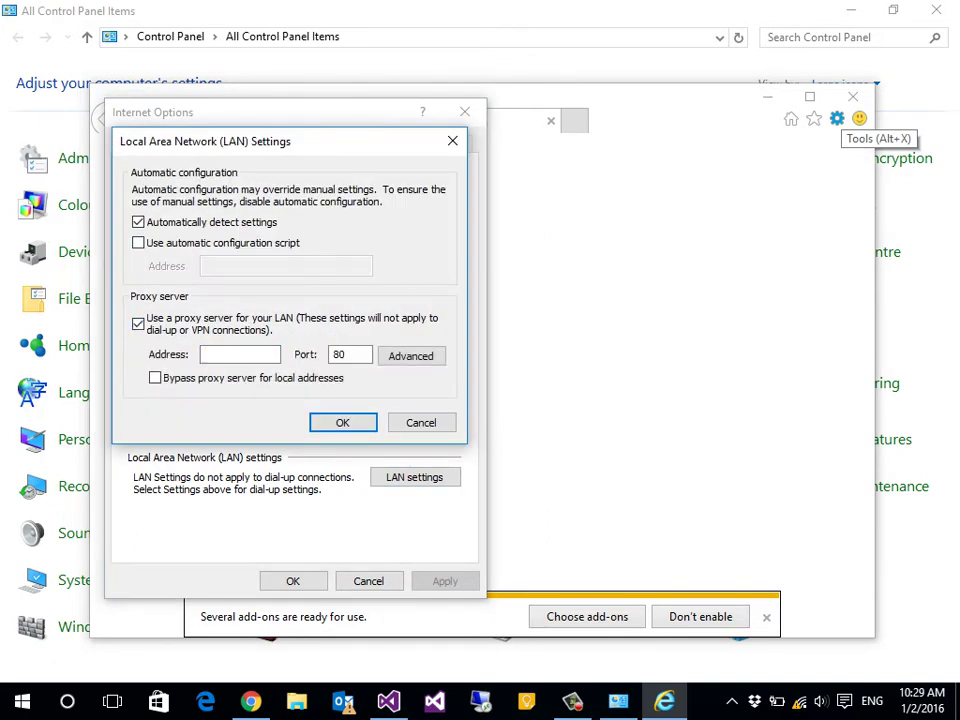
{"action": "type", "text": "10.149.10.11"}
{"action": "key", "text": "Tab"}
{"action": "type", "text": "8080"}
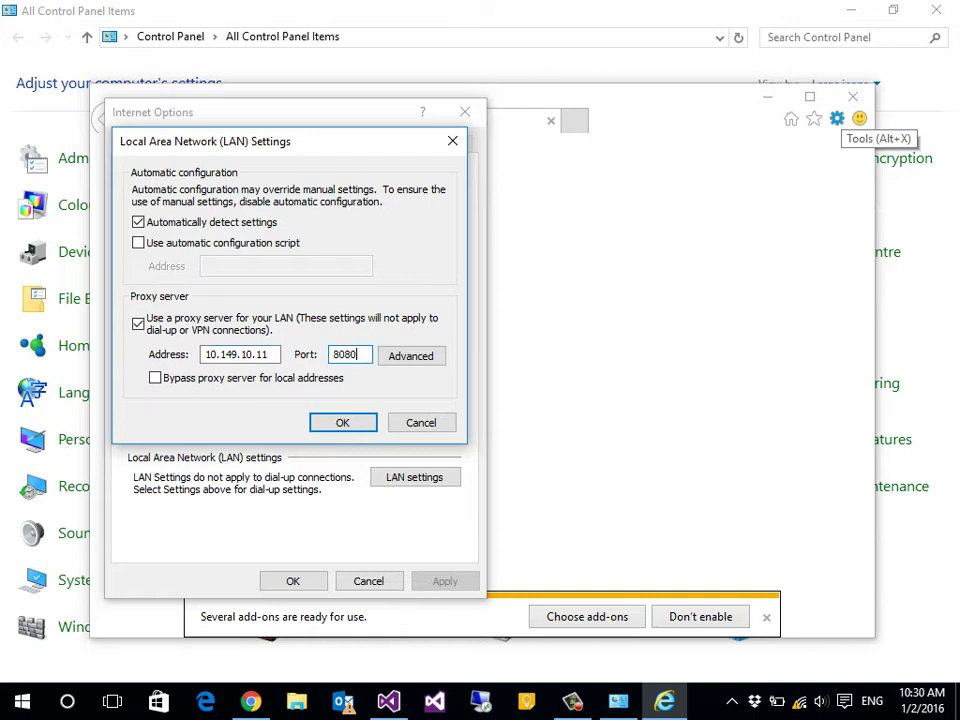
{"action": "key", "text": "Return"}
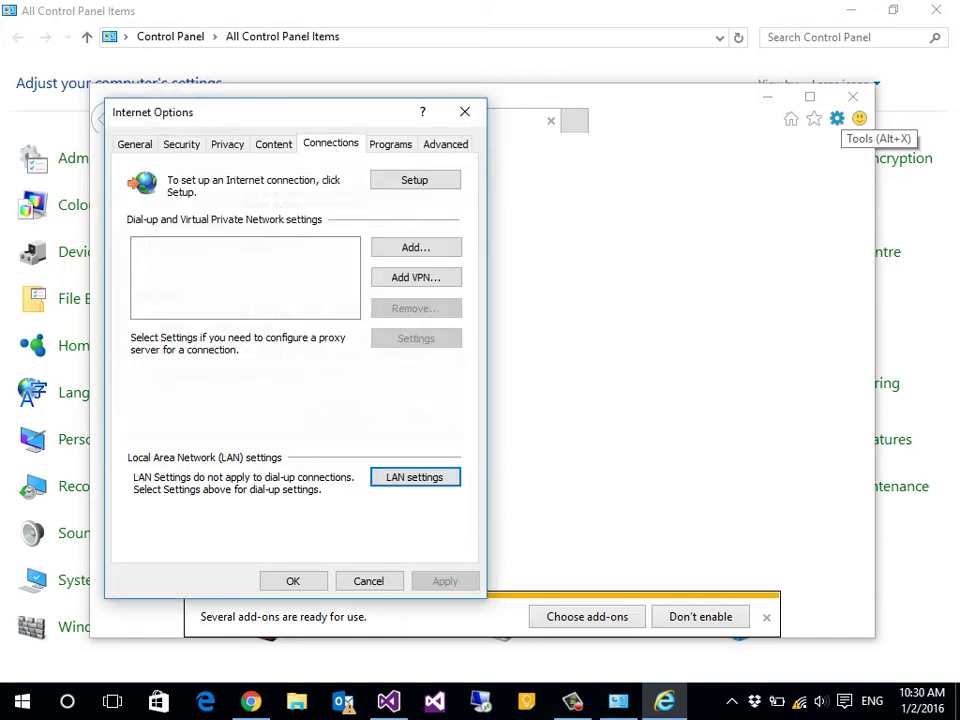
{"action": "key", "text": "Escape"}
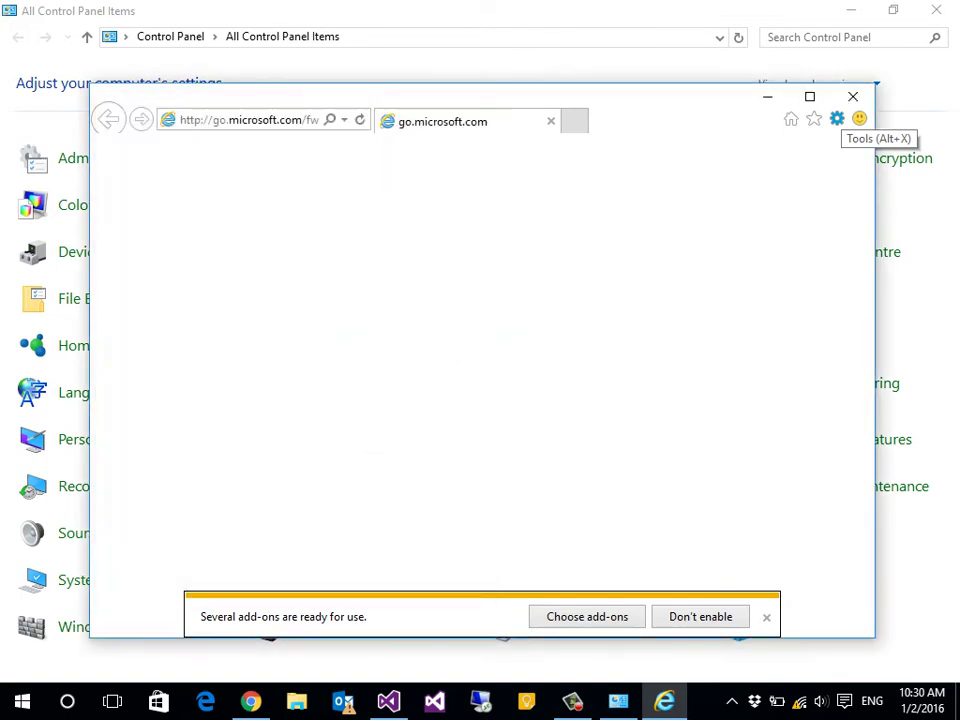
{"action": "left_click", "coordinate": [852, 96]}
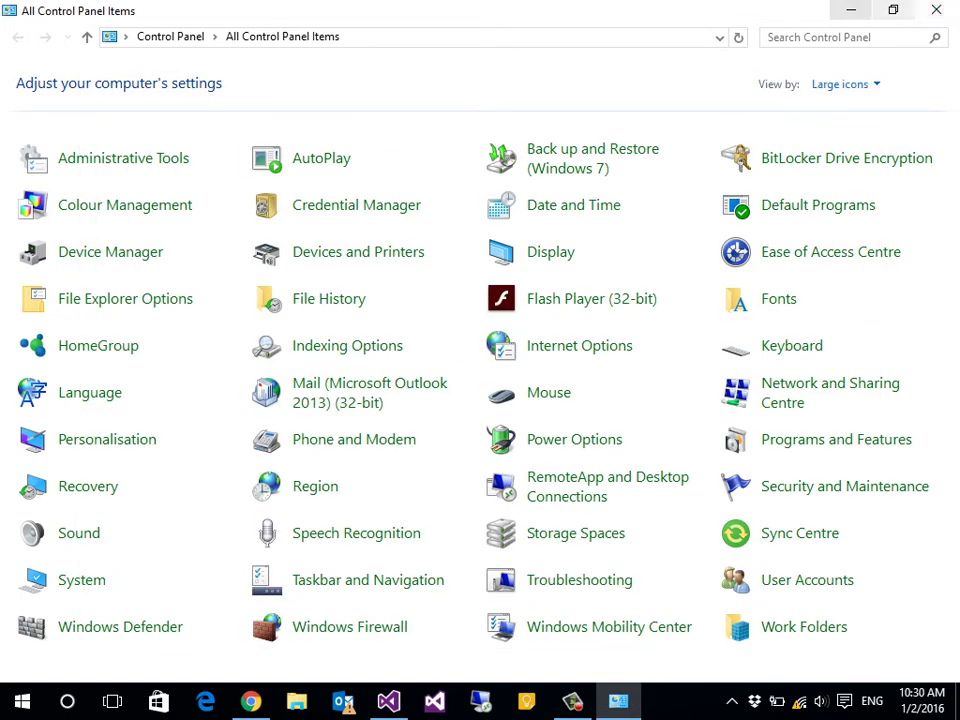
- Confirm the network connection and open the 'Team Foundation Server | Visual Studio' result, scrolling its page
{"action": "left_click", "coordinate": [250, 701]}
{"action": "left_click", "coordinate": [799, 701]}
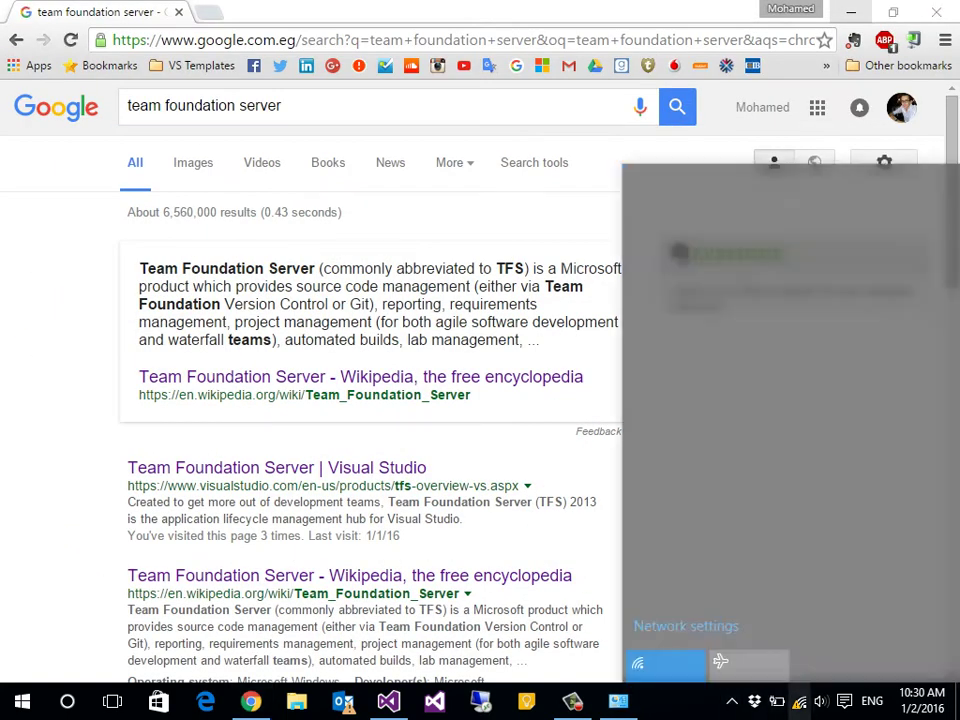
{"action": "key", "text": "Escape"}
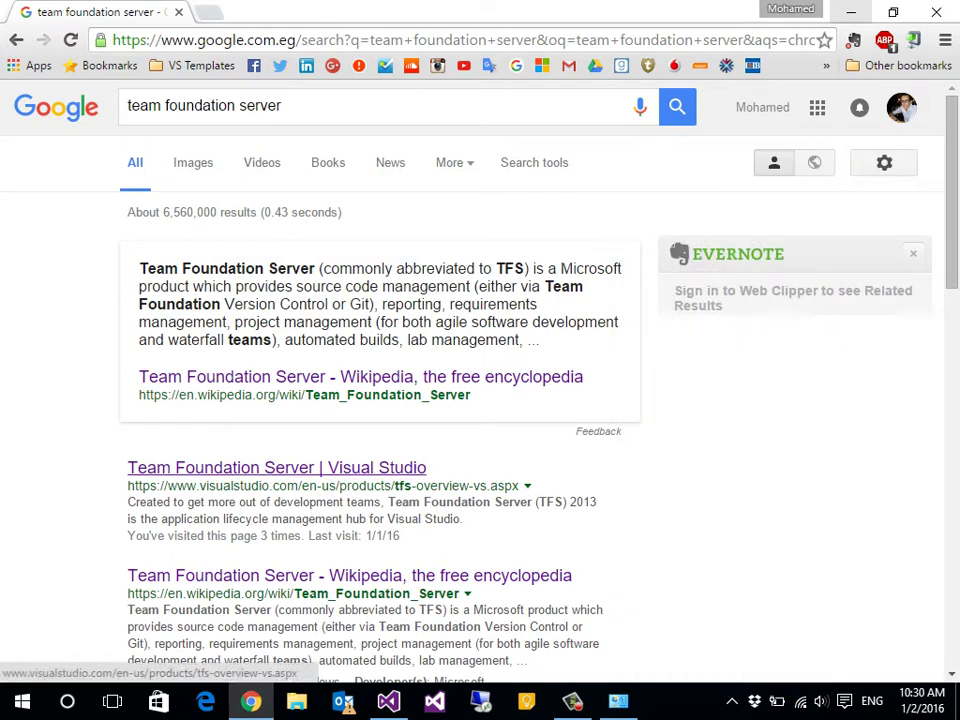
{"action": "left_click", "coordinate": [246, 486]}
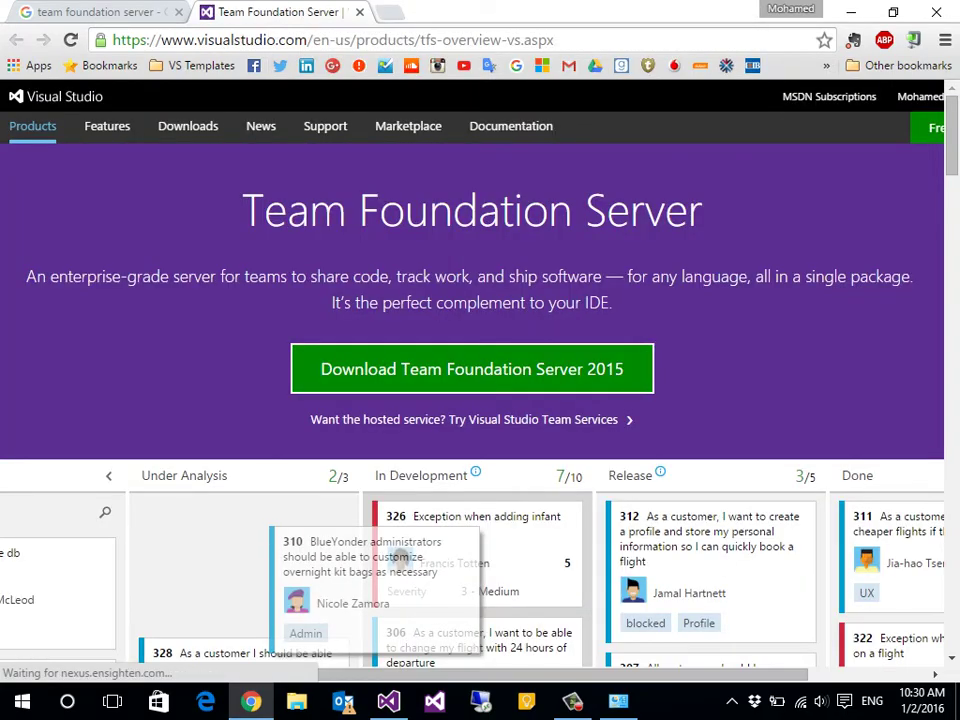
{"action": "scroll", "coordinate": [400, 557], "scroll_direction": "down", "scroll_amount": 3}
{"action": "scroll", "coordinate": [400, 557], "scroll_direction": "up", "scroll_amount": 3}
{"action": "scroll", "coordinate": [472, 420], "scroll_direction": "down", "scroll_amount": 2}
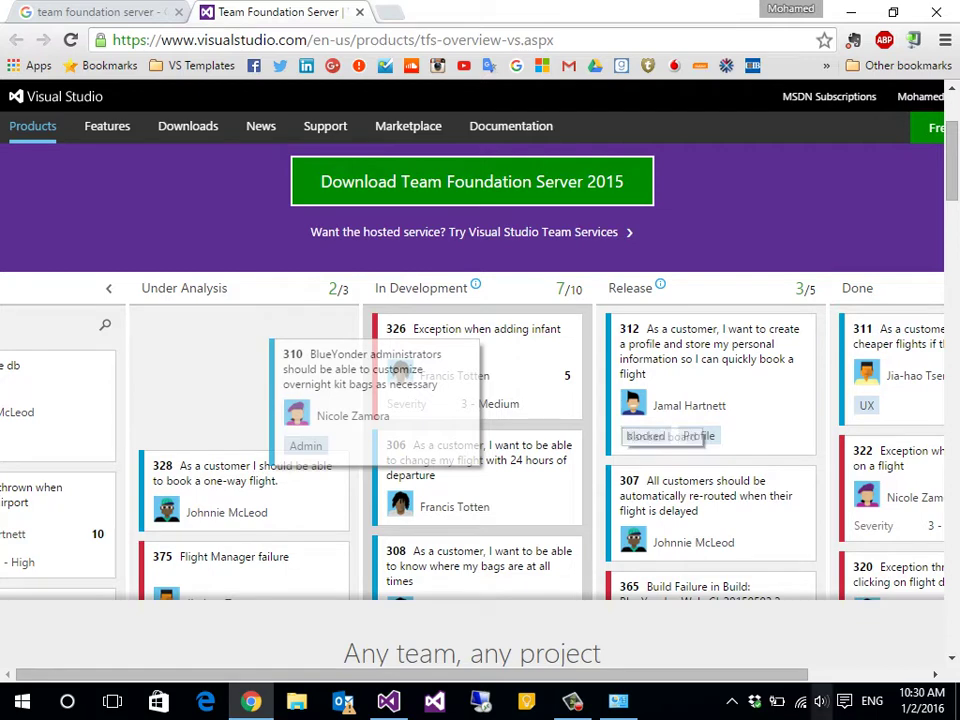
{"action": "key", "text": "F9"}
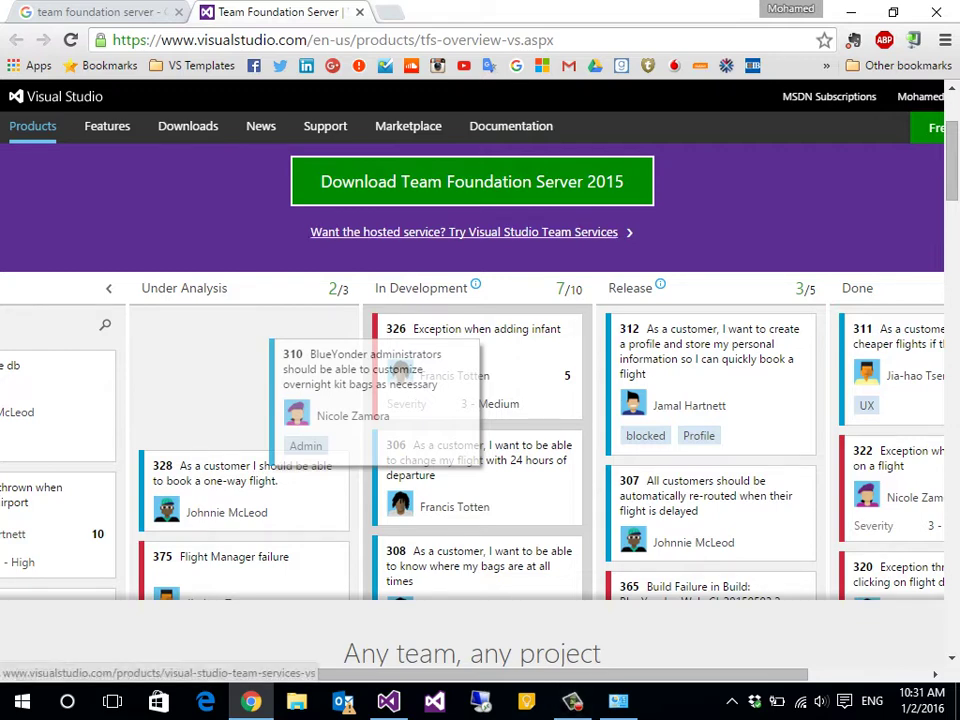
- Go to the hosted Visual Studio Team Services page and choose 'Create a free account now' from the profile
{"action": "left_click", "coordinate": [464, 231]}
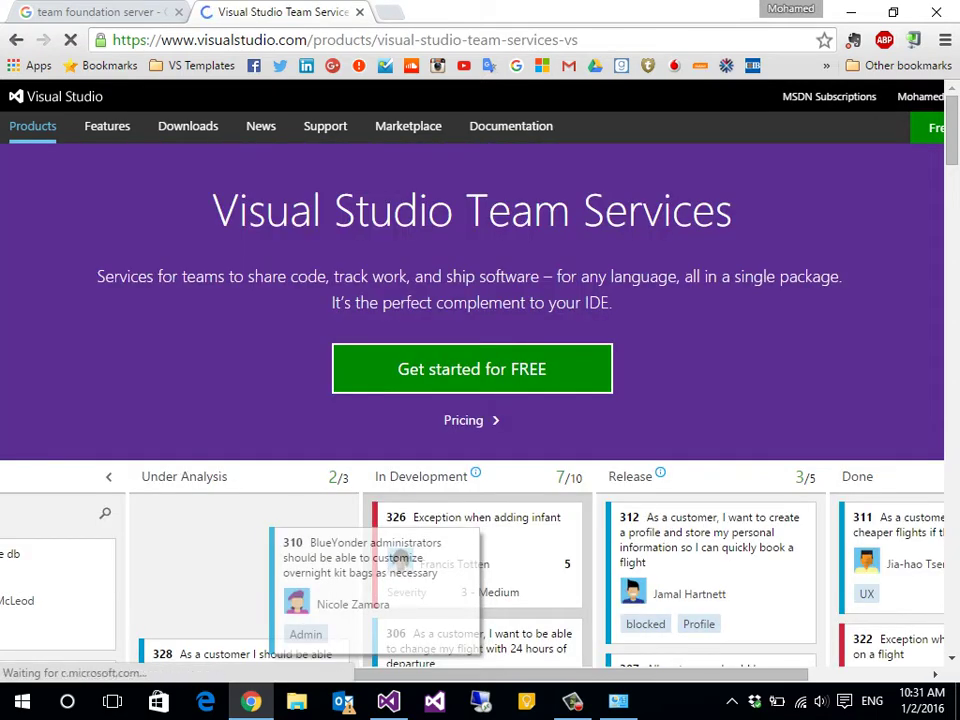
{"action": "scroll", "coordinate": [470, 380], "scroll_direction": "right", "scroll_amount": 3}
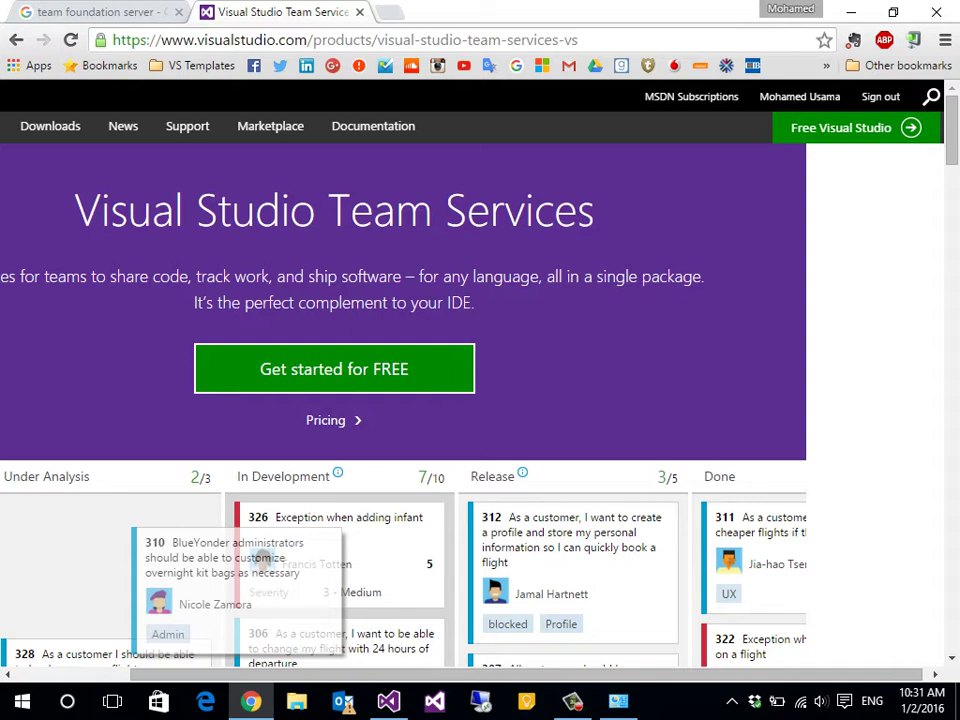
{"action": "left_click", "coordinate": [262, 558]}
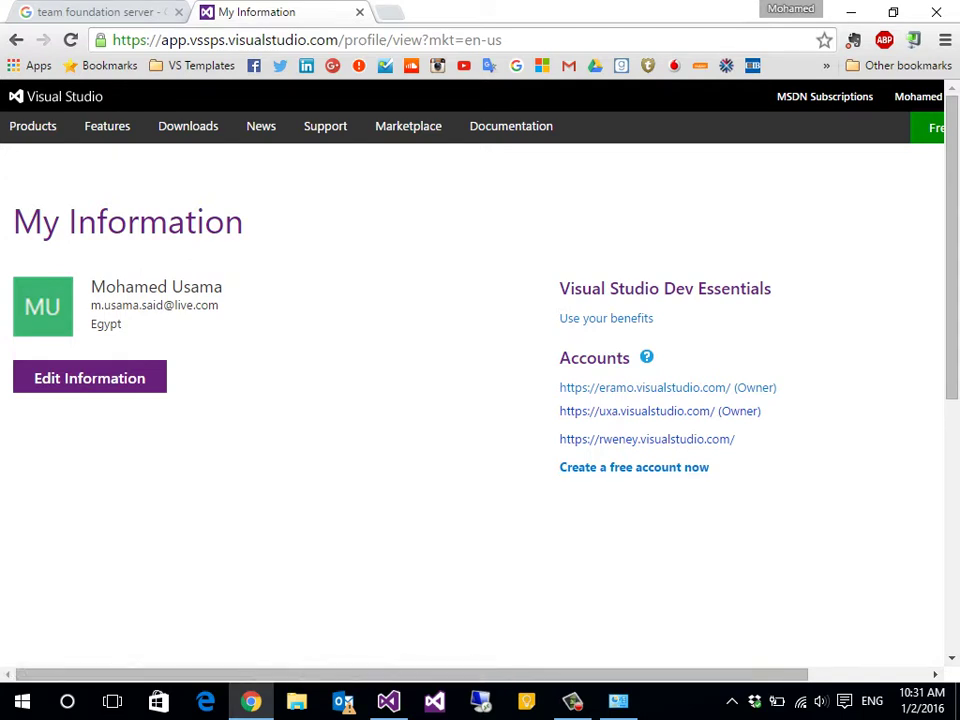
{"action": "left_click", "coordinate": [634, 467]}
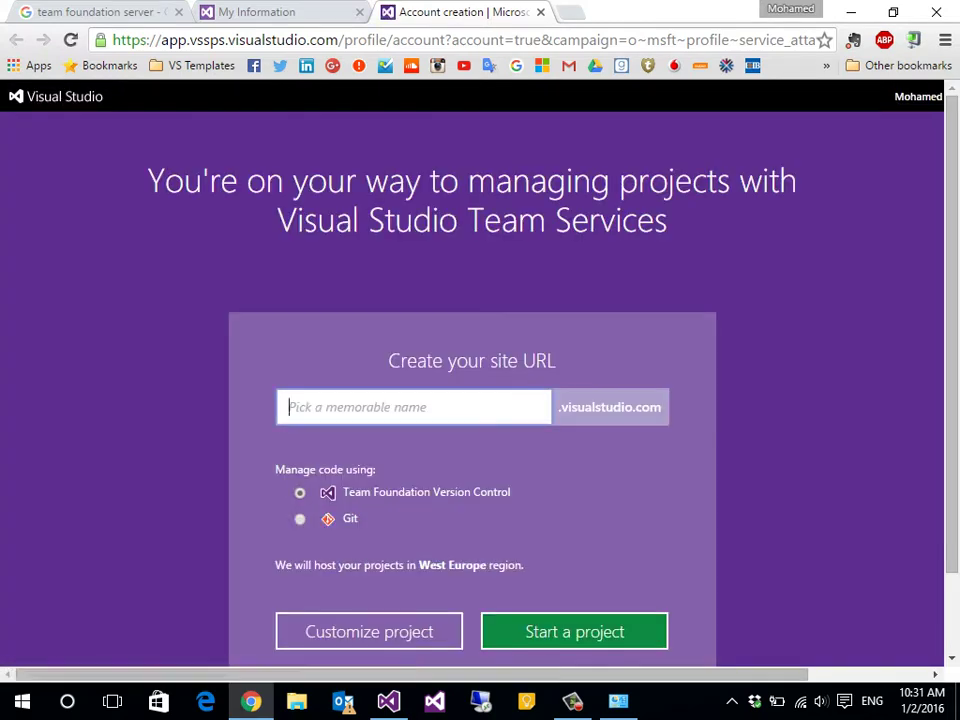
- Enter iti36tfscourse as the site URL, keep Team Foundation Version Control, and start the project
{"action": "type", "text": "iti"}
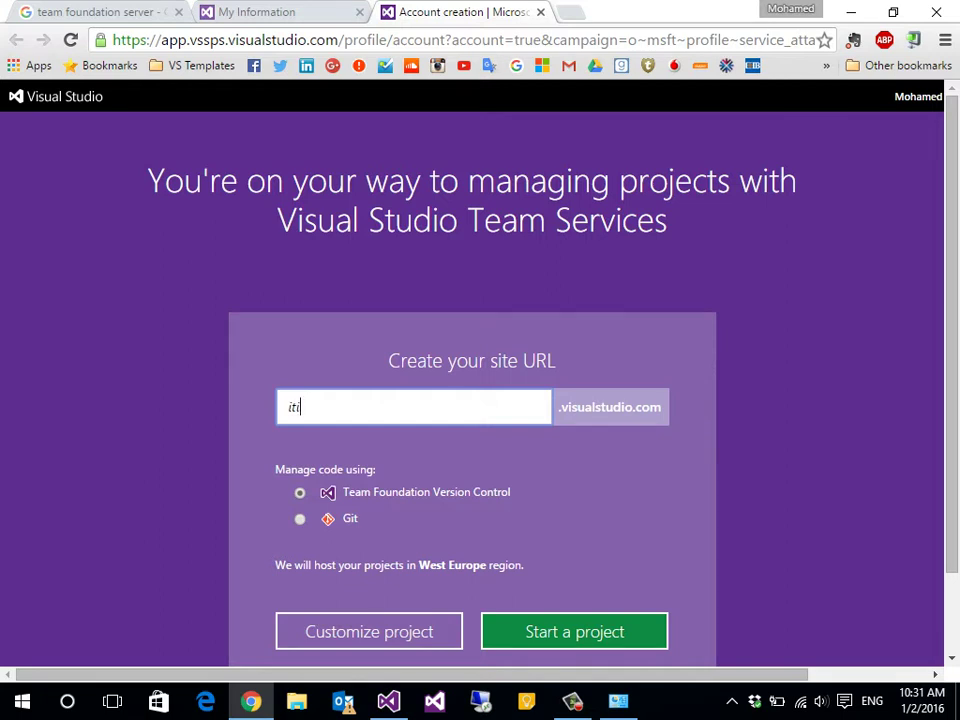
{"action": "type", "text": "36tfscourse"}
{"action": "left_click", "coordinate": [288, 407]}
{"action": "scroll", "coordinate": [480, 400], "scroll_direction": "right", "scroll_amount": 3}
{"action": "key", "text": "End"}
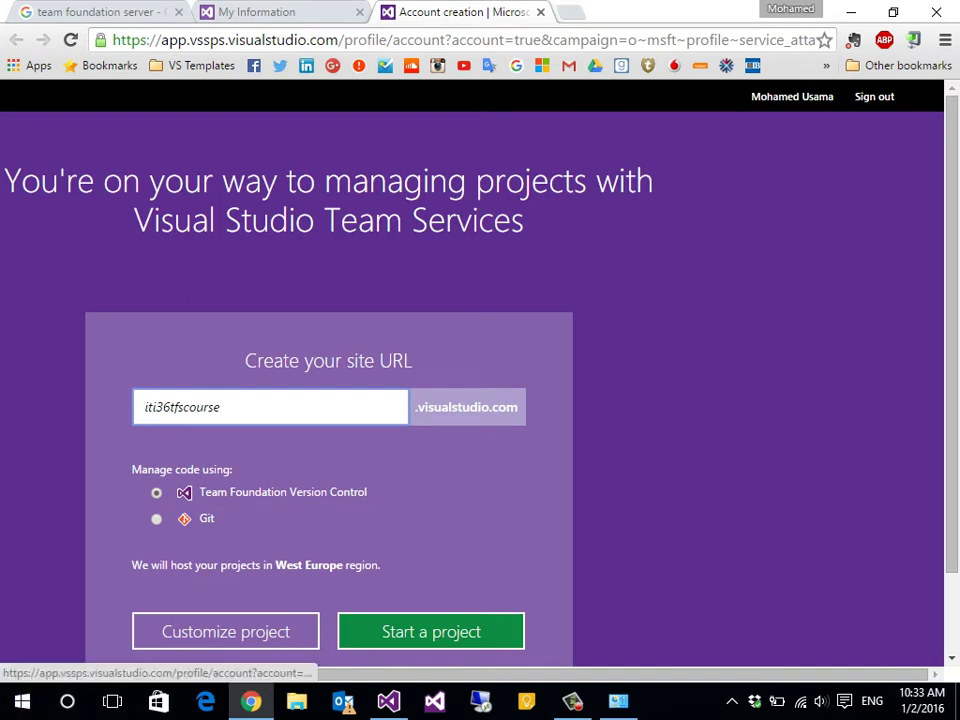
{"action": "scroll", "coordinate": [470, 380], "scroll_direction": "down", "scroll_amount": 1}
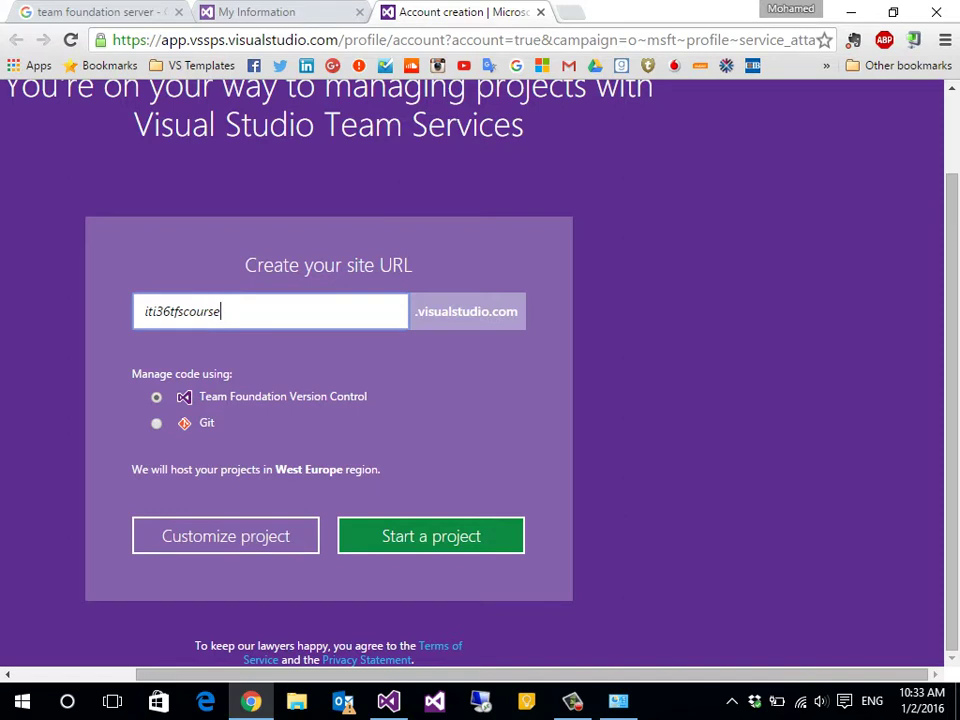
{"action": "key", "text": "Return"}
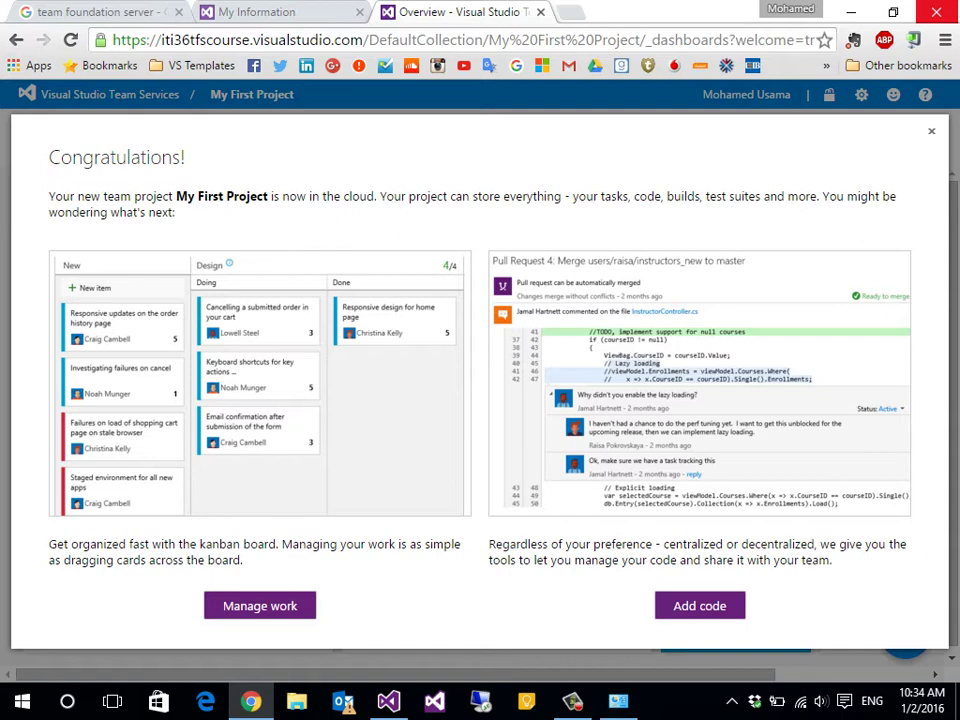
- Dismiss the welcome message, return to the iti36tfscourse overview page, and scroll through its projects
{"action": "key", "text": "Escape"}
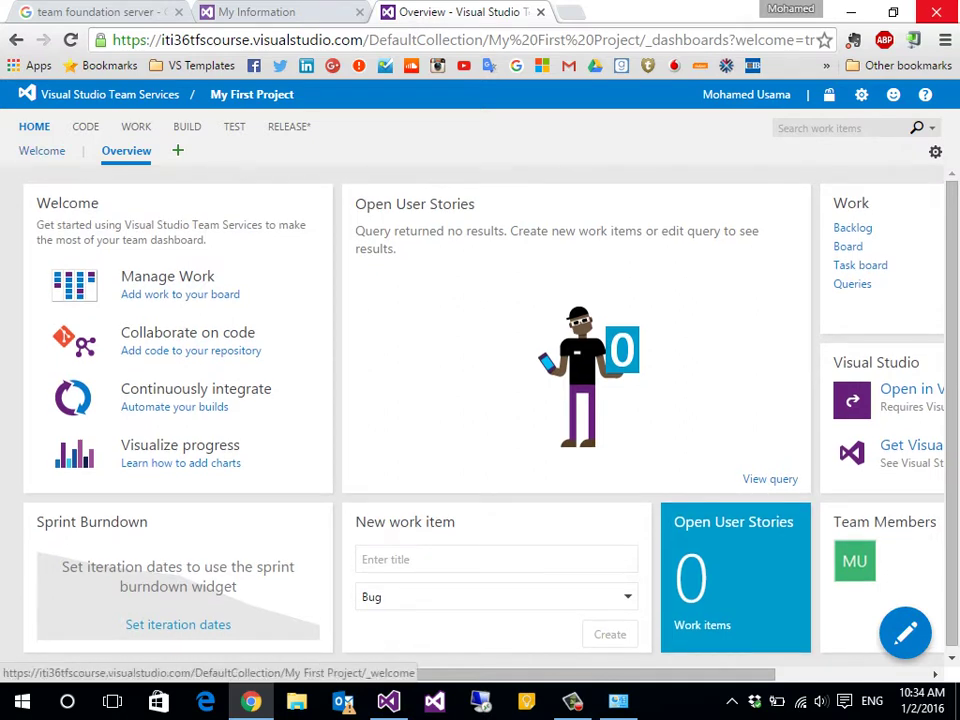
{"action": "left_click", "coordinate": [41, 150]}
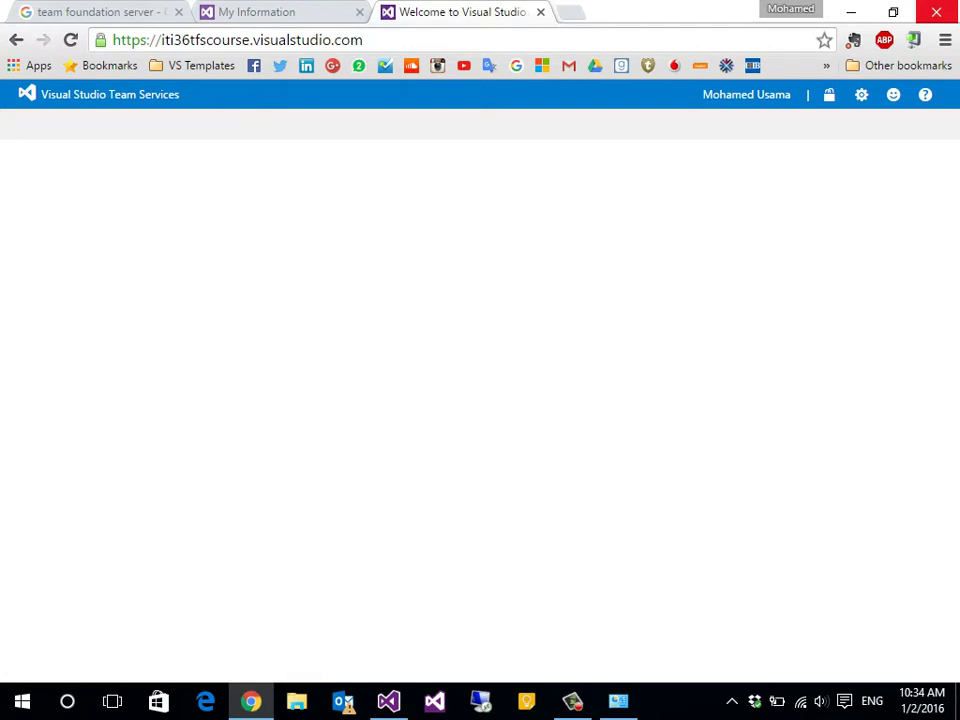
{"action": "scroll", "coordinate": [480, 400], "scroll_direction": "down", "scroll_amount": 1}
{"action": "scroll", "coordinate": [480, 400], "scroll_direction": "up", "scroll_amount": 1}
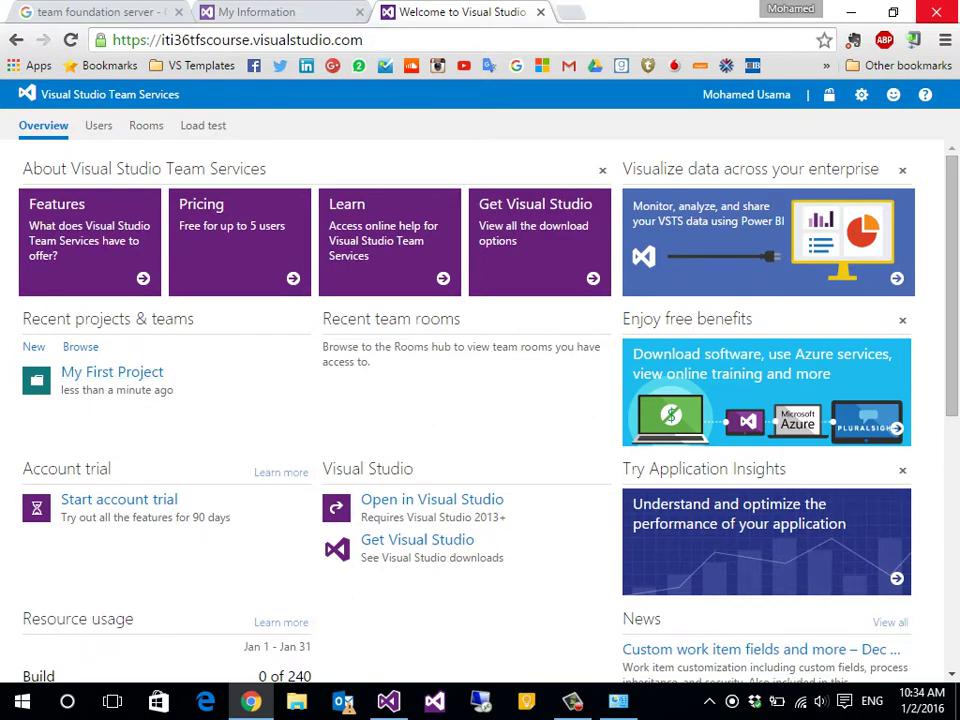
{"action": "scroll", "coordinate": [480, 400], "scroll_direction": "down", "scroll_amount": 2}
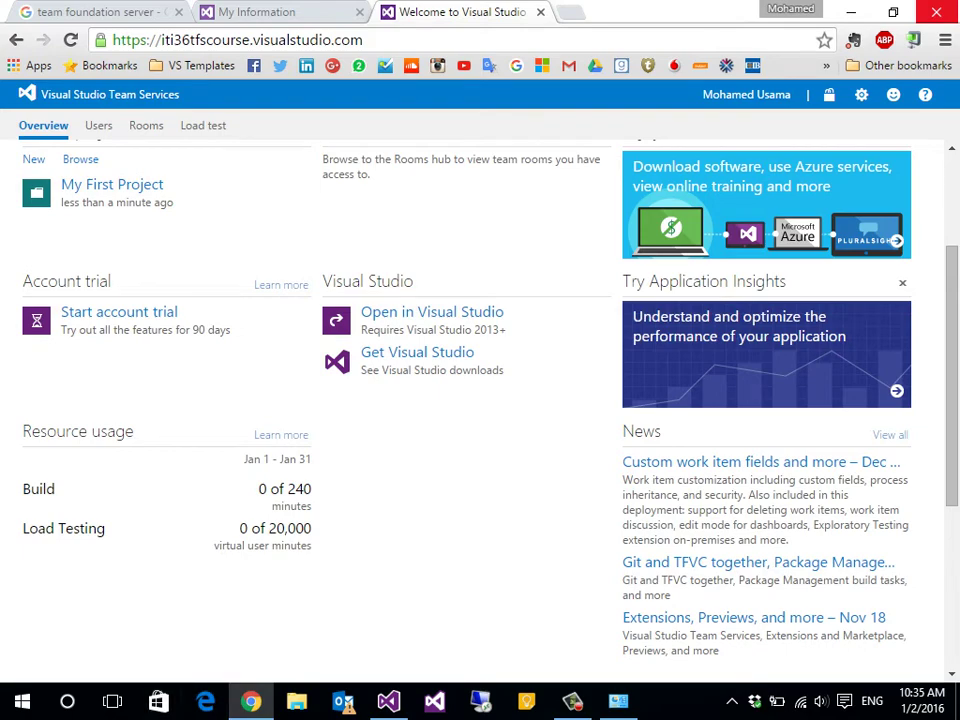
{"action": "scroll", "coordinate": [480, 400], "scroll_direction": "down", "scroll_amount": 3}
{"action": "scroll", "coordinate": [480, 400], "scroll_direction": "up", "scroll_amount": 5}
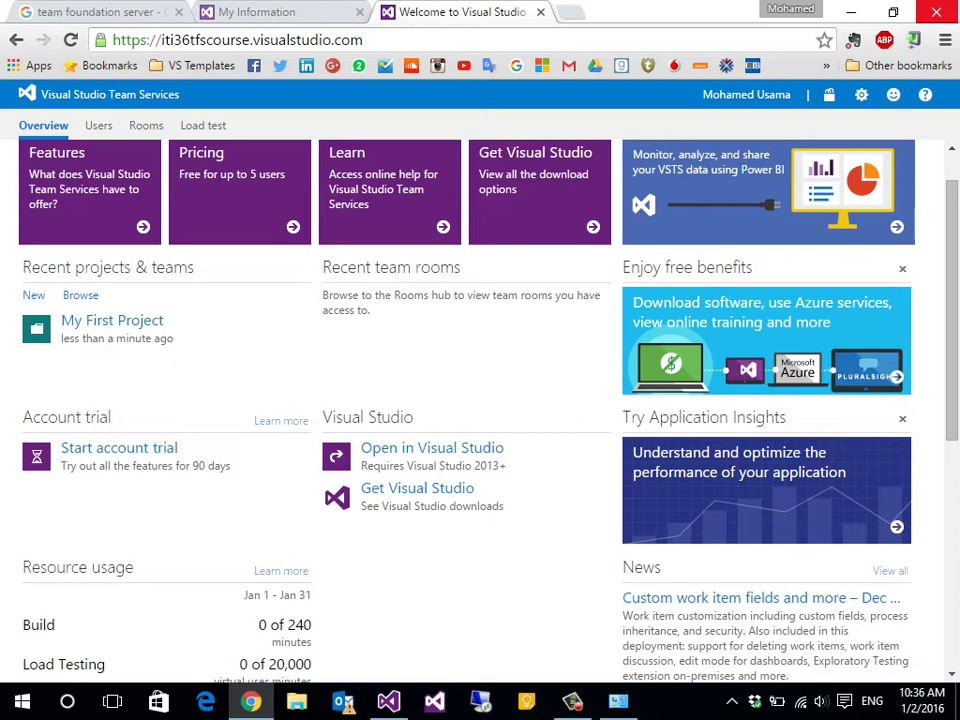
{"action": "scroll", "coordinate": [130, 280], "scroll_direction": "up", "scroll_amount": 1}
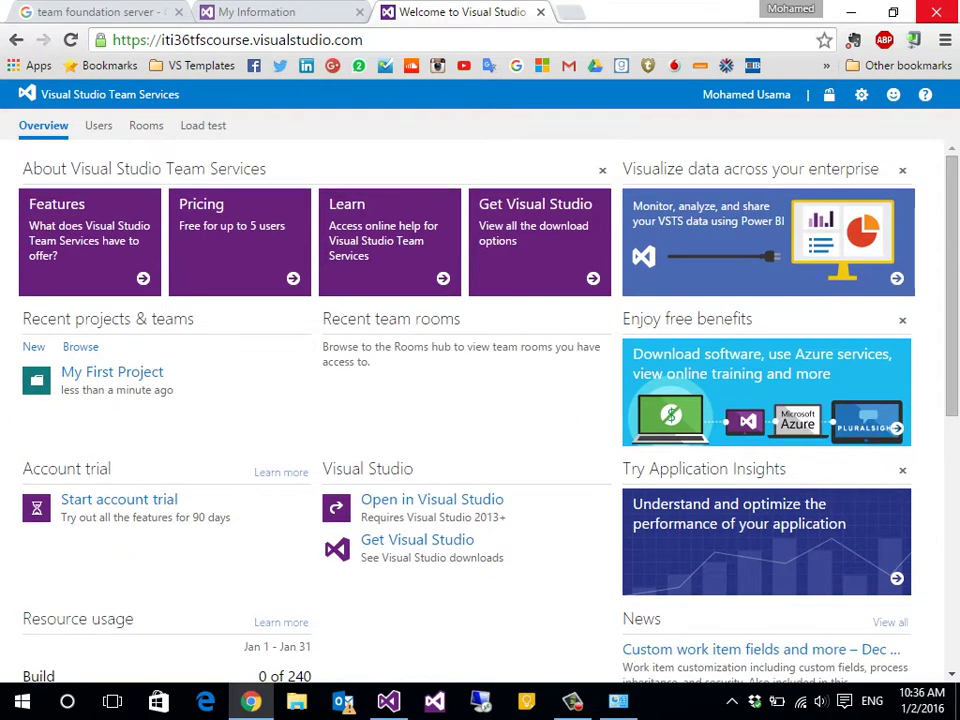
- Start a new team project named 'TFS Course Test'
{"action": "left_click", "coordinate": [34, 347]}
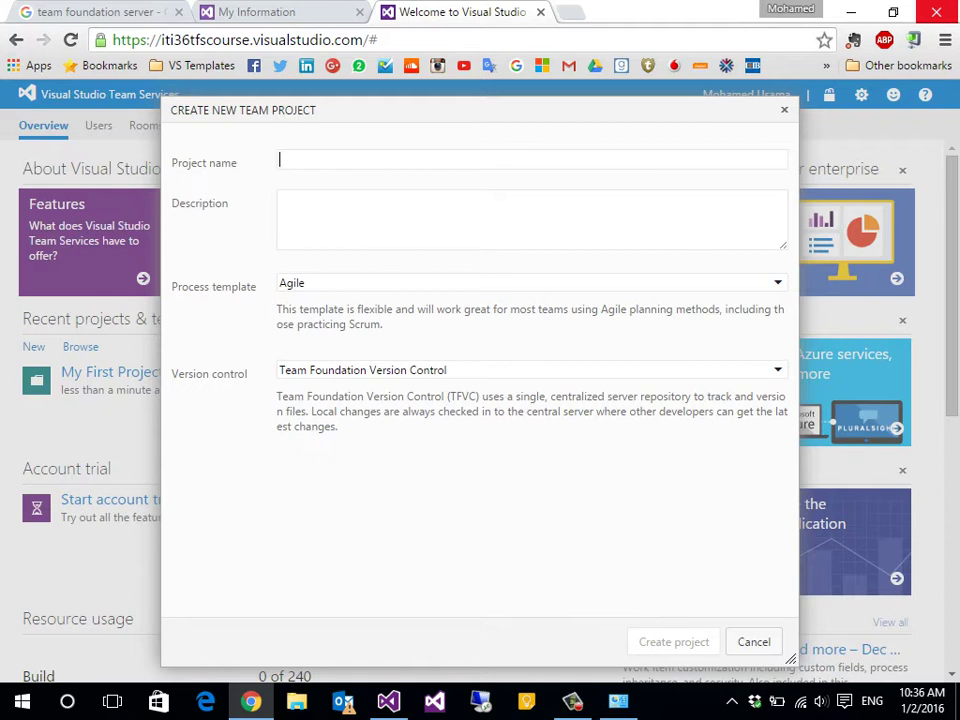
{"action": "type", "text": "TFS Cource"}
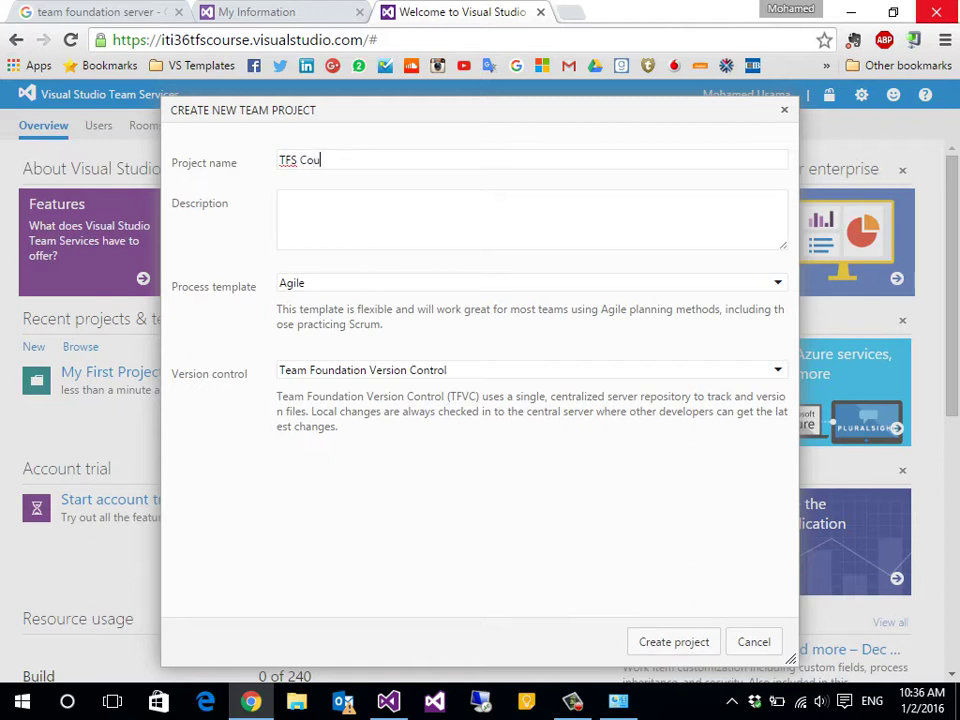
{"action": "key", "text": "BackSpace"}
{"action": "key", "text": "BackSpace"}
{"action": "type", "text": "se Tea"}
{"action": "key", "text": "BackSpace"}
{"action": "key", "text": "BackSpace"}
{"action": "key", "text": "BackSpace"}
{"action": "key", "text": "BackSpace"}
{"action": "type", "text": "Test"}
- Keep the Agile template and Team Foundation Version Control, create the project, and close the confirmation
{"action": "key", "text": "Tab"}
{"action": "key", "text": "Tab"}
{"action": "key", "text": "alt+Down"}
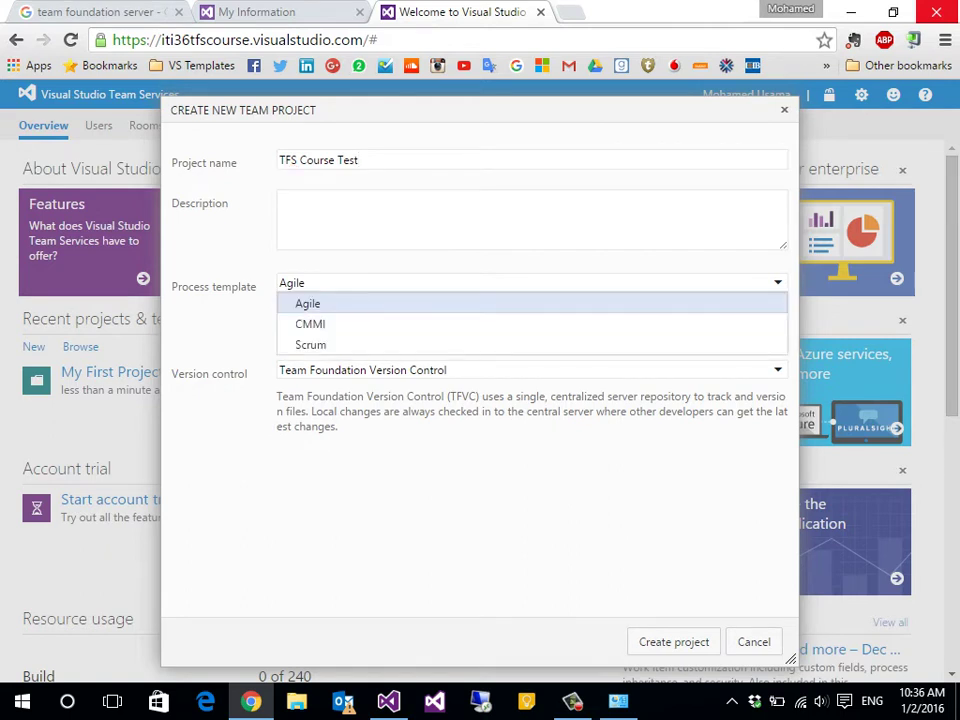
{"action": "key", "text": "Return"}
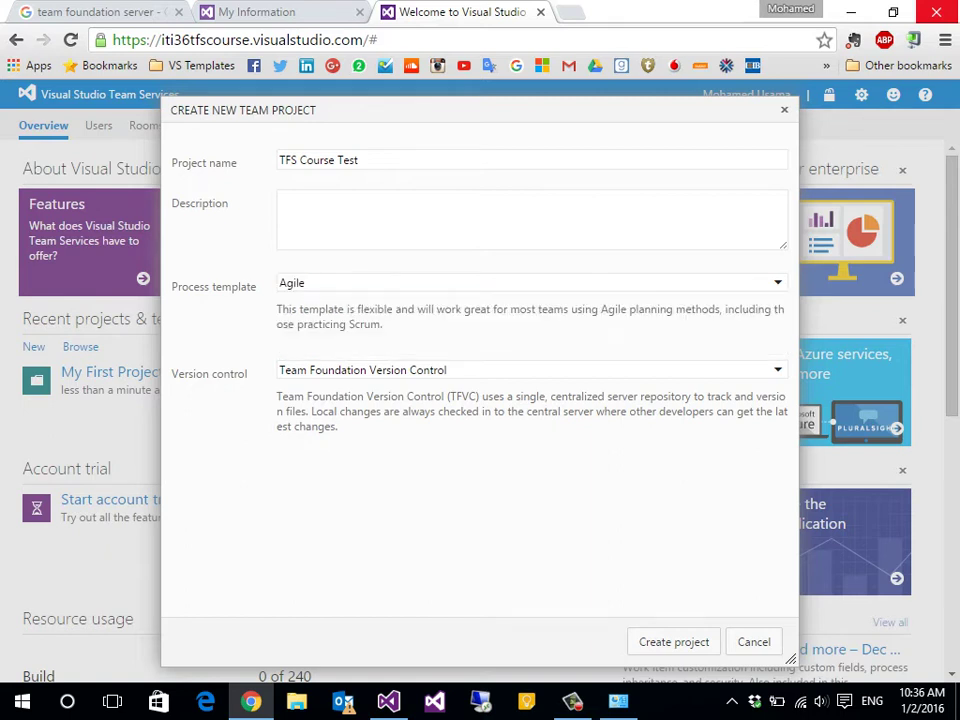
{"action": "key", "text": "Tab"}
{"action": "key", "text": "alt+Down"}
{"action": "key", "text": "Down"}
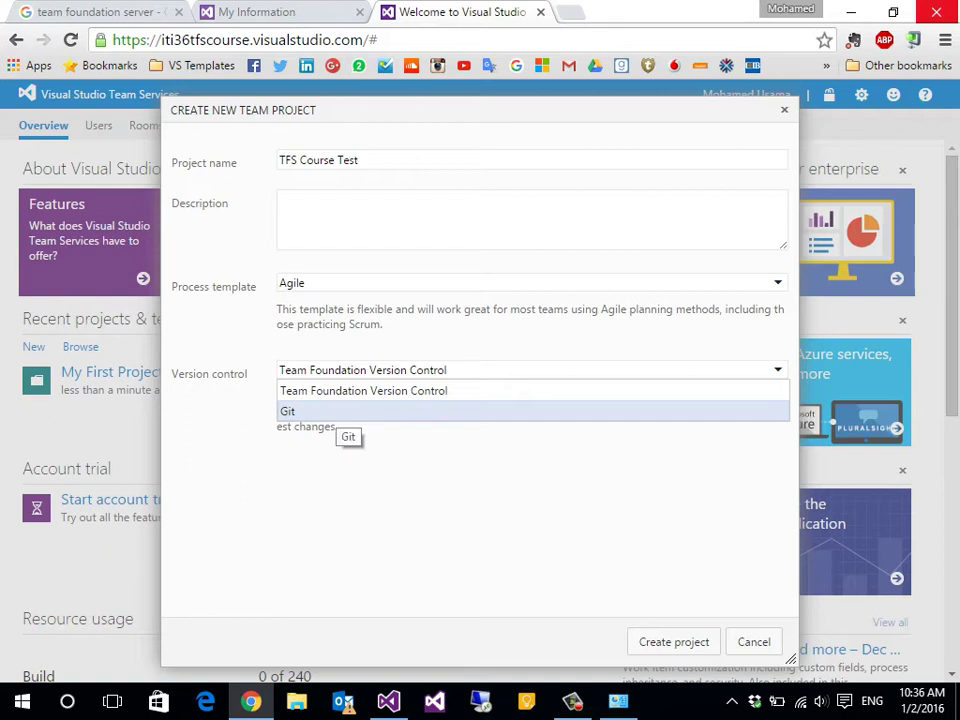
{"action": "key", "text": "Up"}
{"action": "key", "text": "Return"}
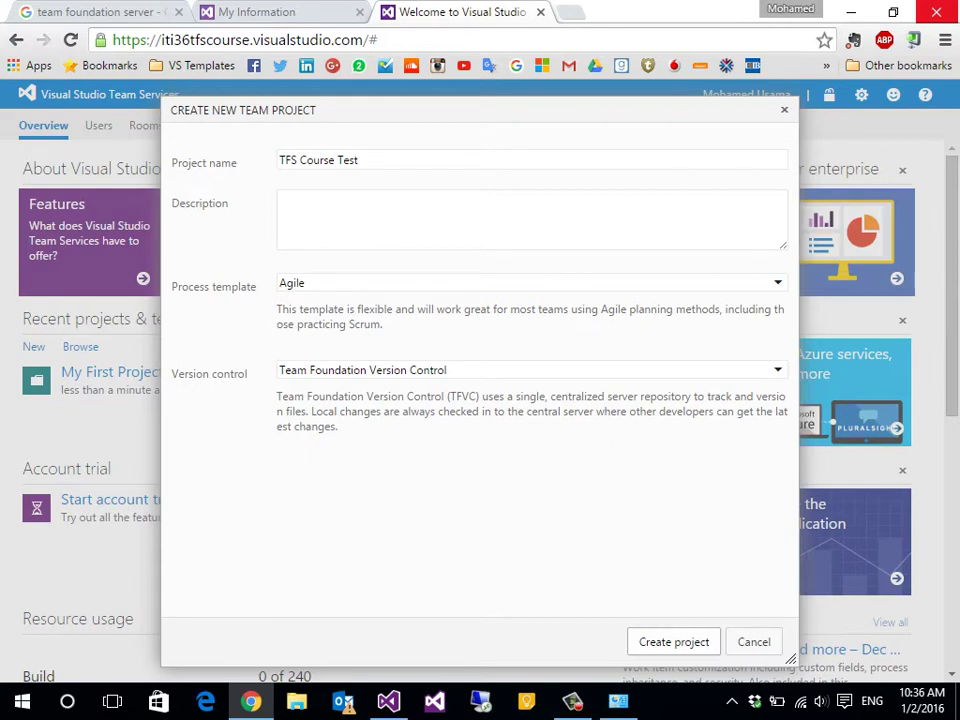
{"action": "key", "text": "Return"}
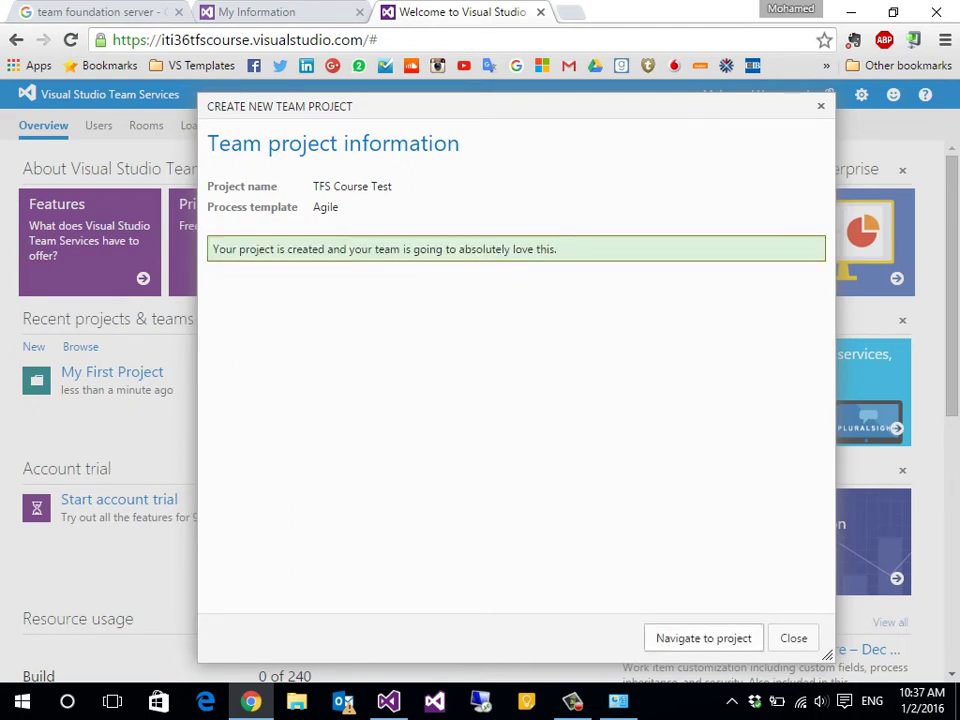
{"action": "left_click", "coordinate": [793, 638]}
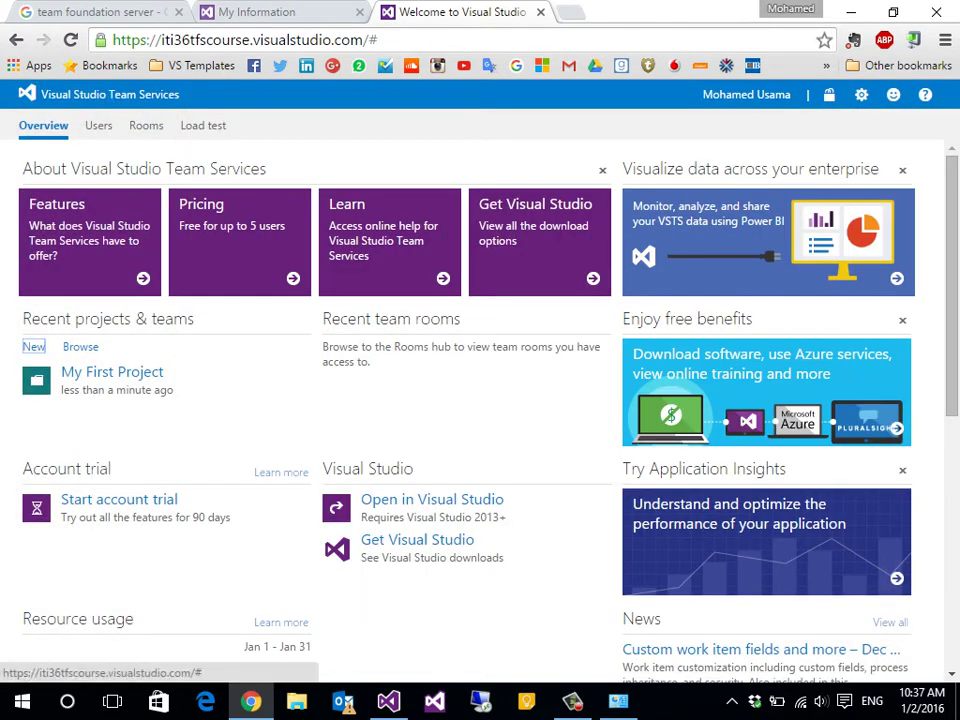
- On the Users page, start adding a user and enter the new user's sign-in e-mail address
{"action": "left_click", "coordinate": [98, 125]}
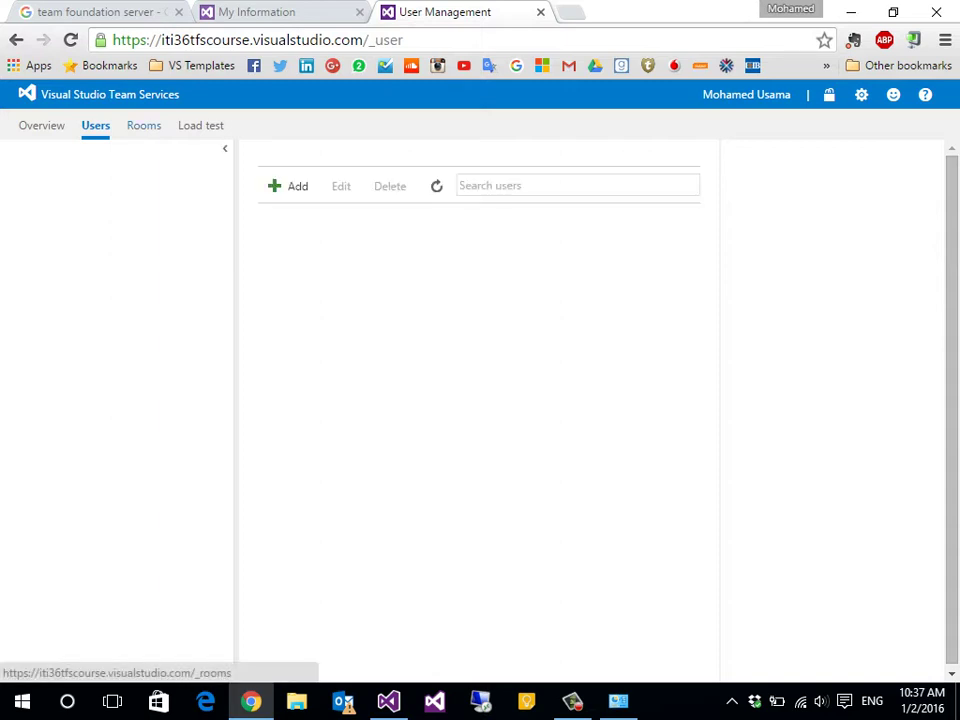
{"action": "left_click", "coordinate": [288, 205]}
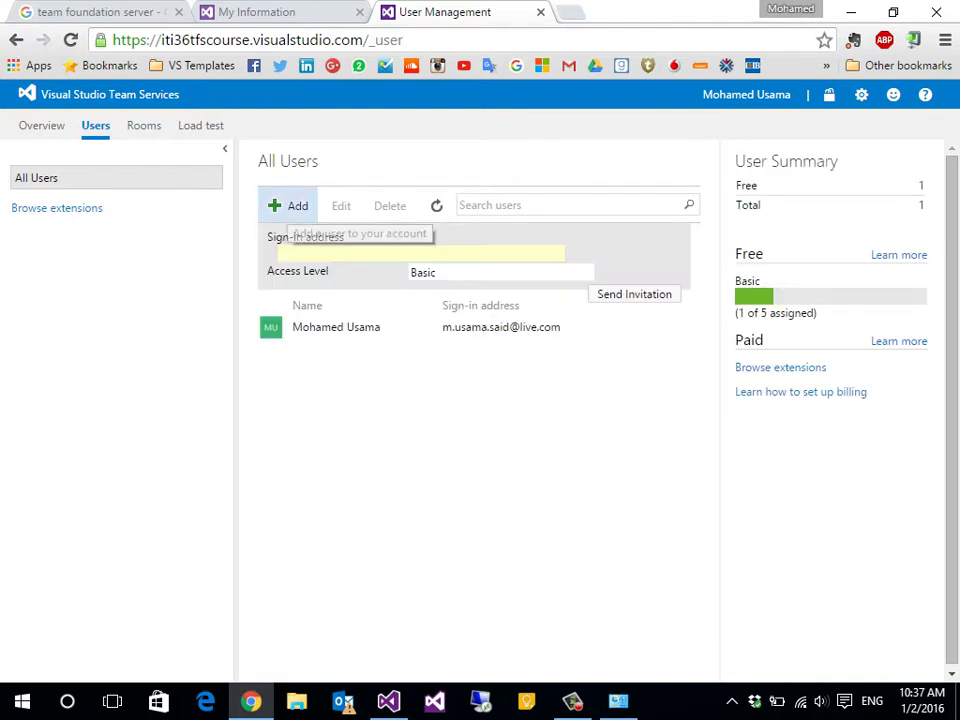
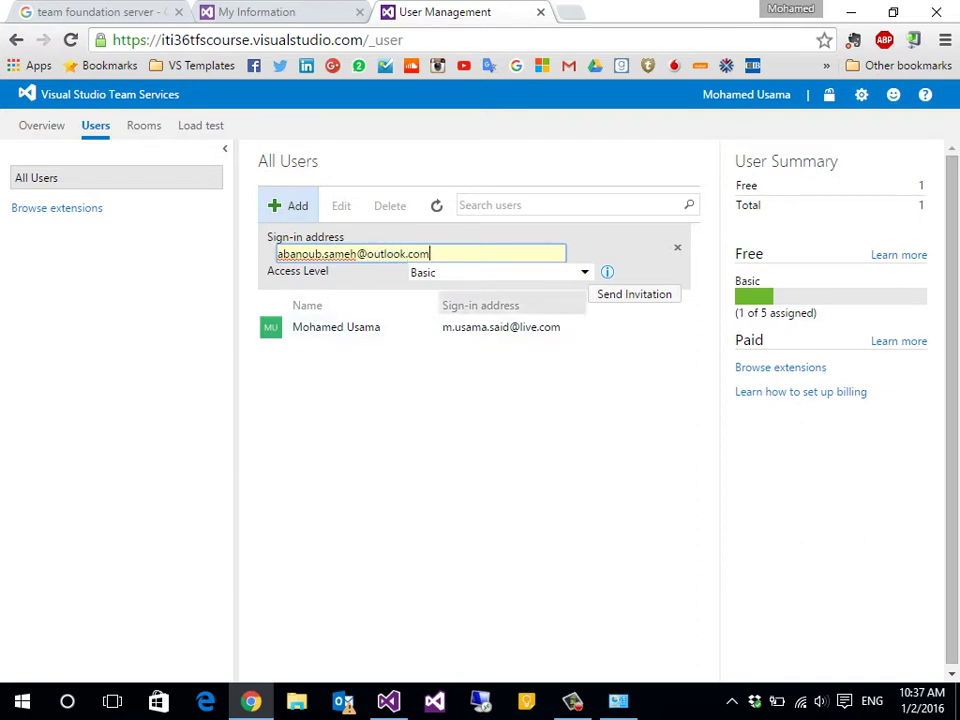
- Keep Basic as the access level, send the invitation, and return to the account overview
{"action": "key", "text": "Tab"}
{"action": "key", "text": "alt+Down"}
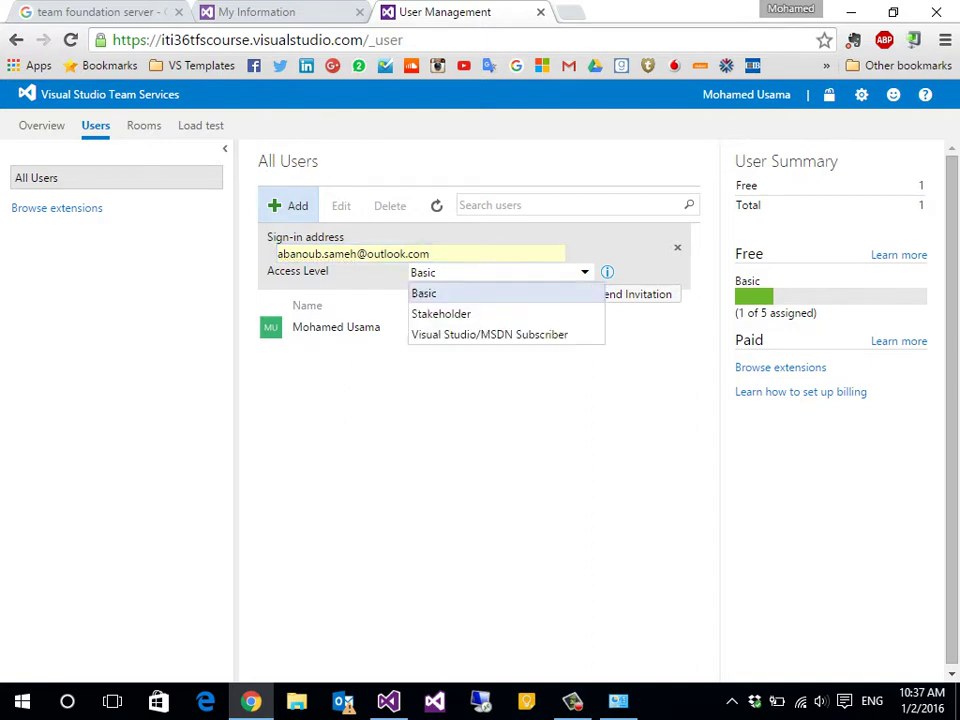
{"action": "key", "text": "Down"}
{"action": "key", "text": "Down"}
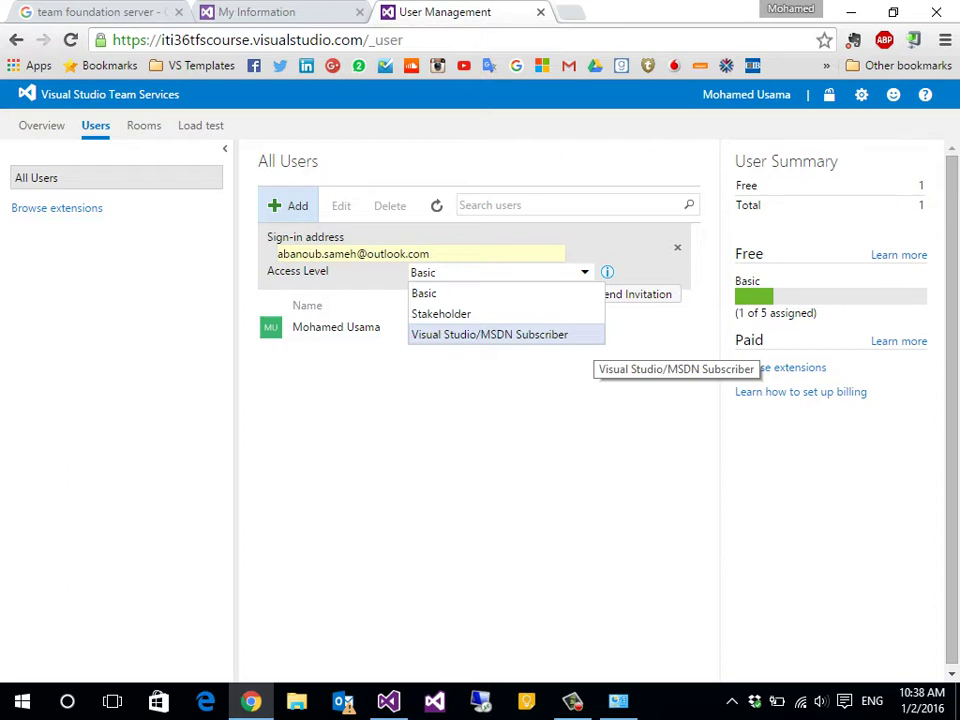
{"action": "key", "text": "Escape"}
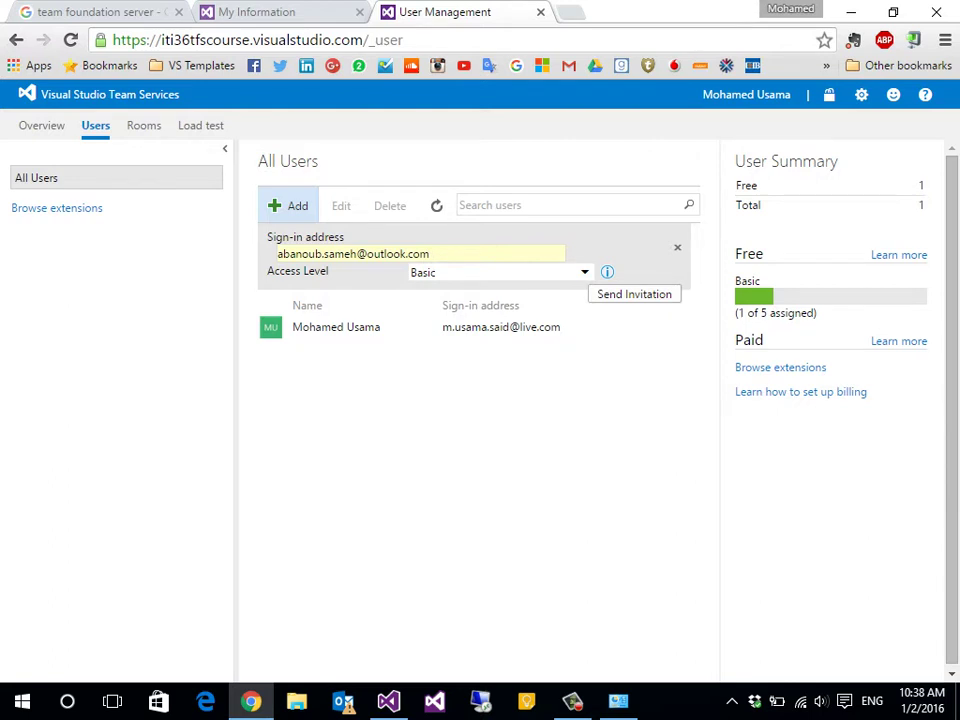
{"action": "key", "text": "Return"}
{"action": "left_click", "coordinate": [460, 205]}
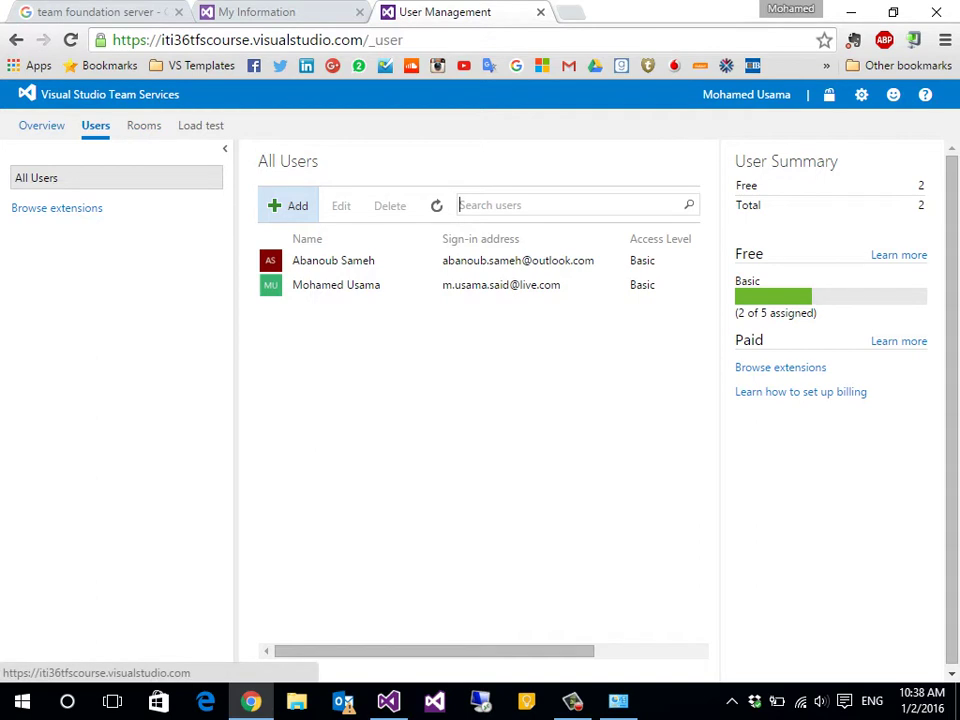
{"action": "left_click", "coordinate": [41, 125]}
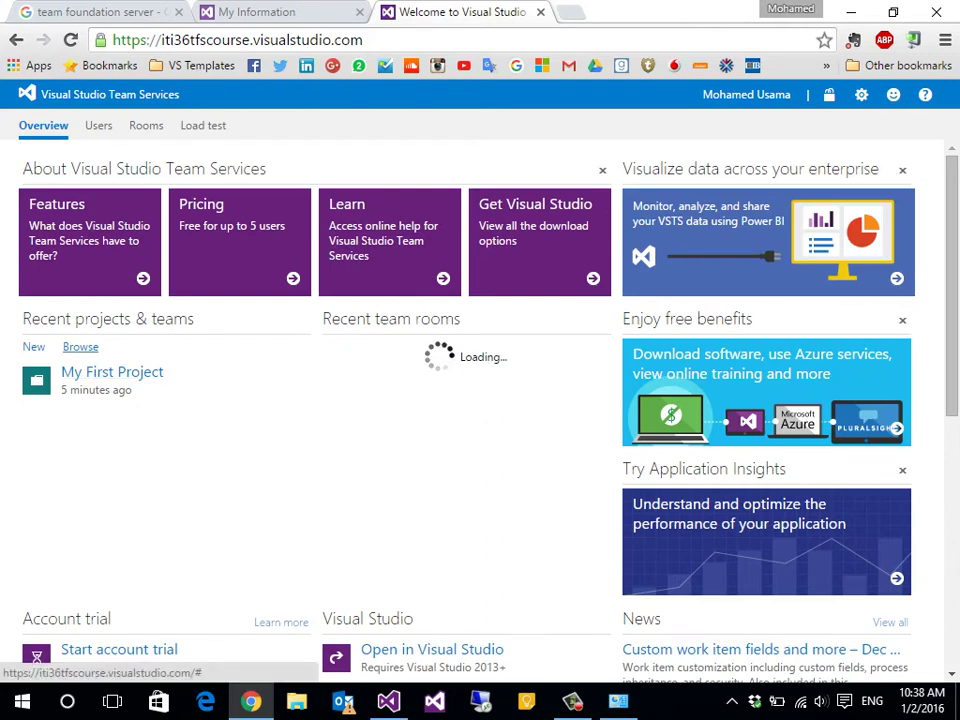
- Navigate to TFS Course Test and open its Code explorer showing the BuildProcessTemplates folder
{"action": "left_click", "coordinate": [80, 346]}
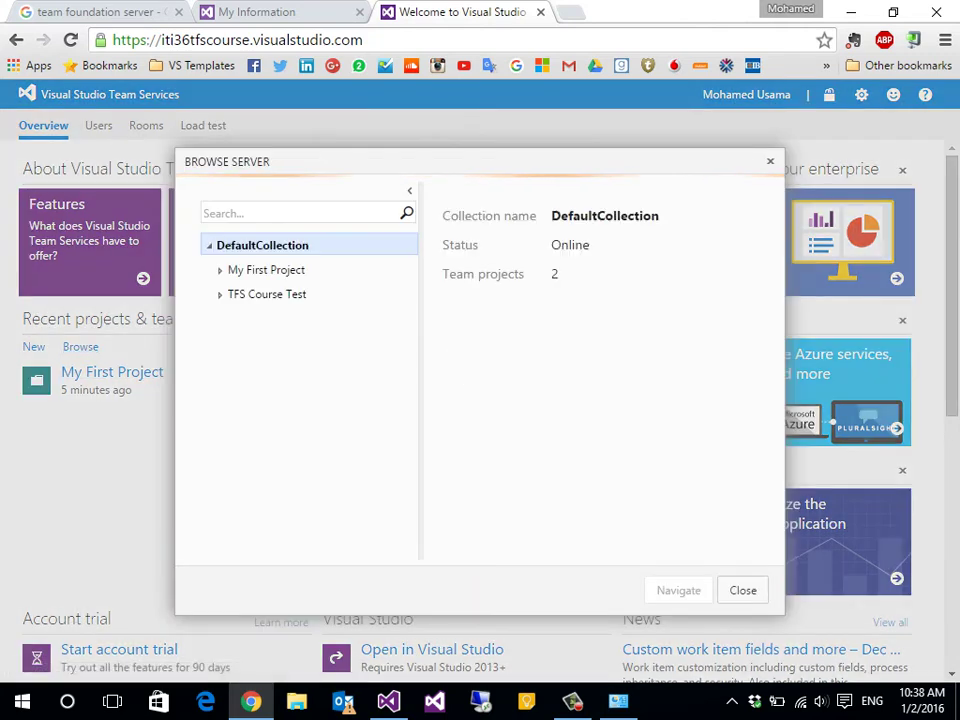
{"action": "left_click", "coordinate": [269, 294]}
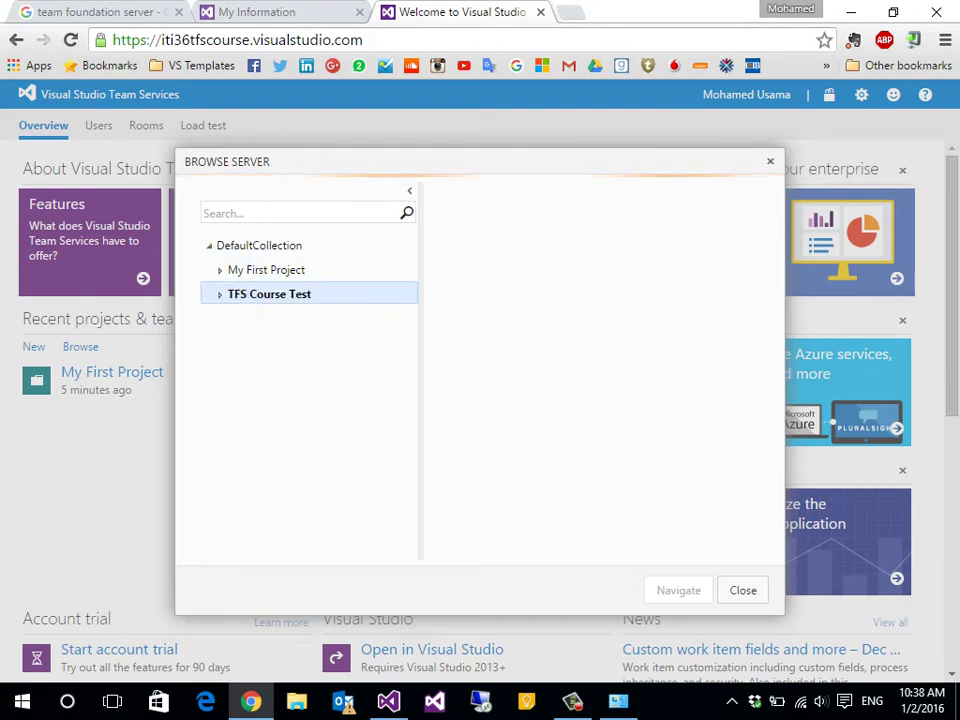
{"action": "key", "text": "Return"}
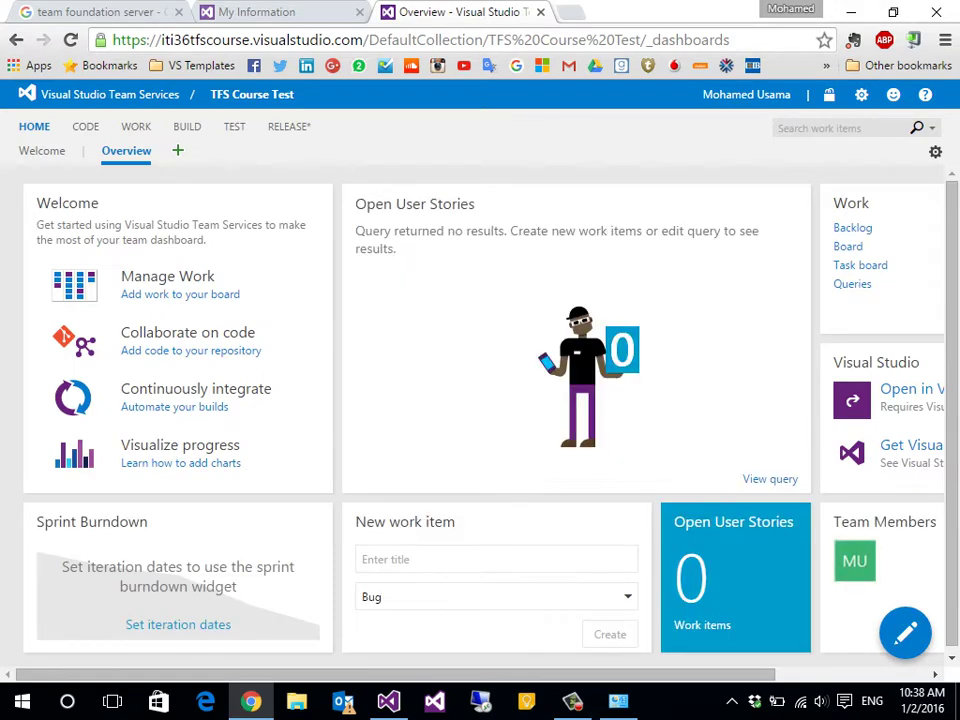
{"action": "key", "text": "Escape"}
{"action": "left_click", "coordinate": [85, 126]}
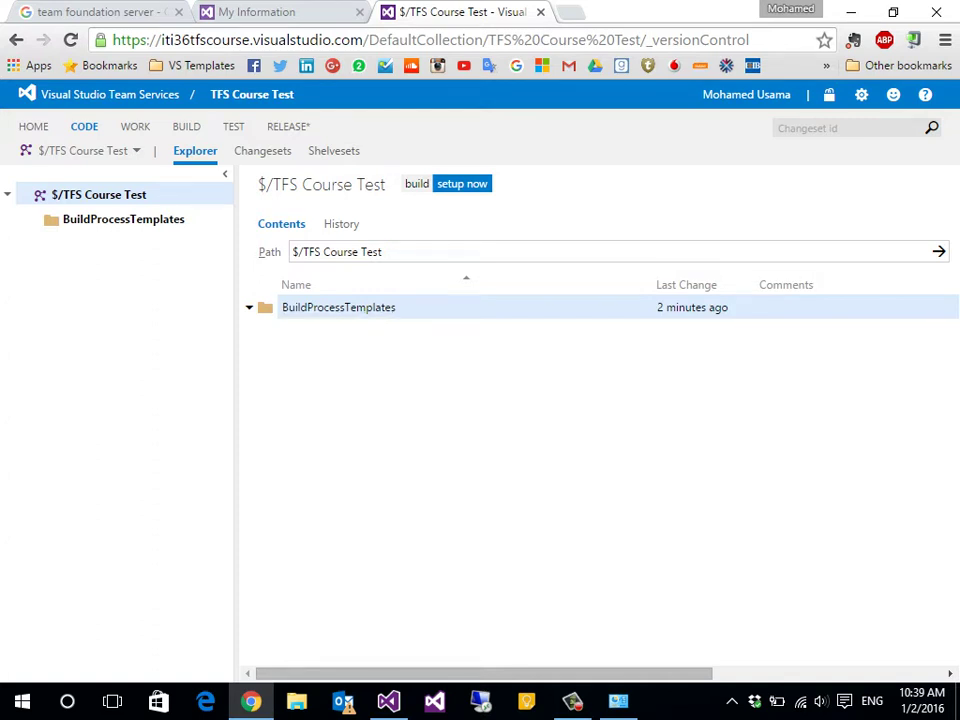
- Glance at the changesets, then show TFS Course Test's empty Stories backlog under WORK
{"action": "left_click", "coordinate": [262, 150]}
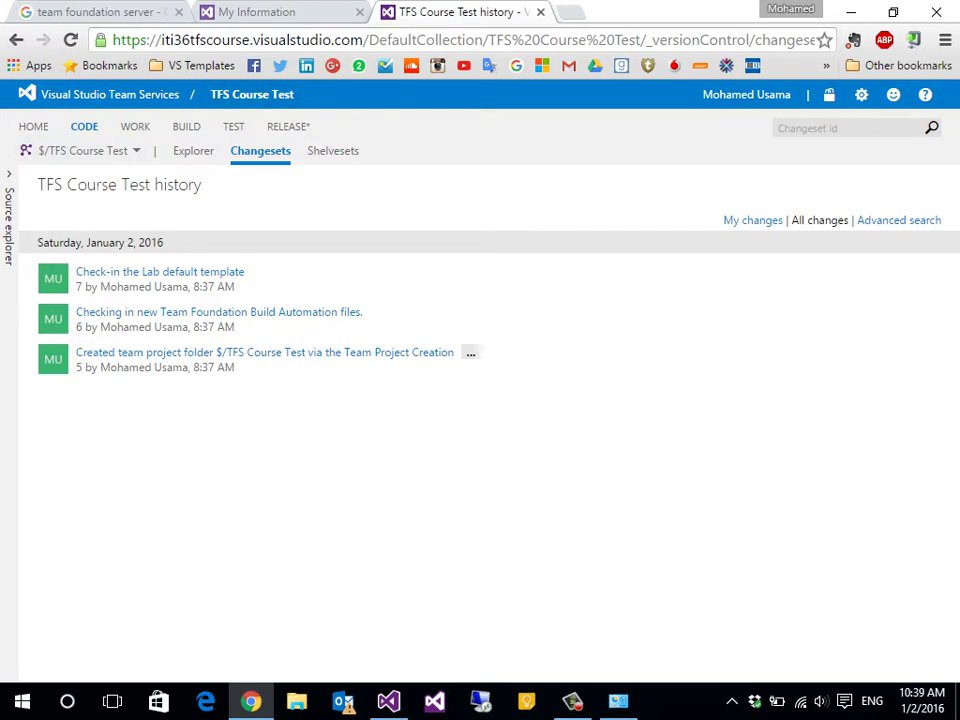
{"action": "left_click", "coordinate": [135, 126]}
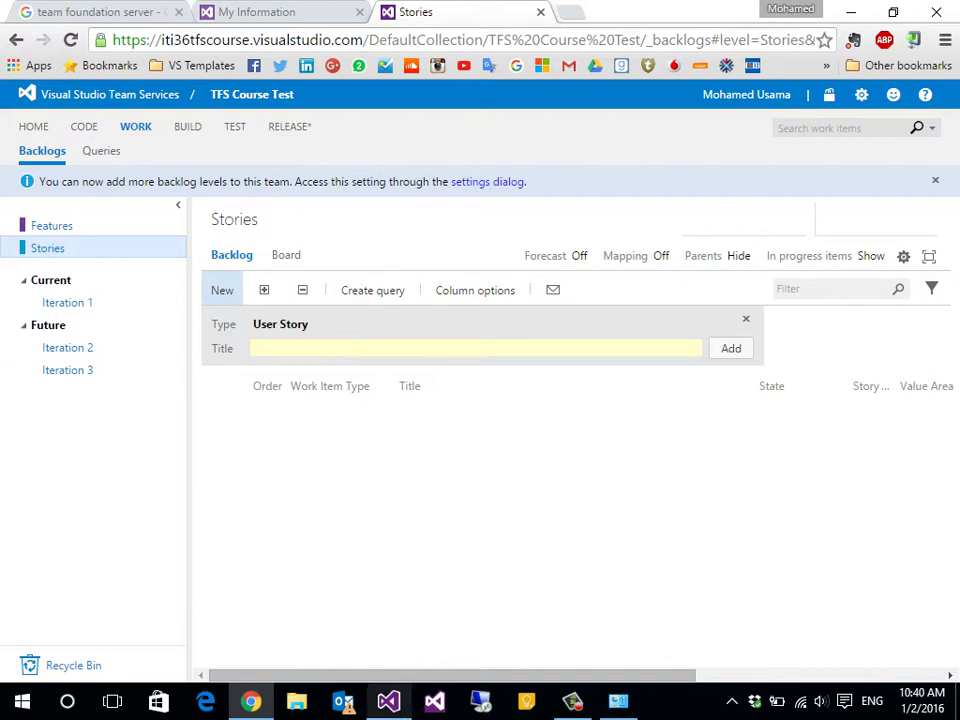
- Switch back to the Visual Studio 2013 window from the taskbar
{"action": "left_click", "coordinate": [388, 700]}
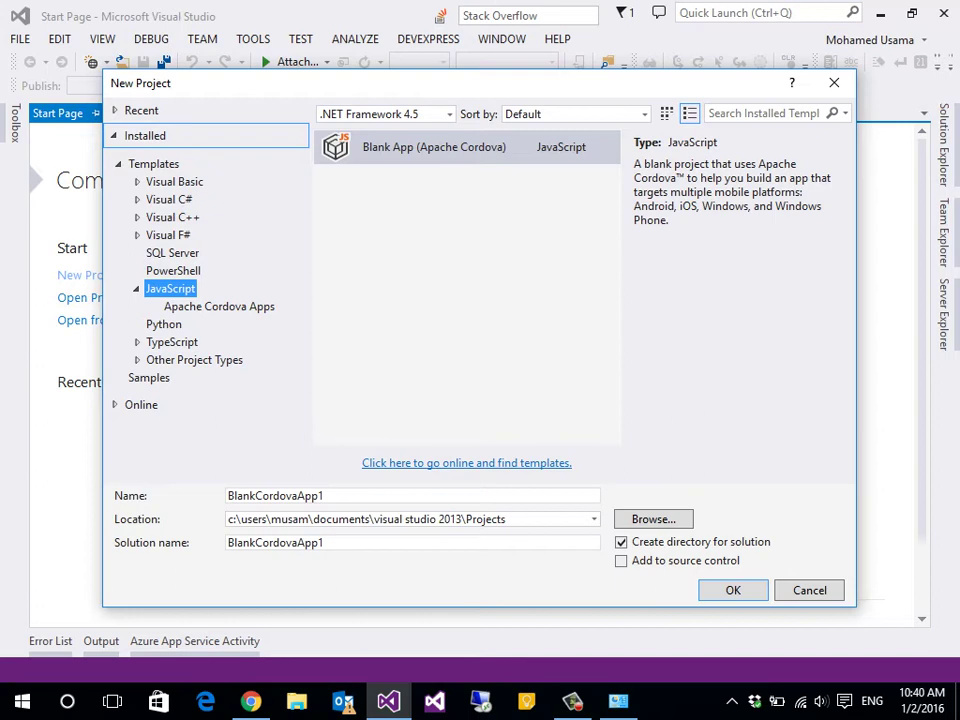
- Create a Visual C# Console Application project named ConsoleApplication1
{"action": "left_click", "coordinate": [169, 199]}
{"action": "left_click", "coordinate": [412, 256]}
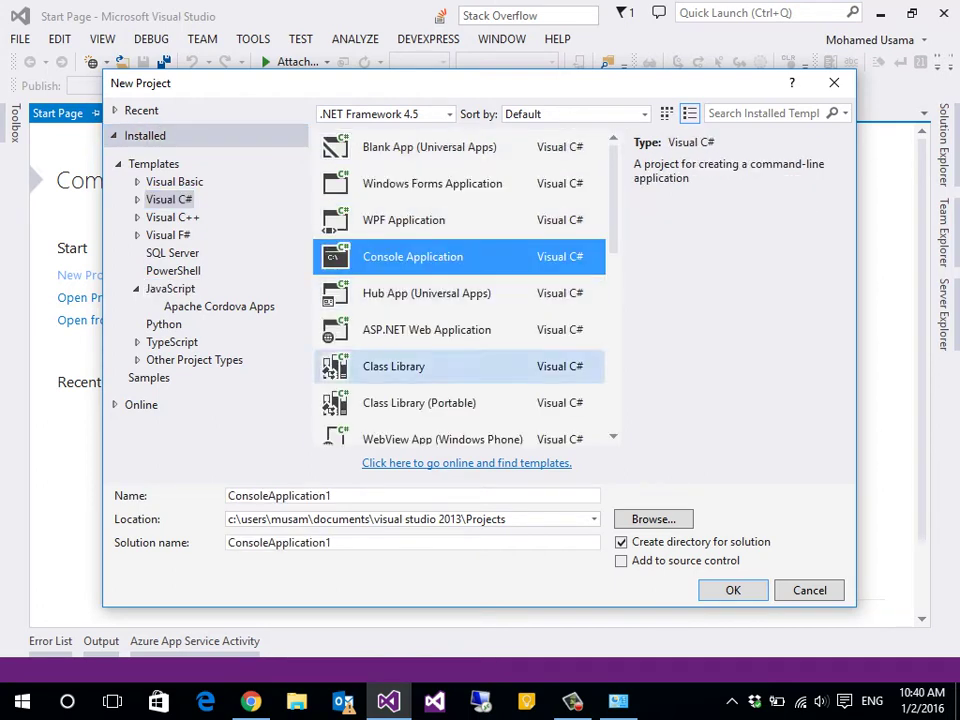
{"action": "left_click", "coordinate": [330, 542]}
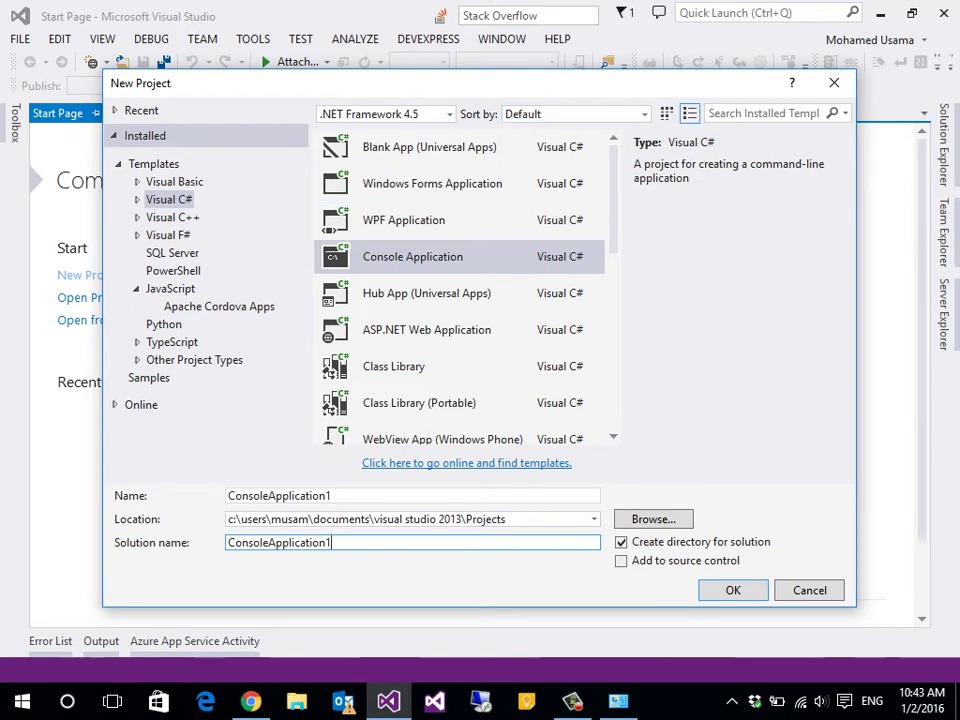
{"action": "key", "text": "Return"}
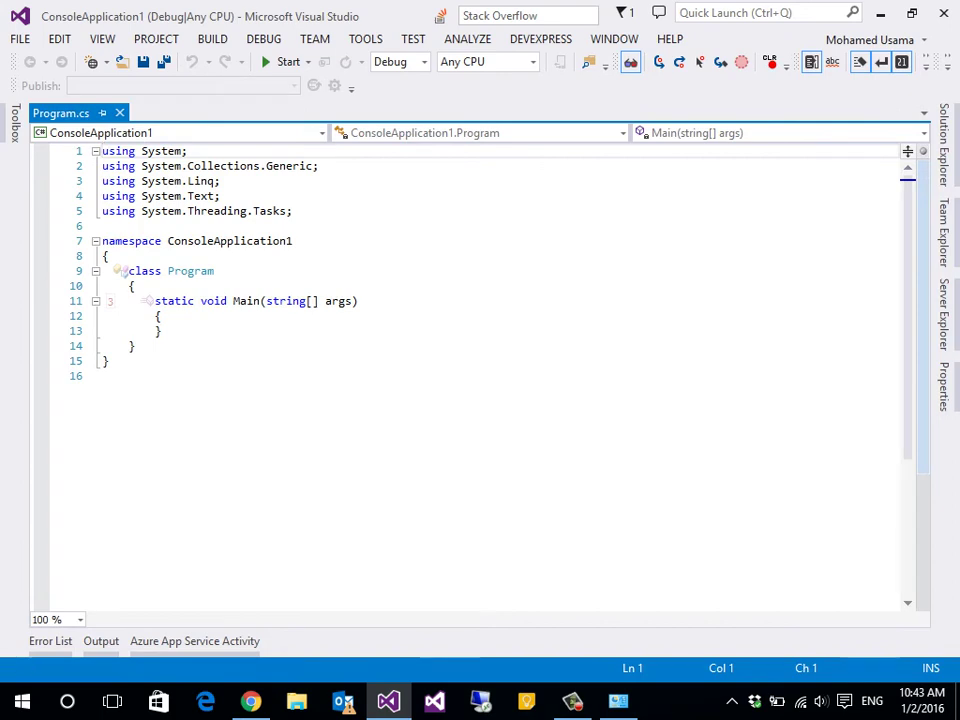
- Show Solution Explorer with Ctrl+Alt+L, then the Team Explorer Home for the Elzanqa project
{"action": "left_click", "coordinate": [133, 346]}
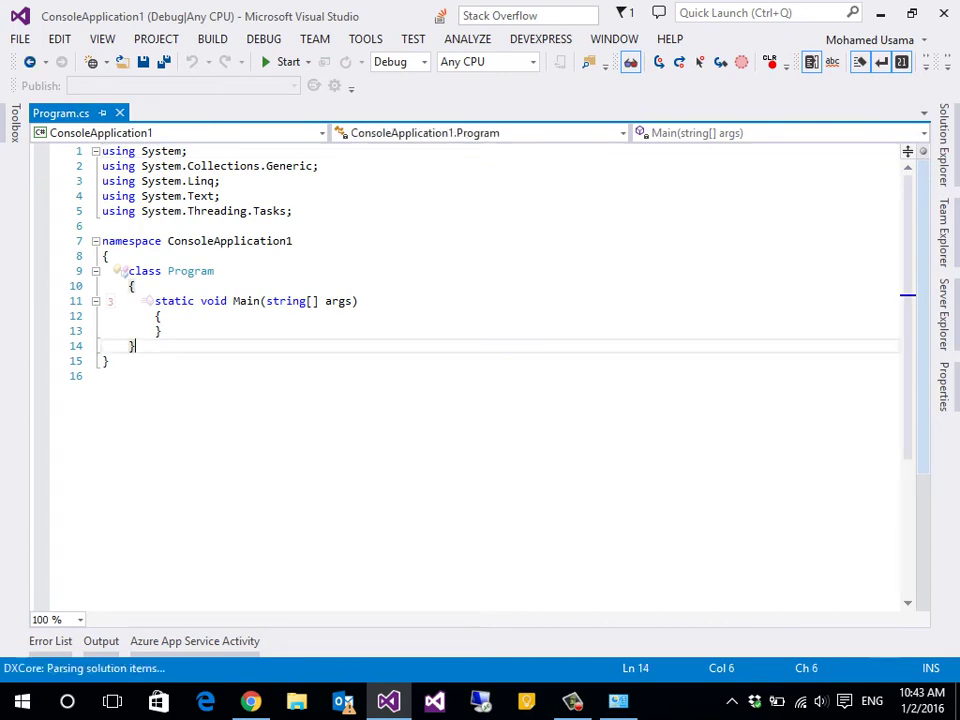
{"action": "key", "text": "ctrl+alt+l"}
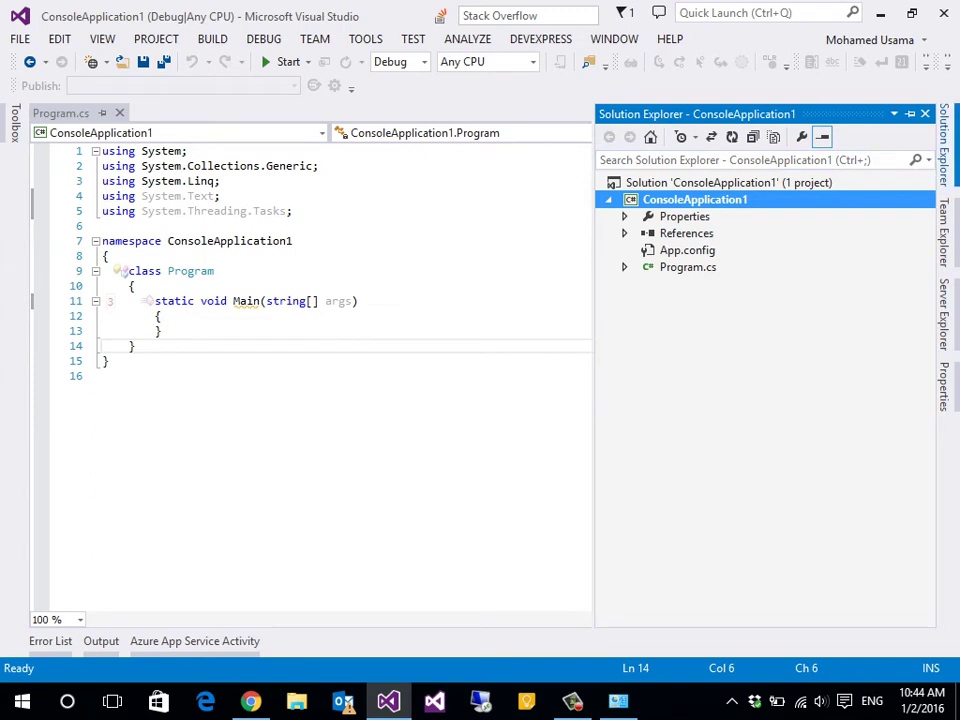
{"action": "left_click", "coordinate": [943, 232]}
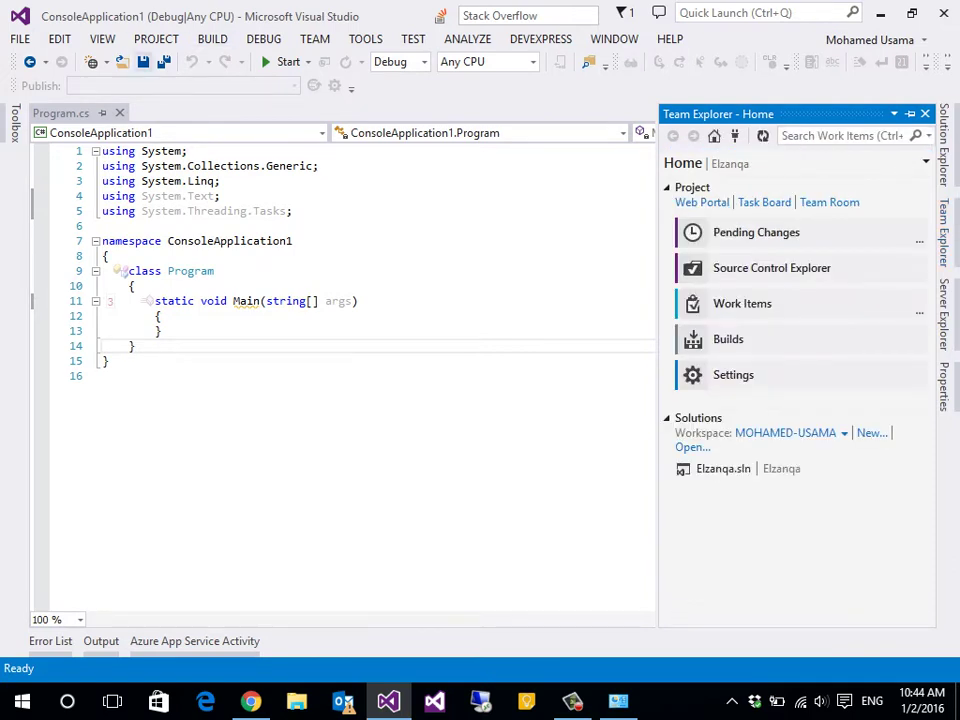
- Show Team Explorer from the VIEW menu and go to its Connect to Team Projects page
{"action": "left_click", "coordinate": [102, 39]}
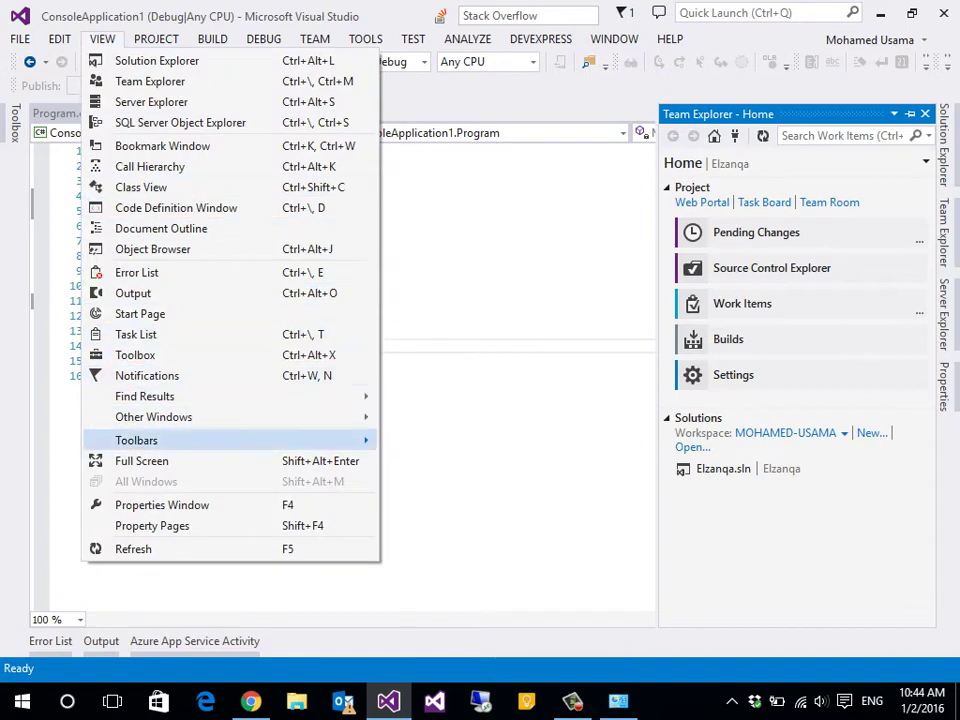
{"action": "mouse_move", "coordinate": [136, 440]}
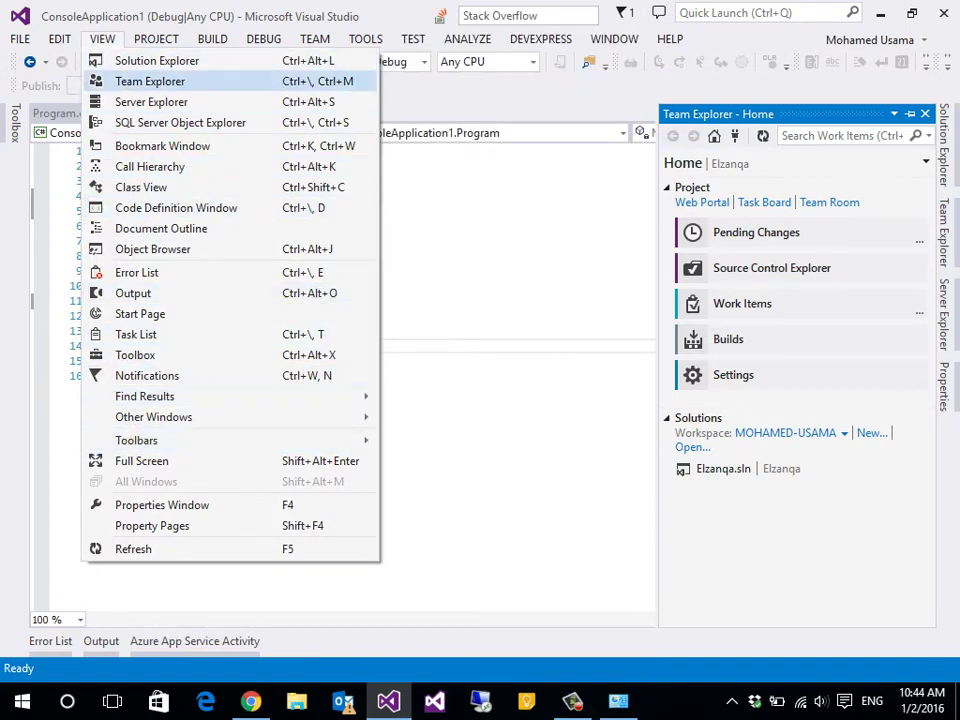
{"action": "left_click", "coordinate": [150, 81]}
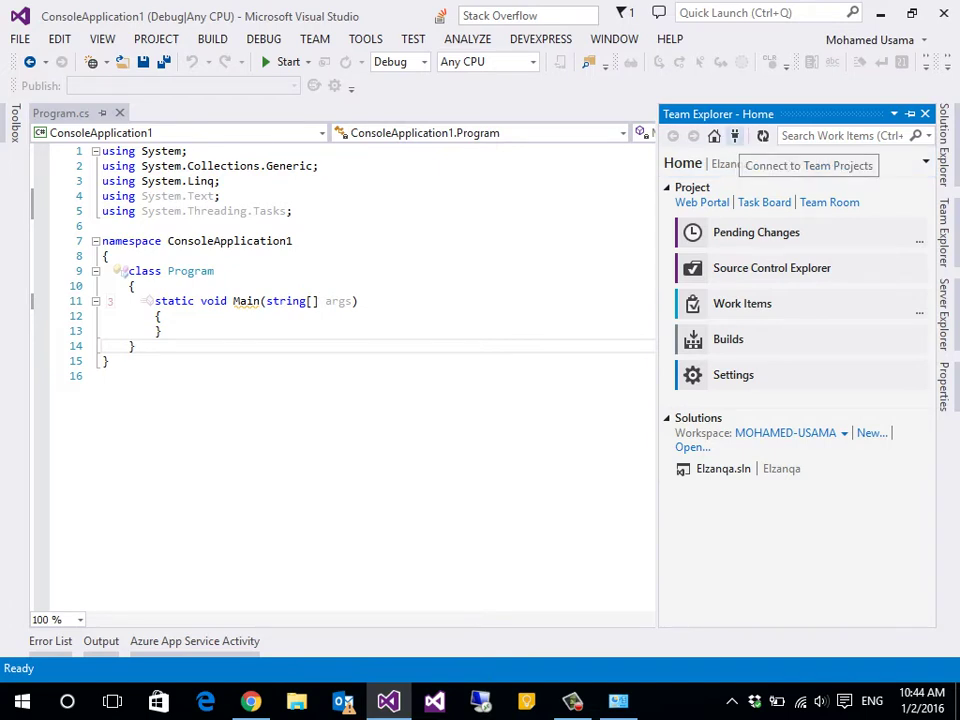
{"action": "left_click", "coordinate": [734, 136]}
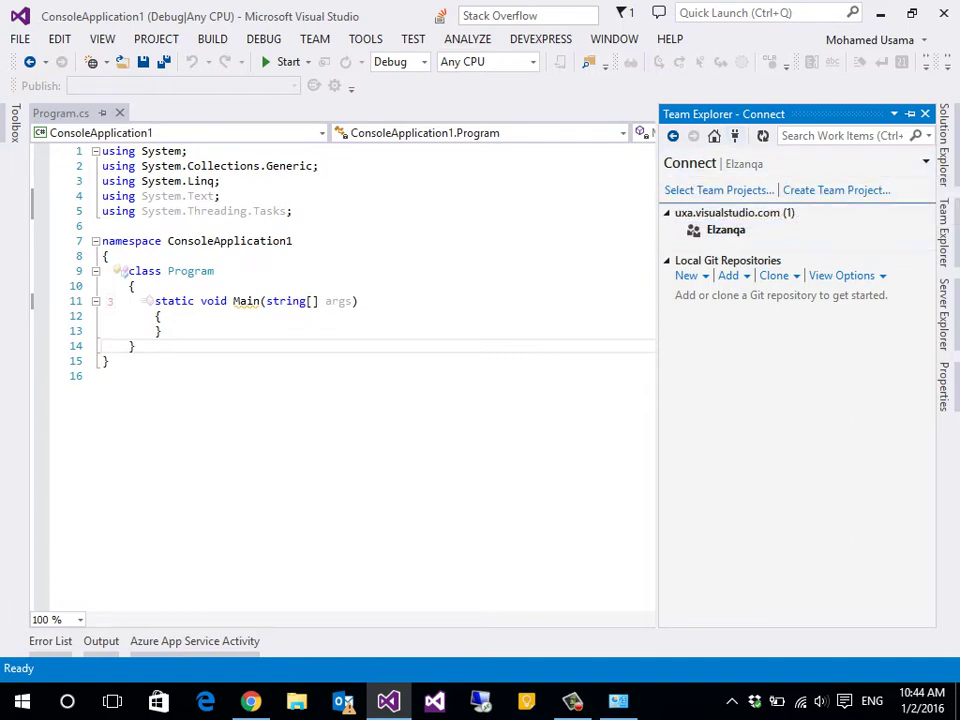
- Briefly check the connection dialog, Elzanqa's actions menu and Team Explorer page list, closing each
{"action": "left_click", "coordinate": [719, 190]}
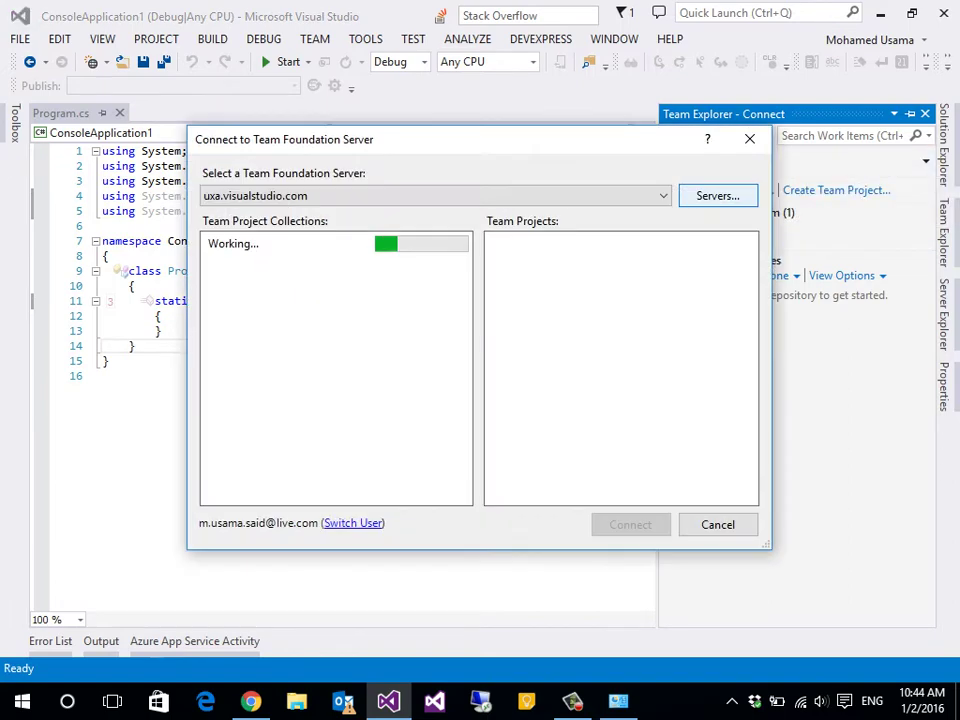
{"action": "left_click", "coordinate": [749, 138]}
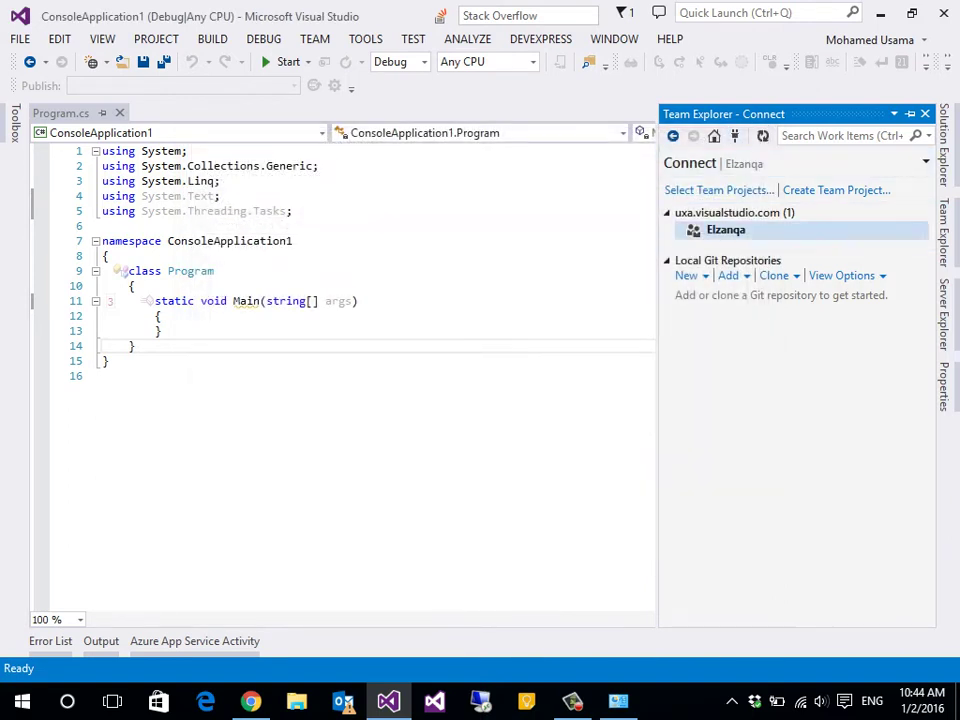
{"action": "right_click", "coordinate": [733, 231]}
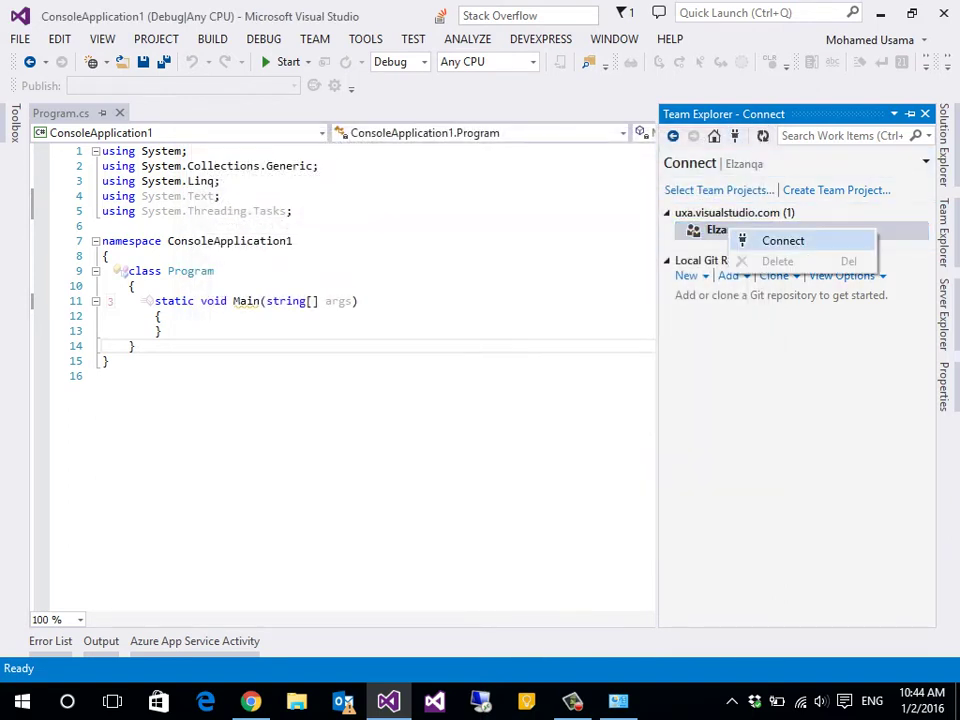
{"action": "key", "text": "Escape"}
{"action": "left_click", "coordinate": [700, 163]}
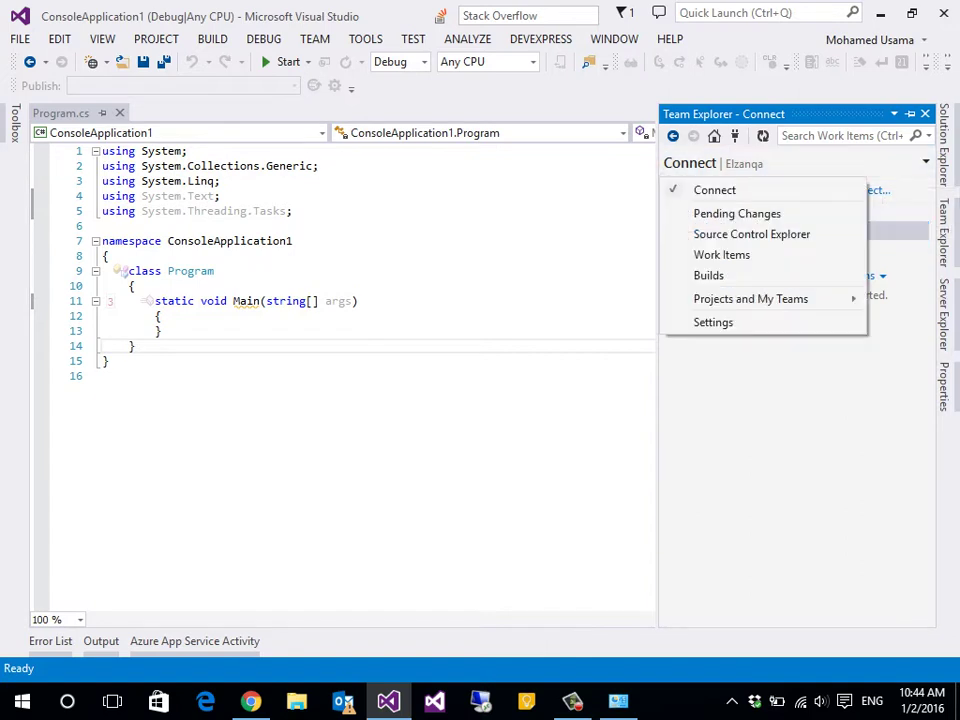
{"action": "key", "text": "Escape"}
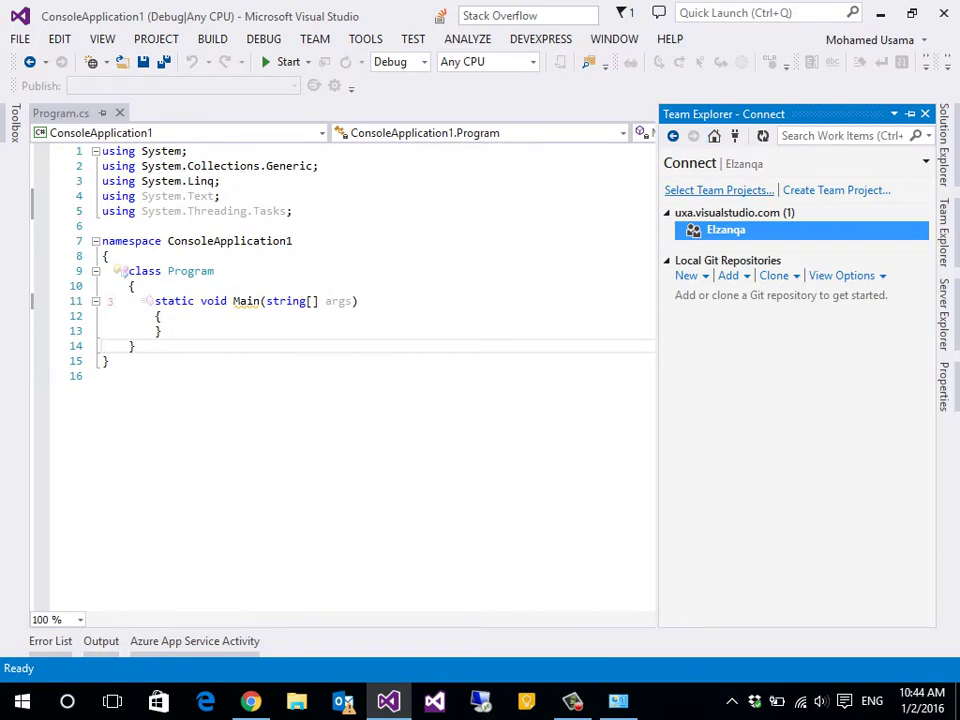
- Reopen Select Team Projects, keep uxa.visualstudio.com as the server, and open the Servers list
{"action": "left_click", "coordinate": [719, 190]}
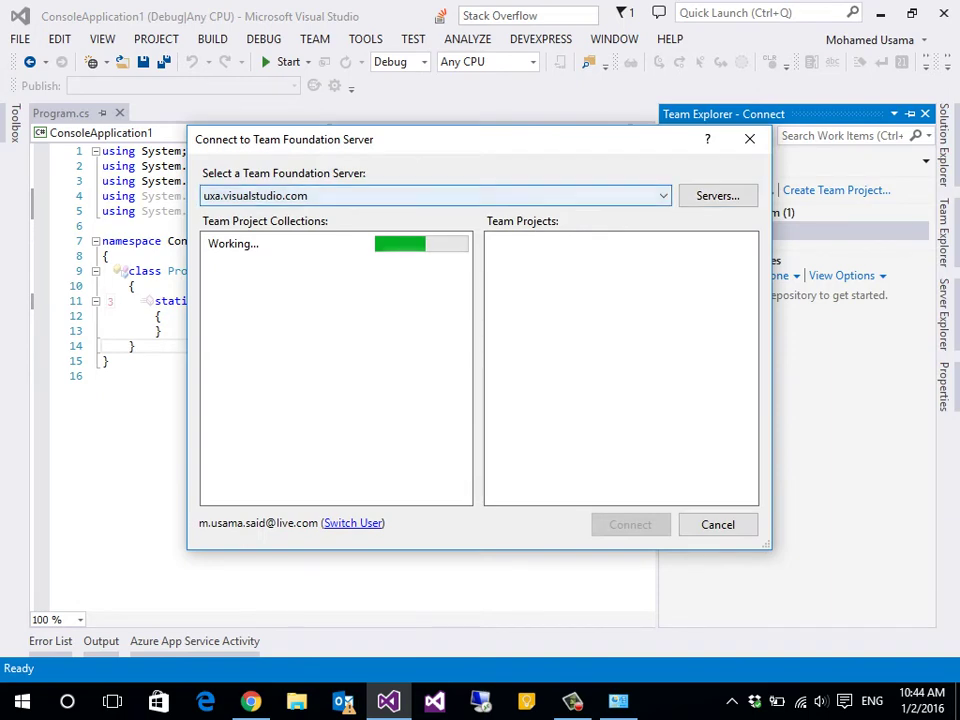
{"action": "left_click", "coordinate": [663, 196]}
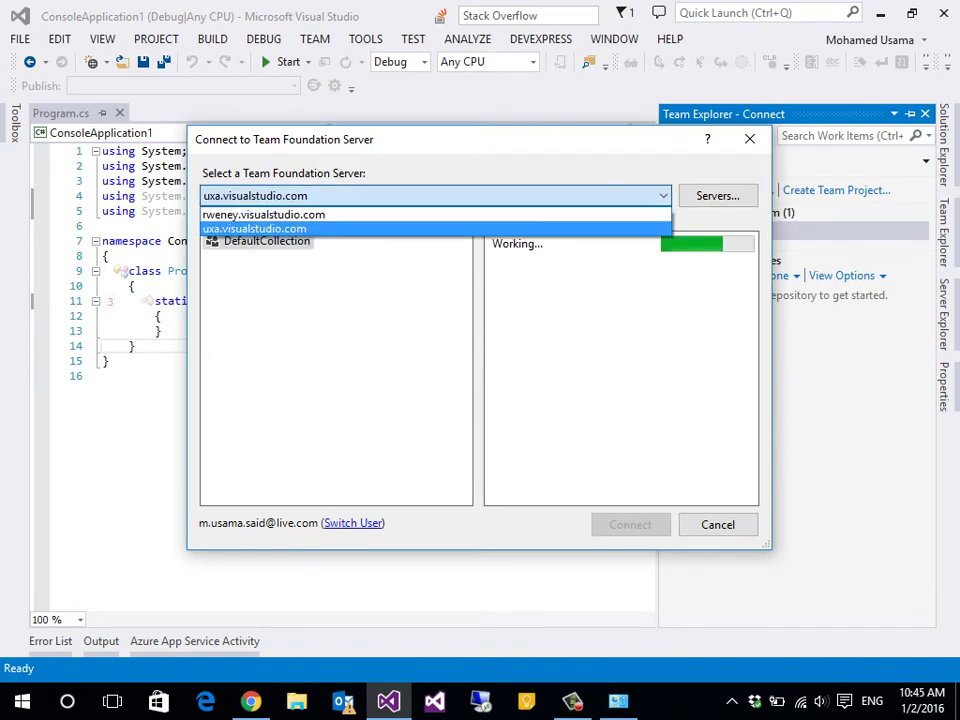
{"action": "key", "text": "Return"}
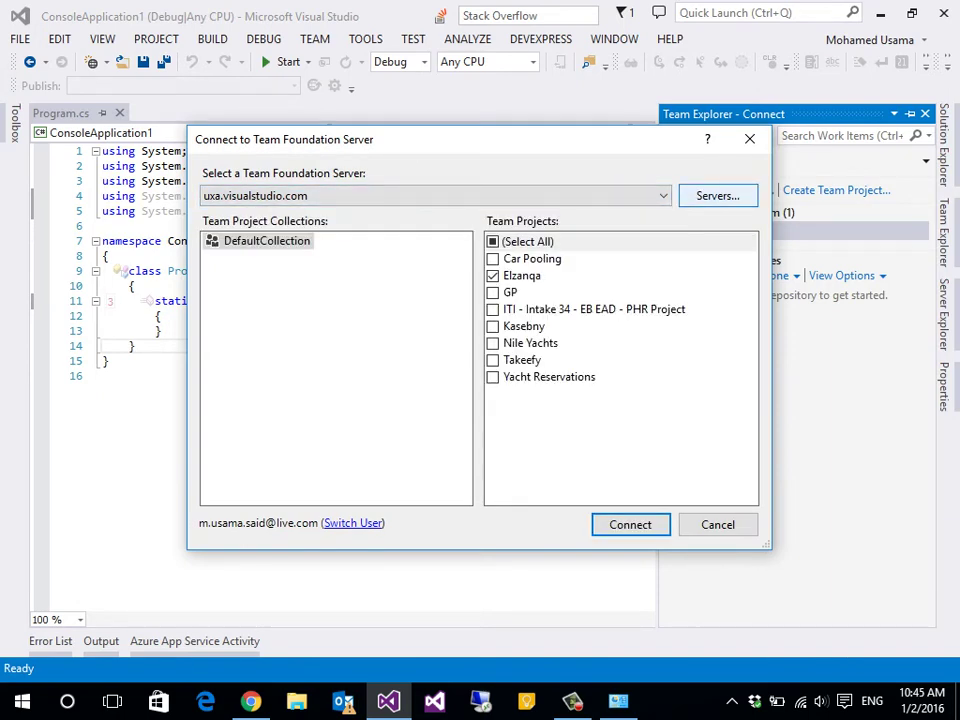
{"action": "left_click", "coordinate": [717, 195]}
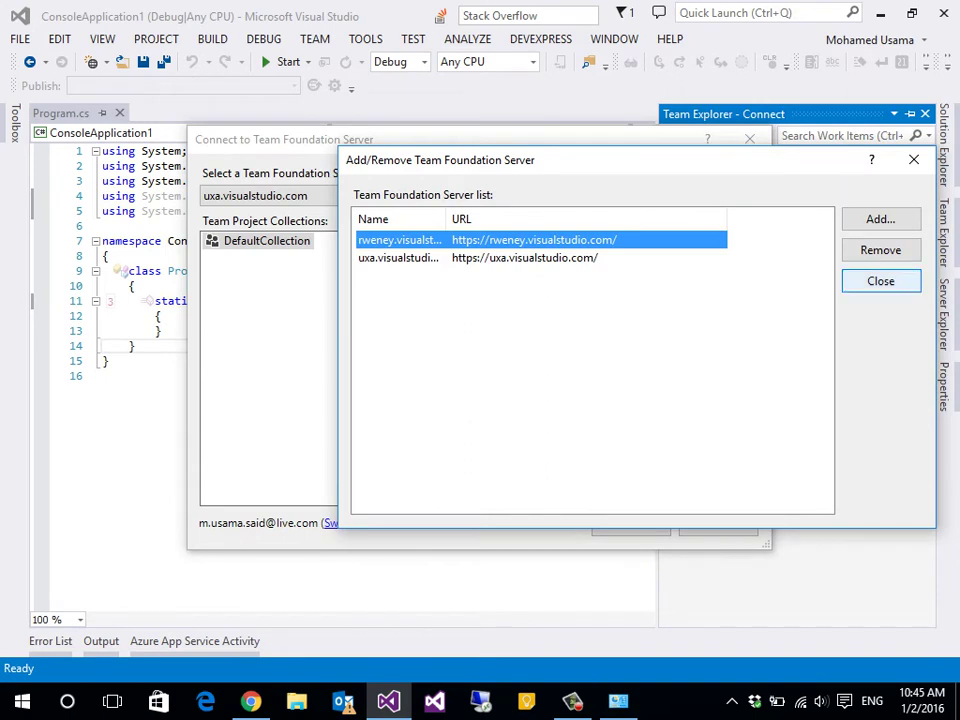
- Enter iti36tfscourse.visualstudio.com in Add Server, then back out and close the server list
{"action": "left_click", "coordinate": [880, 219]}
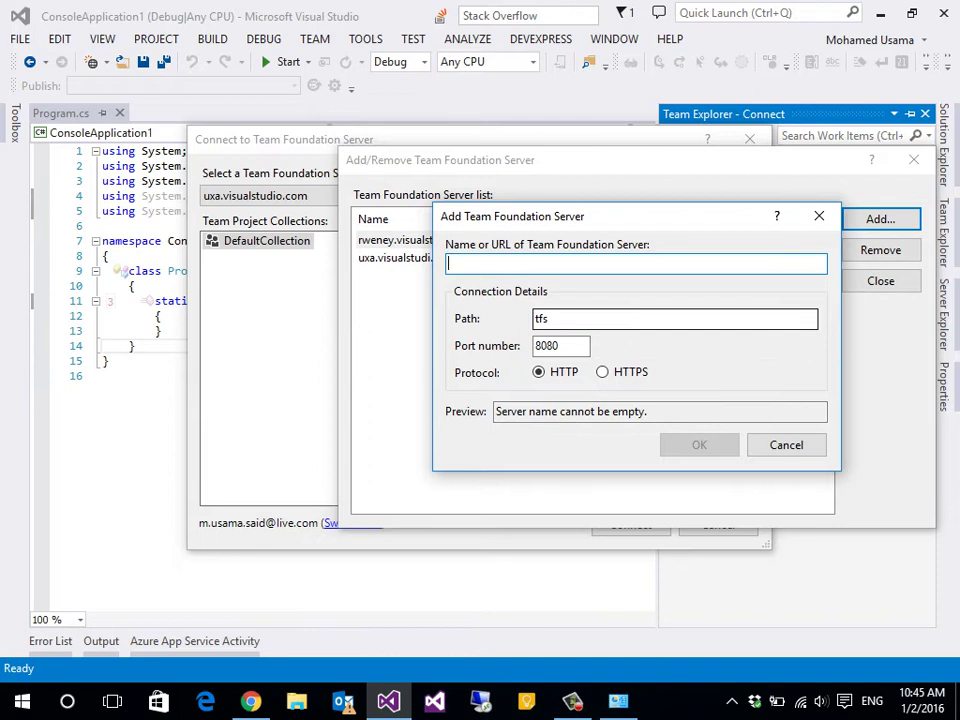
{"action": "type", "text": "ito"}
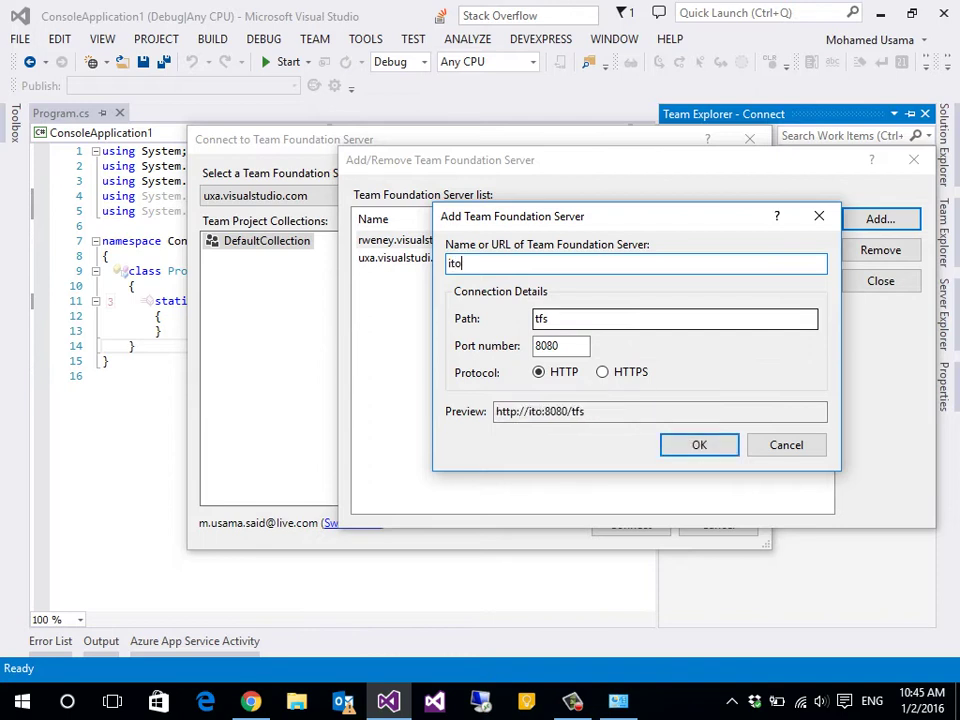
{"action": "key", "text": "BackSpace"}
{"action": "type", "text": "i36tfscourse.visualstudip"}
{"action": "key", "text": "BackSpace"}
{"action": "type", "text": "o.com"}
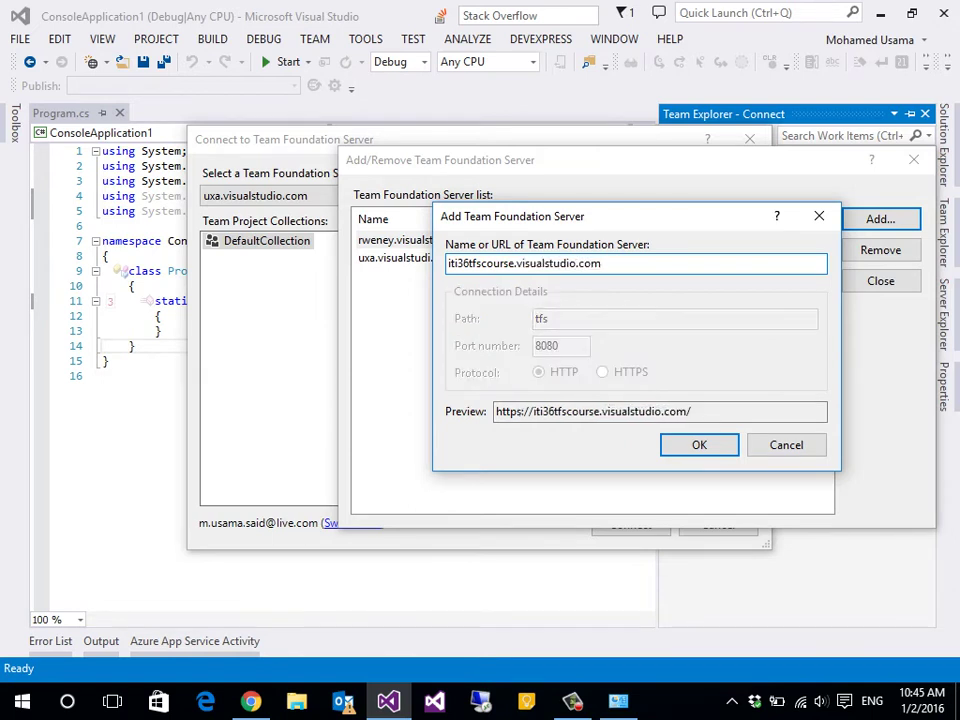
{"action": "key", "text": "ctrl+a"}
{"action": "key", "text": "ctrl+c"}
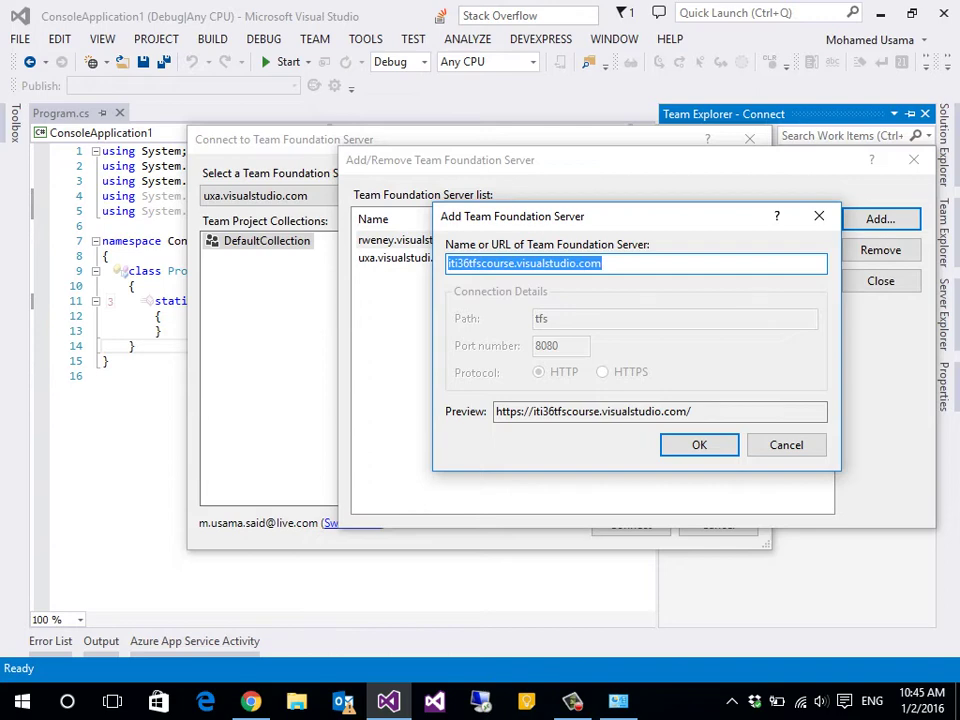
{"action": "key", "text": "Return"}
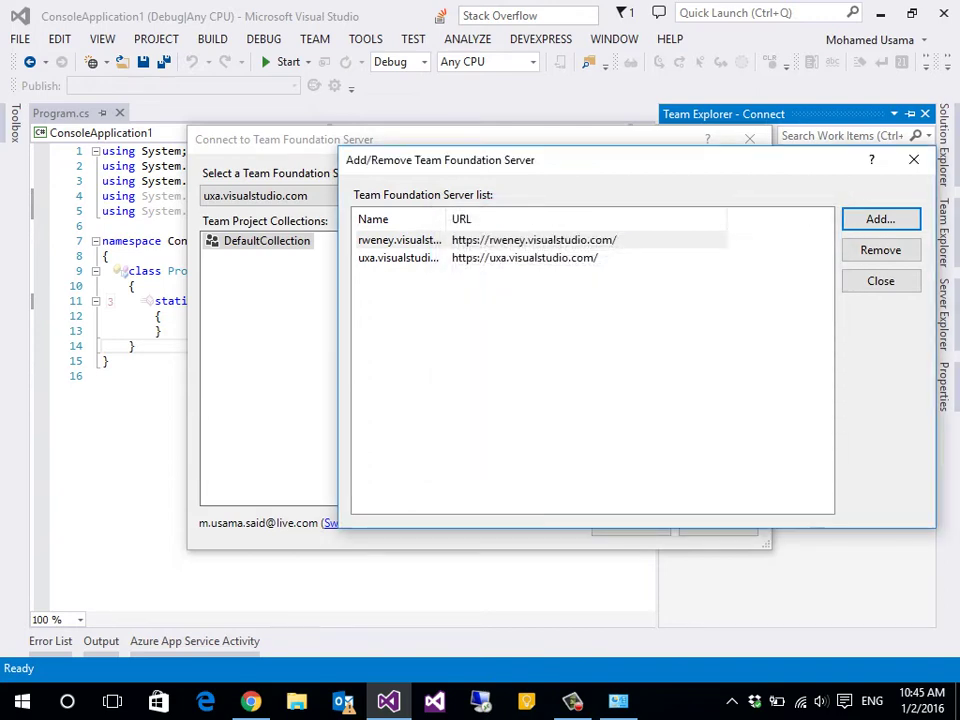
{"action": "key", "text": "Escape"}
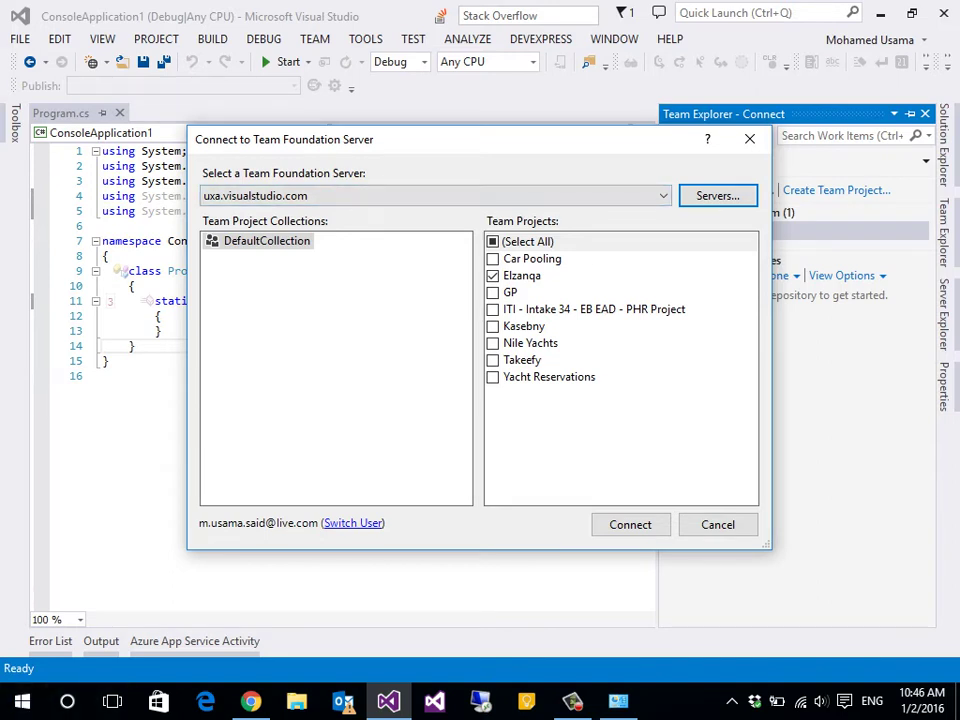
- Add iti36tfscourse.visualstudio.com as a Team Foundation server by pasting its address
{"action": "left_click", "coordinate": [718, 195]}
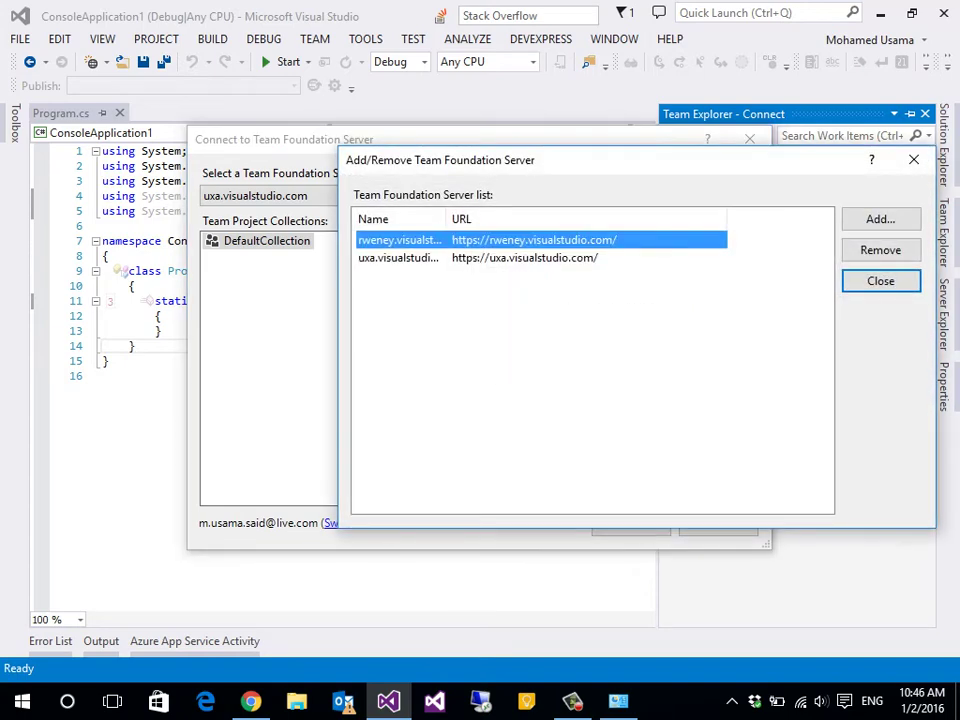
{"action": "left_click", "coordinate": [879, 219]}
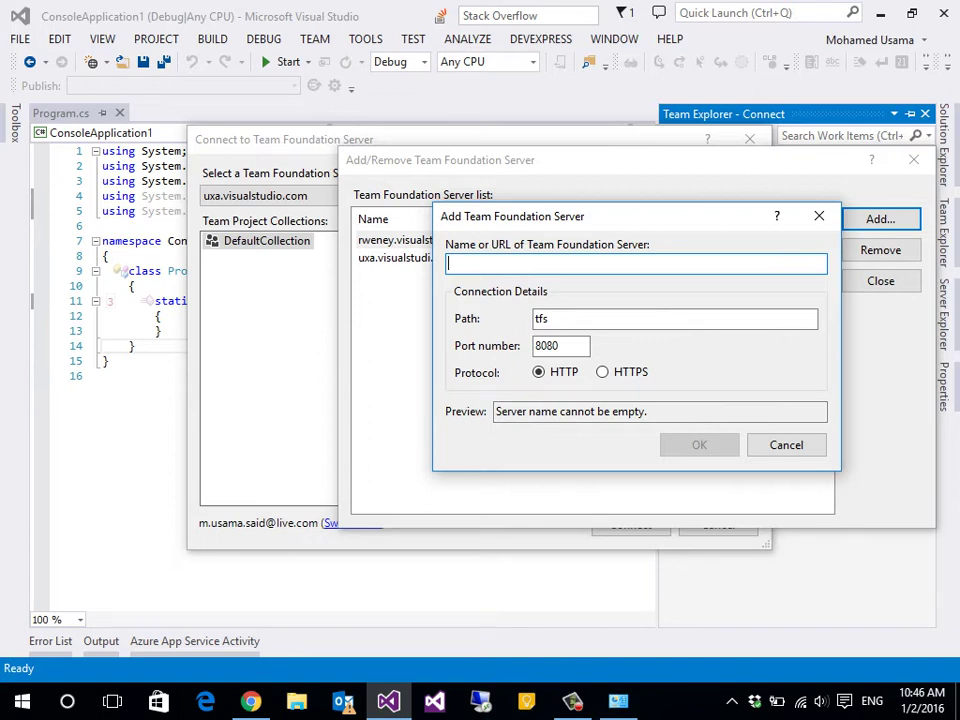
{"action": "key", "text": "ctrl+v"}
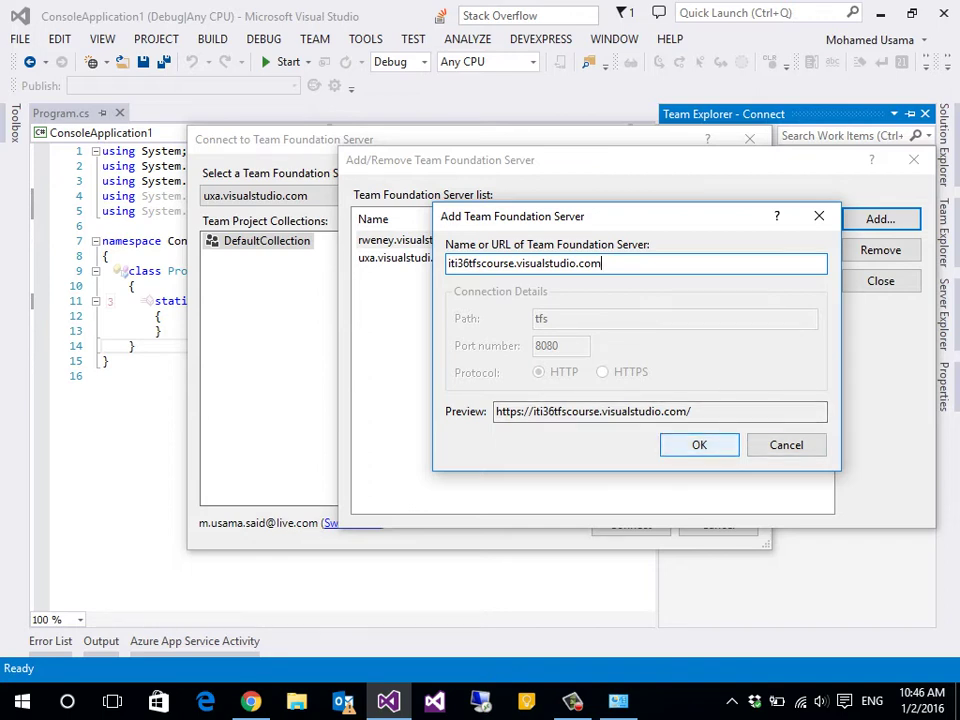
{"action": "key", "text": "Return"}
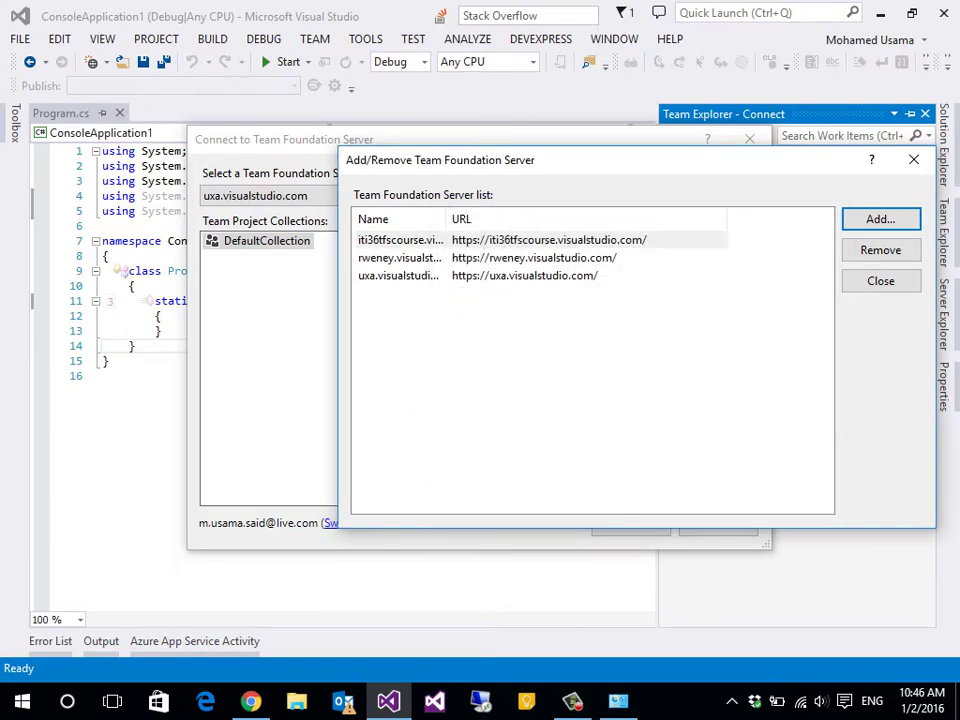
{"action": "key", "text": "Escape"}
{"action": "key", "text": "alt+Down"}
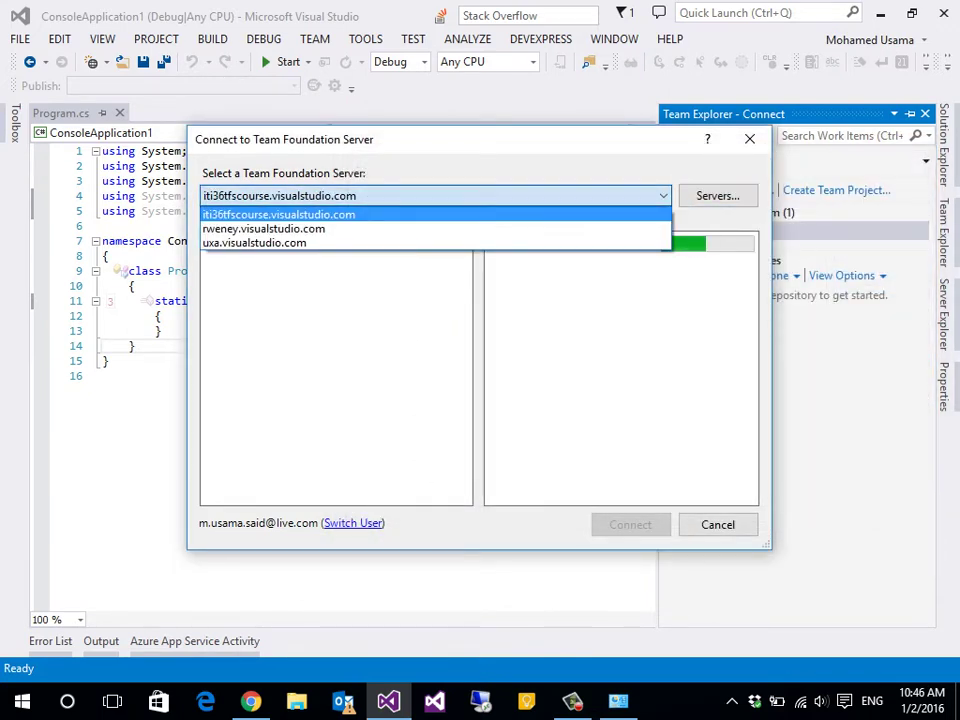
- Connect Team Explorer to the TFS Course Test team project on iti36tfscourse.visualstudio.com
{"action": "key", "text": "Escape"}
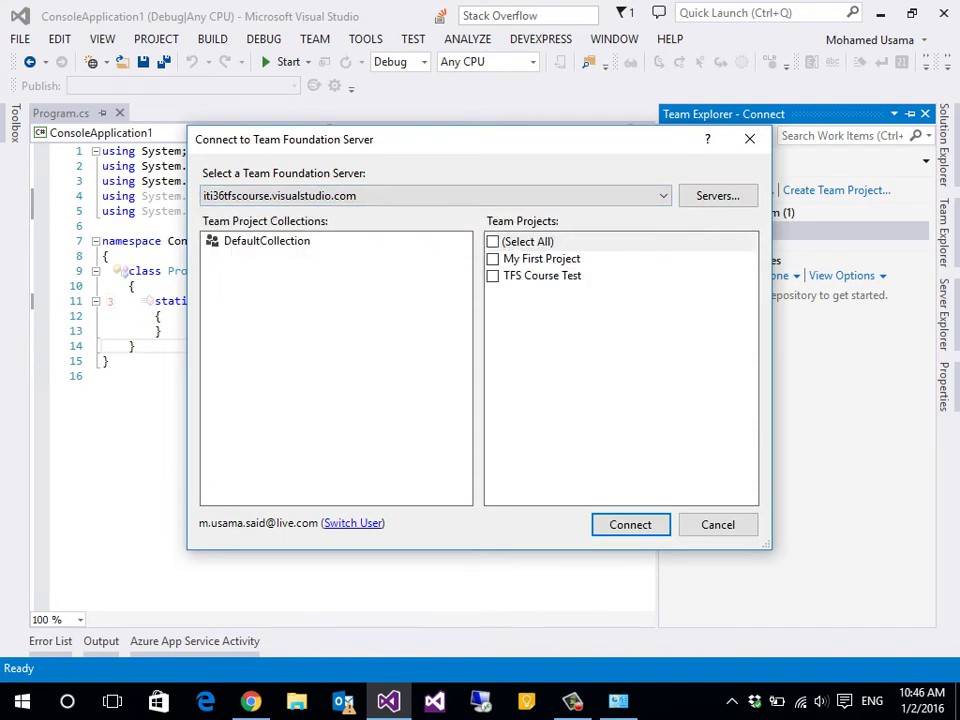
{"action": "left_click", "coordinate": [492, 276]}
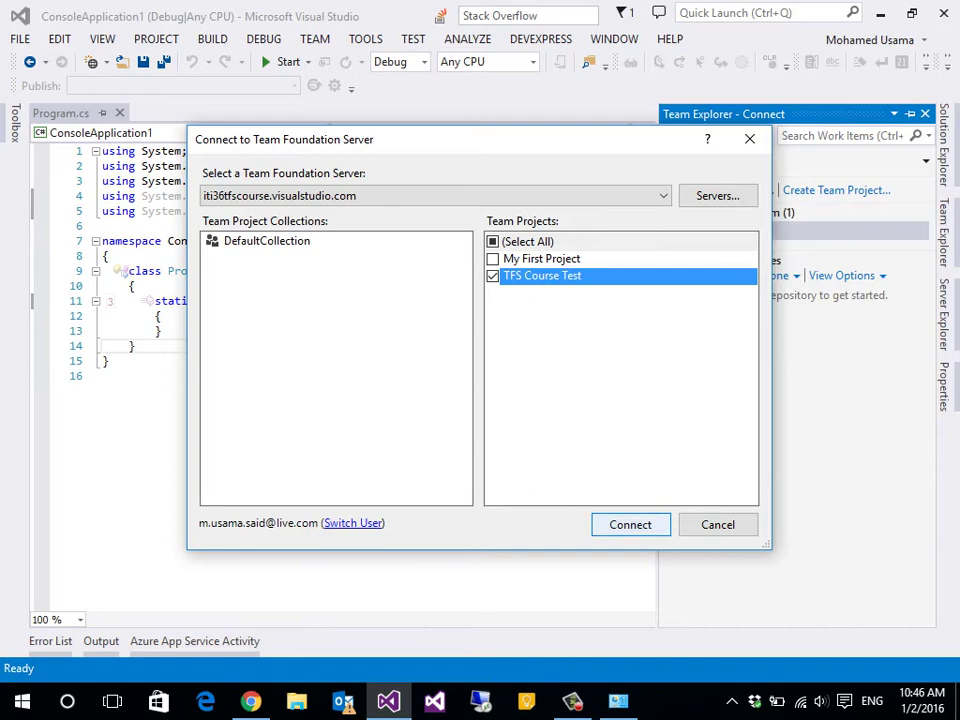
{"action": "key", "text": "Return"}
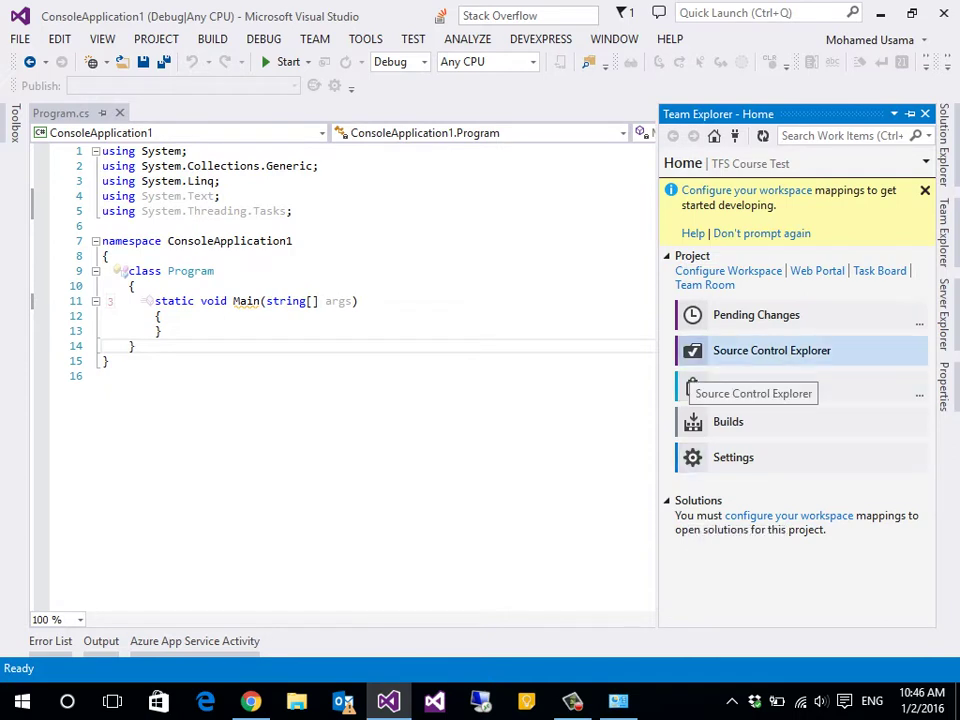
- Widen the Team Explorer pane and begin the TFS Course Test workspace configuration
{"action": "left_click_drag", "start_coordinate": [657, 400], "coordinate": [588, 400]}
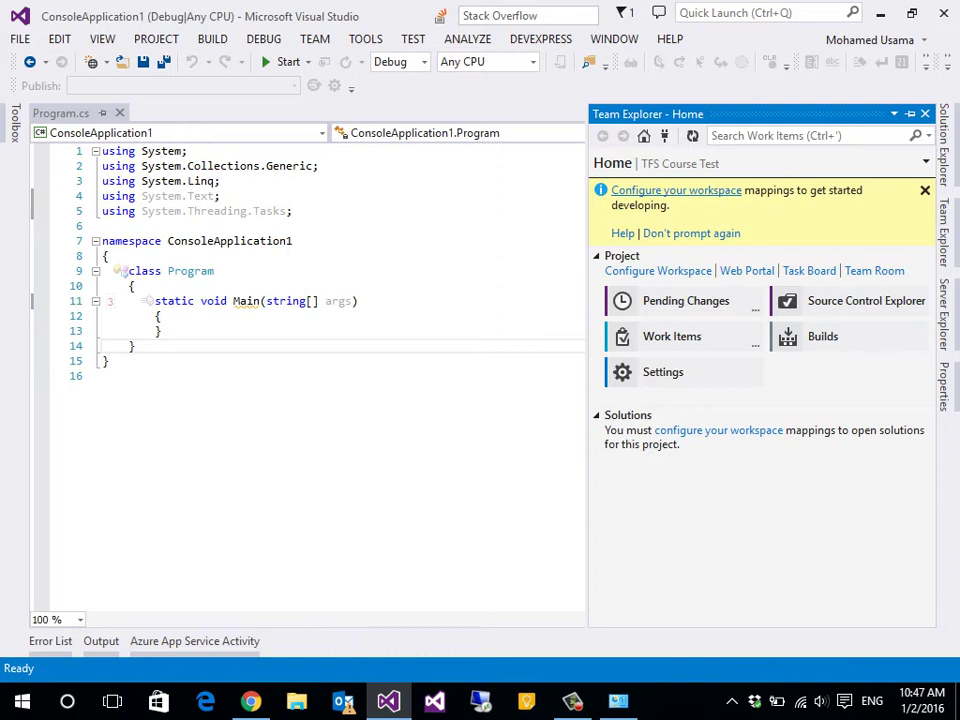
{"action": "left_click", "coordinate": [660, 190]}
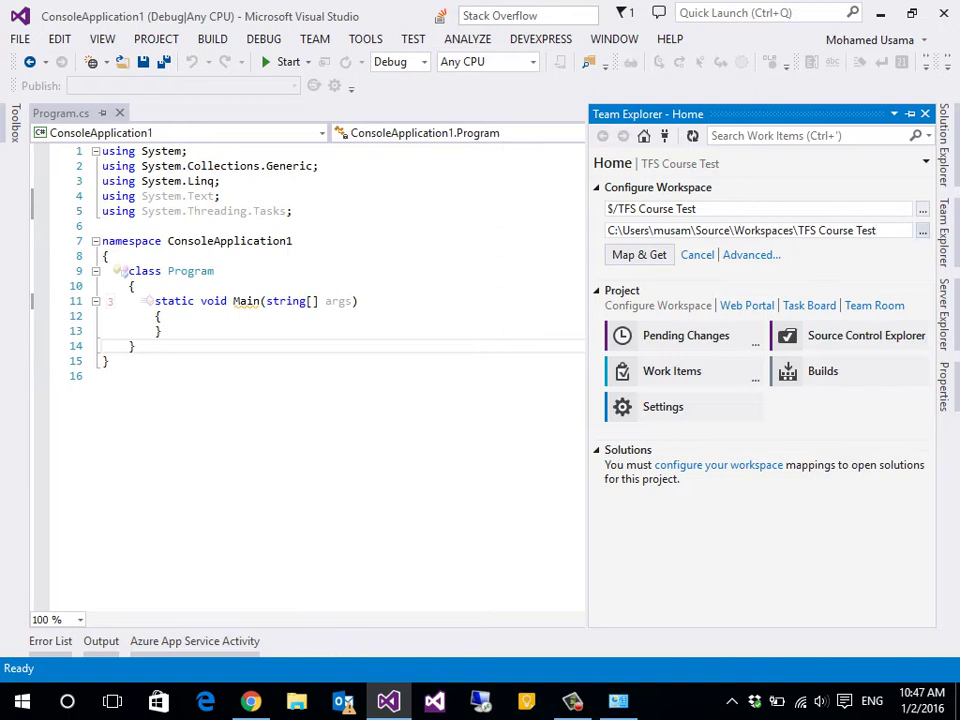
- Set the local workspace folder to a newly created Desktop\TFS folder
{"action": "left_click", "coordinate": [922, 230]}
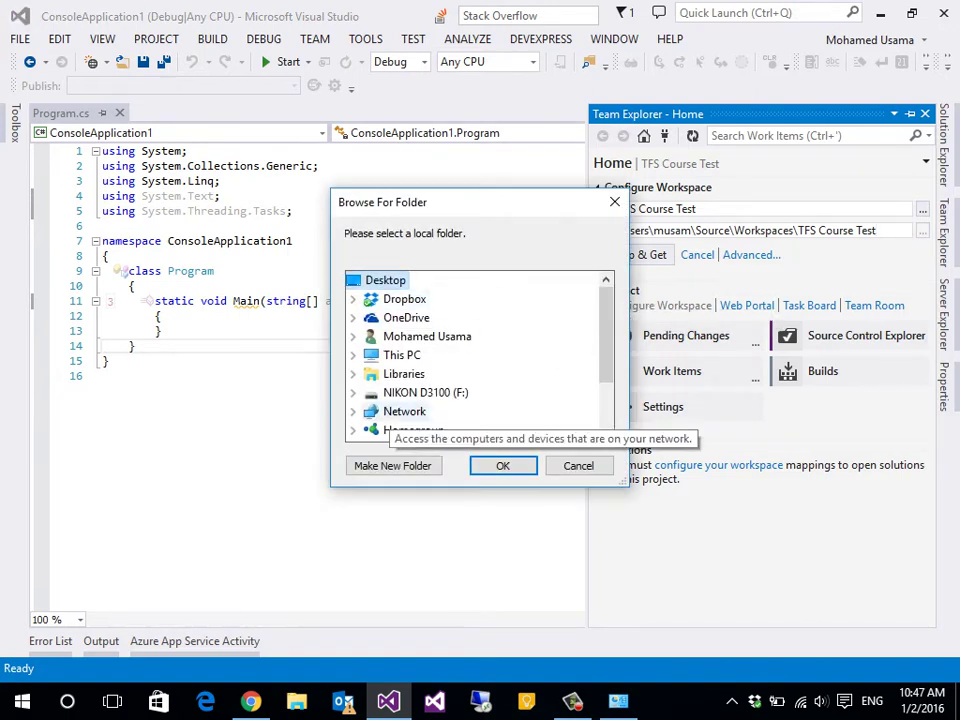
{"action": "left_click", "coordinate": [393, 465]}
{"action": "type", "text": "TFS"}
{"action": "key", "text": "Return"}
{"action": "key", "text": "Return"}
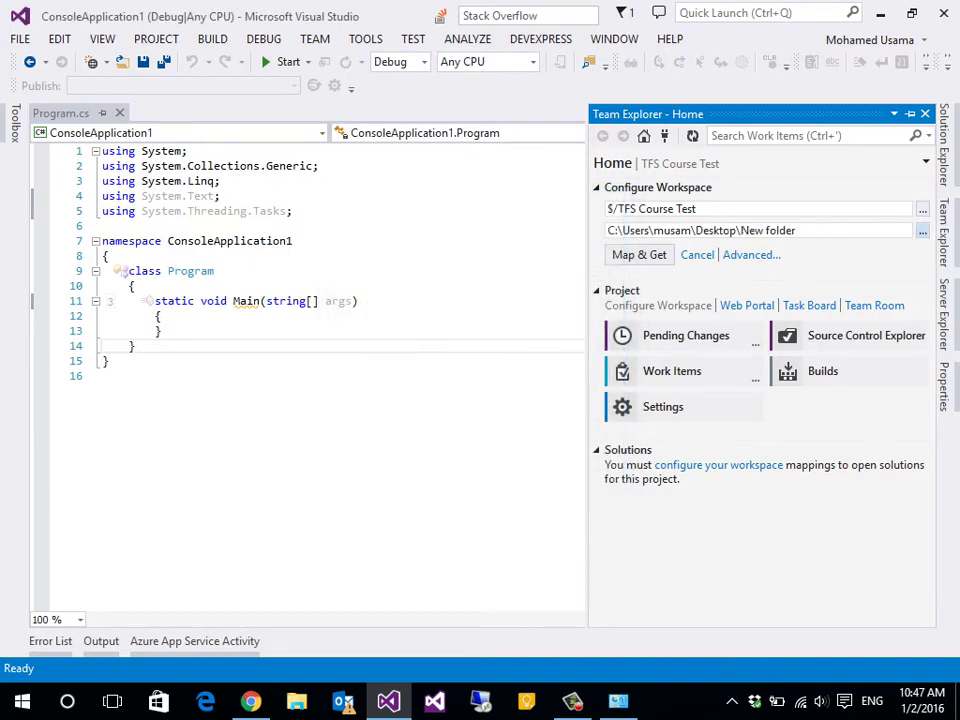
{"action": "key", "text": "shift+Left"}
{"action": "key", "text": "shift+Left"}
{"action": "key", "text": "shift+Left"}
{"action": "key", "text": "shift+Left"}
{"action": "key", "text": "shift+Left"}
{"action": "key", "text": "shift+Left"}
{"action": "key", "text": "shift+Left"}
{"action": "key", "text": "shift+Left"}
{"action": "key", "text": "shift+Left"}
{"action": "key", "text": "shift+Left"}
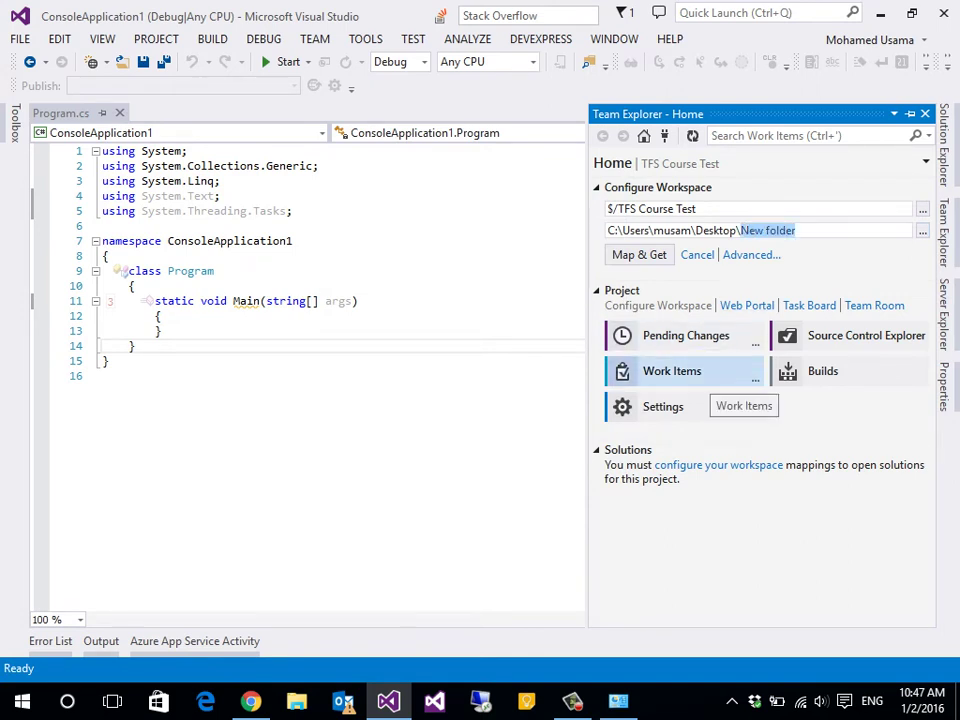
{"action": "type", "text": "TFS"}
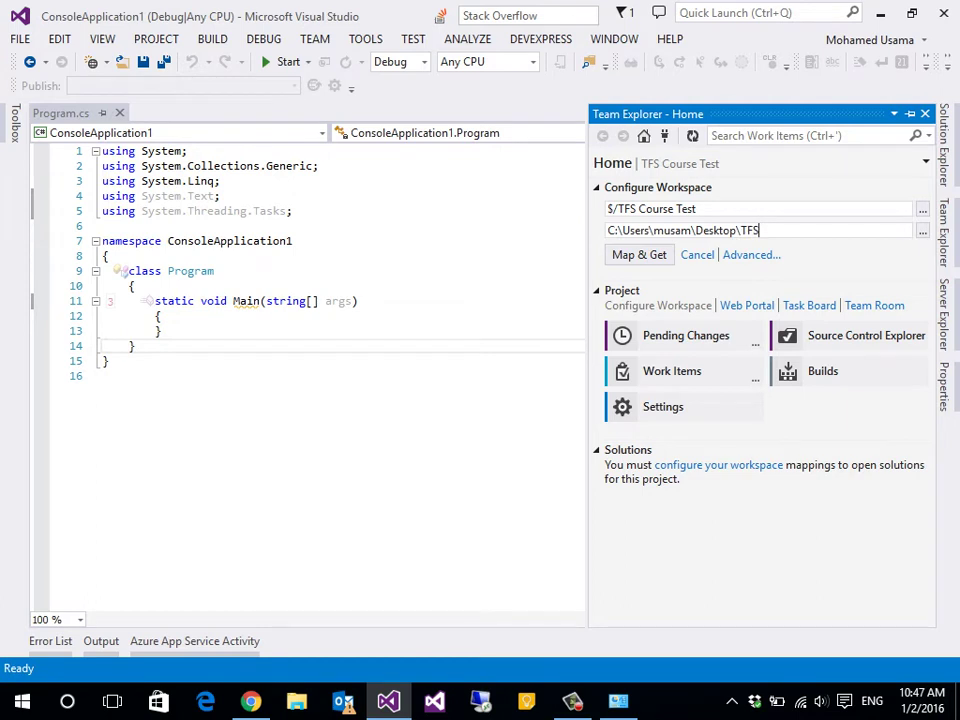
{"action": "key", "text": "Tab"}
- Set the server path to $/TFS Course Test and run Map & Get
{"action": "triple_click", "coordinate": [651, 208]}
{"action": "key", "text": "End"}
{"action": "key", "text": "shift+Left"}
{"action": "key", "text": "shift+Left"}
{"action": "key", "text": "shift+Left"}
{"action": "key", "text": "shift+Left"}
{"action": "key", "text": "shift+Left"}
{"action": "key", "text": "shift+Left"}
{"action": "key", "text": "shift+Left"}
{"action": "key", "text": "shift+Left"}
{"action": "key", "text": "shift+Left"}
{"action": "key", "text": "shift+Left"}
{"action": "key", "text": "shift+Left"}
{"action": "key", "text": "shift+Left"}
{"action": "key", "text": "shift+Left"}
{"action": "key", "text": "shift+Left"}
{"action": "key", "text": "shift+Left"}
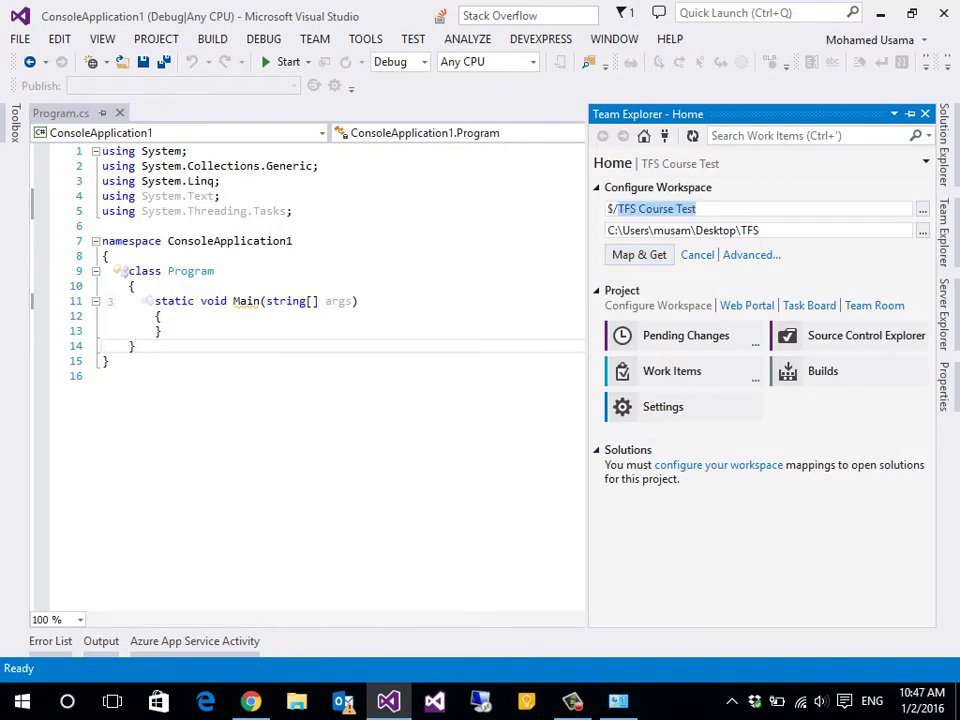
{"action": "key", "text": "Home"}
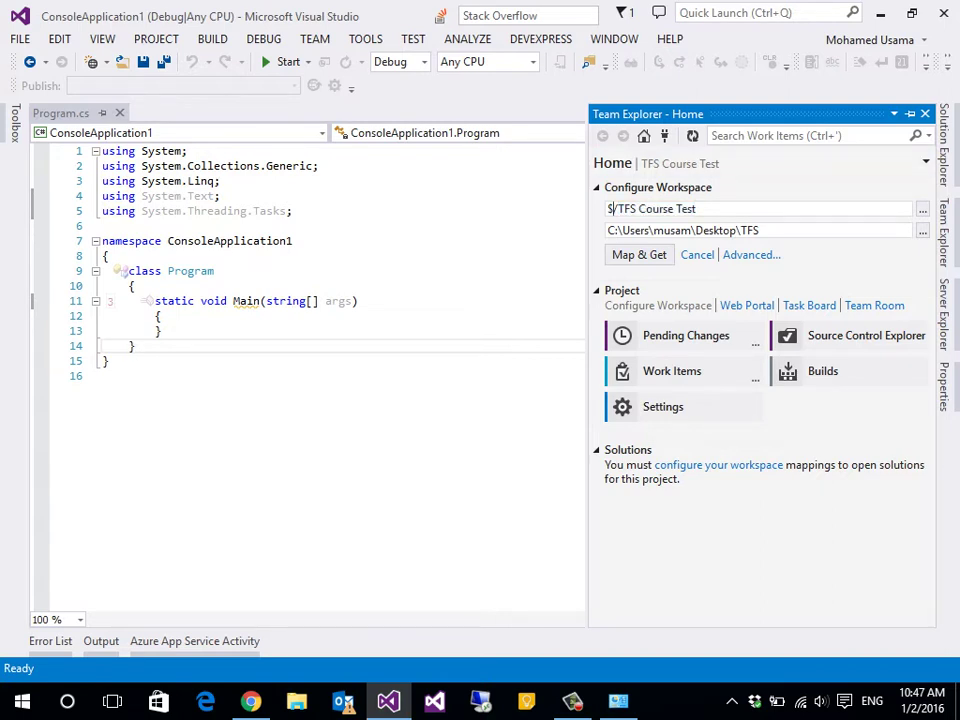
{"action": "key", "text": "shift+Right"}
{"action": "key", "text": "shift+Right"}
{"action": "left_click", "coordinate": [922, 209]}
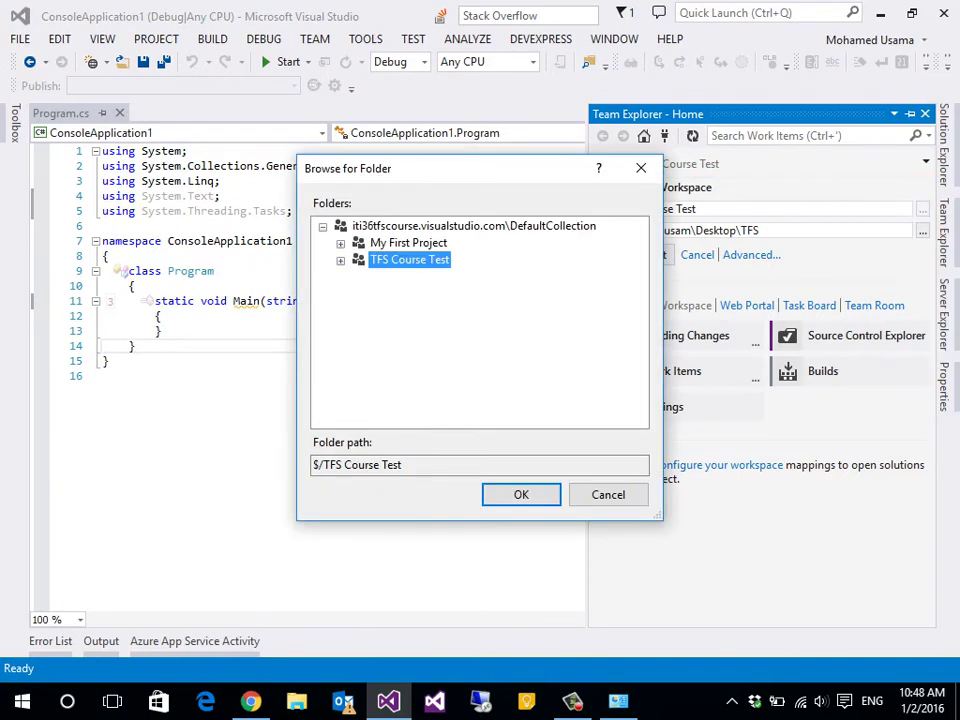
{"action": "left_click", "coordinate": [408, 243]}
{"action": "key", "text": "Return"}
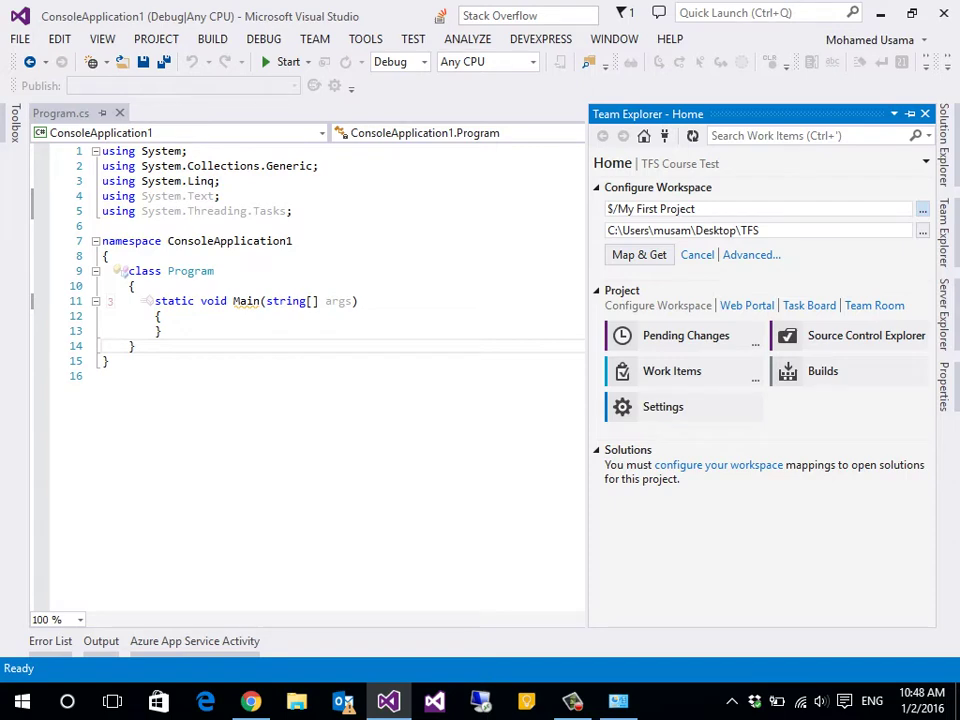
{"action": "left_click", "coordinate": [922, 209]}
{"action": "left_click", "coordinate": [409, 259]}
{"action": "key", "text": "Return"}
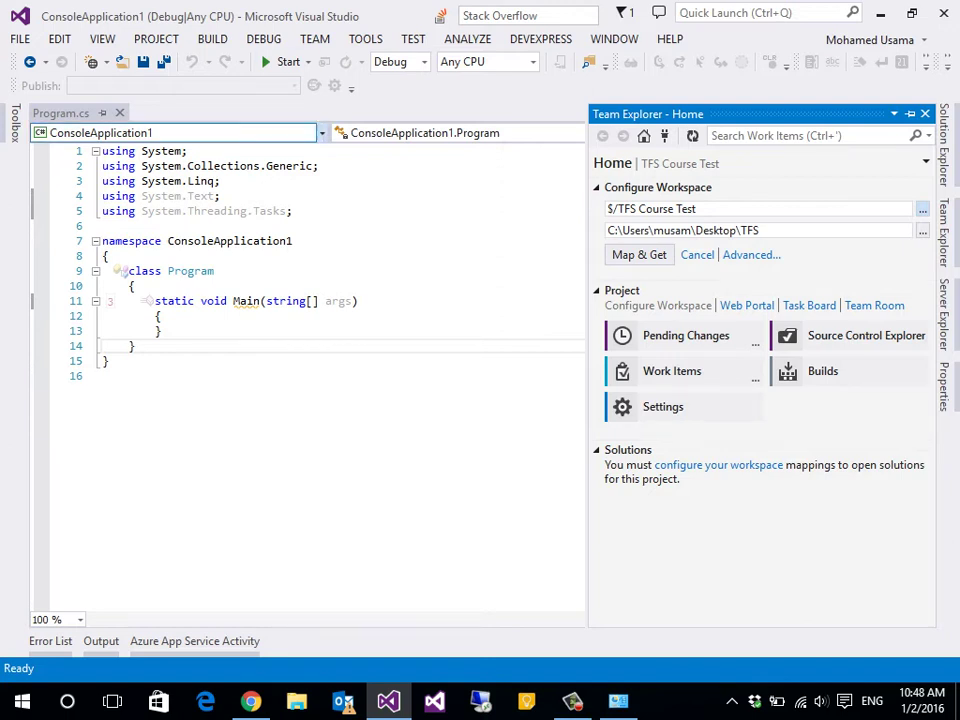
{"action": "left_click", "coordinate": [697, 254]}
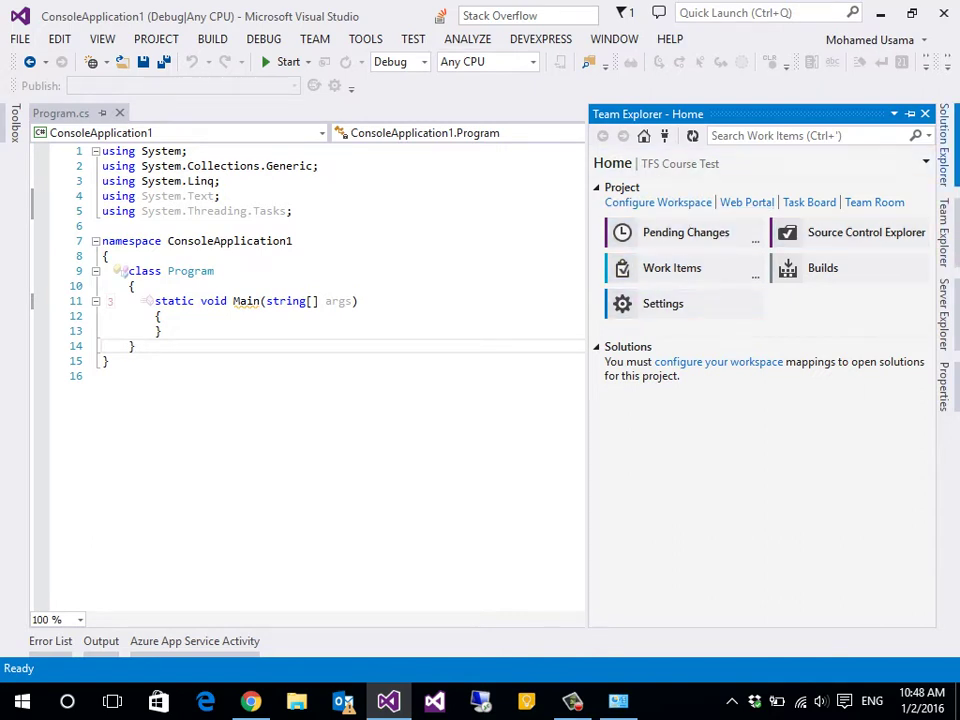
- Switch to Solution Explorer and select the ConsoleApplication1 solution node
{"action": "left_click", "coordinate": [943, 145]}
{"action": "left_click", "coordinate": [612, 184]}
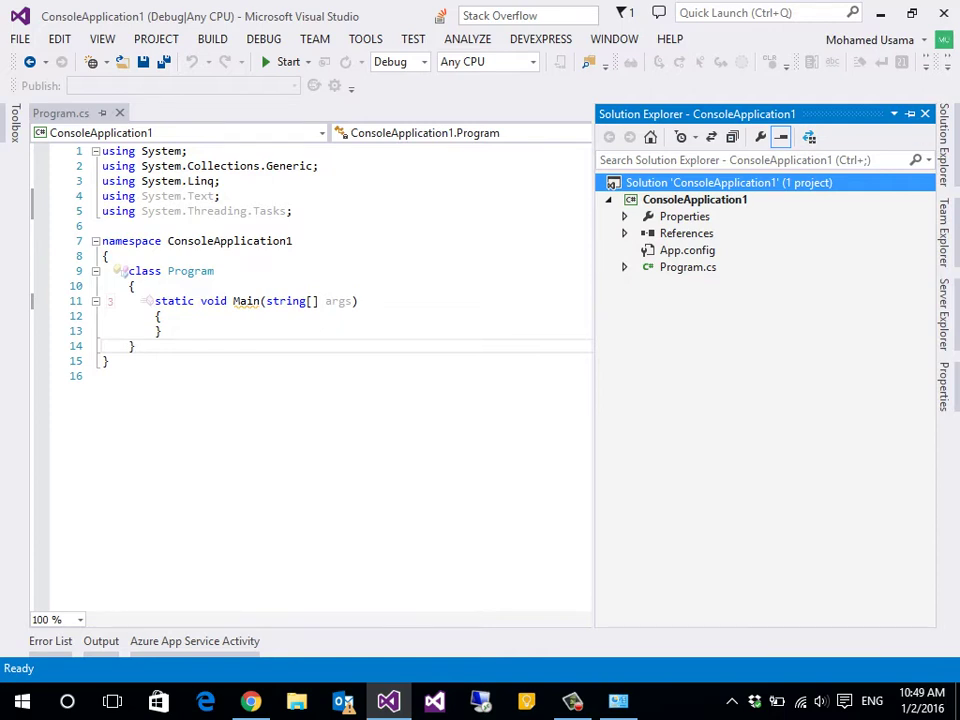
- Check the solution and project context menus, then dismiss the pop-up notification
{"action": "right_click", "coordinate": [712, 183]}
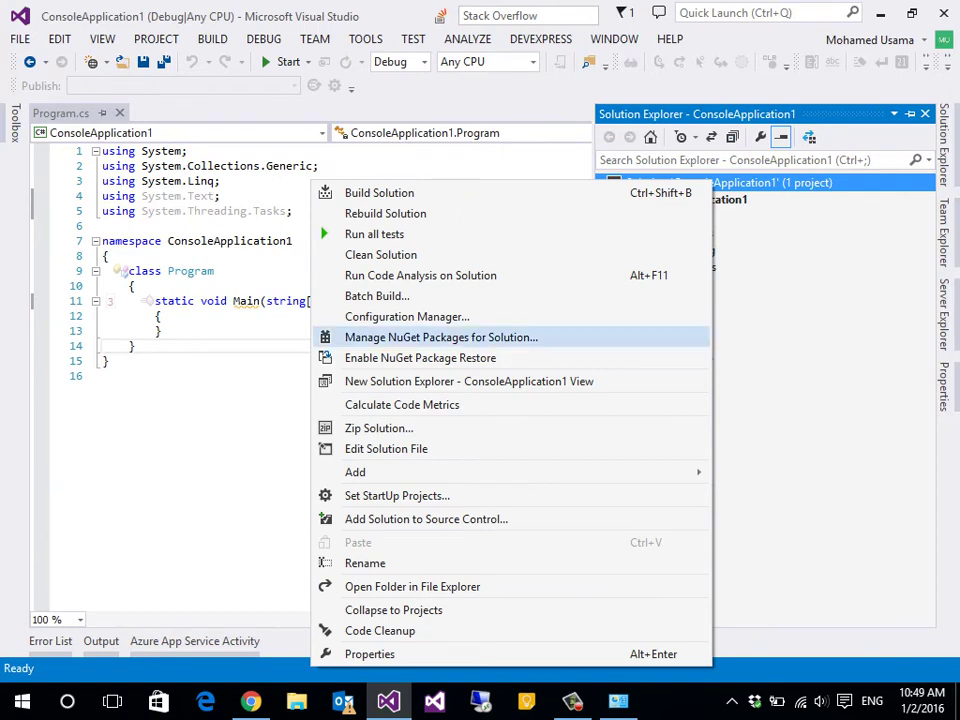
{"action": "key", "text": "Escape"}
{"action": "left_click", "coordinate": [695, 199]}
{"action": "right_click", "coordinate": [704, 199]}
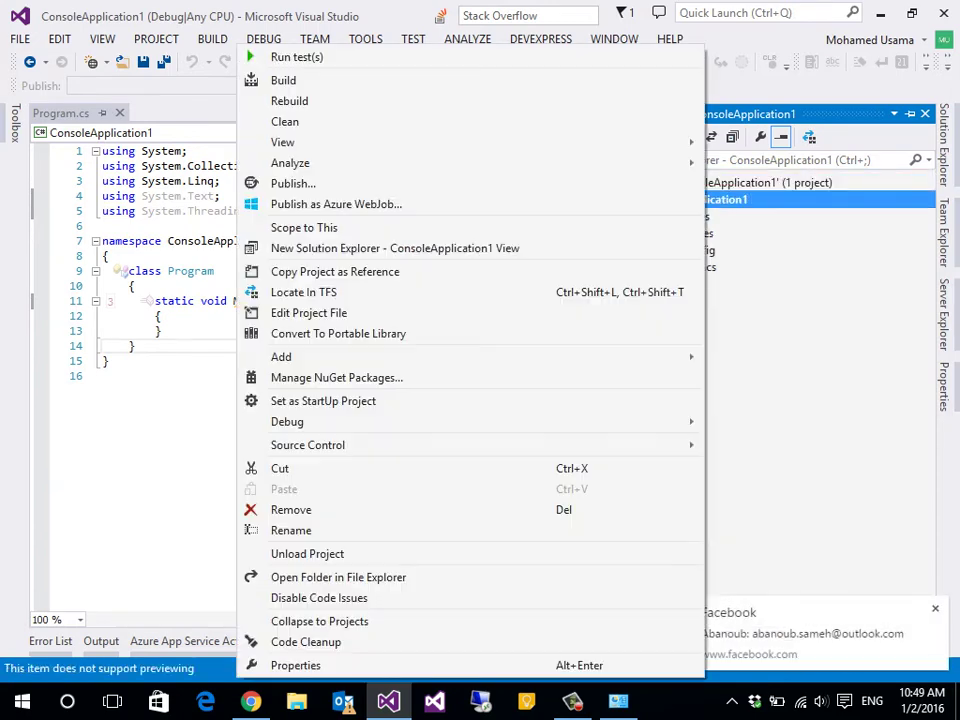
{"action": "key", "text": "Escape"}
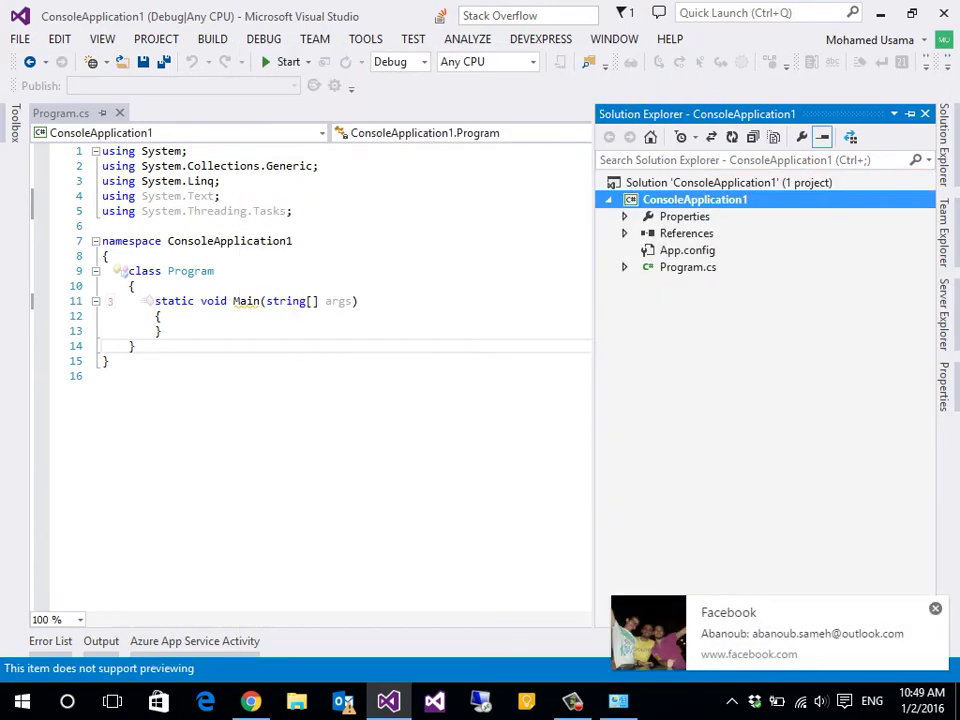
{"action": "left_click", "coordinate": [935, 608]}
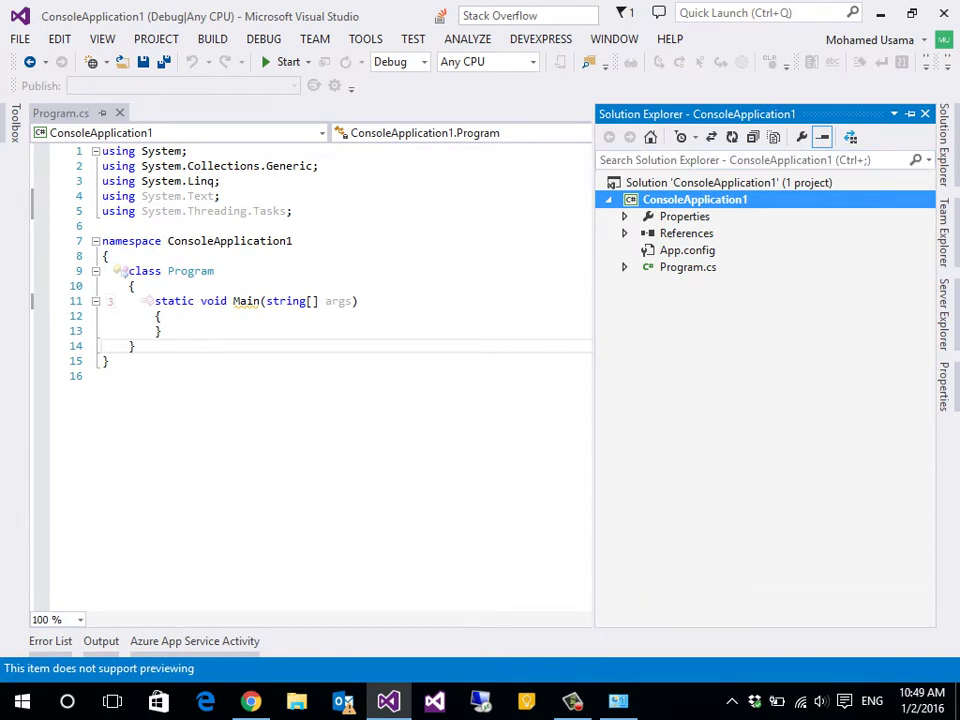
- Reopen the ConsoleApplication1 solution's context menu to reach source control actions
{"action": "right_click", "coordinate": [706, 183]}
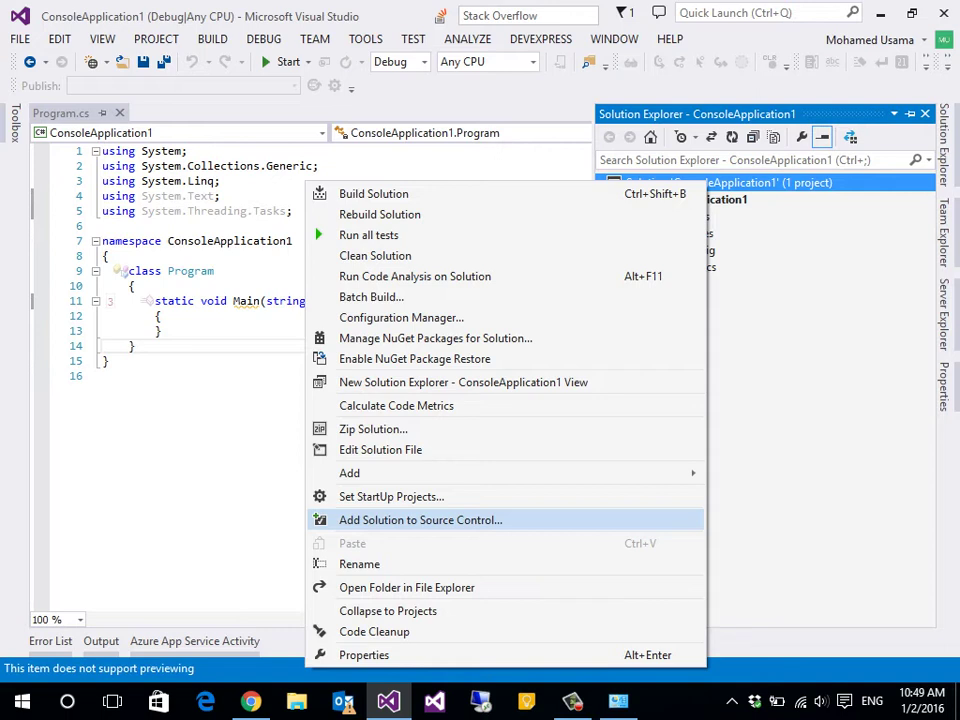
{"action": "left_click", "coordinate": [420, 520]}
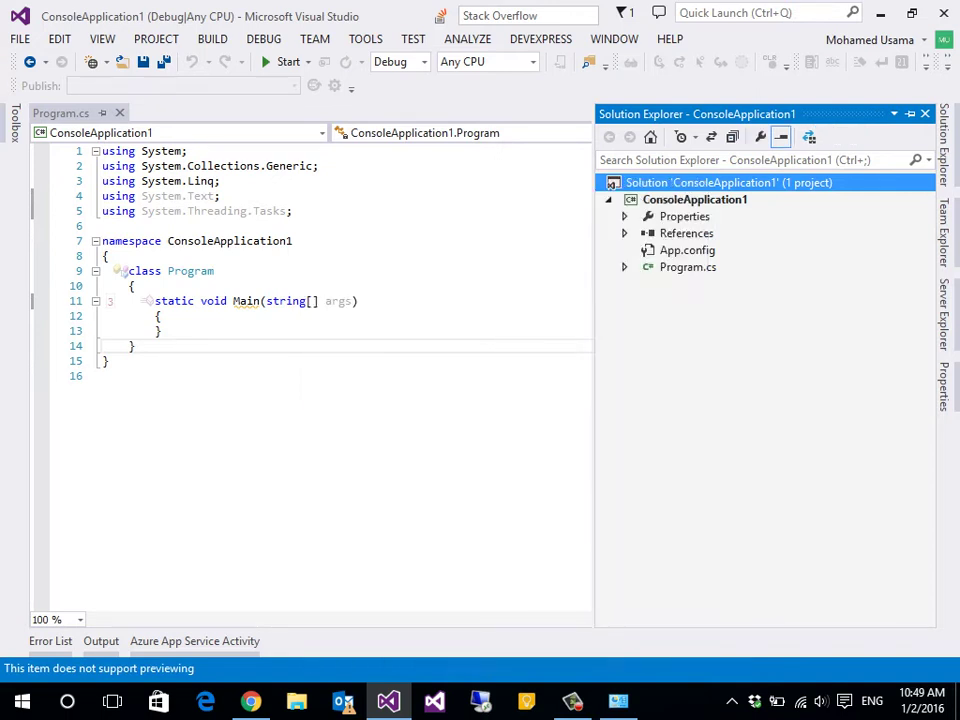
{"action": "right_click", "coordinate": [612, 184]}
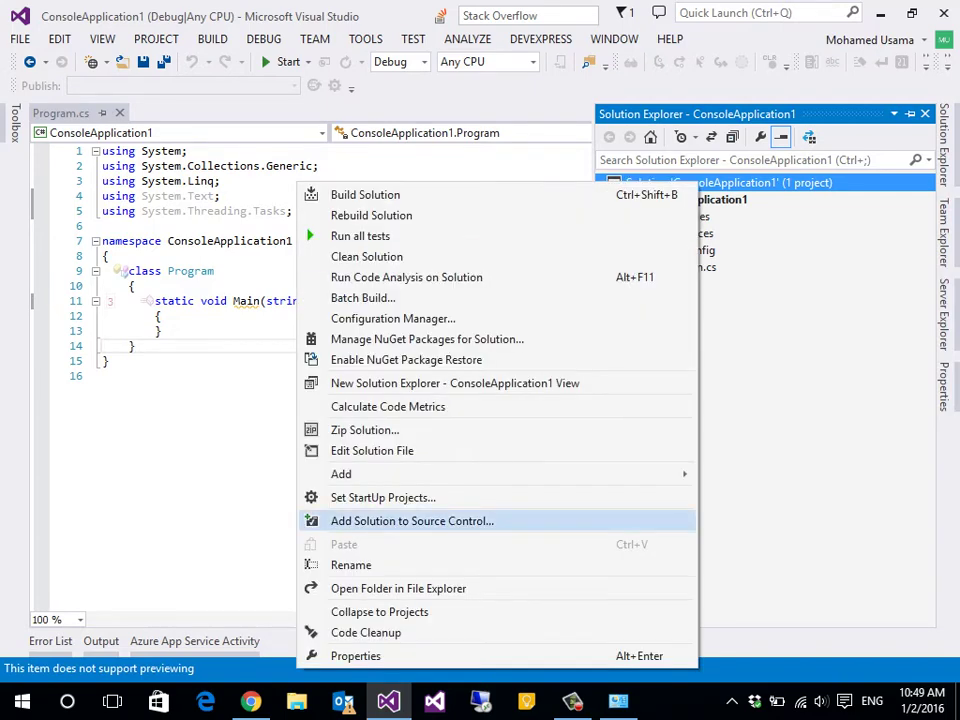
- Add ConsoleApplication1 to Team Foundation Version Control at $/TFS Course Test/ConsoleApplication1
{"action": "left_click", "coordinate": [412, 520]}
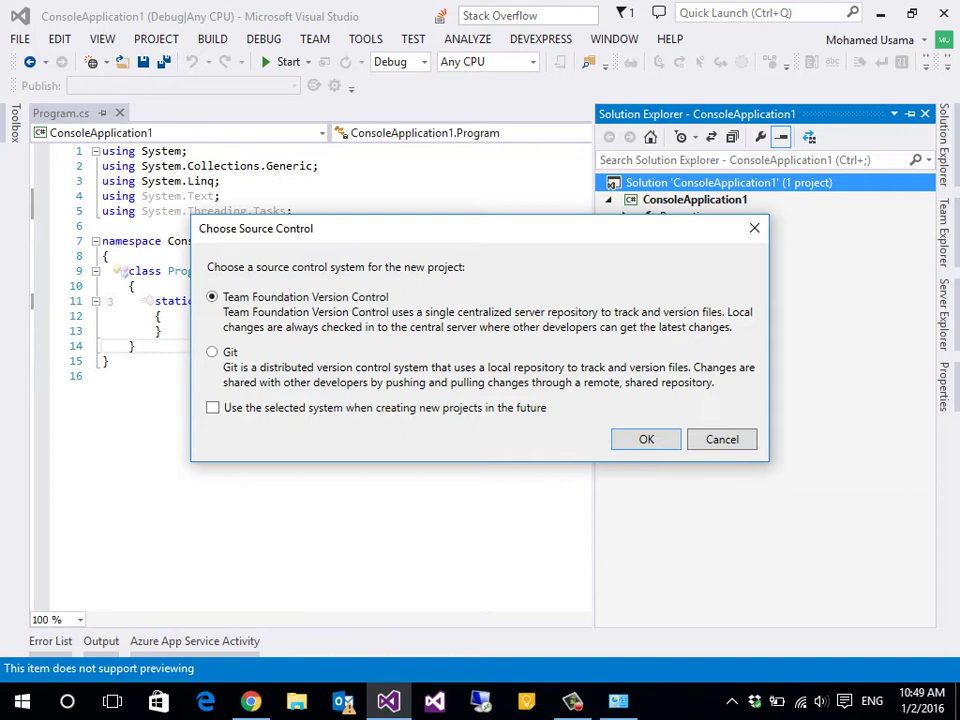
{"action": "key", "text": "Return"}
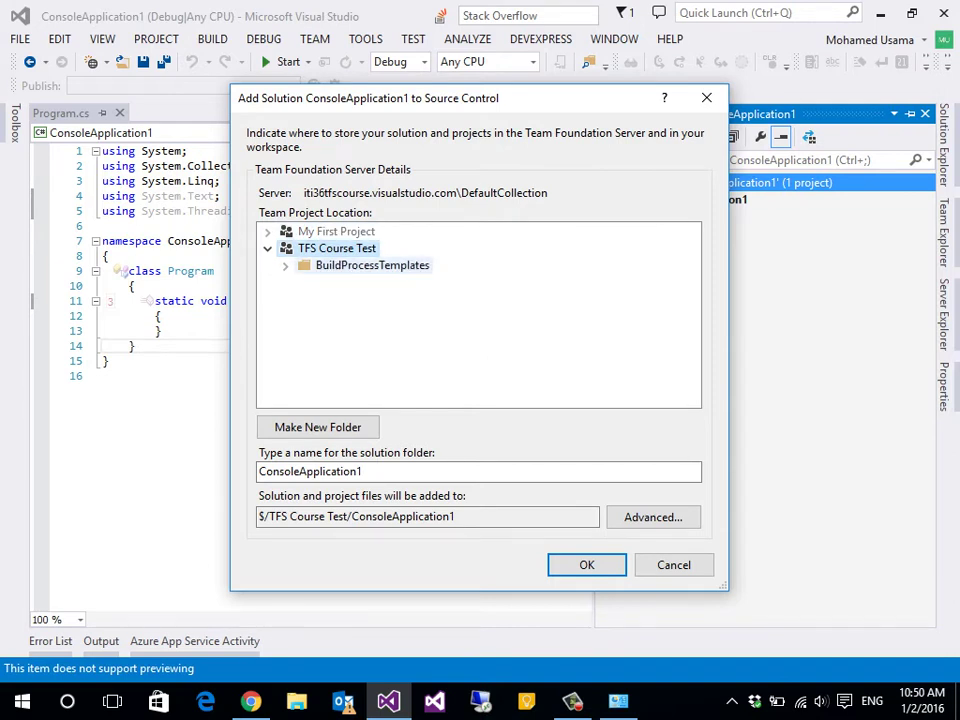
{"action": "key", "text": "Return"}
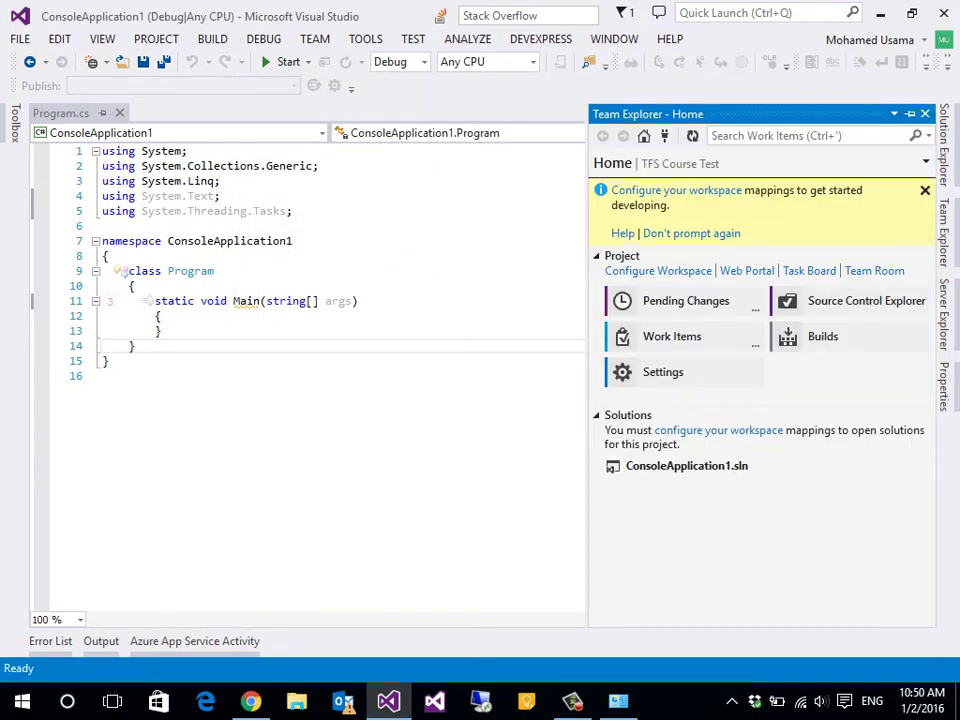
- Cancel the workspace folder browser, then open Program.cs's containing folder in File Explorer
{"action": "left_click", "coordinate": [676, 190]}
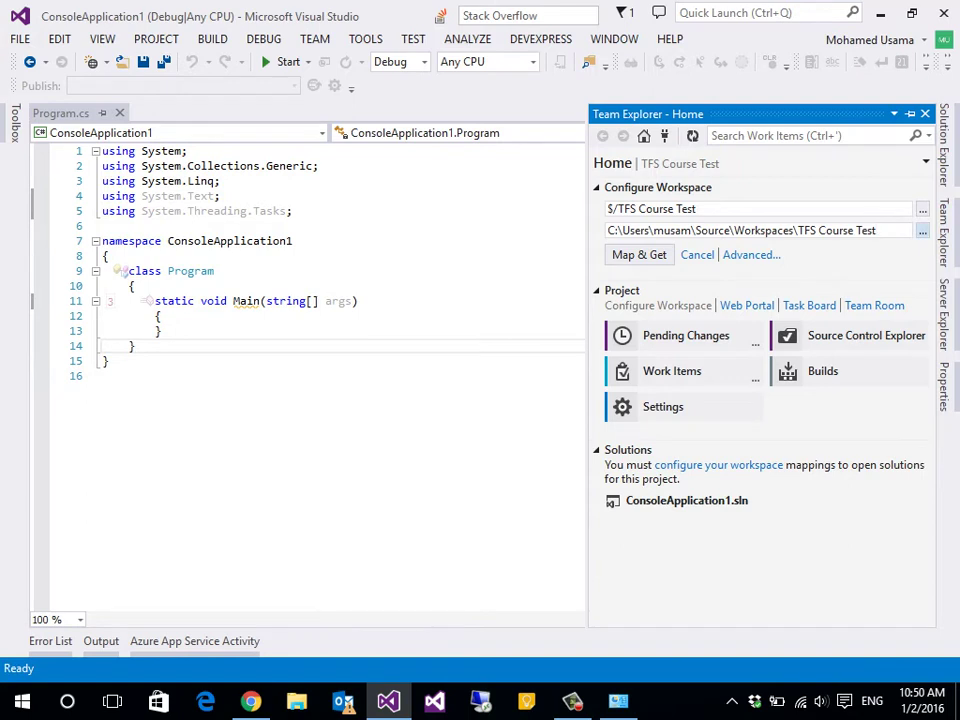
{"action": "left_click", "coordinate": [922, 230]}
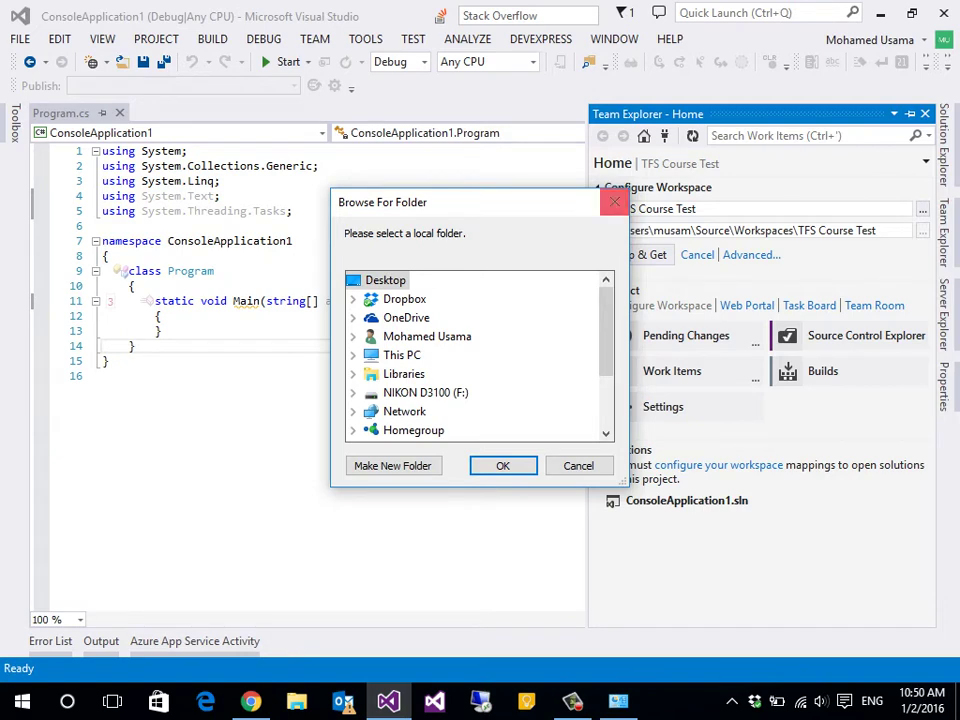
{"action": "key", "text": "Escape"}
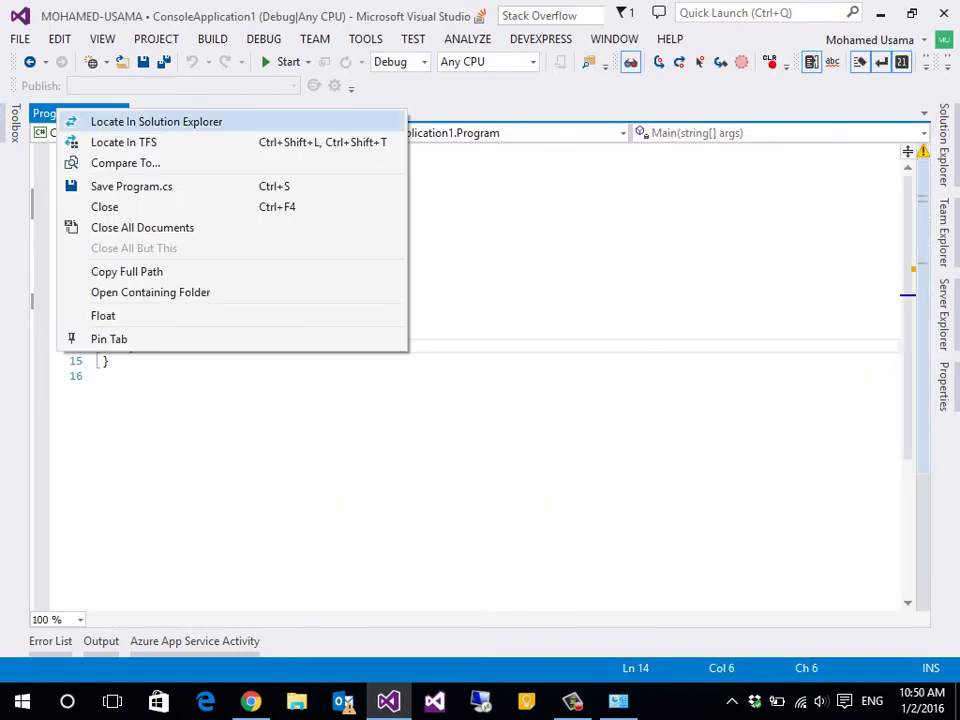
{"action": "key", "text": "Up"}
{"action": "key", "text": "Up"}
{"action": "key", "text": "Up"}
{"action": "key", "text": "Return"}
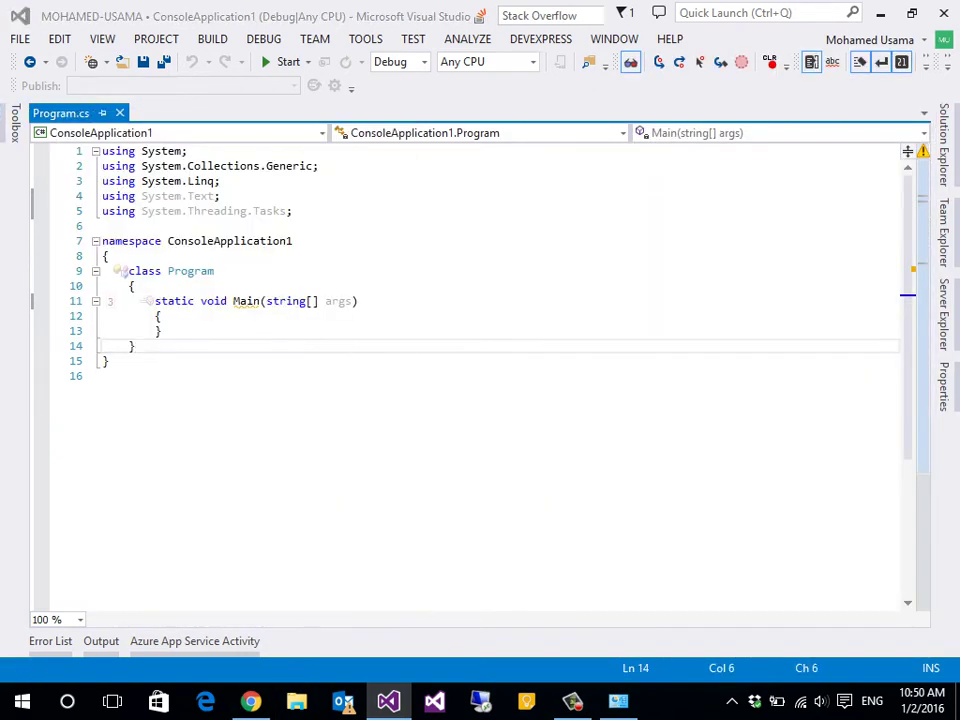
- Copy the outer ConsoleApplication1 folder's full path, then minimize File Explorer
{"action": "key", "text": "super+Up"}
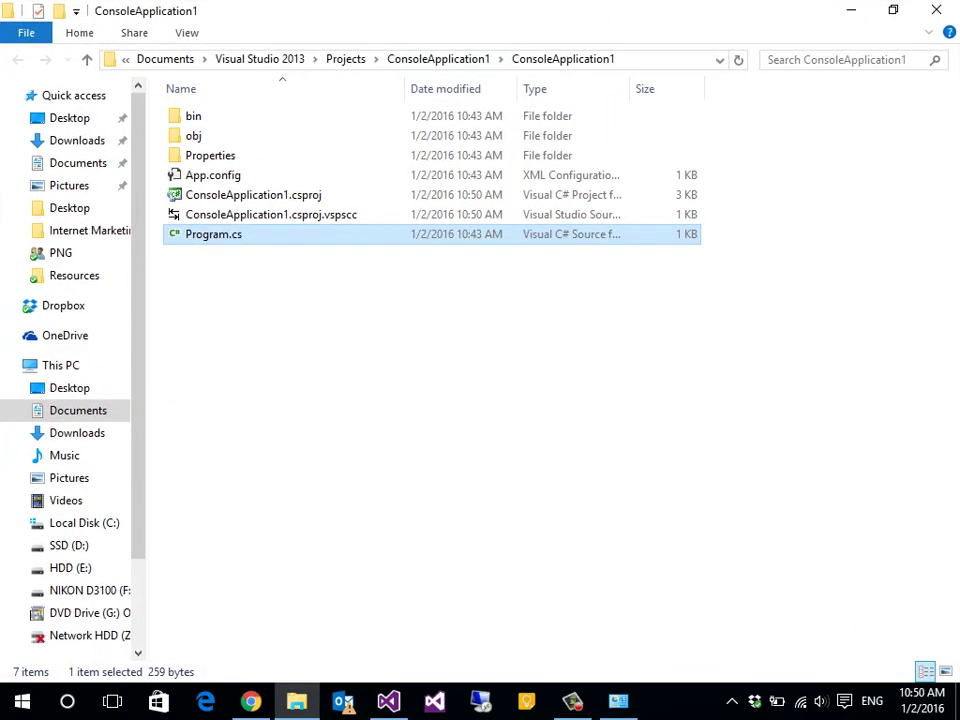
{"action": "left_click", "coordinate": [470, 59]}
{"action": "key", "text": "alt+d"}
{"action": "key", "text": "ctrl+c"}
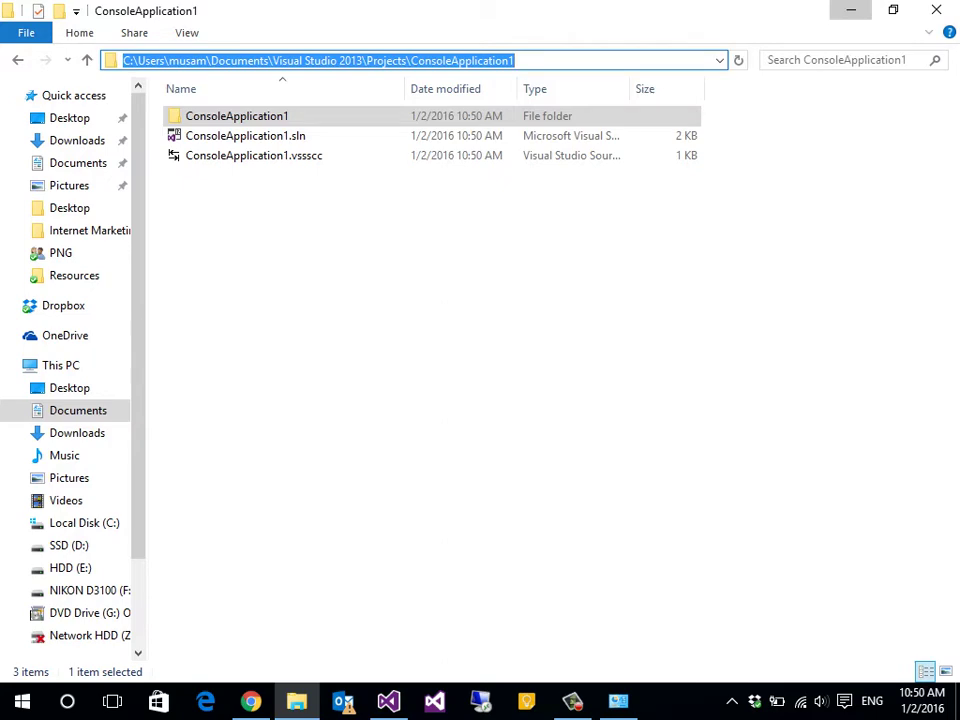
{"action": "left_click", "coordinate": [851, 9]}
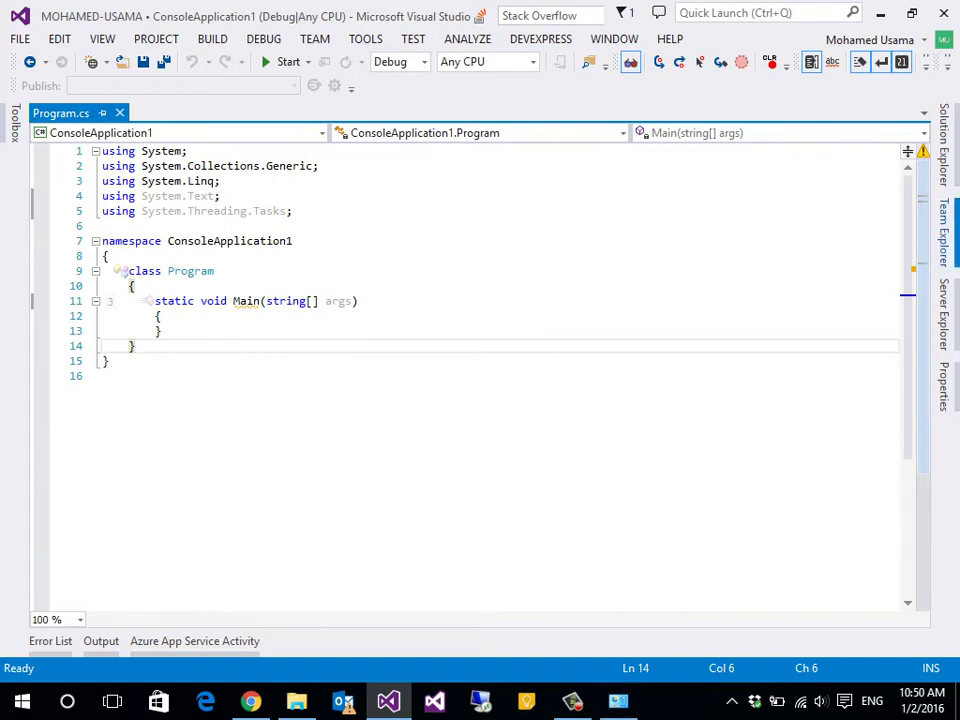
- Paste the copied path into the local workspace field, trimming off the trailing ConsoleApplication1
{"action": "key", "text": "ctrl+alt+l"}
{"action": "key", "text": "ctrl+backslash"}
{"action": "key", "text": "ctrl+m"}
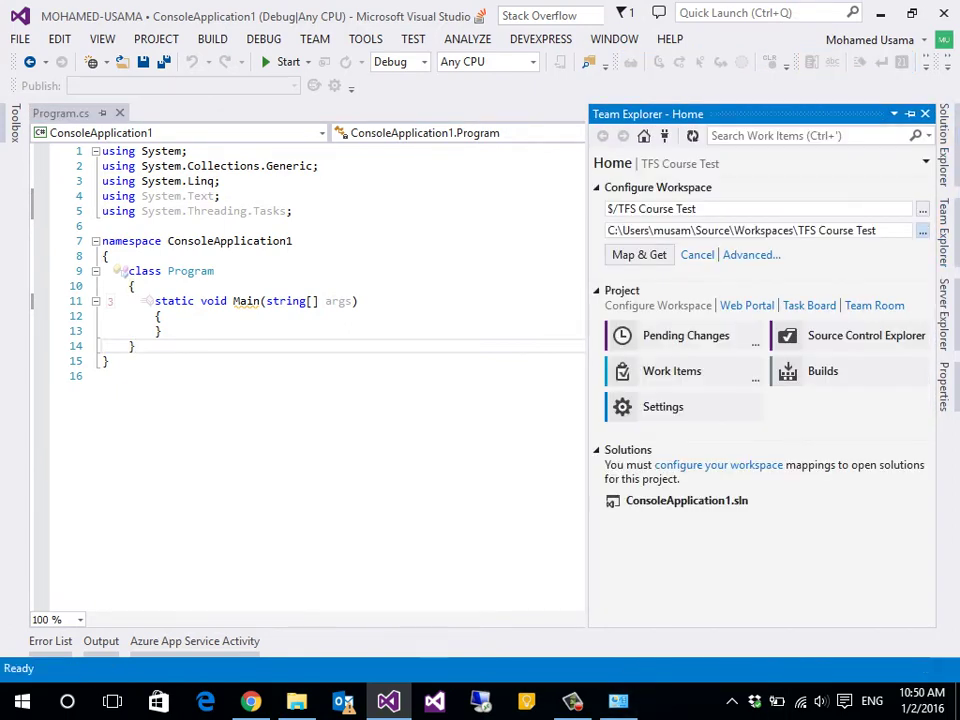
{"action": "double_click", "coordinate": [720, 230]}
{"action": "key", "text": "ctrl+a"}
{"action": "key", "text": "ctrl+v"}
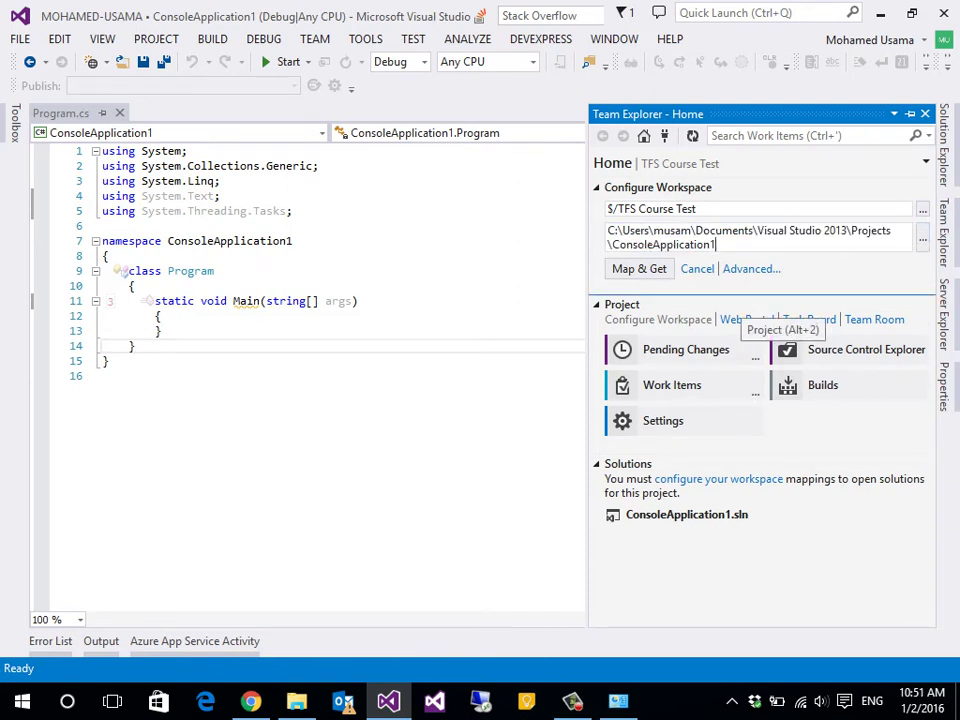
{"action": "key", "text": "shift+Left"}
{"action": "key", "text": "shift+Left"}
{"action": "key", "text": "shift+Left"}
{"action": "key", "text": "shift+Left"}
{"action": "key", "text": "shift+Left"}
{"action": "key", "text": "shift+Left"}
{"action": "key", "text": "shift+Left"}
{"action": "key", "text": "shift+Left"}
{"action": "key", "text": "shift+Left"}
{"action": "key", "text": "shift+Left"}
{"action": "key", "text": "shift+Left"}
{"action": "key", "text": "shift+Left"}
{"action": "key", "text": "shift+Left"}
{"action": "key", "text": "shift+Left"}
{"action": "key", "text": "shift+Left"}
{"action": "key", "text": "shift+Left"}
{"action": "key", "text": "shift+Left"}
{"action": "key", "text": "shift+Left"}
{"action": "key", "text": "shift+Left"}
{"action": "key", "text": "shift+Left"}
{"action": "key", "text": "BackSpace"}
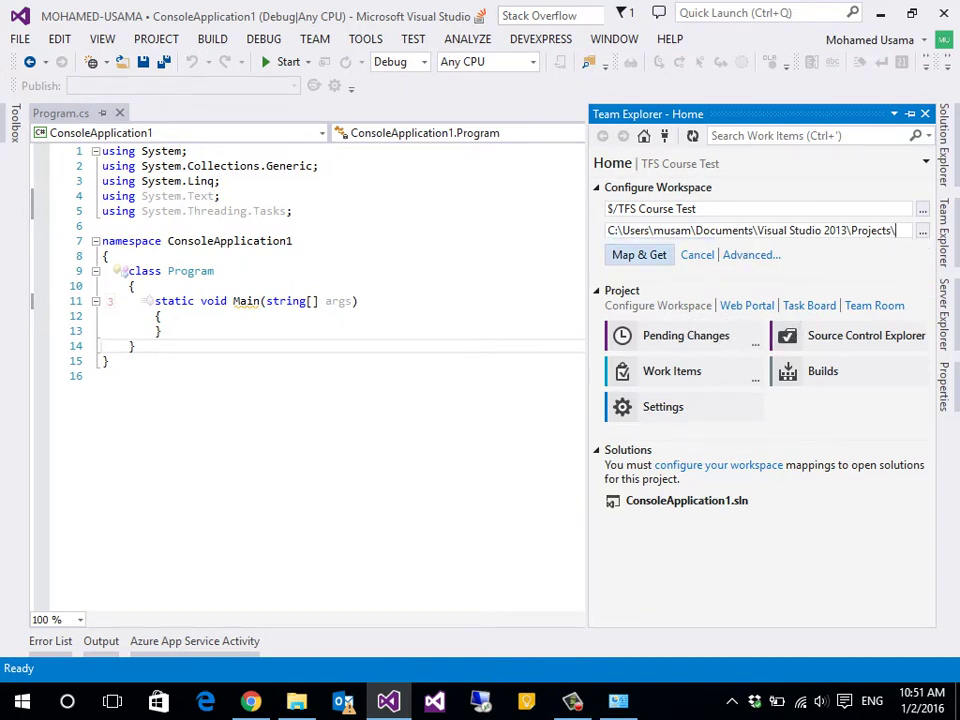
- Attempt Map & Get, cancel the workspace configuration, and open Source Control Explorer
{"action": "left_click", "coordinate": [639, 254]}
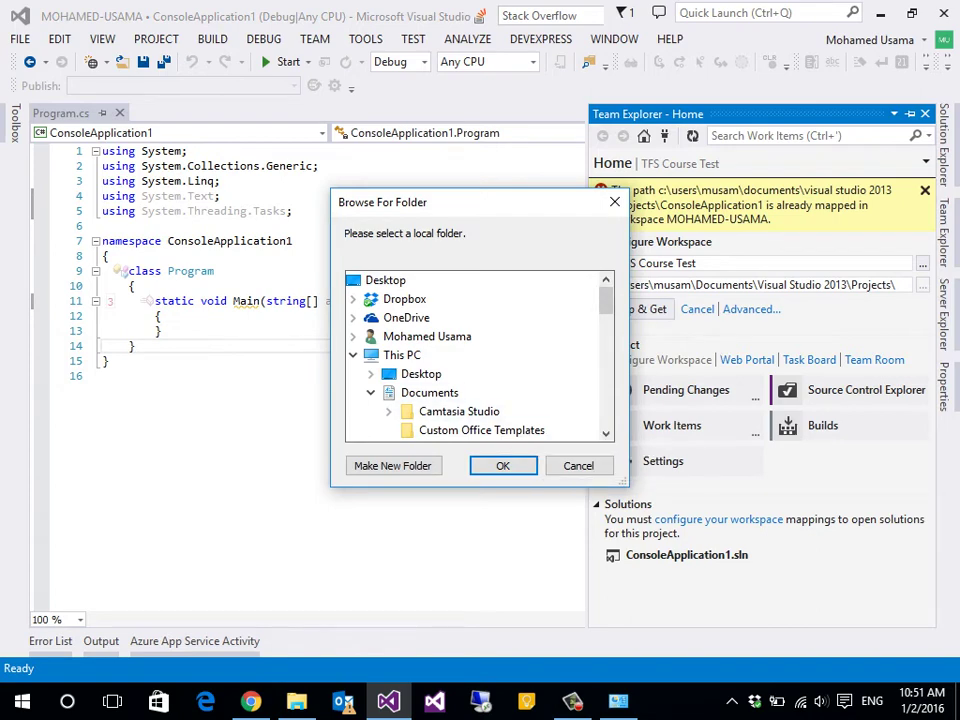
{"action": "key", "text": "Escape"}
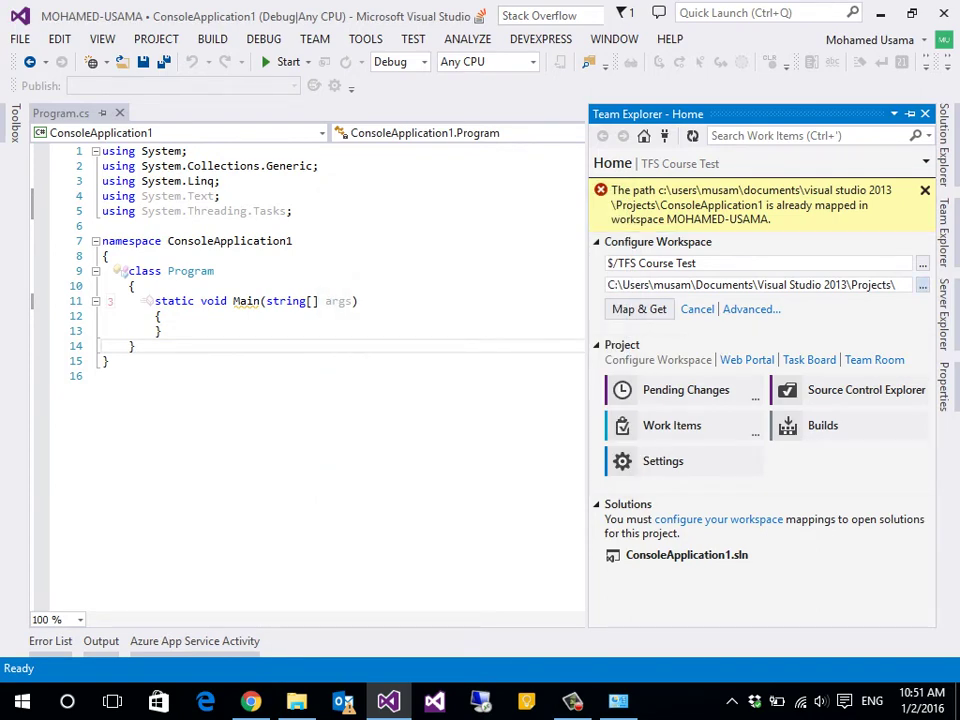
{"action": "left_click", "coordinate": [697, 309]}
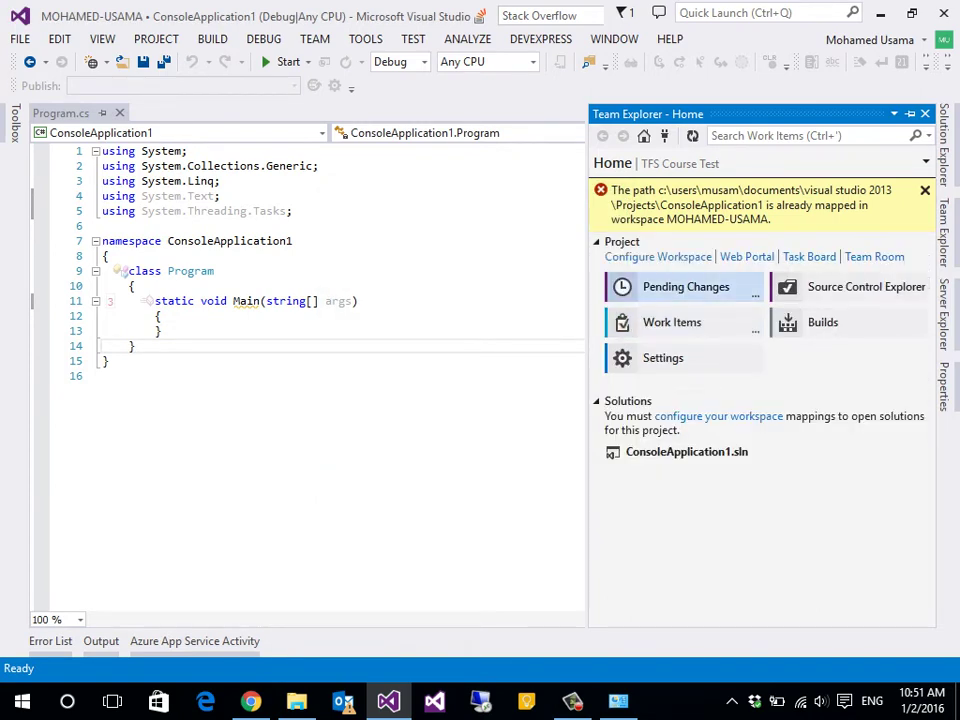
{"action": "left_click", "coordinate": [805, 290]}
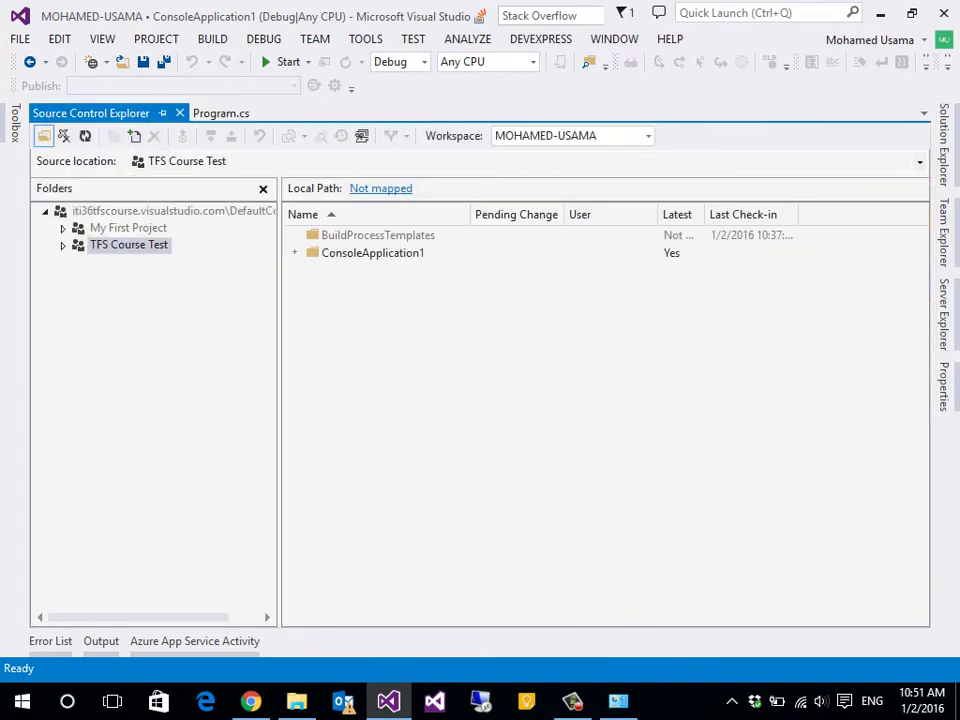
- Open the ConsoleApplication1 server folder to see its pending-add files, then show Solution Explorer
{"action": "left_click", "coordinate": [372, 252]}
{"action": "key", "text": "Return"}
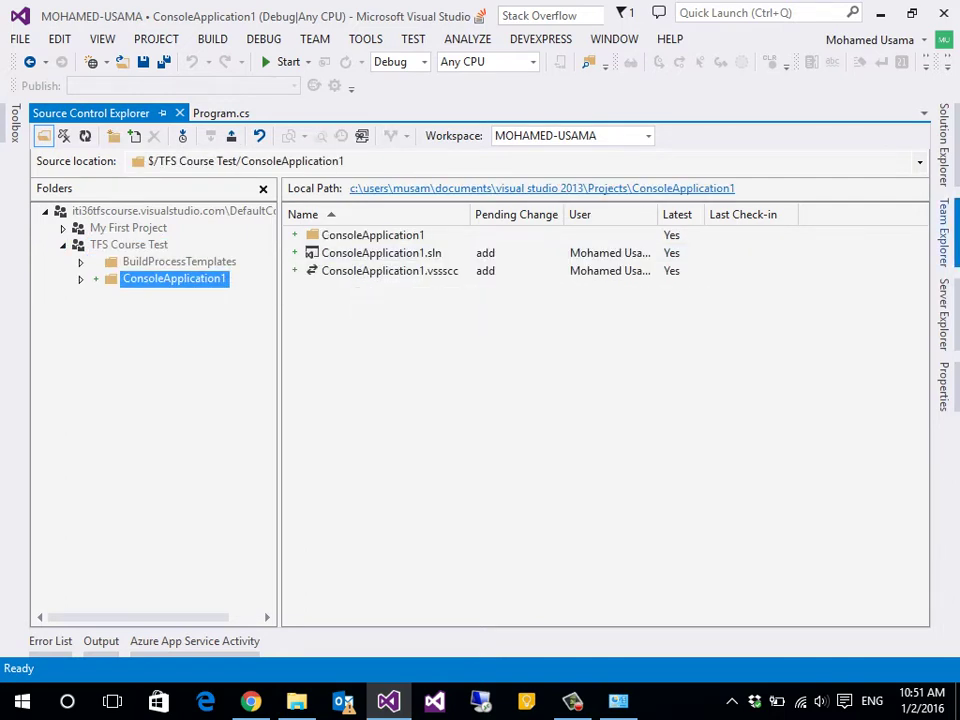
{"action": "left_click", "coordinate": [943, 145]}
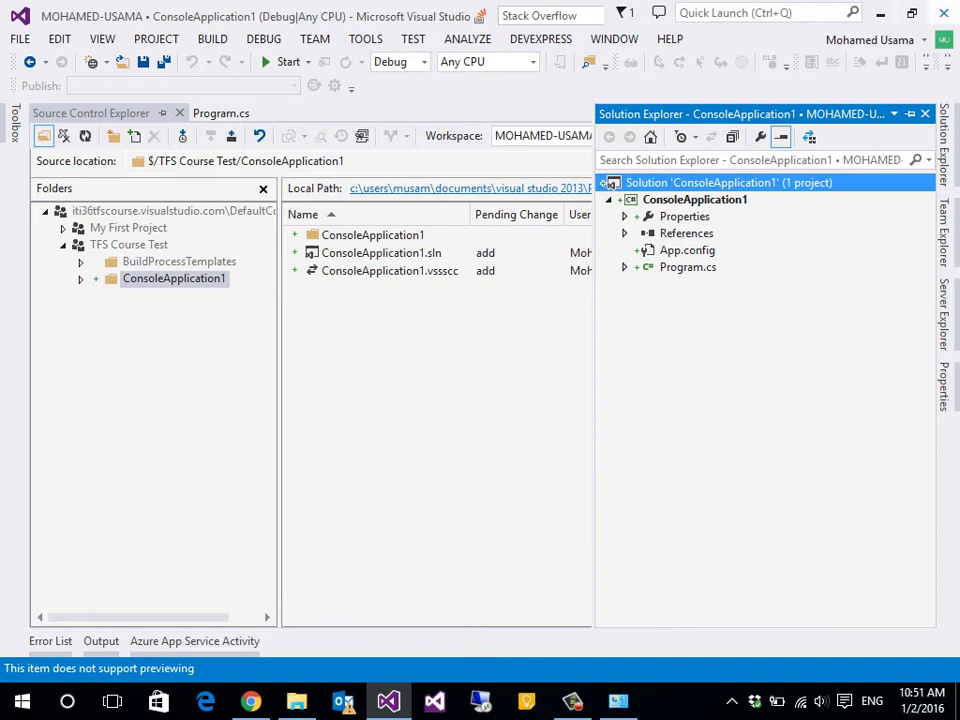
- Connect Team Explorer to the TFS Course Test team project via Select Team Projects
{"action": "left_click", "coordinate": [943, 230]}
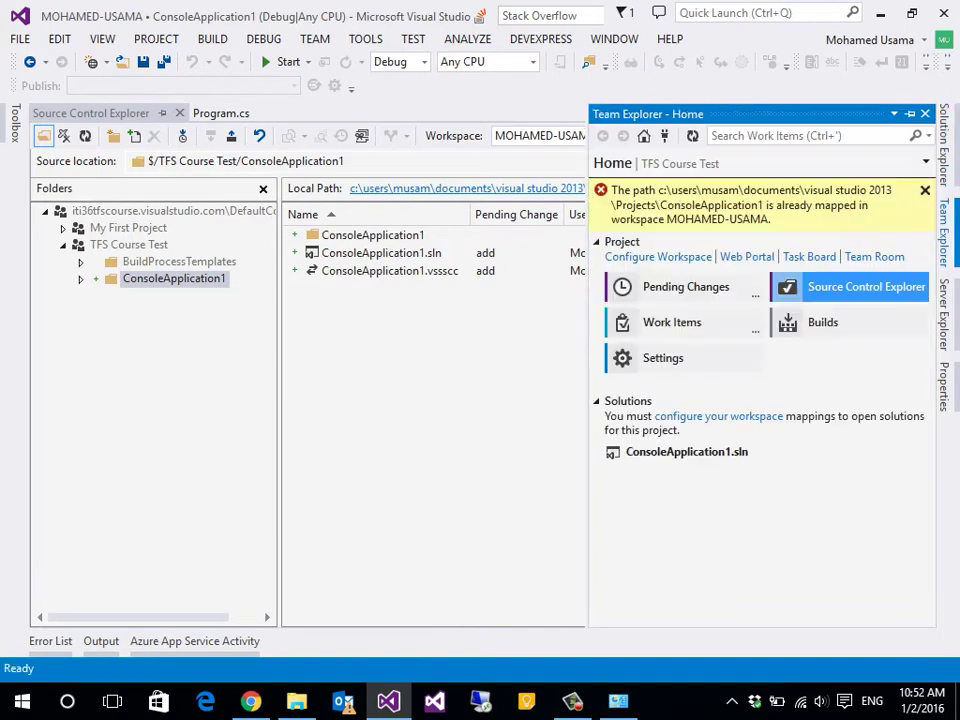
{"action": "left_click", "coordinate": [664, 135]}
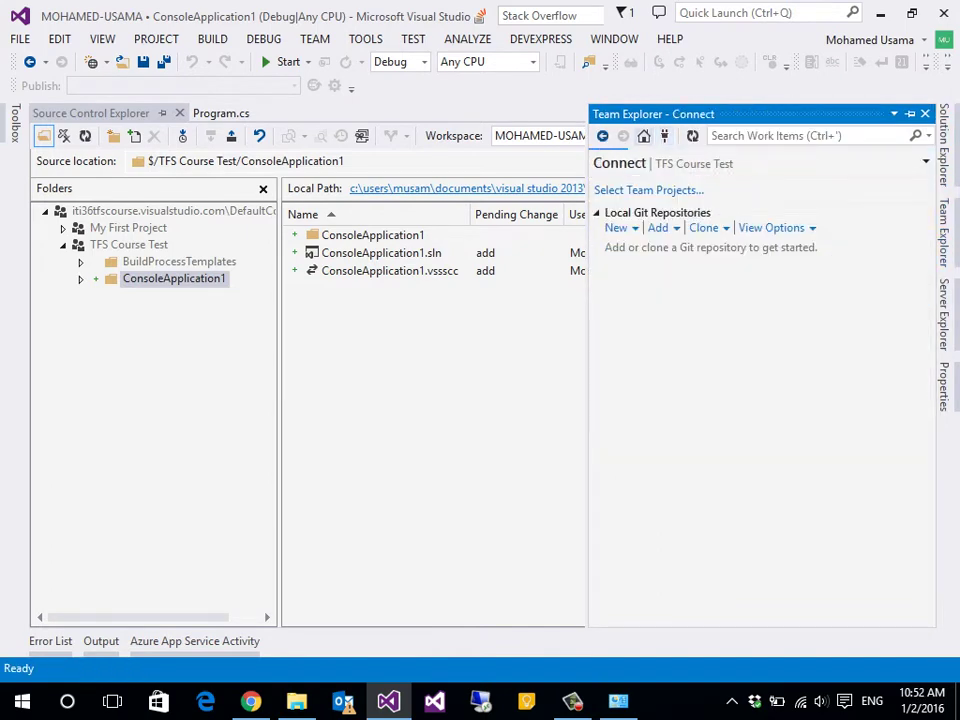
{"action": "left_click", "coordinate": [648, 190]}
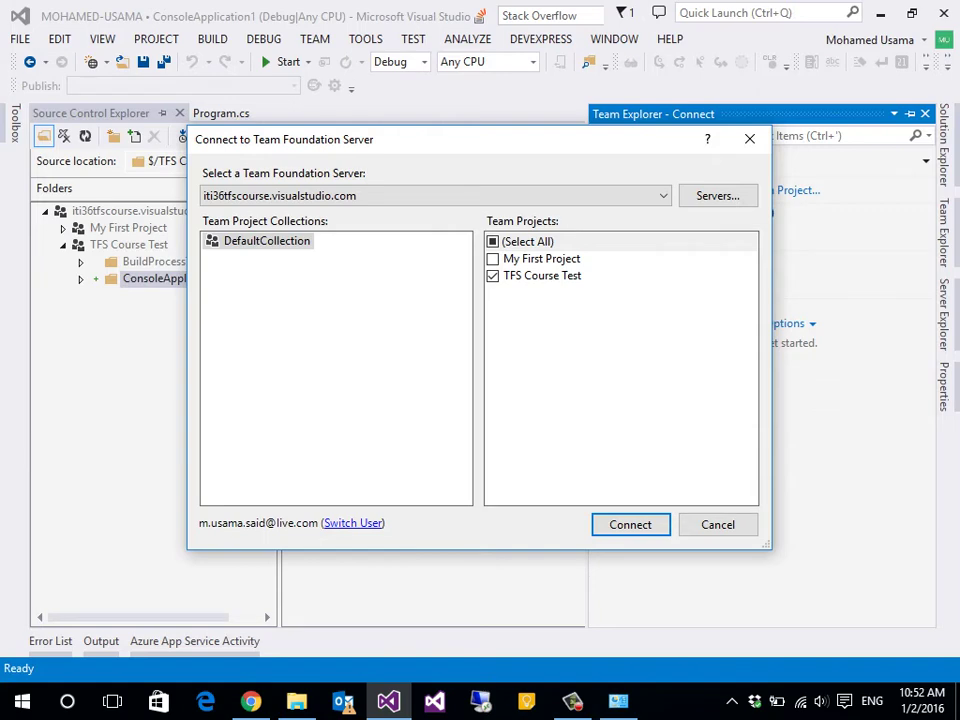
{"action": "key", "text": "Return"}
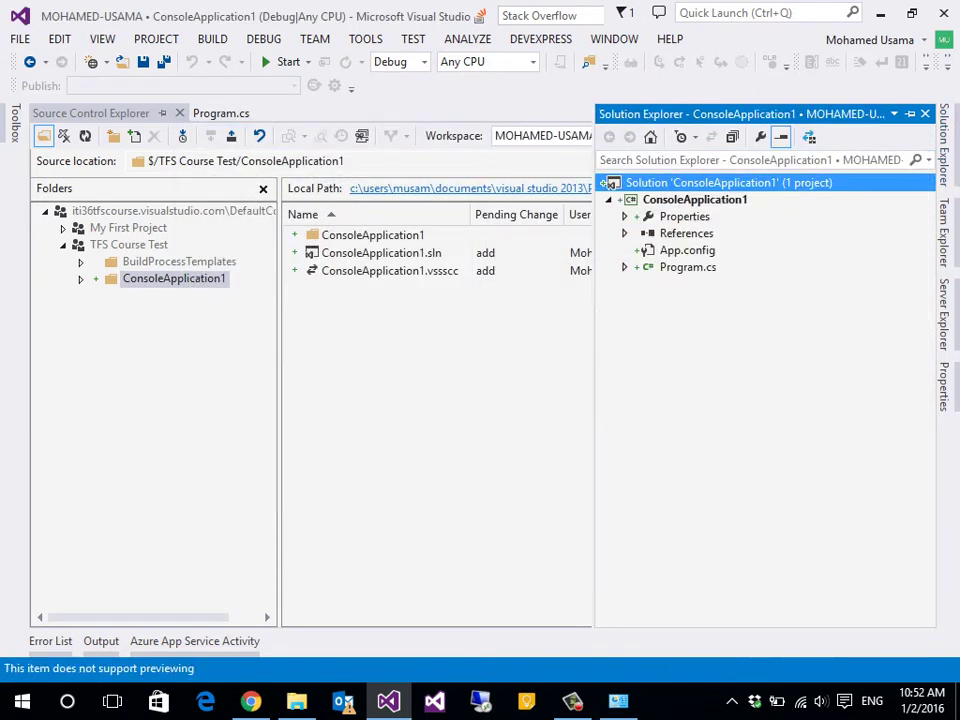
- Review the solution's Check In and Source Control actions, then dismiss the context menu
{"action": "right_click", "coordinate": [738, 178]}
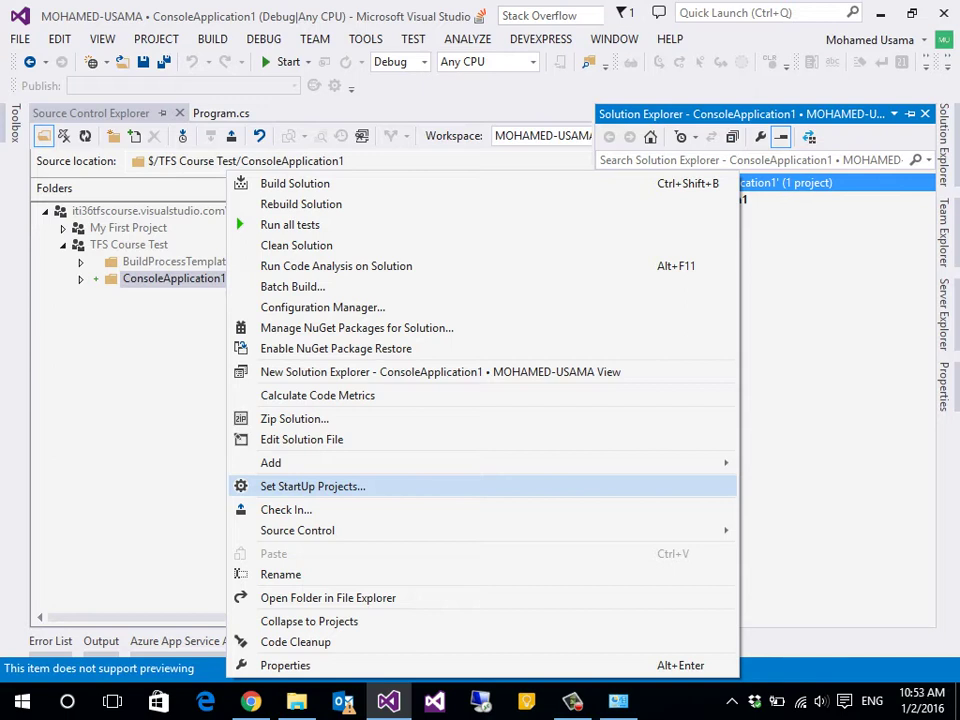
{"action": "key", "text": "Escape"}
{"action": "key", "text": "Escape"}
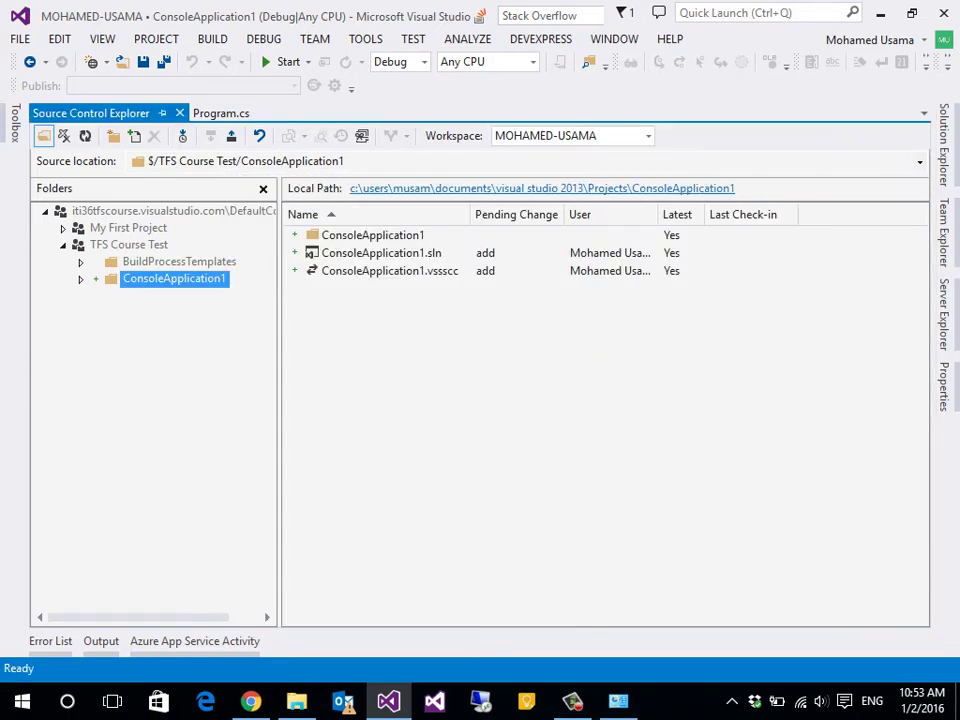
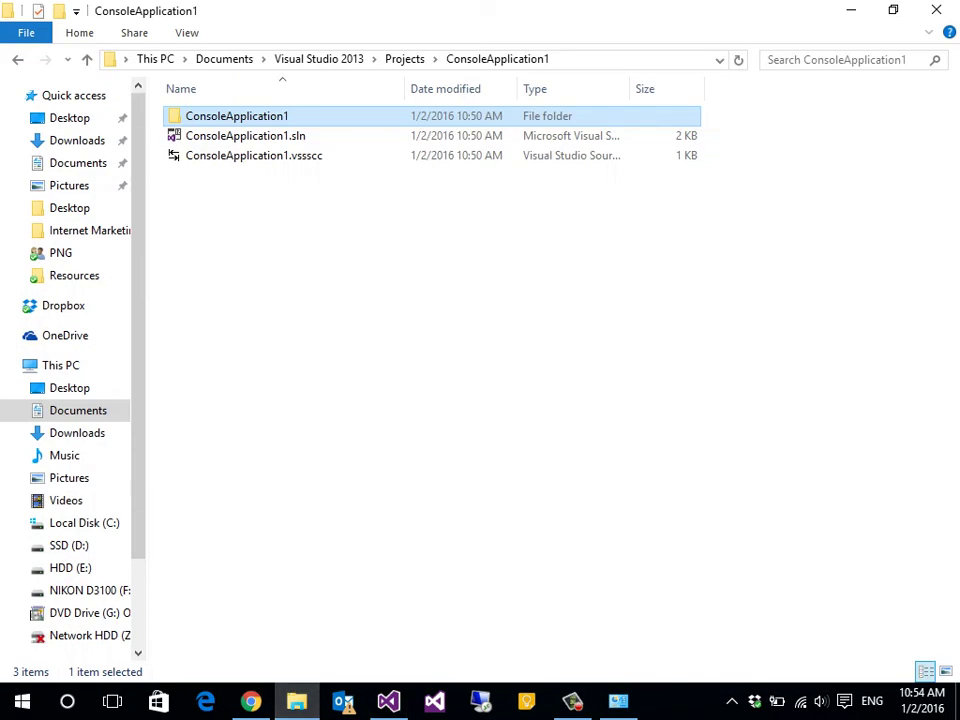
- Show the ConsoleApplication1 solution's pending changes in a widened pane and review the seven adds
{"action": "left_click", "coordinate": [251, 701]}
{"action": "left_click", "coordinate": [388, 702]}
{"action": "left_click", "coordinate": [943, 145]}
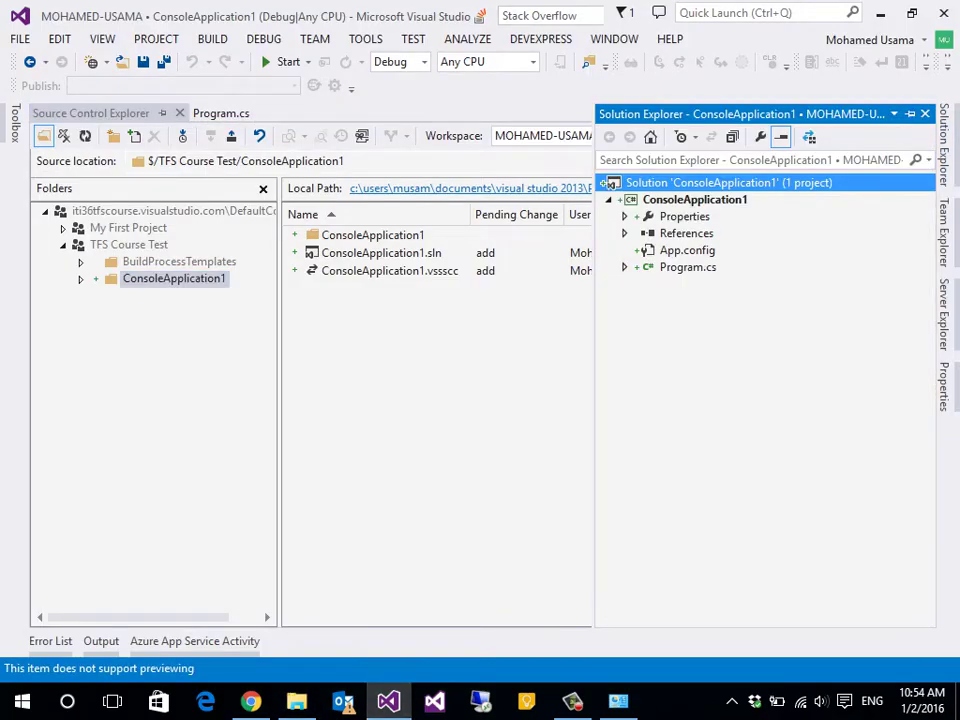
{"action": "right_click", "coordinate": [611, 184]}
{"action": "key", "text": "Escape"}
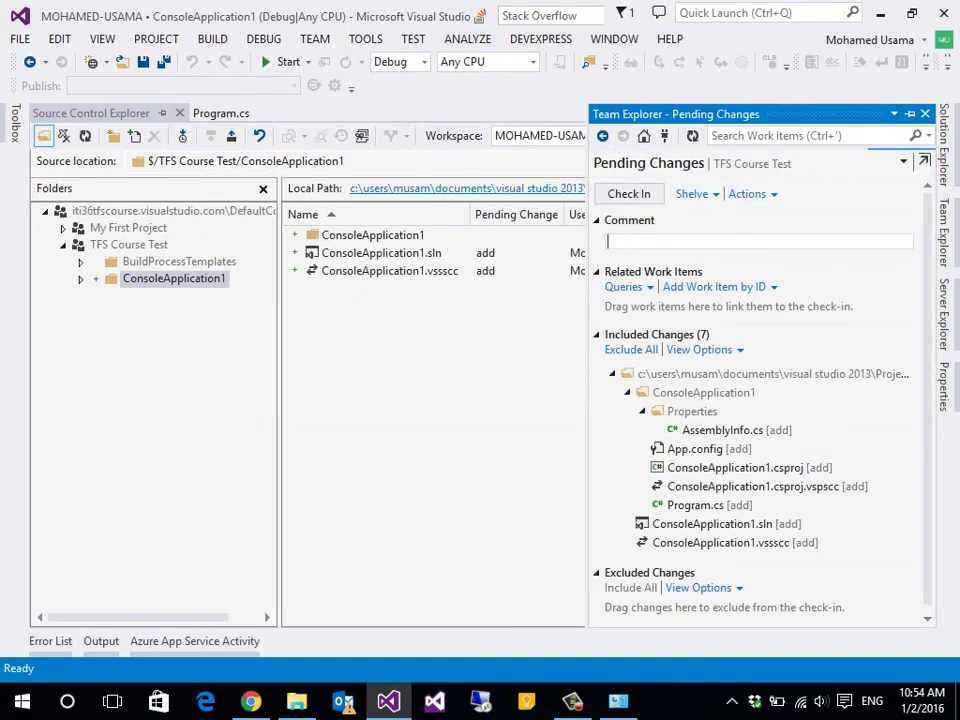
{"action": "left_click_drag", "start_coordinate": [588, 370], "coordinate": [346, 370]}
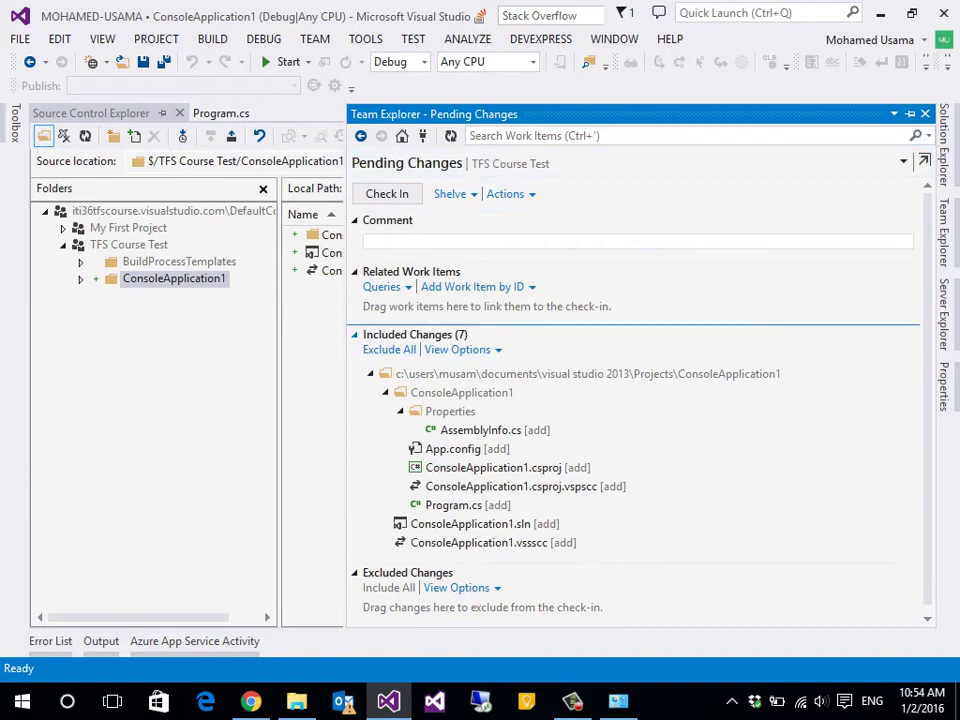
{"action": "left_click", "coordinate": [354, 334]}
{"action": "left_click", "coordinate": [354, 352]}
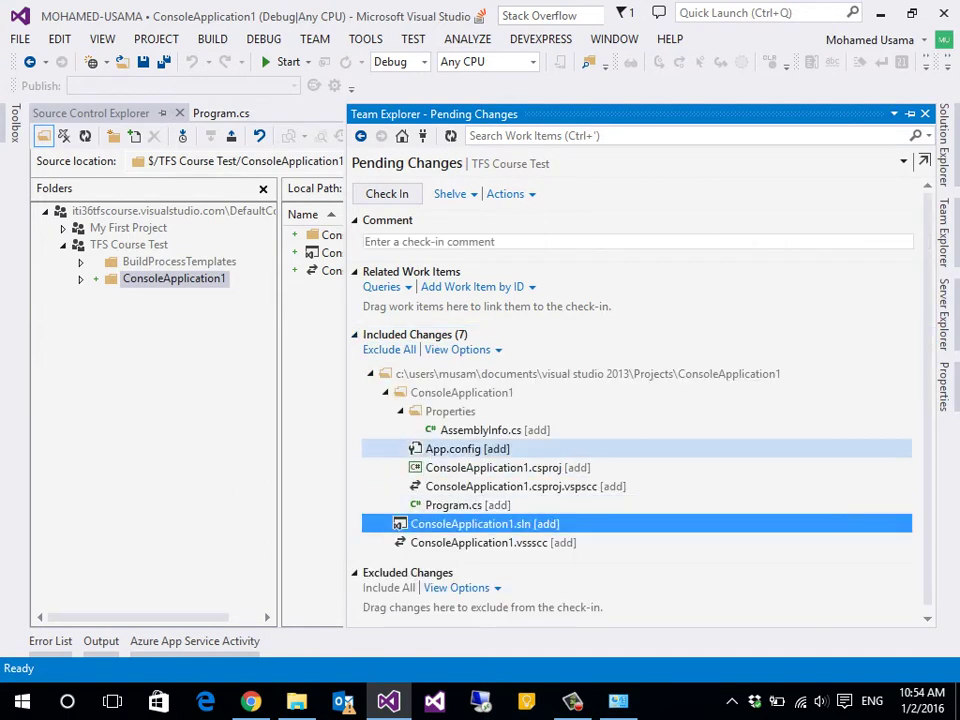
- Exclude AssemblyInfo.cs from the pending check-in
{"action": "right_click", "coordinate": [488, 426]}
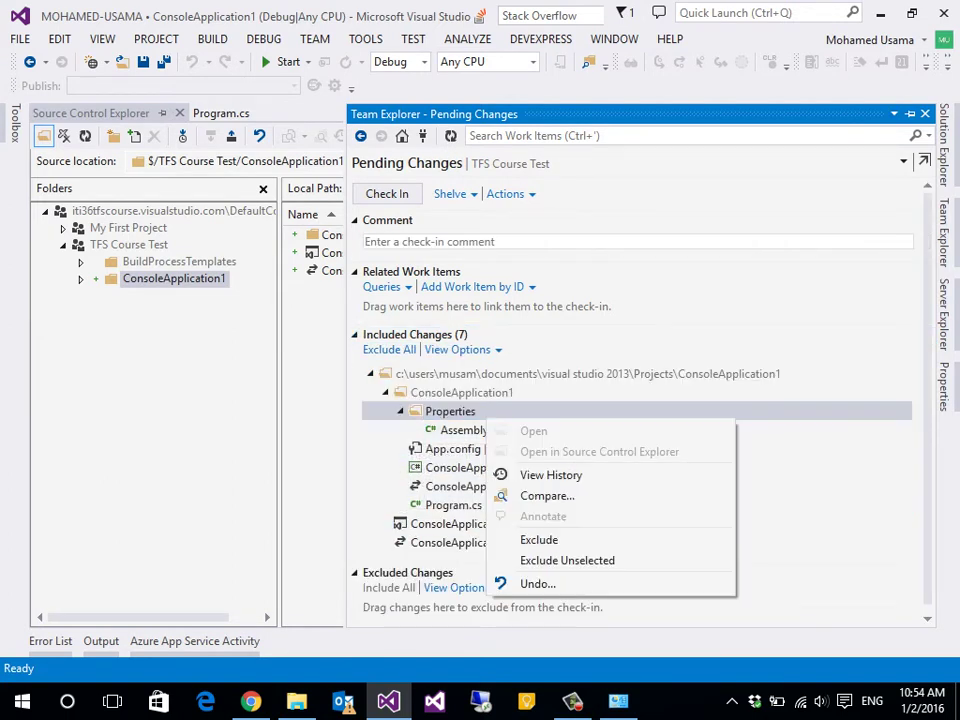
{"action": "right_click", "coordinate": [485, 434]}
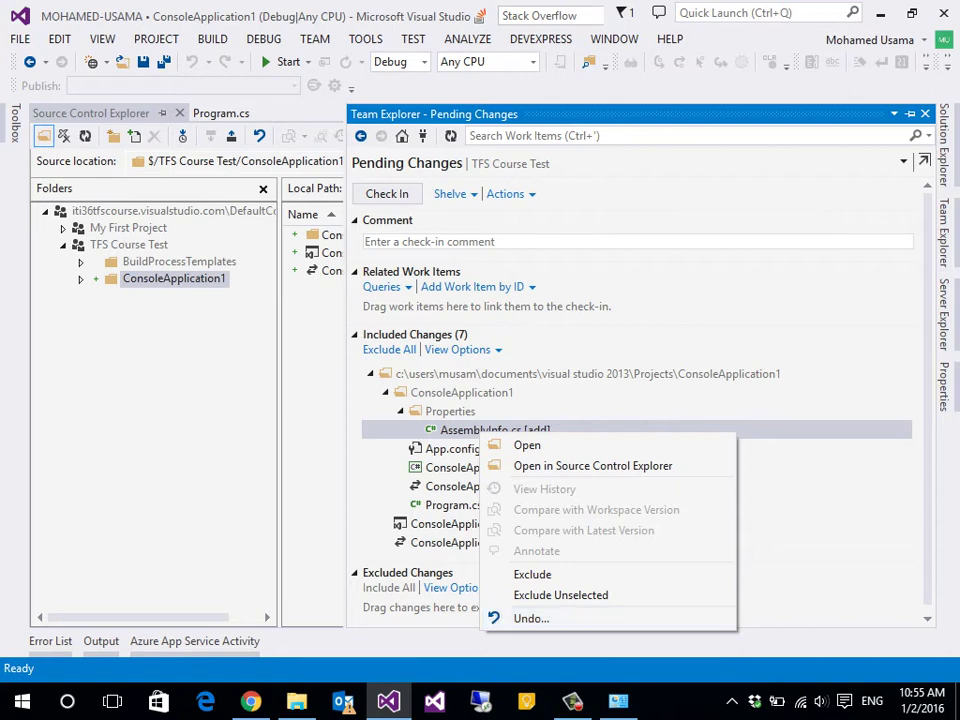
{"action": "left_click", "coordinate": [532, 574]}
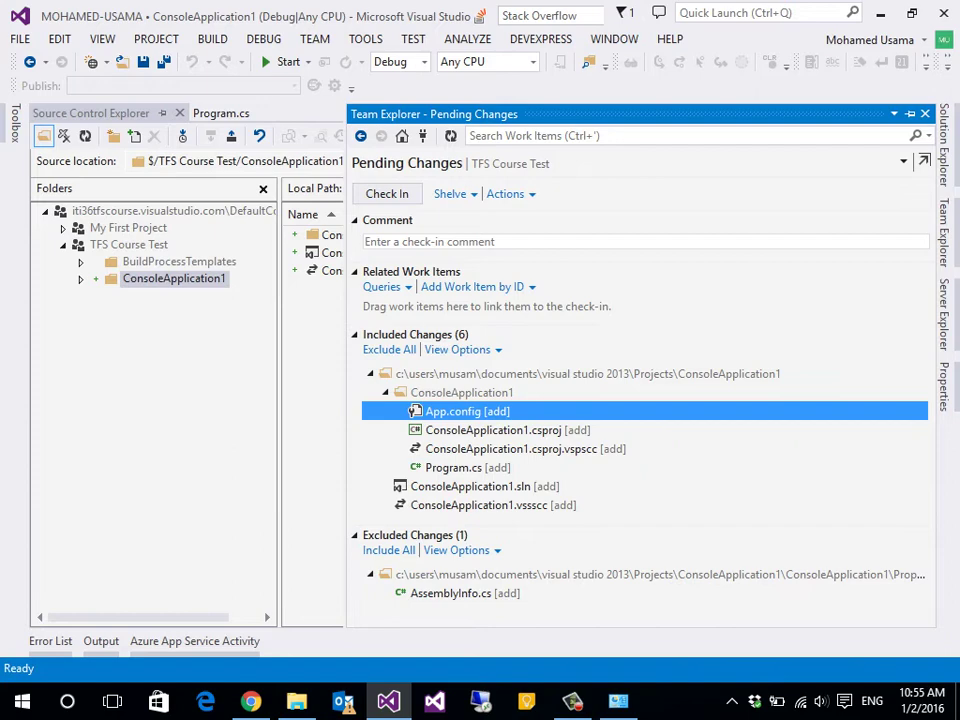
- Include AssemblyInfo.cs again and start checking in all seven changes
{"action": "left_click", "coordinate": [450, 593], "text": "ctrl"}
{"action": "right_click", "coordinate": [455, 593]}
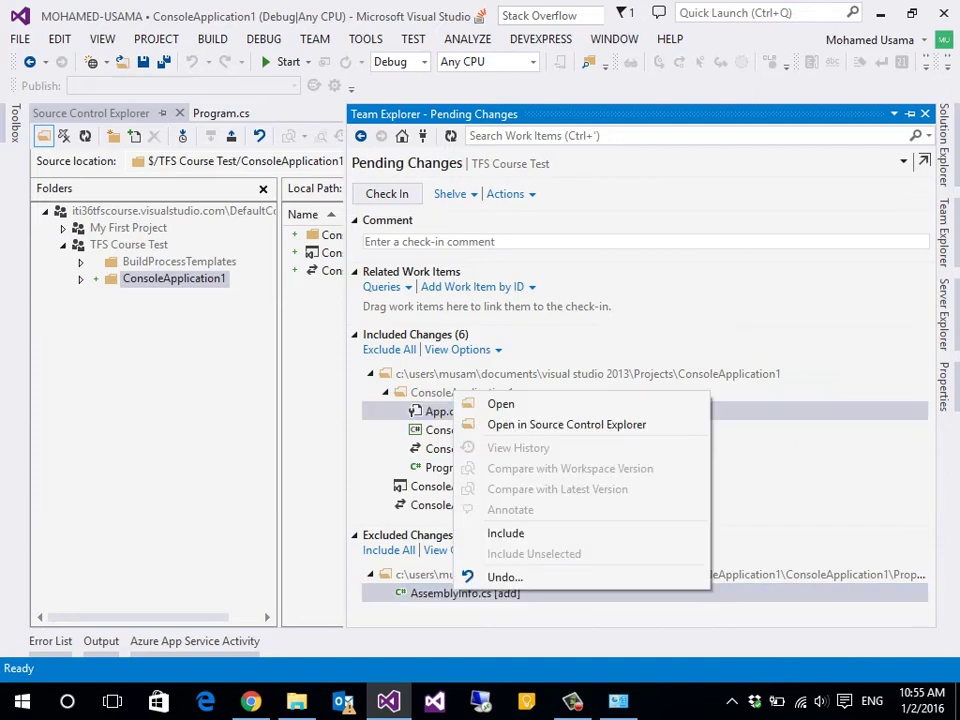
{"action": "left_click", "coordinate": [505, 533]}
{"action": "left_click", "coordinate": [387, 193]}
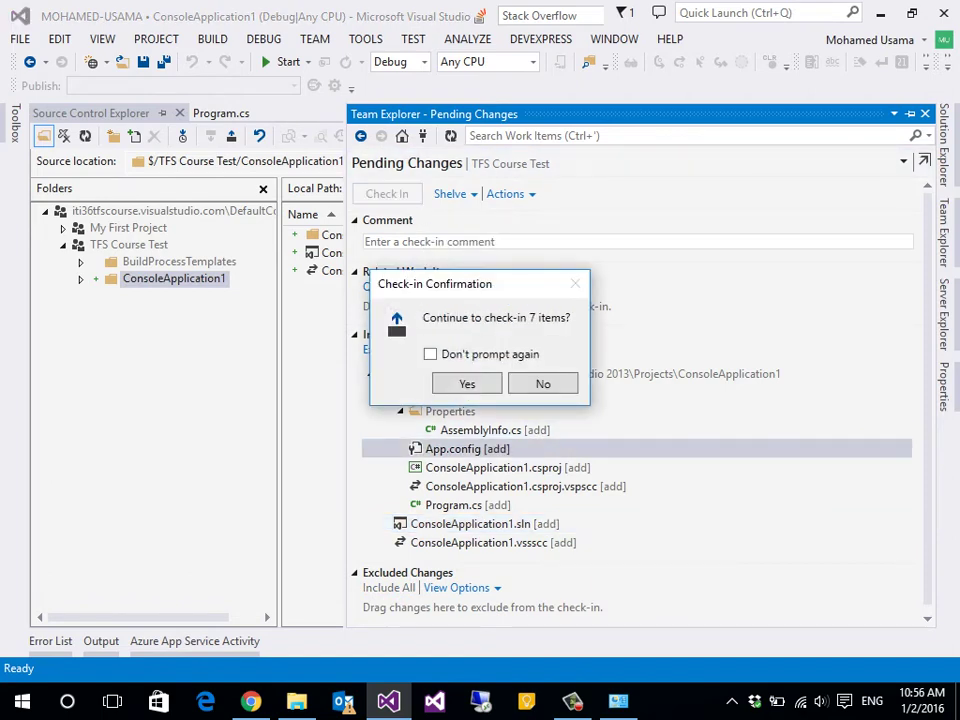
- Check in all seven files with the comment 'first check in', creating Changeset 8
{"action": "key", "text": "Return"}
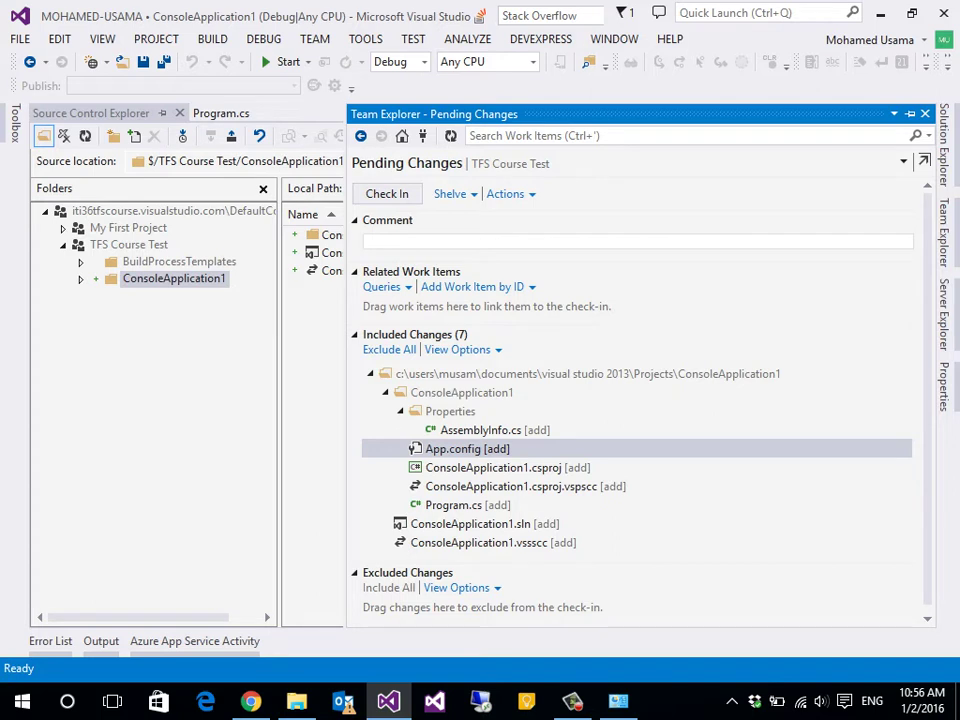
{"action": "type", "text": "first check in"}
{"action": "left_click", "coordinate": [387, 193]}
{"action": "left_click", "coordinate": [467, 381]}
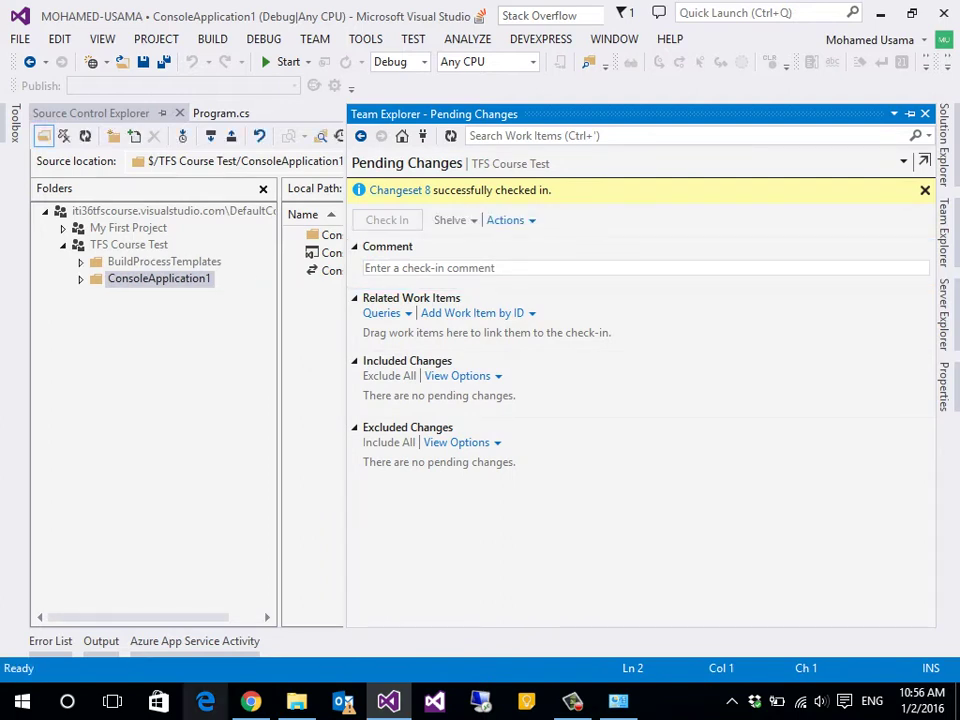
- Reload the Team Services Code Explorer in Chrome and open the ConsoleApplication1 folder
{"action": "left_click", "coordinate": [251, 701]}
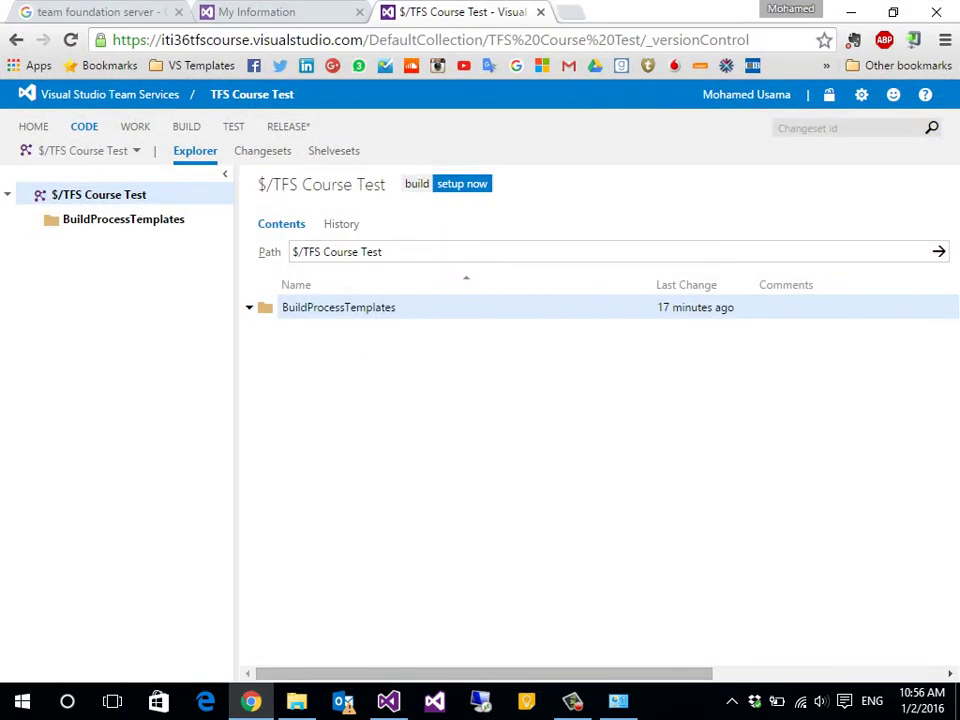
{"action": "left_click", "coordinate": [70, 40]}
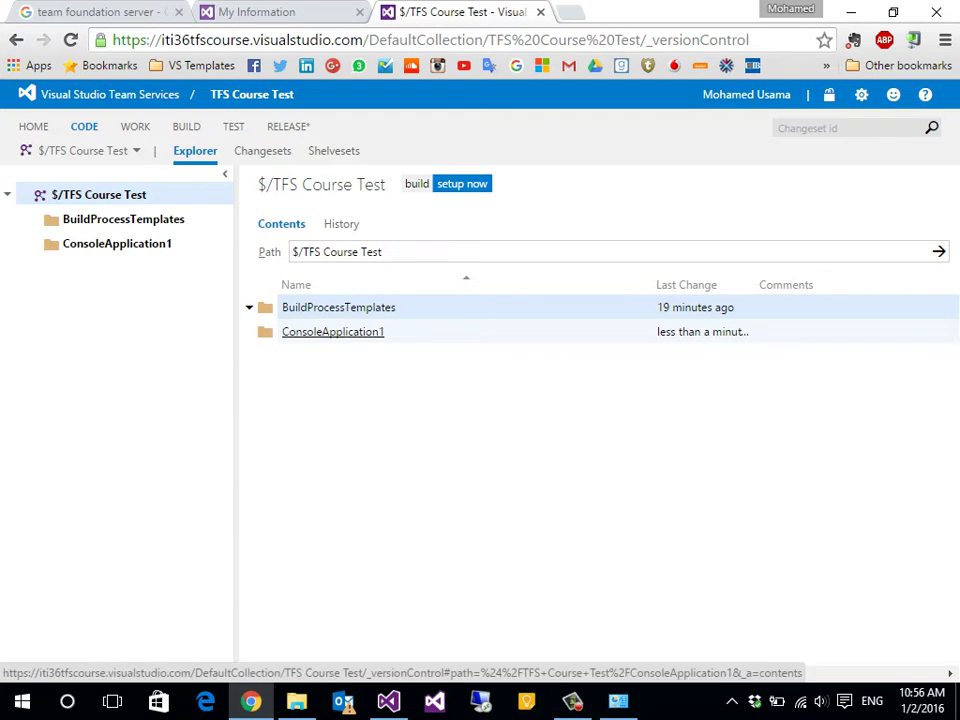
{"action": "left_click", "coordinate": [333, 332]}
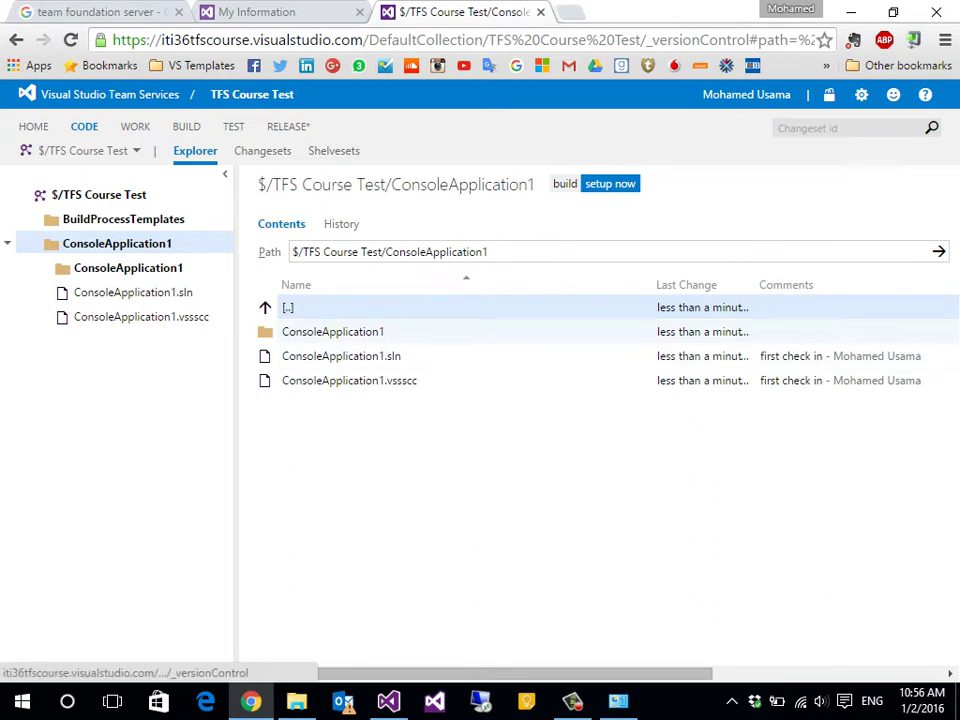
- View the inner ConsoleApplication1 project folder's files, then return to Visual Studio
{"action": "left_click", "coordinate": [333, 331]}
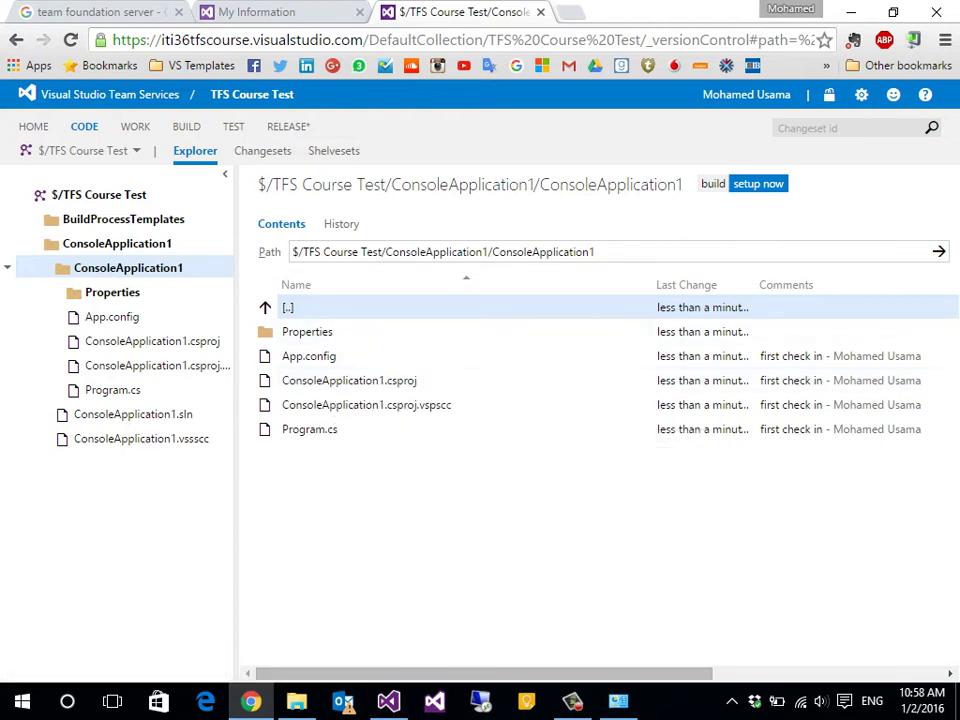
{"action": "key", "text": "alt+Tab"}
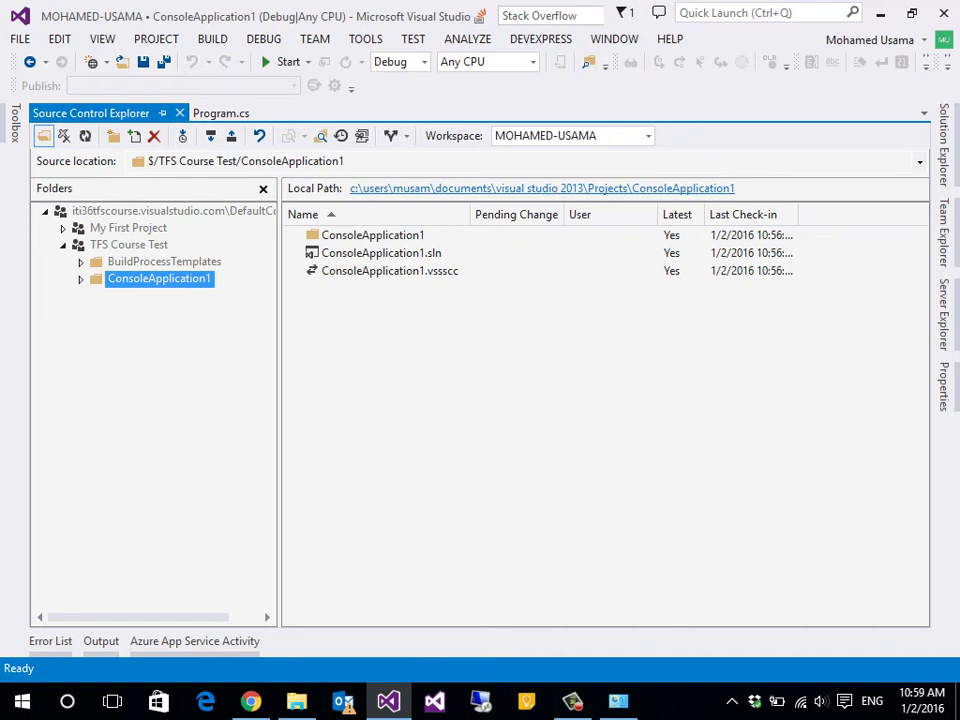
- Add a new workspace with the suggested name in Manage Workspaces and edit it
{"action": "left_click", "coordinate": [648, 135]}
{"action": "left_click", "coordinate": [549, 154]}
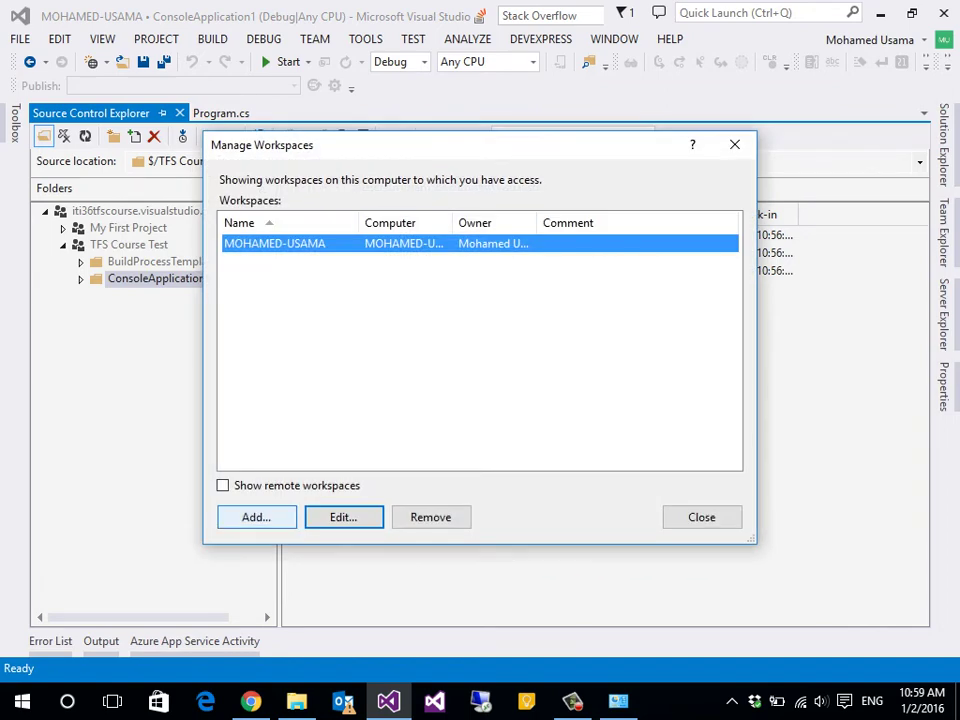
{"action": "key", "text": "alt+a"}
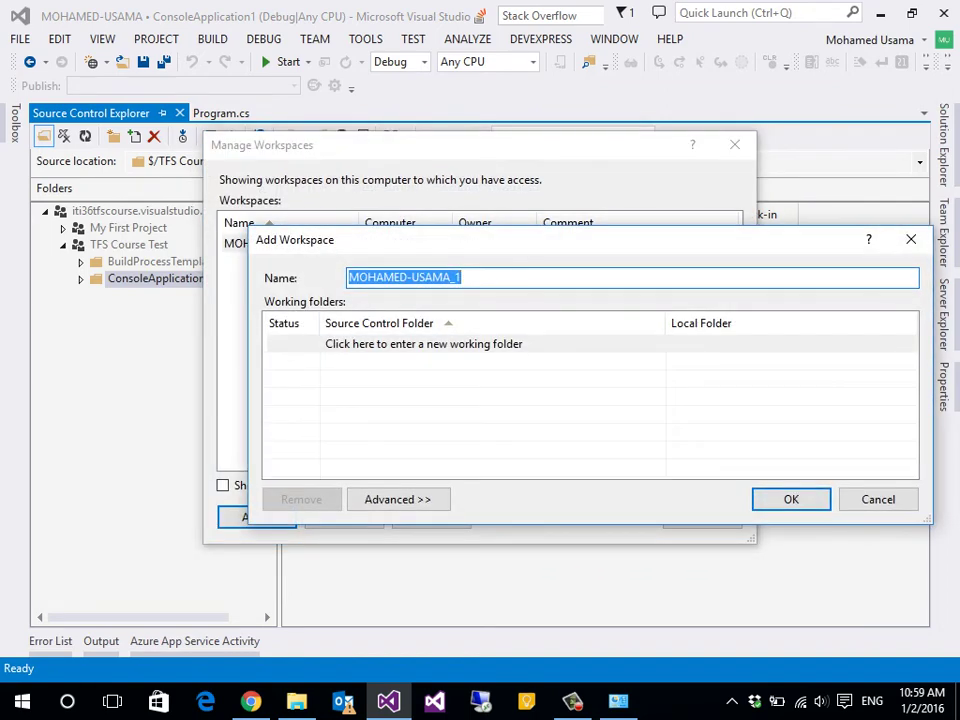
{"action": "key", "text": "End"}
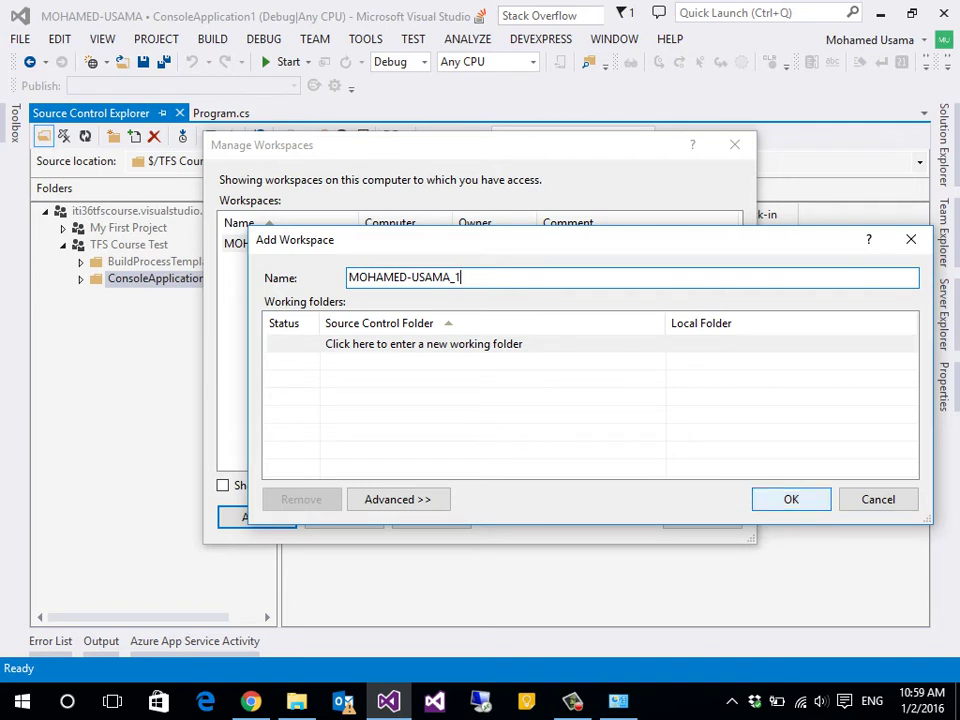
{"action": "key", "text": "Return"}
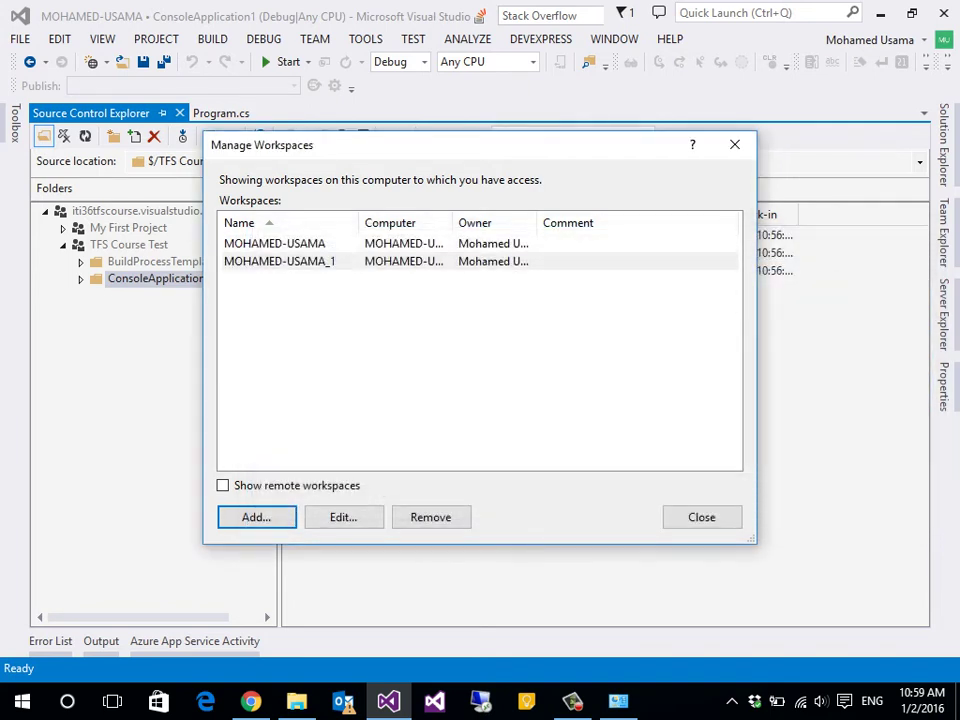
{"action": "left_click", "coordinate": [280, 261]}
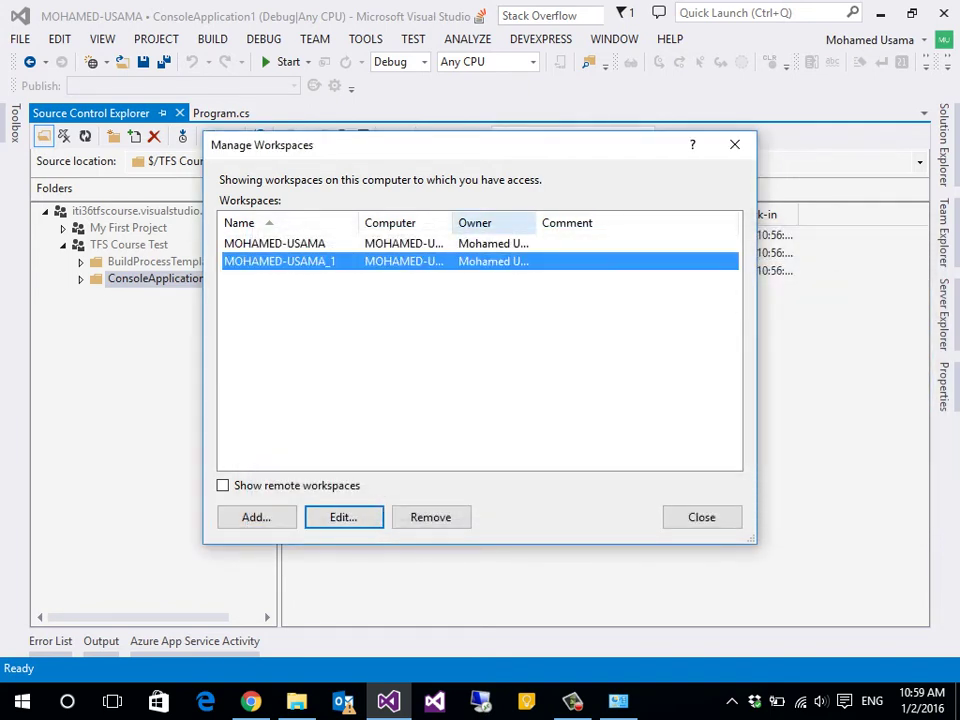
{"action": "double_click", "coordinate": [453, 222]}
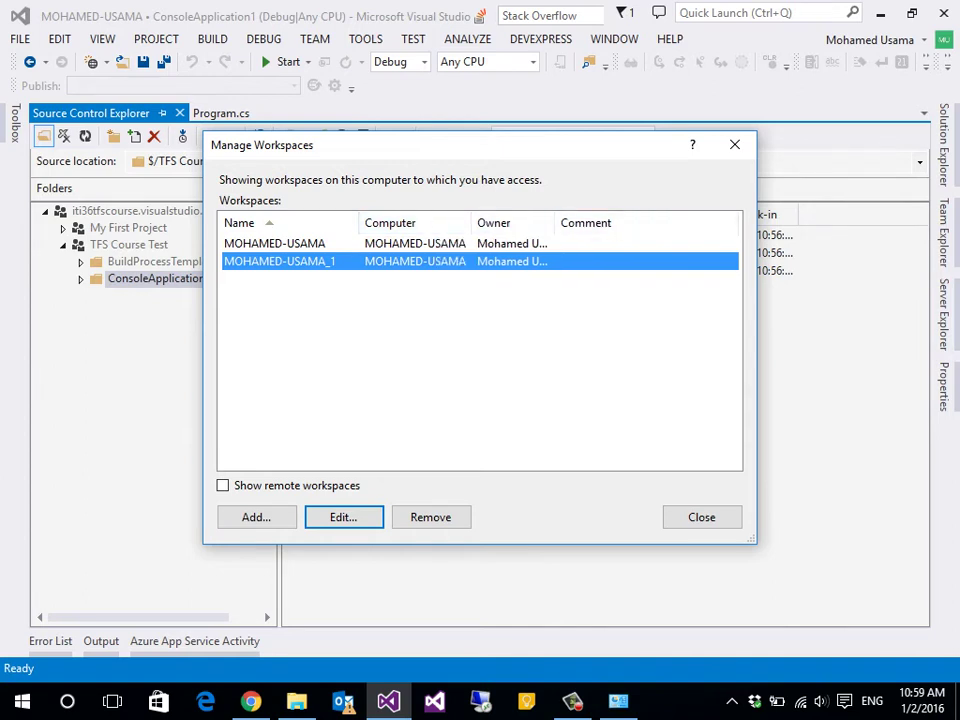
{"action": "key", "text": "Return"}
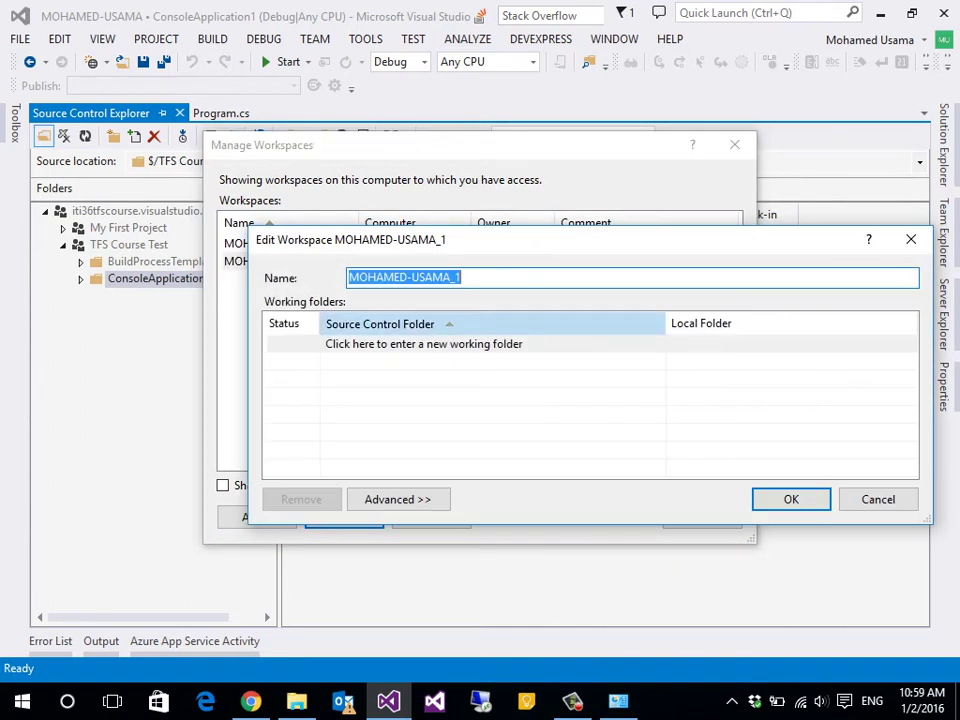
- Map $/TFS Course Test to the Desktop\TFS folder and save the workspace
{"action": "left_click", "coordinate": [424, 343]}
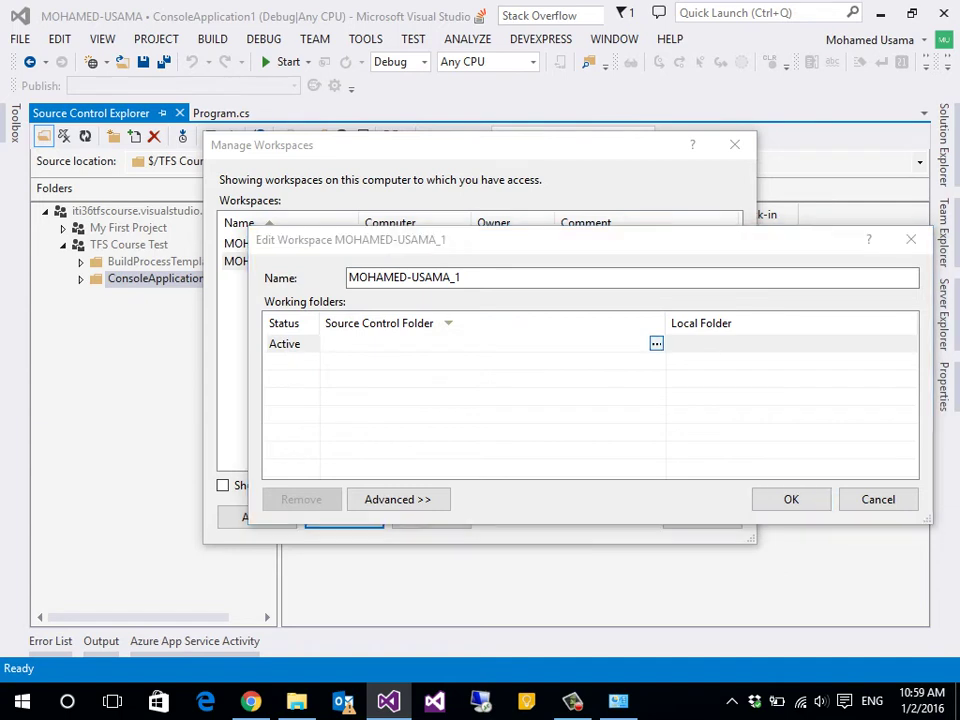
{"action": "left_click", "coordinate": [656, 343]}
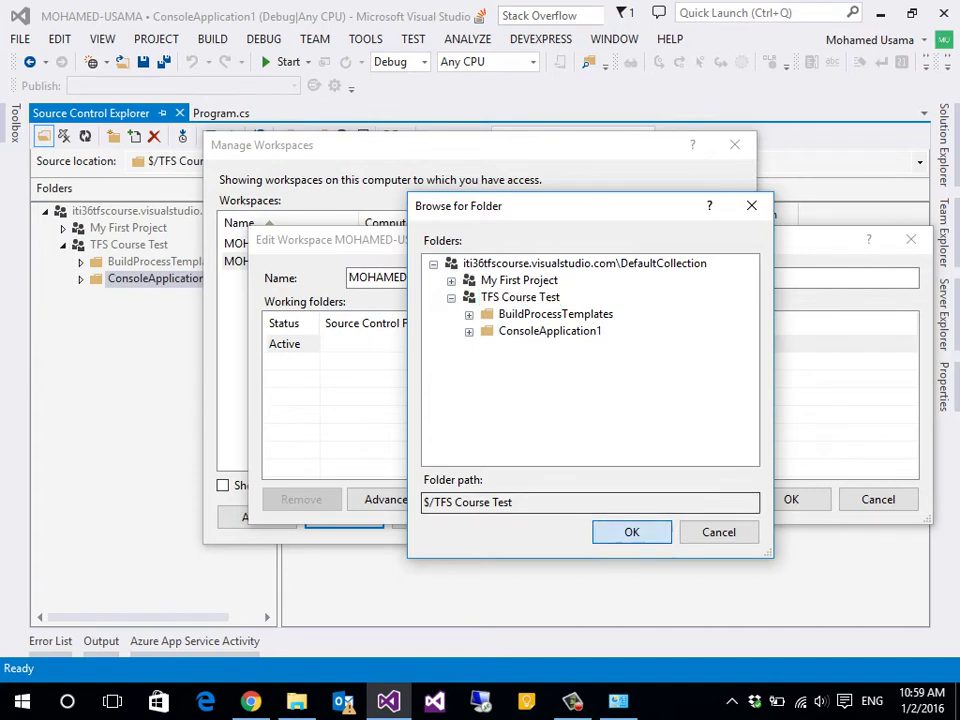
{"action": "key", "text": "Return"}
{"action": "left_click", "coordinate": [700, 343]}
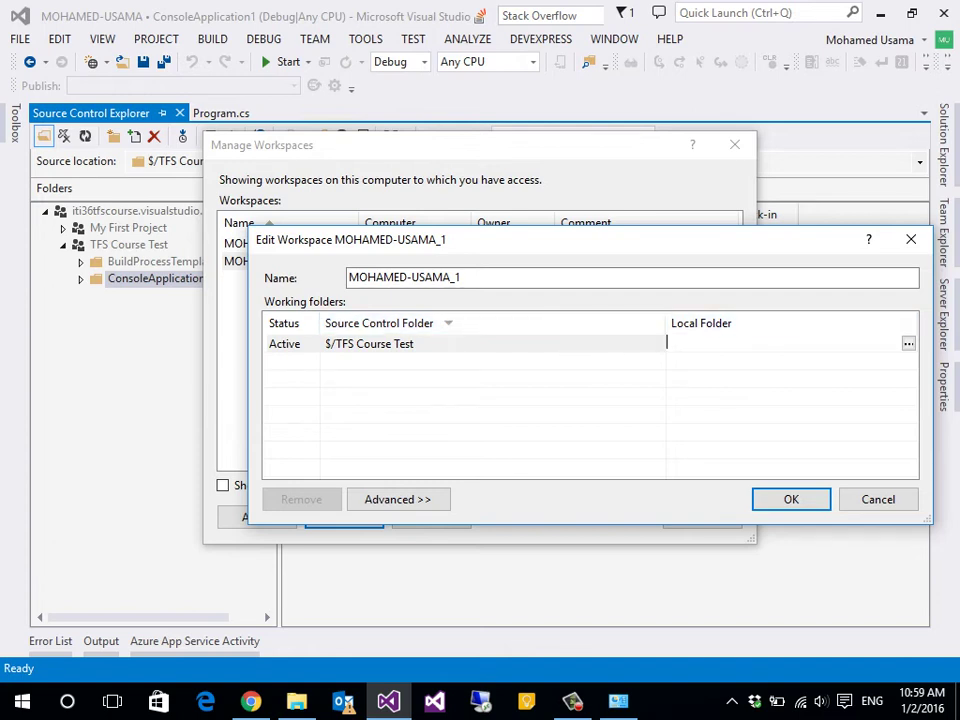
{"action": "left_click", "coordinate": [908, 343]}
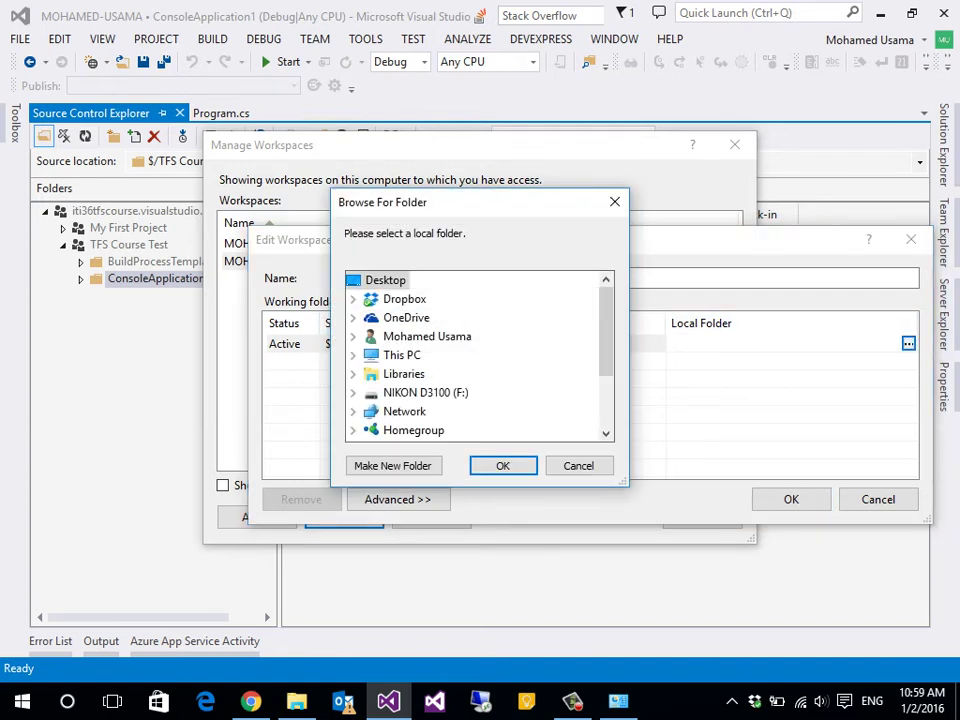
{"action": "scroll", "coordinate": [400, 420], "scroll_direction": "down", "scroll_amount": 2}
{"action": "left_click", "coordinate": [392, 430]}
{"action": "key", "text": "Return"}
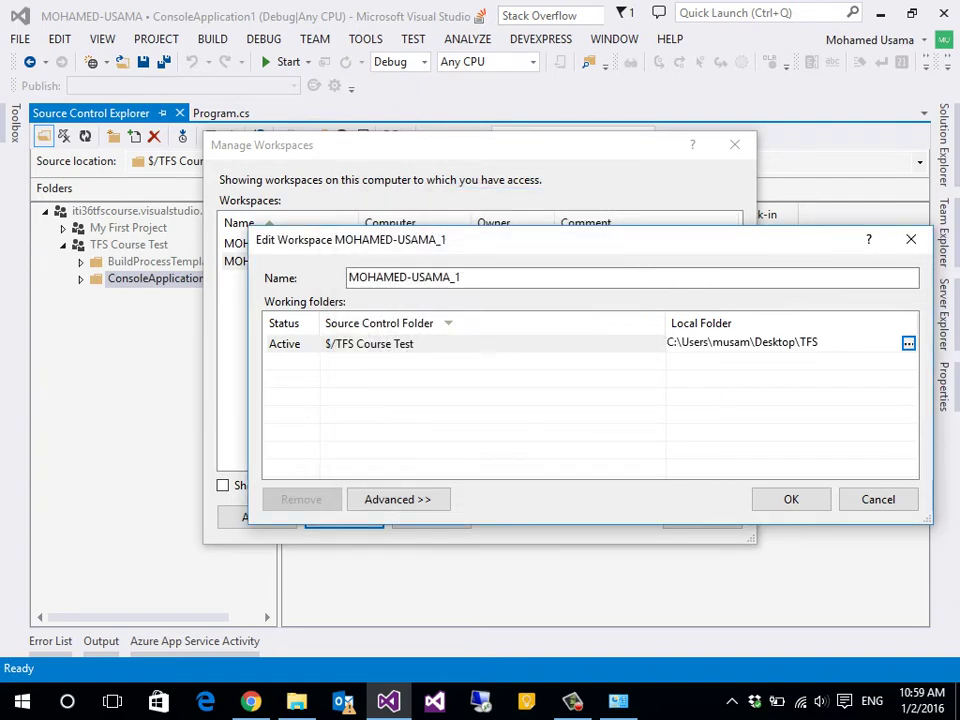
{"action": "key", "text": "Return"}
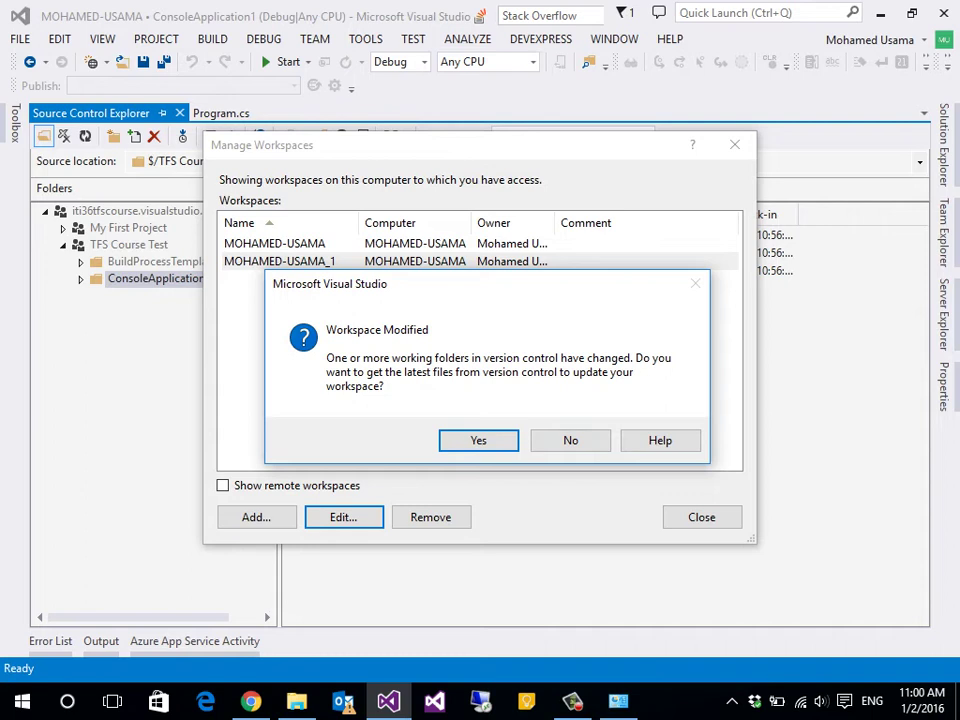
- Decline getting the latest files and close Manage Workspaces
{"action": "left_click", "coordinate": [570, 440]}
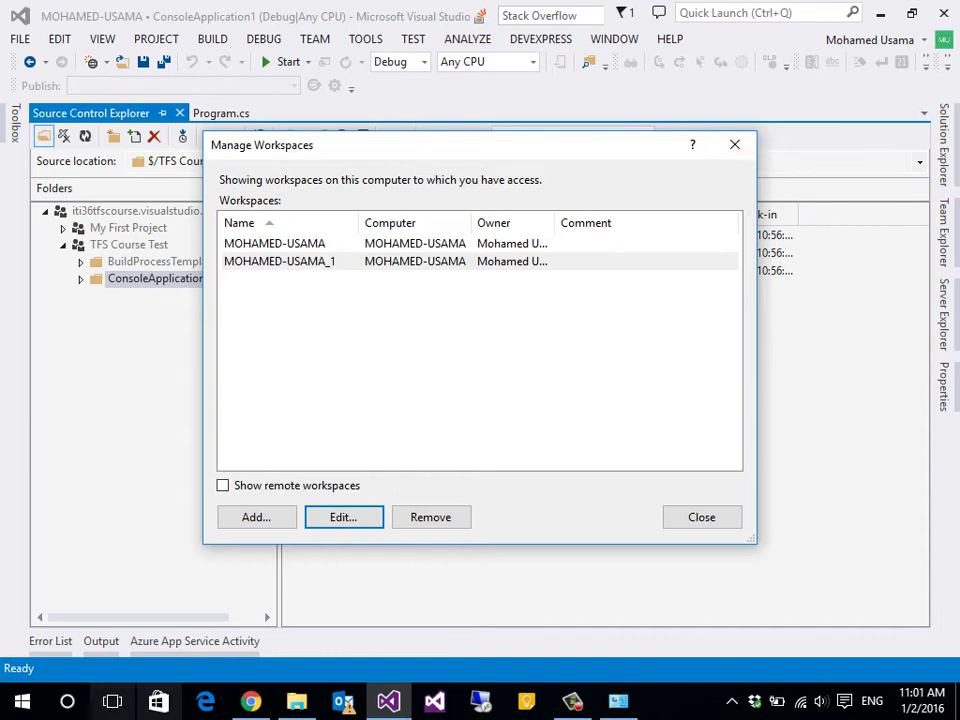
{"action": "left_click", "coordinate": [701, 517]}
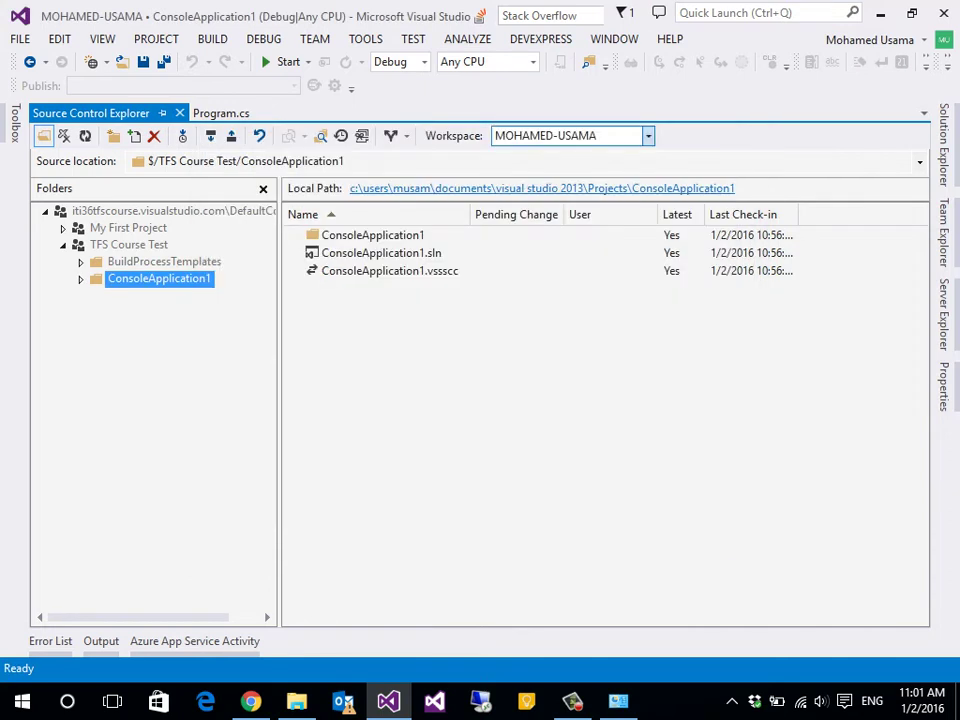
{"action": "left_click", "coordinate": [647, 135]}
- Check the Workspace combo in Source Control Explorer, keeping the current workspace
{"action": "left_click", "coordinate": [540, 171]}
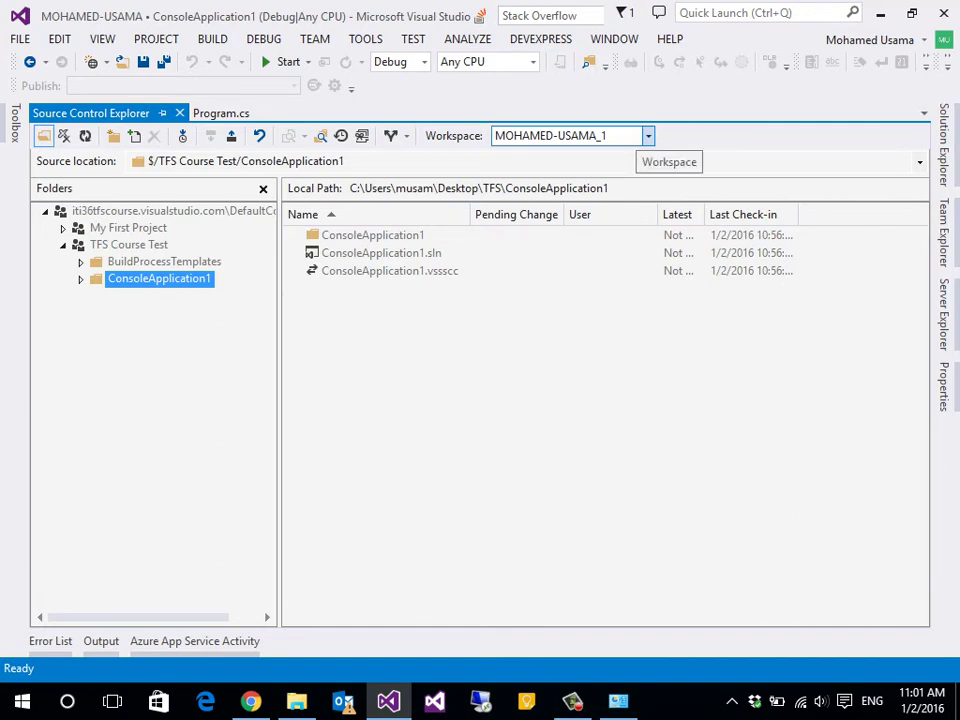
{"action": "left_click", "coordinate": [648, 135]}
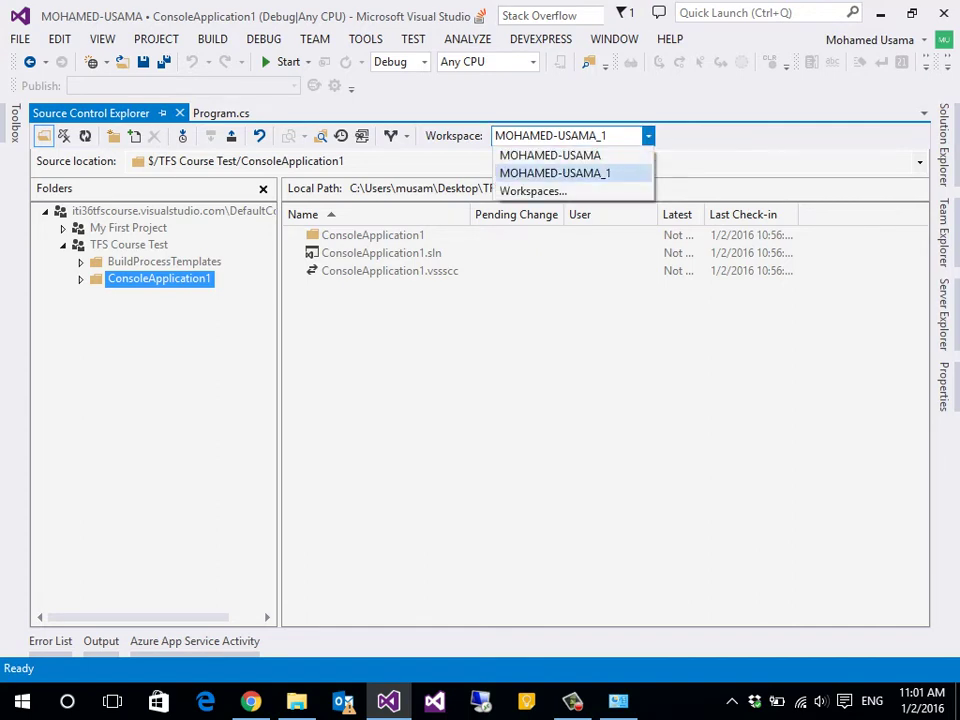
{"action": "key", "text": "Up"}
{"action": "key", "text": "Return"}
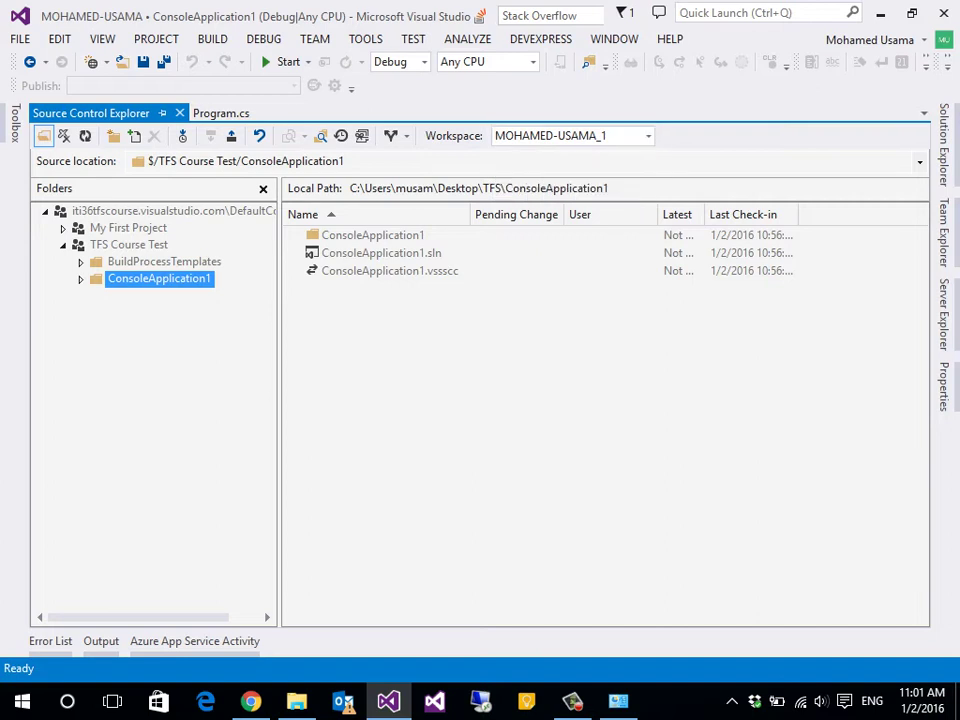
- Browse the Folders tree between the collection, My First Project and TFS Course Test
{"action": "left_click", "coordinate": [115, 245]}
{"action": "right_click", "coordinate": [115, 245]}
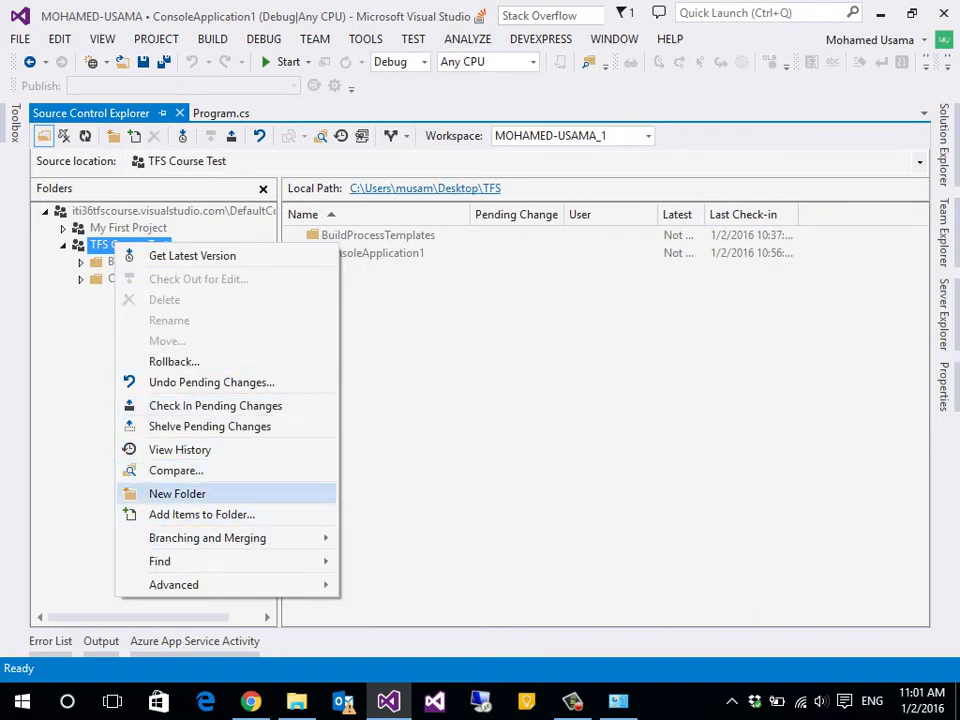
{"action": "left_click", "coordinate": [378, 235]}
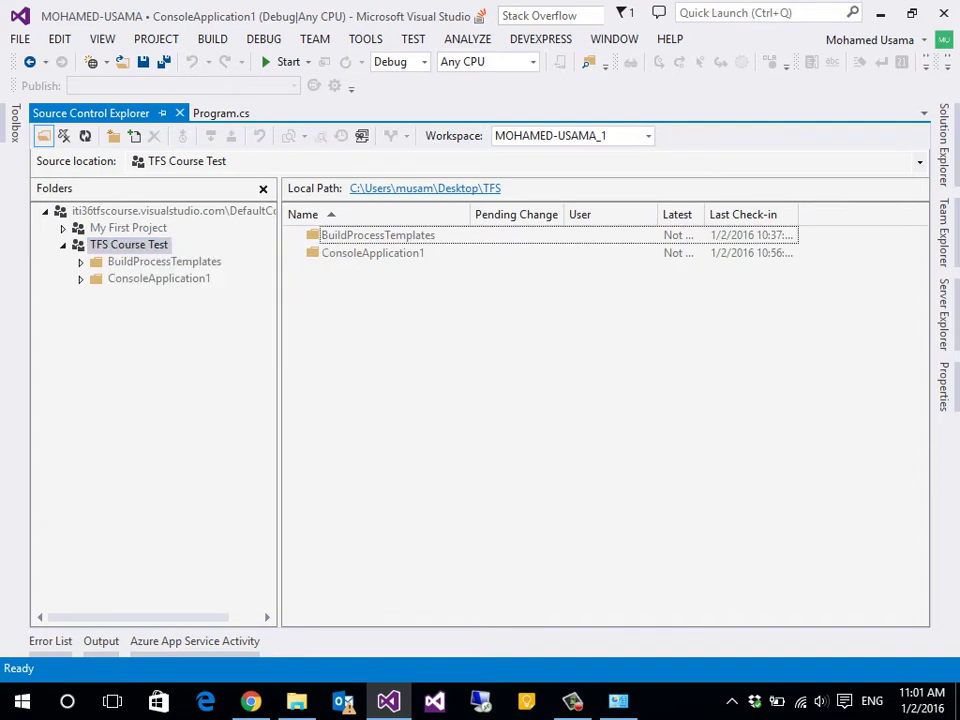
{"action": "left_click", "coordinate": [128, 228]}
{"action": "left_click", "coordinate": [172, 211]}
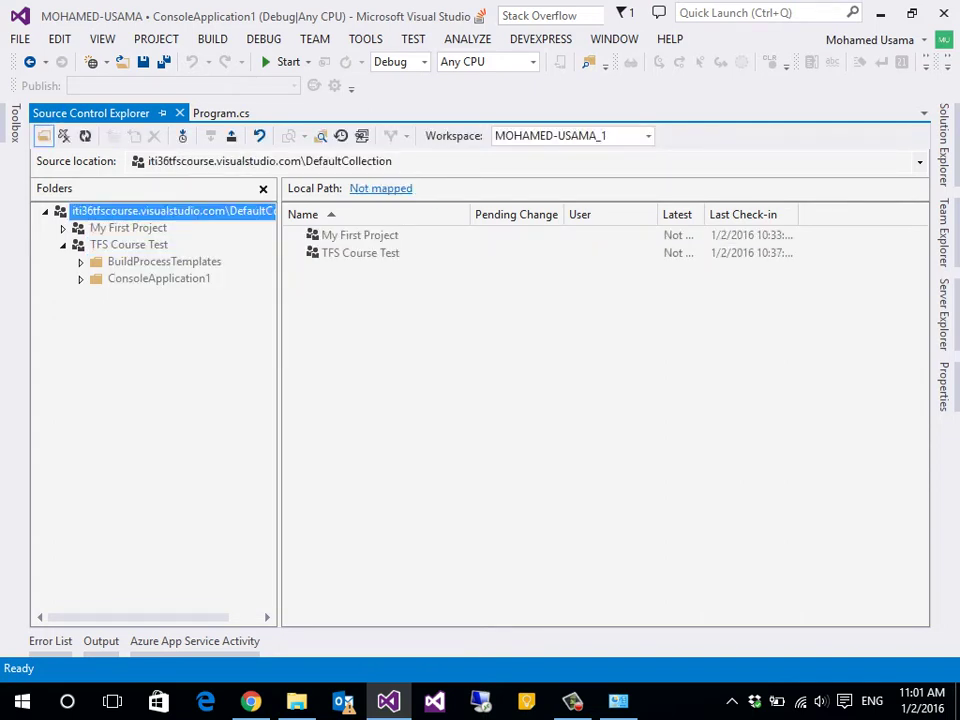
{"action": "left_click", "coordinate": [128, 228]}
{"action": "left_click", "coordinate": [129, 245]}
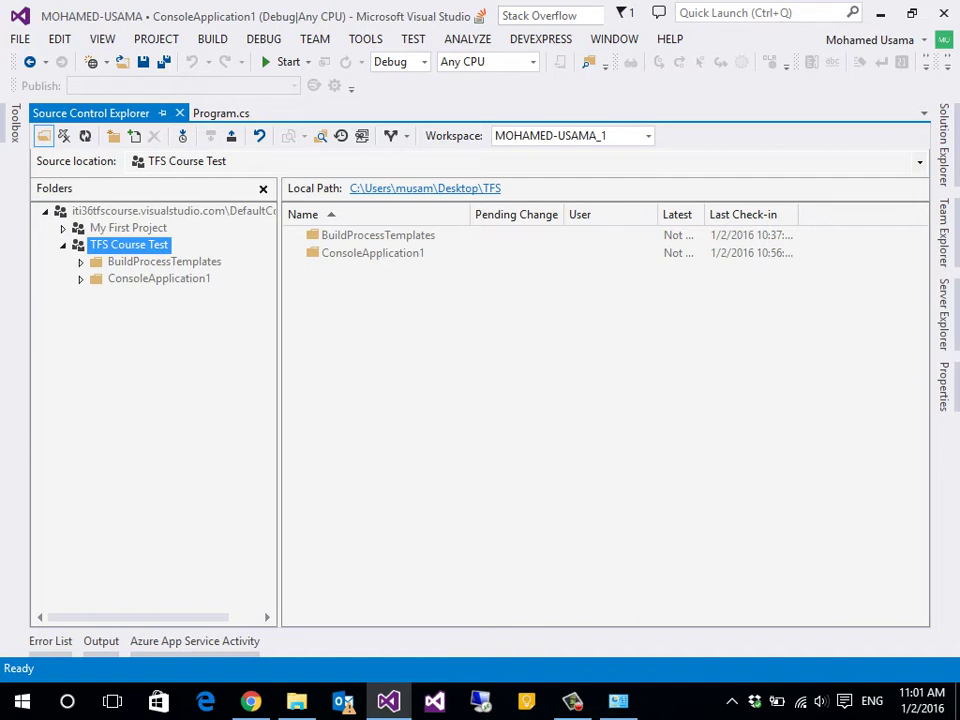
- Expand the ConsoleApplication1 folders under TFS Course Test down to Properties
{"action": "left_click", "coordinate": [943, 145]}
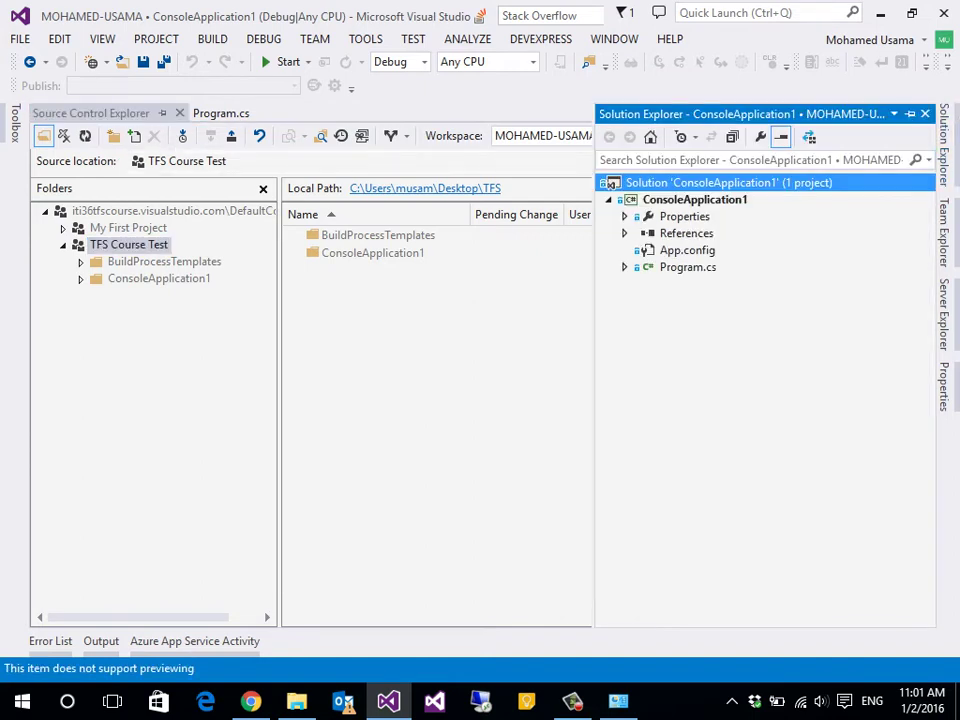
{"action": "double_click", "coordinate": [159, 278]}
{"action": "double_click", "coordinate": [177, 295]}
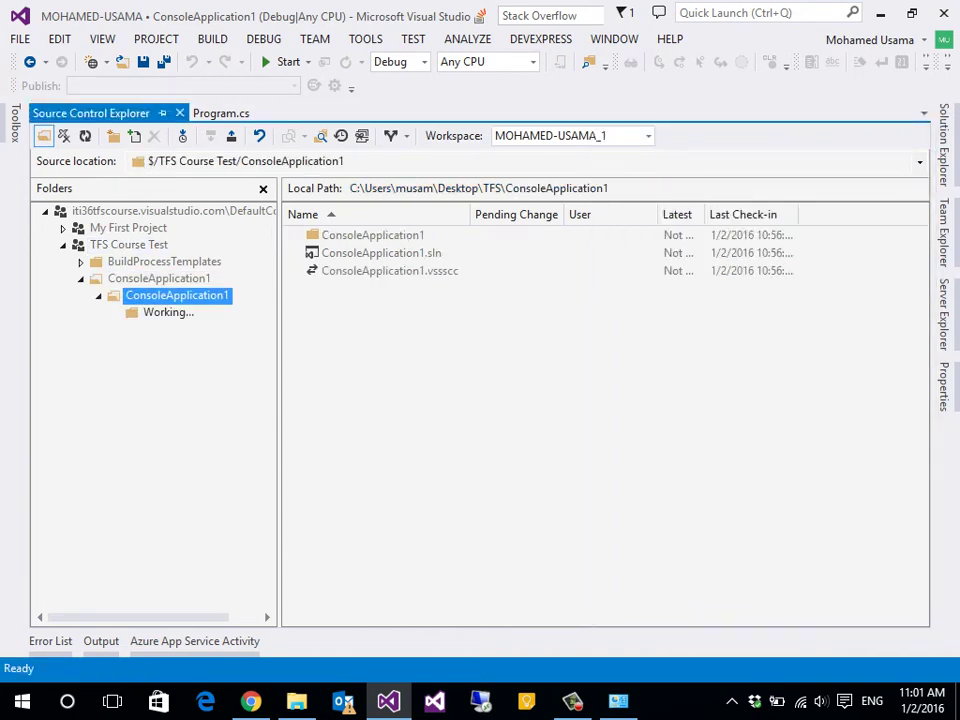
{"action": "right_click", "coordinate": [112, 247]}
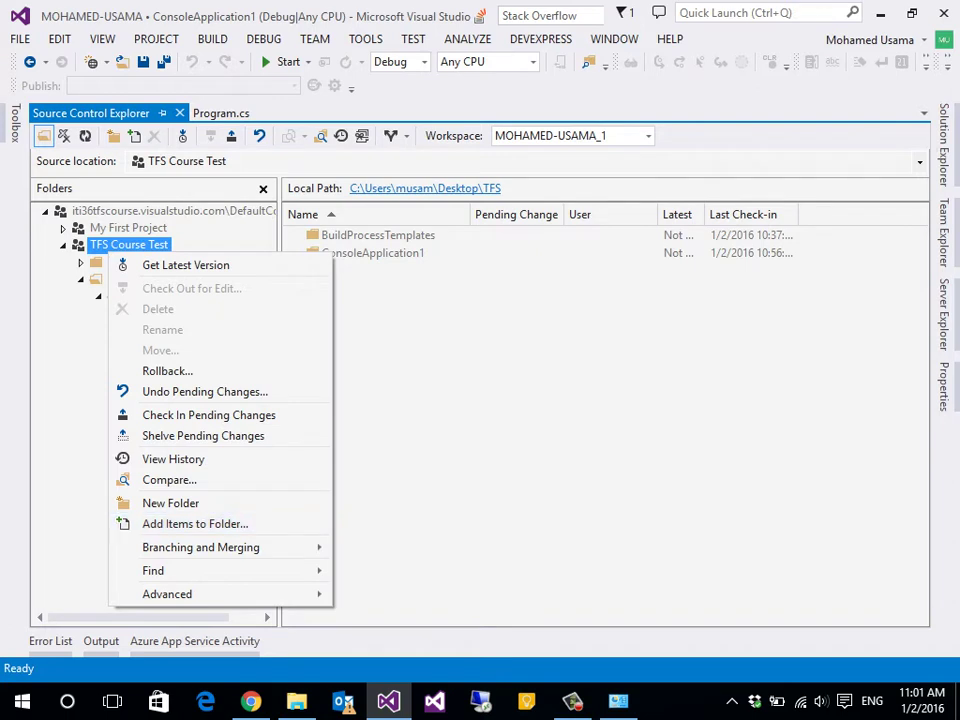
{"action": "left_click", "coordinate": [170, 503]}
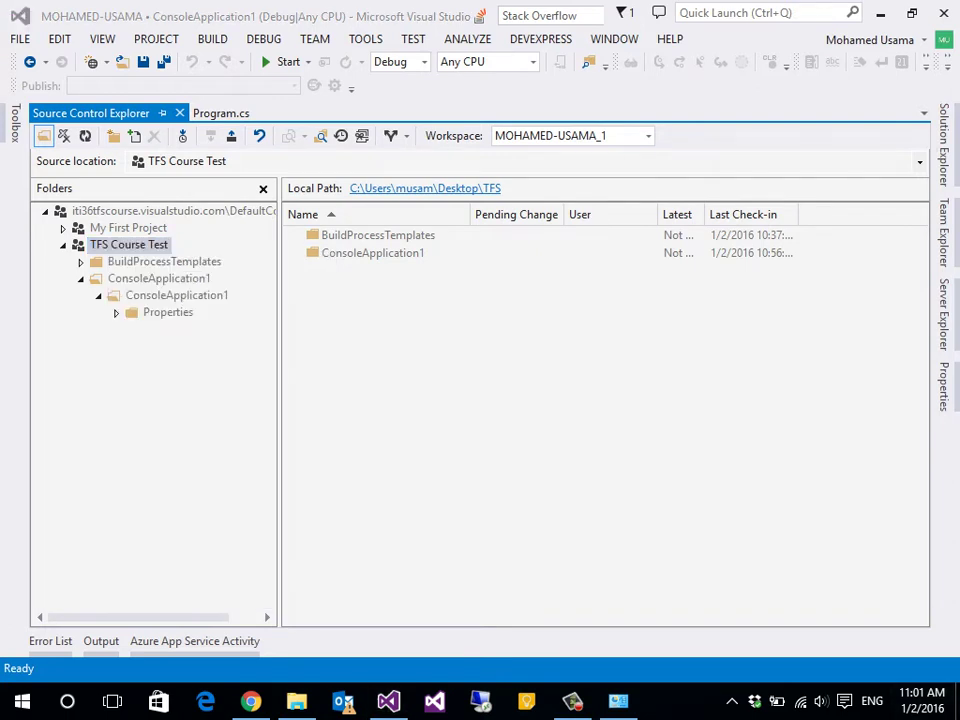
{"action": "right_click", "coordinate": [136, 247]}
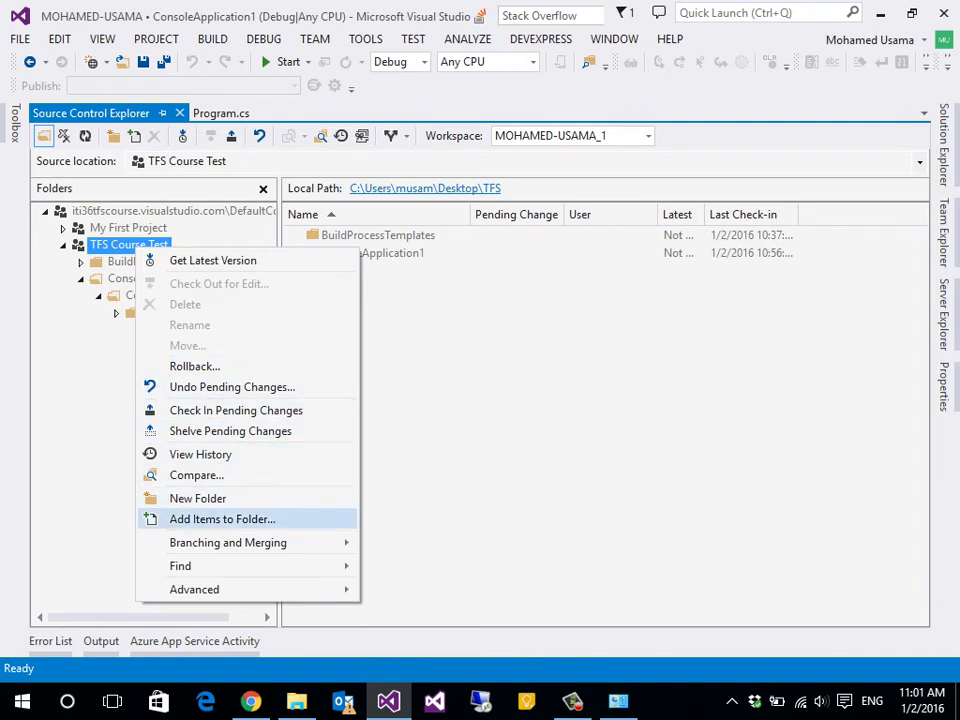
{"action": "left_click", "coordinate": [197, 498]}
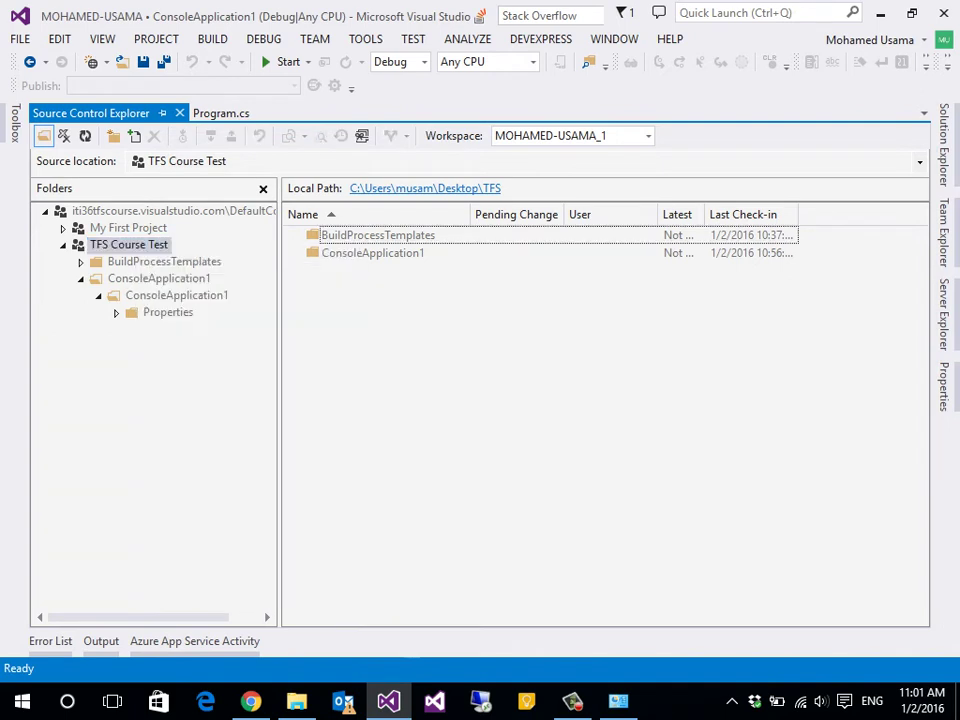
- Remove the second (_1) workspace in Manage Workspaces
{"action": "left_click", "coordinate": [648, 135]}
{"action": "left_click", "coordinate": [648, 135]}
{"action": "left_click", "coordinate": [648, 135]}
{"action": "left_click", "coordinate": [648, 135]}
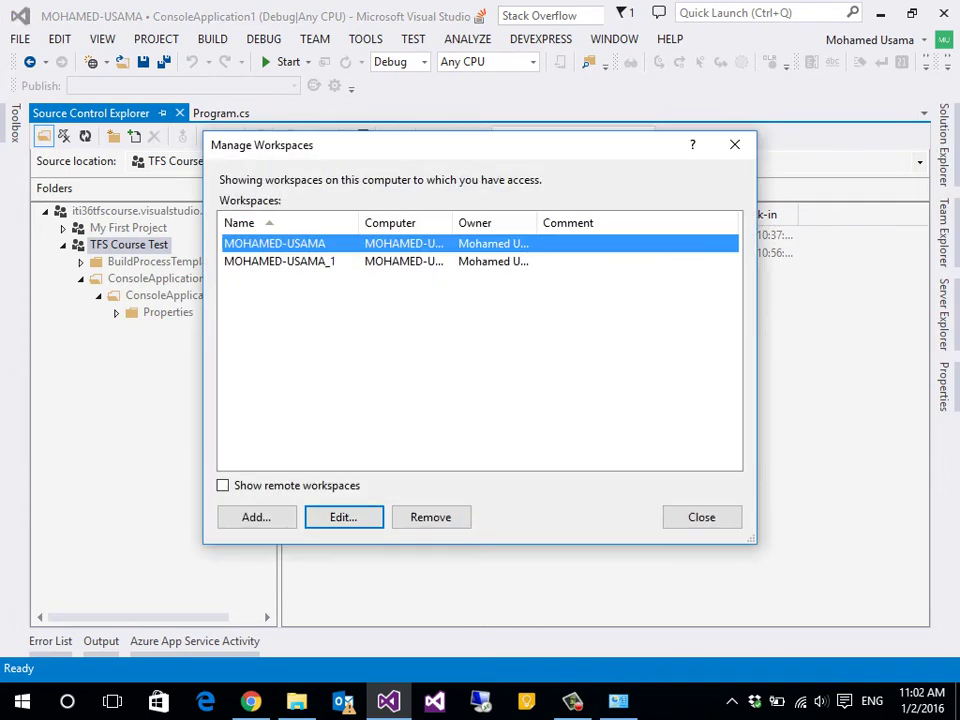
{"action": "left_click", "coordinate": [280, 261]}
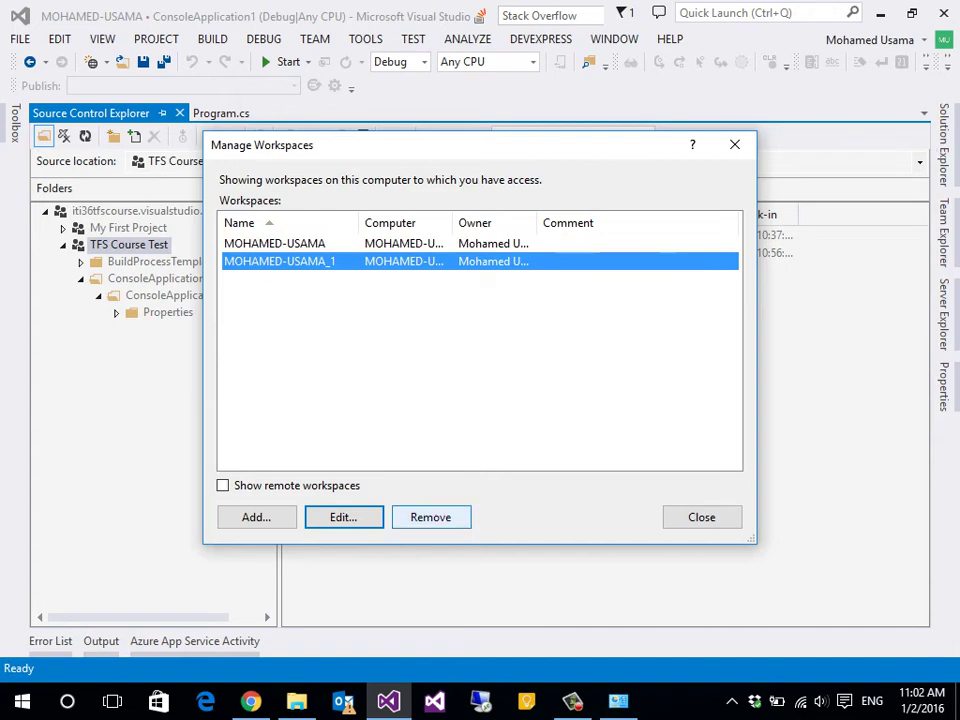
{"action": "left_click", "coordinate": [430, 517]}
{"action": "left_click", "coordinate": [465, 439]}
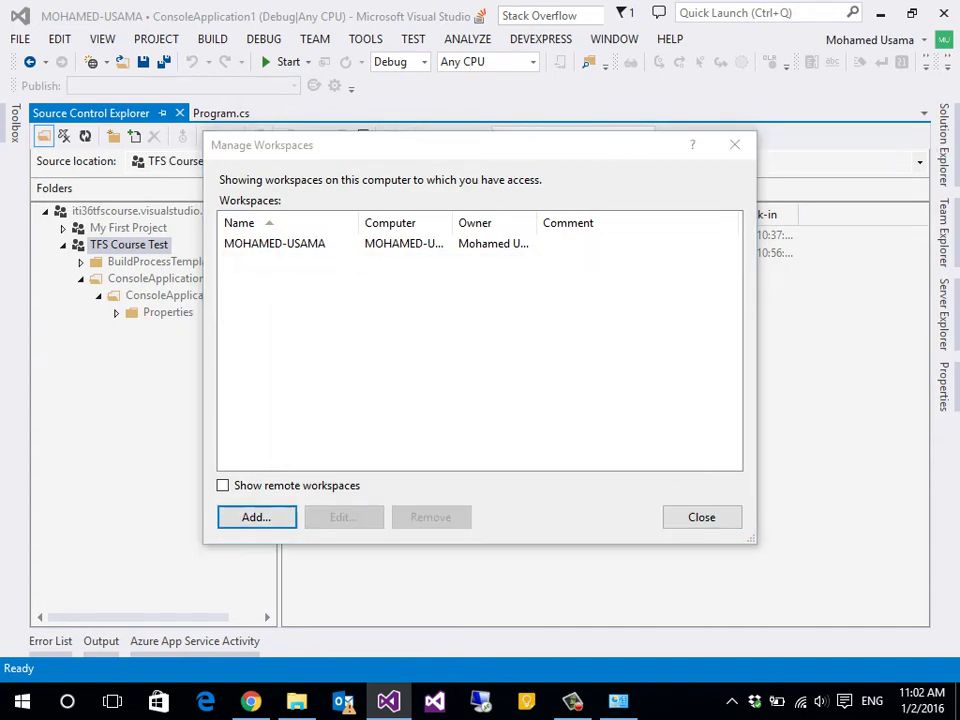
- Add a new workspace mapping $/TFS Course Test to Desktop\TFS
{"action": "left_click", "coordinate": [256, 517]}
{"action": "left_click", "coordinate": [423, 343]}
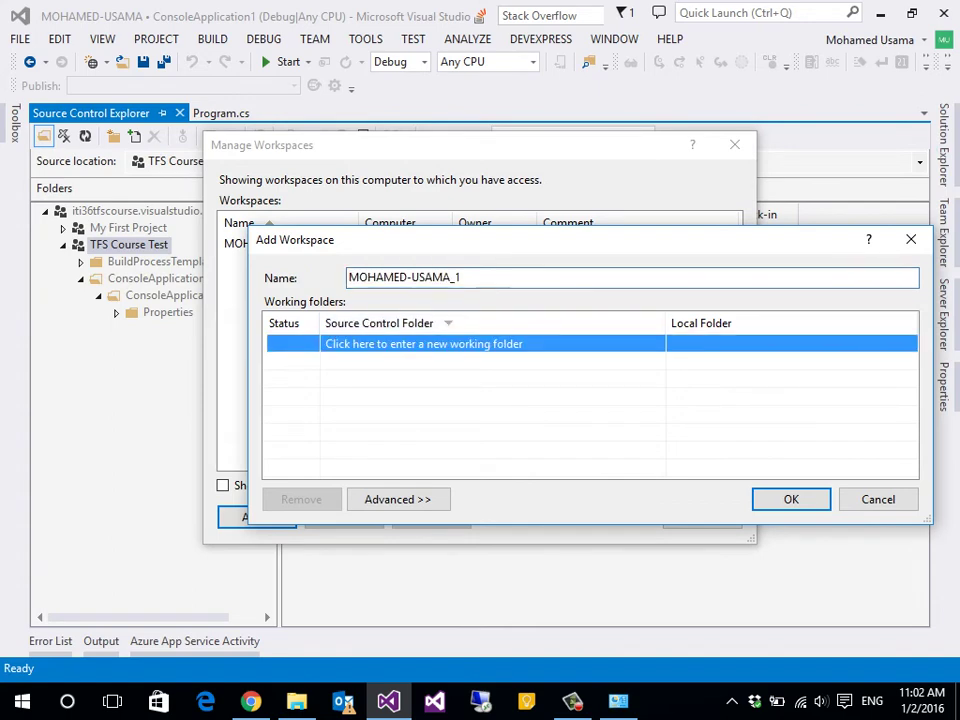
{"action": "left_click", "coordinate": [656, 341]}
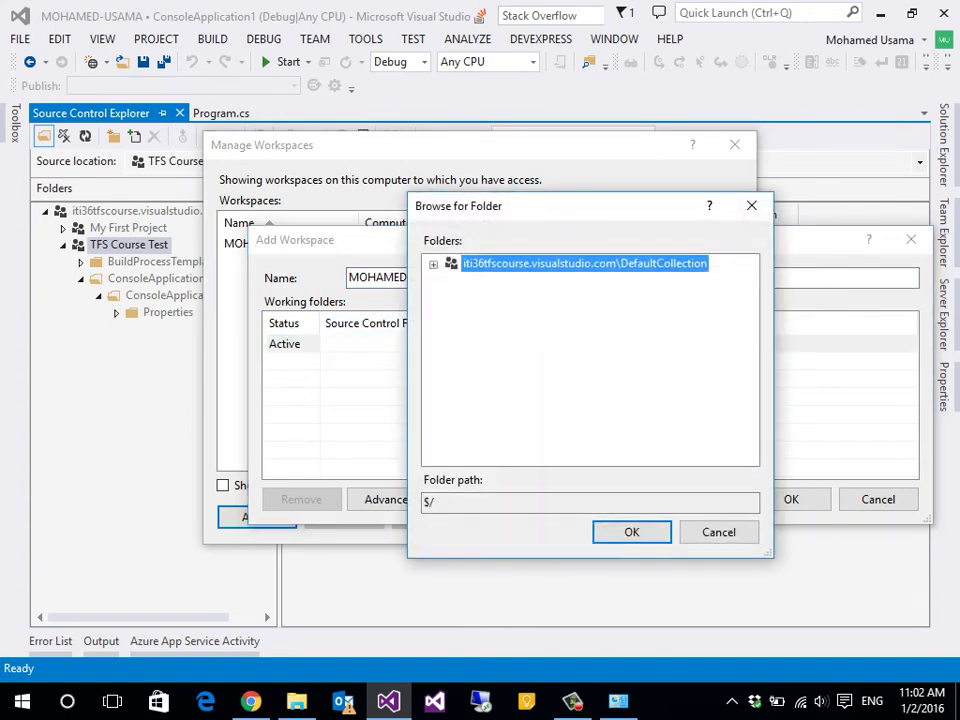
{"action": "left_click", "coordinate": [520, 297]}
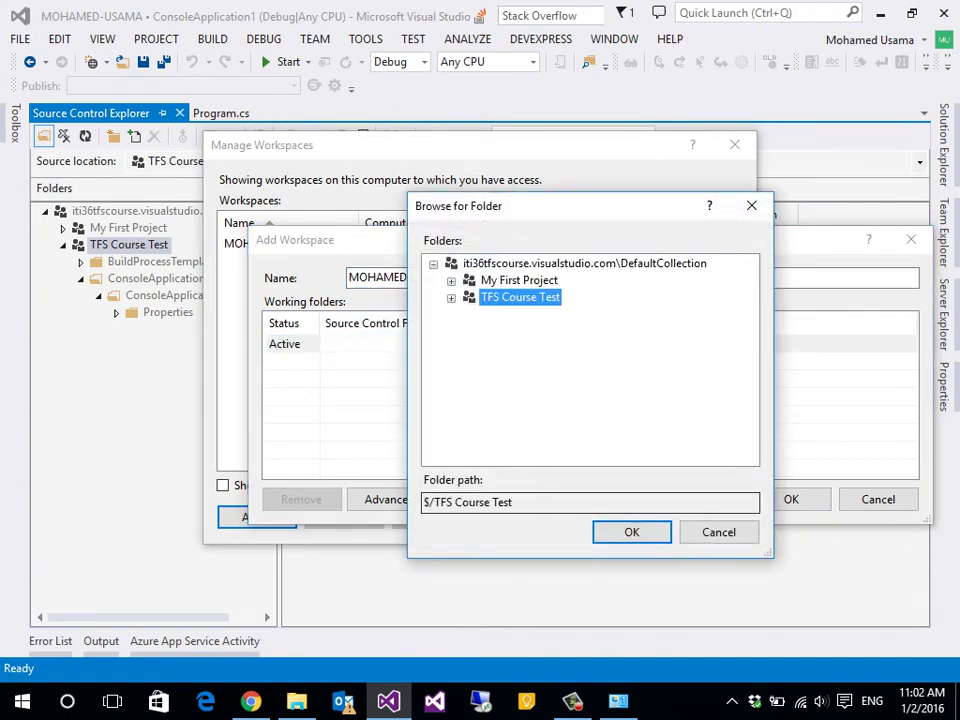
{"action": "key", "text": "Return"}
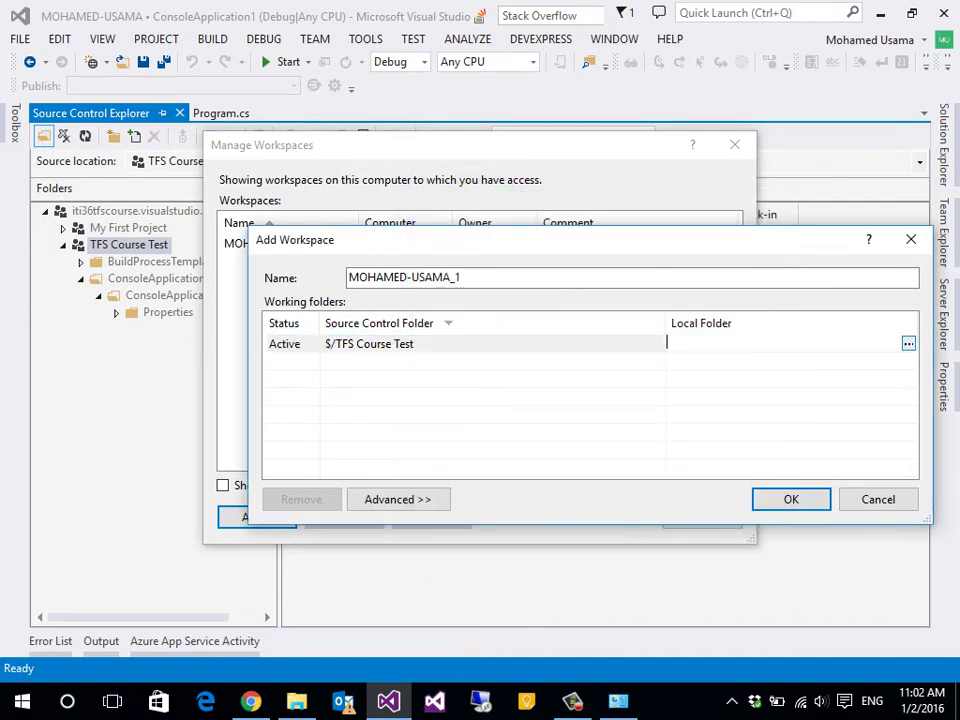
{"action": "left_click", "coordinate": [908, 343]}
{"action": "scroll", "coordinate": [479, 355], "scroll_direction": "down", "scroll_amount": 2}
{"action": "left_click", "coordinate": [395, 366]}
{"action": "key", "text": "Return"}
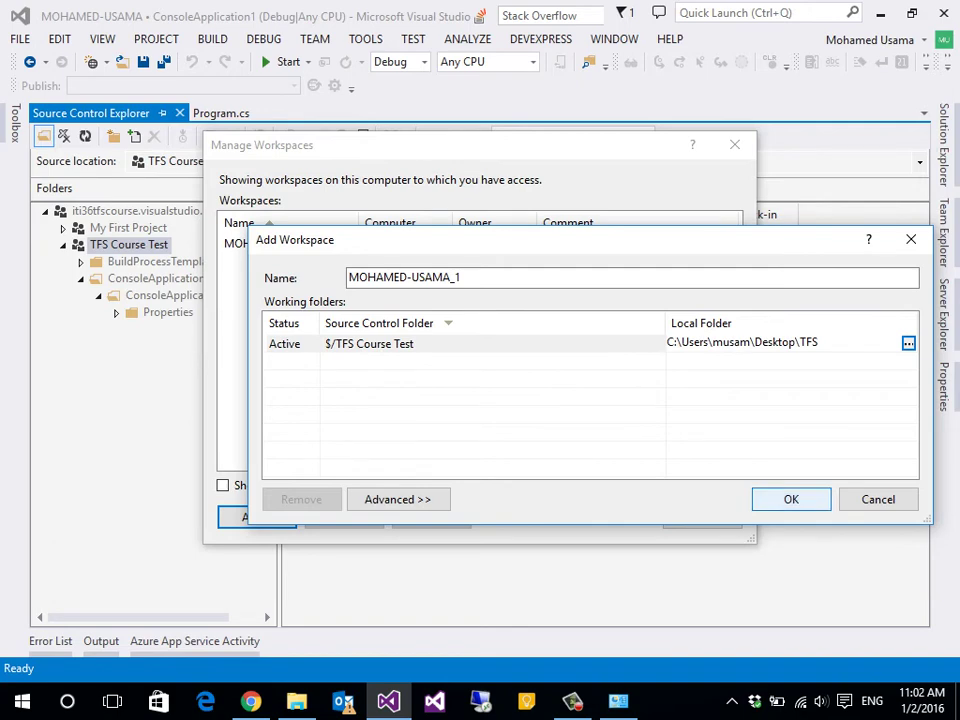
{"action": "key", "text": "Return"}
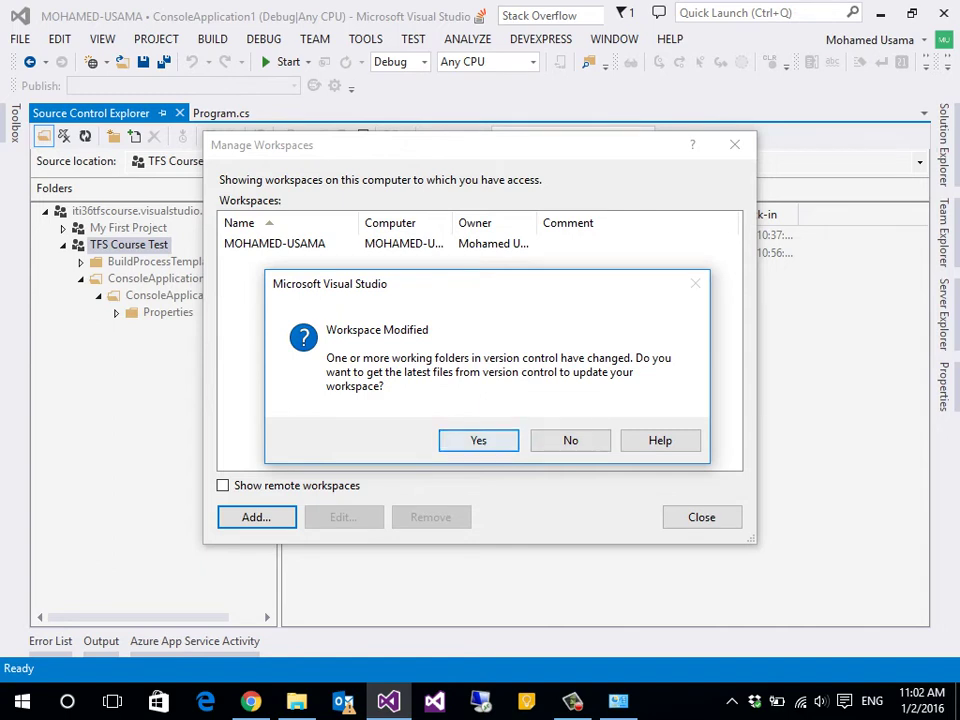
- Get the latest files into Desktop\TFS and close Manage Workspaces
{"action": "key", "text": "Return"}
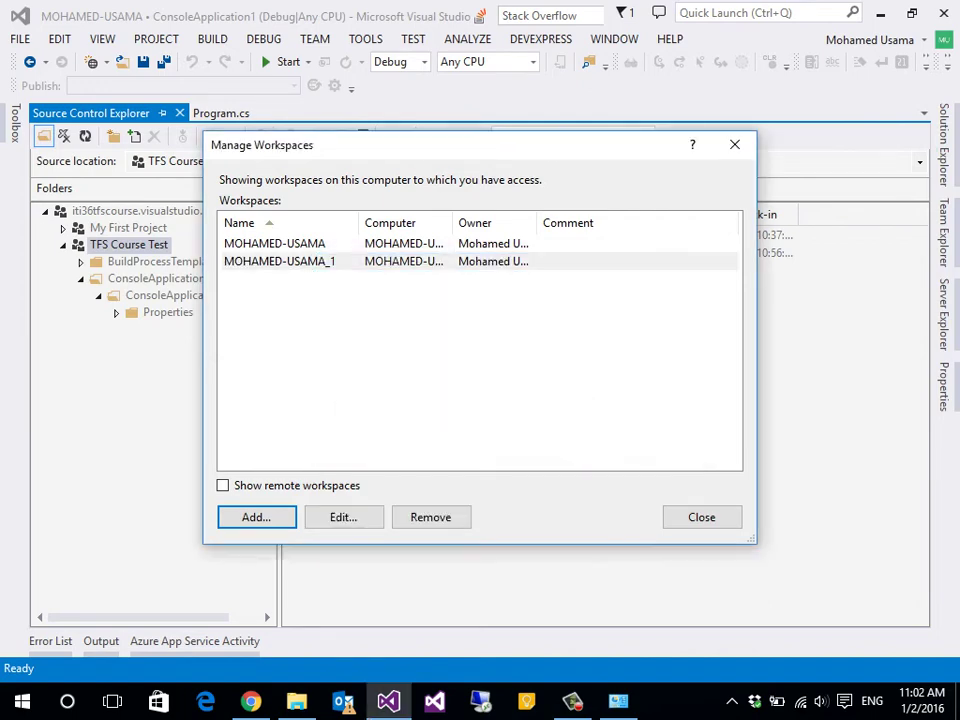
{"action": "left_click", "coordinate": [701, 517]}
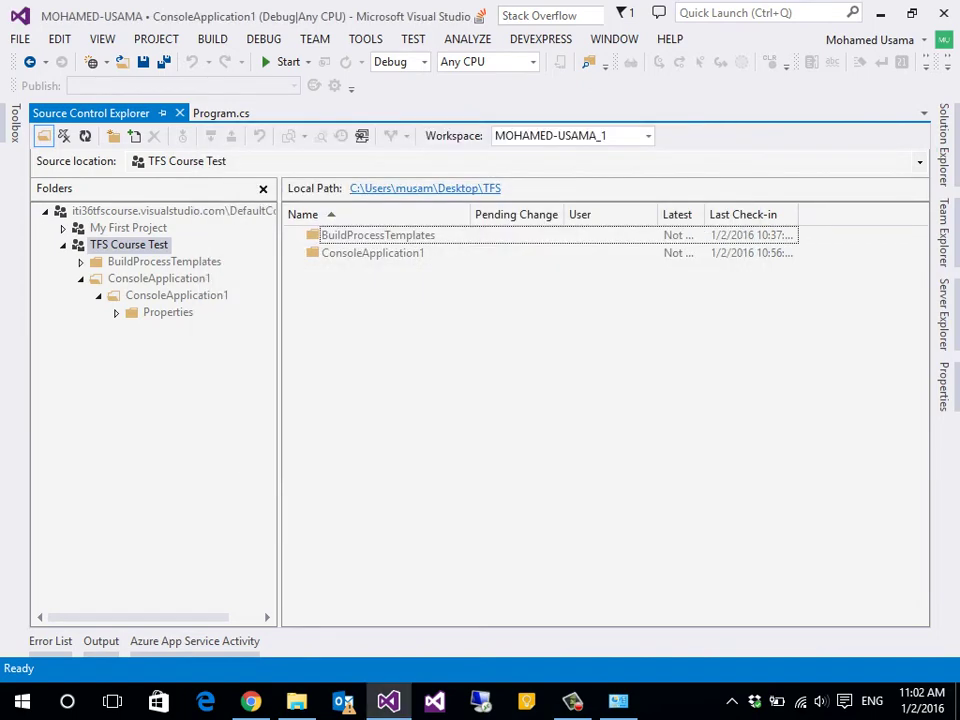
{"action": "key", "text": "super+d"}
- Open the Desktop TFS folder showing BuildProcessTemplates and ConsoleApplication1
{"action": "double_click", "coordinate": [36, 425]}
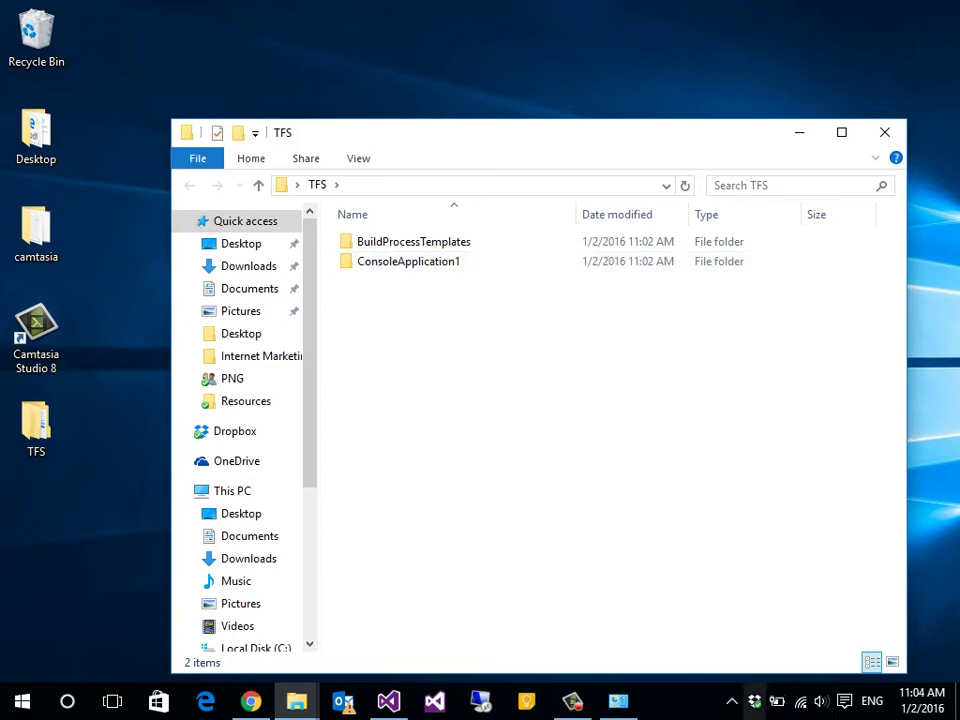
- Hide the remote connection window, bring Visual Studio forward and open Manage Workspaces
{"action": "left_click", "coordinate": [480, 700]}
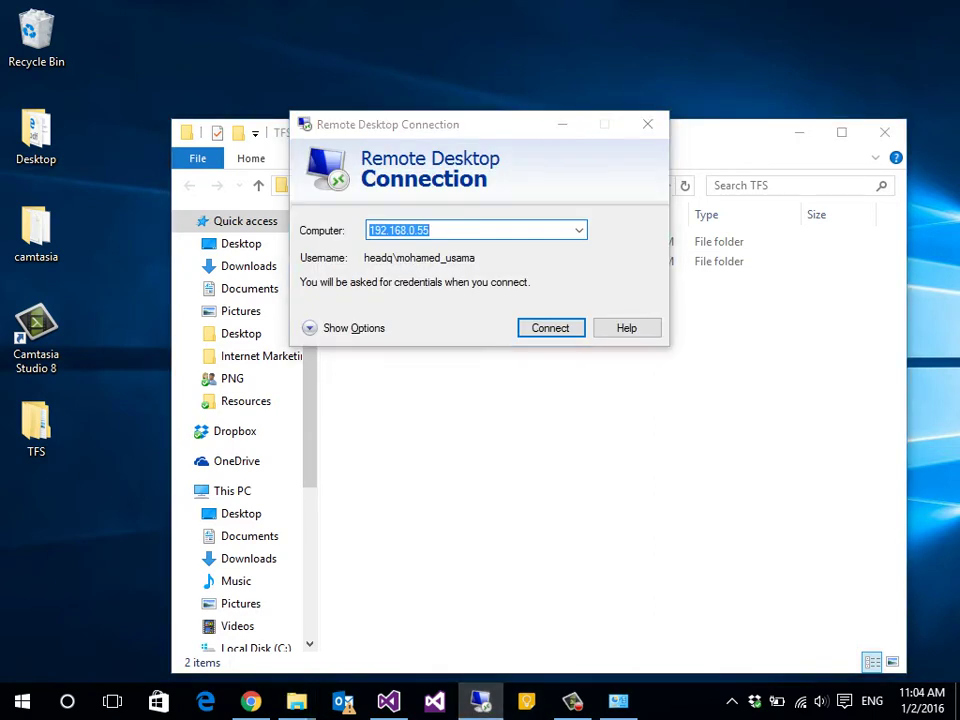
{"action": "left_click", "coordinate": [562, 124]}
{"action": "left_click", "coordinate": [480, 700]}
{"action": "left_click", "coordinate": [480, 700]}
{"action": "left_click", "coordinate": [388, 700]}
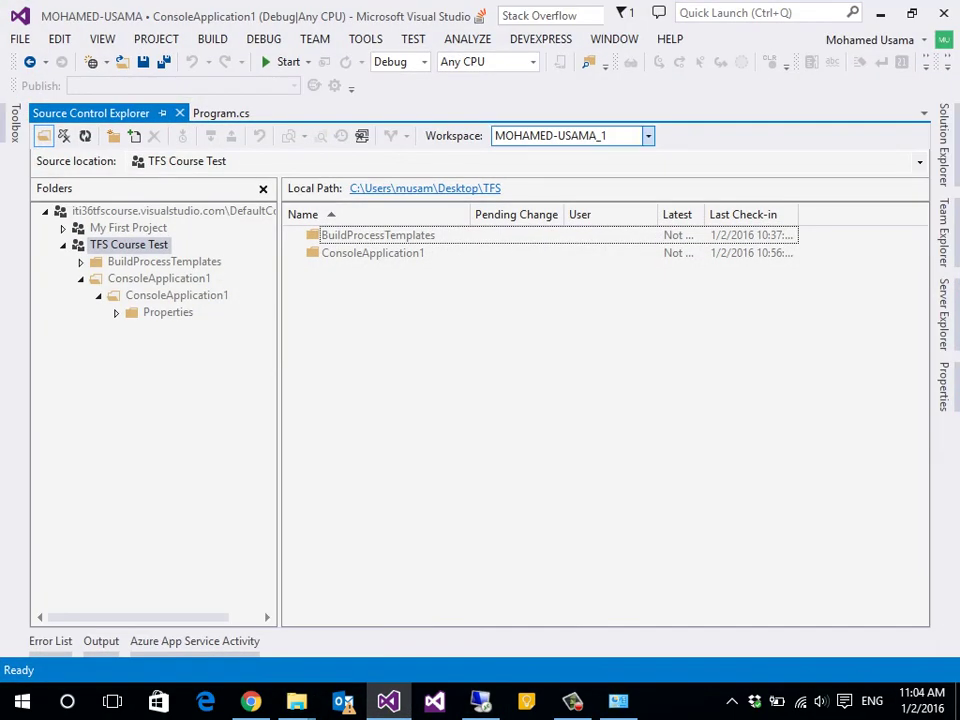
{"action": "left_click", "coordinate": [648, 135]}
{"action": "left_click", "coordinate": [533, 190]}
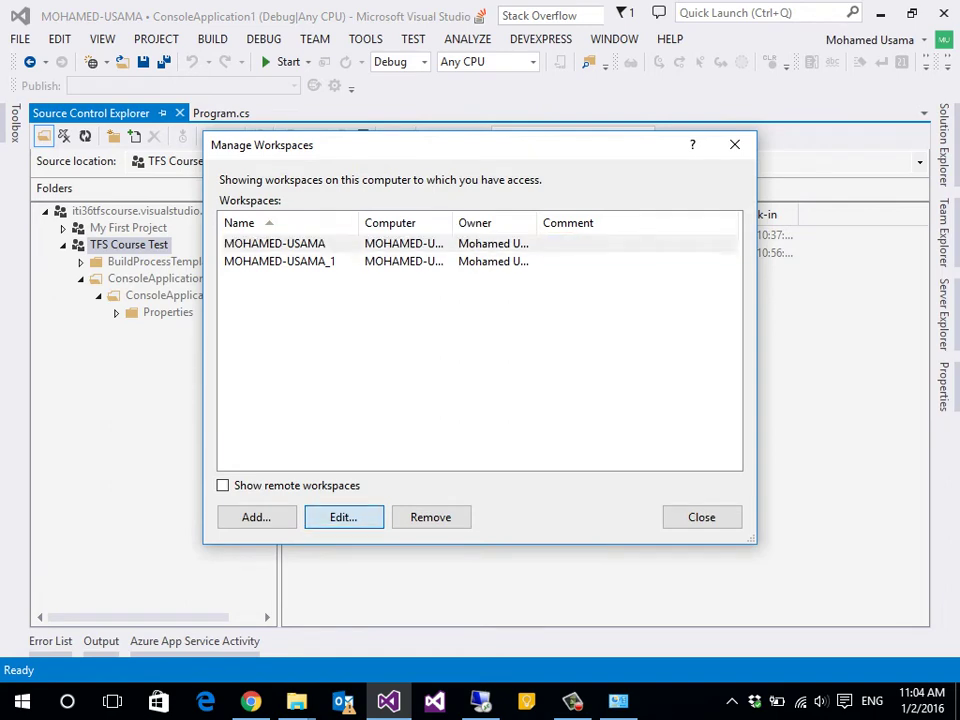
- Rename the second workspace to the user's name, leaving the first workspace unchanged
{"action": "key", "text": "Return"}
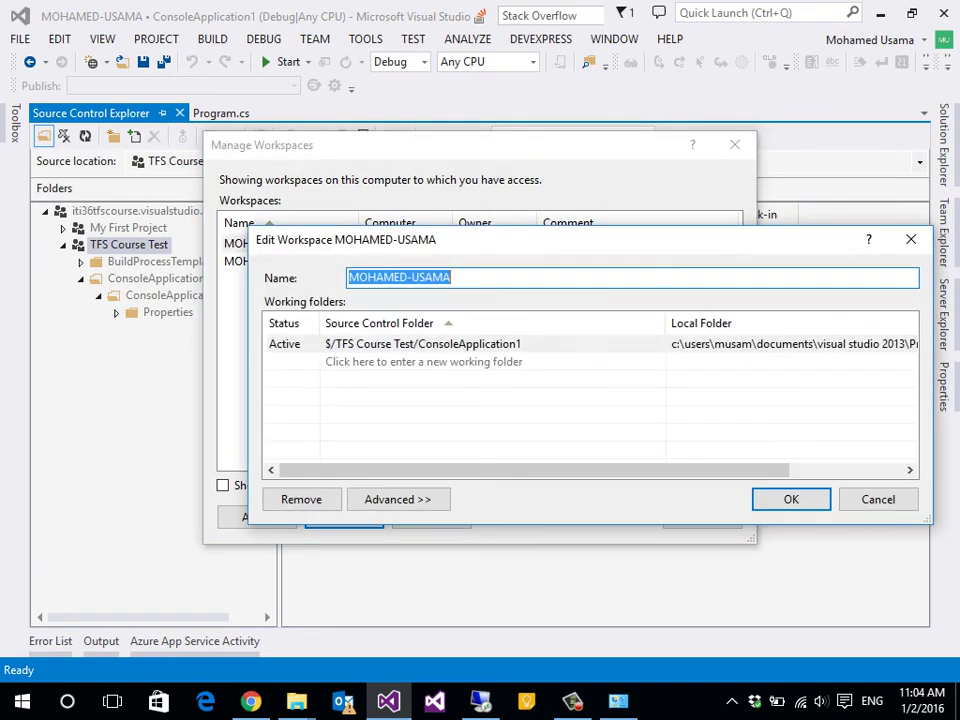
{"action": "left_click", "coordinate": [878, 499]}
{"action": "left_click", "coordinate": [280, 261]}
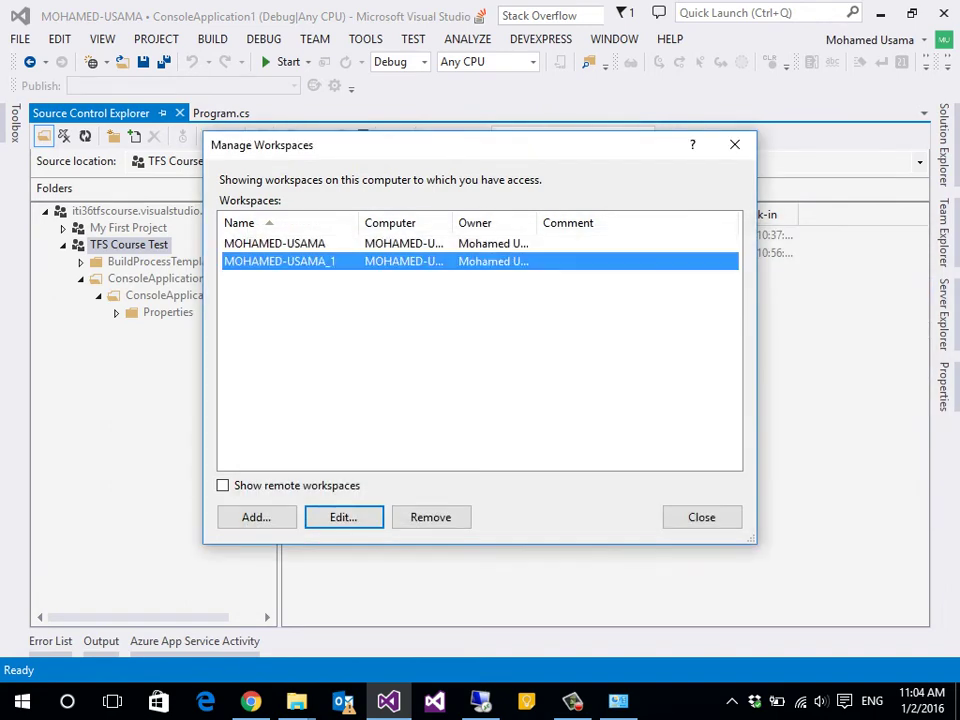
{"action": "key", "text": "Tab"}
{"action": "key", "text": "Return"}
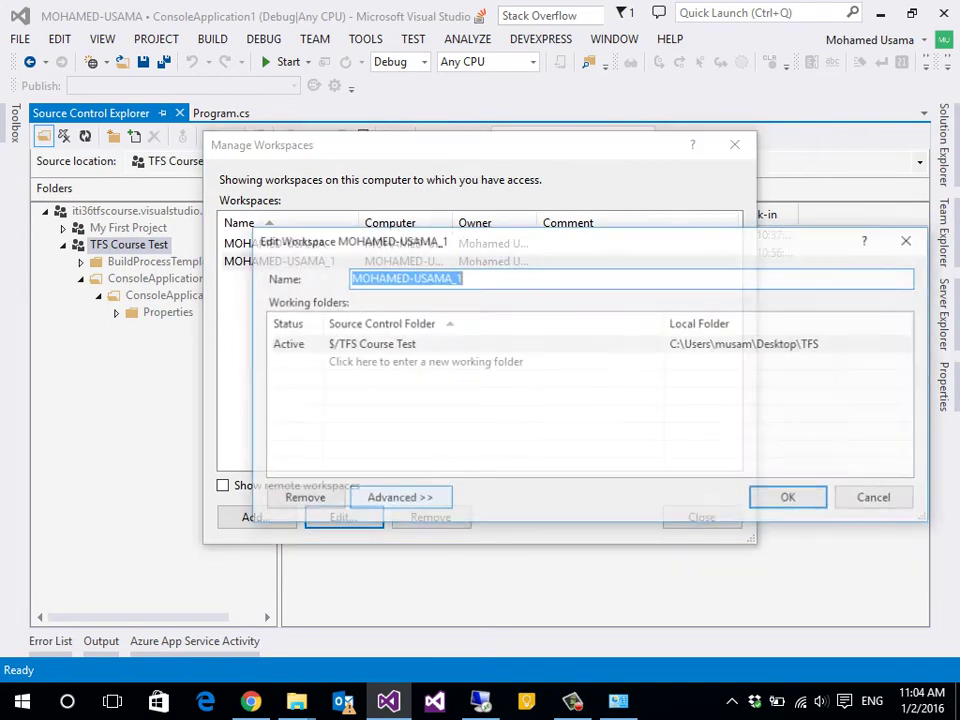
{"action": "type", "text": "Abanob"}
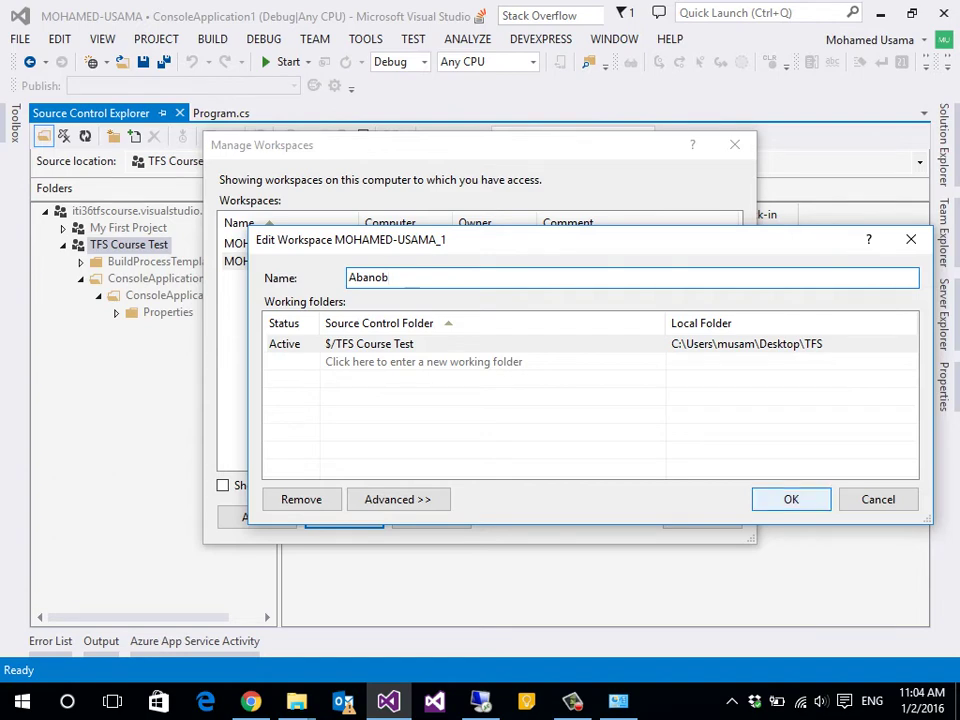
{"action": "key", "text": "Return"}
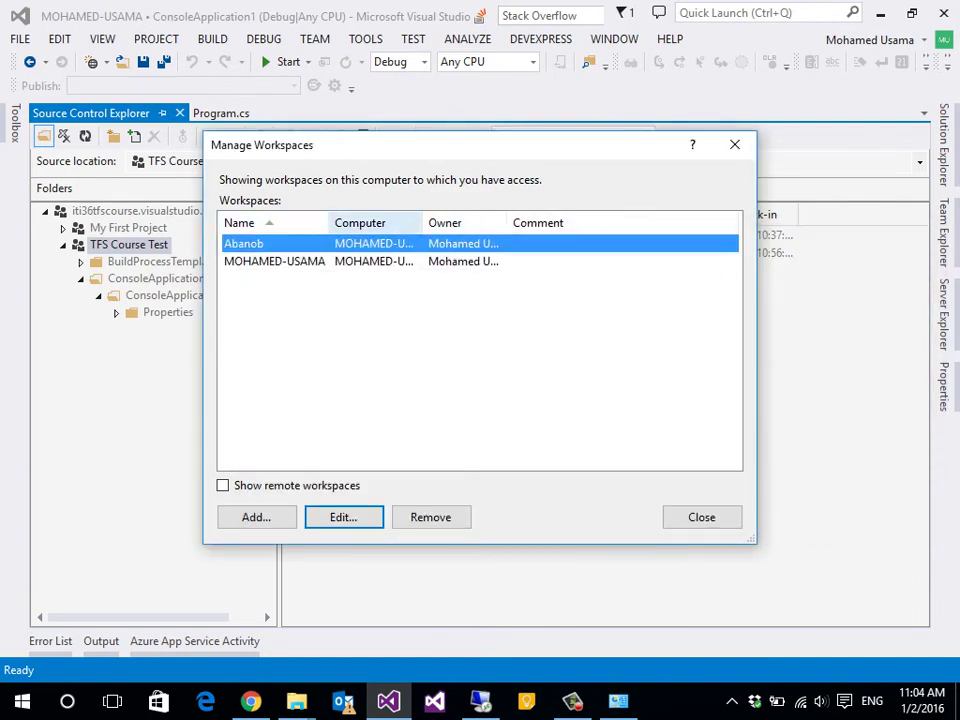
- Widen the Computer and Owner columns to show full names, then close Manage Workspaces
{"action": "left_click_drag", "start_coordinate": [422, 223], "coordinate": [333, 223]}
{"action": "left_click_drag", "start_coordinate": [417, 223], "coordinate": [349, 223]}
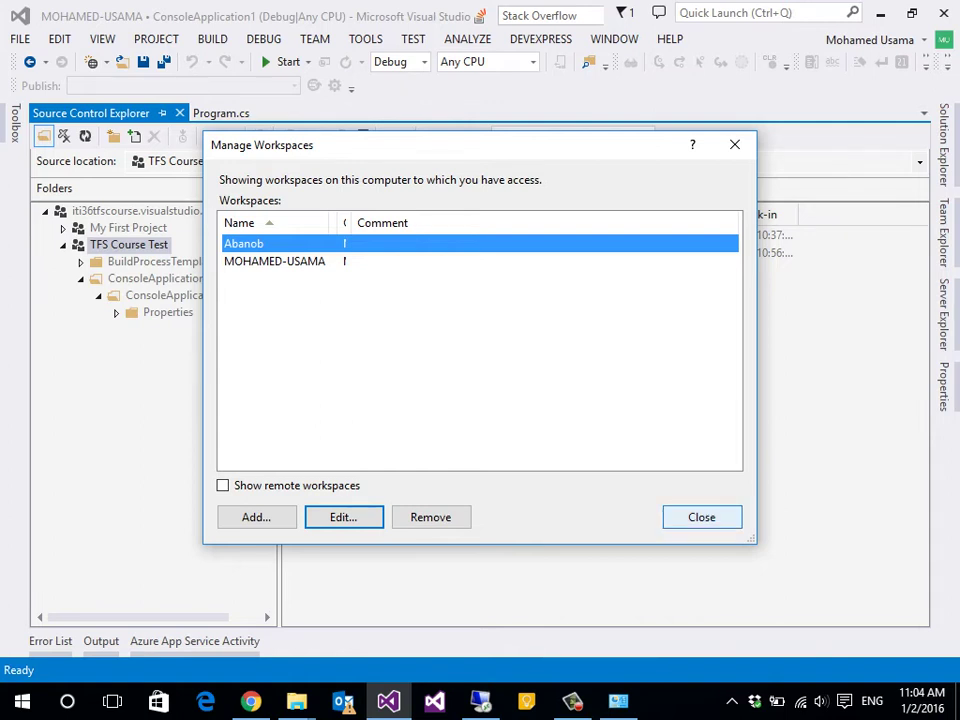
{"action": "left_click", "coordinate": [701, 517]}
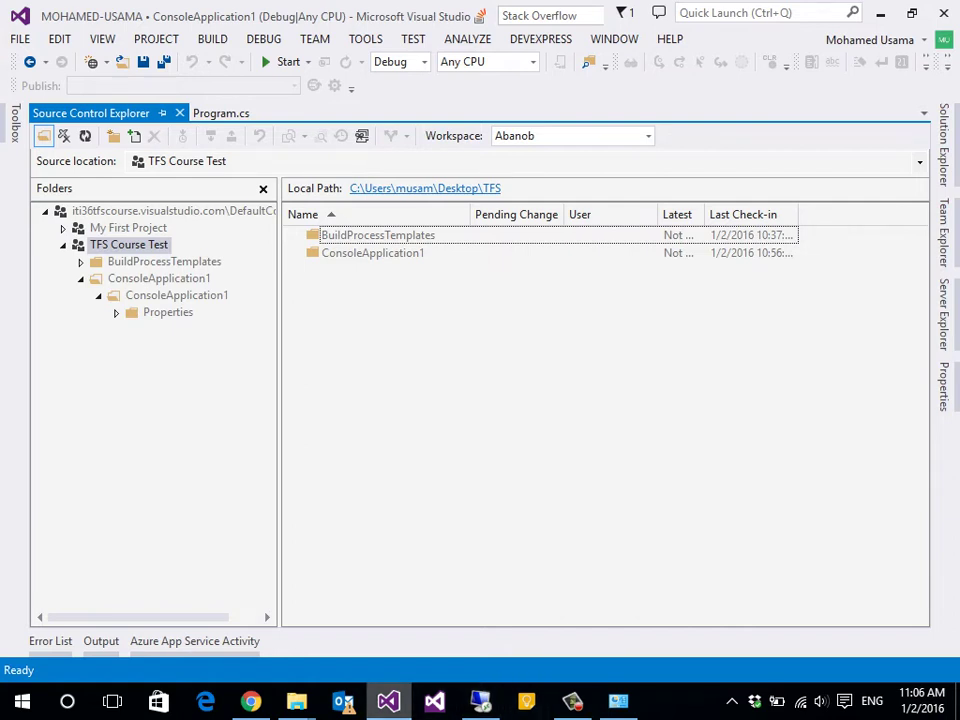
- Show Solution Explorer, then switch to File Explorer on the Desktop\TFS folder
{"action": "mouse_move", "coordinate": [388, 700]}
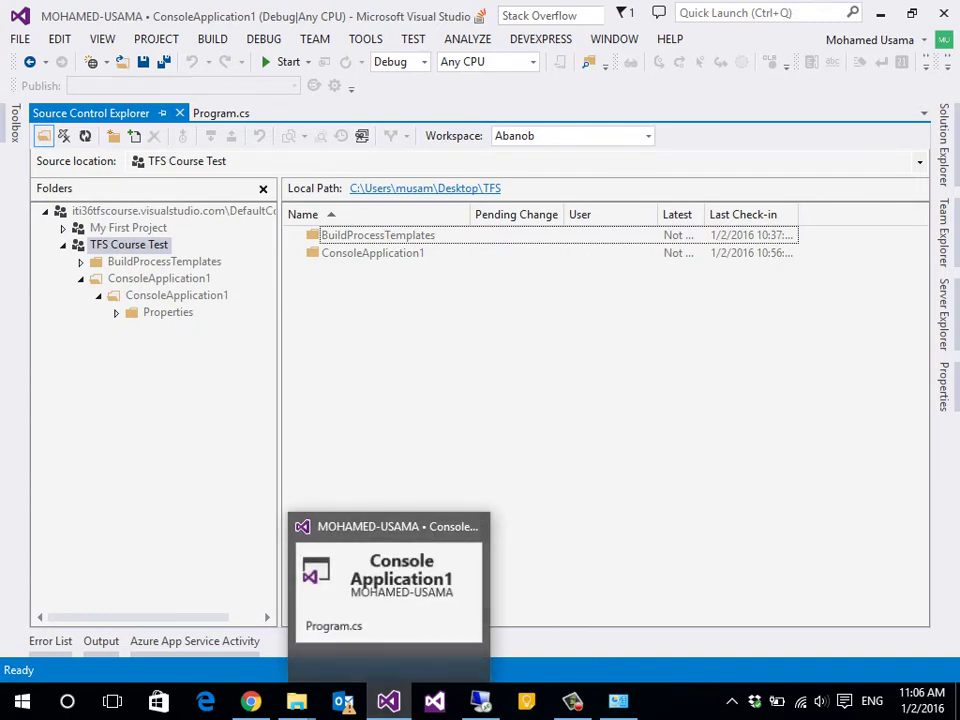
{"action": "left_click", "coordinate": [943, 140]}
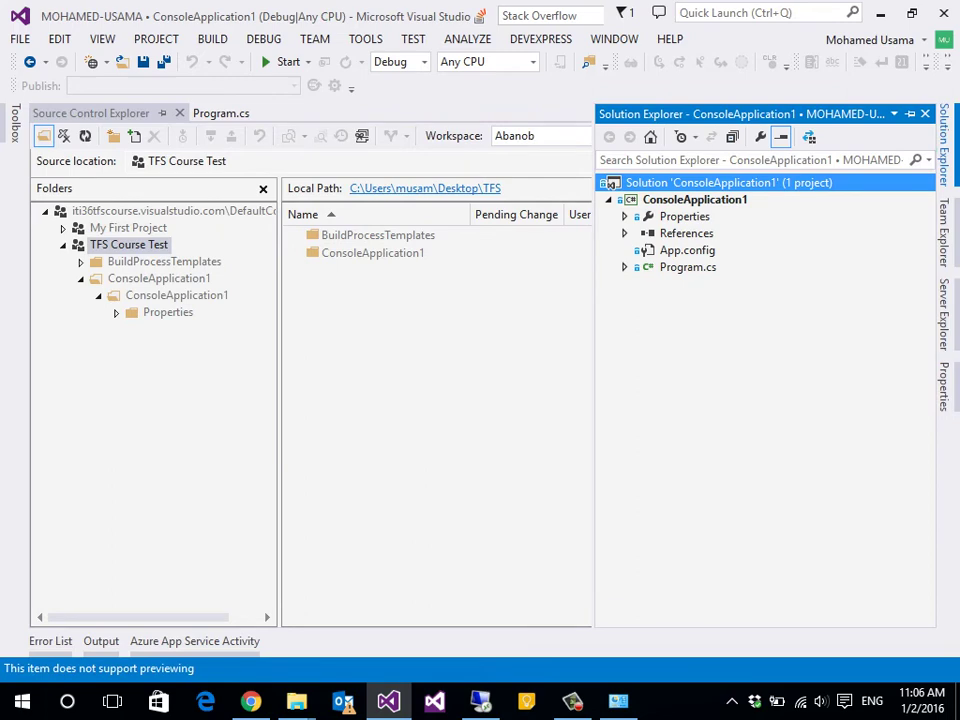
{"action": "left_click", "coordinate": [943, 13]}
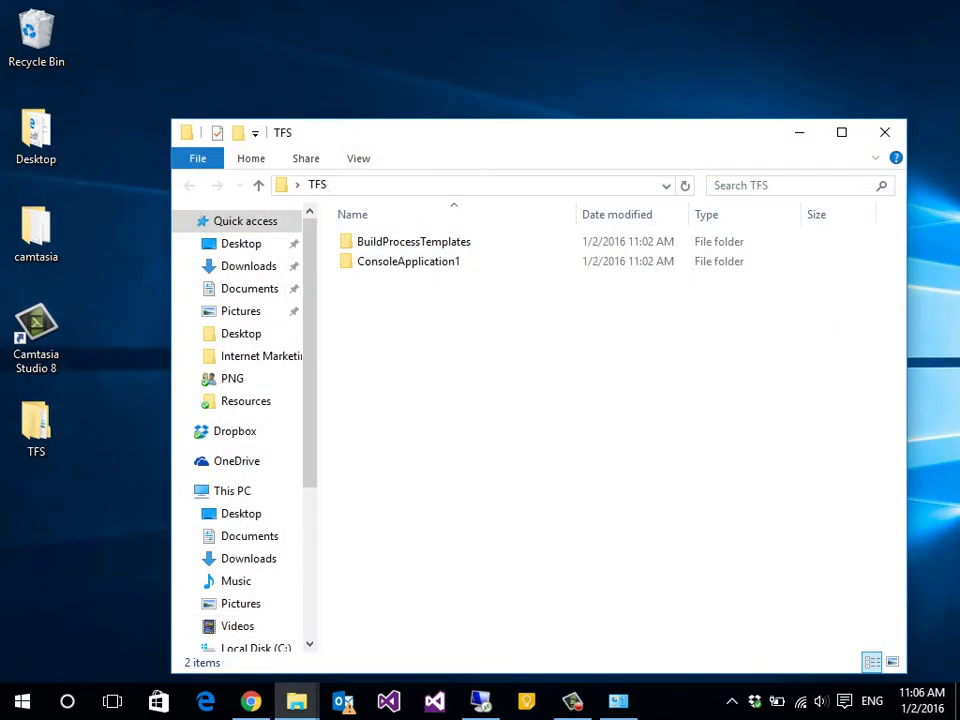
- Open ConsoleApplication1.sln from the TFS workspace folder with Visual Studio 2013
{"action": "double_click", "coordinate": [408, 261]}
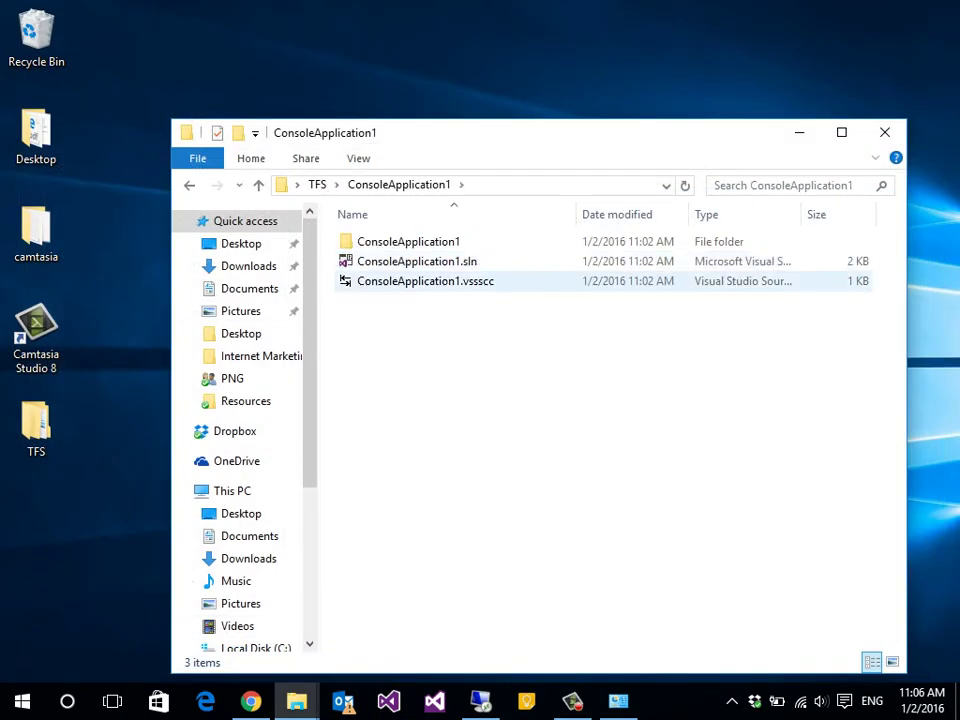
{"action": "left_click", "coordinate": [417, 261]}
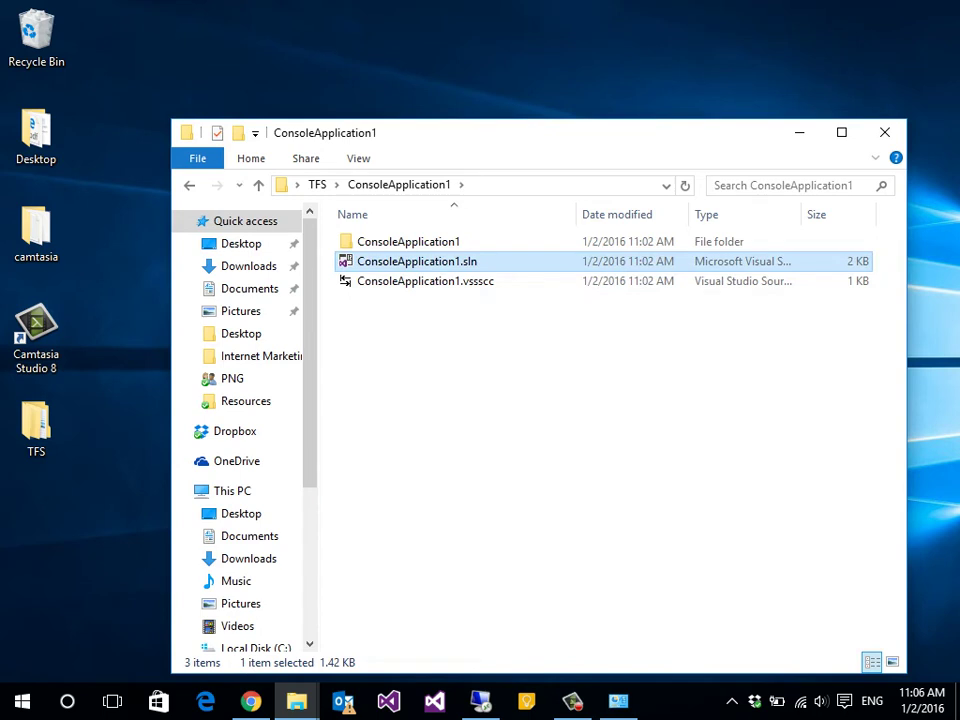
{"action": "key", "text": "Return"}
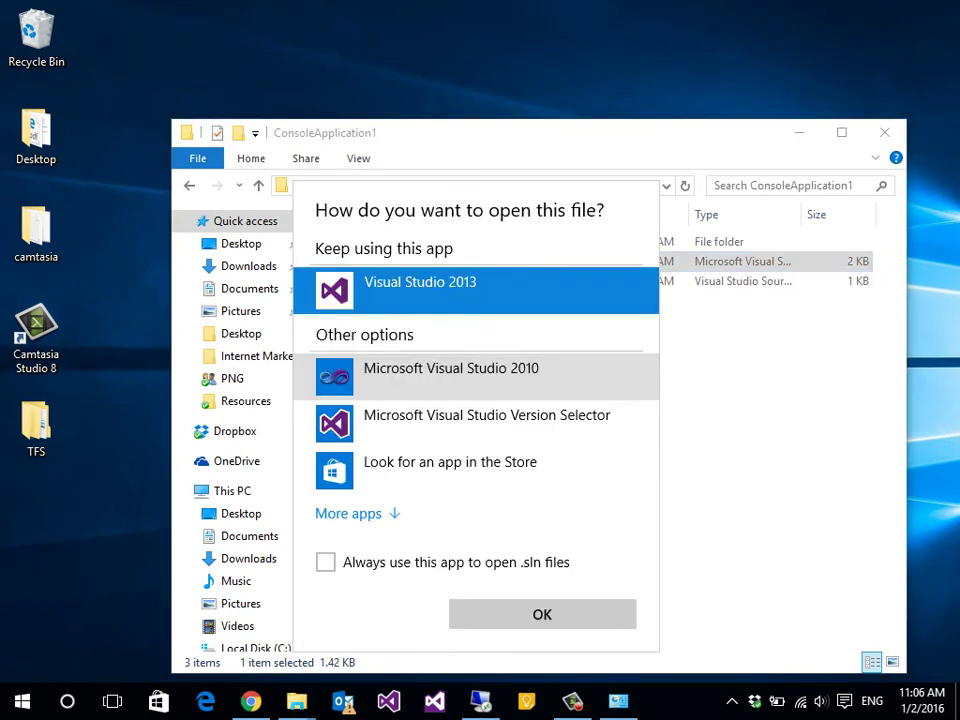
{"action": "key", "text": "Return"}
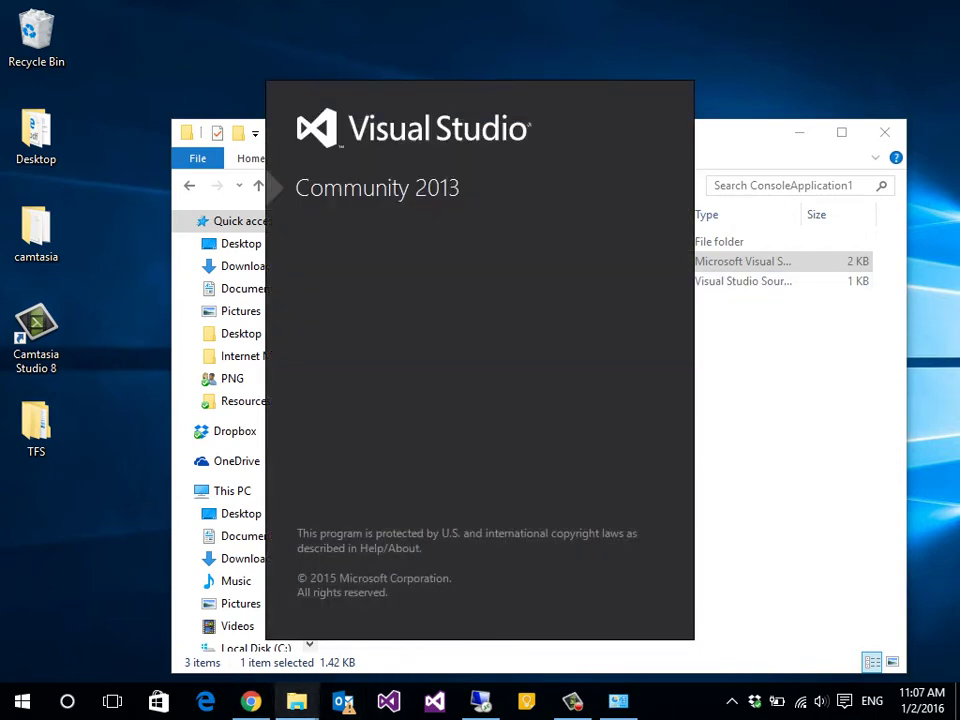
- Open ConsoleApplication1.sln from Documents\Visual Studio 2013\Projects\ConsoleApplication1 as well
{"action": "mouse_move", "coordinate": [296, 701]}
{"action": "left_click", "coordinate": [208, 600]}
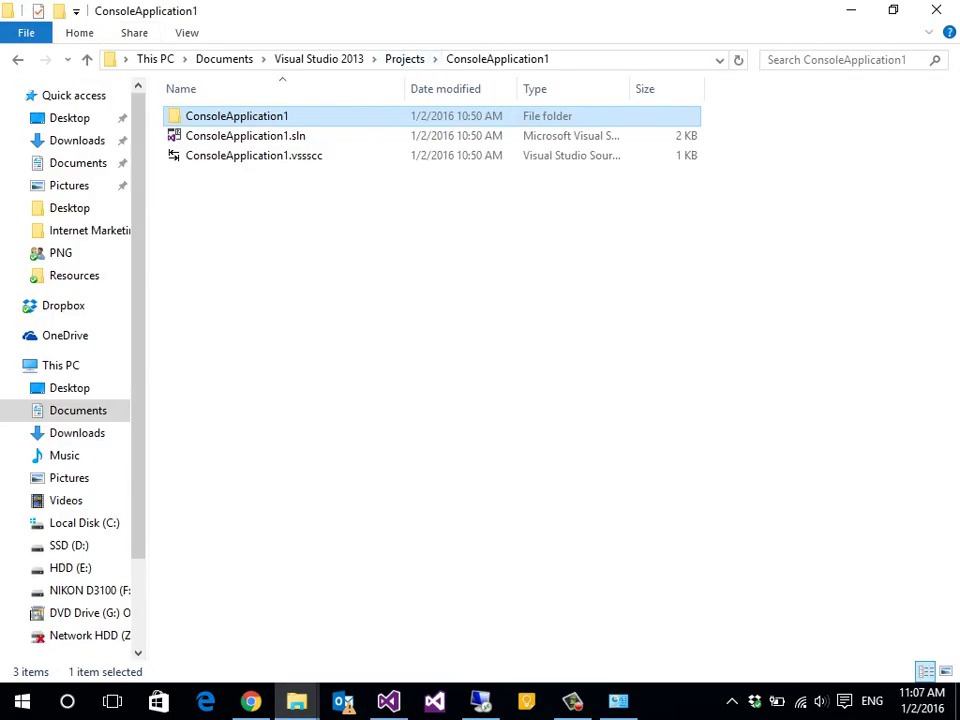
{"action": "left_click", "coordinate": [405, 58]}
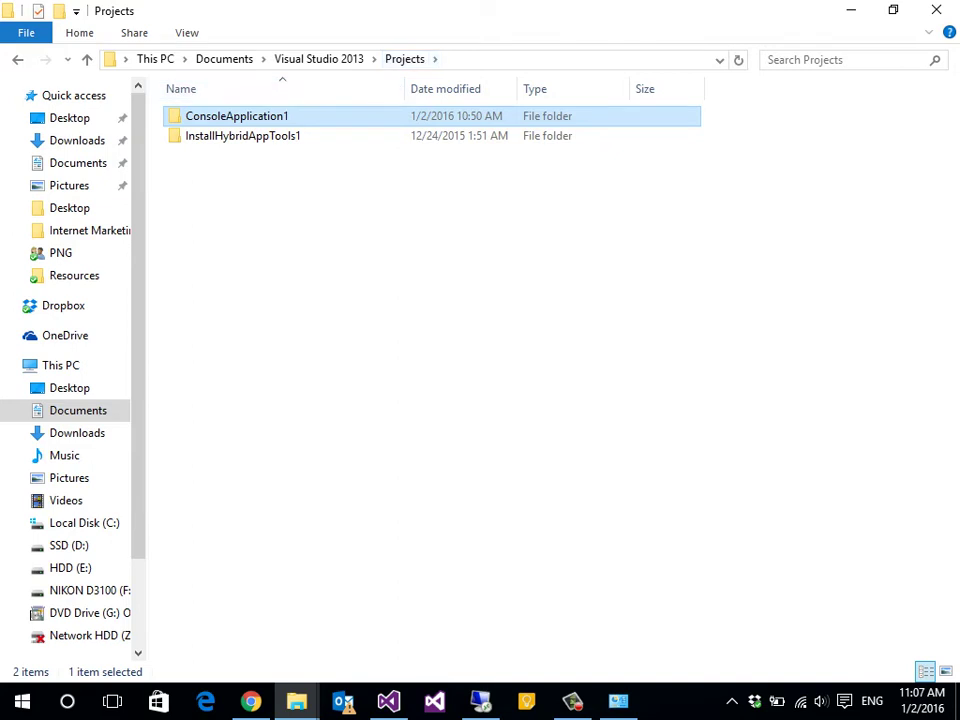
{"action": "key", "text": "Return"}
{"action": "key", "text": "Down"}
{"action": "key", "text": "Return"}
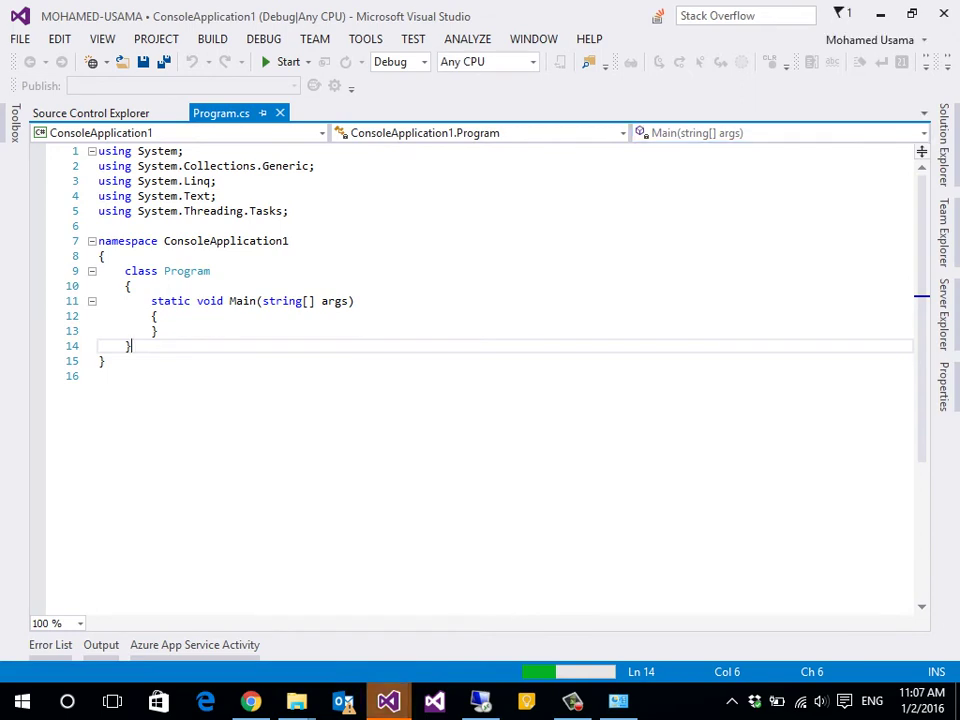
- Show Solution Explorer with the ConsoleApplication1 solution selected and widen the panel
{"action": "key", "text": "ctrl+alt+l"}
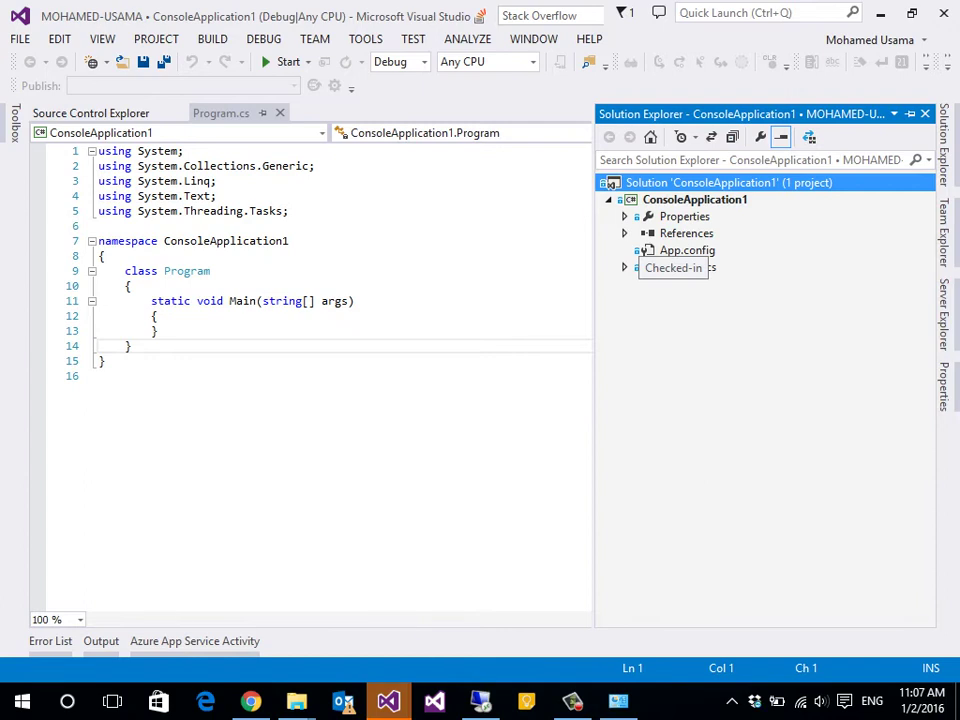
{"action": "mouse_move", "coordinate": [388, 701]}
{"action": "left_click", "coordinate": [611, 184]}
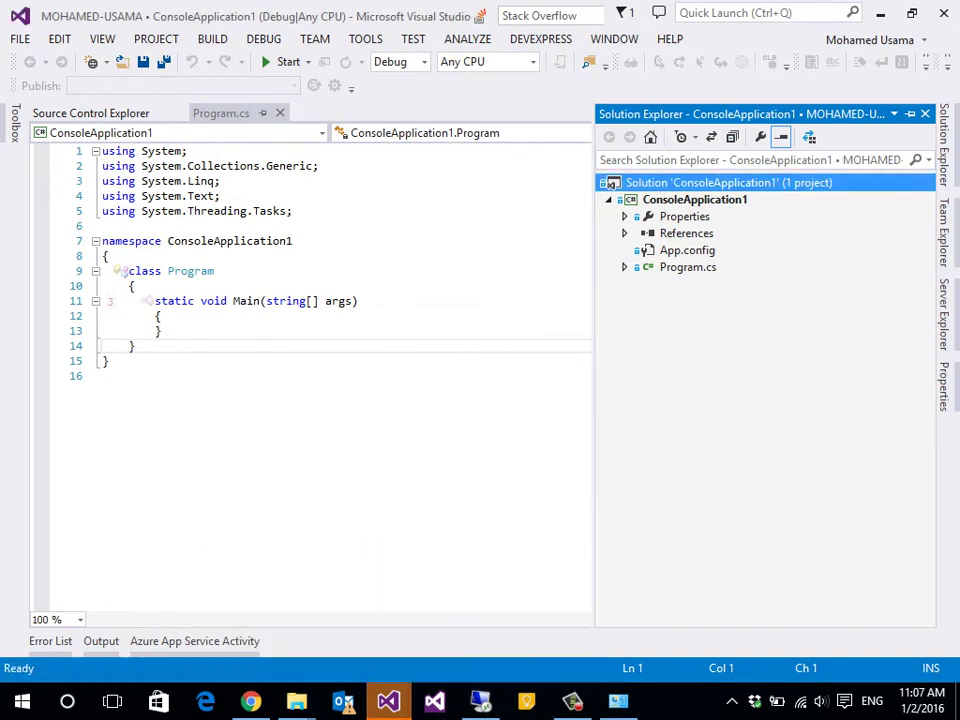
{"action": "mouse_move", "coordinate": [943, 145]}
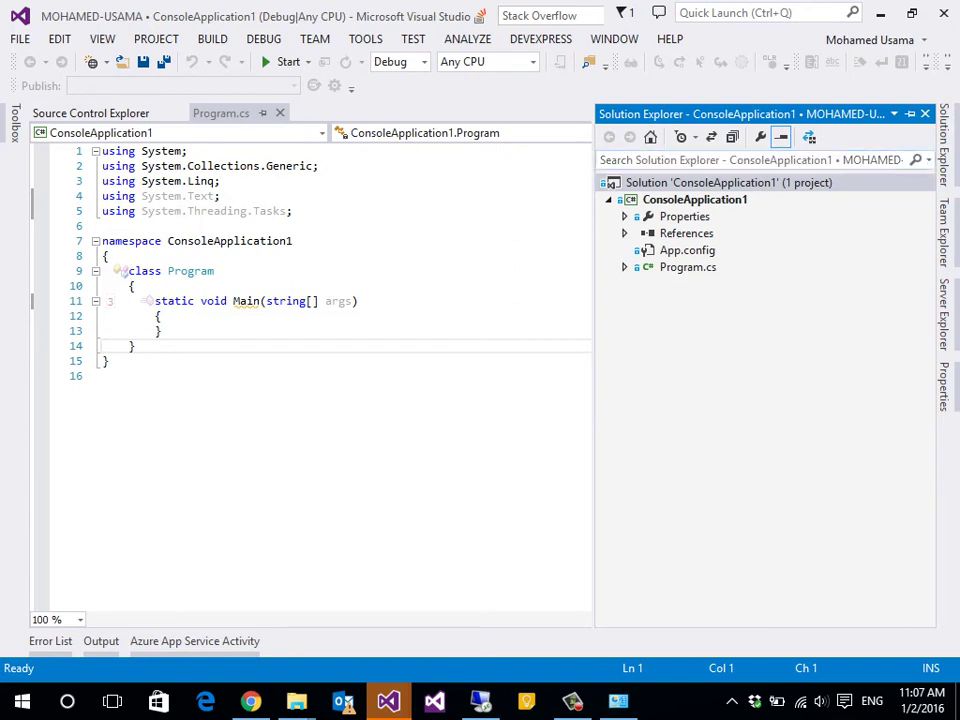
{"action": "left_click_drag", "start_coordinate": [595, 370], "coordinate": [457, 370]}
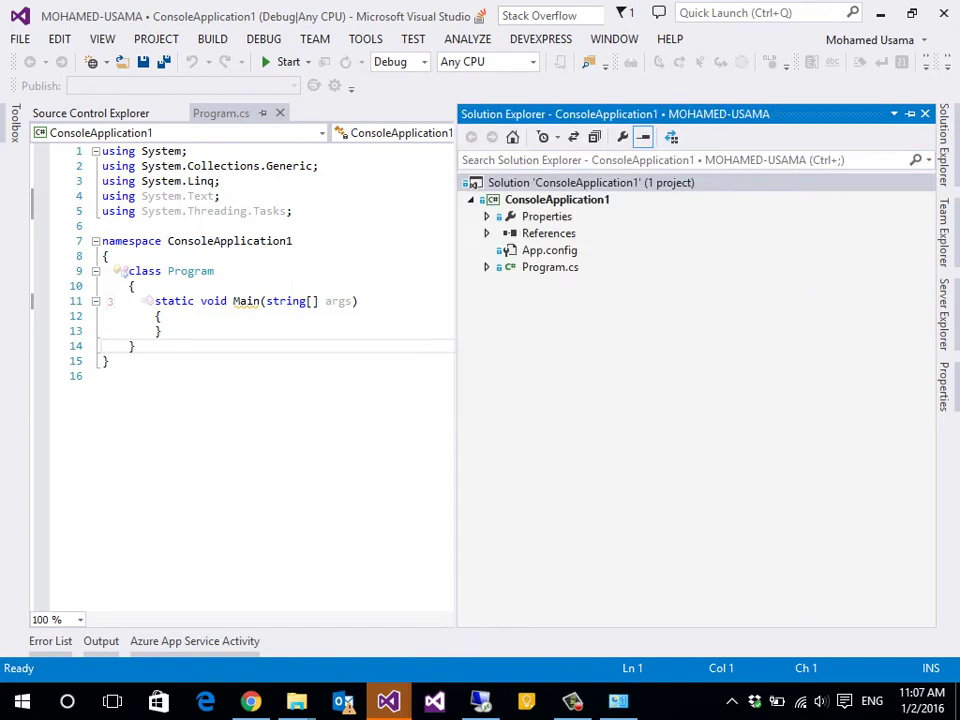
- In the other Visual Studio instance, widen Solution Explorer and open Program.cs
{"action": "mouse_move", "coordinate": [388, 701]}
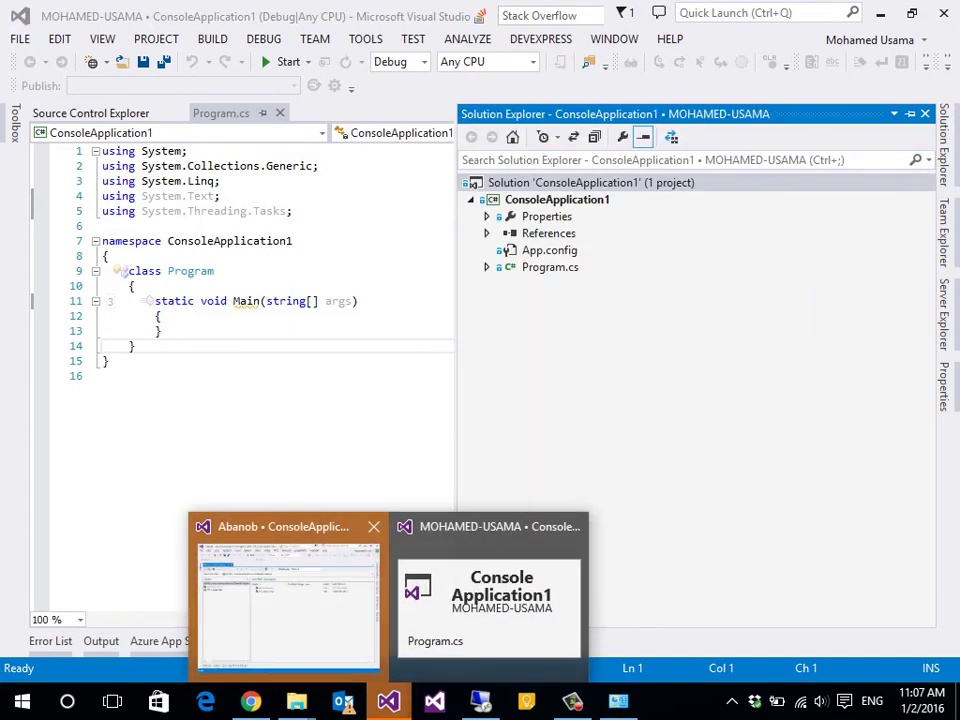
{"action": "left_click", "coordinate": [290, 527]}
{"action": "key", "text": "ctrl+alt+l"}
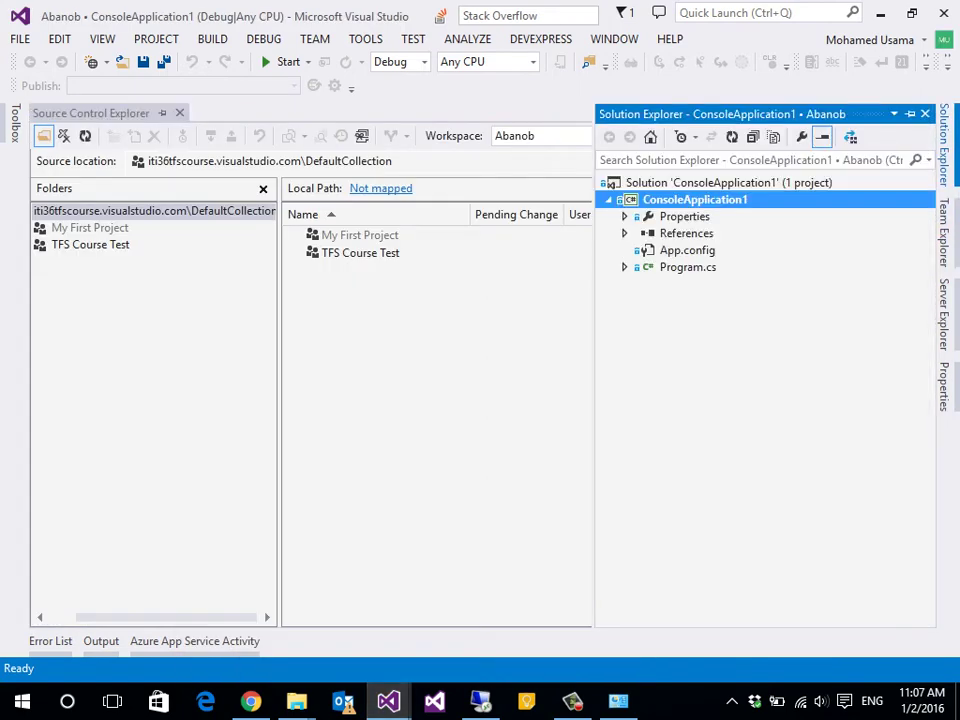
{"action": "left_click_drag", "start_coordinate": [595, 400], "coordinate": [518, 400]}
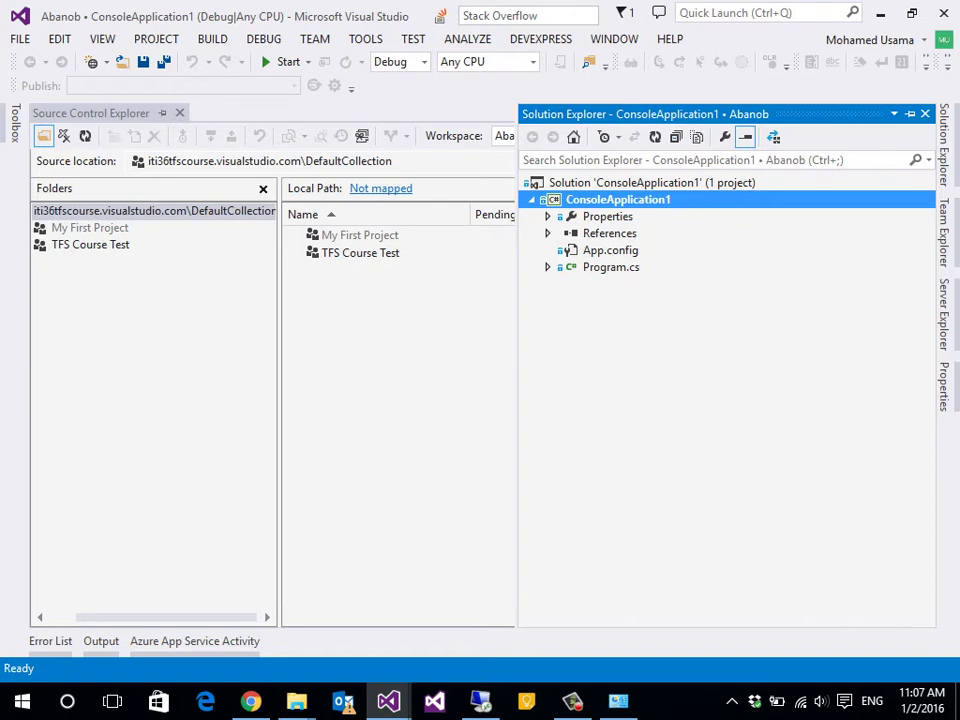
{"action": "double_click", "coordinate": [611, 267]}
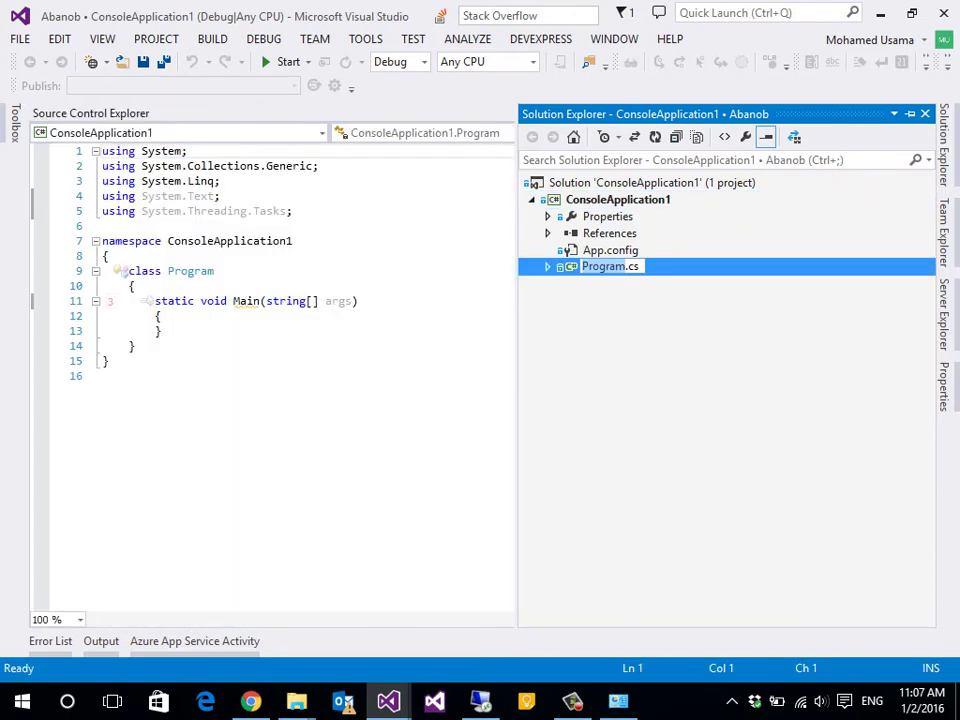
- Insert a new empty line inside Main's braces in Program.cs
{"action": "left_click", "coordinate": [181, 301]}
{"action": "left_click", "coordinate": [161, 316]}
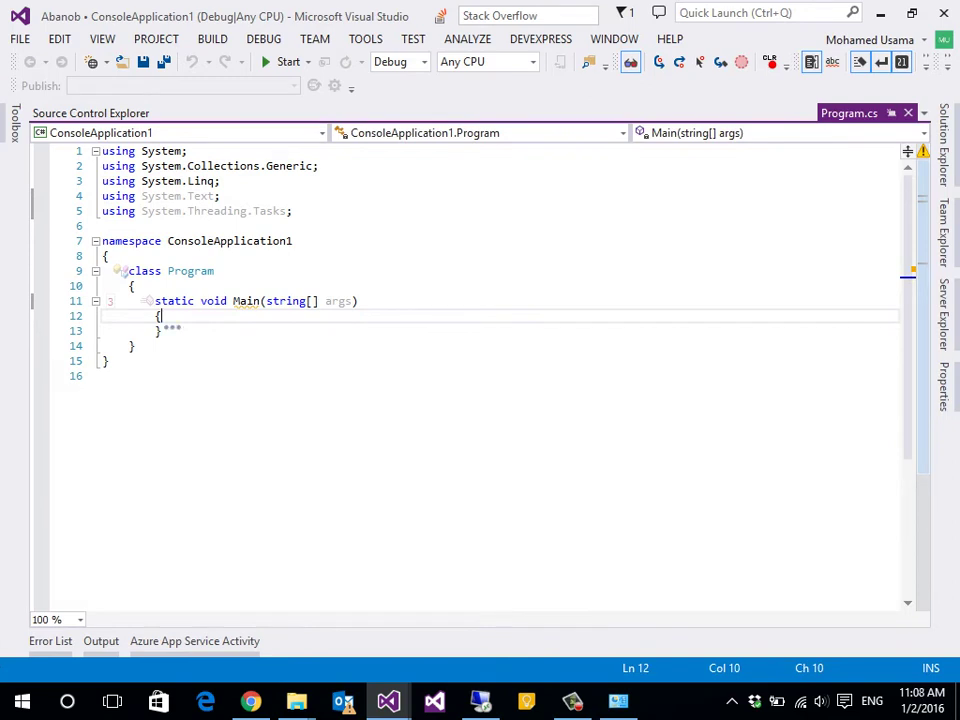
{"action": "key", "text": "Return"}
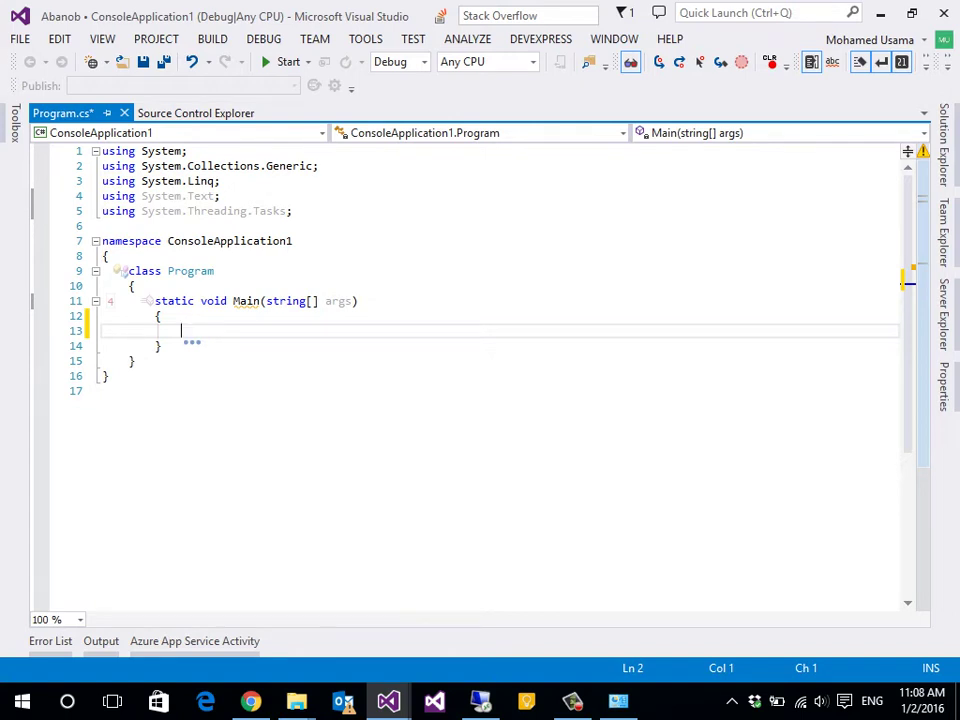
{"action": "key", "text": "ctrl+alt+l"}
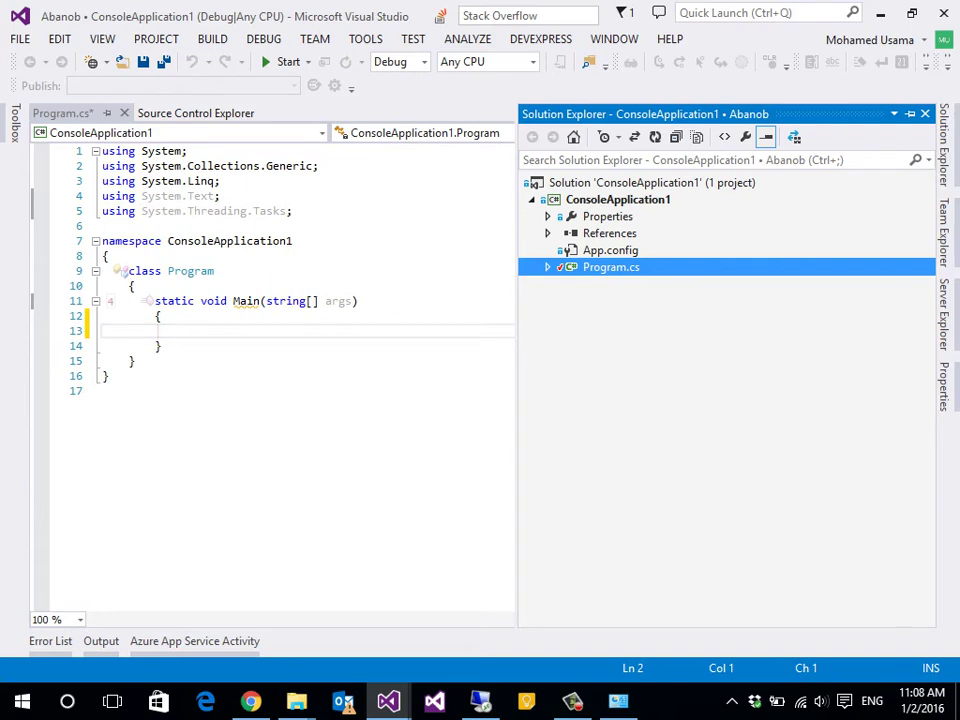
{"action": "key", "text": "Escape"}
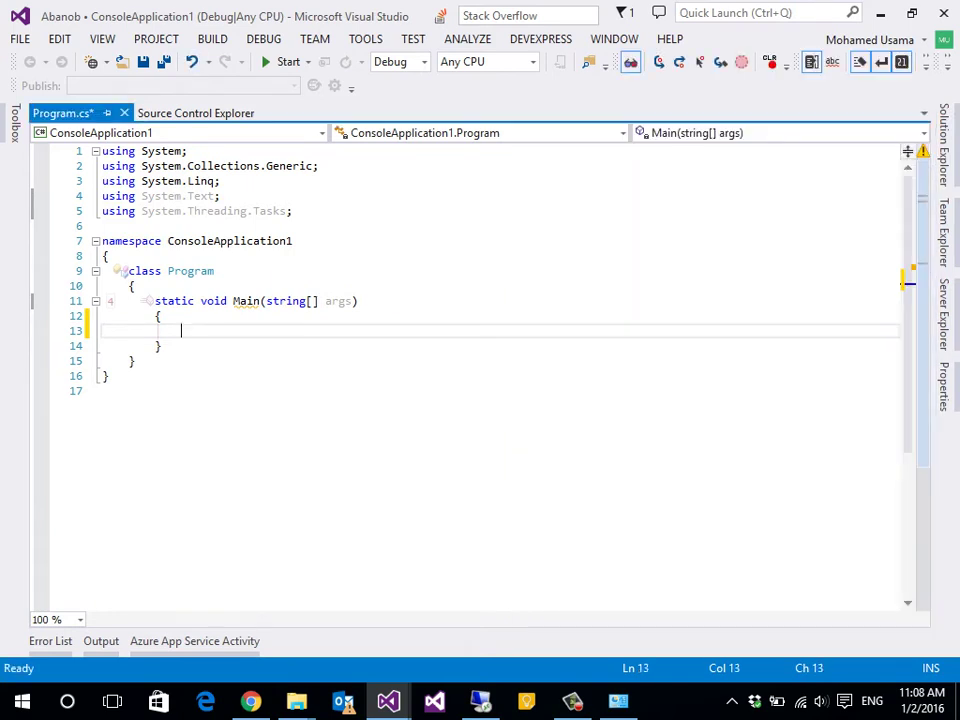
- Write Console.Write(""); inside Main using IntelliSense and save Program.cs
{"action": "type", "text": "conso"}
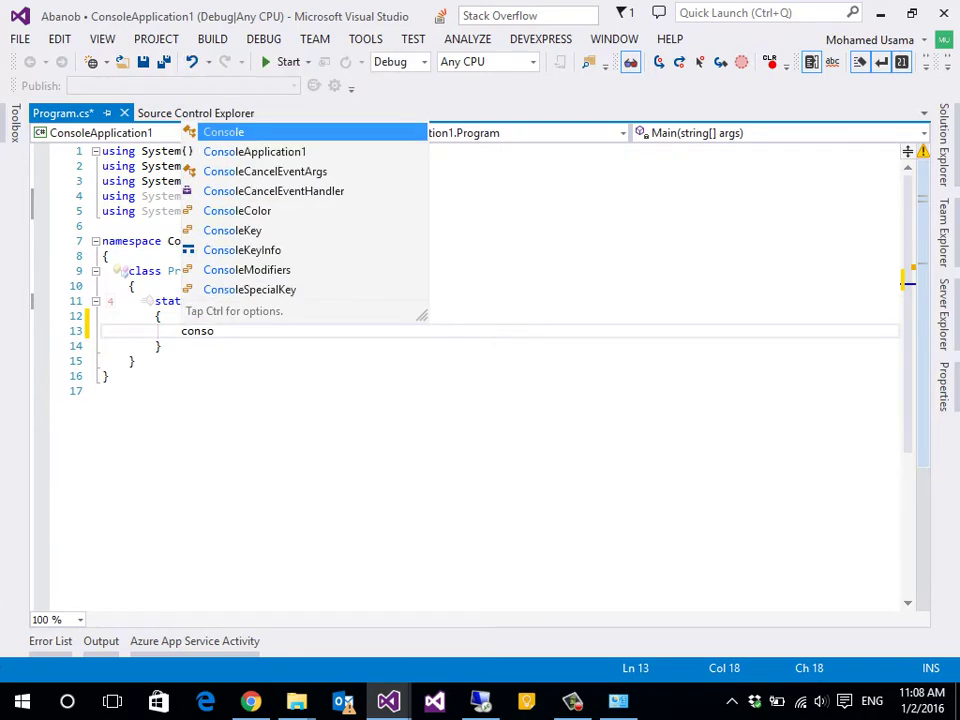
{"action": "key", "text": "Tab"}
{"action": "type", "text": ".wr"}
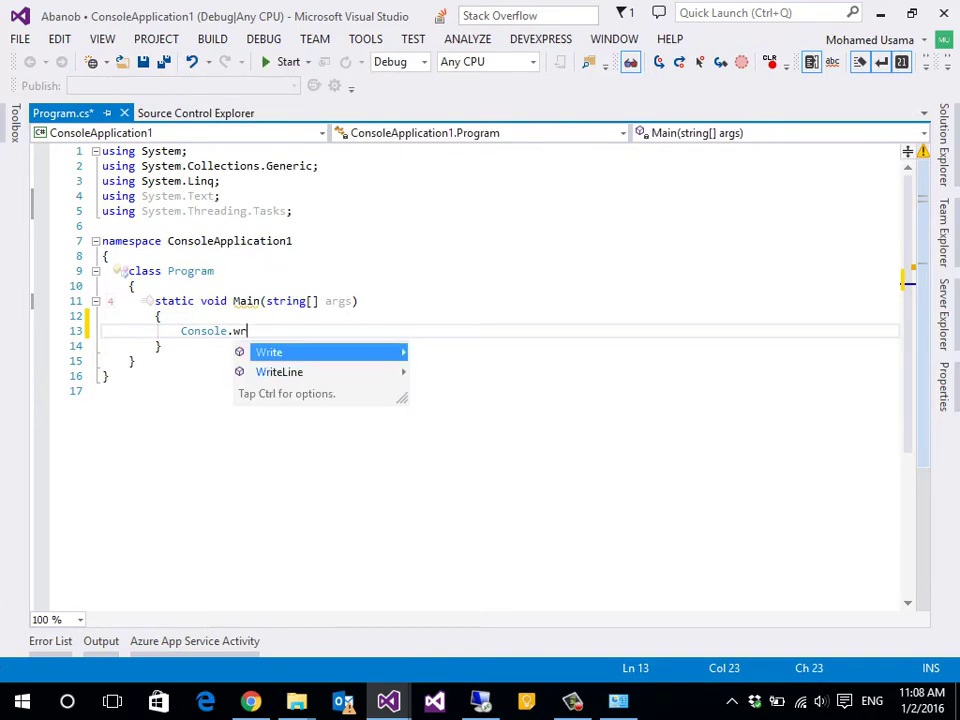
{"action": "key", "text": "Tab"}
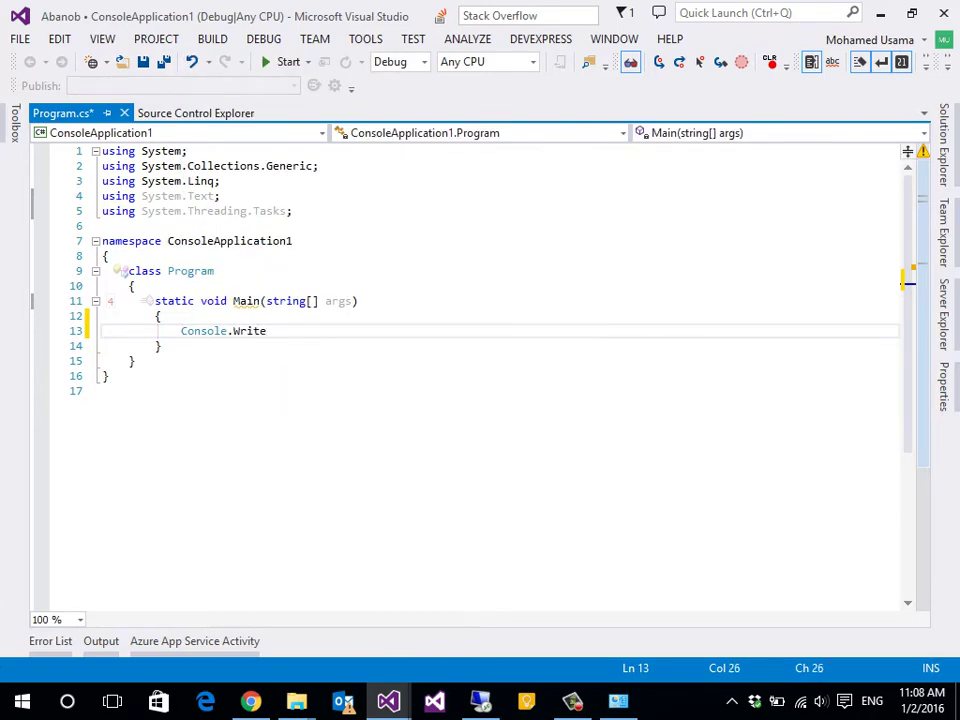
{"action": "type", "text": "("}
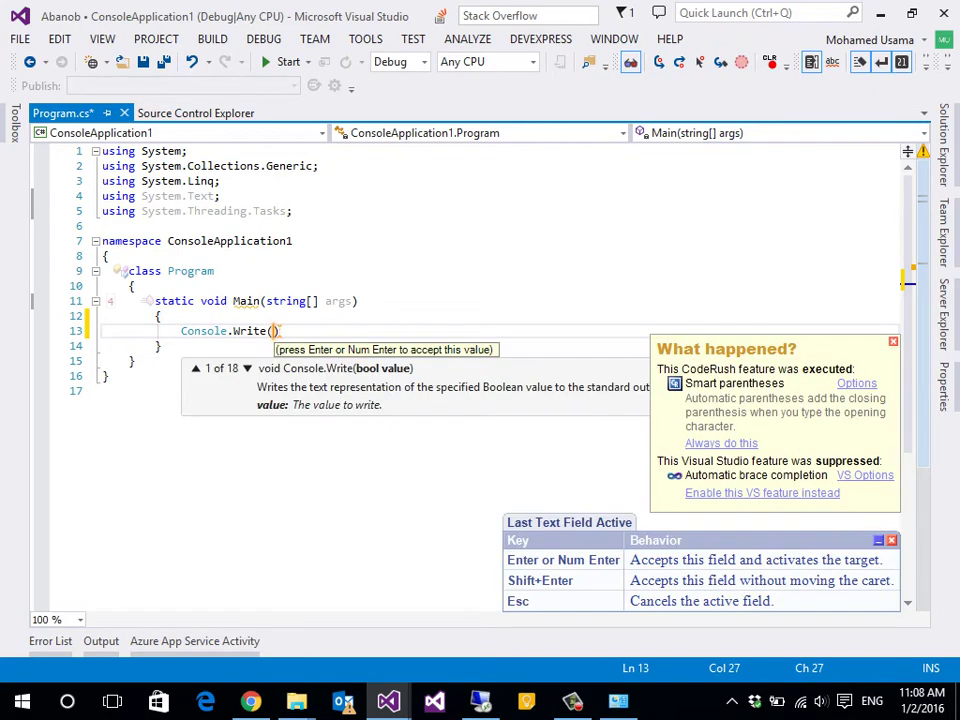
{"action": "type", "text": "\"\")"}
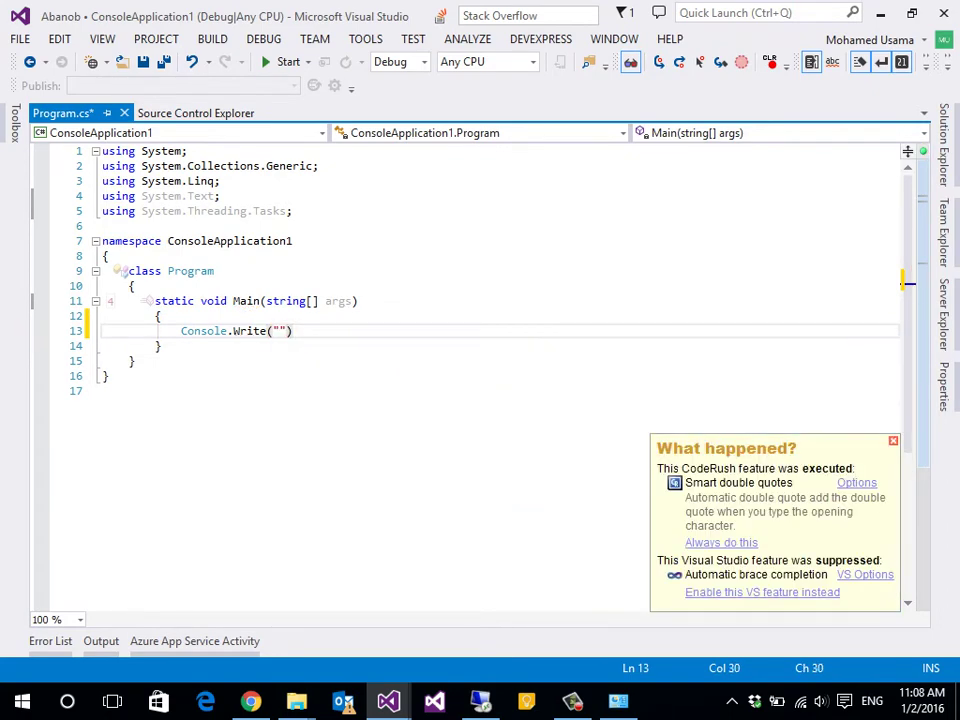
{"action": "type", "text": ";"}
{"action": "key", "text": "ctrl+s"}
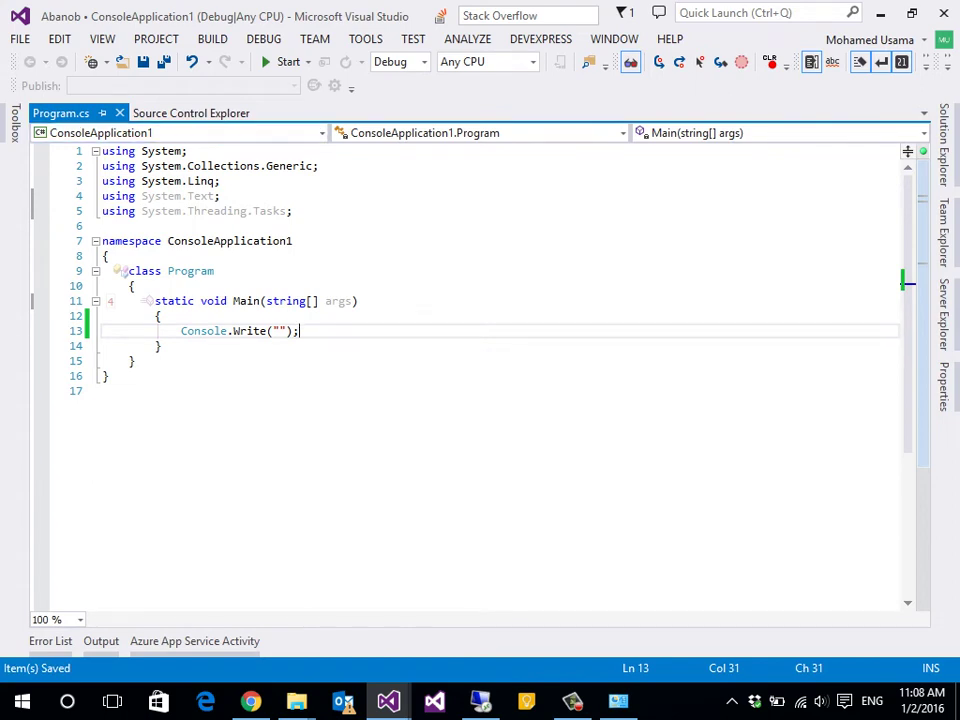
{"action": "key", "text": "ctrl+alt+l"}
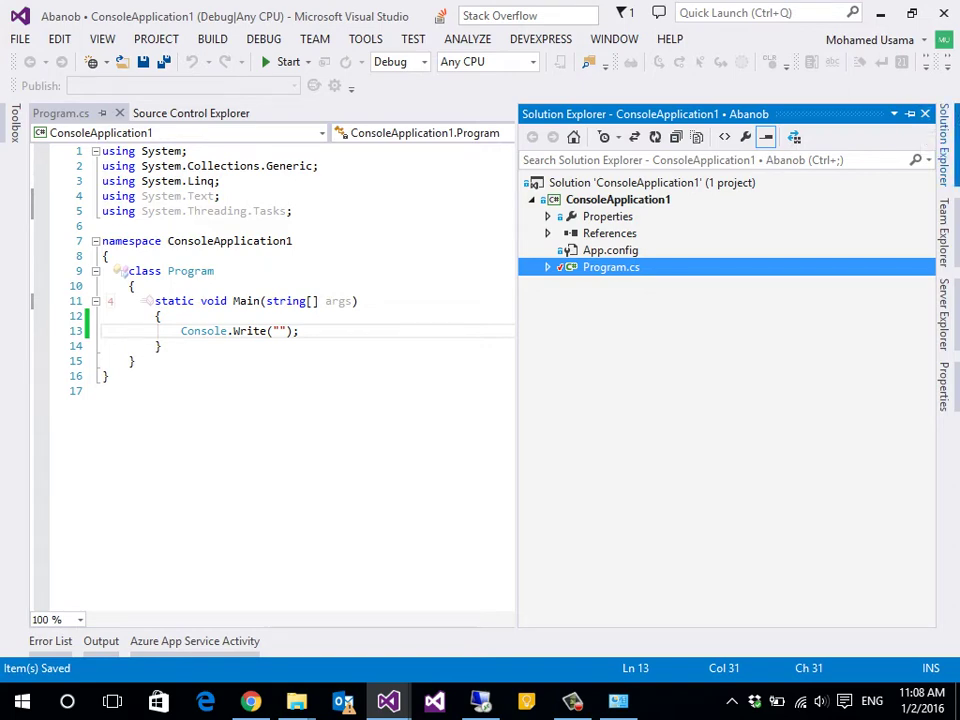
{"action": "mouse_move", "coordinate": [388, 700]}
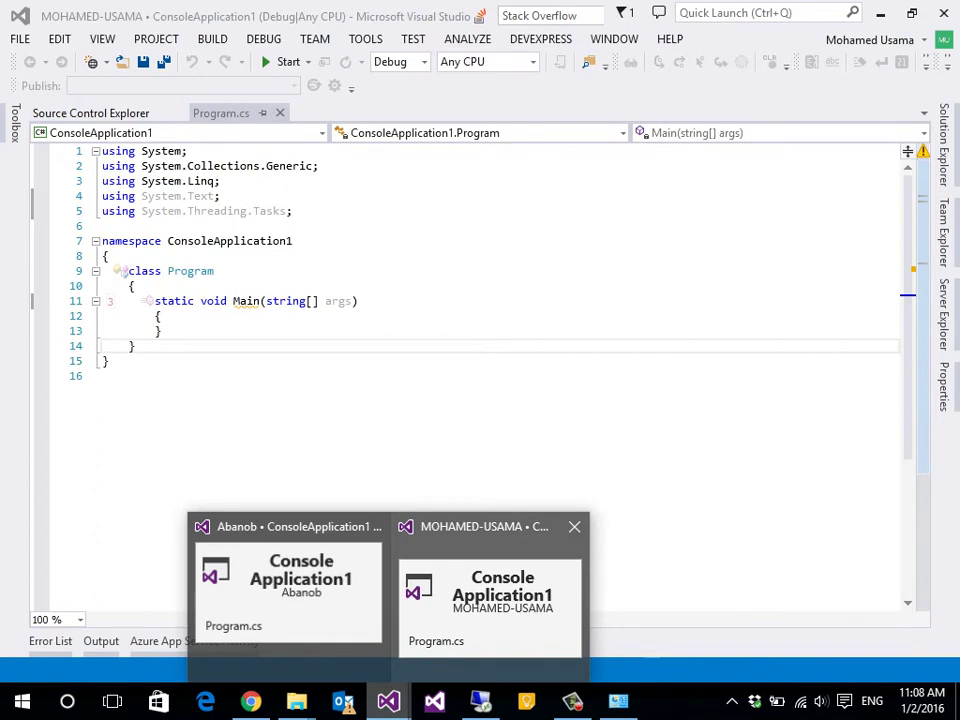
- Switch between the two Visual Studio windows, ending on the other workspace's window
{"action": "left_click", "coordinate": [490, 600]}
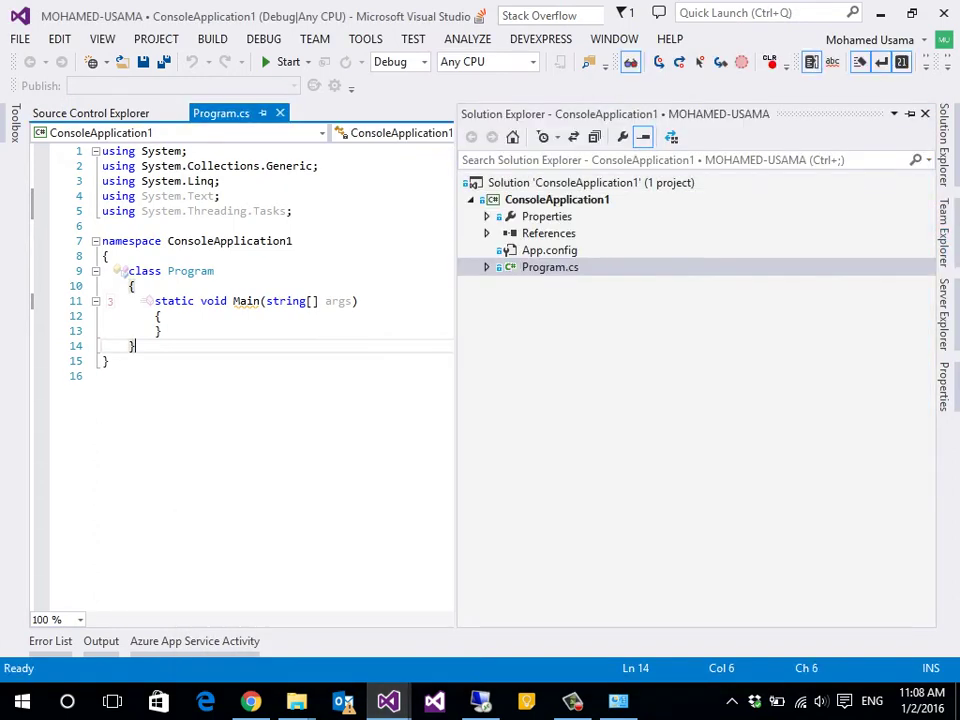
{"action": "left_click", "coordinate": [161, 316]}
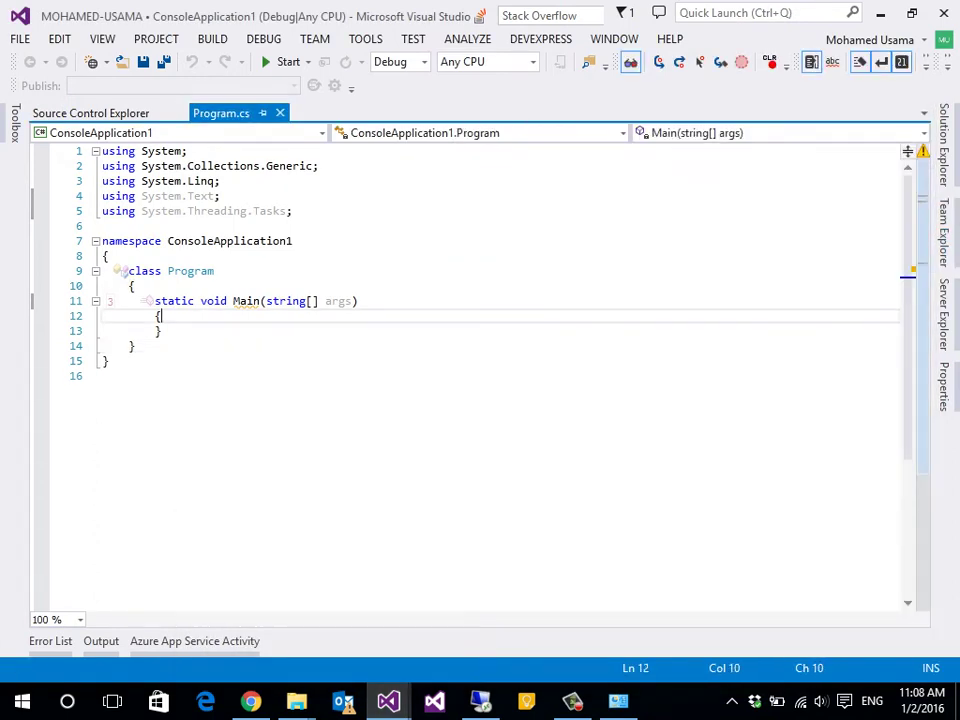
{"action": "key", "text": "alt+Tab"}
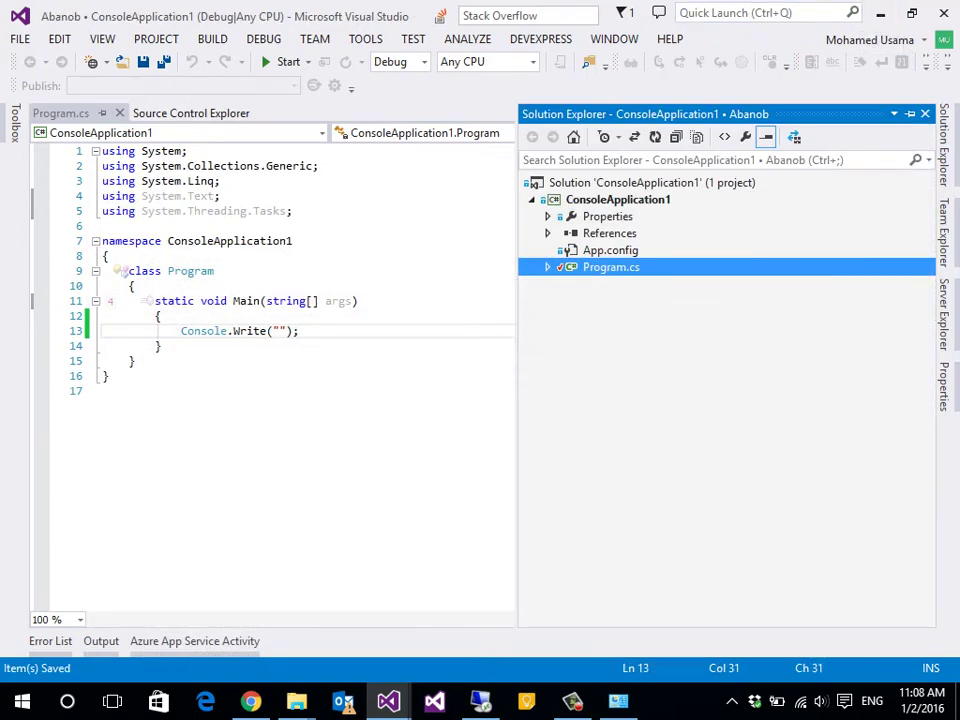
- Check in the solution with comment 'ana 3adelt fel program.cs', then return to the first workspace
{"action": "left_click", "coordinate": [591, 183]}
{"action": "right_click", "coordinate": [591, 183]}
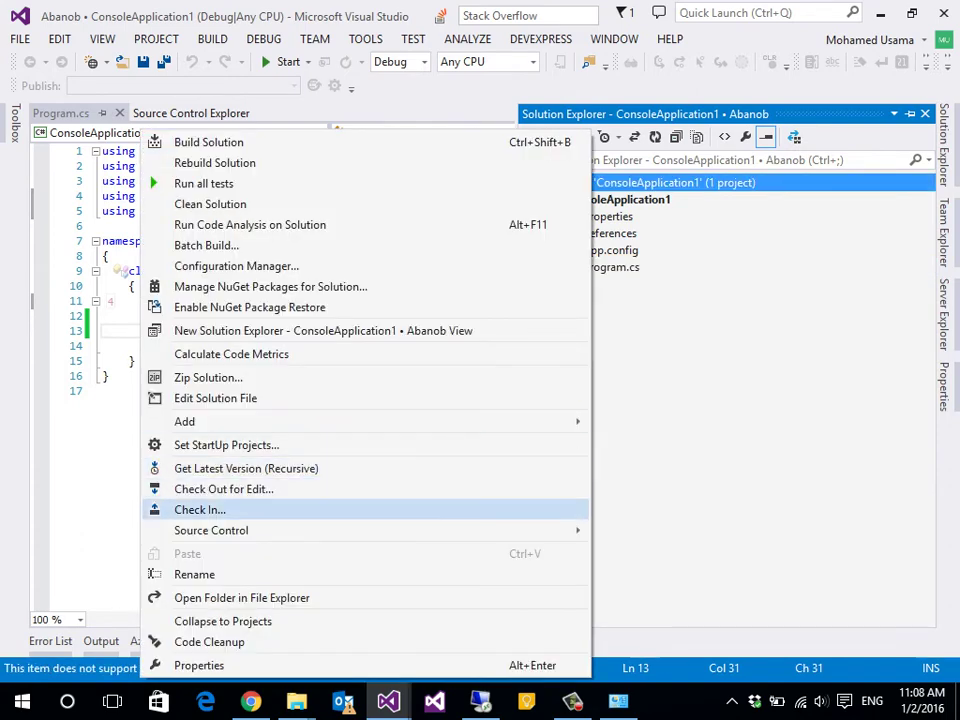
{"action": "left_click", "coordinate": [200, 509]}
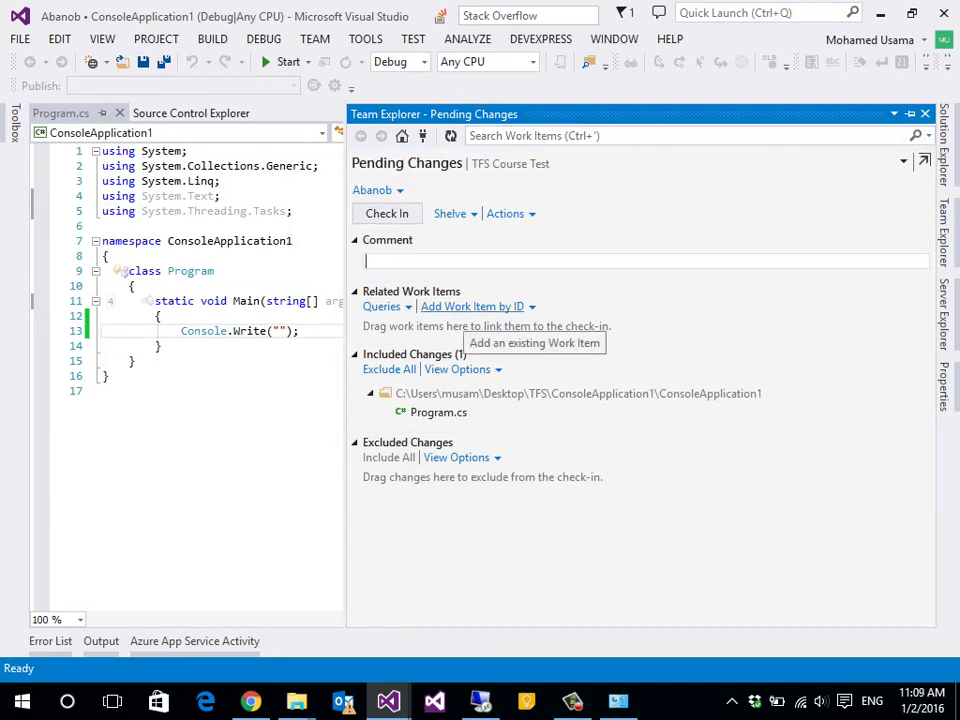
{"action": "type", "text": "ana 3adelt fel pro"}
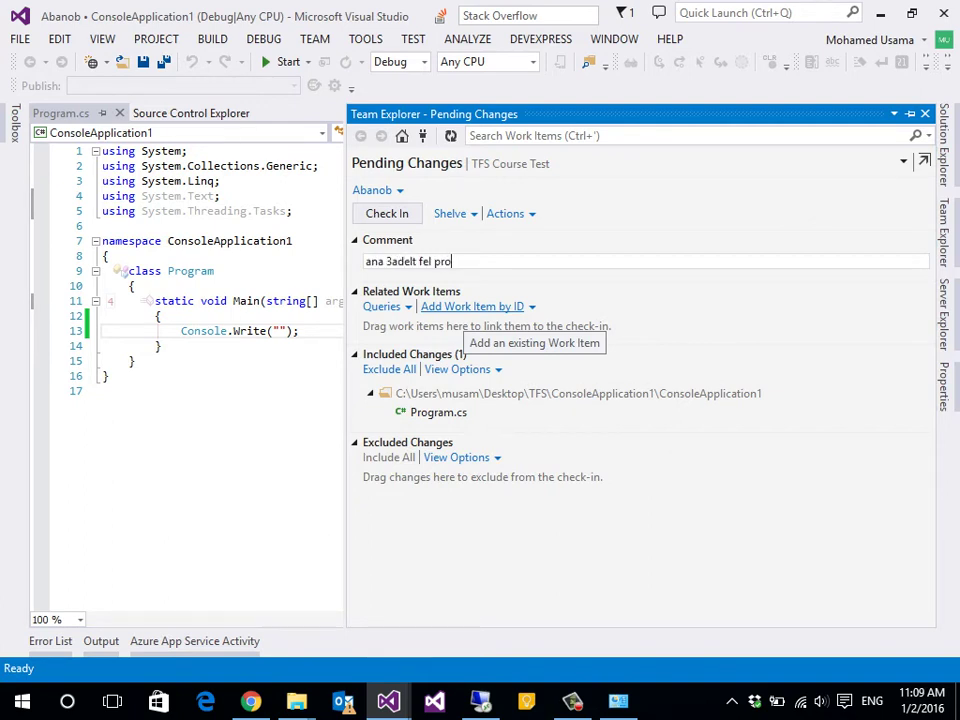
{"action": "type", "text": "gram.cs"}
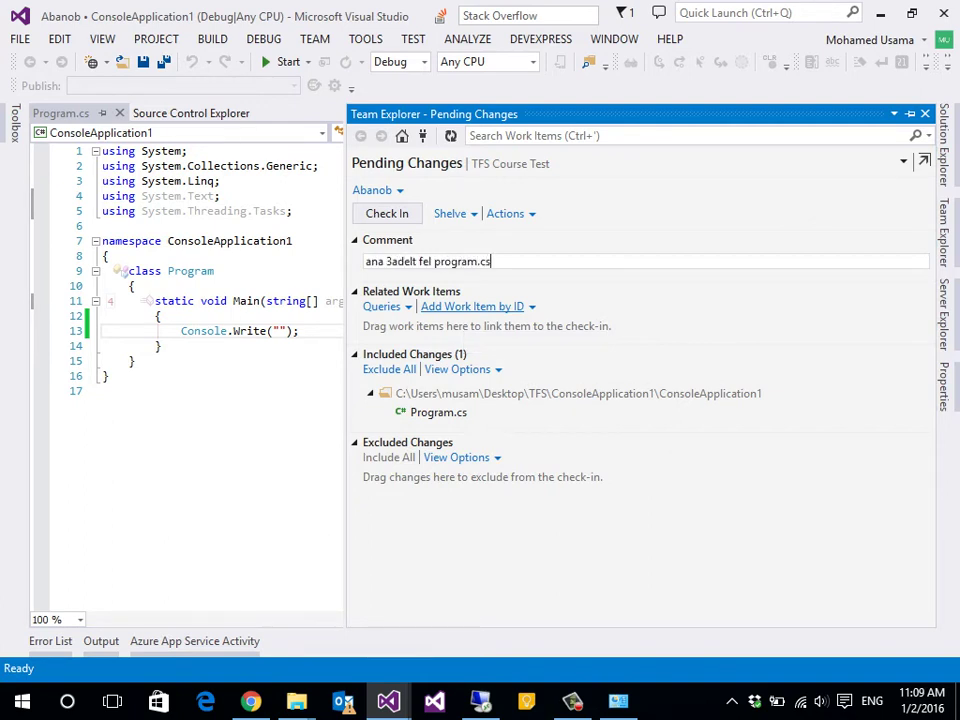
{"action": "key", "text": "Tab"}
{"action": "key", "text": "Return"}
{"action": "key", "text": "Return"}
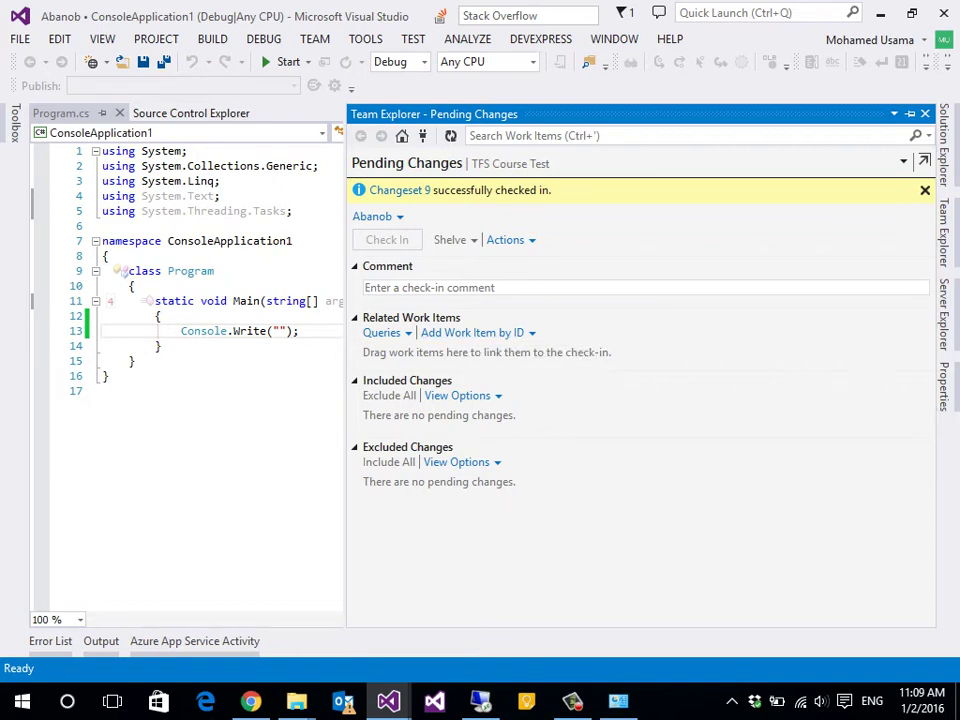
{"action": "mouse_move", "coordinate": [388, 700]}
{"action": "left_click", "coordinate": [484, 611]}
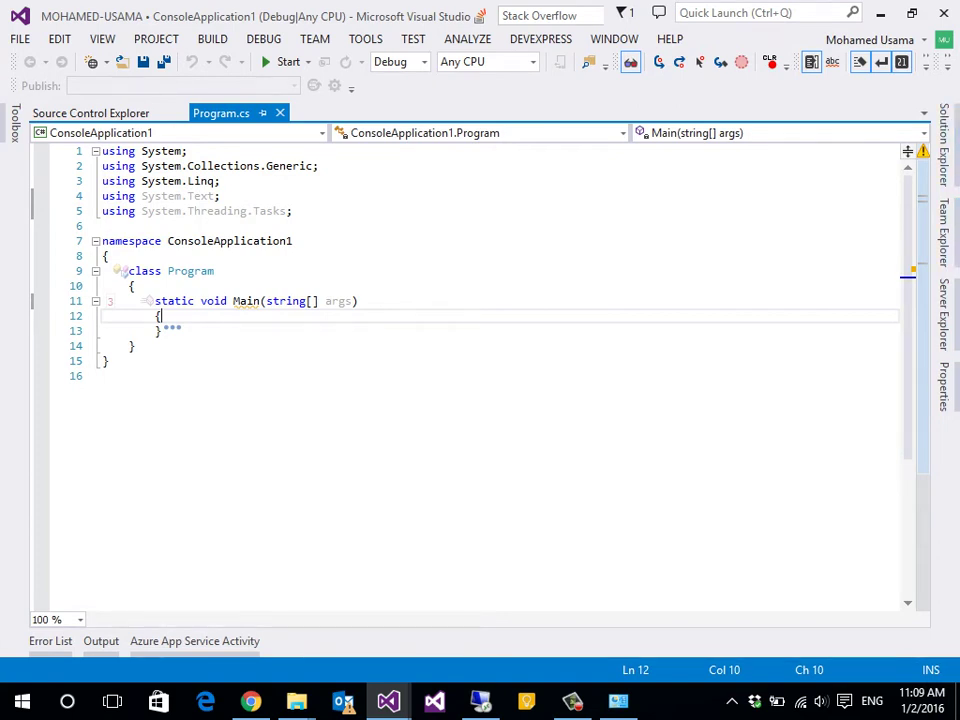
- Get Latest Version of the solution and select the new Console.Write line in Program.cs
{"action": "key", "text": "ctrl+alt+l"}
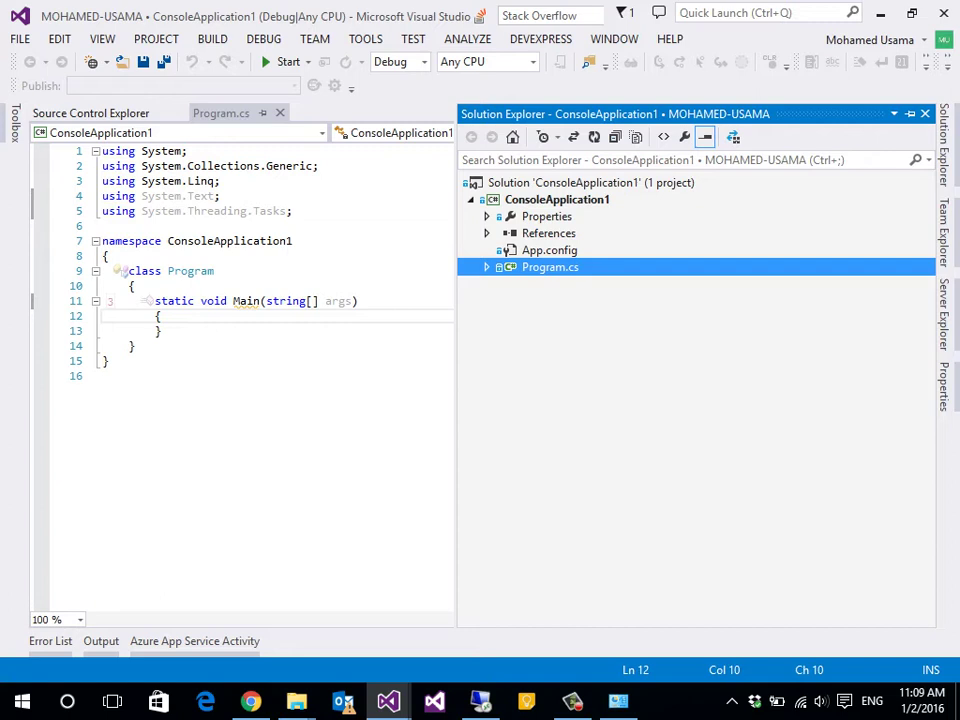
{"action": "left_click", "coordinate": [514, 182]}
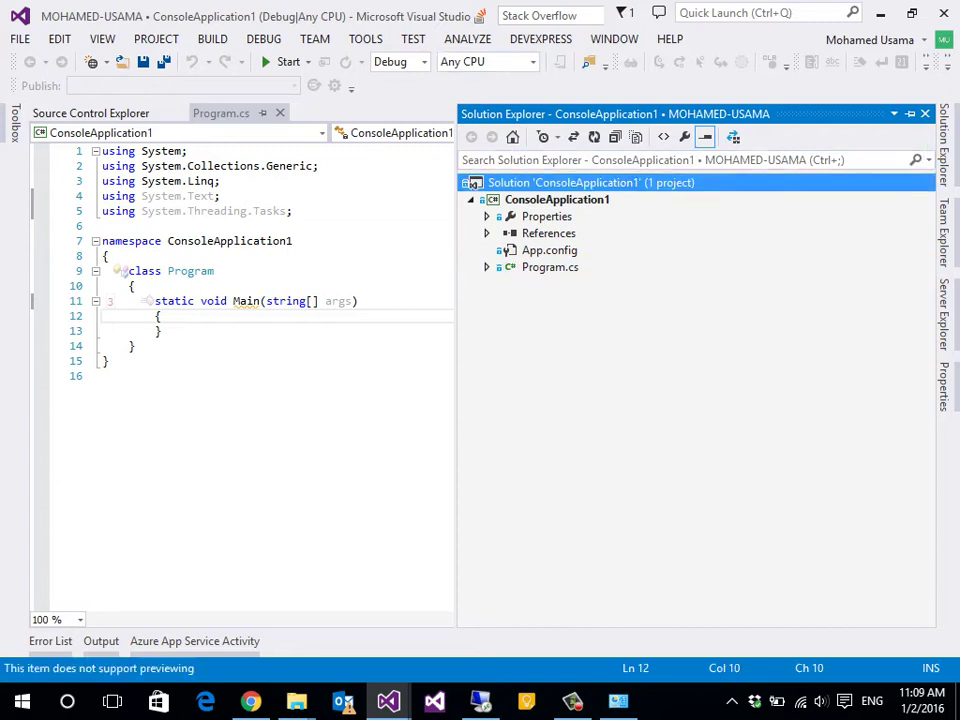
{"action": "right_click", "coordinate": [514, 182]}
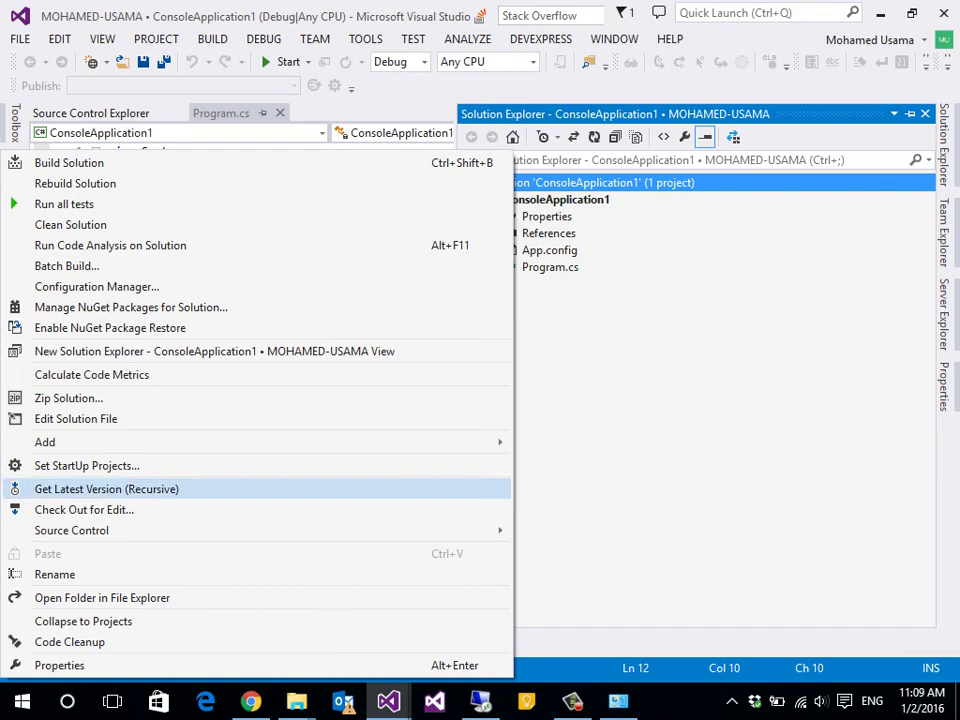
{"action": "left_click", "coordinate": [106, 489]}
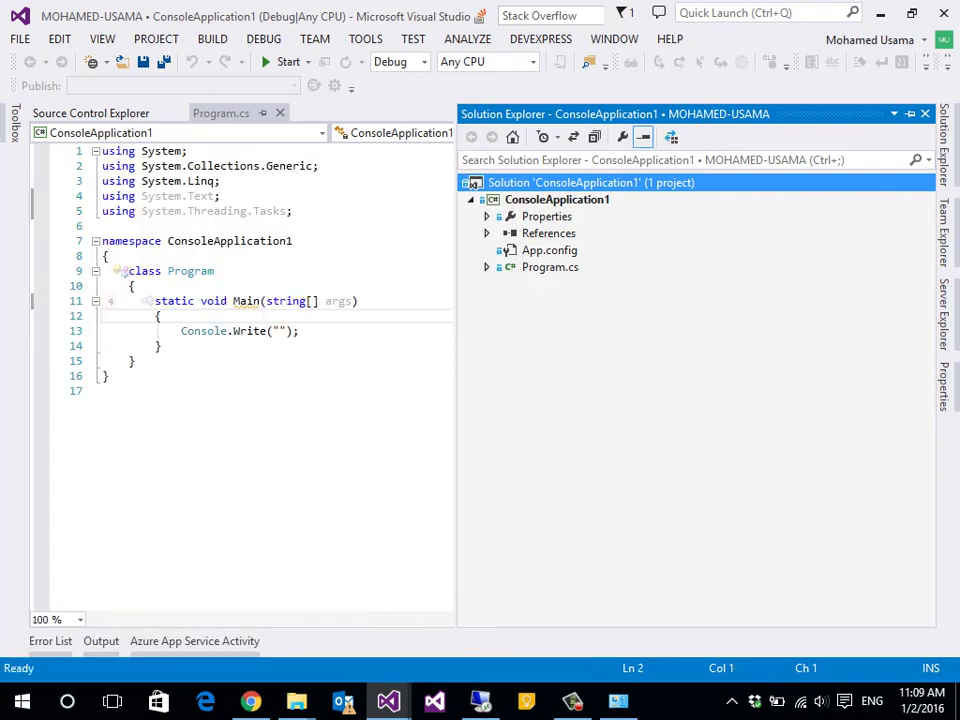
{"action": "left_click", "coordinate": [106, 376]}
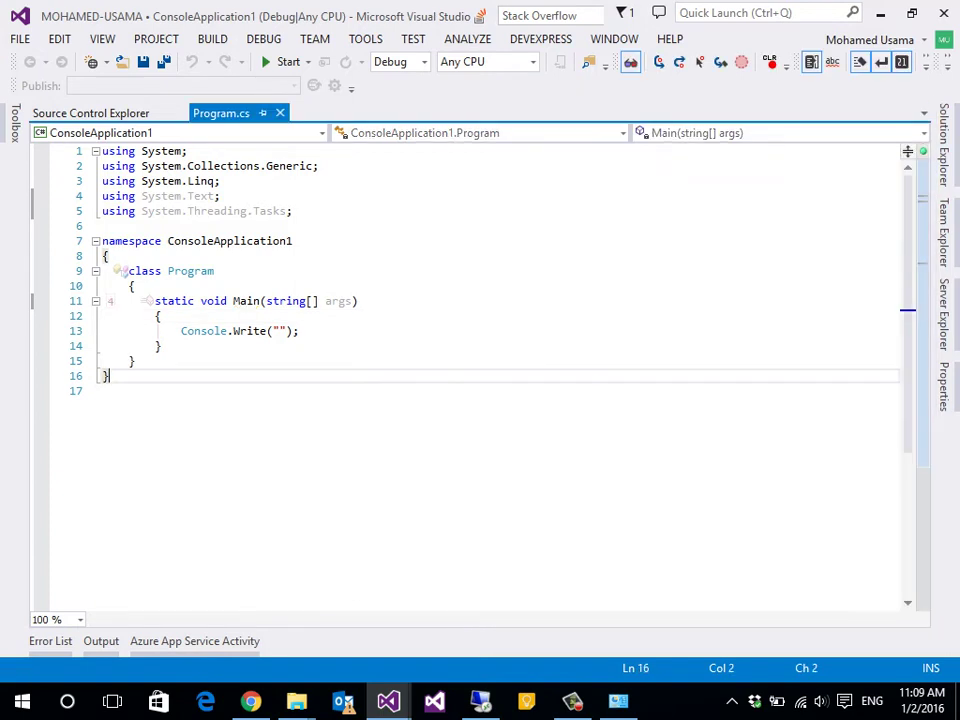
{"action": "left_click_drag", "start_coordinate": [298, 331], "coordinate": [150, 316]}
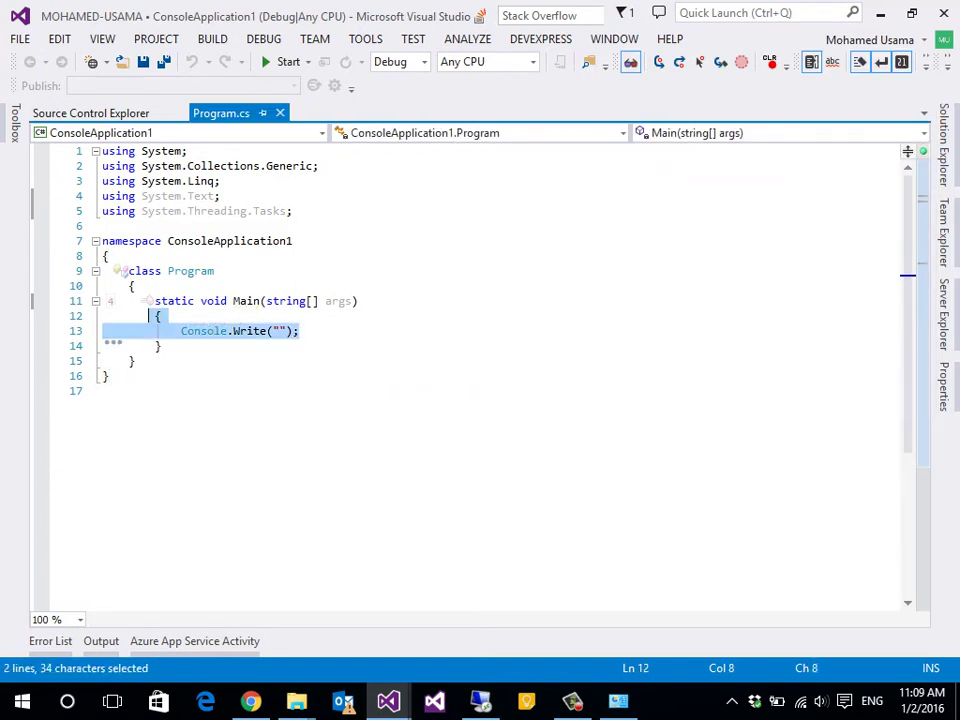
- Add a //comment line with the author's name under Console.Write, save, then switch windows
{"action": "left_click", "coordinate": [299, 331]}
{"action": "key", "text": "Return"}
{"action": "type", "text": "//"}
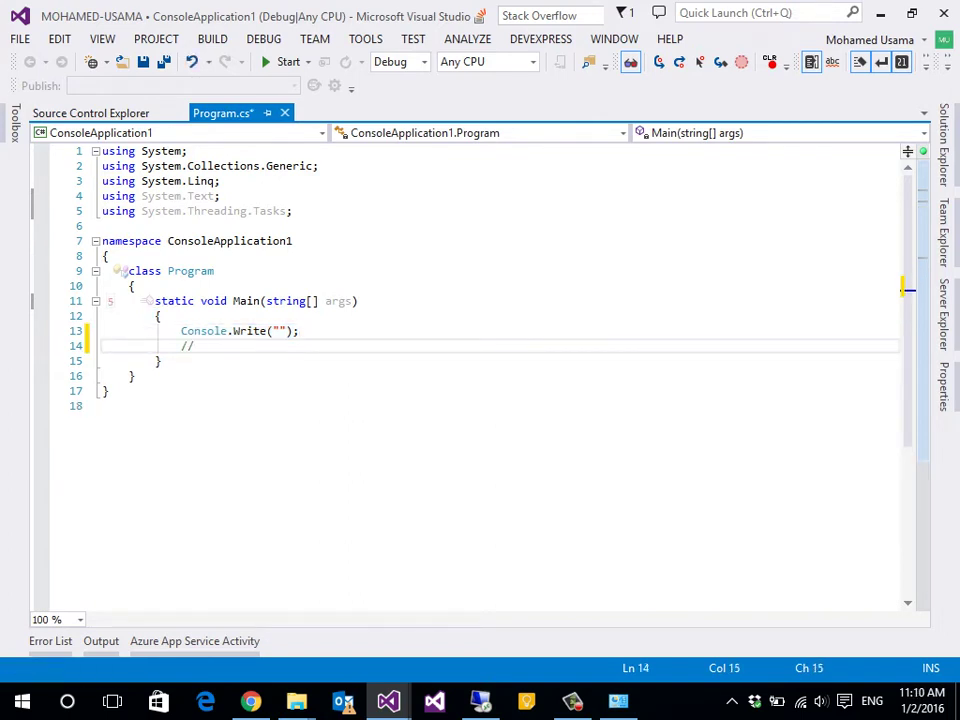
{"action": "type", "text": "comment"}
{"action": "type", "text": "n Usama"}
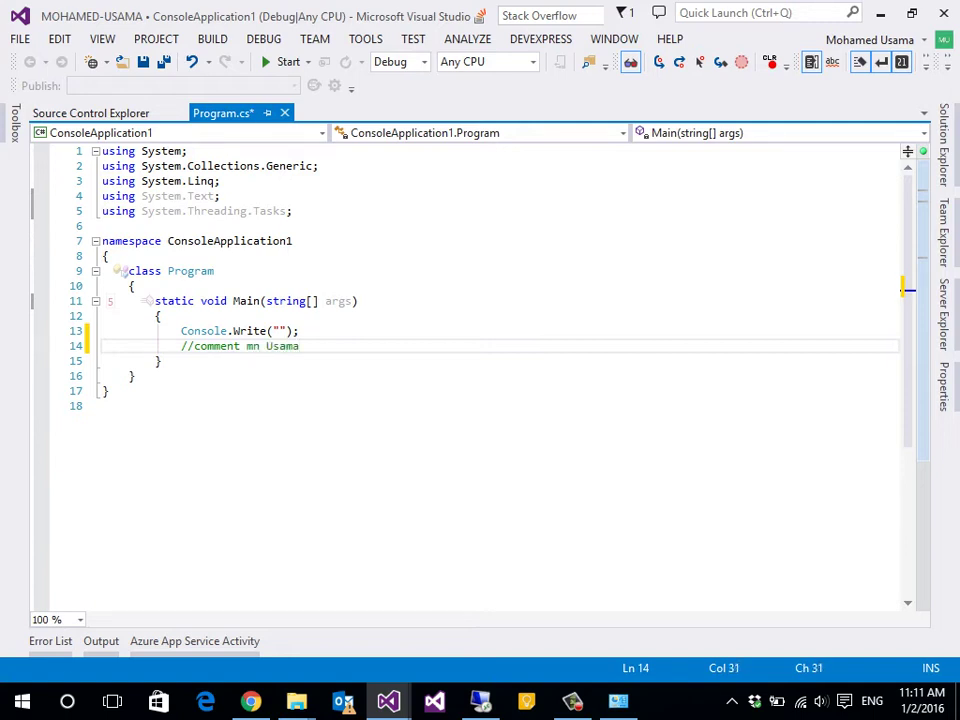
{"action": "key", "text": "ctrl+s"}
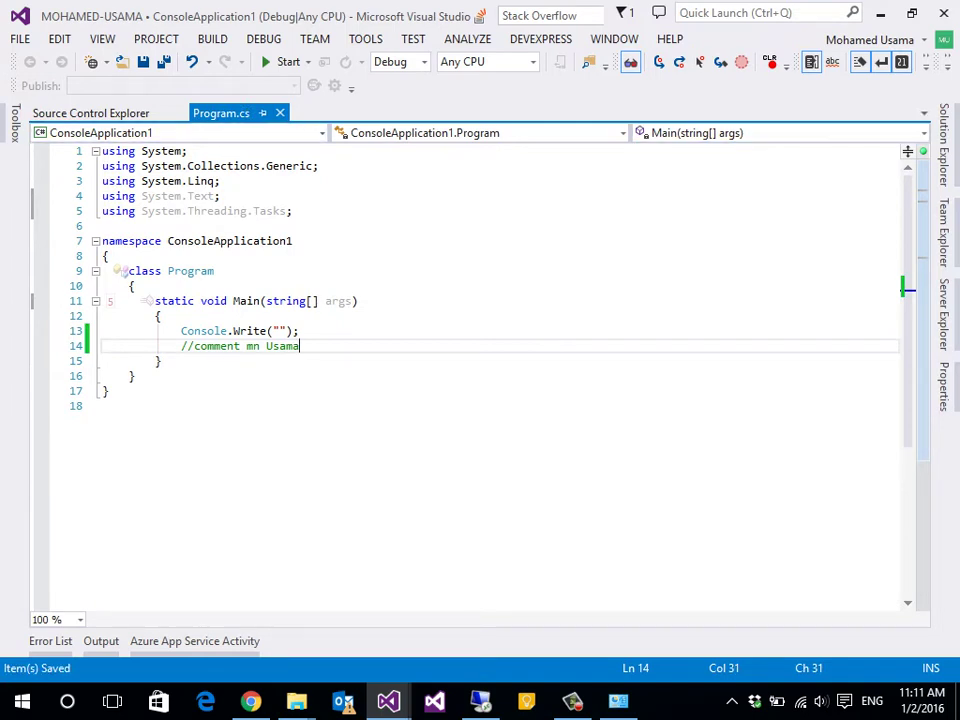
{"action": "mouse_move", "coordinate": [388, 701]}
{"action": "left_click", "coordinate": [285, 590]}
- Add a '// comment' line with the author's name after Console.Write on line 13 and save Program.cs
{"action": "key", "text": "Escape"}
{"action": "left_click", "coordinate": [299, 331]}
{"action": "key", "text": "Return"}
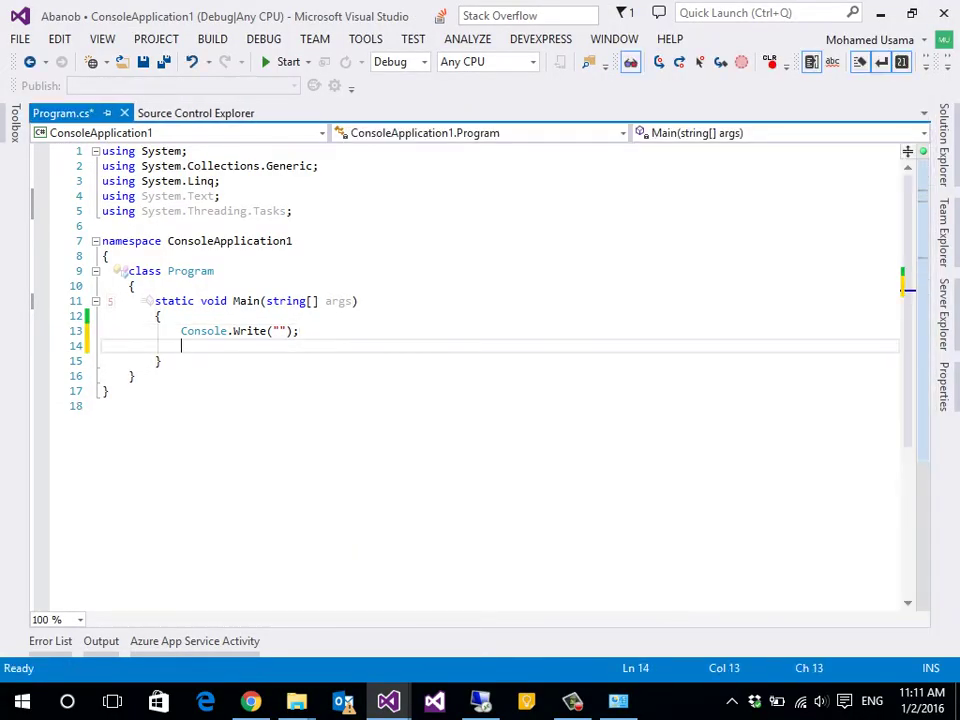
{"action": "type", "text": "//comments"}
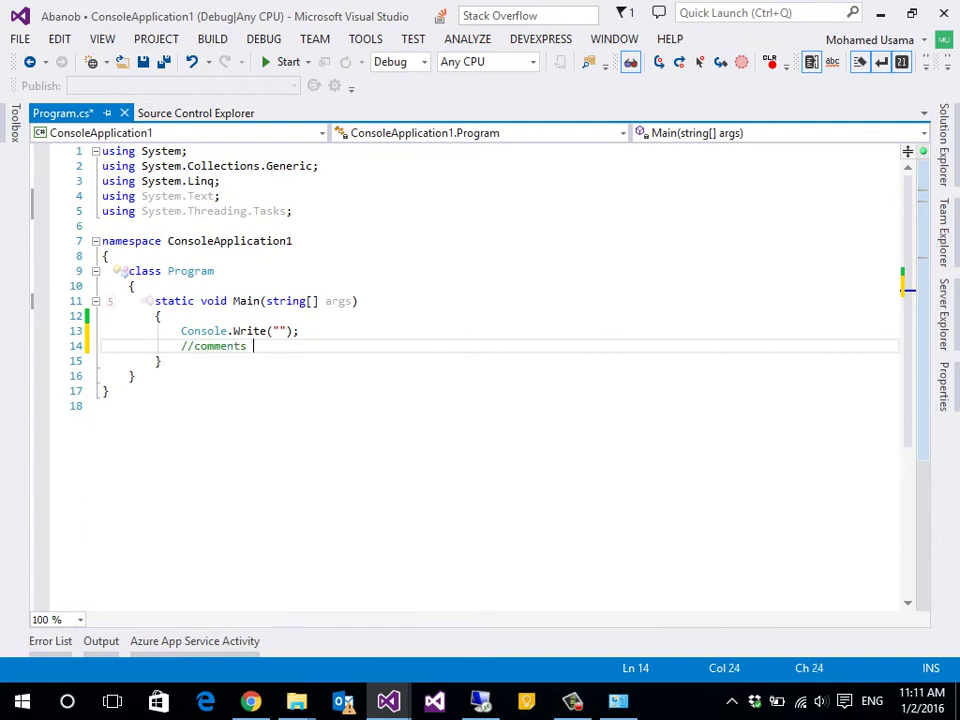
{"action": "key", "text": "BackSpace"}
{"action": "key", "text": "BackSpace"}
{"action": "type", "text": "mn Abanob"}
{"action": "key", "text": "ctrl+s"}
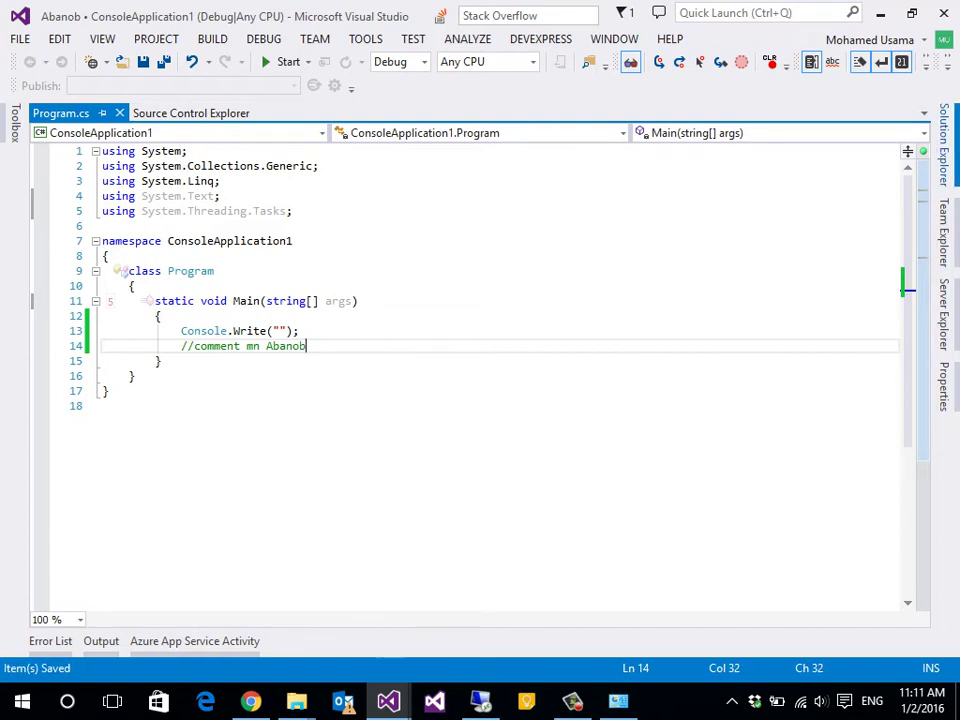
- Select Program.cs in Solution Explorer and switch back to the first Visual Studio window
{"action": "key", "text": "ctrl+alt+l"}
{"action": "left_click", "coordinate": [610, 267]}
{"action": "key", "text": "super+t"}
{"action": "key", "text": "super+t"}
{"action": "key", "text": "super+t"}
{"action": "key", "text": "super+t"}
{"action": "key", "text": "super+t"}
{"action": "key", "text": "super+t"}
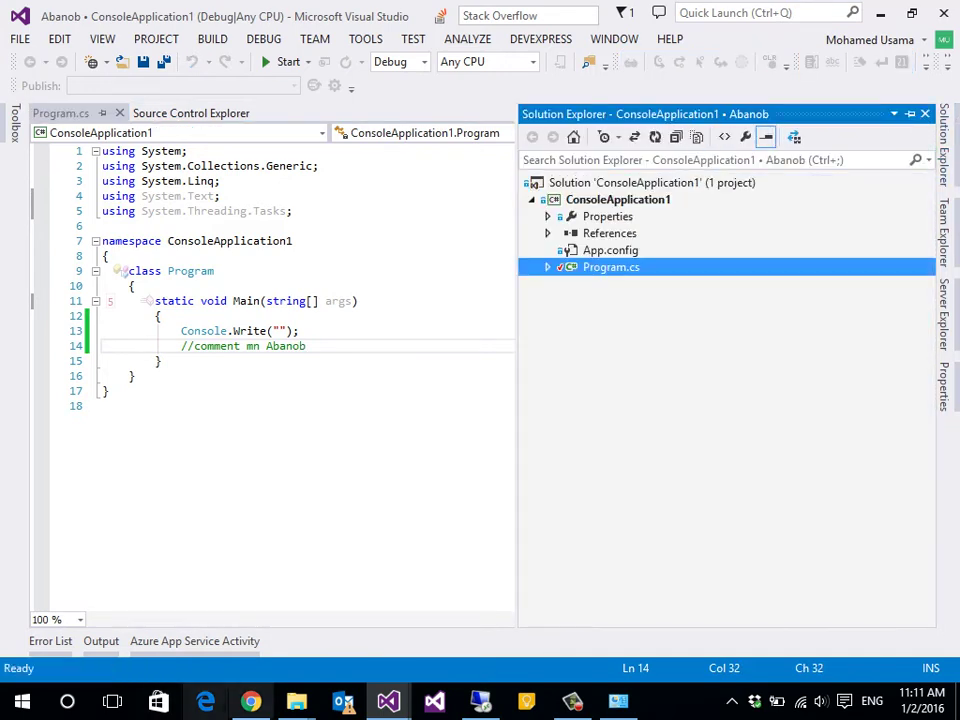
{"action": "key", "text": "Right"}
{"action": "key", "text": "Return"}
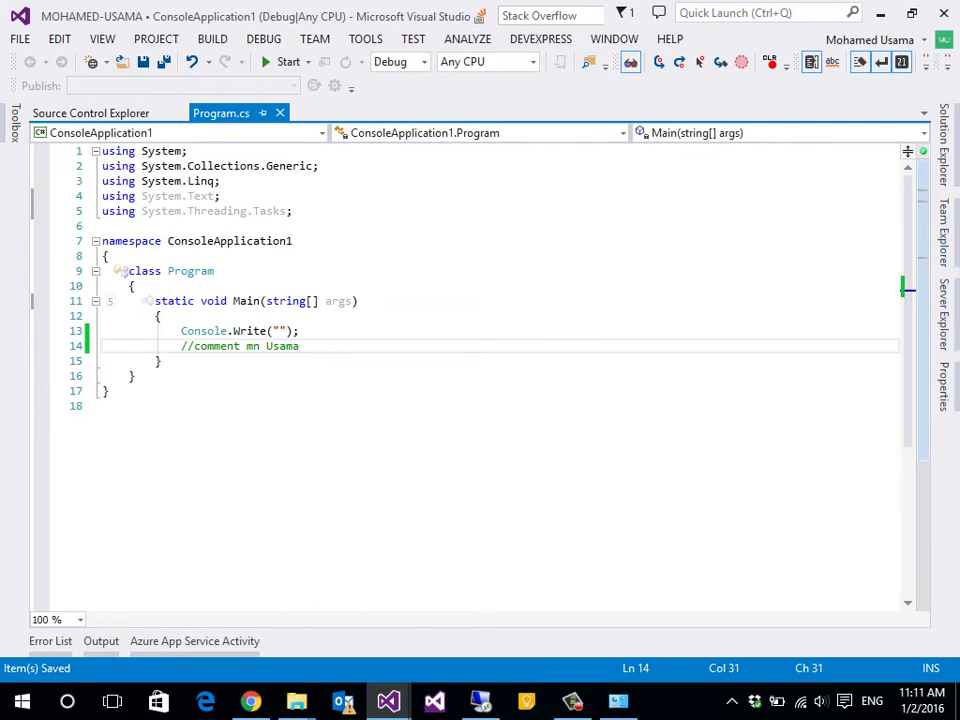
{"action": "key", "text": "ctrl+alt+l"}
- Browse the ConsoleApplication1 project's context menu looking for its source control actions
{"action": "key", "text": "End"}
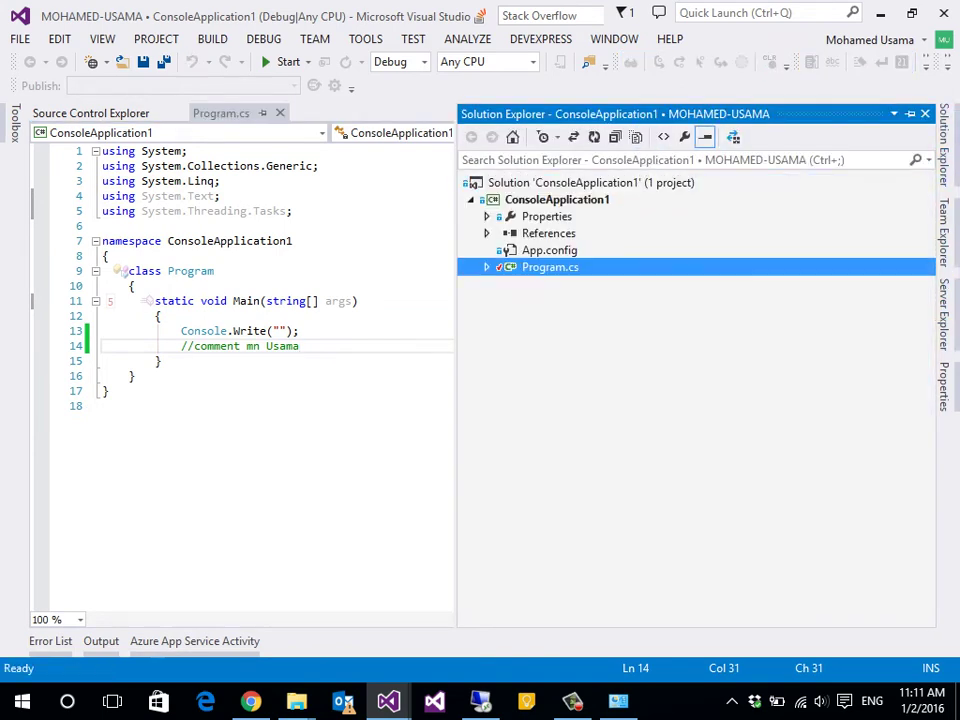
{"action": "key", "text": "Left"}
{"action": "key", "text": "shift+F10"}
{"action": "key", "text": "Down"}
{"action": "key", "text": "Down"}
{"action": "key", "text": "Down"}
{"action": "key", "text": "Down"}
{"action": "key", "text": "Down"}
{"action": "key", "text": "Down"}
{"action": "key", "text": "Down"}
{"action": "key", "text": "Down"}
{"action": "key", "text": "Down"}
{"action": "key", "text": "Down"}
{"action": "key", "text": "Down"}
{"action": "key", "text": "Down"}
{"action": "key", "text": "Down"}
{"action": "key", "text": "Down"}
{"action": "key", "text": "Down"}
{"action": "key", "text": "Down"}
{"action": "key", "text": "Down"}
{"action": "key", "text": "Down"}
{"action": "key", "text": "Down"}
{"action": "key", "text": "Down"}
{"action": "key", "text": "Down"}
{"action": "key", "text": "Down"}
{"action": "key", "text": "Up"}
{"action": "key", "text": "Up"}
{"action": "key", "text": "Up"}
{"action": "key", "text": "Up"}
{"action": "key", "text": "Up"}
{"action": "key", "text": "Up"}
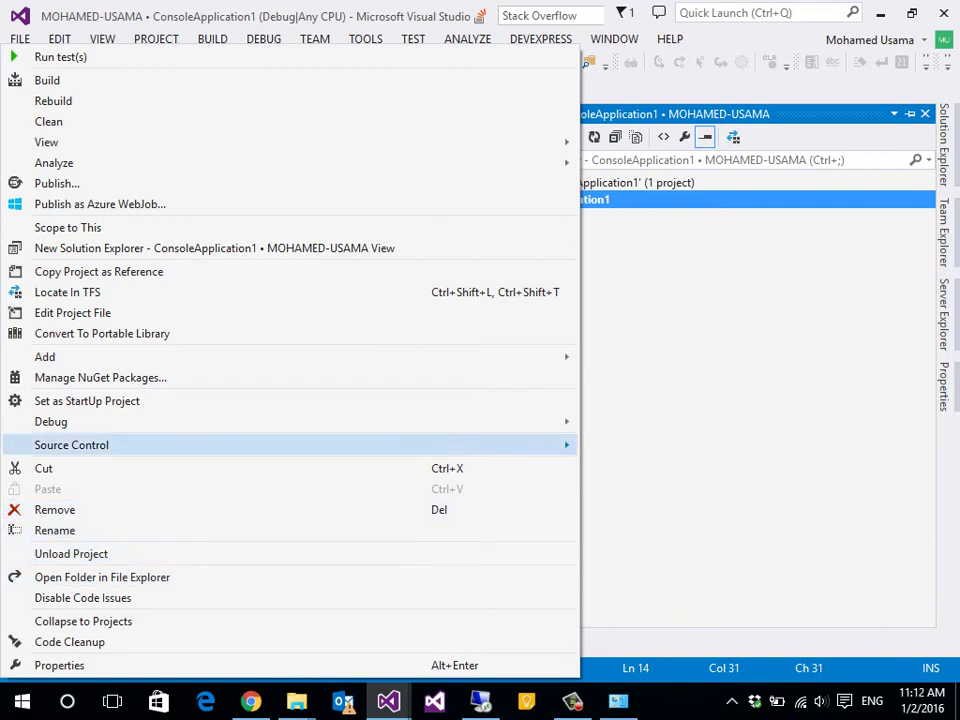
{"action": "key", "text": "Down"}
{"action": "key", "text": "Up"}
{"action": "key", "text": "Down"}
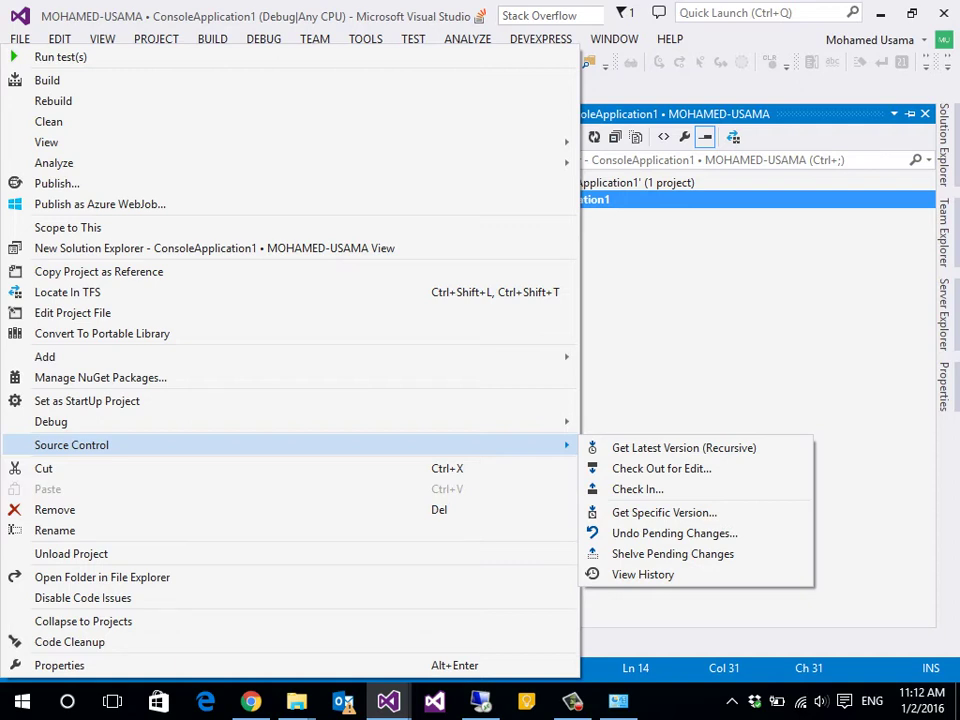
{"action": "key", "text": "Up"}
{"action": "key", "text": "Down"}
{"action": "key", "text": "Up"}
{"action": "key", "text": "Down"}
{"action": "key", "text": "Up"}
{"action": "key", "text": "Down"}
{"action": "key", "text": "Up"}
{"action": "key", "text": "Down"}
- Check in the solution's pending Program.cs comment from the solution context menu, confirming one item
{"action": "left_click", "coordinate": [536, 249]}
{"action": "right_click", "coordinate": [580, 204]}
{"action": "left_click", "coordinate": [600, 182]}
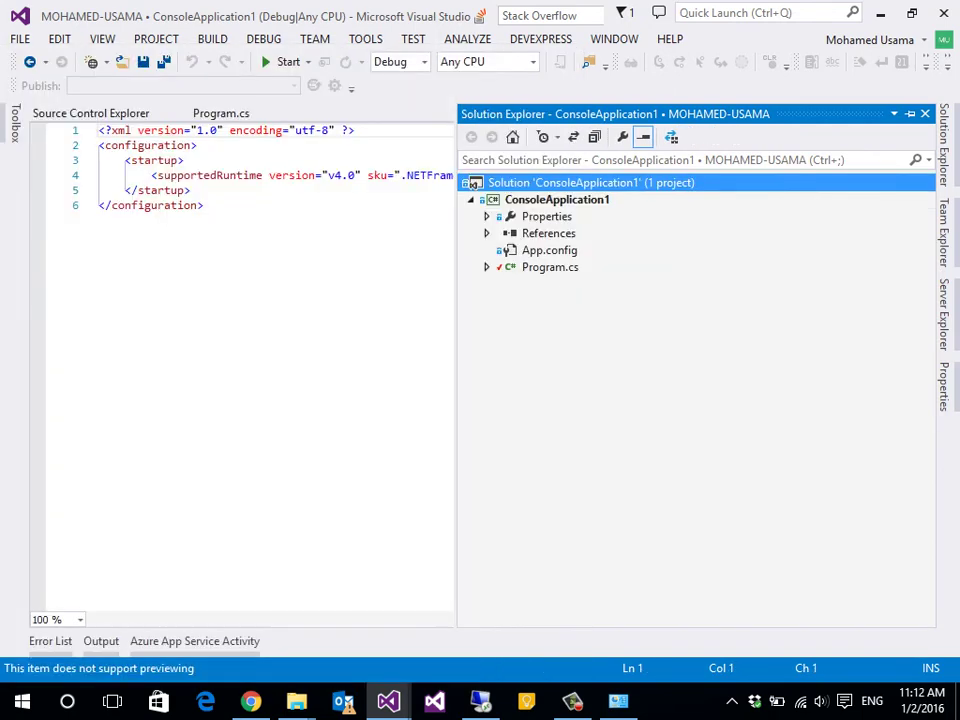
{"action": "right_click", "coordinate": [600, 182]}
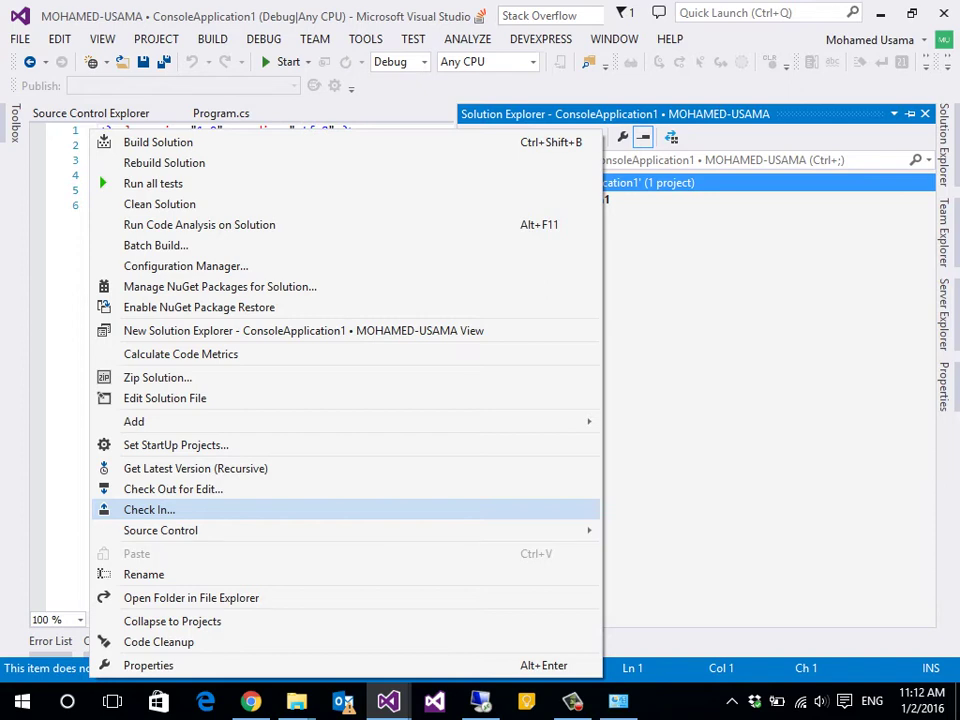
{"action": "left_click", "coordinate": [150, 510]}
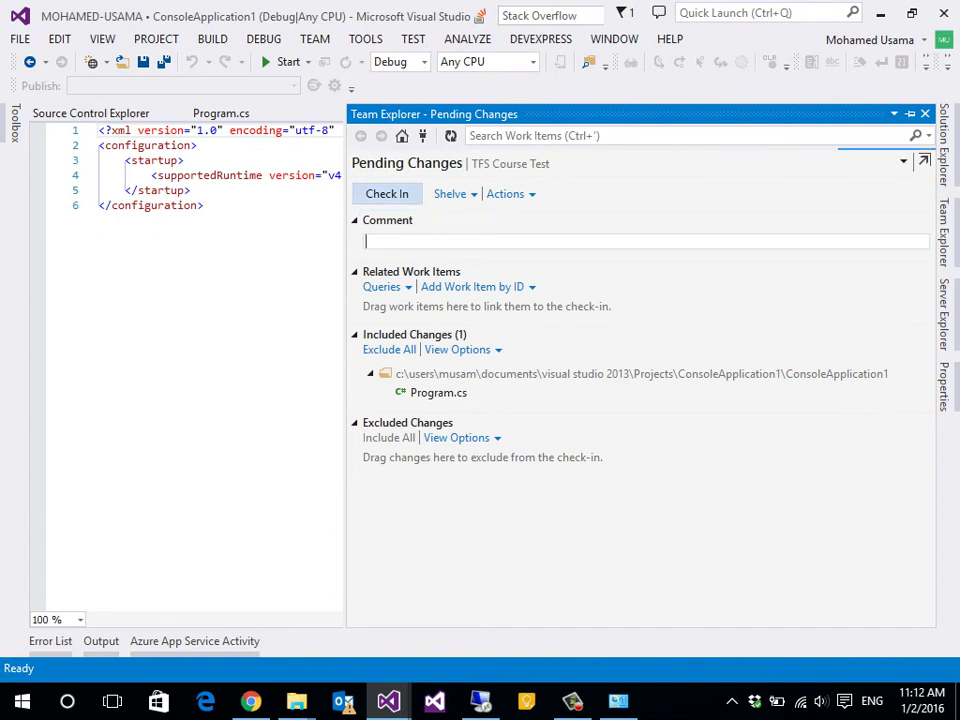
{"action": "left_click", "coordinate": [387, 193]}
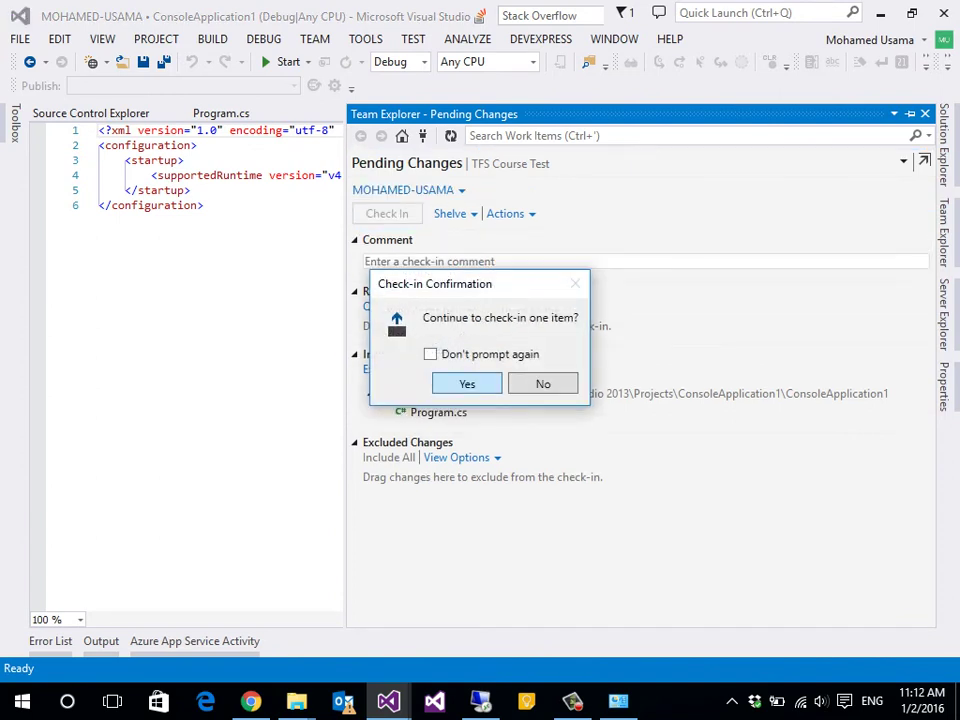
{"action": "left_click", "coordinate": [467, 384]}
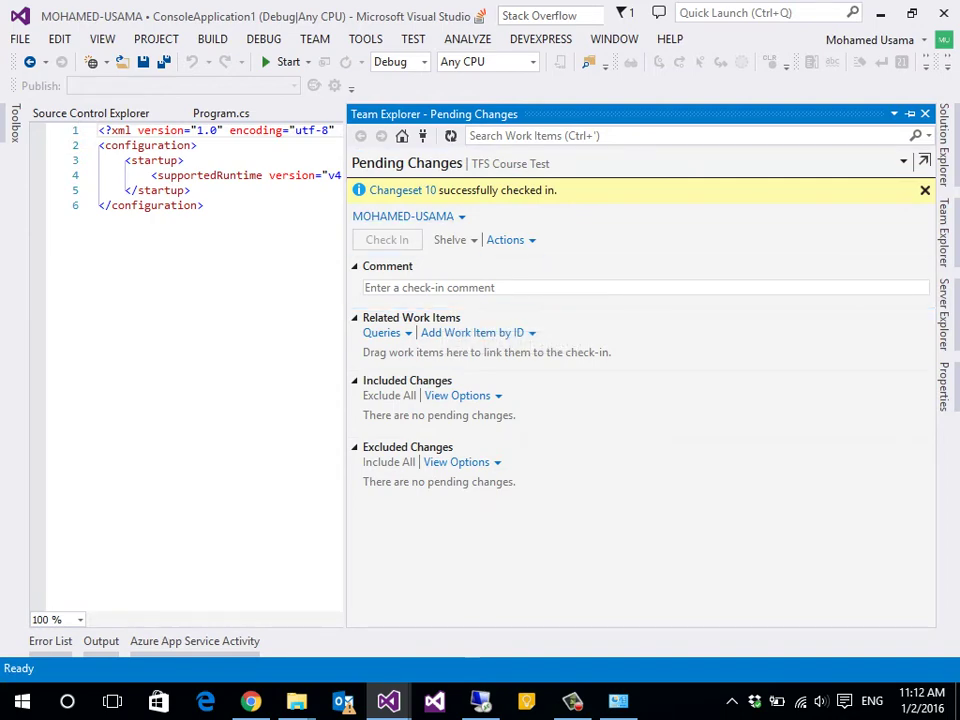
{"action": "mouse_move", "coordinate": [388, 700]}
- In the other workspace, check in the solution's edited Program.cs, which hits a conflict with server version 10
{"action": "left_click", "coordinate": [285, 605]}
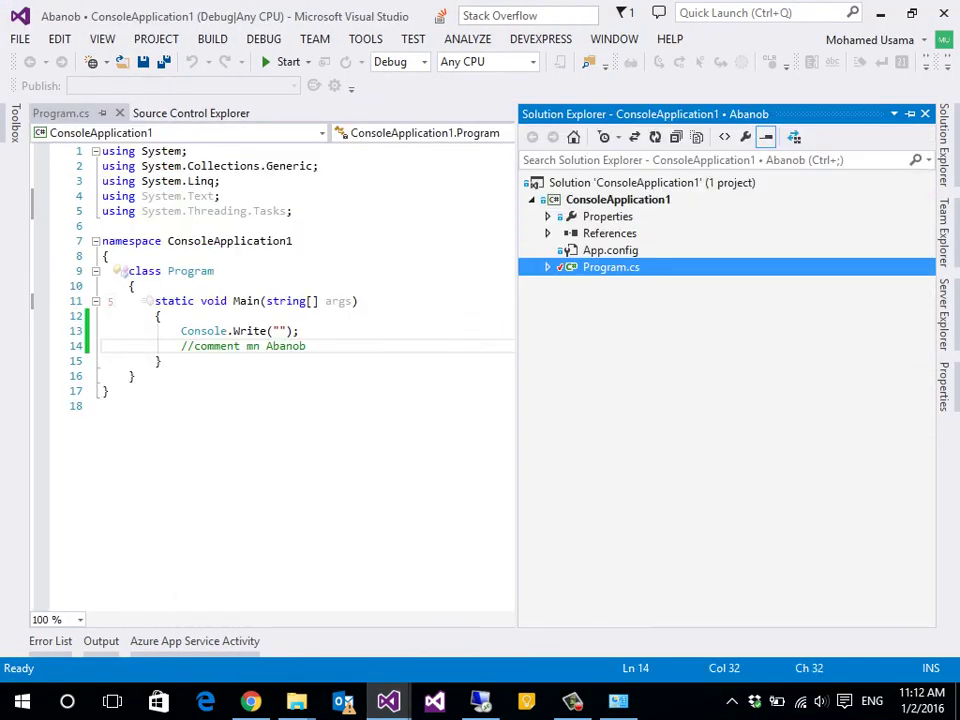
{"action": "right_click", "coordinate": [580, 182]}
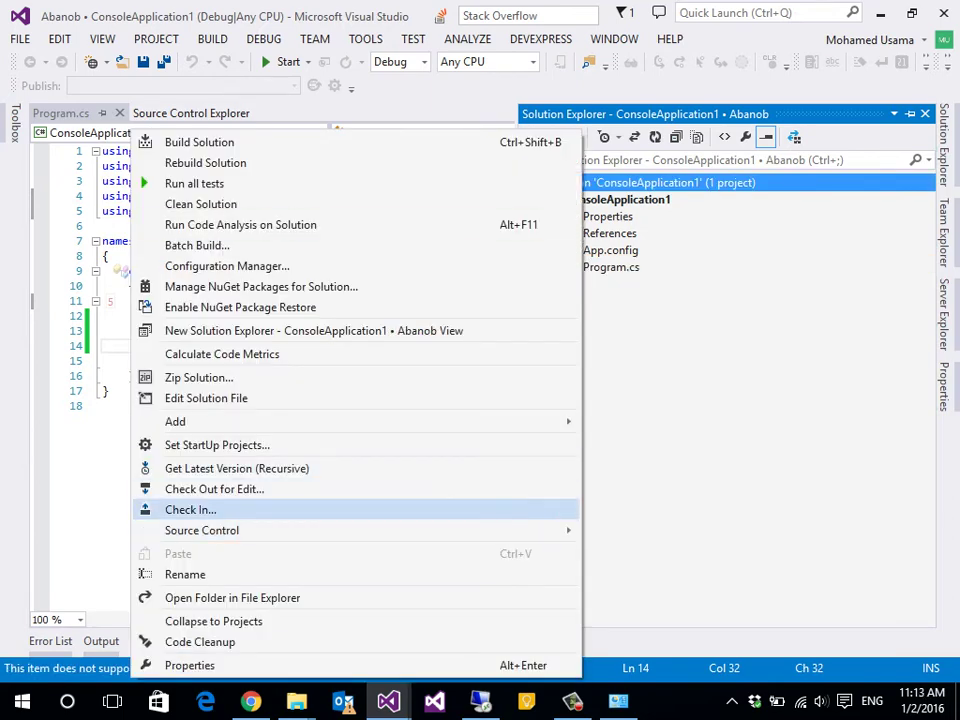
{"action": "left_click", "coordinate": [190, 509]}
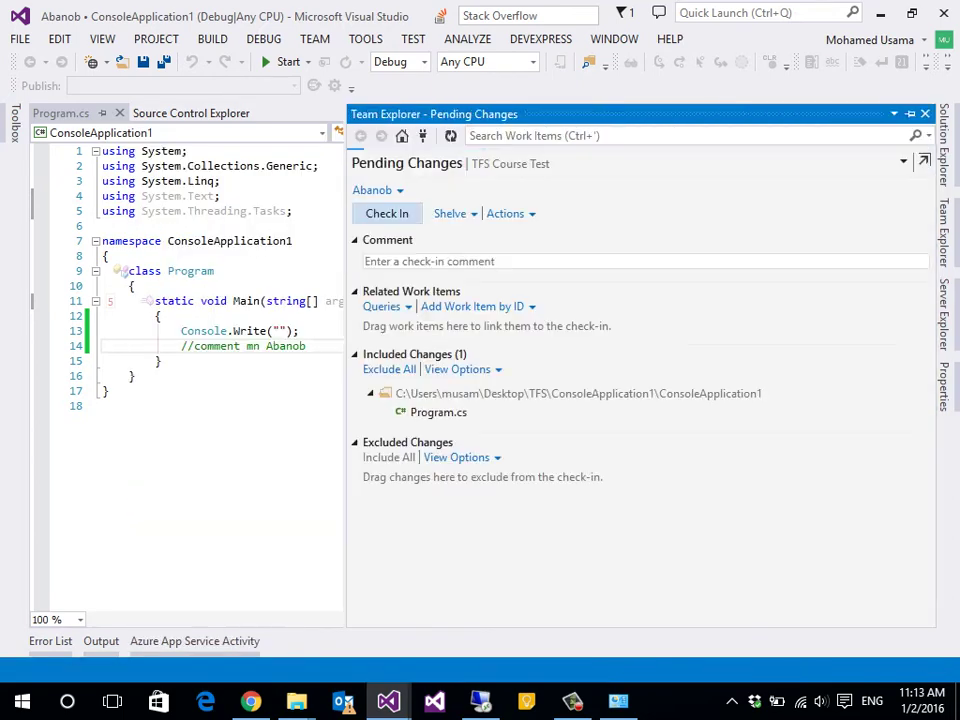
{"action": "key", "text": "ctrl+Return"}
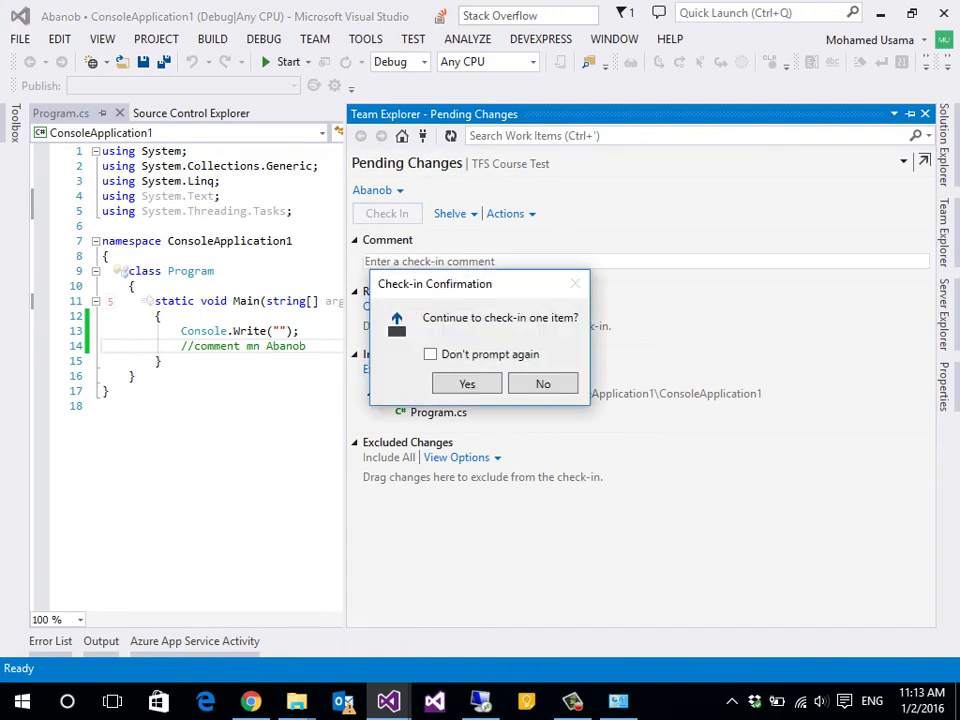
{"action": "left_click", "coordinate": [467, 384]}
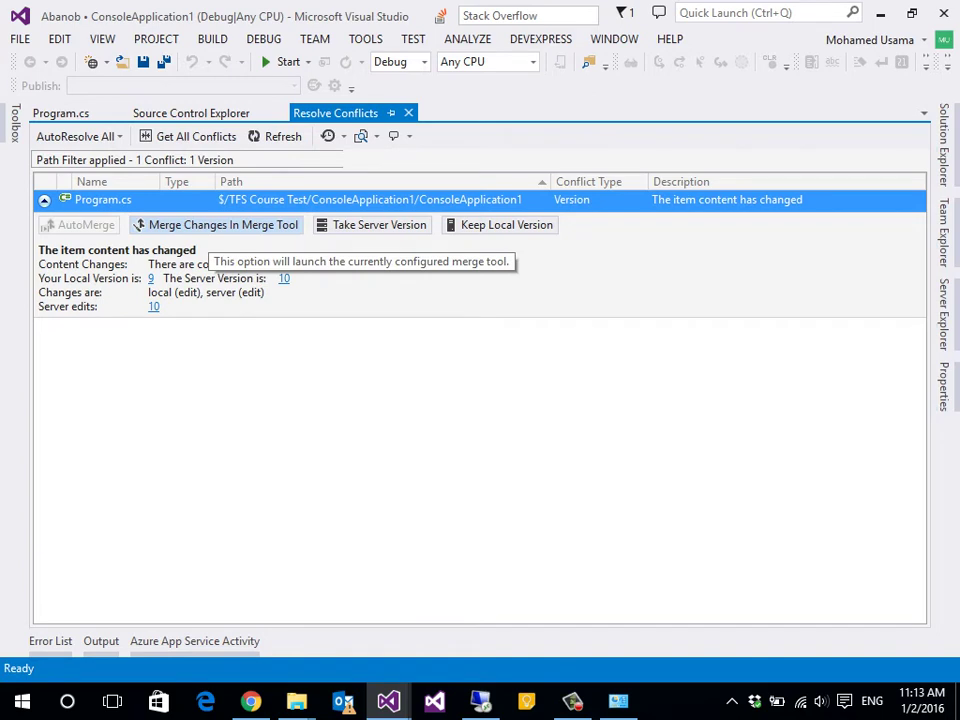
- Open the Program.cs conflict in the merge tool, letting Program.cs be saved and closed
{"action": "left_click", "coordinate": [223, 224]}
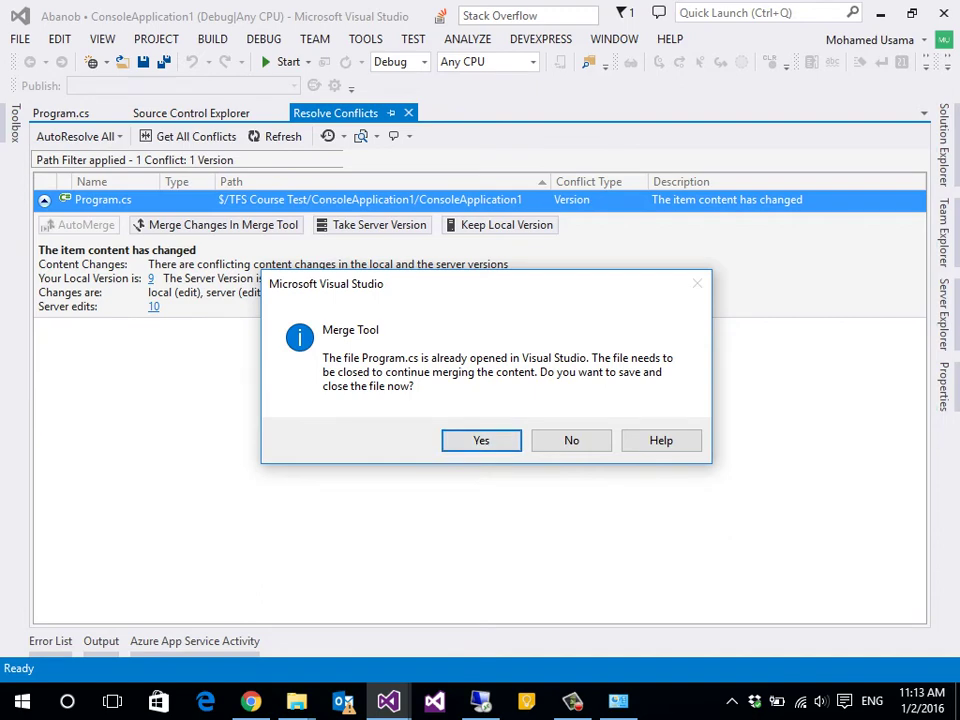
{"action": "key", "text": "Return"}
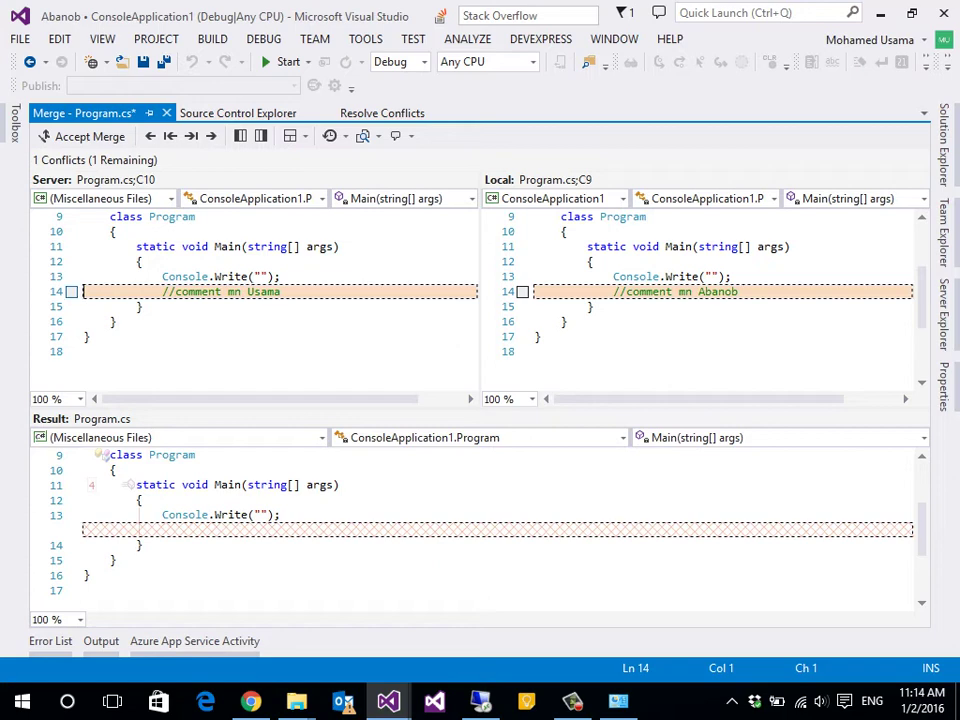
- Tick the line-14 checkboxes so the result holds the local comment first, then the server comment
{"action": "left_click", "coordinate": [71, 291]}
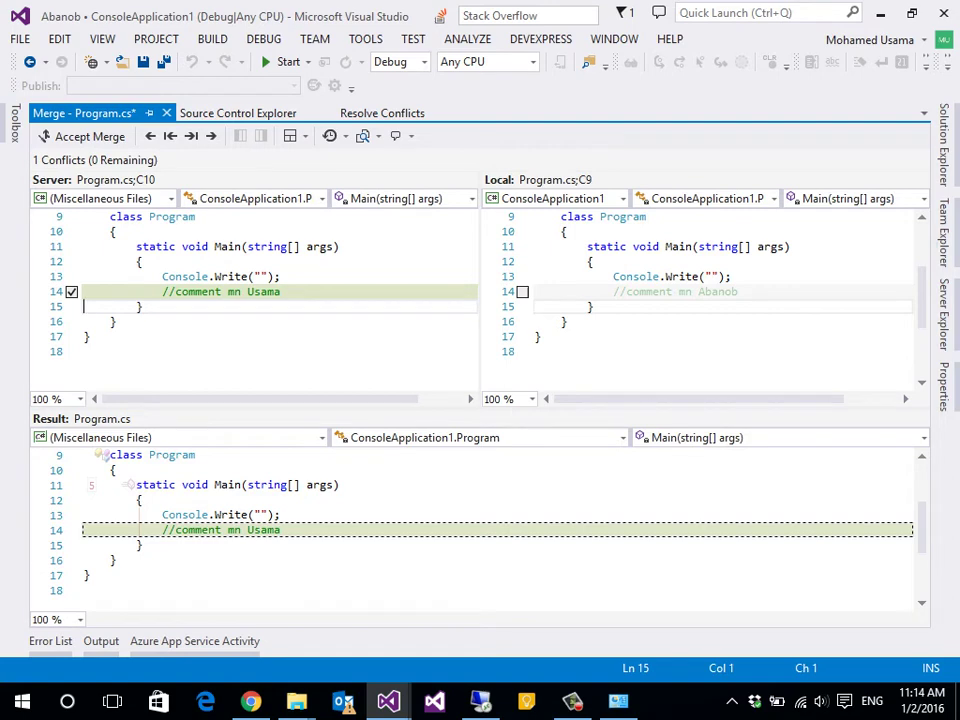
{"action": "left_click", "coordinate": [71, 291]}
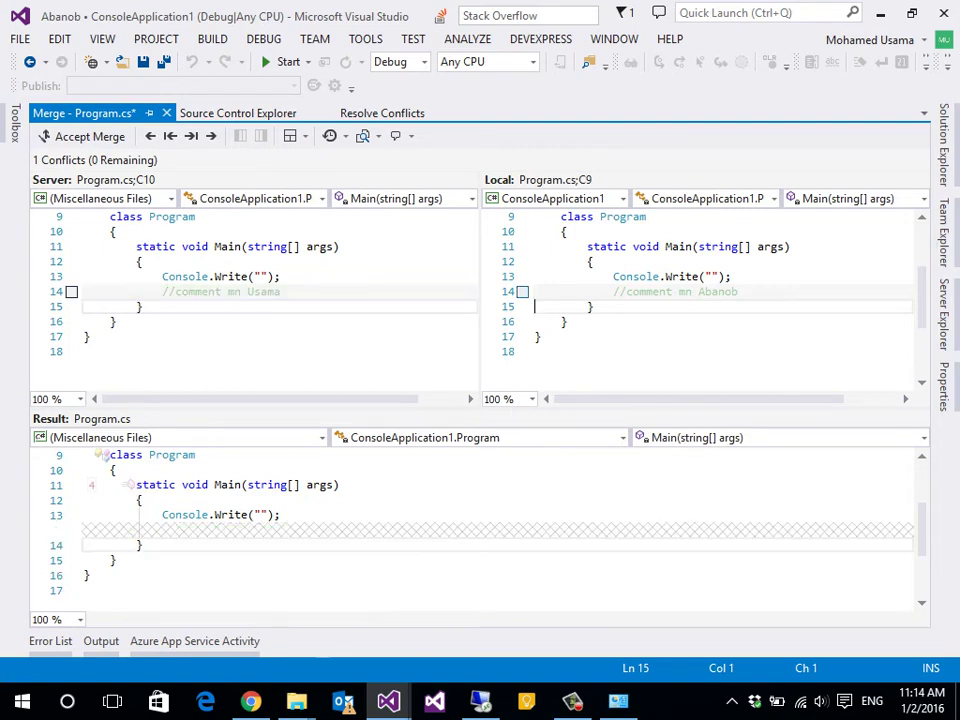
{"action": "left_click", "coordinate": [522, 291]}
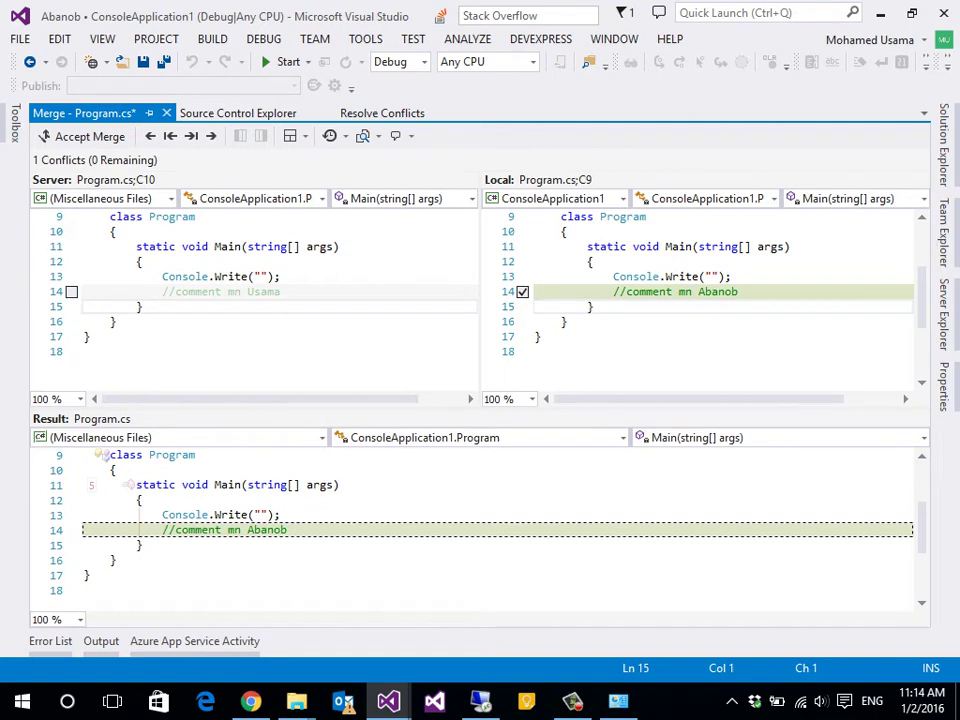
{"action": "left_click", "coordinate": [71, 291]}
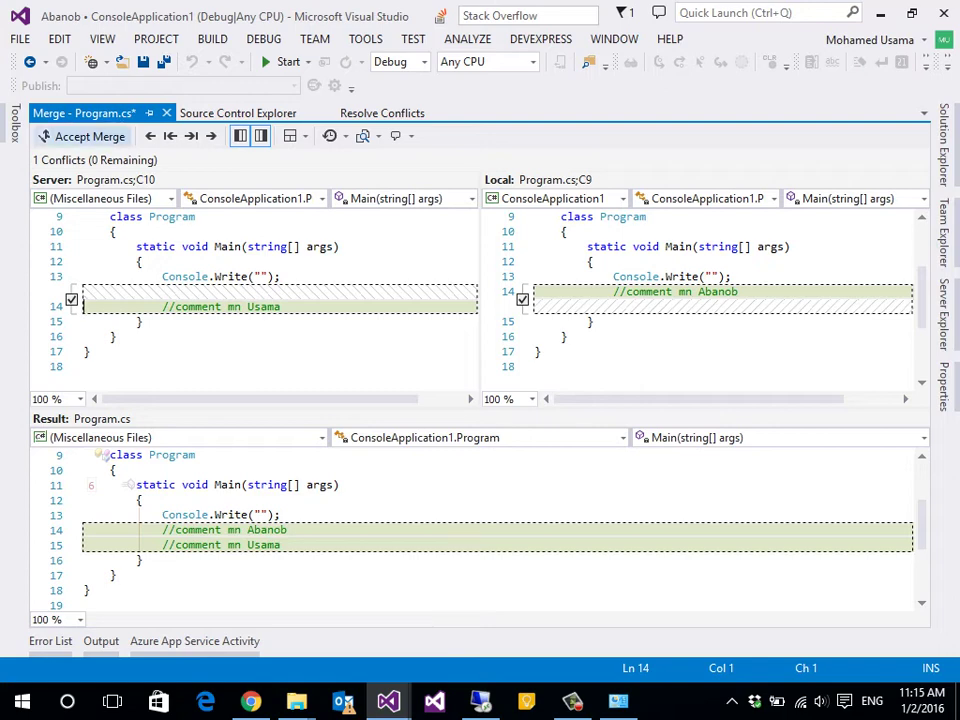
- Accept the merge to resolve the Program.cs version conflict
{"action": "left_click", "coordinate": [68, 136]}
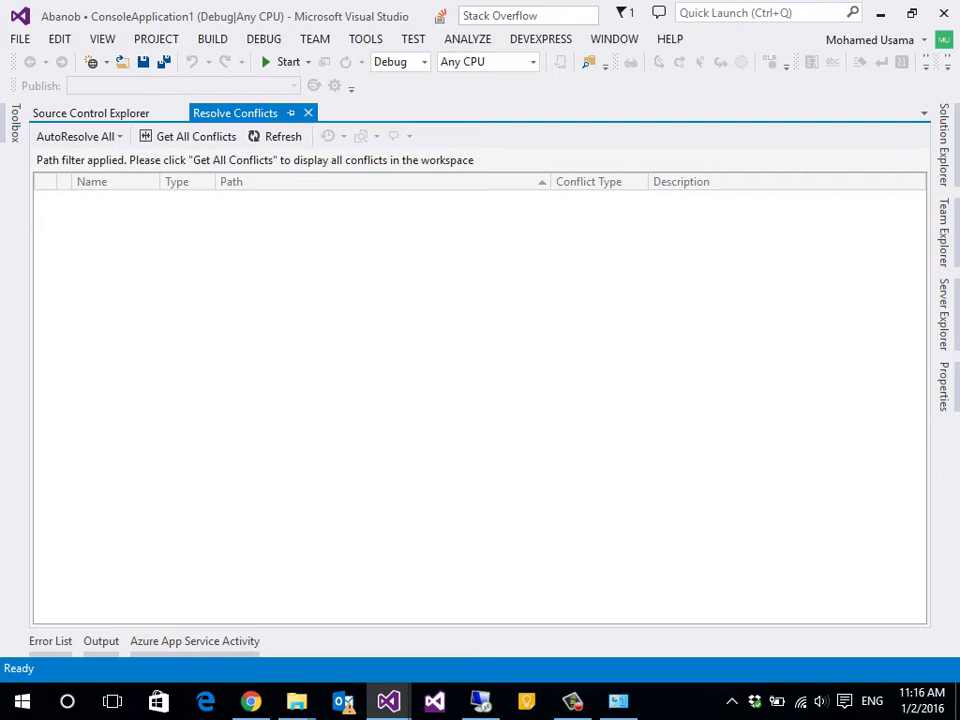
- Show Solution Explorer with Ctrl+Alt+L to see ConsoleApplication1's files
{"action": "key", "text": "ctrl+alt+l"}
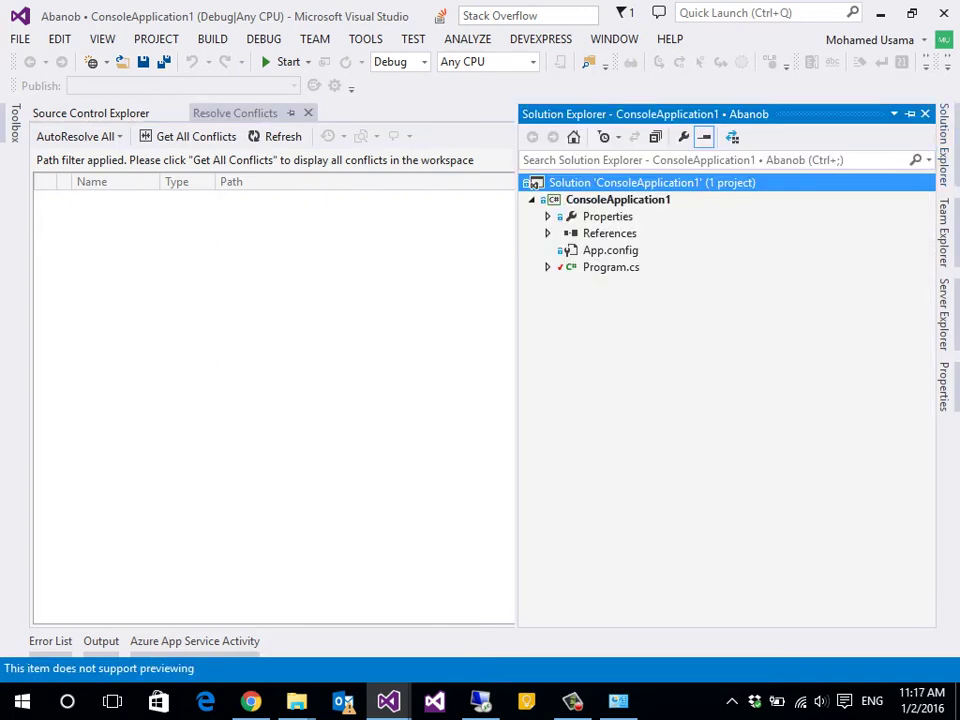
- Open the merged Program.cs in the editor to show both comment lines after Console.Write
{"action": "key", "text": "Down"}
{"action": "key", "text": "Down"}
{"action": "key", "text": "Down"}
{"action": "key", "text": "Down"}
{"action": "key", "text": "Down"}
{"action": "key", "text": "Return"}
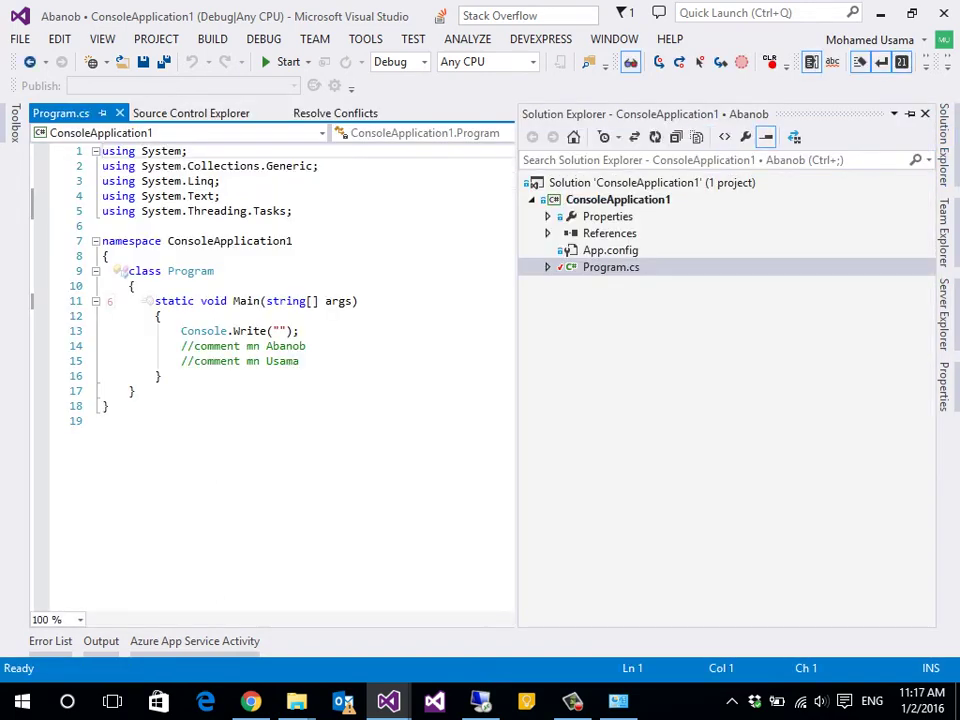
{"action": "left_click", "coordinate": [300, 361]}
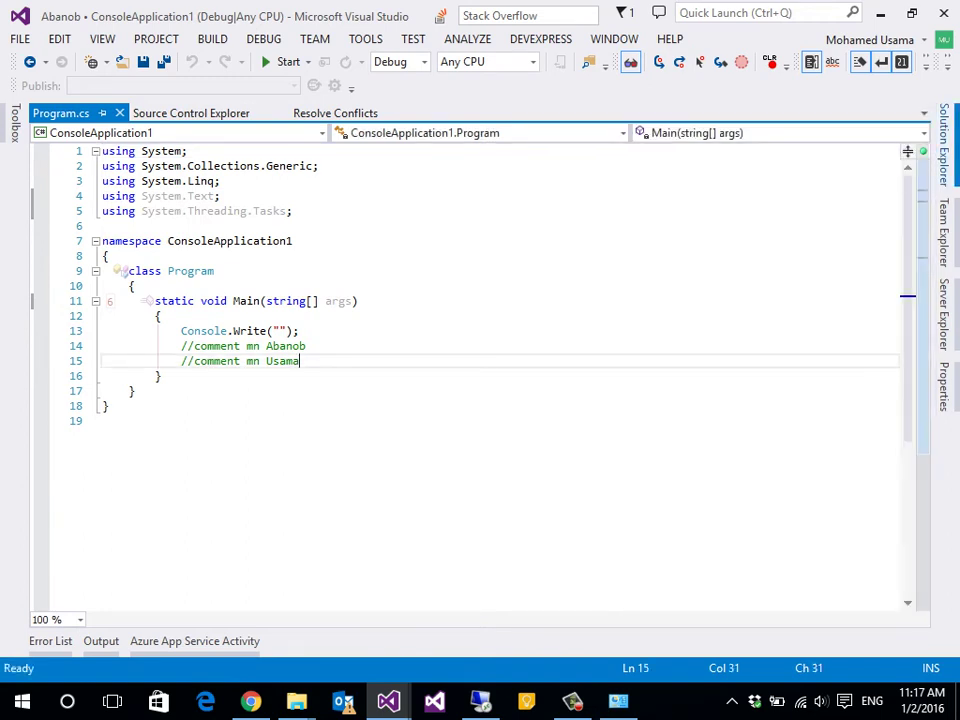
{"action": "key", "text": "ctrl+alt+l"}
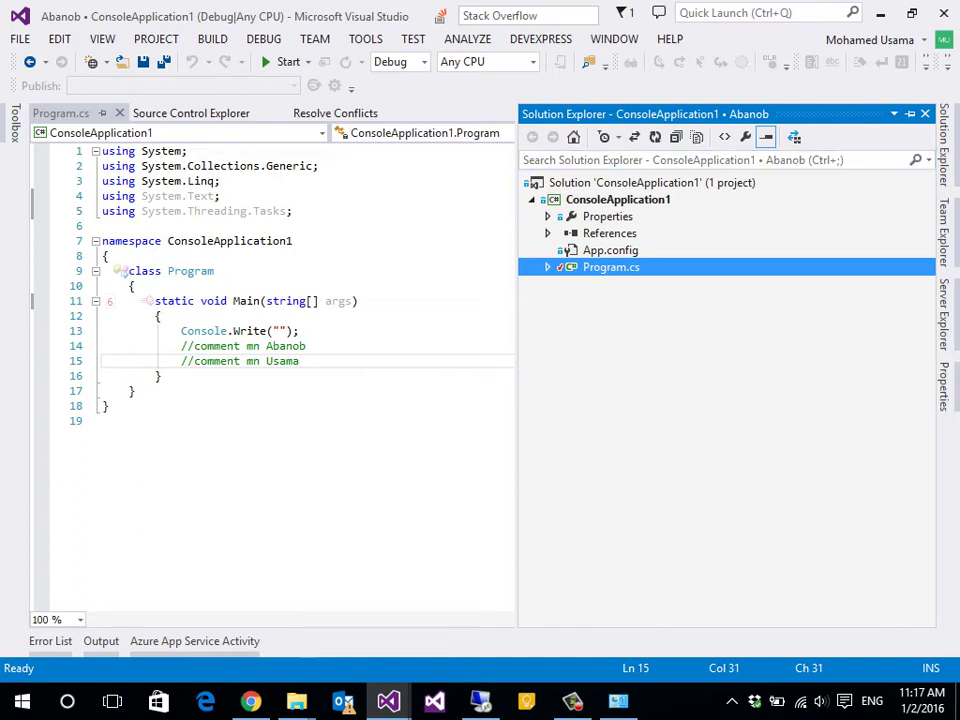
- Check in the merged Program.cs from the solution's context menu as changeset 11
{"action": "right_click", "coordinate": [596, 183]}
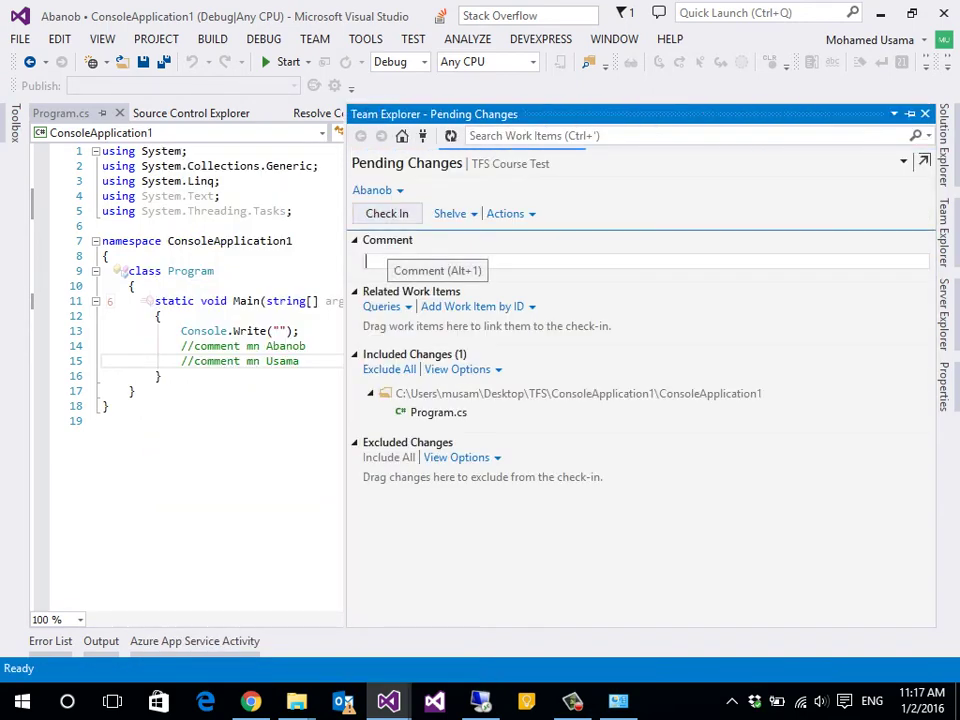
{"action": "key", "text": "ctrl+Return"}
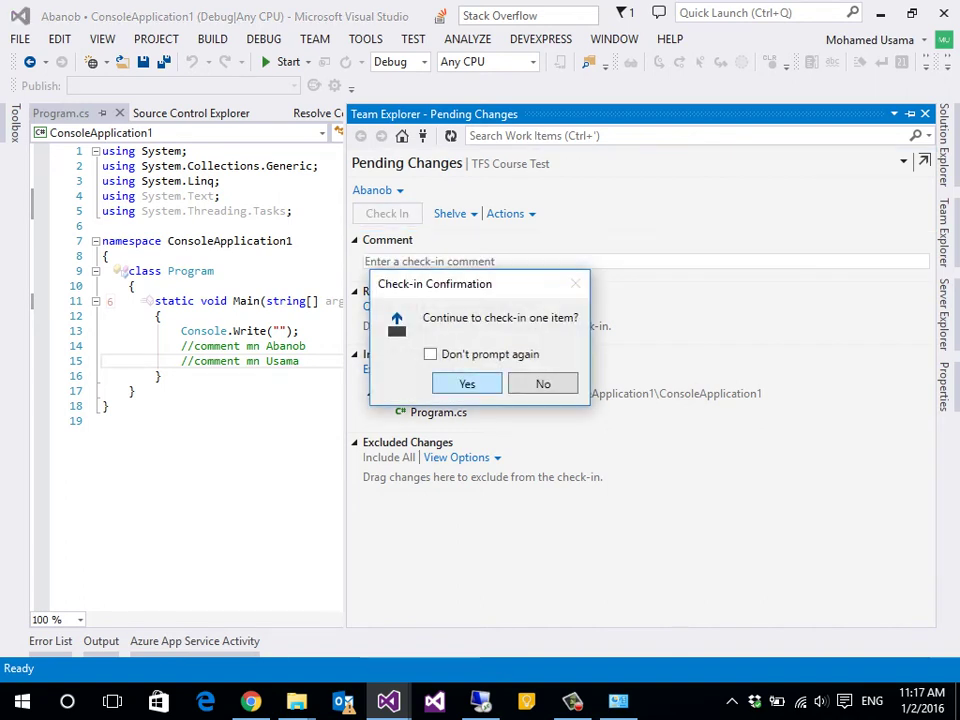
{"action": "key", "text": "Return"}
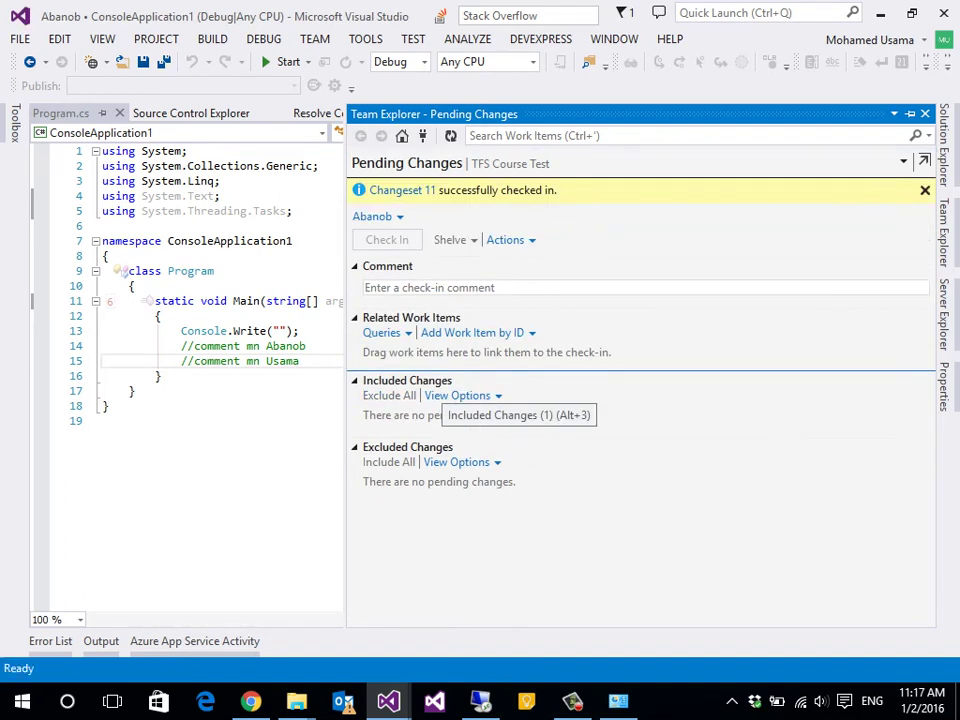
{"action": "key", "text": "Escape"}
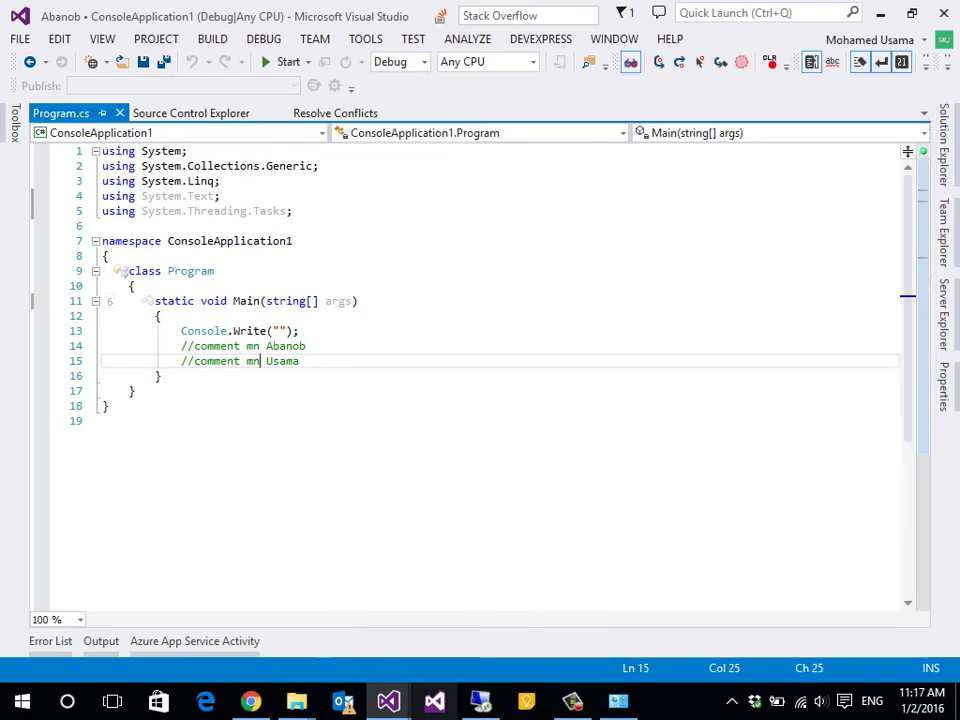
{"action": "mouse_move", "coordinate": [388, 700]}
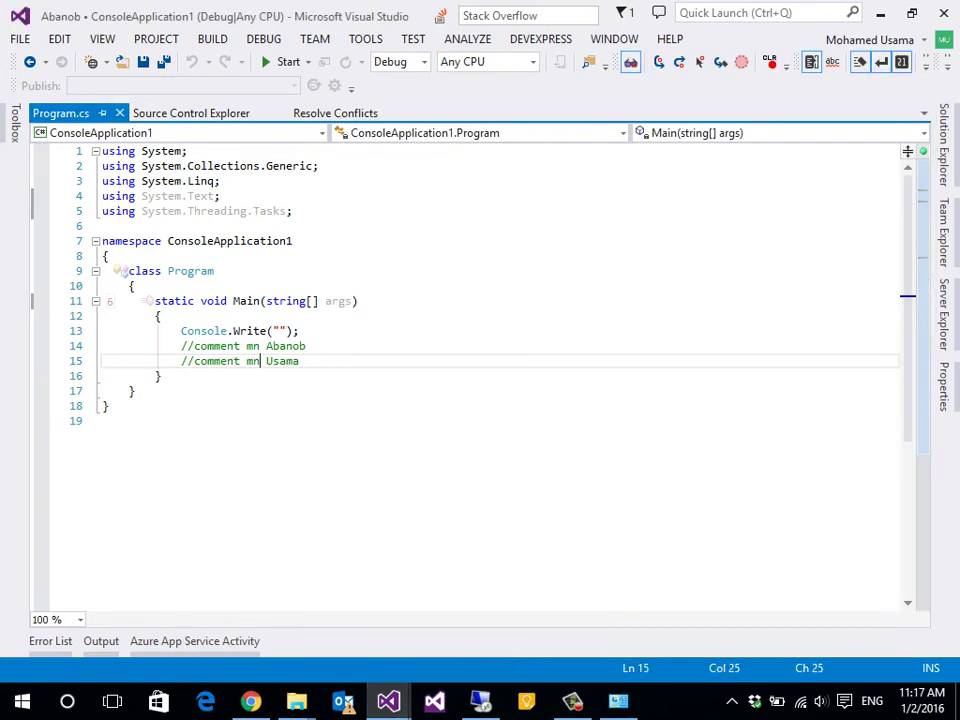
- Switch to the other Visual Studio window and open its Program.cs
{"action": "key", "text": "ctrl+alt+l"}
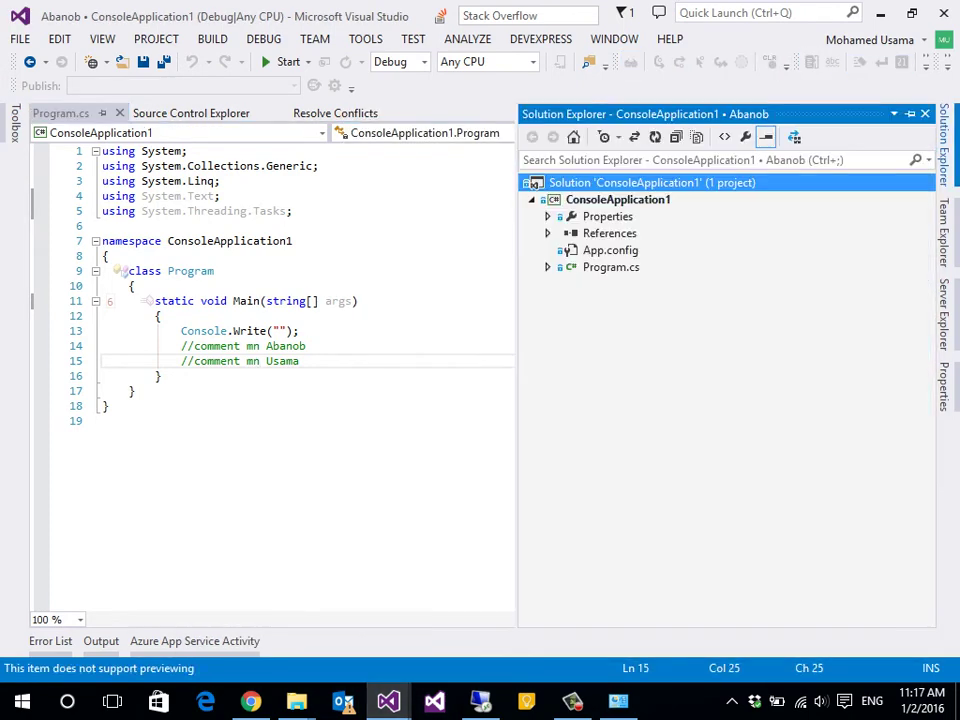
{"action": "left_click", "coordinate": [487, 610]}
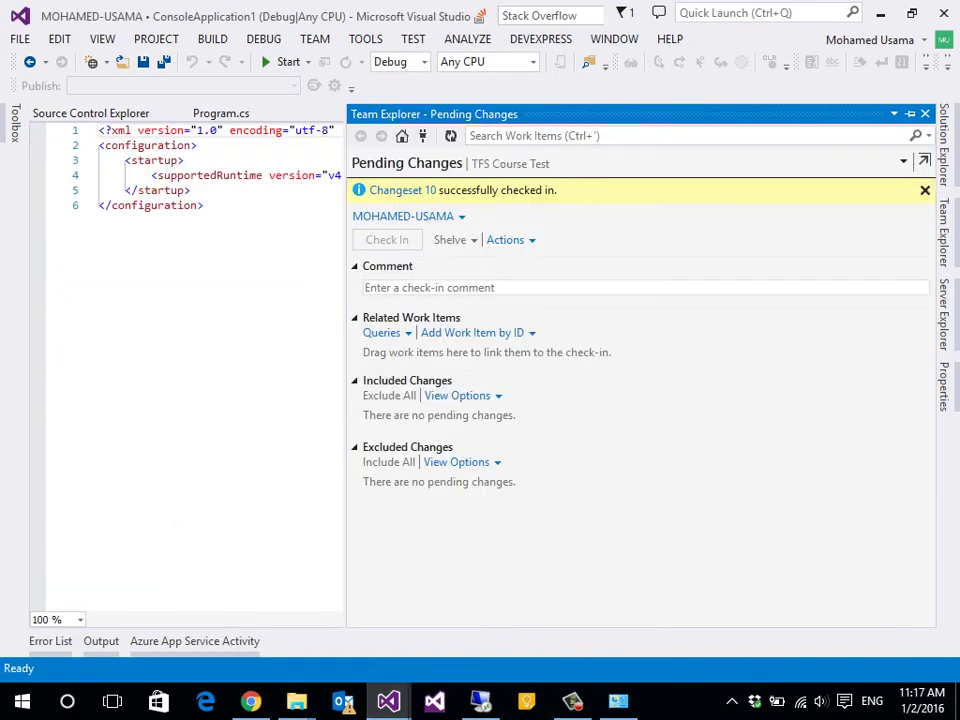
{"action": "key", "text": "ctrl+alt+l"}
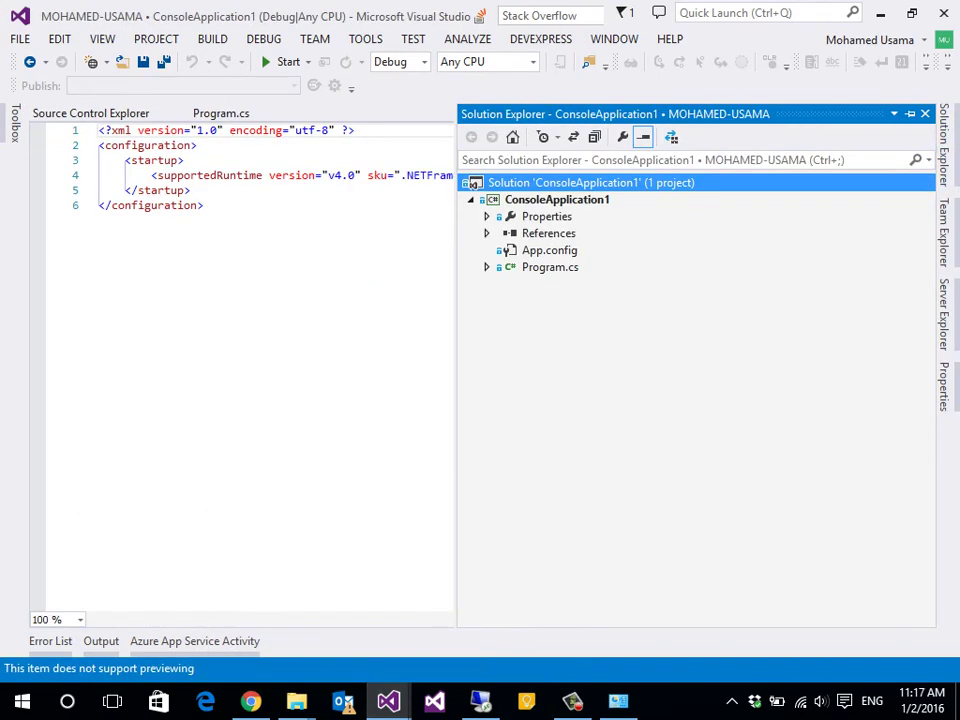
{"action": "key", "text": "Down"}
{"action": "key", "text": "Down"}
{"action": "key", "text": "Down"}
{"action": "key", "text": "Down"}
{"action": "key", "text": "Down"}
{"action": "key", "text": "Return"}
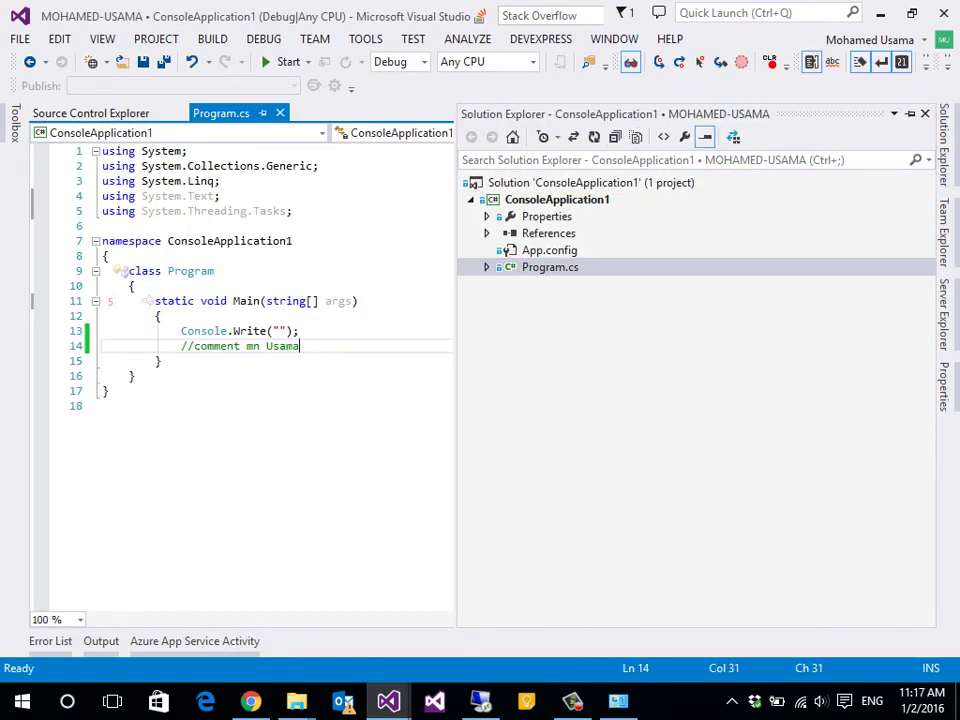
- Run Source Control > Get Latest Version (Recursive) on the project to pull in both merged comments
{"action": "key", "text": "ctrl+alt+l"}
{"action": "key", "text": "Up"}
{"action": "key", "text": "Up"}
{"action": "key", "text": "Up"}
{"action": "key", "text": "Up"}
{"action": "key", "text": "shift+F10"}
{"action": "key", "text": "Down"}
{"action": "key", "text": "Down"}
{"action": "key", "text": "Down"}
{"action": "key", "text": "Down"}
{"action": "key", "text": "Down"}
{"action": "key", "text": "Down"}
{"action": "key", "text": "Down"}
{"action": "key", "text": "Down"}
{"action": "key", "text": "Down"}
{"action": "key", "text": "Down"}
{"action": "key", "text": "Down"}
{"action": "key", "text": "Down"}
{"action": "key", "text": "Down"}
{"action": "key", "text": "Down"}
{"action": "key", "text": "Down"}
{"action": "key", "text": "Down"}
{"action": "key", "text": "Down"}
{"action": "key", "text": "Down"}
{"action": "key", "text": "Down"}
{"action": "key", "text": "Down"}
{"action": "key", "text": "Up"}
{"action": "key", "text": "Right"}
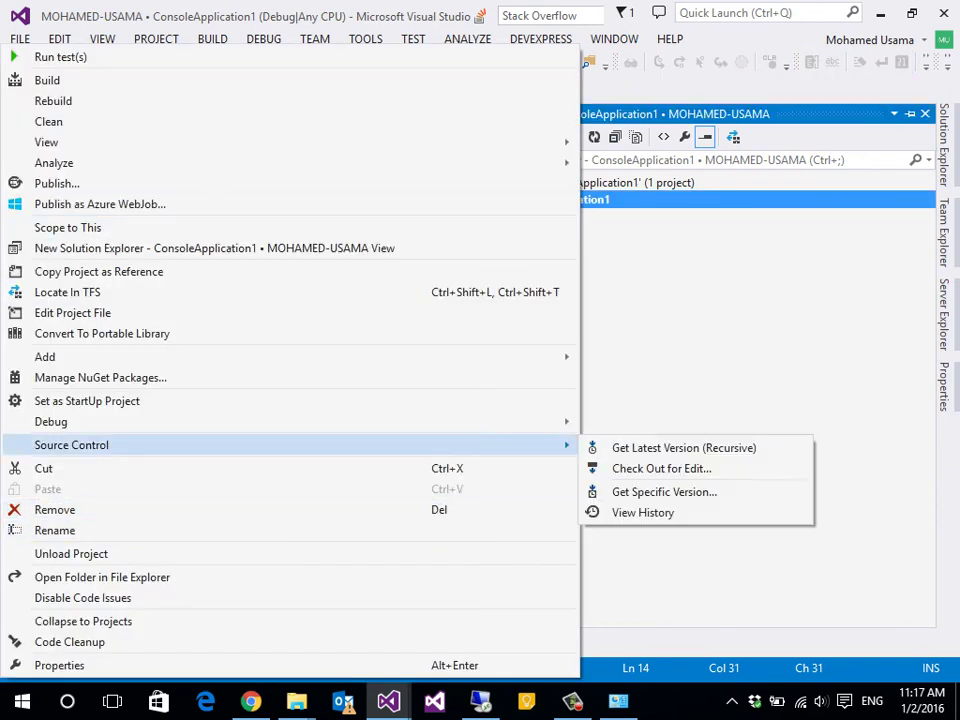
{"action": "key", "text": "Down"}
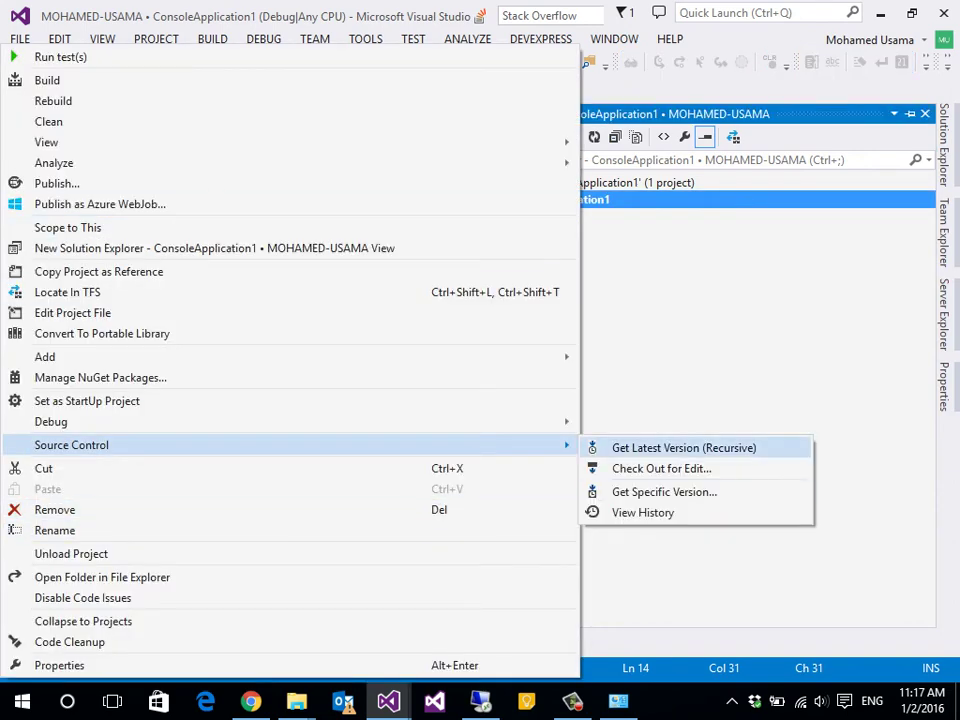
{"action": "key", "text": "Return"}
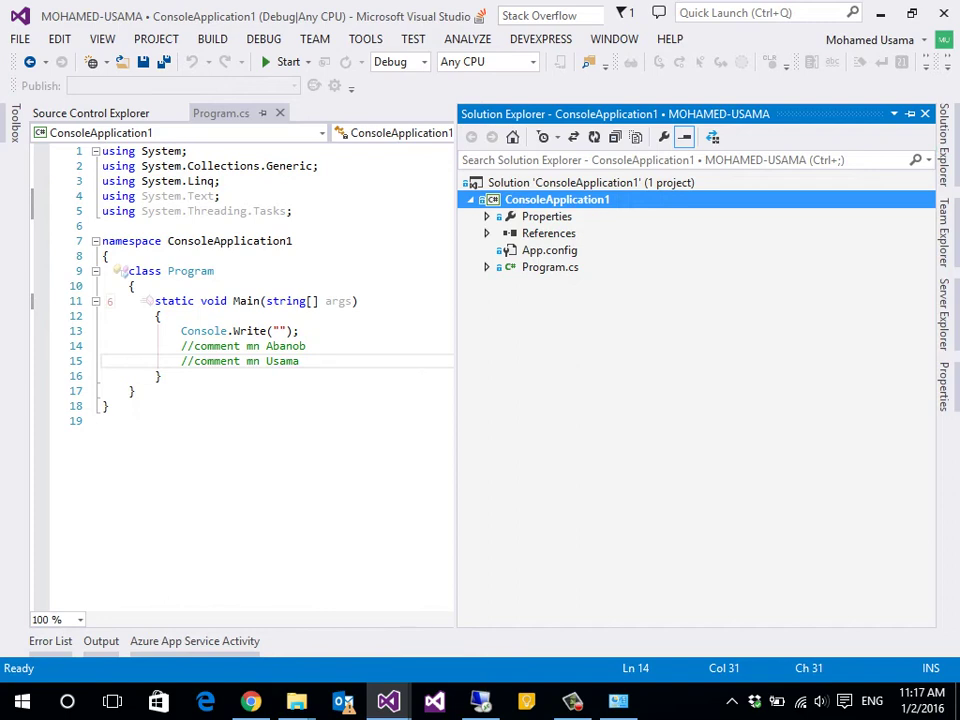
{"action": "left_click", "coordinate": [306, 346]}
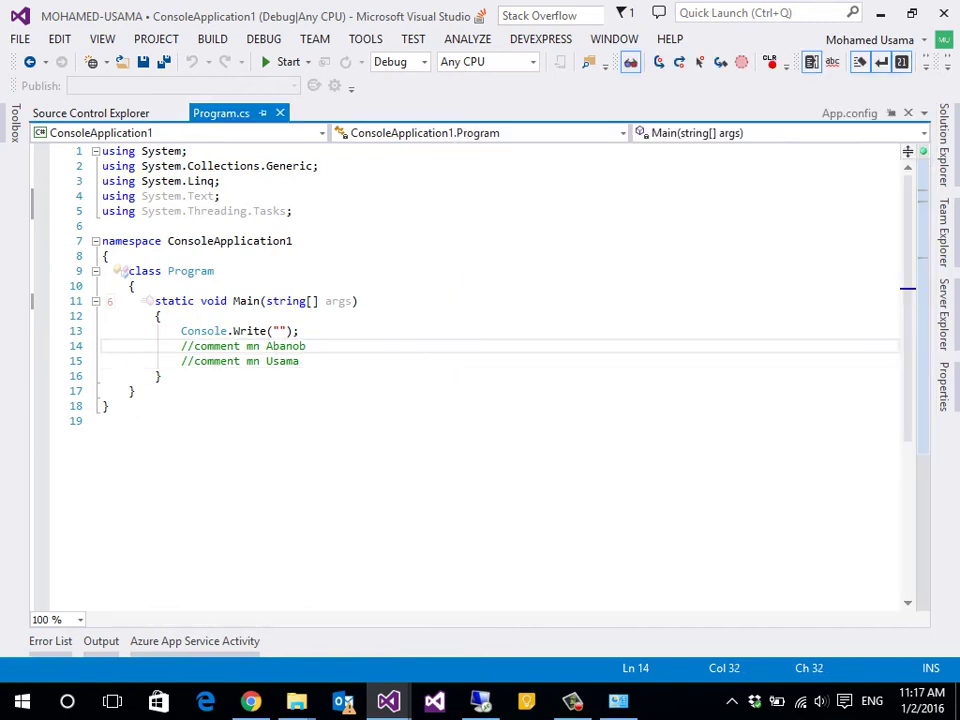
- Add a '//comment tany' line at the end of Main, save Program.cs, and locate it in Solution Explorer
{"action": "left_click", "coordinate": [299, 361]}
{"action": "key", "text": "Return"}
{"action": "key", "text": "Return"}
{"action": "type", "text": "//comment tany"}
{"action": "key", "text": "ctrl+s"}
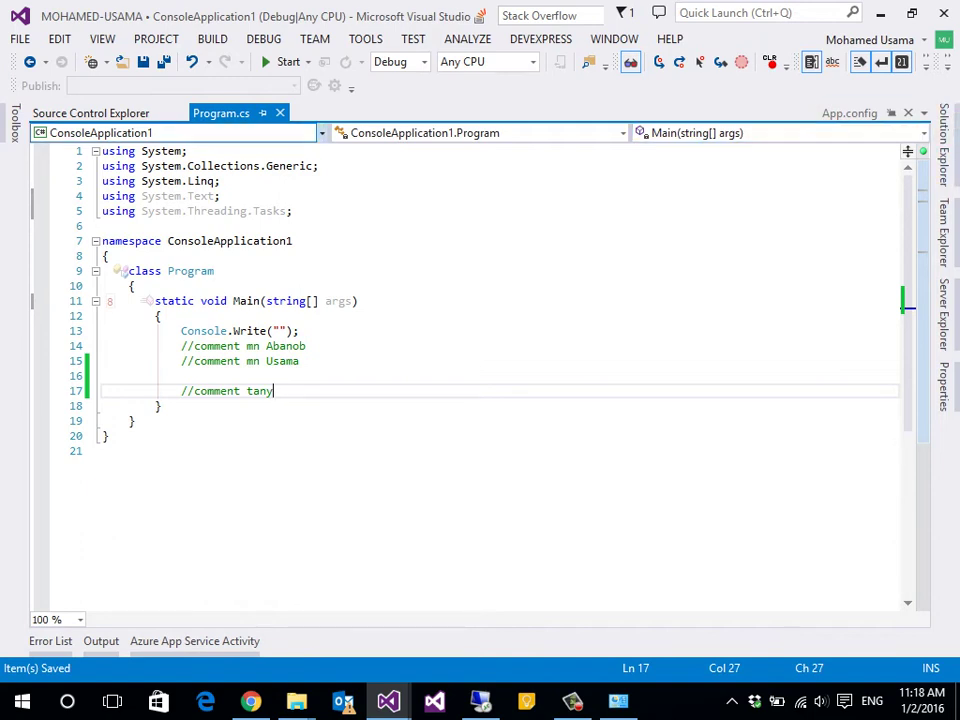
{"action": "right_click", "coordinate": [222, 112]}
{"action": "left_click", "coordinate": [300, 122]}
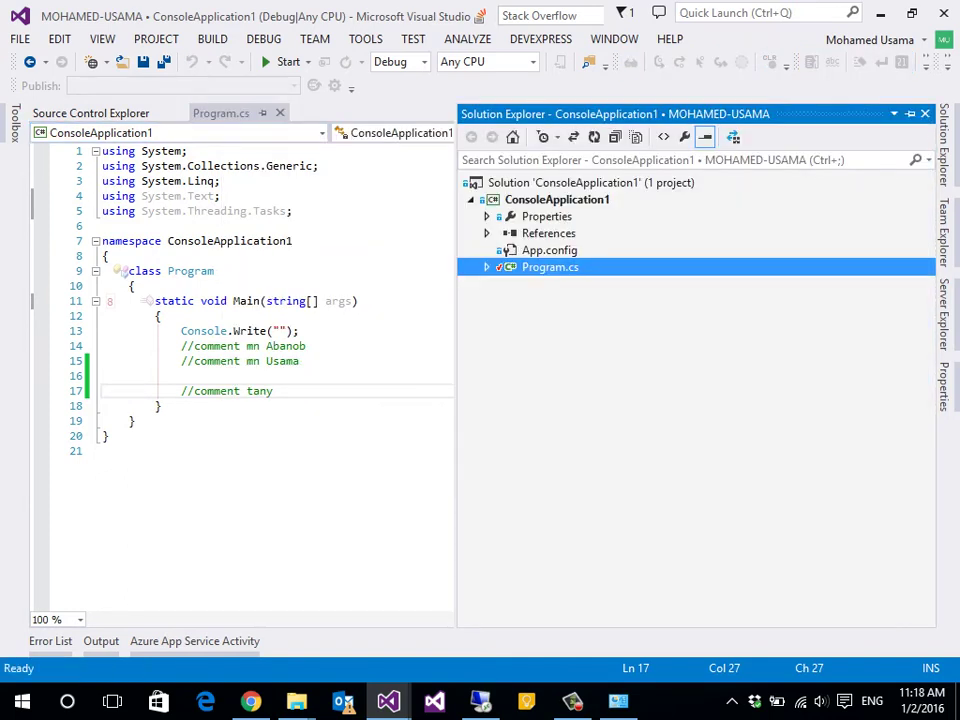
- Open the Compare dialog for Program.cs from its context menu
{"action": "right_click", "coordinate": [548, 267]}
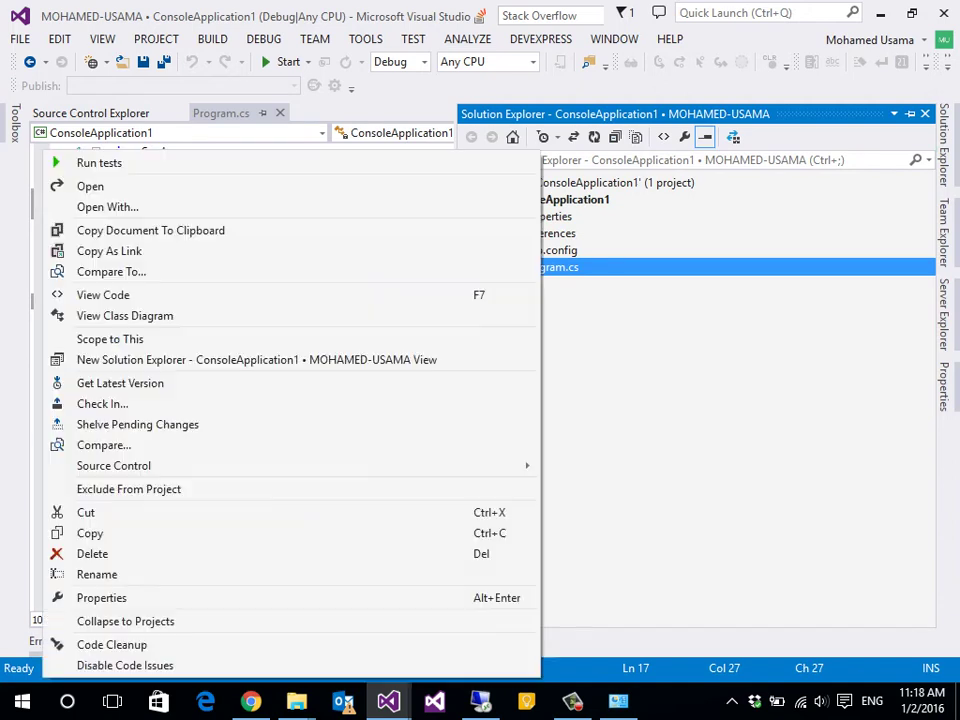
{"action": "mouse_move", "coordinate": [300, 465]}
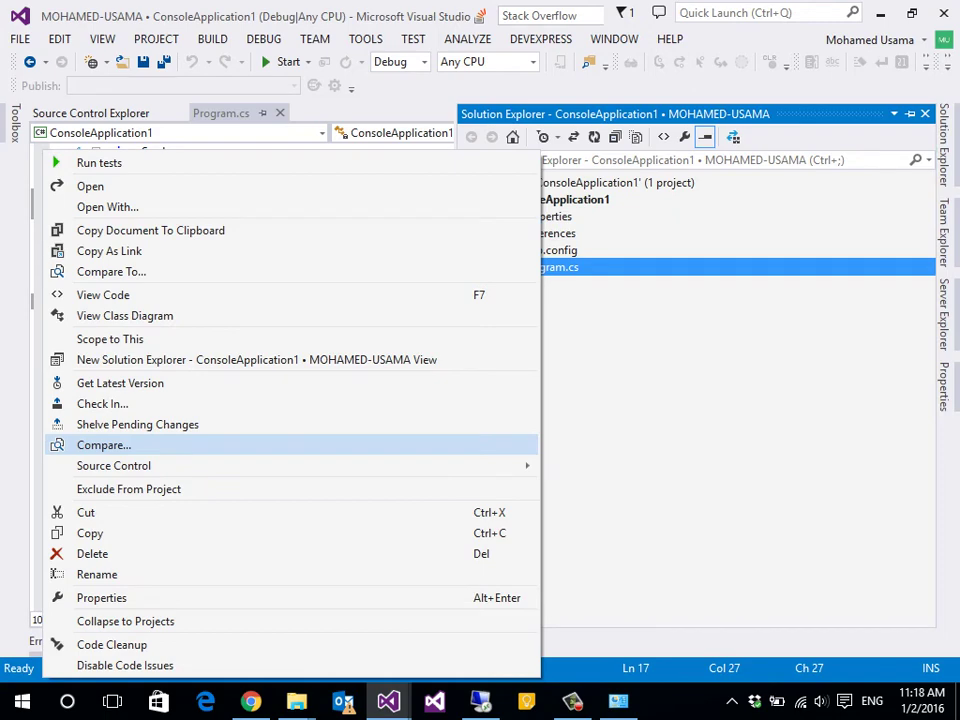
{"action": "left_click", "coordinate": [104, 445]}
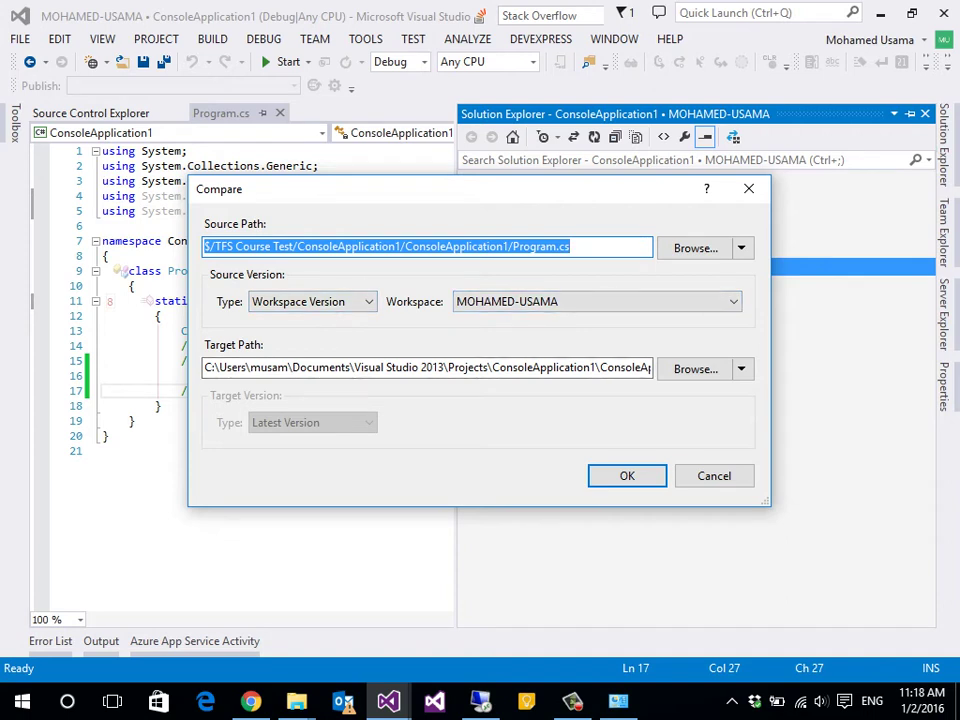
{"action": "left_click", "coordinate": [312, 301]}
{"action": "key", "text": "Escape"}
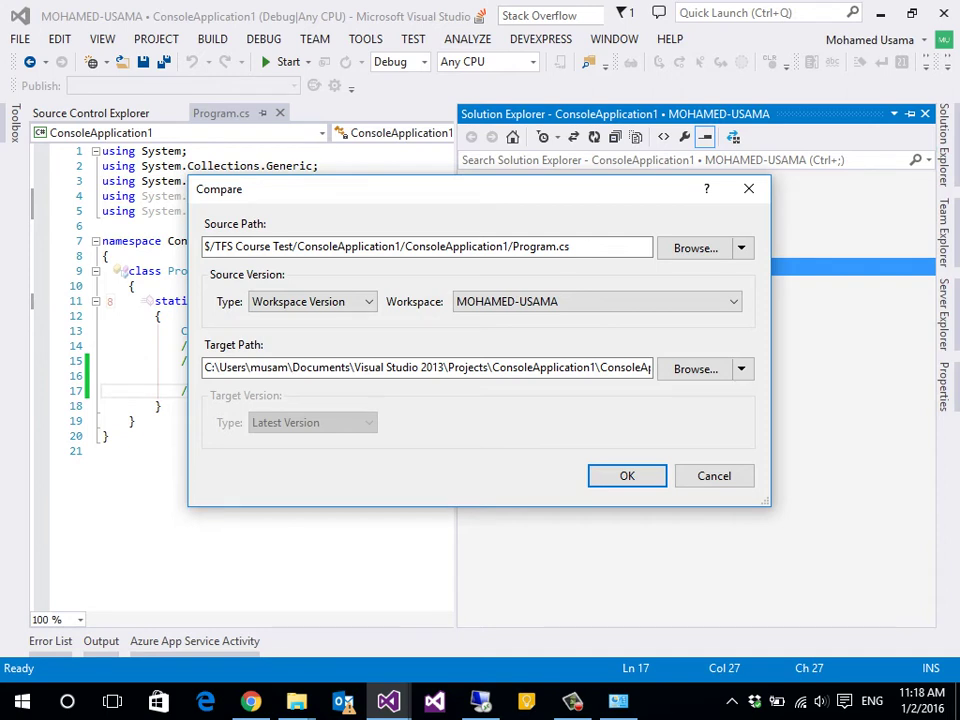
- Set the source version type to Changeset and open the Find Changesets dialog
{"action": "key", "text": "Tab"}
{"action": "key", "text": "alt+Down"}
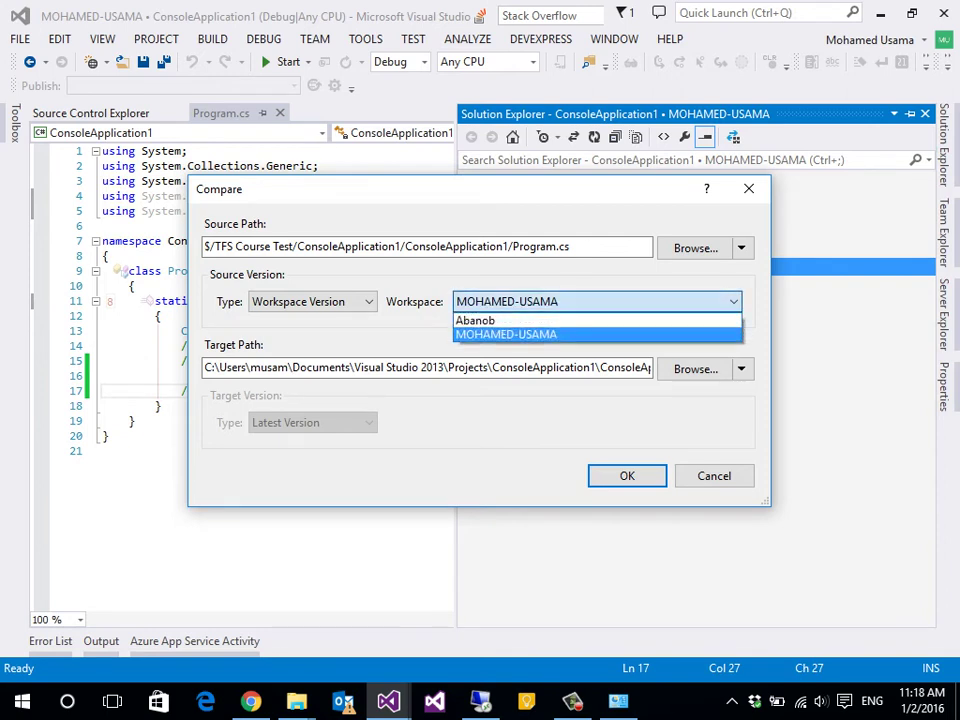
{"action": "key", "text": "Escape"}
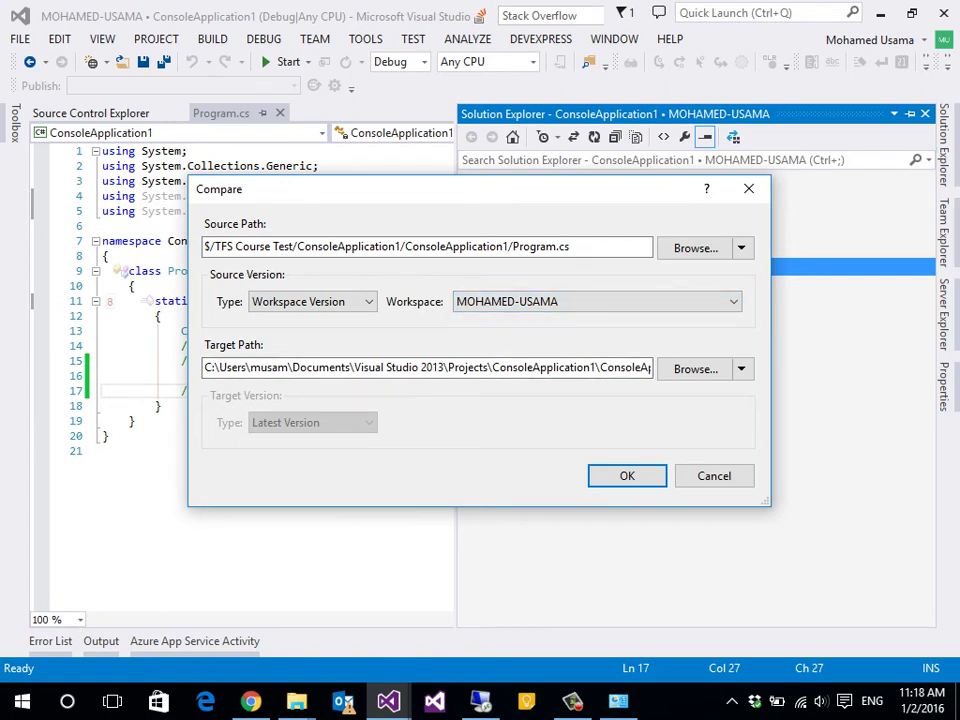
{"action": "key", "text": "shift+Tab"}
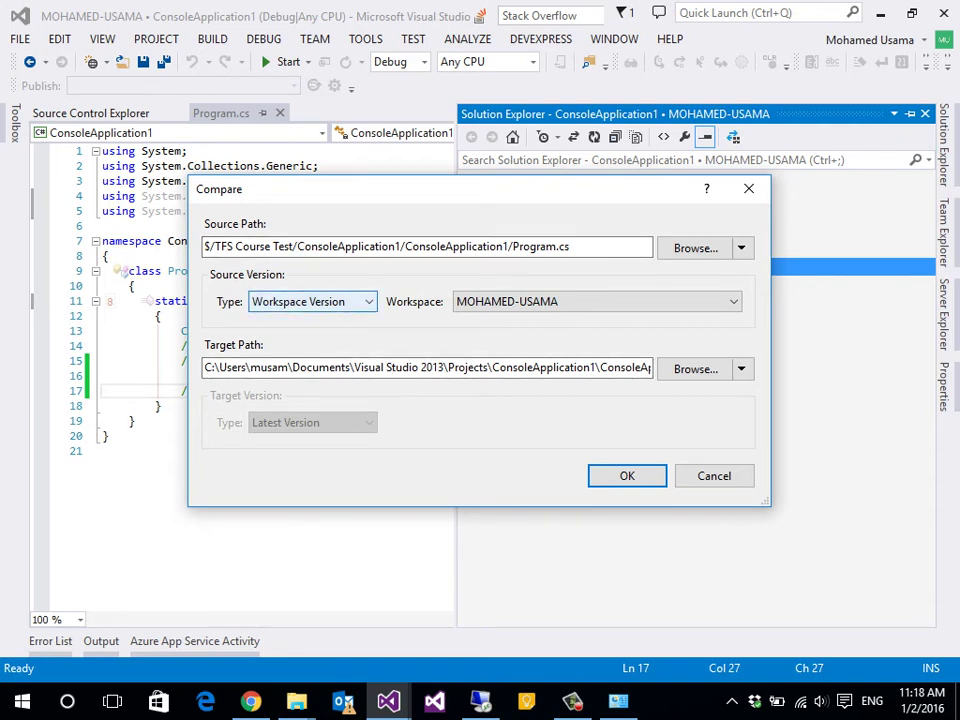
{"action": "key", "text": "alt+Down"}
{"action": "key", "text": "Home"}
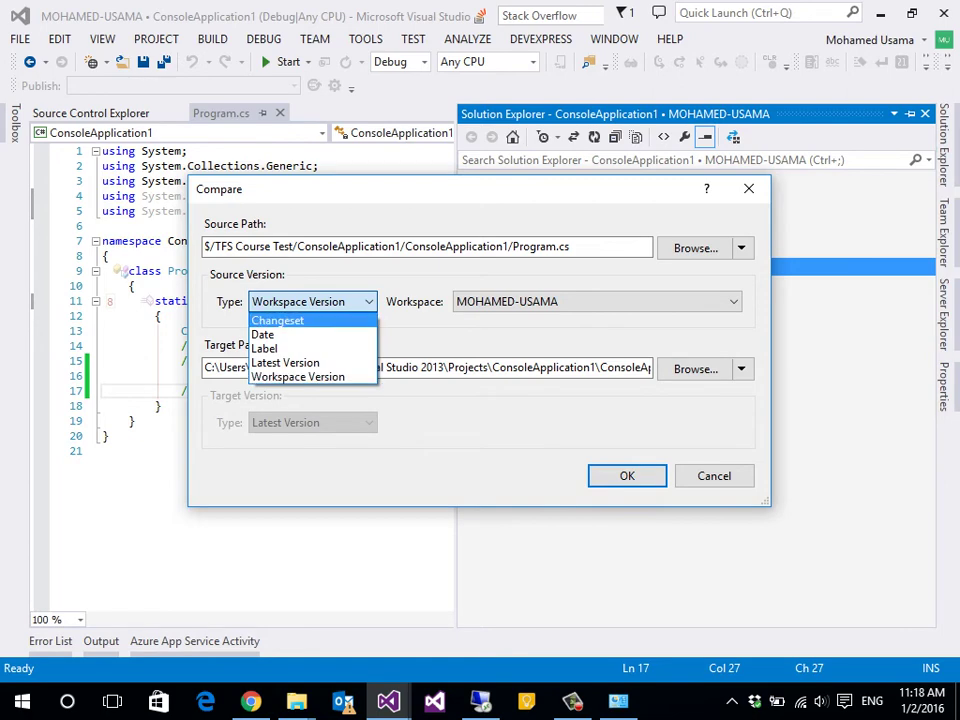
{"action": "key", "text": "Return"}
{"action": "key", "text": "Tab"}
{"action": "key", "text": "Return"}
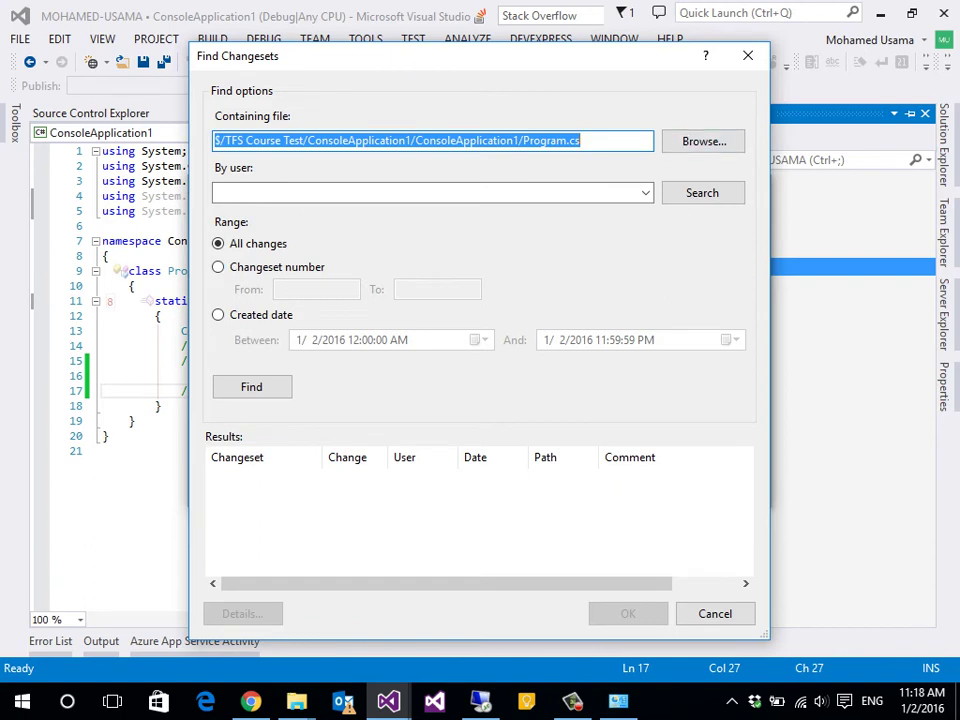
- Find all Program.cs changesets (8–11), widen the User and Path columns, then cancel the search
{"action": "key", "text": "Return"}
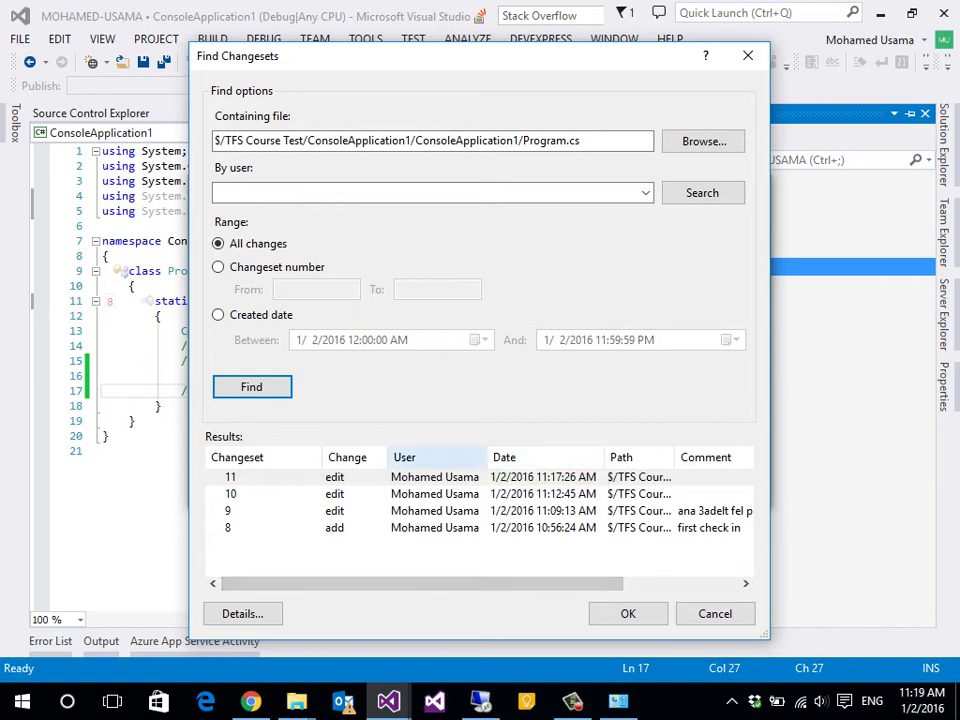
{"action": "left_click_drag", "start_coordinate": [487, 457], "coordinate": [407, 457]}
{"action": "mouse_move", "coordinate": [420, 583]}
{"action": "left_mouse_down"}
{"action": "mouse_move", "coordinate": [482, 583]}
{"action": "mouse_move", "coordinate": [420, 583]}
{"action": "left_mouse_up"}
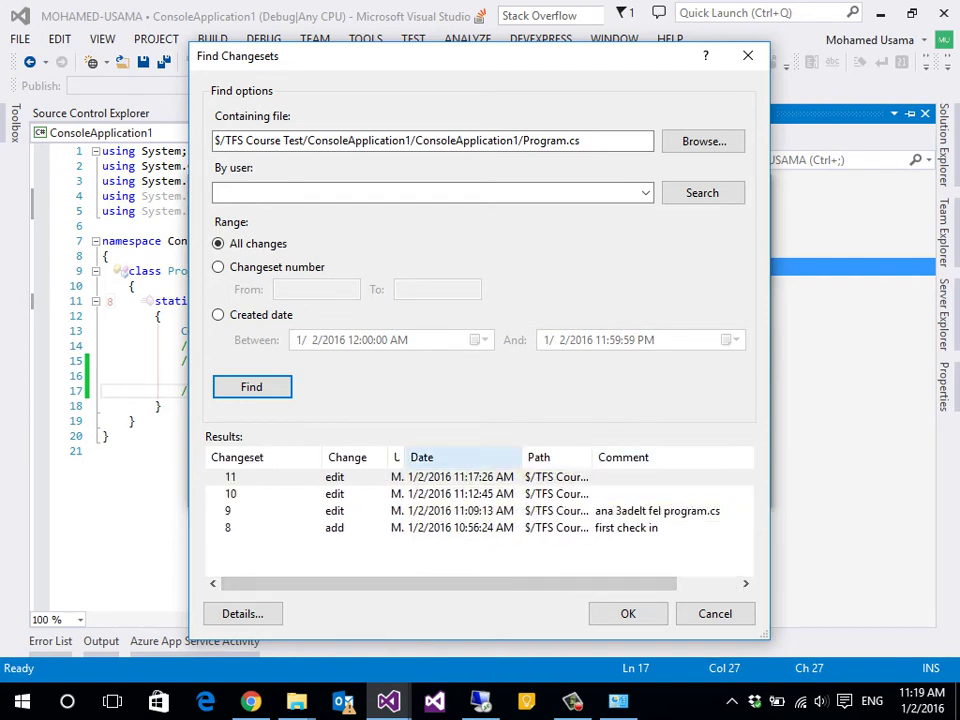
{"action": "left_click_drag", "start_coordinate": [404, 457], "coordinate": [515, 457]}
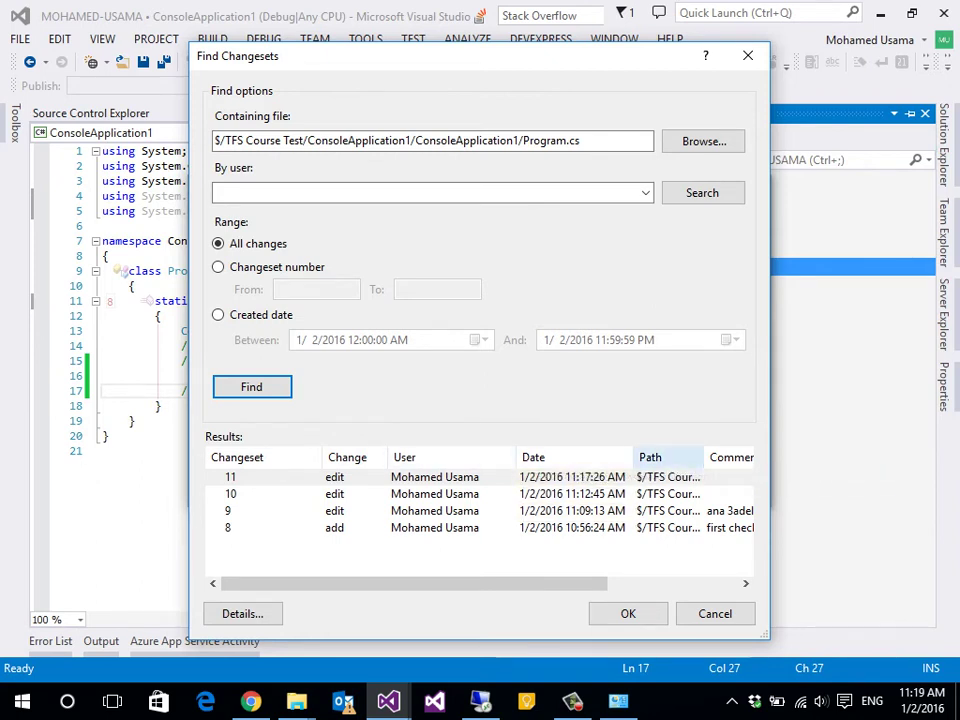
{"action": "double_click", "coordinate": [706, 457]}
{"action": "scroll", "coordinate": [480, 500], "scroll_direction": "right", "scroll_amount": 3}
{"action": "scroll", "coordinate": [480, 500], "scroll_direction": "right", "scroll_amount": 3}
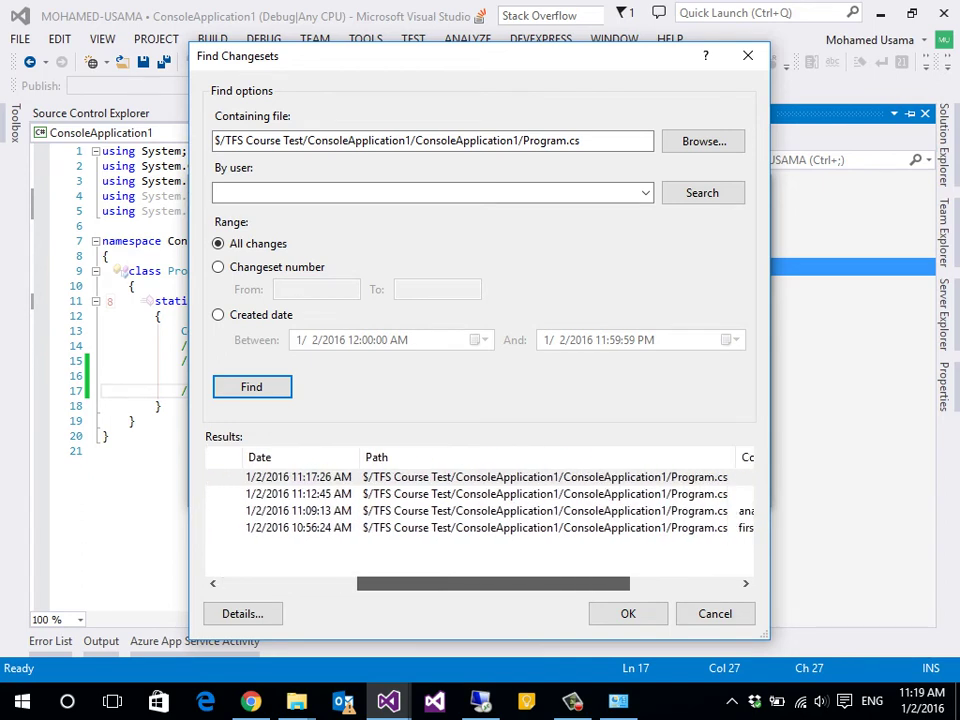
{"action": "scroll", "coordinate": [480, 500], "scroll_direction": "left", "scroll_amount": 6}
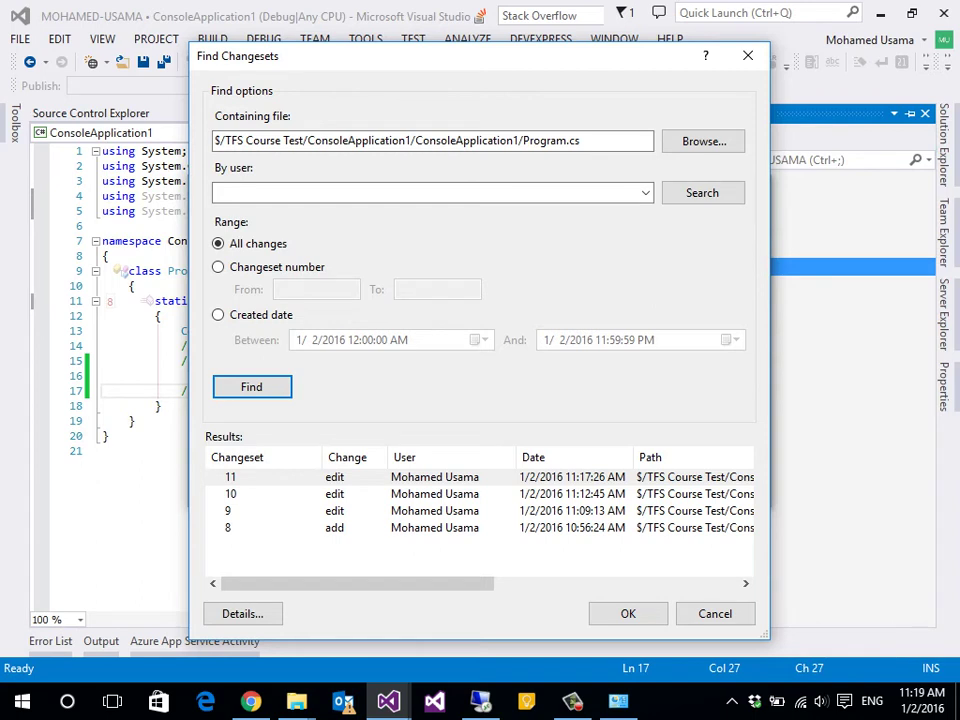
{"action": "left_click", "coordinate": [715, 613]}
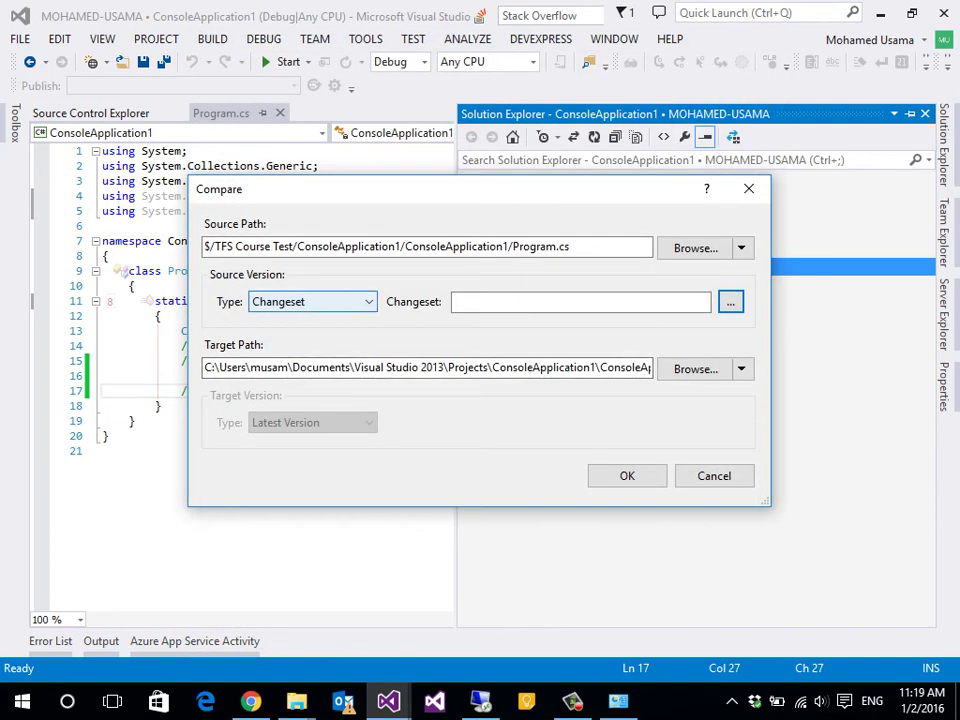
- Set the source version type to Latest Version and run the Program.cs comparison
{"action": "left_click", "coordinate": [330, 301]}
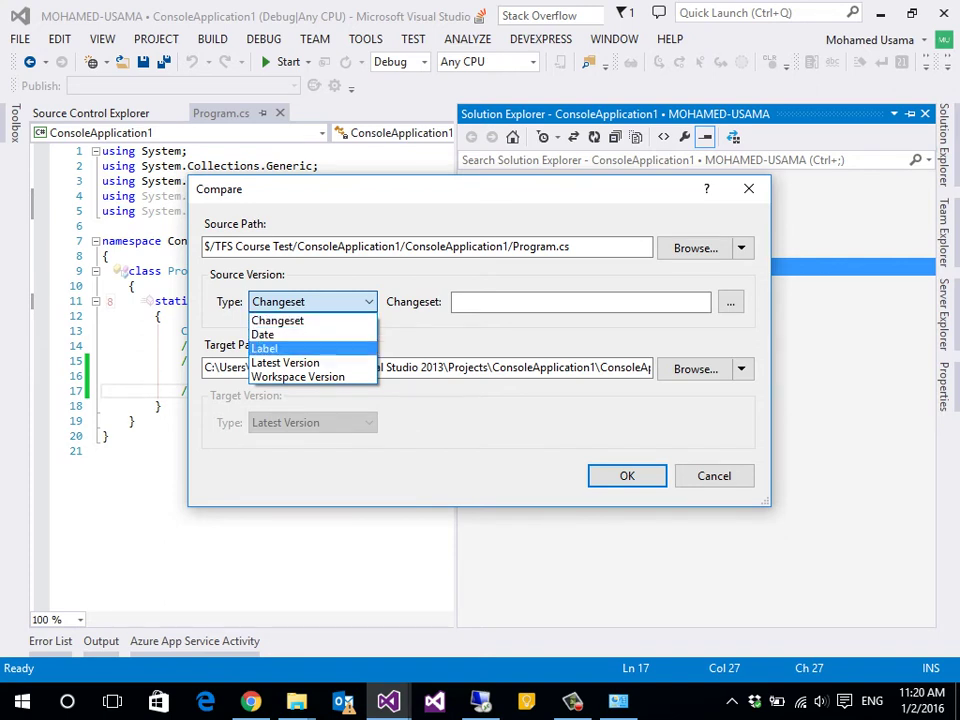
{"action": "key", "text": "Return"}
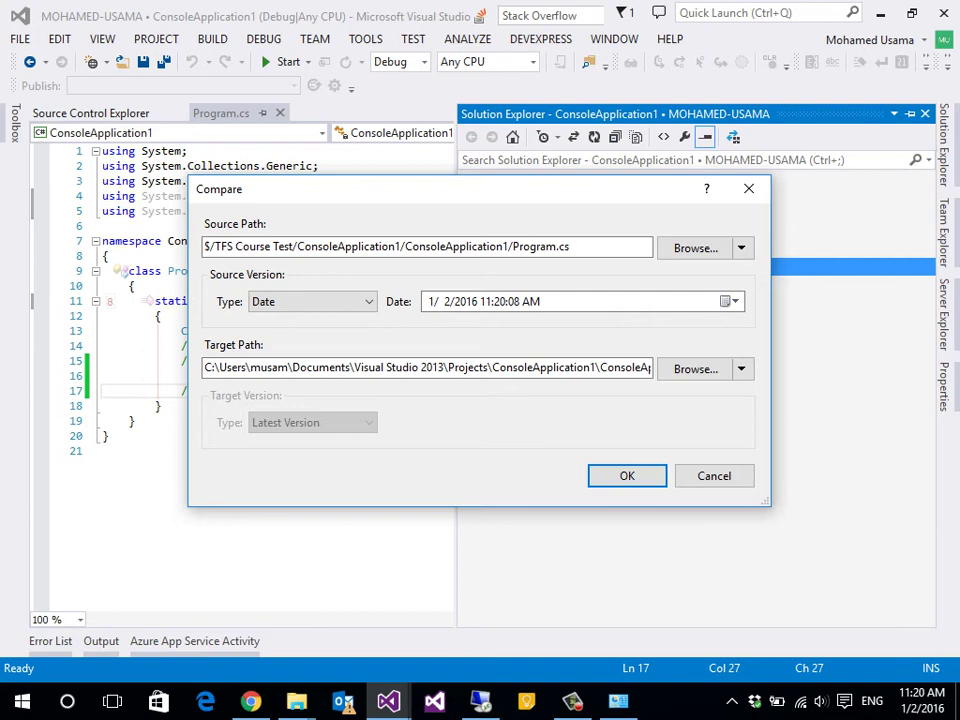
{"action": "left_click", "coordinate": [312, 301]}
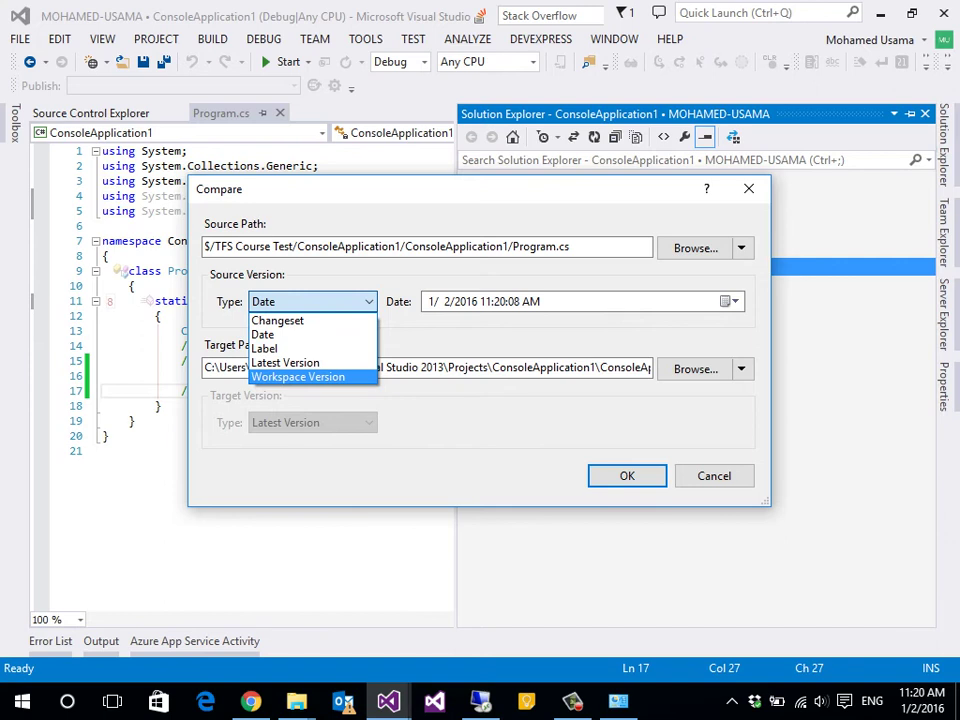
{"action": "key", "text": "Up"}
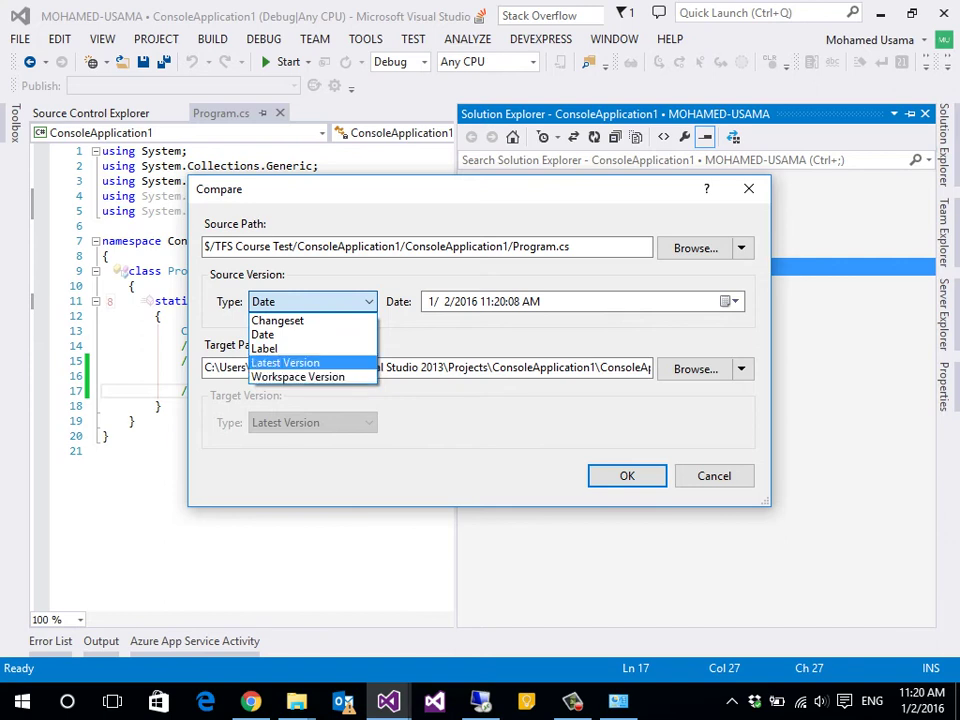
{"action": "key", "text": "Return"}
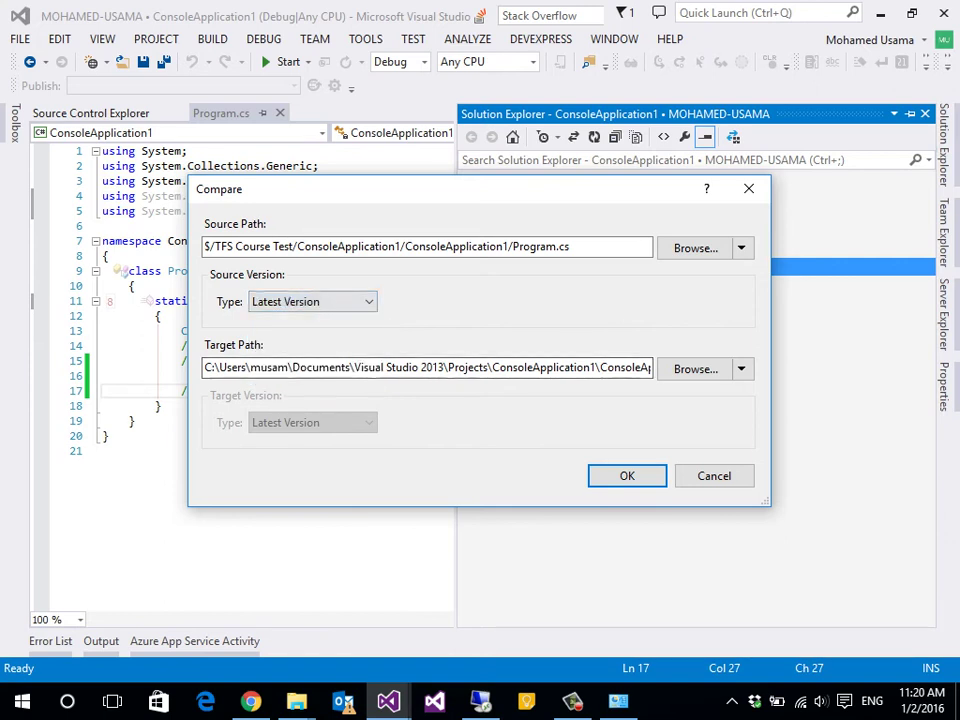
{"action": "key", "text": "Return"}
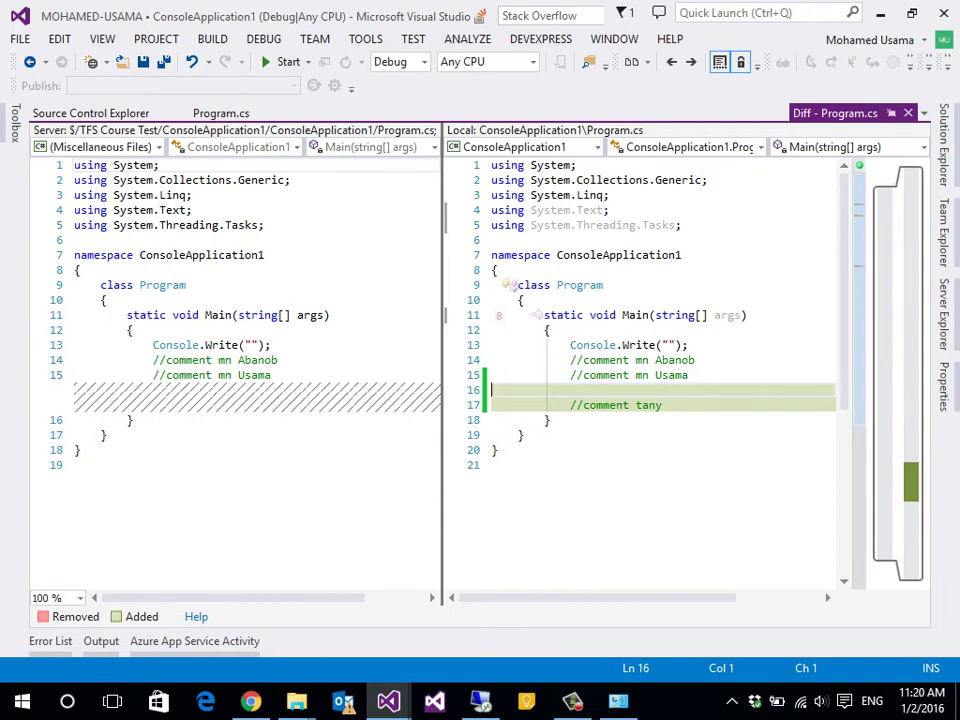
- Review the diff by selecting the two lines added in the local version
{"action": "left_click", "coordinate": [271, 375]}
{"action": "key", "text": "Down"}
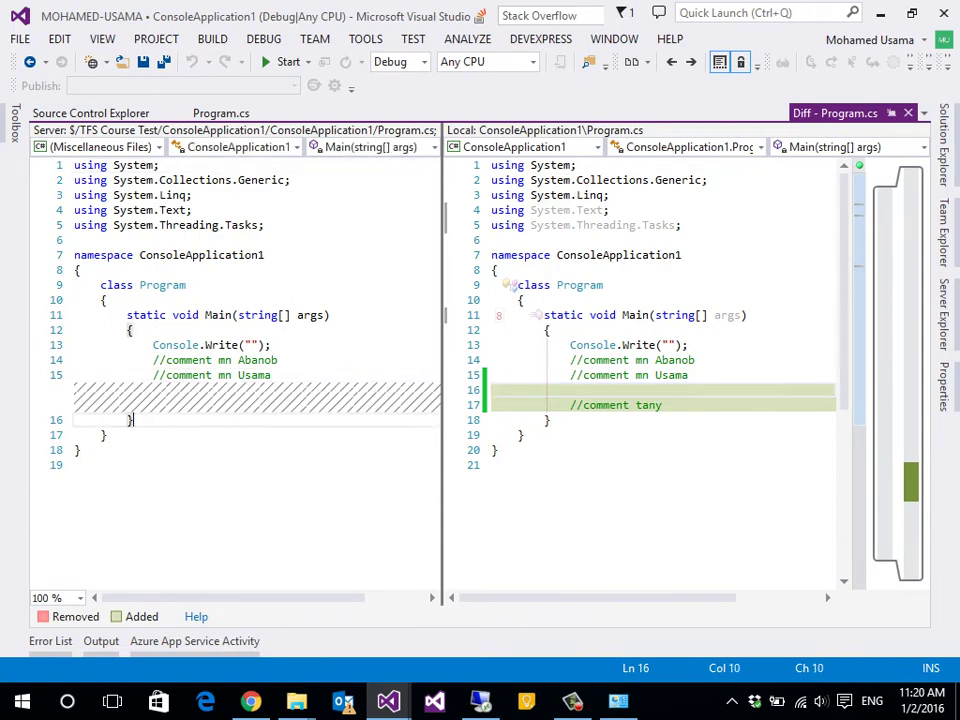
{"action": "key", "text": "Up"}
{"action": "left_click_drag", "start_coordinate": [662, 405], "coordinate": [492, 390]}
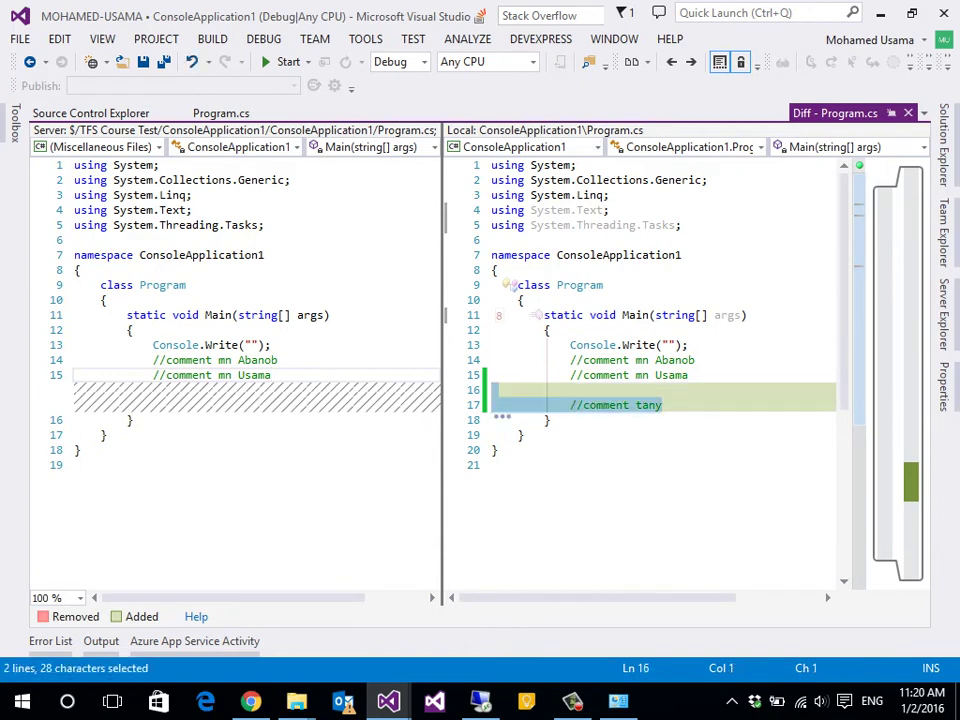
{"action": "scroll", "coordinate": [650, 380], "scroll_direction": "down", "scroll_amount": 4}
{"action": "scroll", "coordinate": [650, 380], "scroll_direction": "down", "scroll_amount": 2}
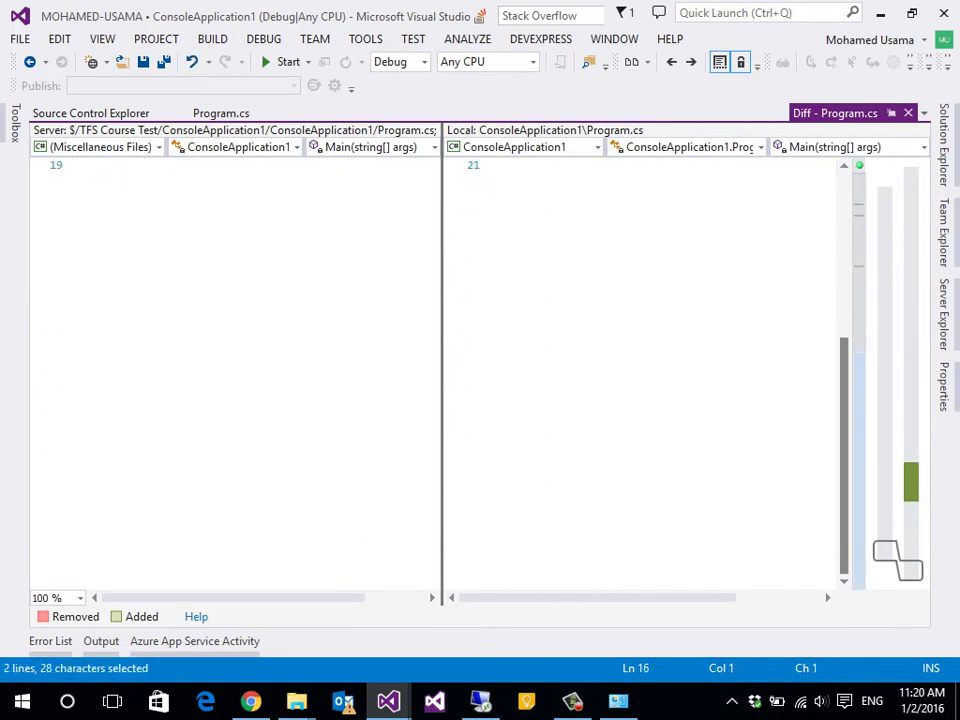
{"action": "scroll", "coordinate": [650, 380], "scroll_direction": "up", "scroll_amount": 6}
{"action": "scroll", "coordinate": [650, 380], "scroll_direction": "down", "scroll_amount": 2}
{"action": "scroll", "coordinate": [650, 380], "scroll_direction": "up", "scroll_amount": 2}
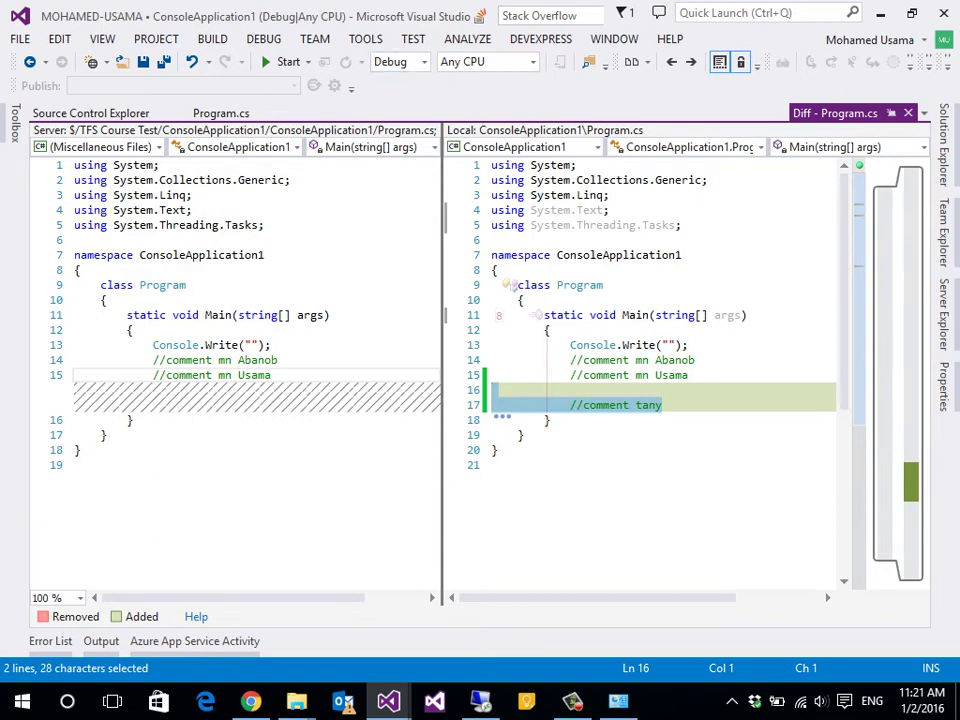
{"action": "left_click", "coordinate": [662, 405]}
- Close the diff and bring up Program.cs's context menu in Solution Explorer
{"action": "key", "text": "ctrl+F4"}
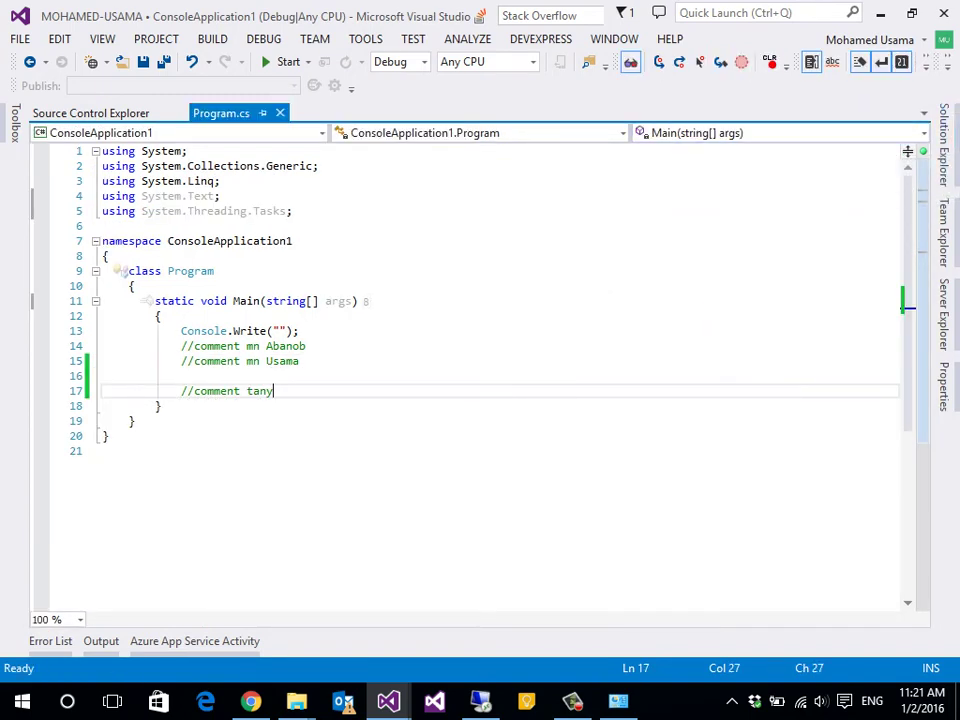
{"action": "key", "text": "ctrl+alt+l"}
{"action": "key", "text": "shift+F10"}
{"action": "key", "text": "Up"}
{"action": "key", "text": "Up"}
{"action": "key", "text": "Up"}
- Reopen Compare for Program.cs, switch to the other workspace, then close it without comparing
{"action": "key", "text": "Return"}
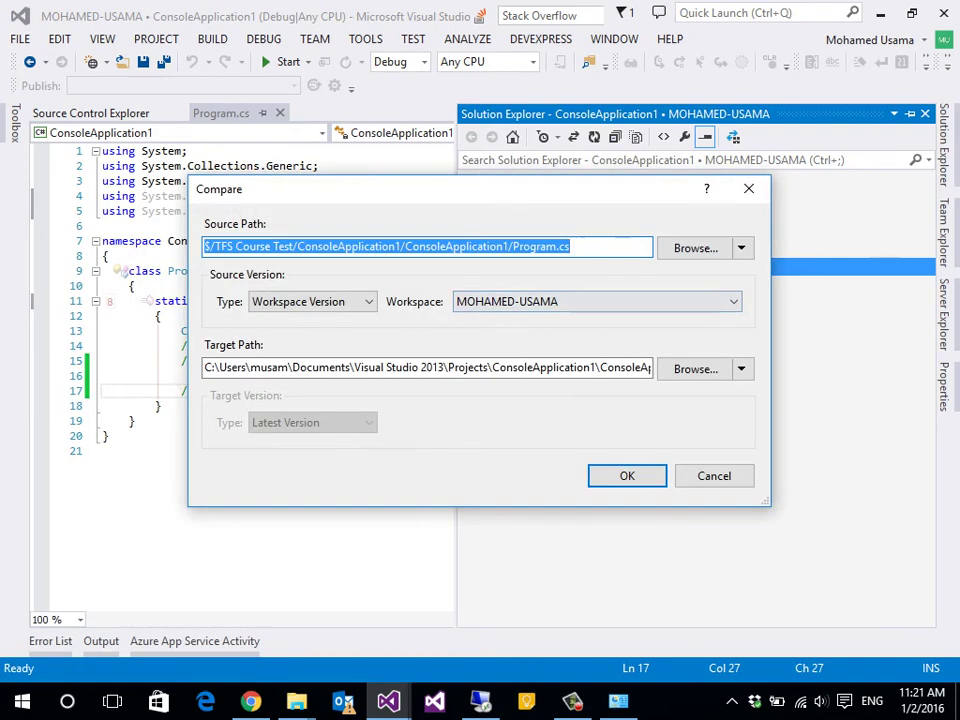
{"action": "key", "text": "Escape"}
{"action": "key", "text": "shift+F10"}
{"action": "key", "text": "Down"}
{"action": "key", "text": "Down"}
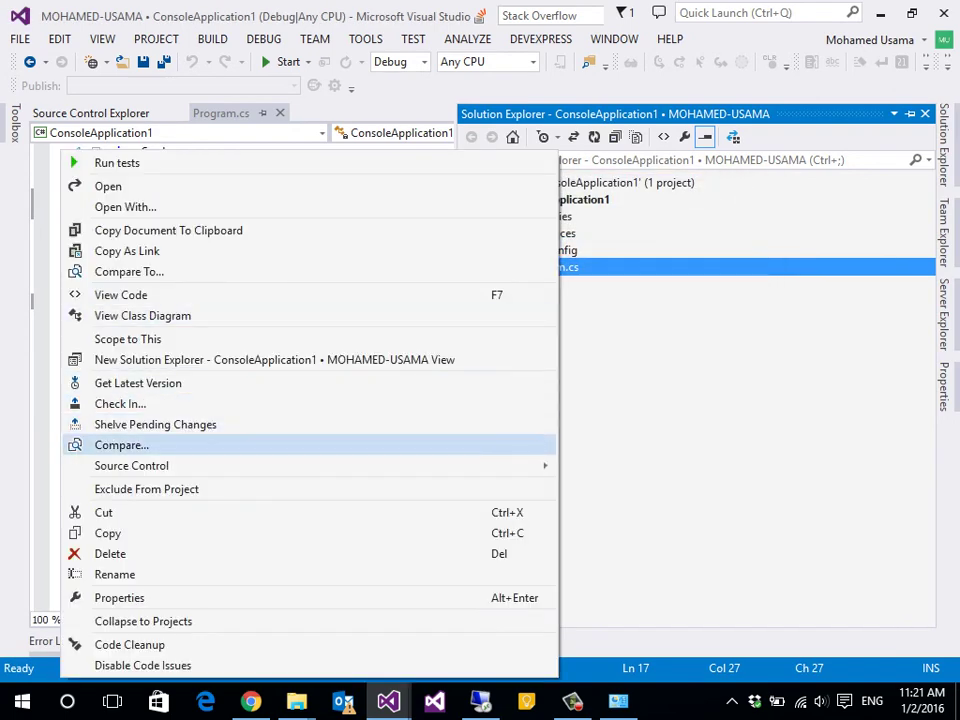
{"action": "key", "text": "Escape"}
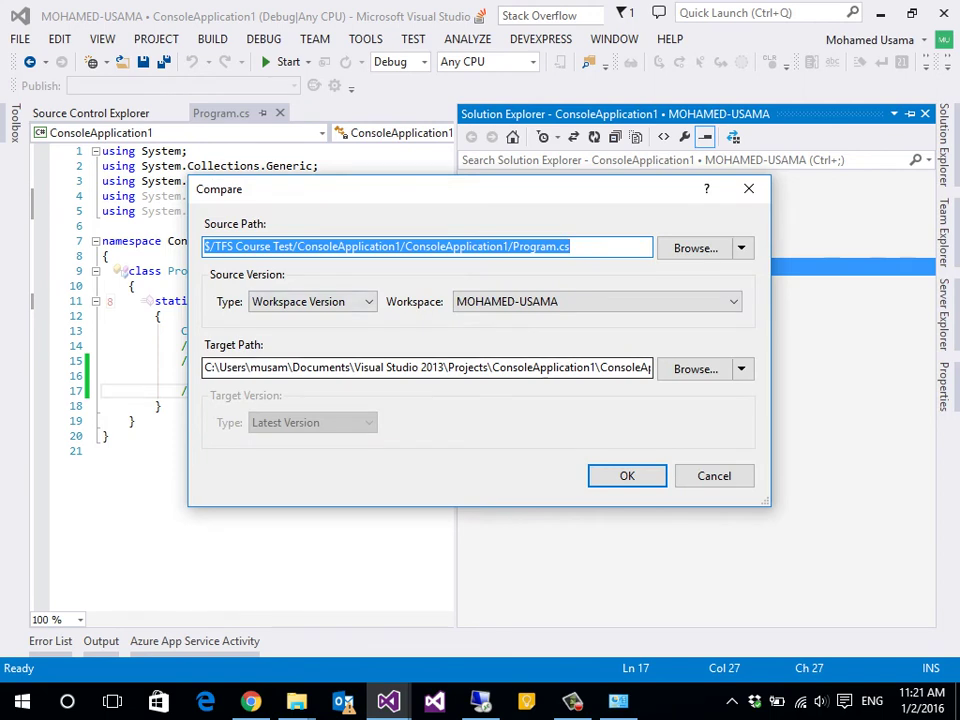
{"action": "left_click", "coordinate": [597, 301]}
{"action": "key", "text": "Up"}
{"action": "key", "text": "Return"}
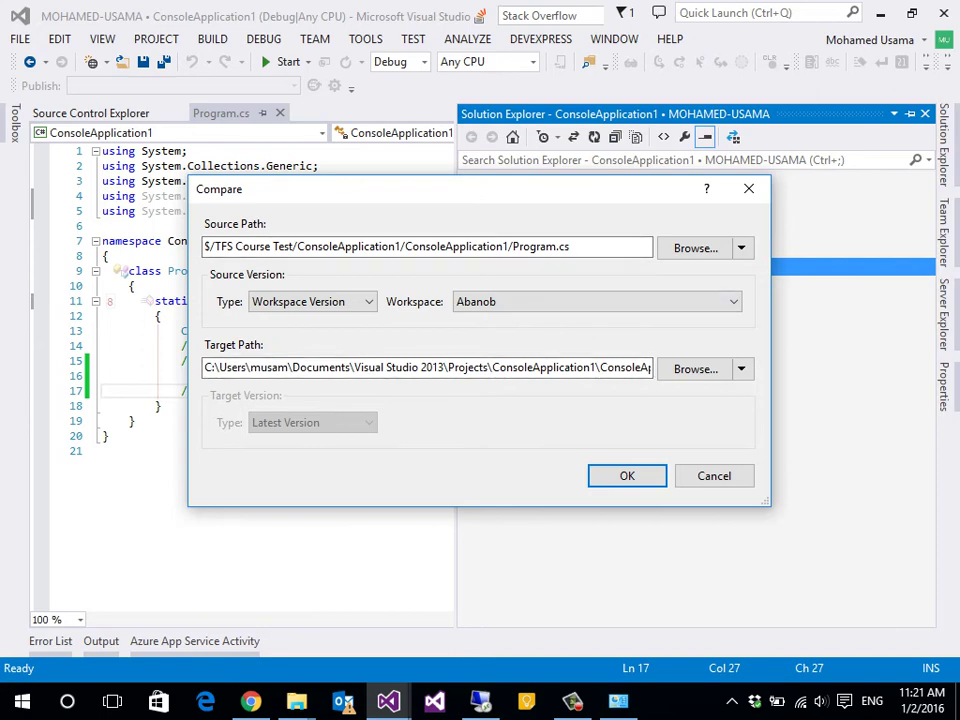
{"action": "key", "text": "Return"}
{"action": "left_click", "coordinate": [242, 391]}
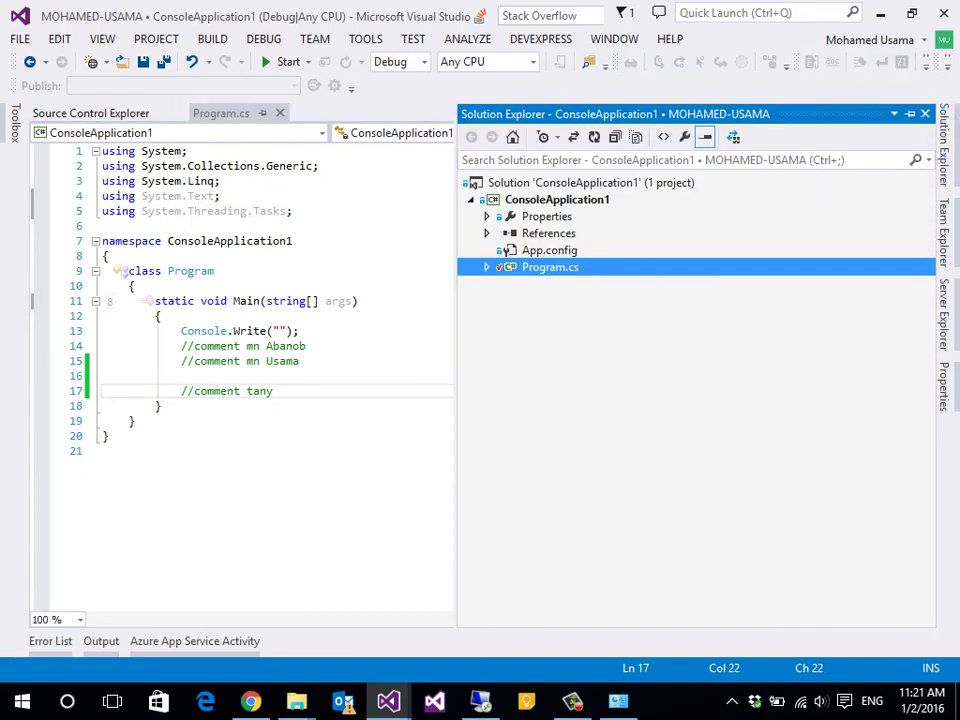
- Run Source Control > Annotate on Program.cs
{"action": "key", "text": "shift+F10"}
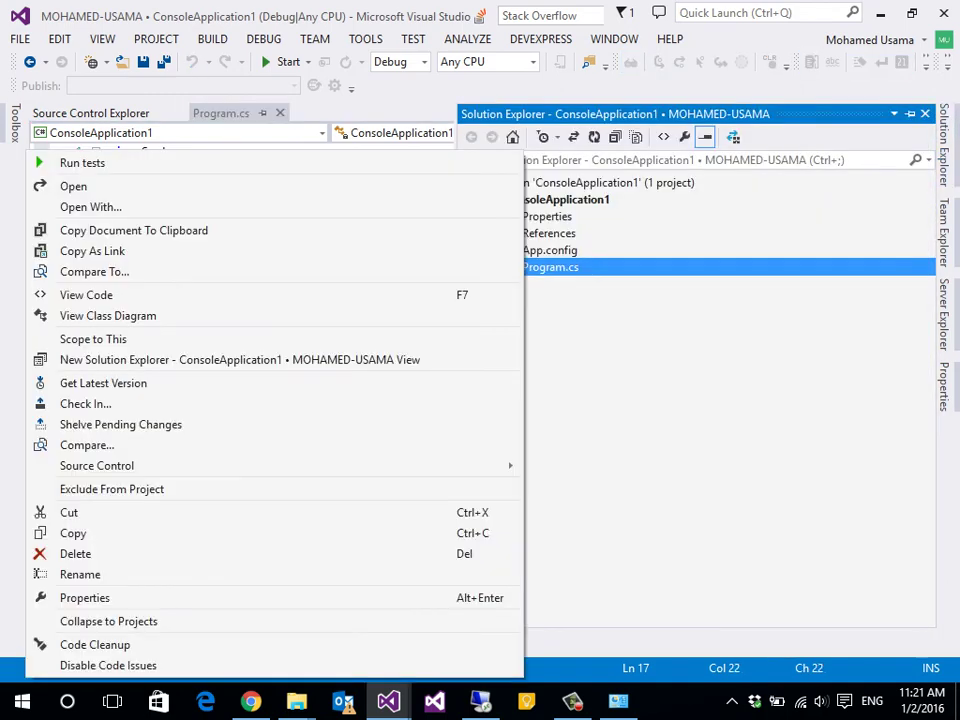
{"action": "key", "text": "Down"}
{"action": "key", "text": "Right"}
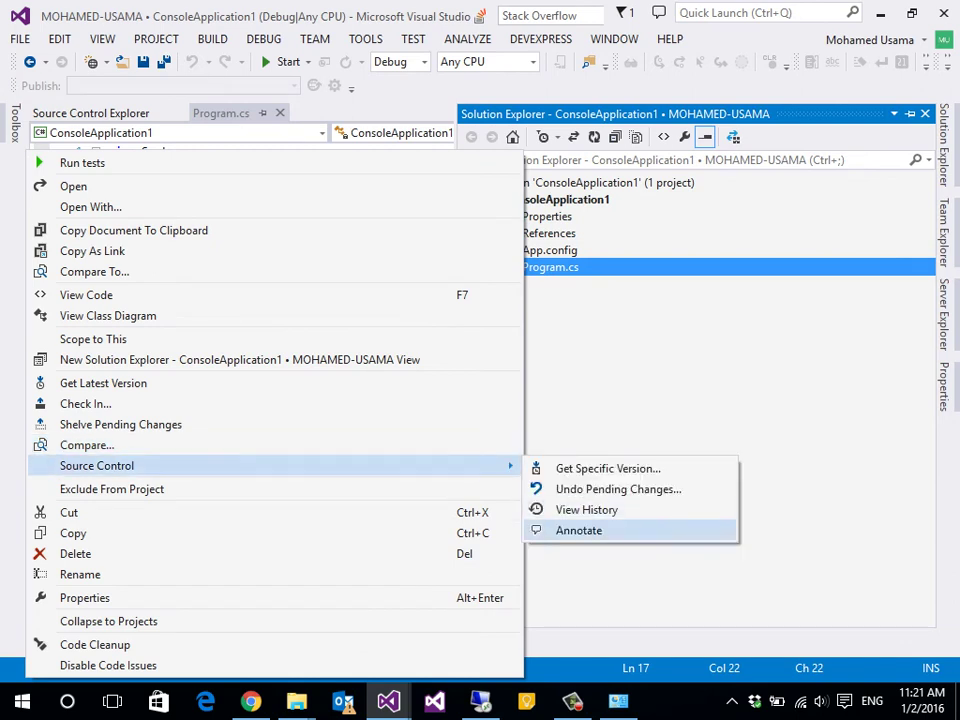
{"action": "key", "text": "Return"}
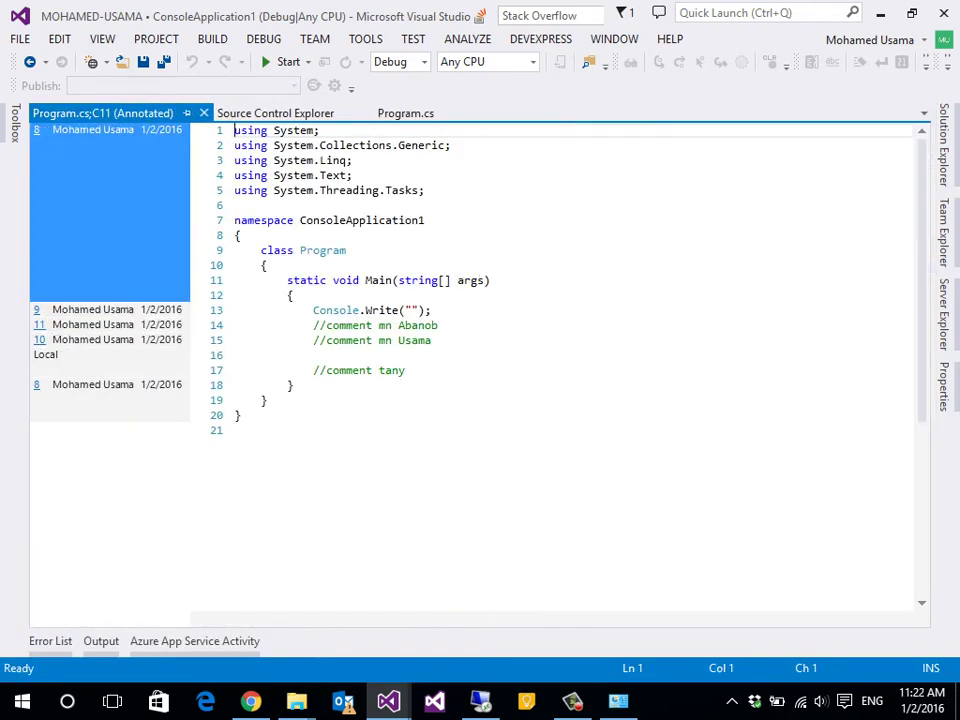
- Check the changeset shown in the margin for lines 15, 16, 18 and 14
{"action": "left_click", "coordinate": [360, 340]}
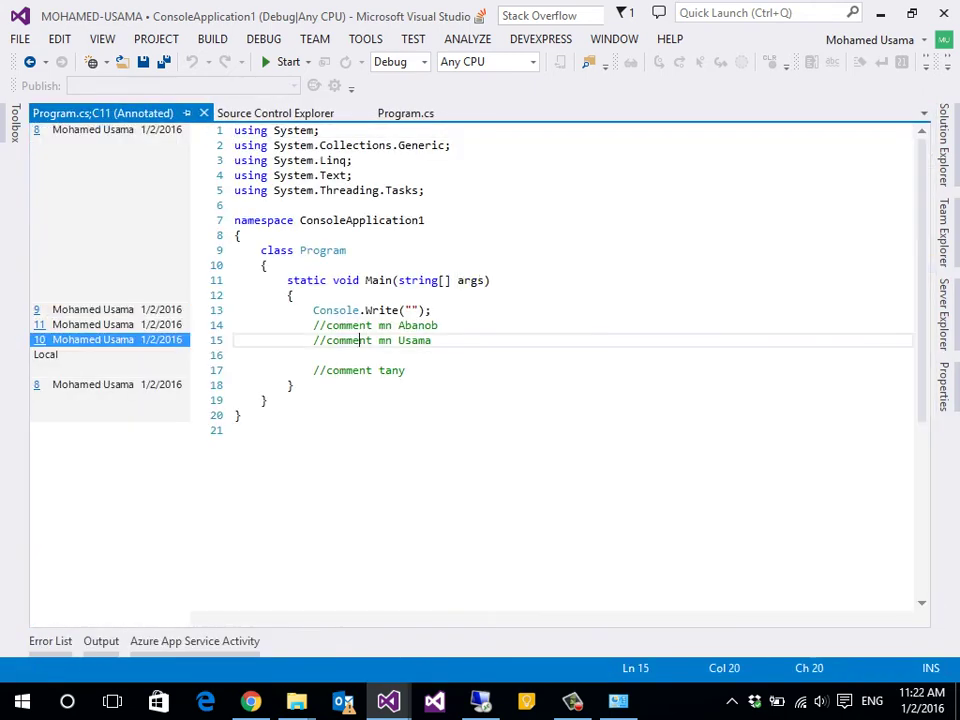
{"action": "left_click", "coordinate": [236, 355]}
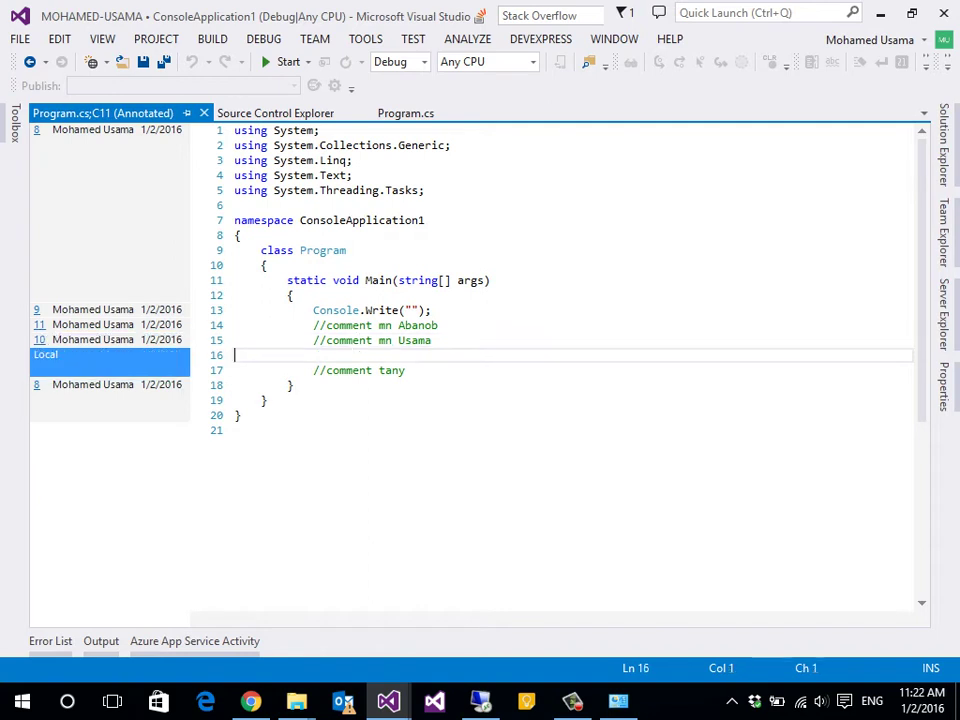
{"action": "left_click", "coordinate": [236, 385]}
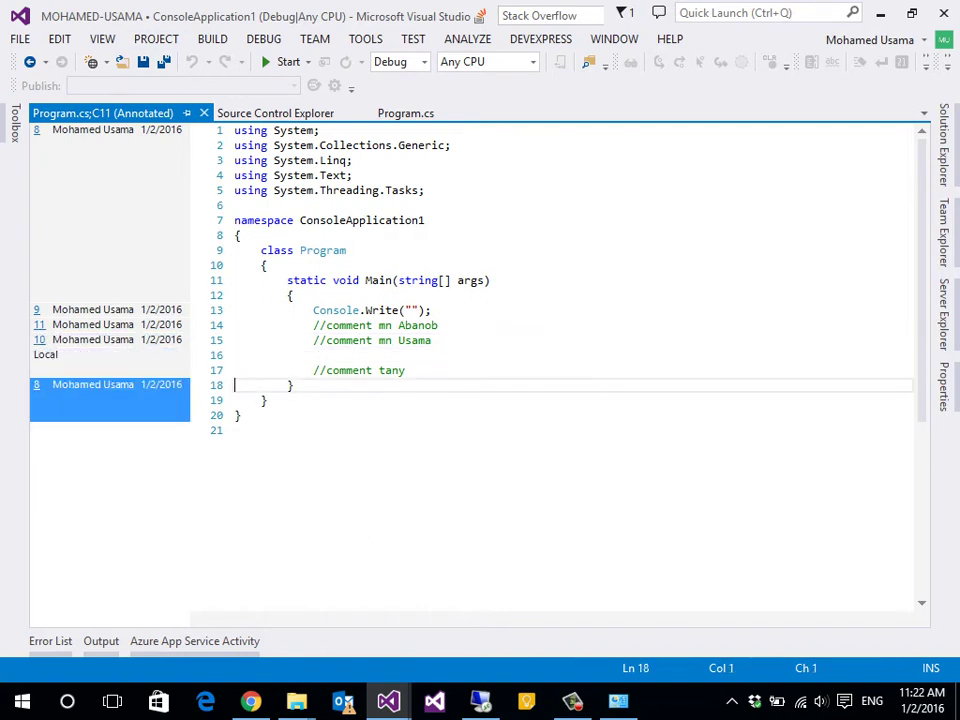
{"action": "mouse_move", "coordinate": [176, 288]}
{"action": "left_click", "coordinate": [412, 325]}
{"action": "mouse_move", "coordinate": [412, 325]}
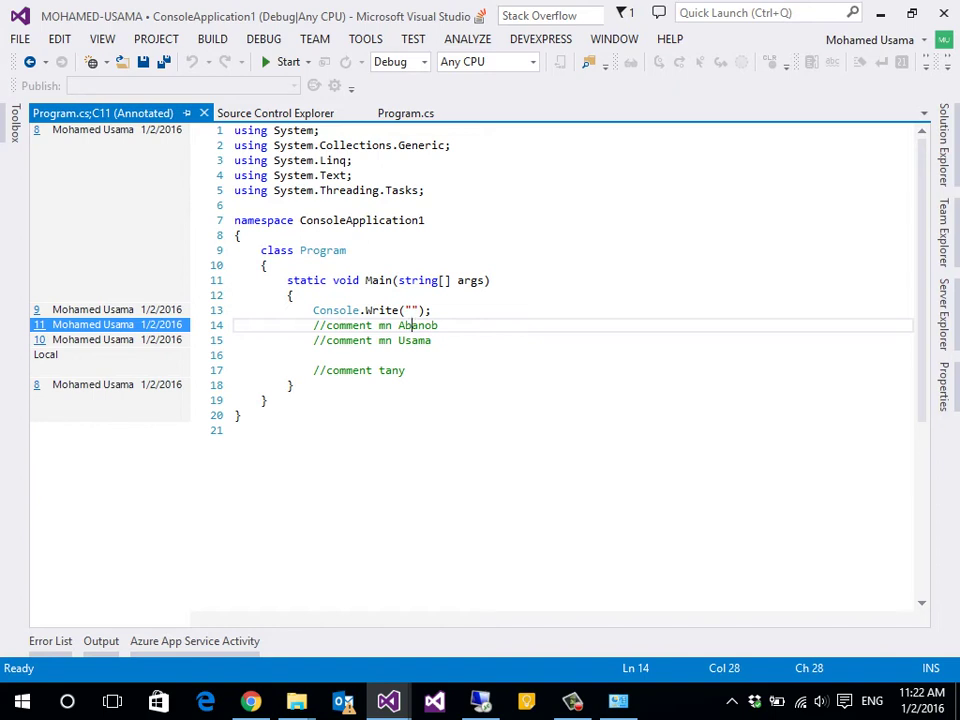
{"action": "key", "text": "ctrl+alt+l"}
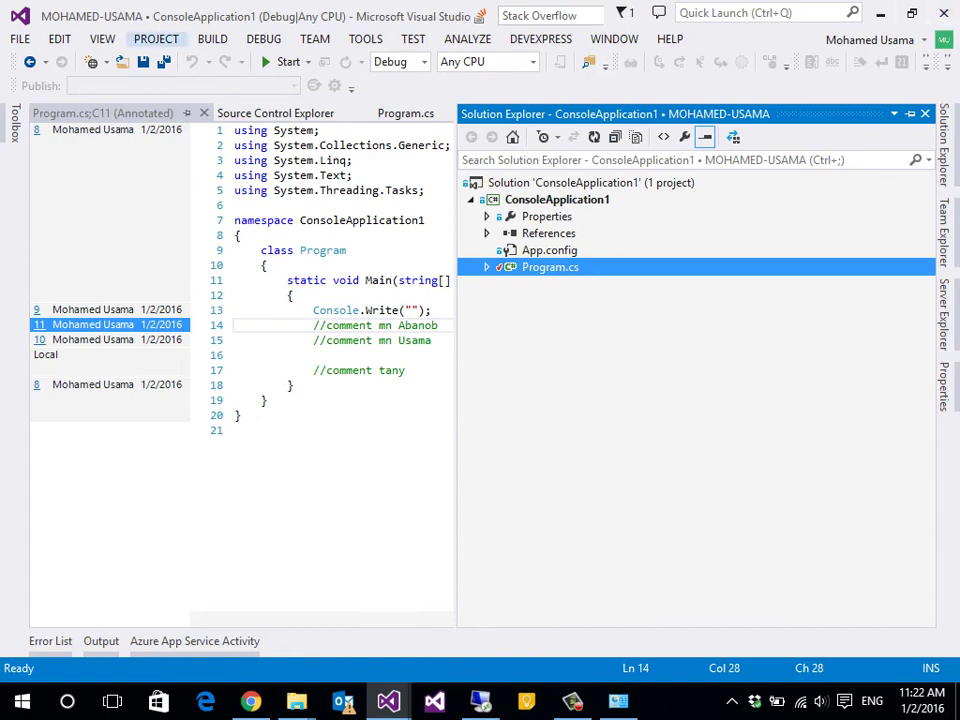
- Close the annotated view and annotate Program.cs again from its context menu
{"action": "key", "text": "ctrl+F4"}
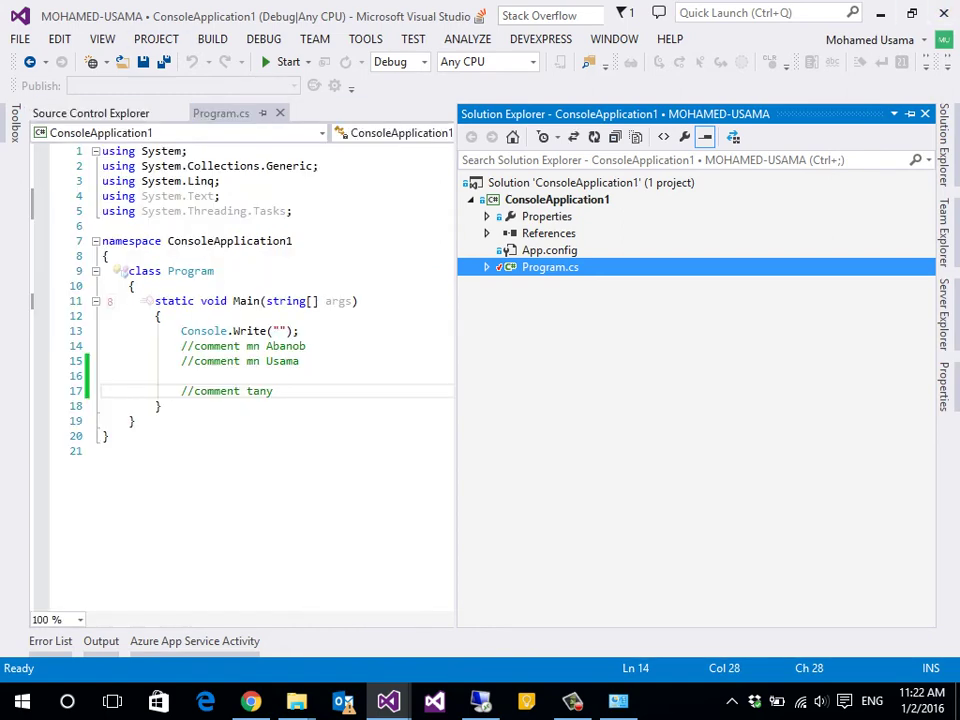
{"action": "key", "text": "shift+F10"}
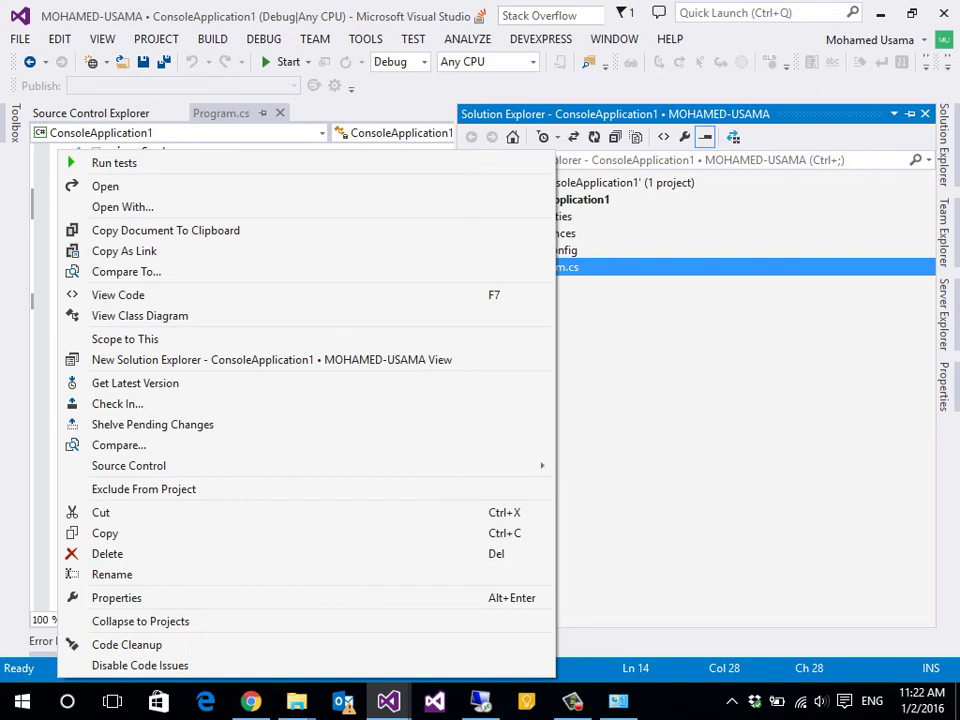
{"action": "key", "text": "Down"}
{"action": "key", "text": "Down"}
{"action": "key", "text": "Down"}
{"action": "key", "text": "Down"}
{"action": "key", "text": "Down"}
{"action": "key", "text": "Down"}
{"action": "key", "text": "Down"}
{"action": "key", "text": "Down"}
{"action": "key", "text": "Down"}
{"action": "key", "text": "Down"}
{"action": "key", "text": "Down"}
{"action": "key", "text": "Down"}
{"action": "key", "text": "Down"}
{"action": "key", "text": "Down"}
{"action": "key", "text": "Down"}
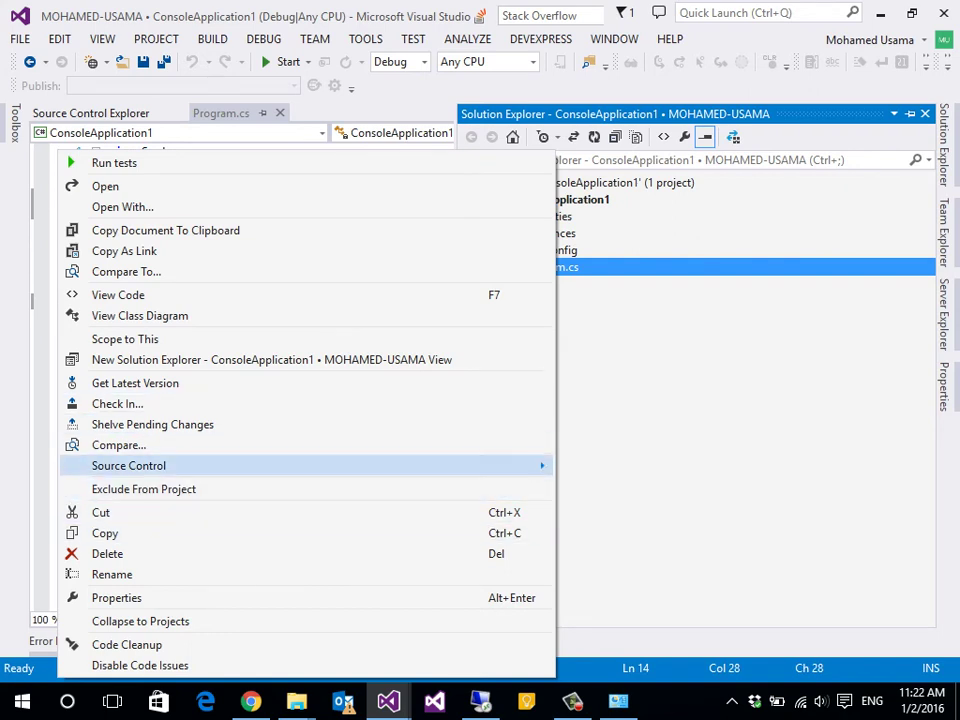
{"action": "key", "text": "Right"}
{"action": "key", "text": "Down"}
{"action": "key", "text": "Down"}
{"action": "key", "text": "Down"}
{"action": "key", "text": "Return"}
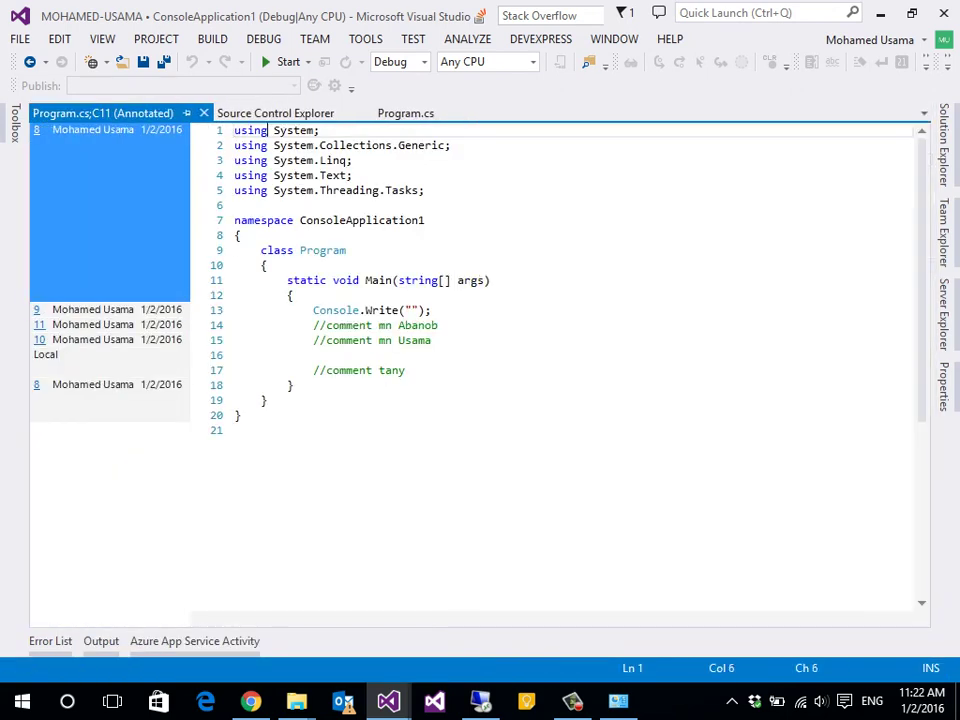
- Inspect the margin: lines 1–12 from changeset 8, line 14 from 11, line 15 from 10
{"action": "left_click", "coordinate": [372, 310]}
{"action": "left_click", "coordinate": [352, 325]}
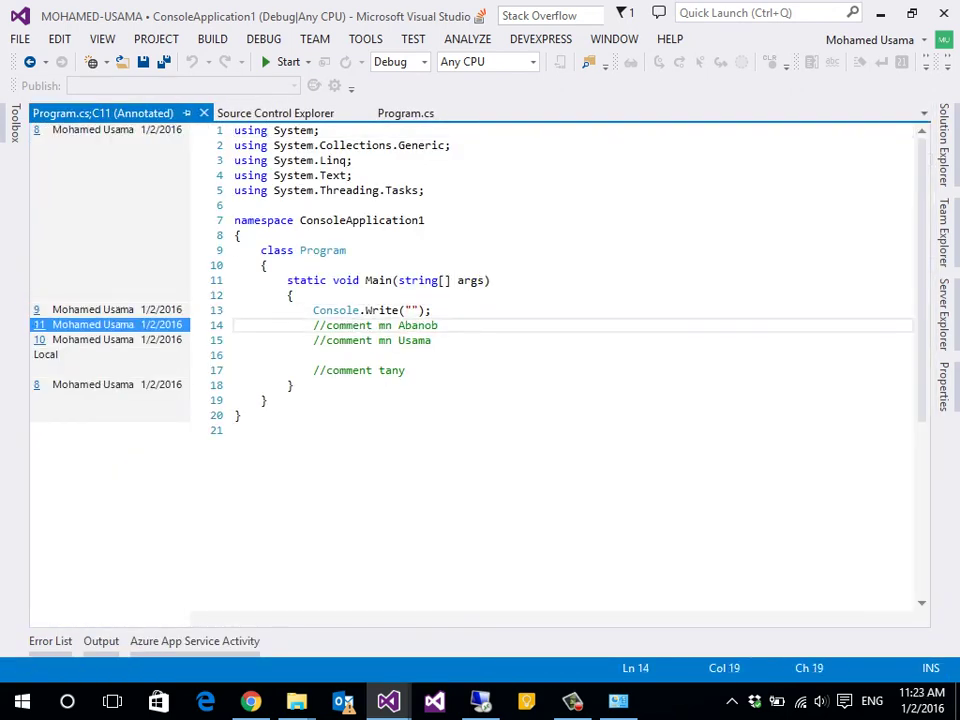
{"action": "left_click_drag", "start_coordinate": [234, 130], "coordinate": [295, 295]}
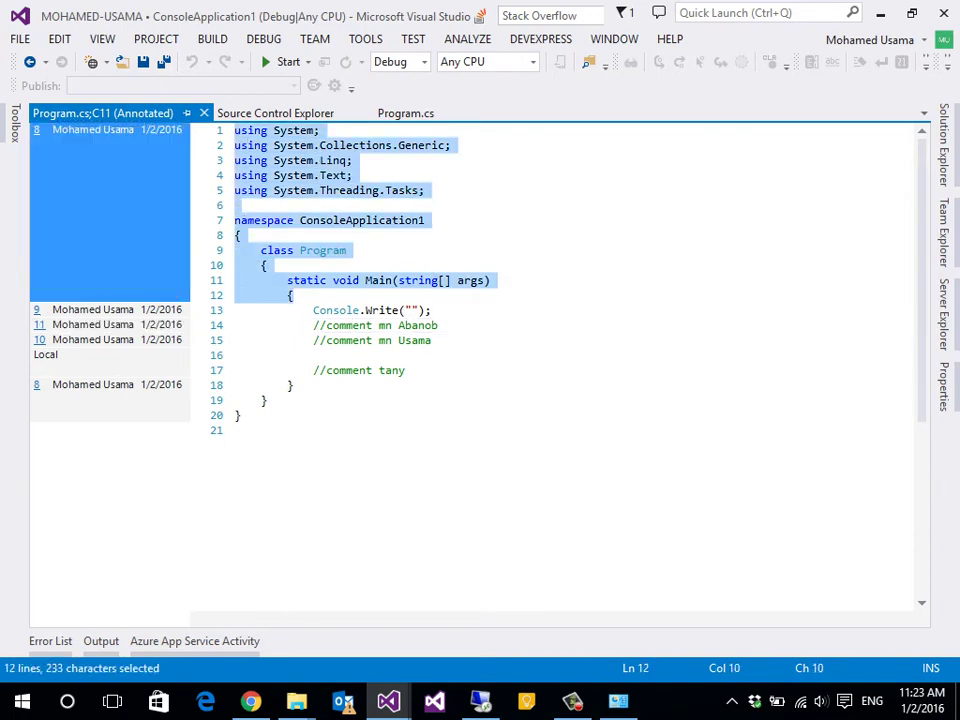
{"action": "left_click", "coordinate": [351, 310]}
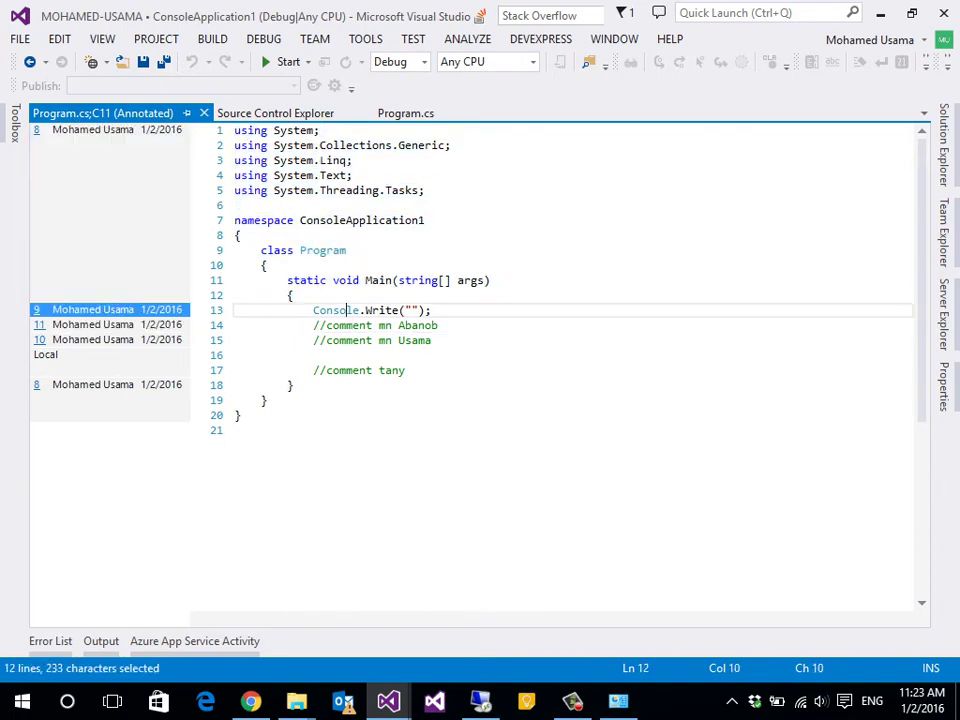
{"action": "key", "text": "End"}
{"action": "left_click", "coordinate": [288, 295], "text": "shift"}
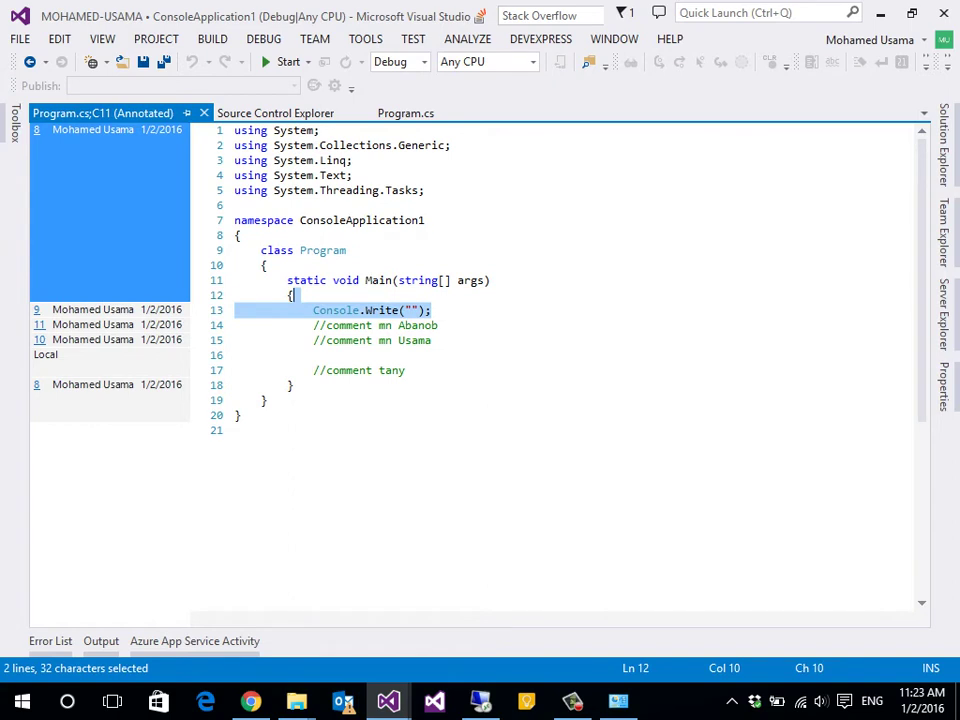
{"action": "left_click", "coordinate": [385, 325]}
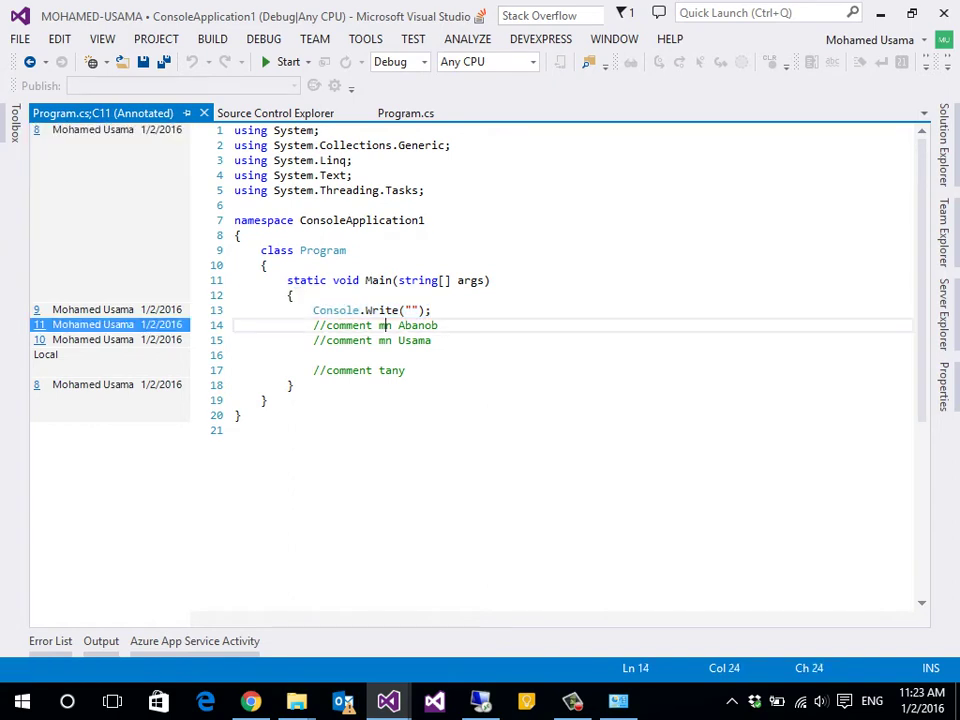
{"action": "mouse_move", "coordinate": [110, 324]}
{"action": "key", "text": "Down"}
{"action": "mouse_move", "coordinate": [165, 386]}
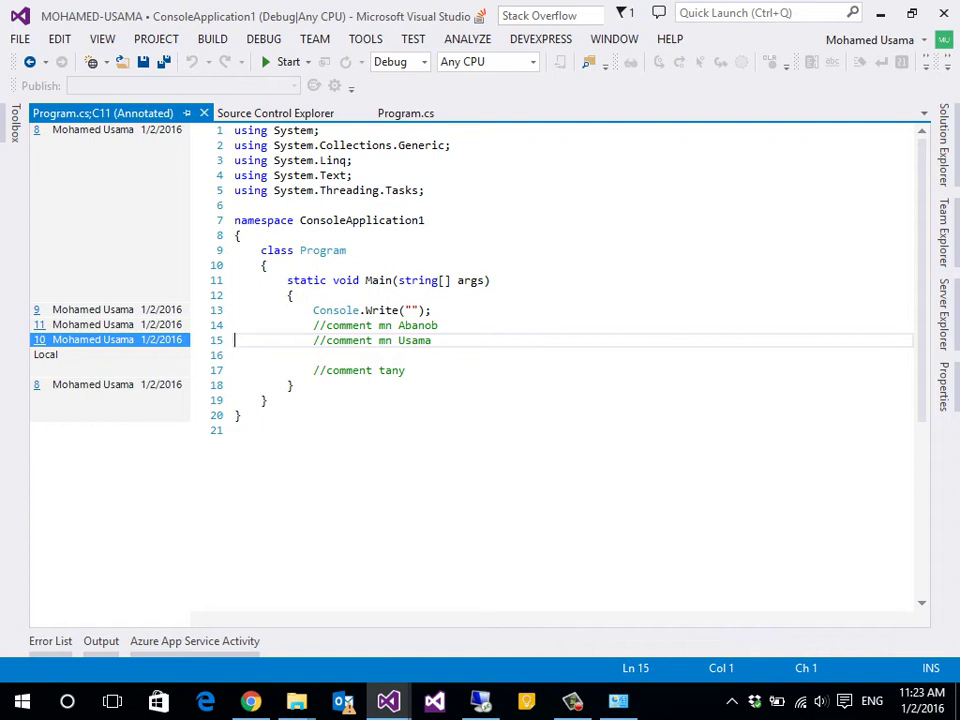
- Close the annotation and open View History for Program.cs
{"action": "left_click", "coordinate": [204, 113]}
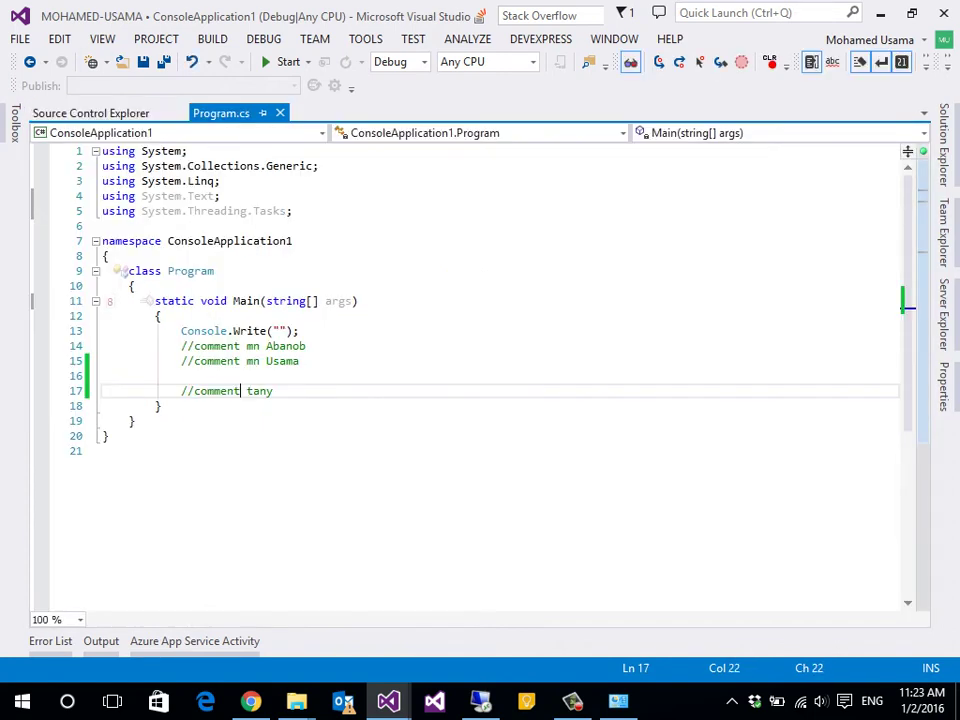
{"action": "key", "text": "ctrl+alt+l"}
{"action": "key", "text": "shift+F10"}
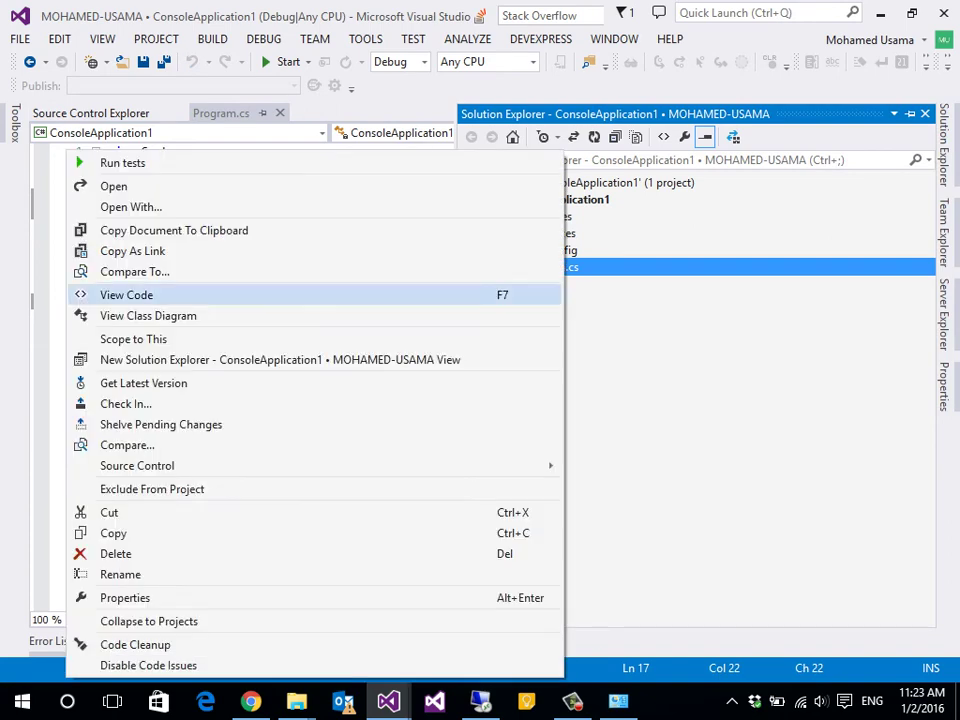
{"action": "key", "text": "Up"}
{"action": "key", "text": "Up"}
{"action": "key", "text": "Up"}
{"action": "key", "text": "Up"}
{"action": "key", "text": "Up"}
{"action": "key", "text": "Up"}
{"action": "key", "text": "Up"}
{"action": "key", "text": "Up"}
{"action": "key", "text": "Up"}
{"action": "key", "text": "Up"}
{"action": "key", "text": "Right"}
{"action": "key", "text": "Up"}
{"action": "key", "text": "Up"}
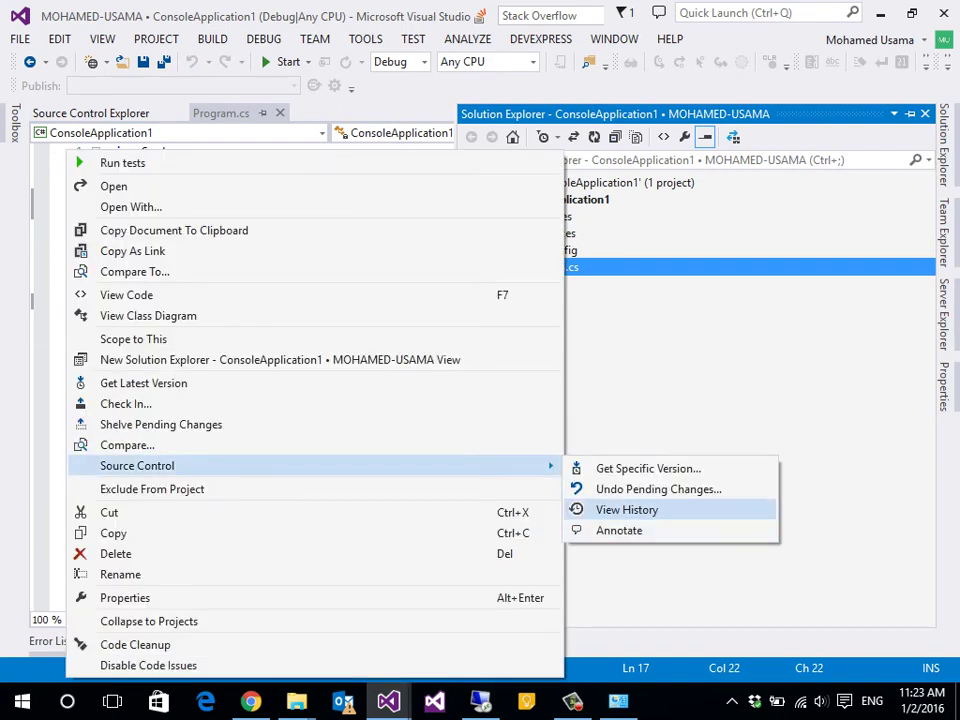
{"action": "key", "text": "Return"}
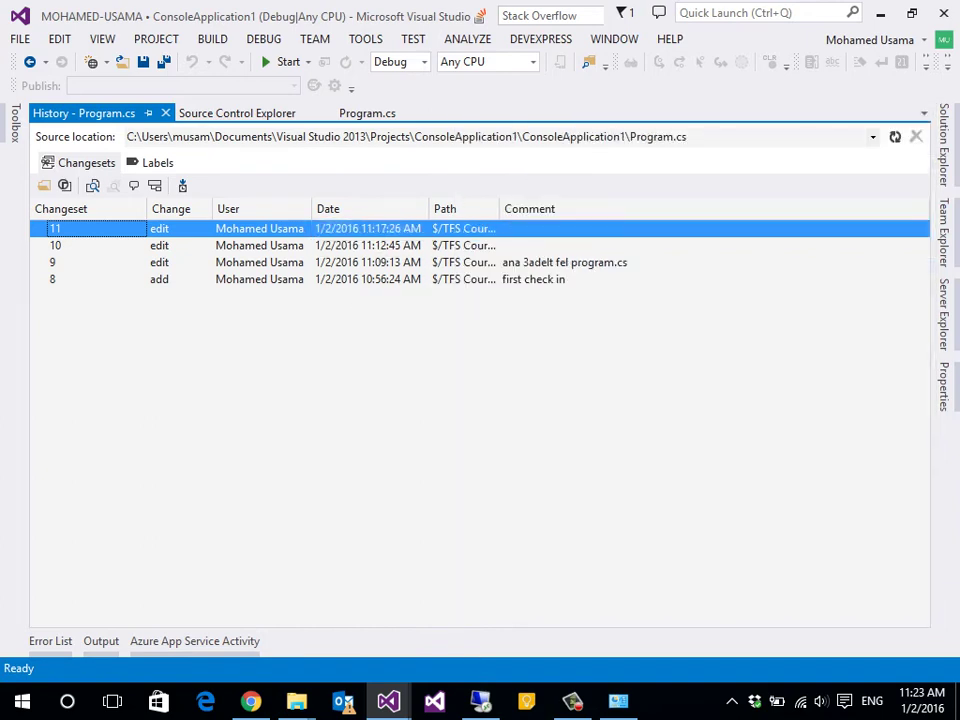
- Narrow the User column and review changesets 8, 9 and 10 in the history
{"action": "left_click_drag", "start_coordinate": [290, 229], "coordinate": [264, 209]}
{"action": "left_click", "coordinate": [159, 279]}
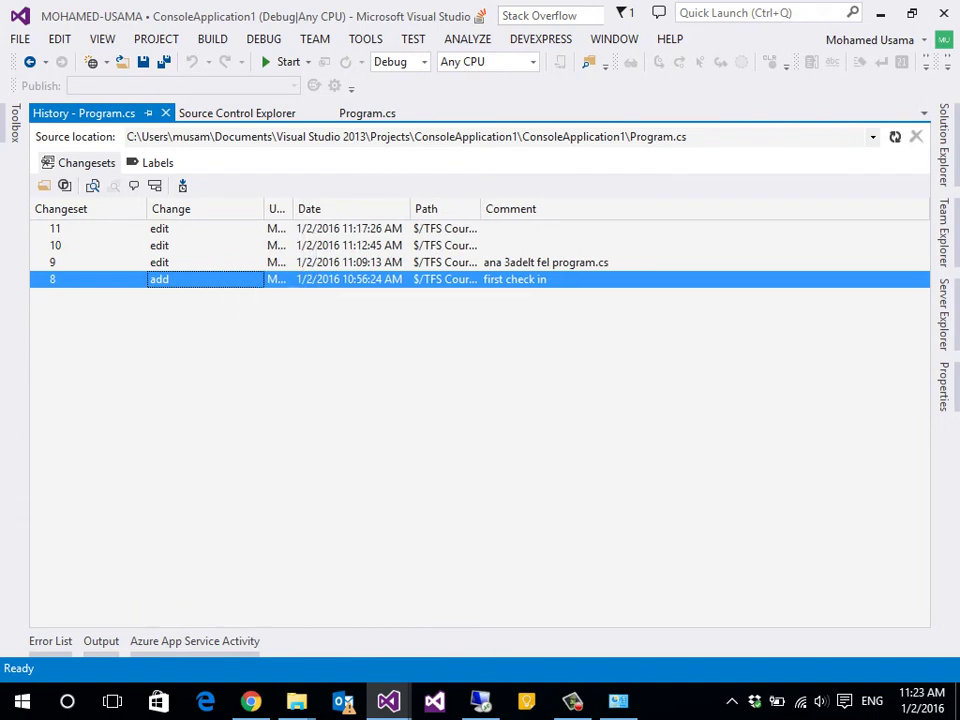
{"action": "left_click", "coordinate": [159, 262]}
{"action": "left_click", "coordinate": [159, 245]}
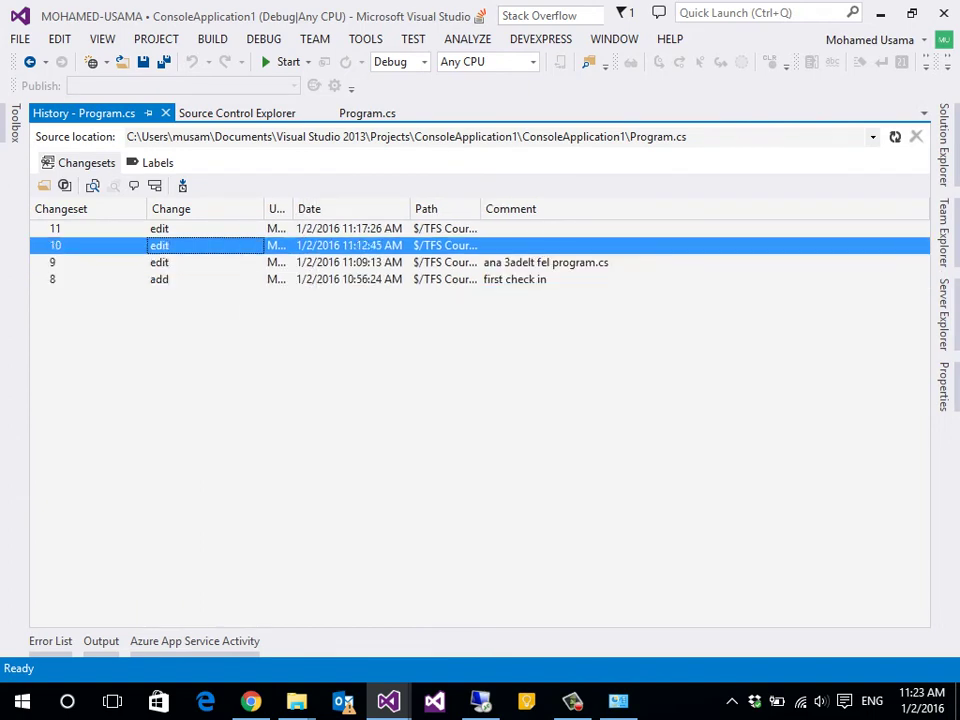
{"action": "left_click", "coordinate": [159, 279]}
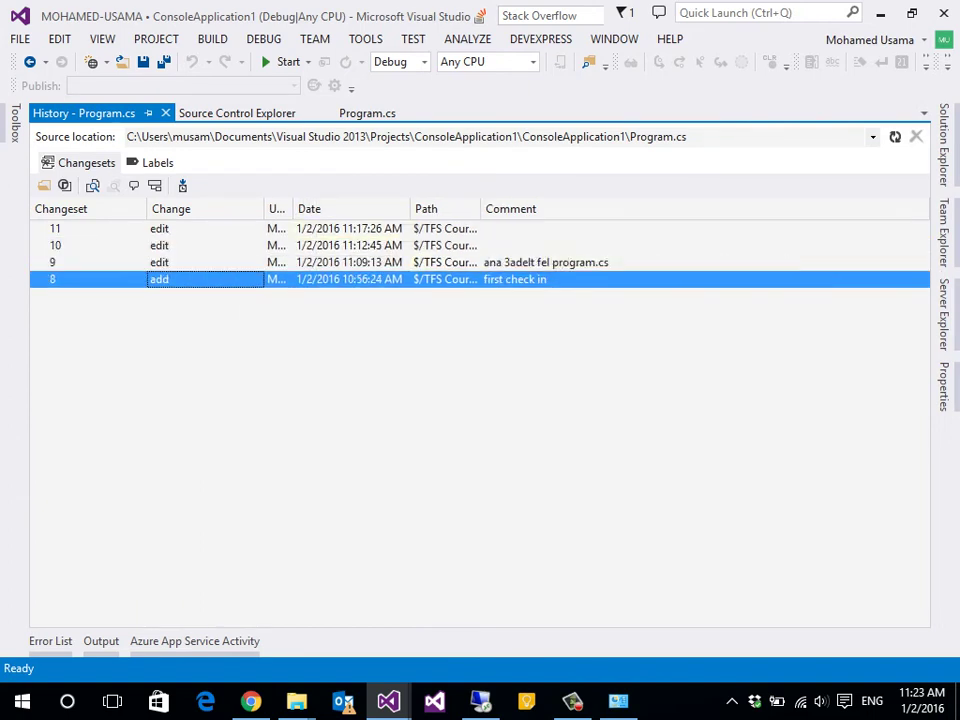
- Annotate Program.cs as of changeset 9, check the Console.Write line, then close it
{"action": "right_click", "coordinate": [172, 263]}
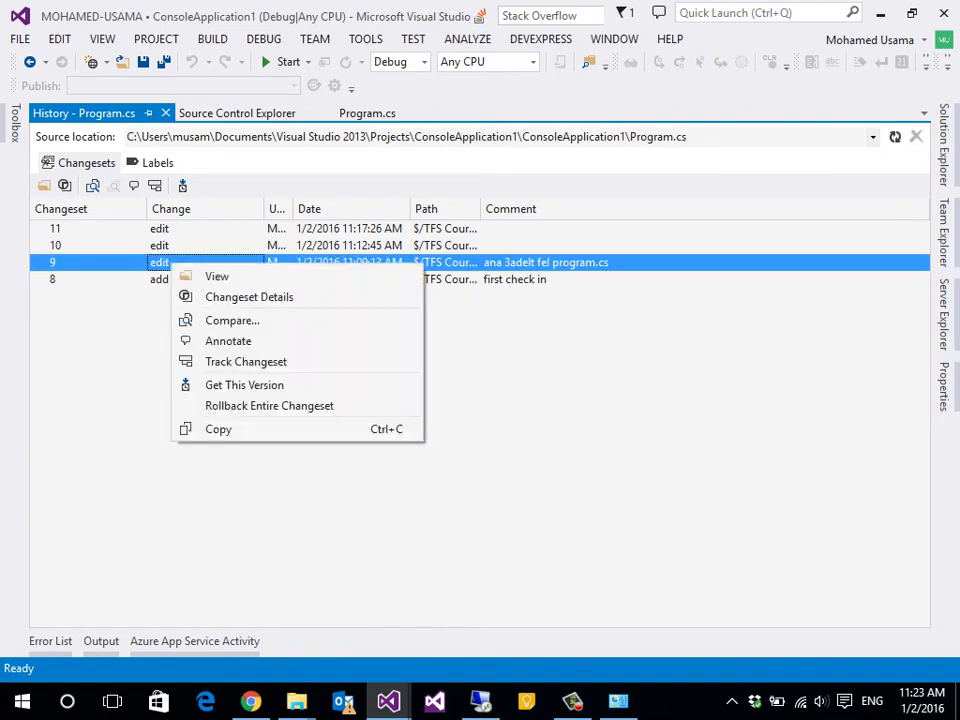
{"action": "key", "text": "Return"}
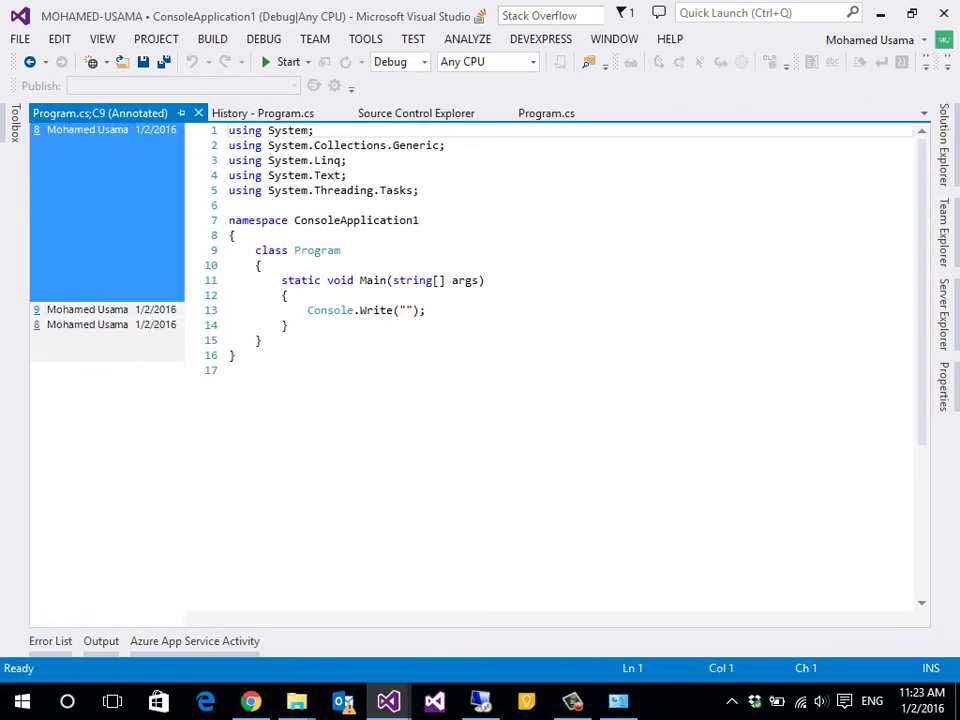
{"action": "left_click", "coordinate": [350, 310]}
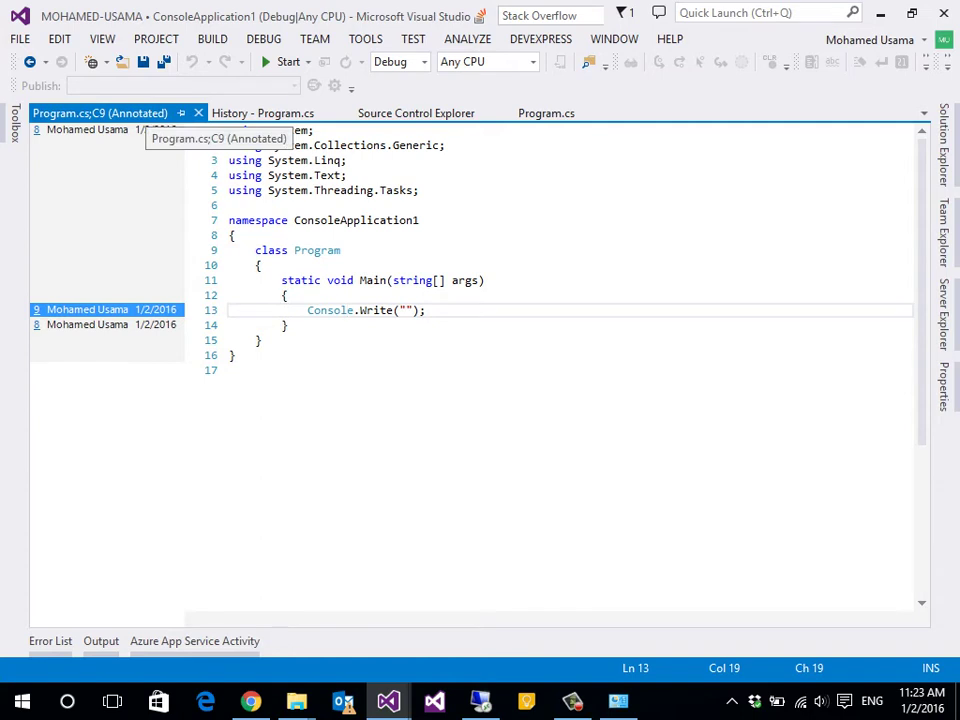
{"action": "left_click", "coordinate": [198, 113]}
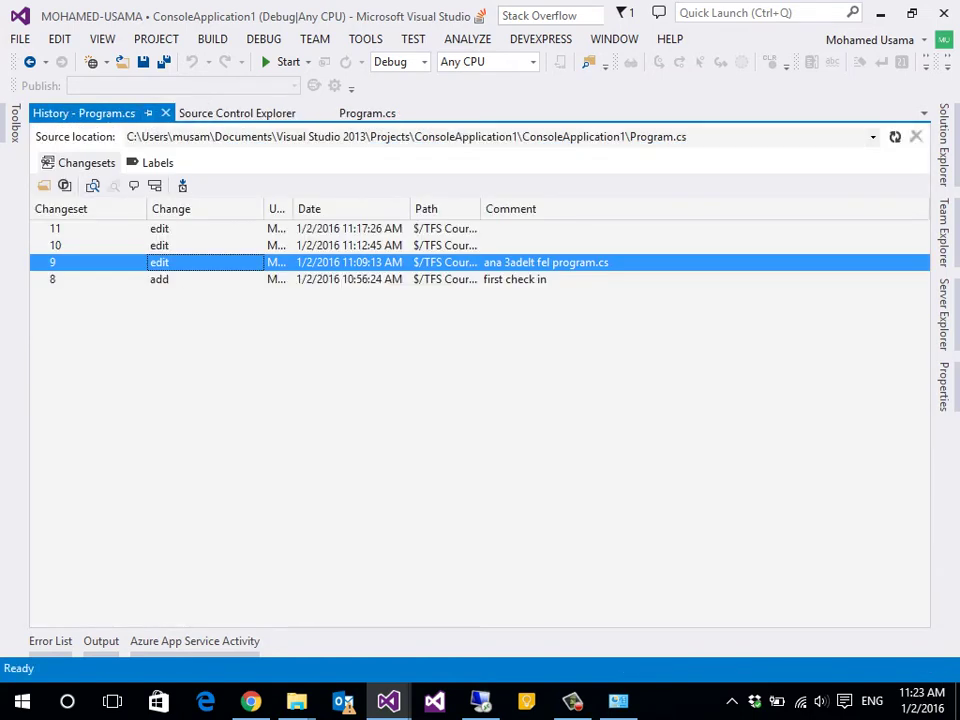
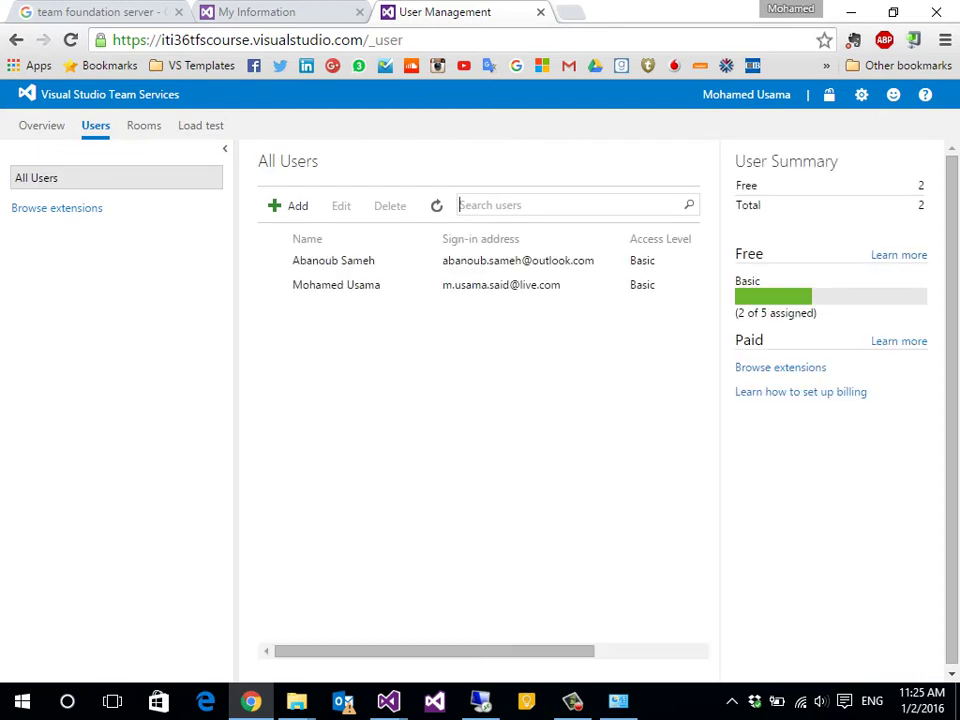
- Go to the account's welcome page and open the TFS Course Test project to add a team member
{"action": "left_click", "coordinate": [400, 260]}
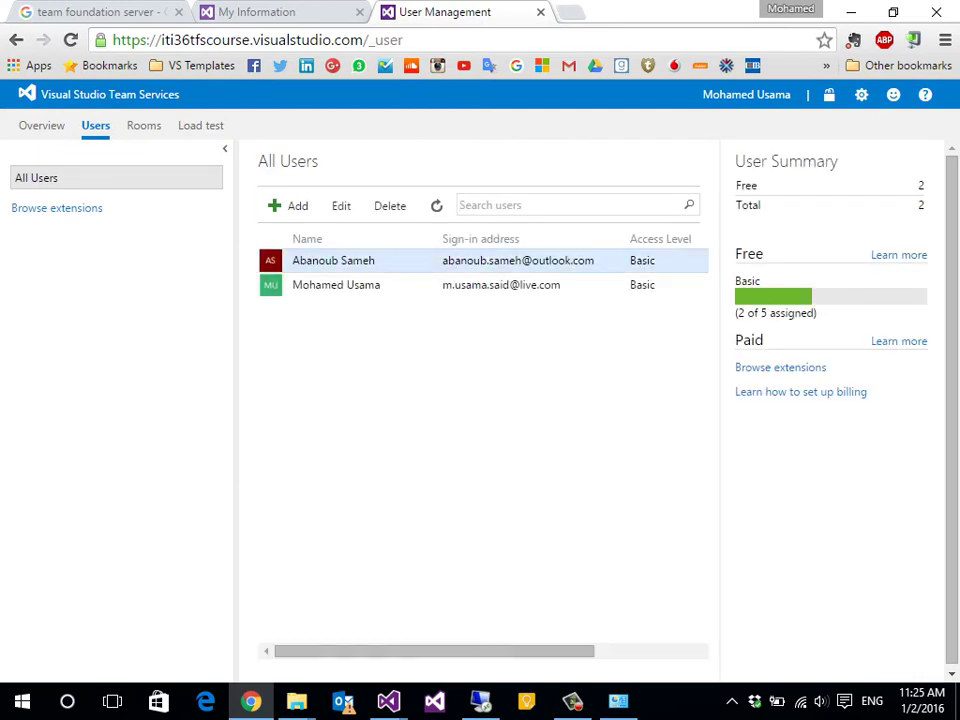
{"action": "left_click", "coordinate": [110, 94]}
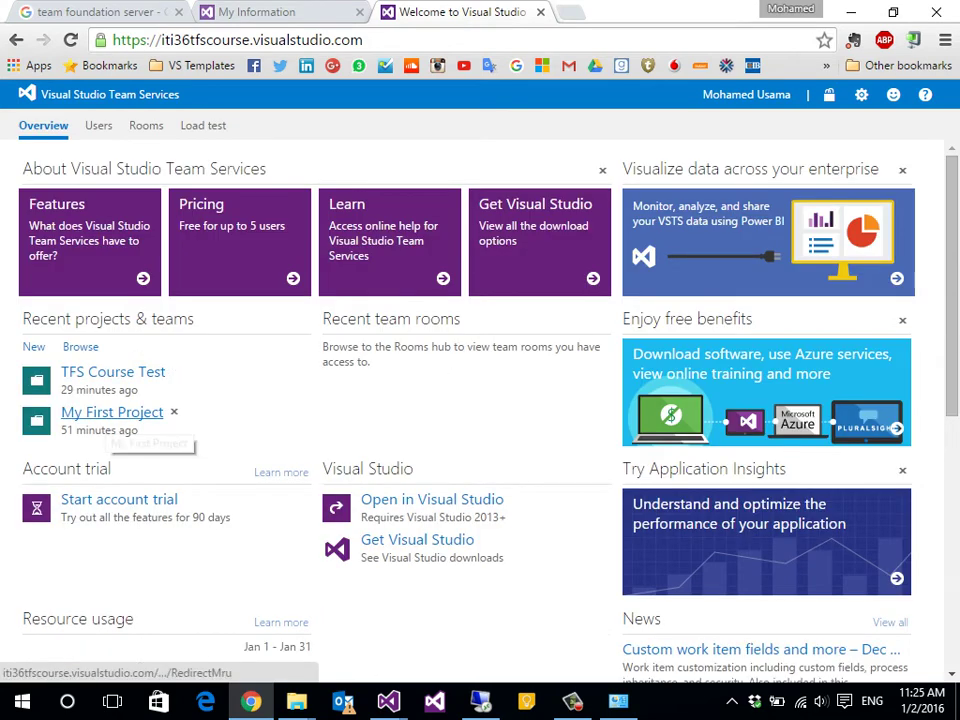
{"action": "left_click", "coordinate": [113, 371]}
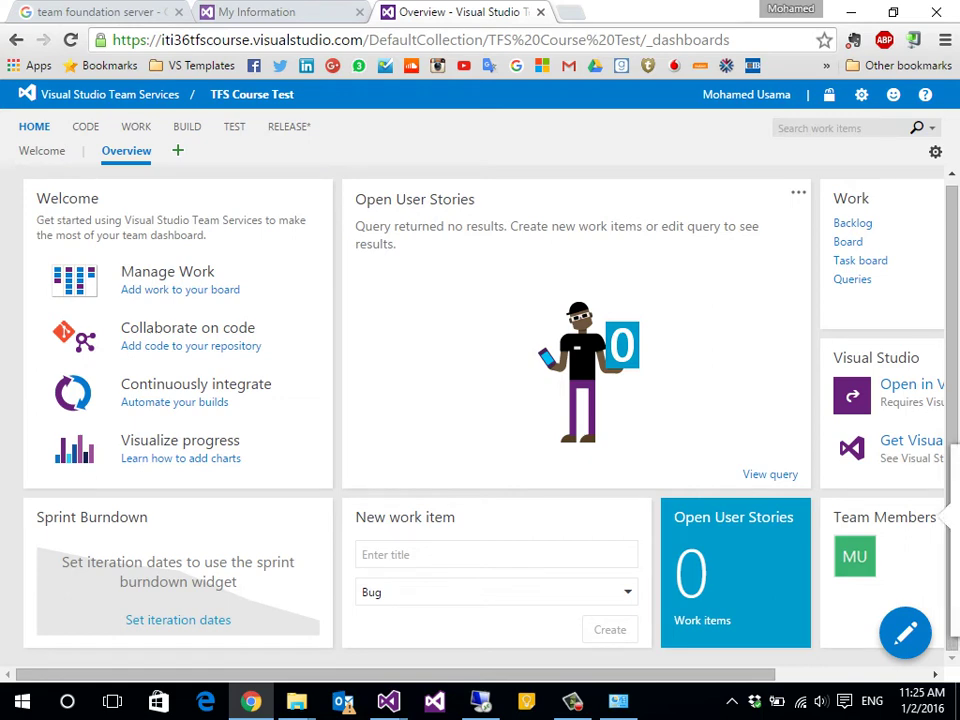
{"action": "scroll", "coordinate": [946, 514], "scroll_direction": "right", "scroll_amount": 3}
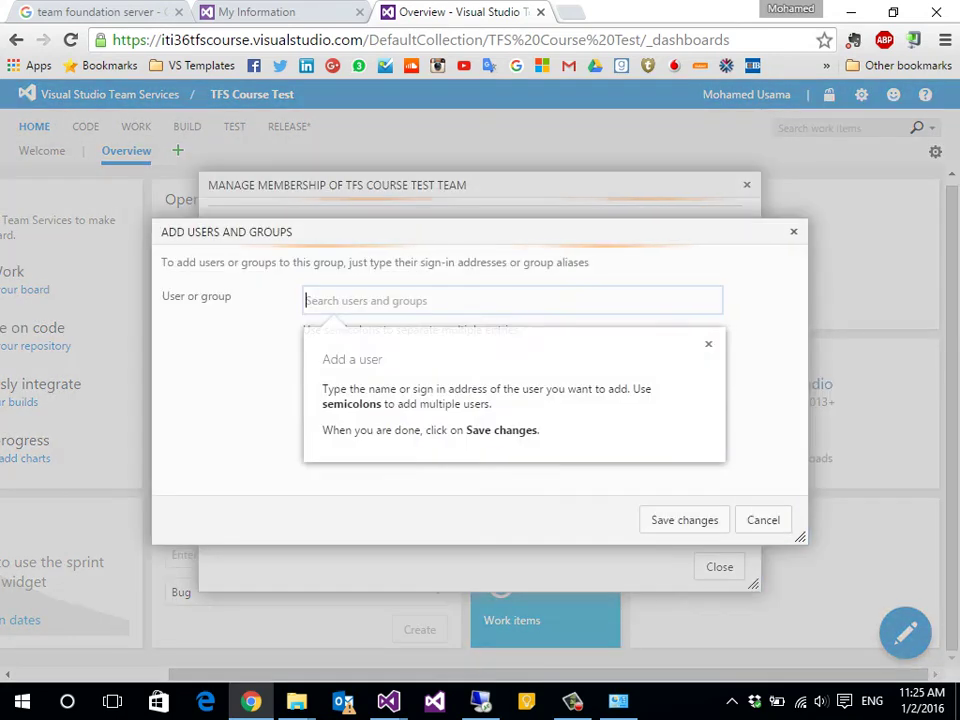
- Add the other account user to the TFS Course Test team, save, and close the membership dialog
{"action": "type", "text": "a"}
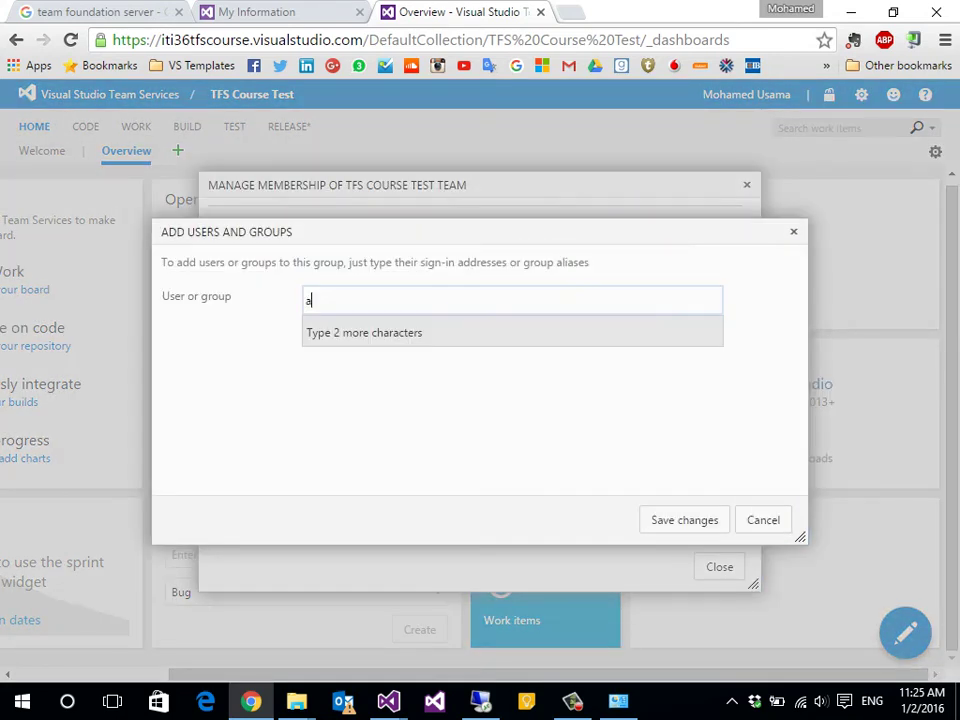
{"action": "type", "text": "ban"}
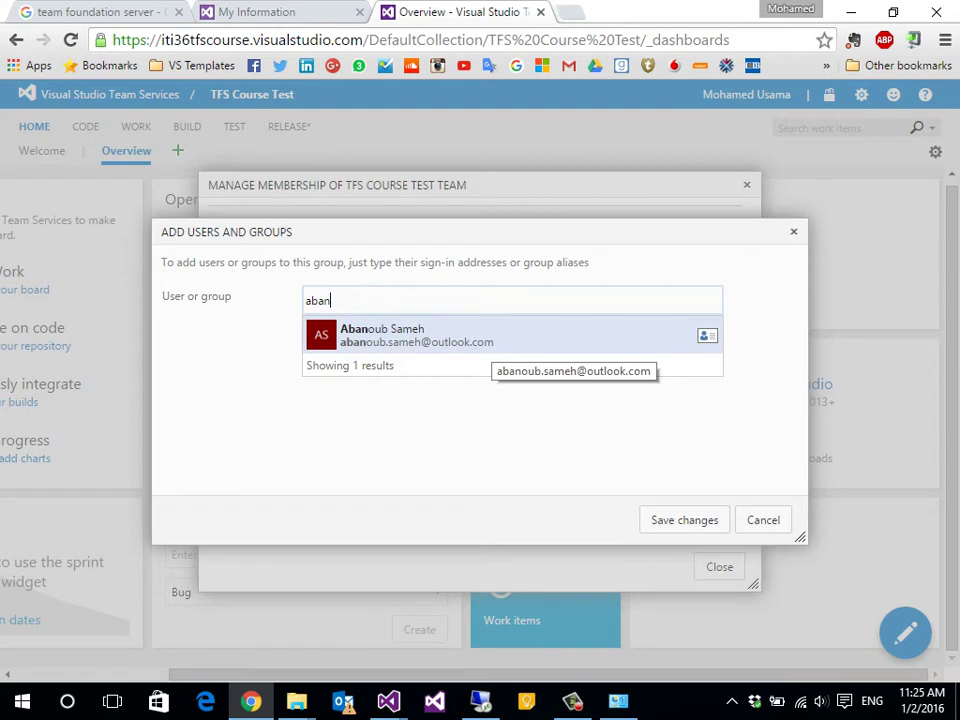
{"action": "key", "text": "Return"}
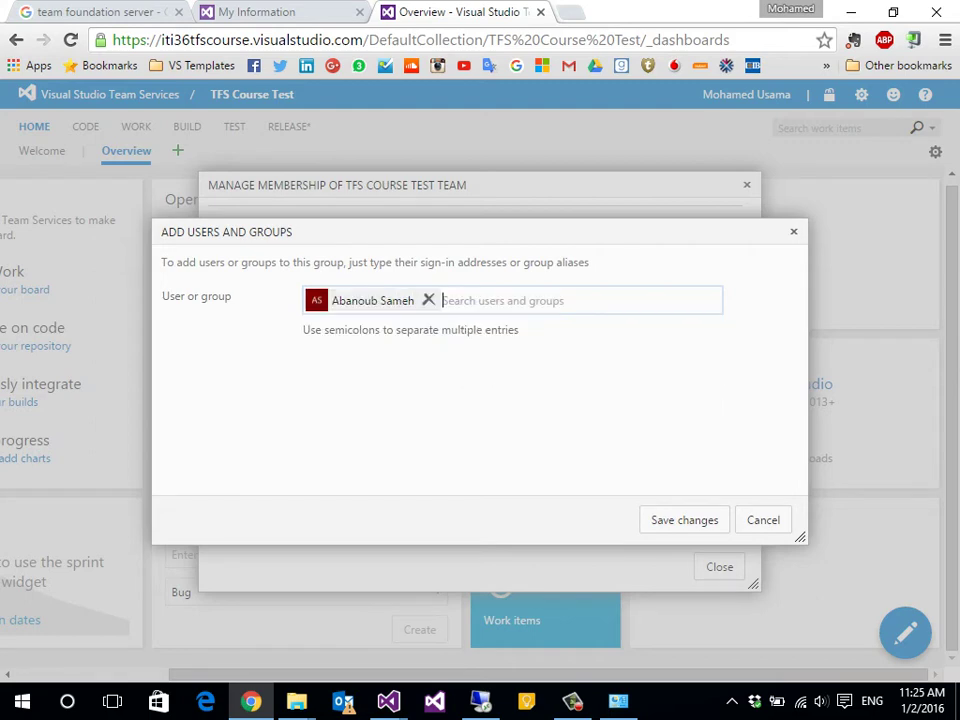
{"action": "key", "text": "Return"}
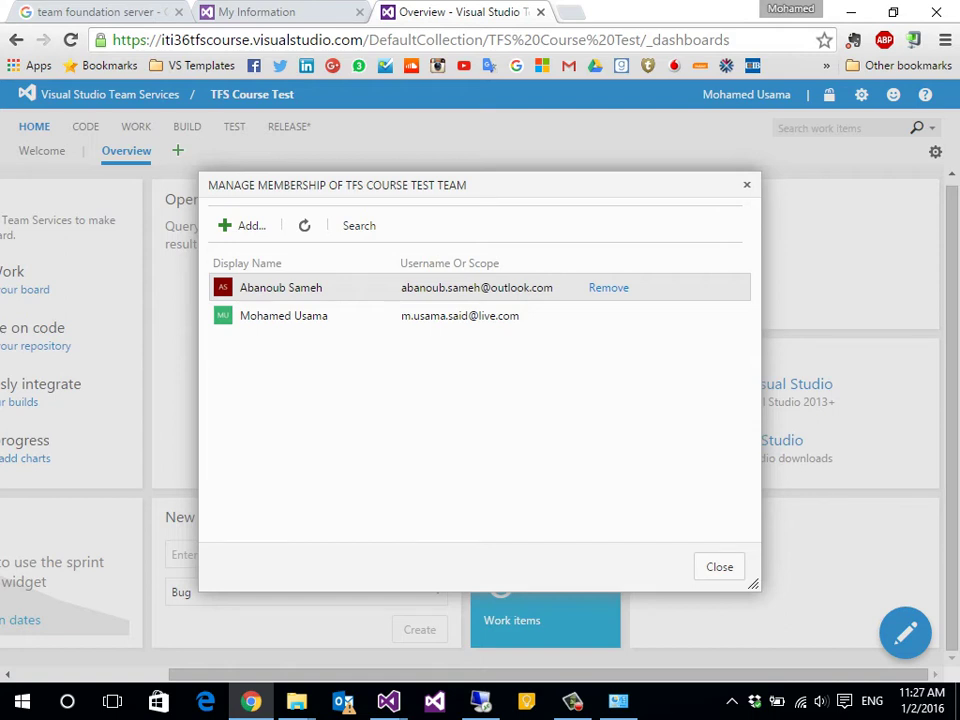
{"action": "key", "text": "Escape"}
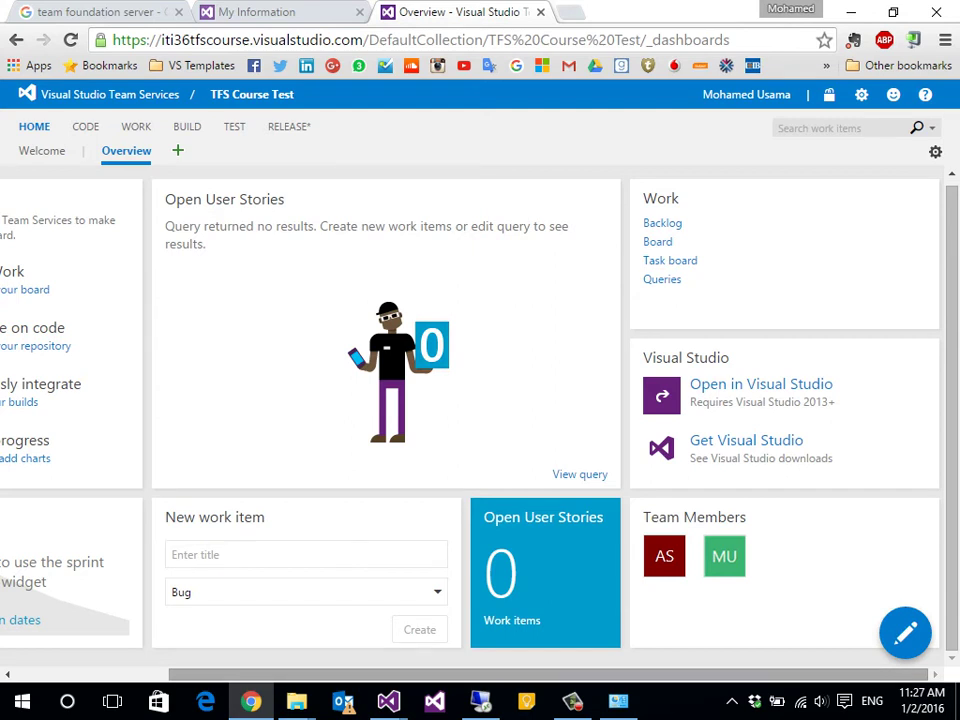
{"action": "scroll", "coordinate": [480, 410], "scroll_direction": "left", "scroll_amount": 4}
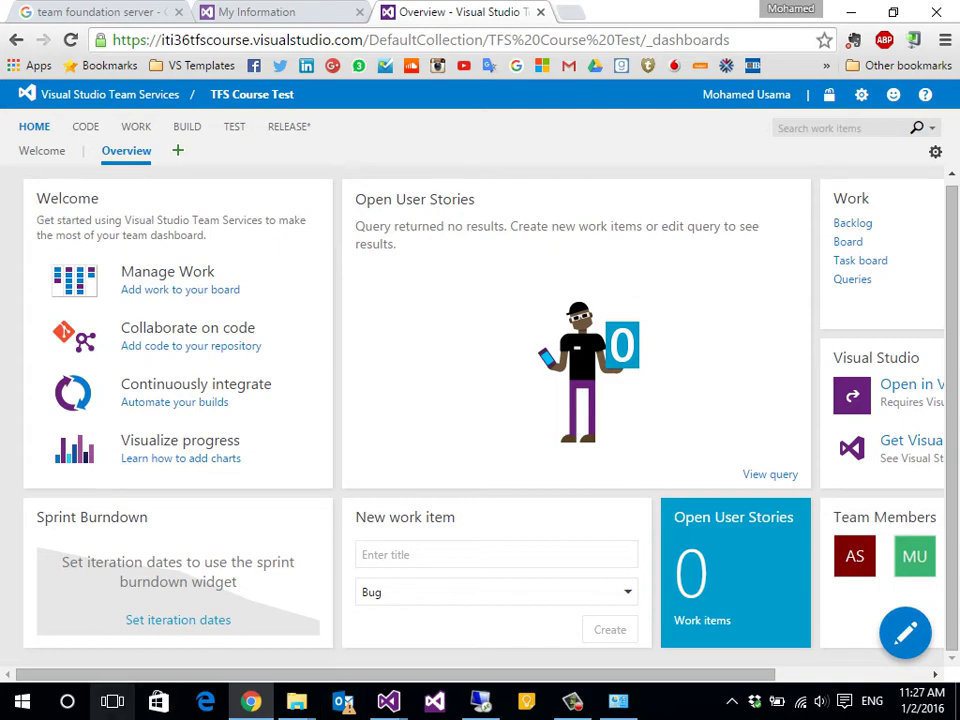
{"action": "left_click", "coordinate": [112, 701]}
{"action": "left_click", "coordinate": [112, 701]}
- Switch to Desktop 1 and bring the Team Foundation Server.pptx deck to the front
{"action": "left_click", "coordinate": [112, 701]}
{"action": "left_click", "coordinate": [420, 636]}
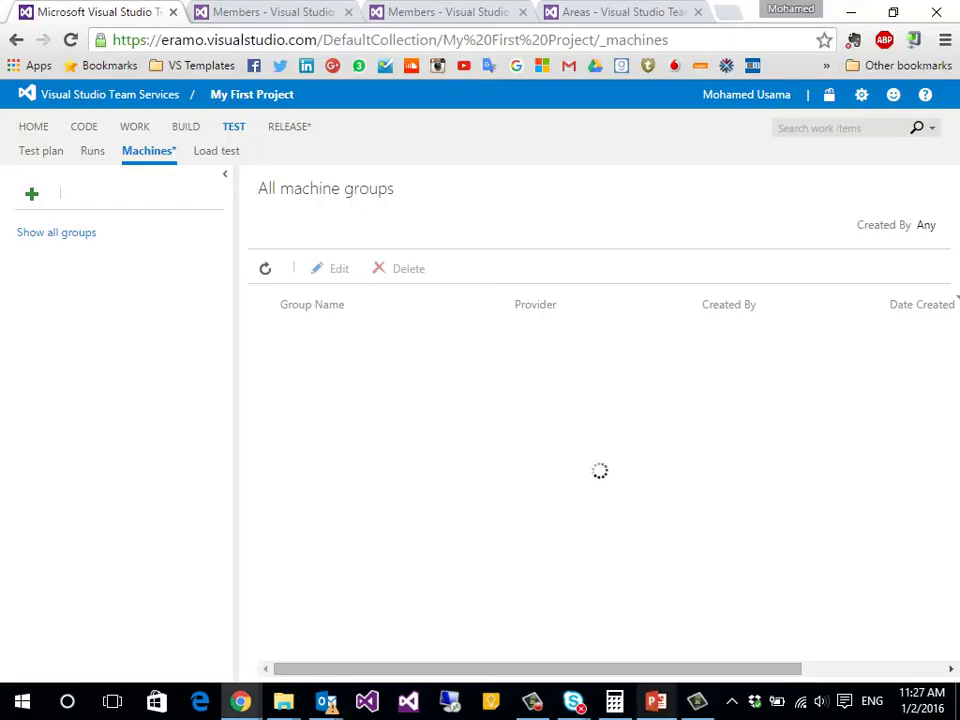
{"action": "left_click", "coordinate": [656, 701]}
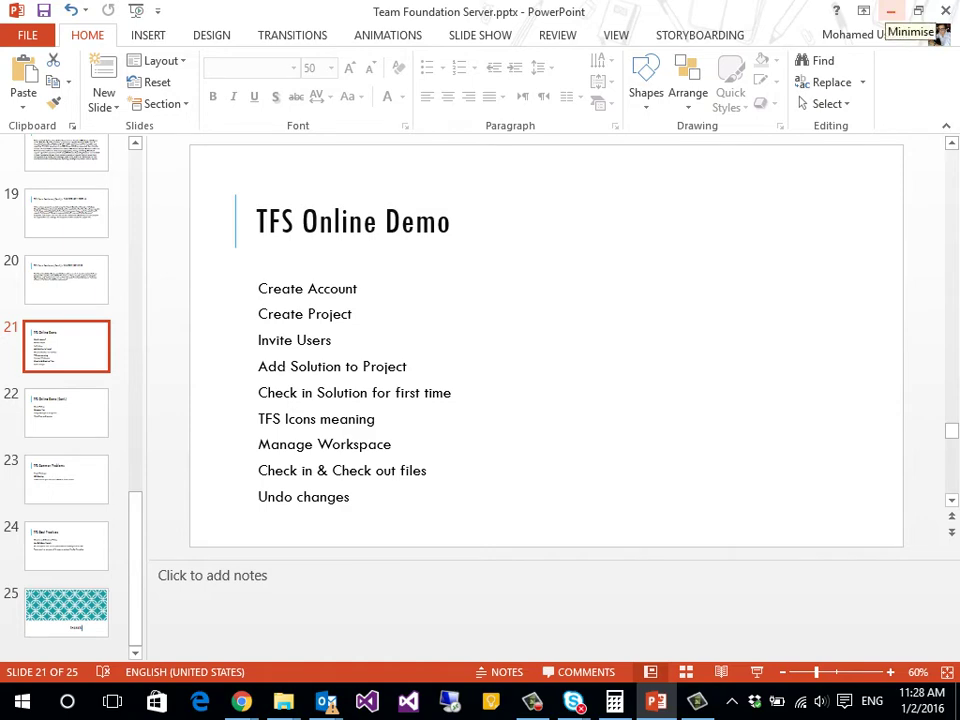
- Minimize the PowerPoint deck and switch to Desktop 2
{"action": "left_click", "coordinate": [890, 11]}
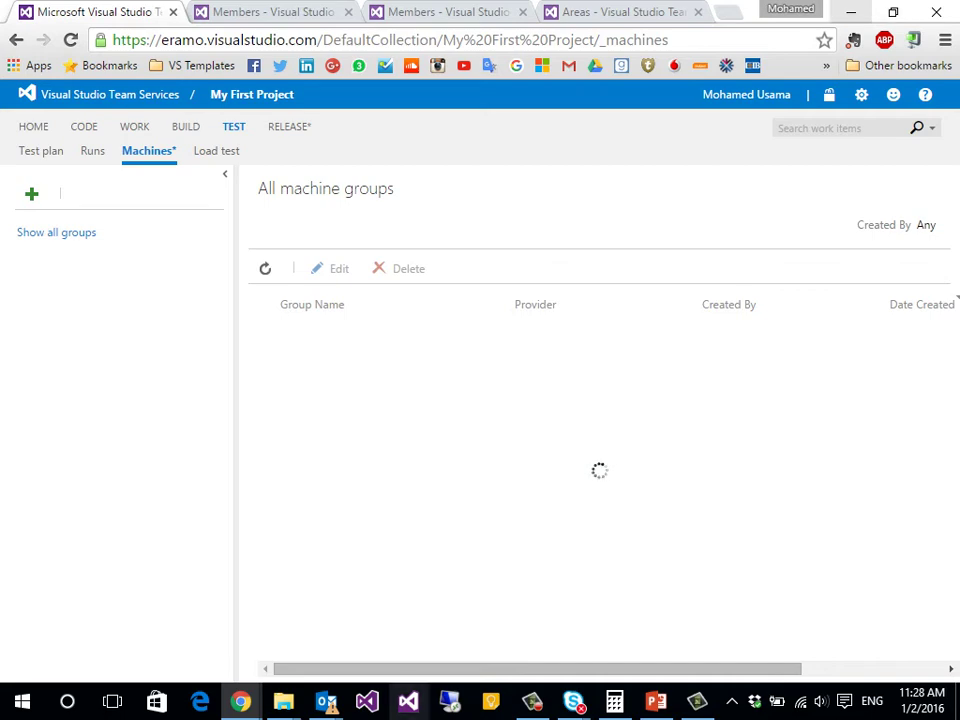
{"action": "left_click", "coordinate": [112, 701]}
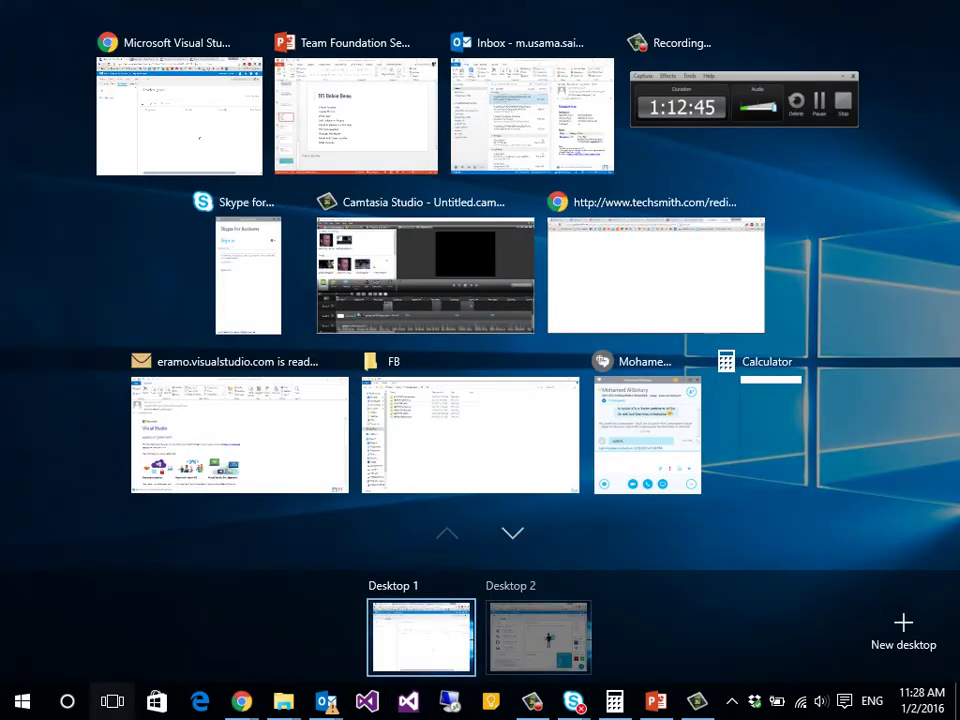
{"action": "left_click", "coordinate": [536, 634]}
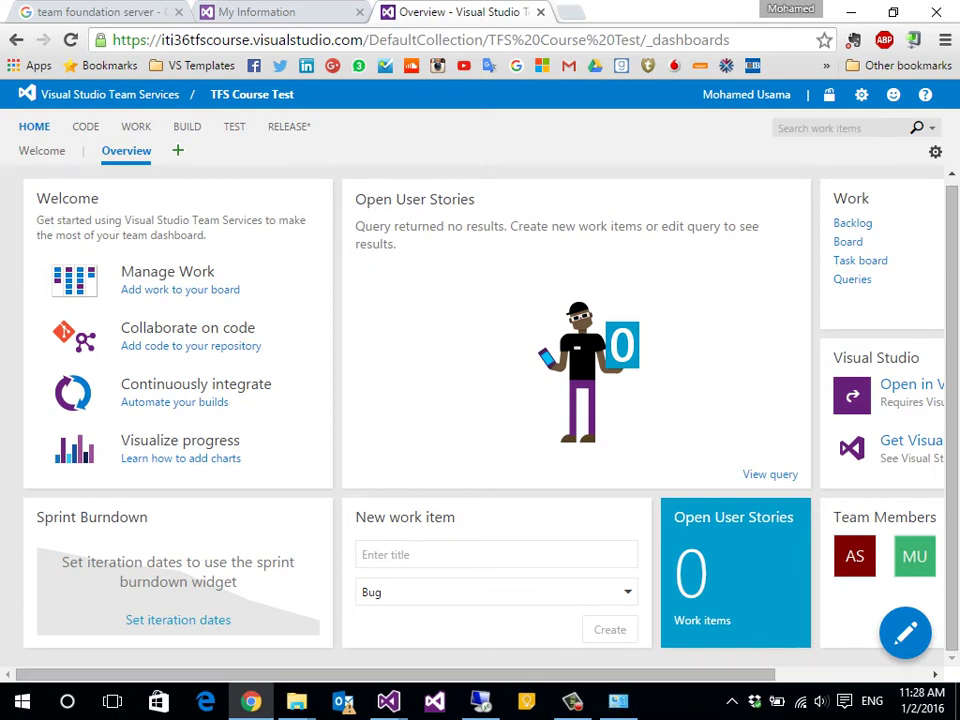
- Bring the ConsoleApplication1 solution forward and show the TFS Course Test home page in Team Explorer
{"action": "mouse_move", "coordinate": [388, 701]}
{"action": "left_click", "coordinate": [285, 632]}
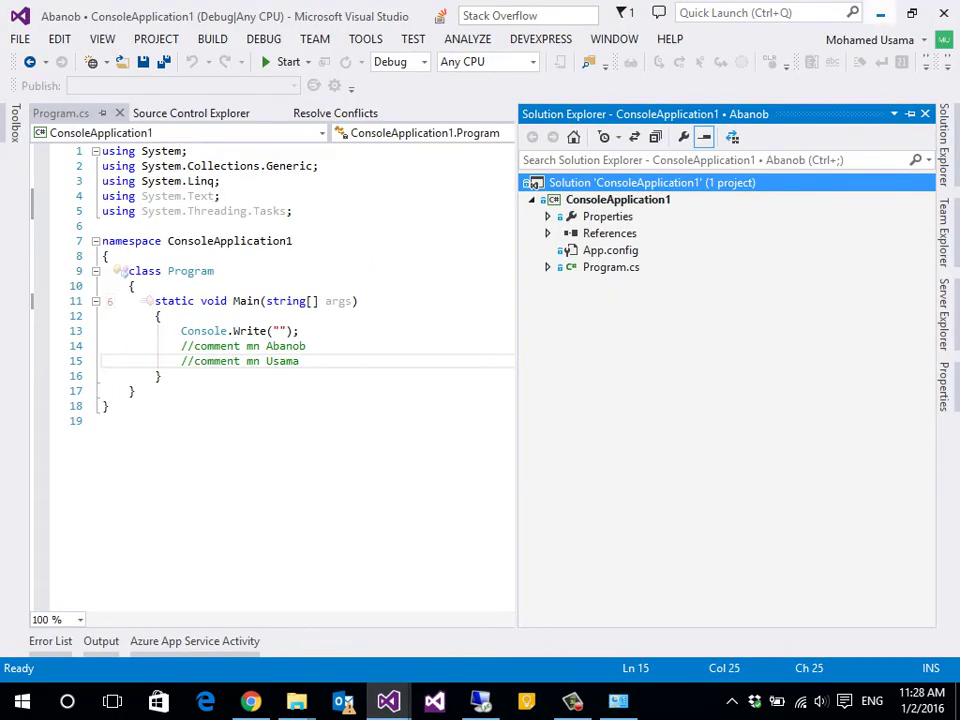
{"action": "key", "text": "ctrl+alt+l"}
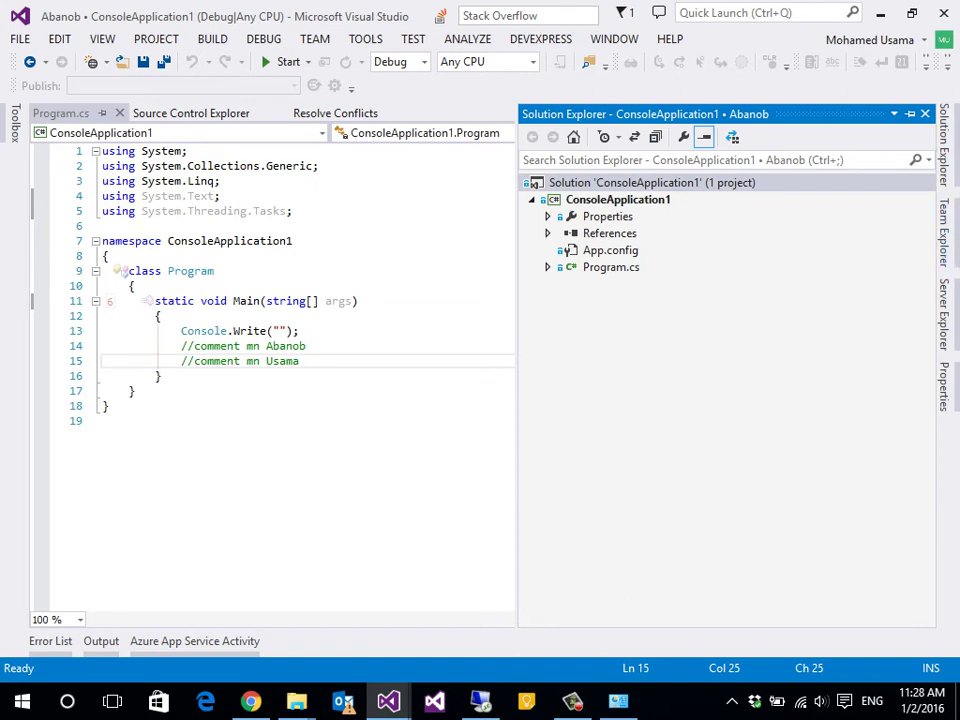
{"action": "key", "text": "ctrl+backslash"}
{"action": "key", "text": "ctrl+m"}
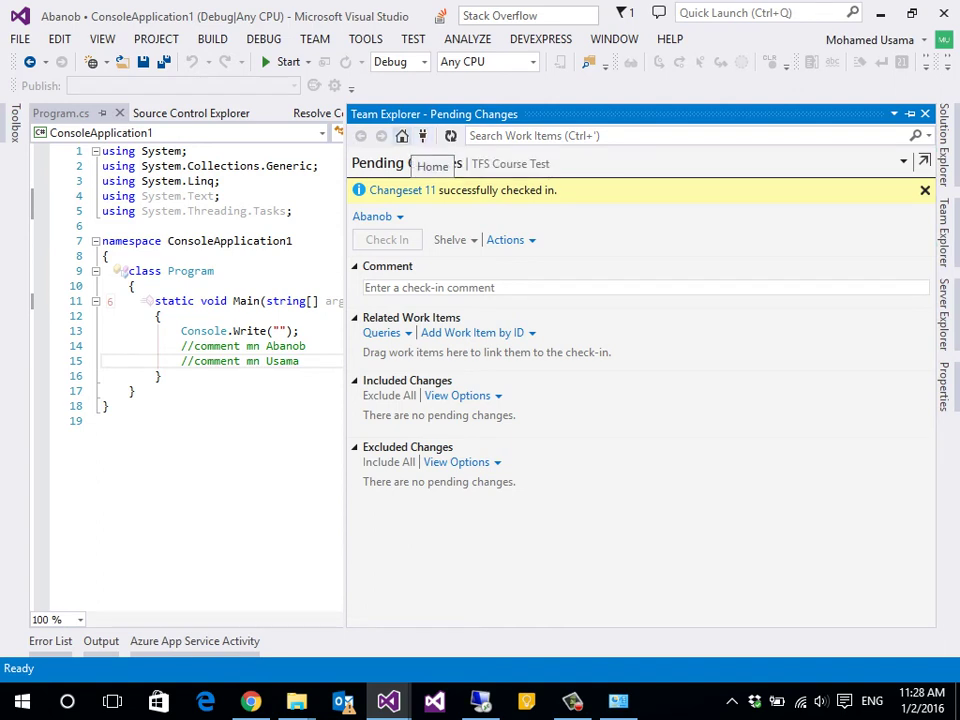
{"action": "left_click", "coordinate": [401, 135]}
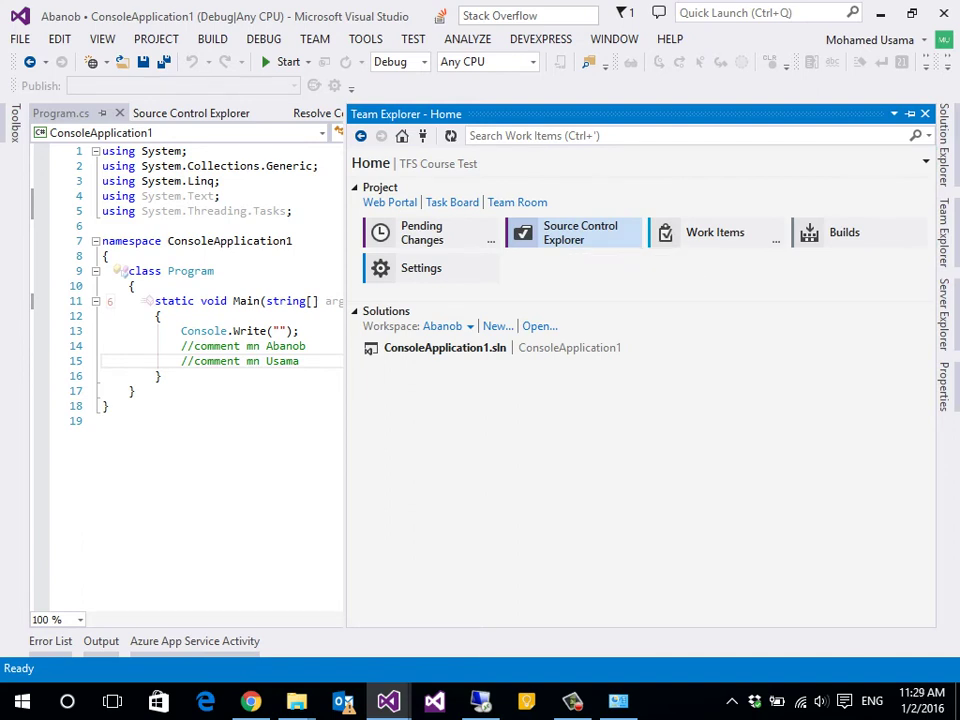
- Open Source Control Explorer, checking pending changes and the team project home page along the way
{"action": "left_click", "coordinate": [578, 232]}
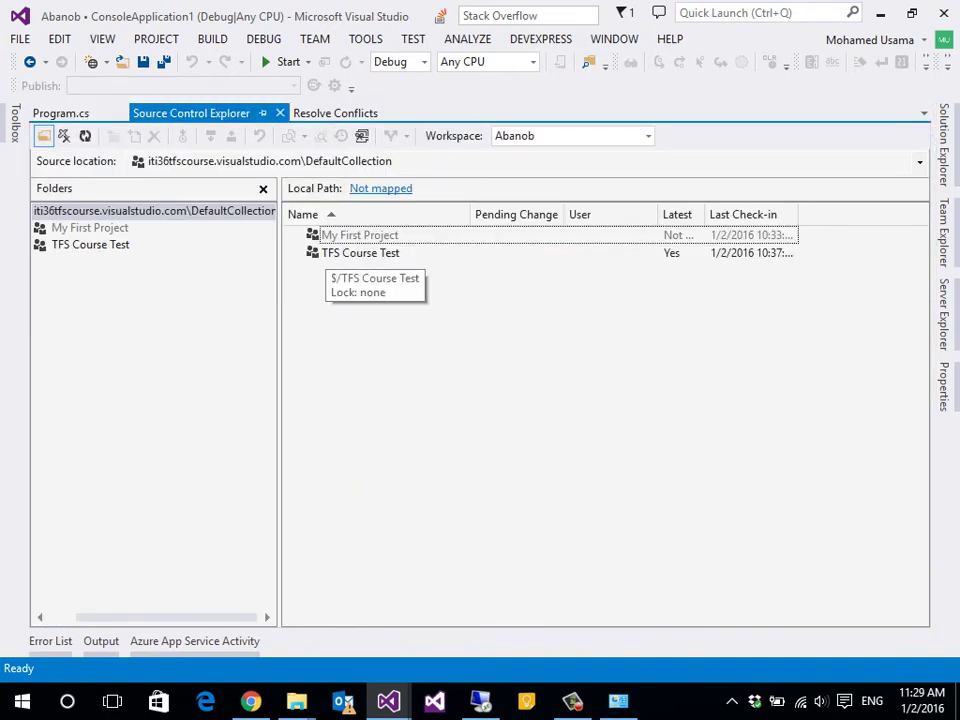
{"action": "left_click", "coordinate": [943, 145]}
{"action": "left_click", "coordinate": [943, 232]}
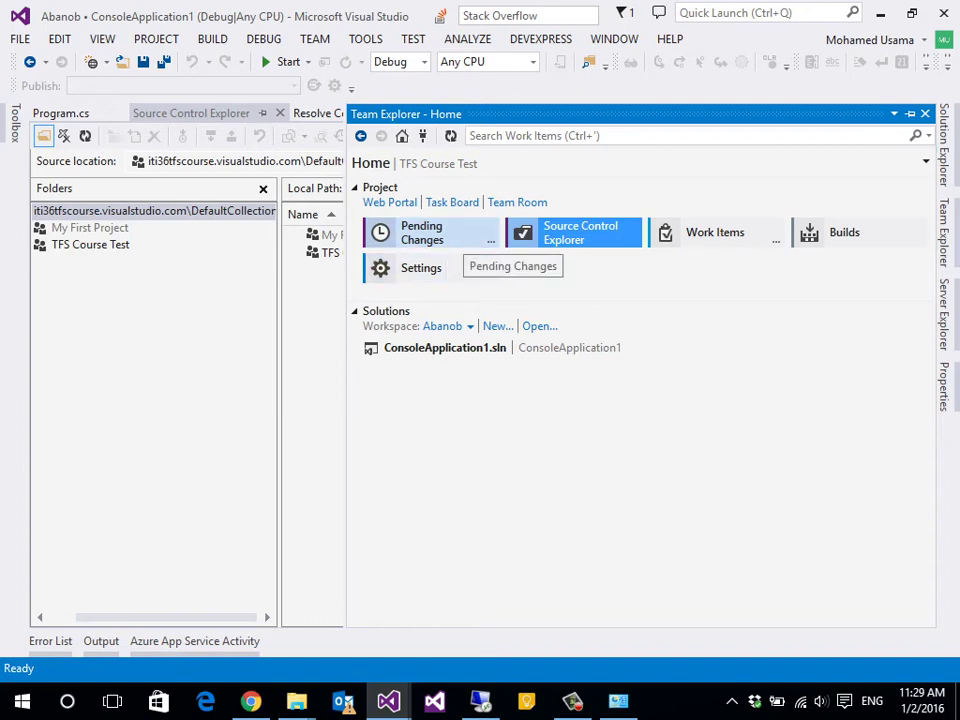
{"action": "left_click", "coordinate": [440, 238]}
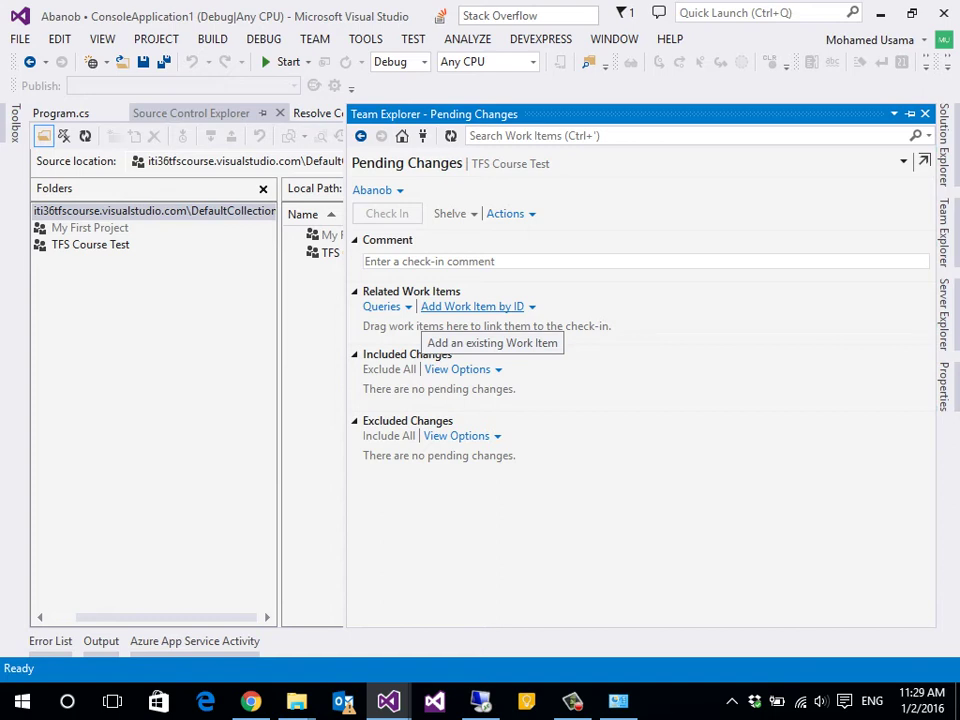
{"action": "key", "text": "alt+Home"}
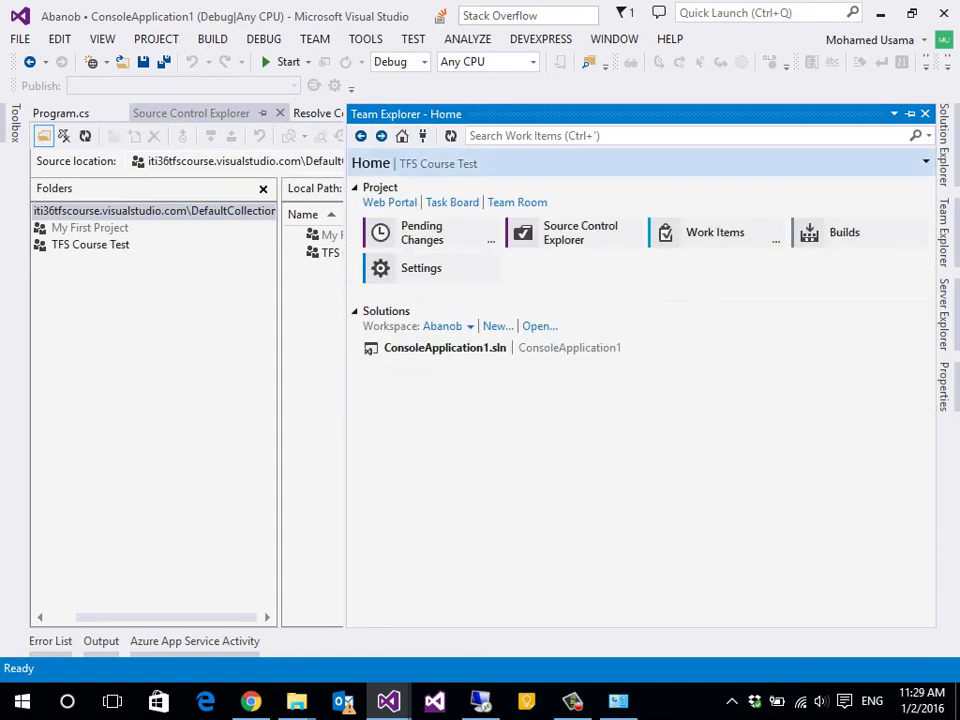
{"action": "left_click", "coordinate": [575, 232]}
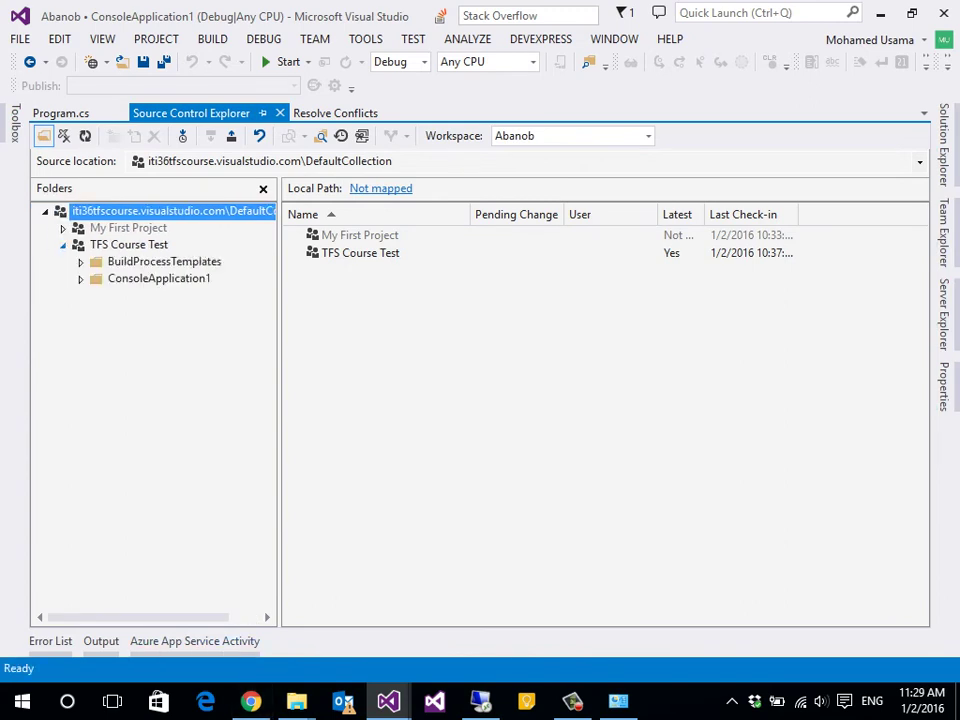
- Expand ConsoleApplication1 > ConsoleApplication1 and open Program.cs from source control
{"action": "left_click", "coordinate": [159, 278]}
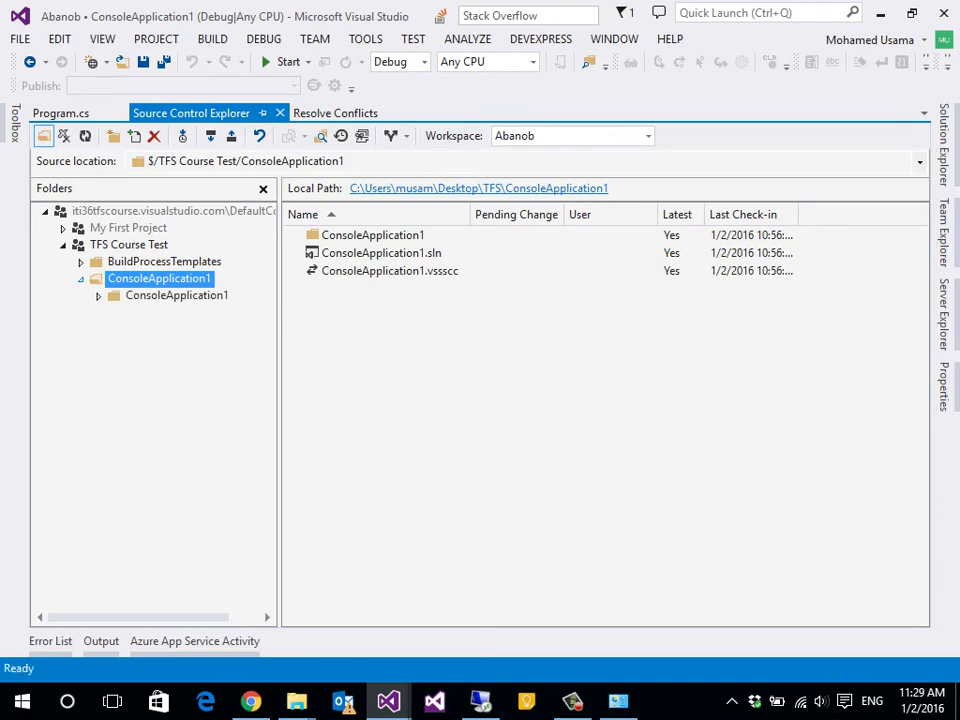
{"action": "left_click", "coordinate": [176, 295]}
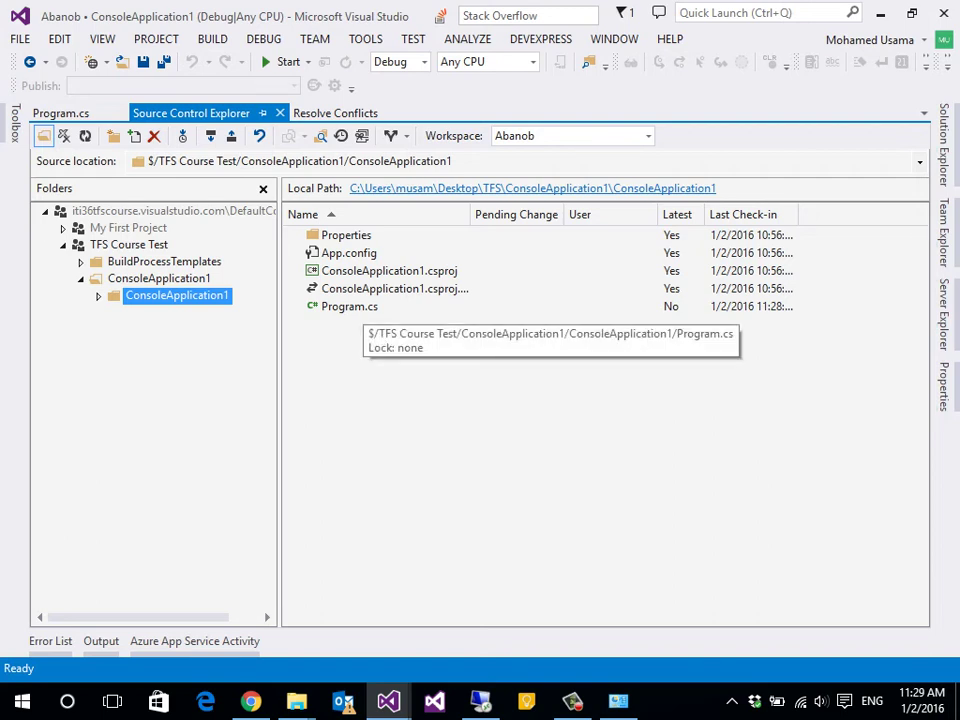
{"action": "double_click", "coordinate": [350, 306]}
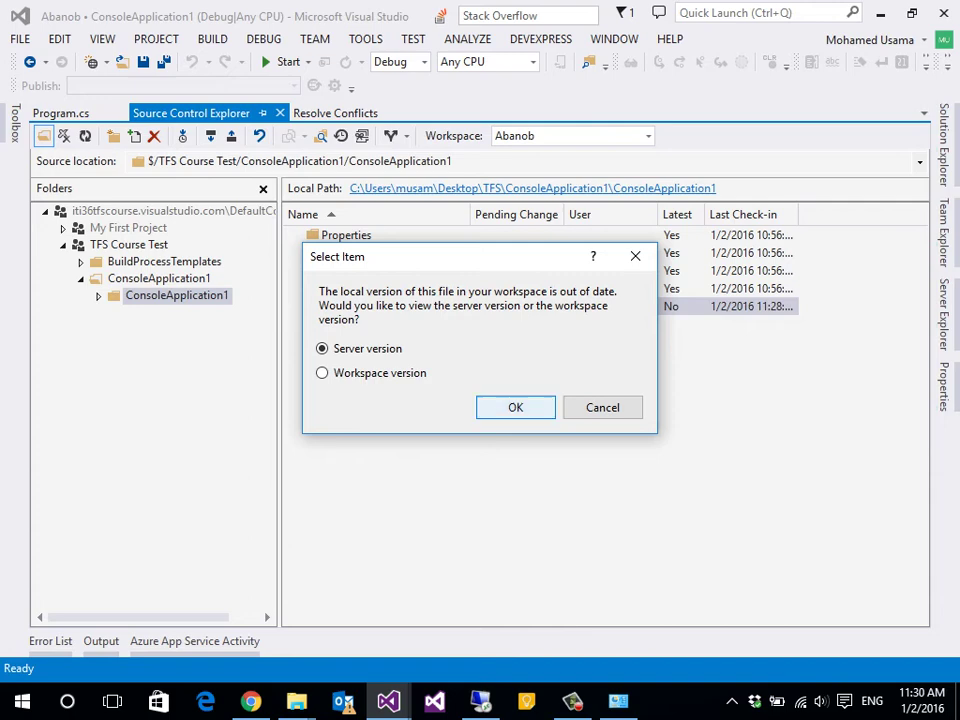
- View the server version of Program.cs as Program(C12).cs, then close it
{"action": "left_click", "coordinate": [515, 407]}
{"action": "key", "text": "Return"}
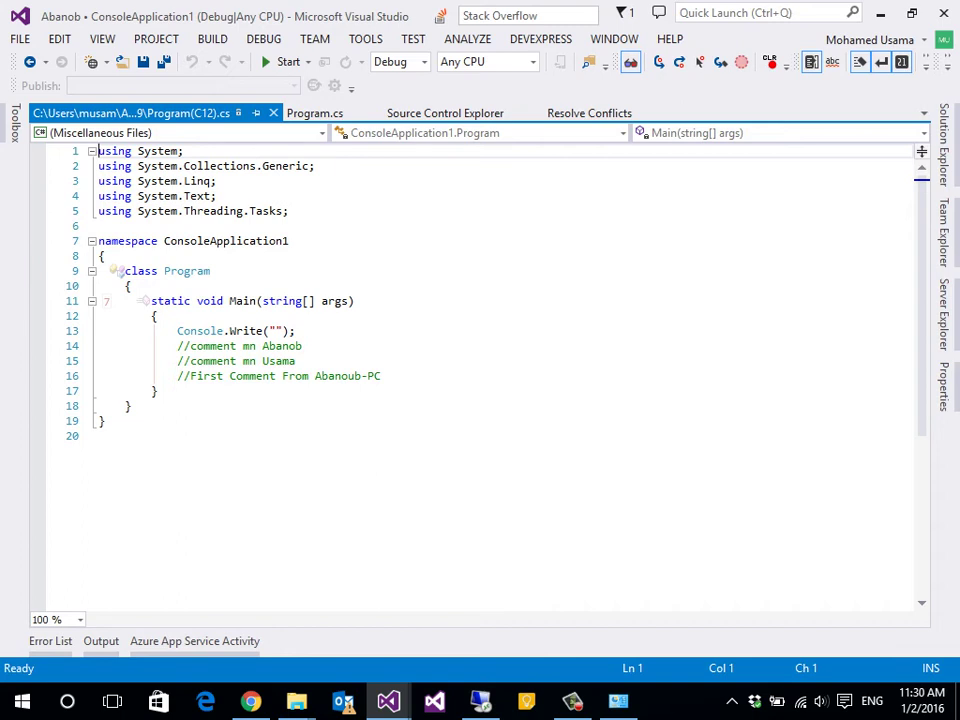
{"action": "key", "text": "ctrl+F4"}
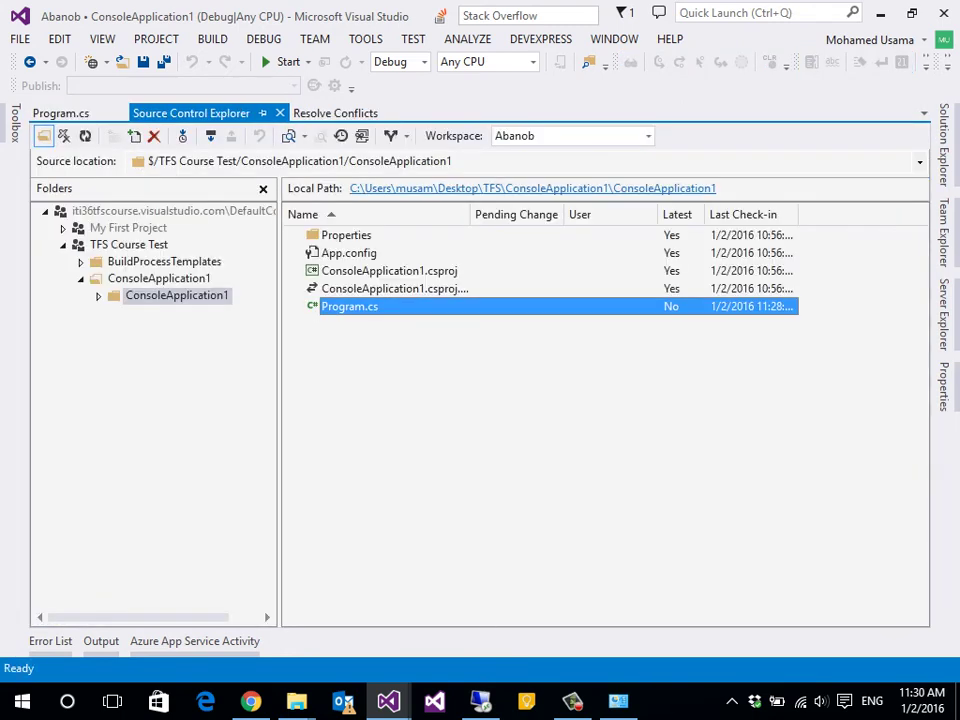
- Briefly annotate Program.cs, then get the latest version of Program.cs
{"action": "key", "text": "shift+F10"}
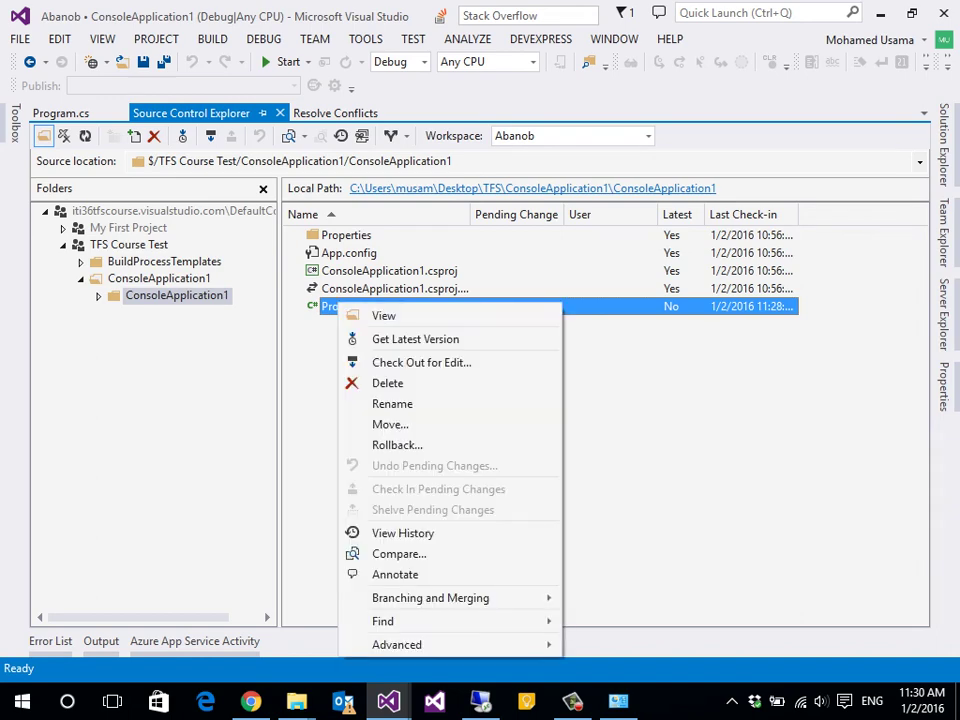
{"action": "key", "text": "Up"}
{"action": "key", "text": "Up"}
{"action": "key", "text": "Up"}
{"action": "key", "text": "Up"}
{"action": "key", "text": "Up"}
{"action": "key", "text": "Down"}
{"action": "key", "text": "Return"}
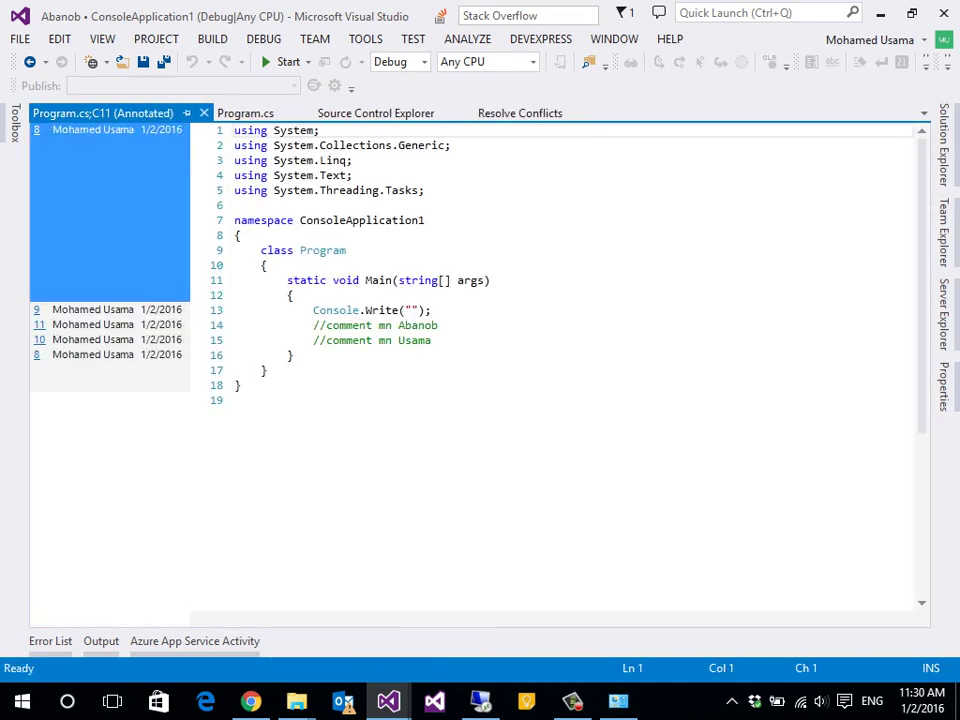
{"action": "key", "text": "ctrl+F4"}
{"action": "key", "text": "shift+F10"}
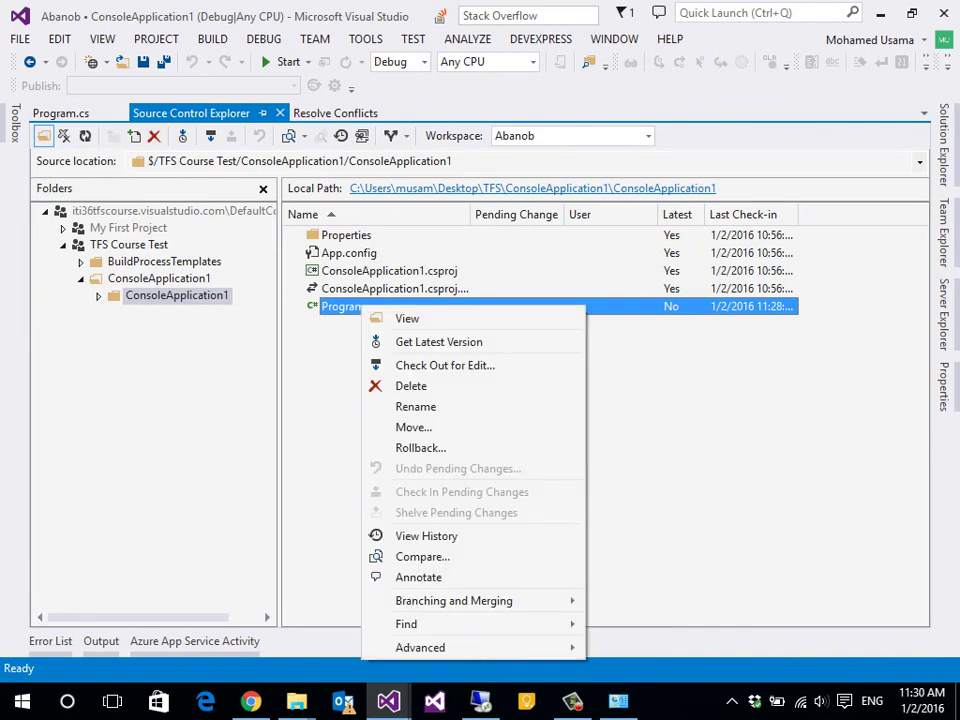
{"action": "key", "text": "Down"}
{"action": "key", "text": "Down"}
{"action": "key", "text": "Return"}
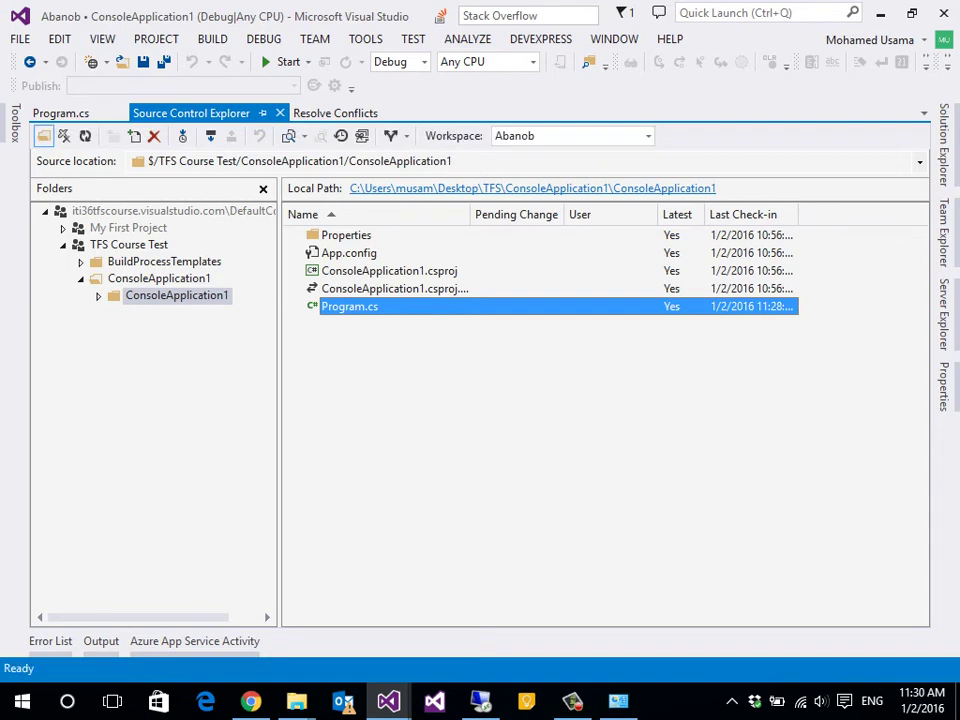
- Annotate Program.cs and trace the line 16 comment back to changeset 12
{"action": "key", "text": "shift+F10"}
{"action": "key", "text": "Down"}
{"action": "key", "text": "Down"}
{"action": "key", "text": "Down"}
{"action": "key", "text": "Down"}
{"action": "key", "text": "Down"}
{"action": "key", "text": "Down"}
{"action": "key", "text": "Down"}
{"action": "key", "text": "Down"}
{"action": "key", "text": "Down"}
{"action": "key", "text": "Down"}
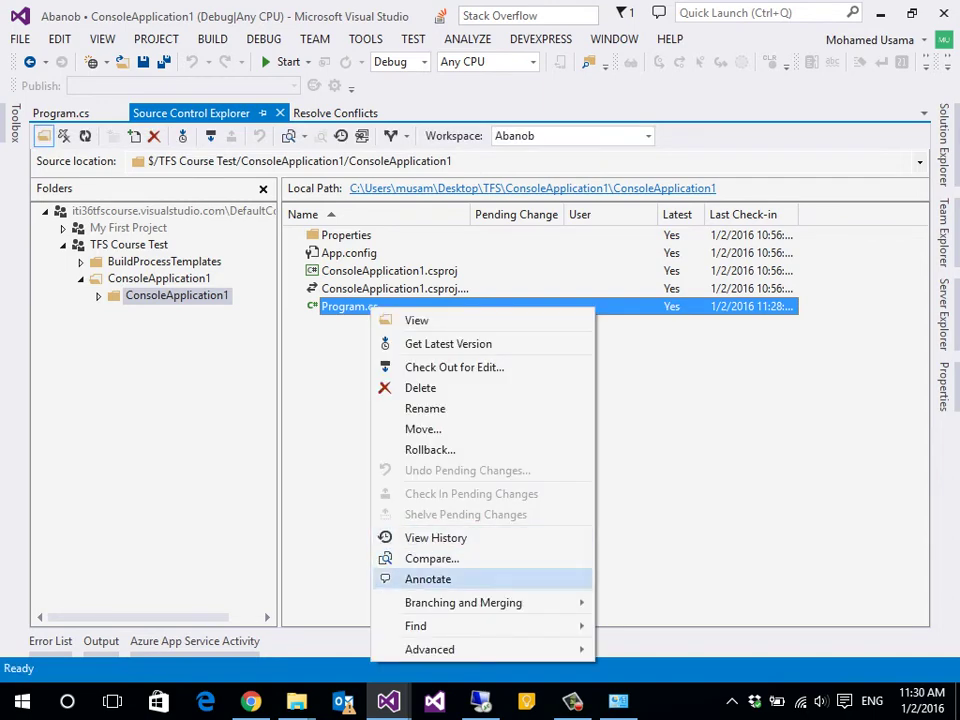
{"action": "key", "text": "Return"}
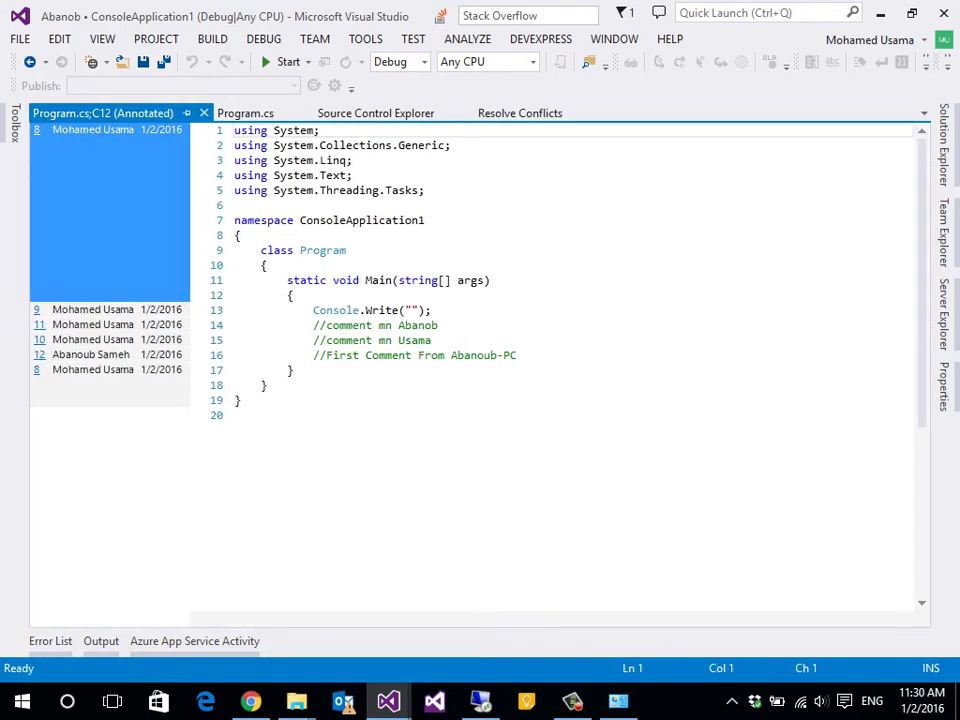
{"action": "left_click", "coordinate": [235, 355]}
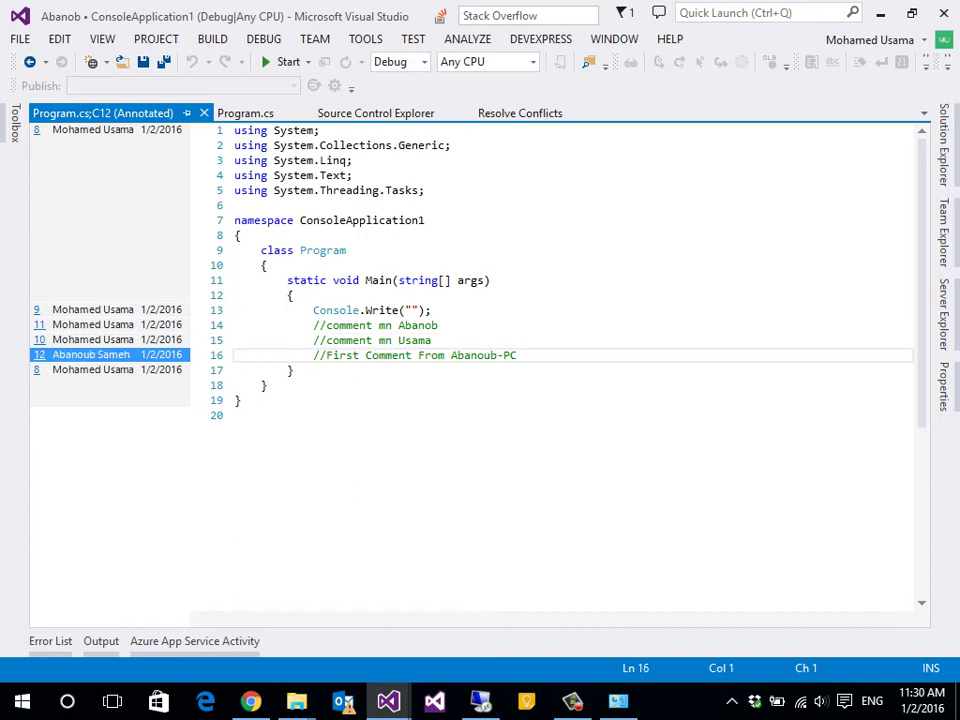
{"action": "key", "text": "End"}
{"action": "key", "text": "shift+Left"}
{"action": "key", "text": "shift+Left"}
{"action": "key", "text": "shift+Left"}
{"action": "key", "text": "shift+Left"}
{"action": "key", "text": "shift+Left"}
{"action": "key", "text": "shift+Left"}
{"action": "key", "text": "shift+Home"}
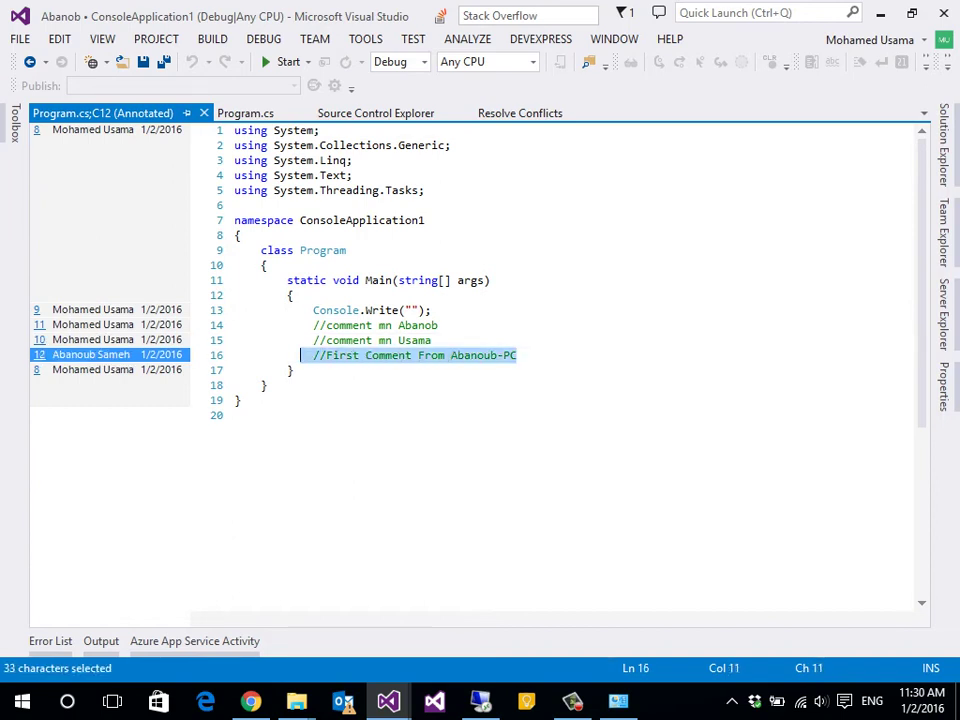
{"action": "mouse_move", "coordinate": [140, 160]}
{"action": "mouse_move", "coordinate": [130, 355]}
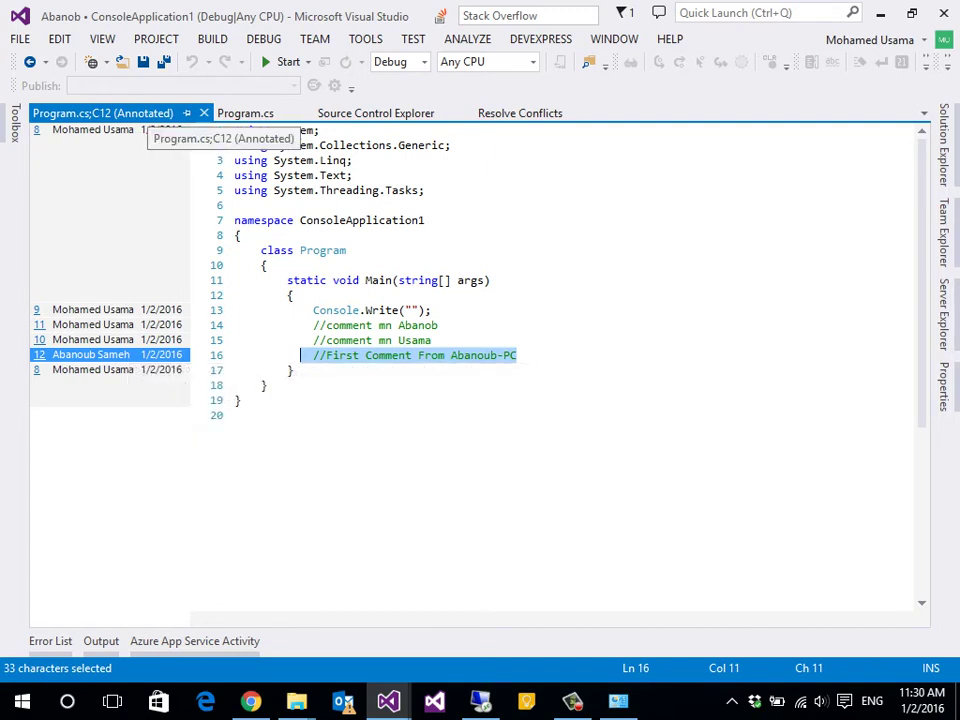
{"action": "left_click", "coordinate": [204, 113]}
- Re-annotate Program.cs, review the line 16 comment again, and close the annotated view
{"action": "right_click", "coordinate": [356, 304]}
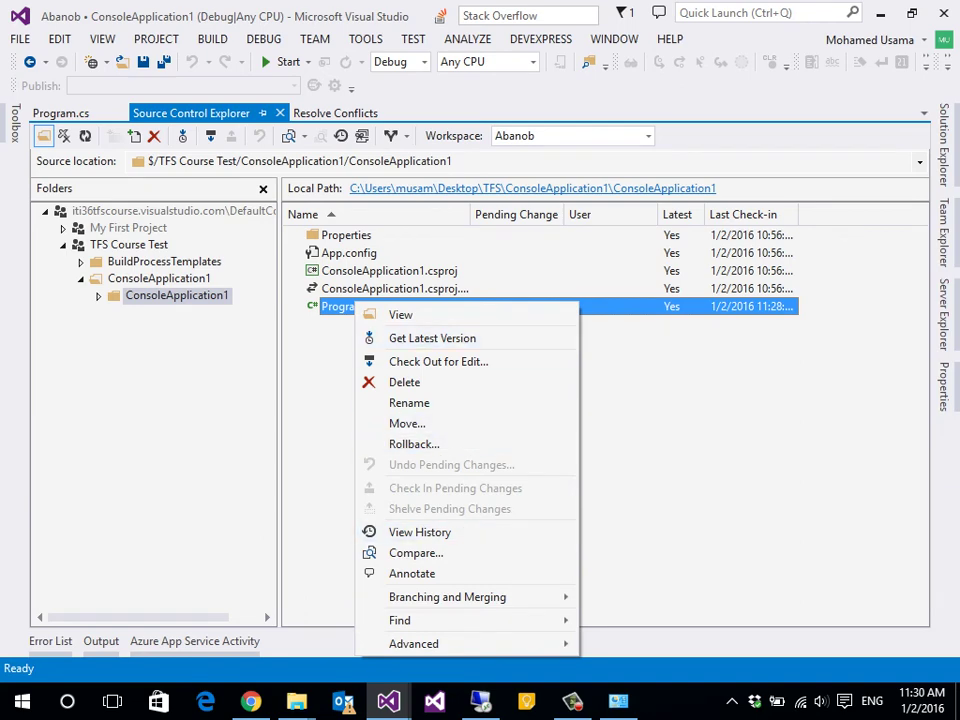
{"action": "key", "text": "ctrl+alt+l"}
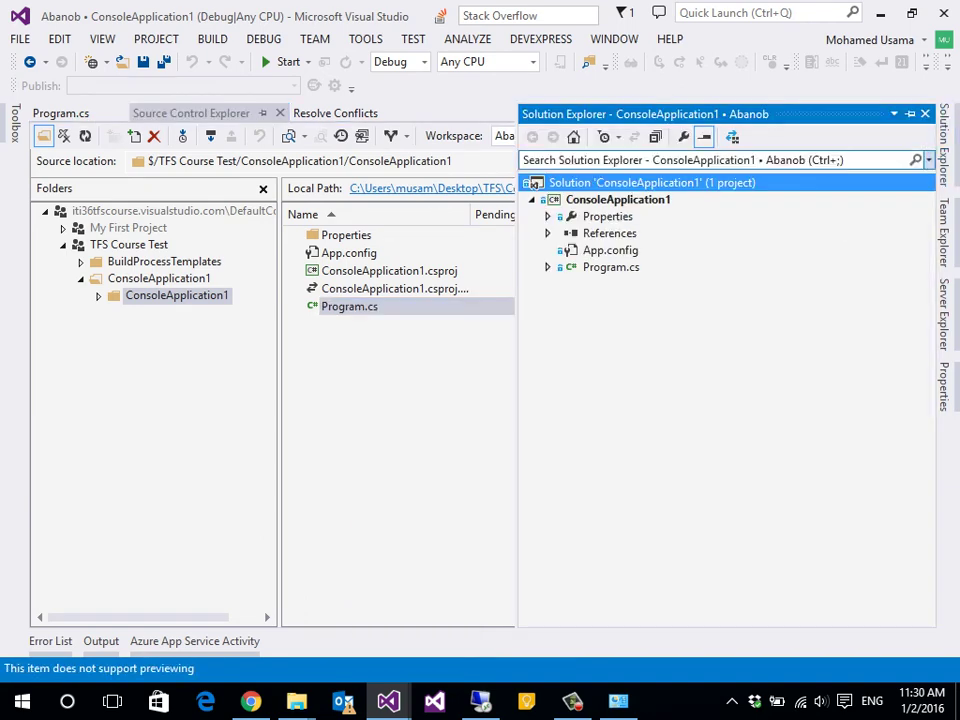
{"action": "right_click", "coordinate": [325, 307]}
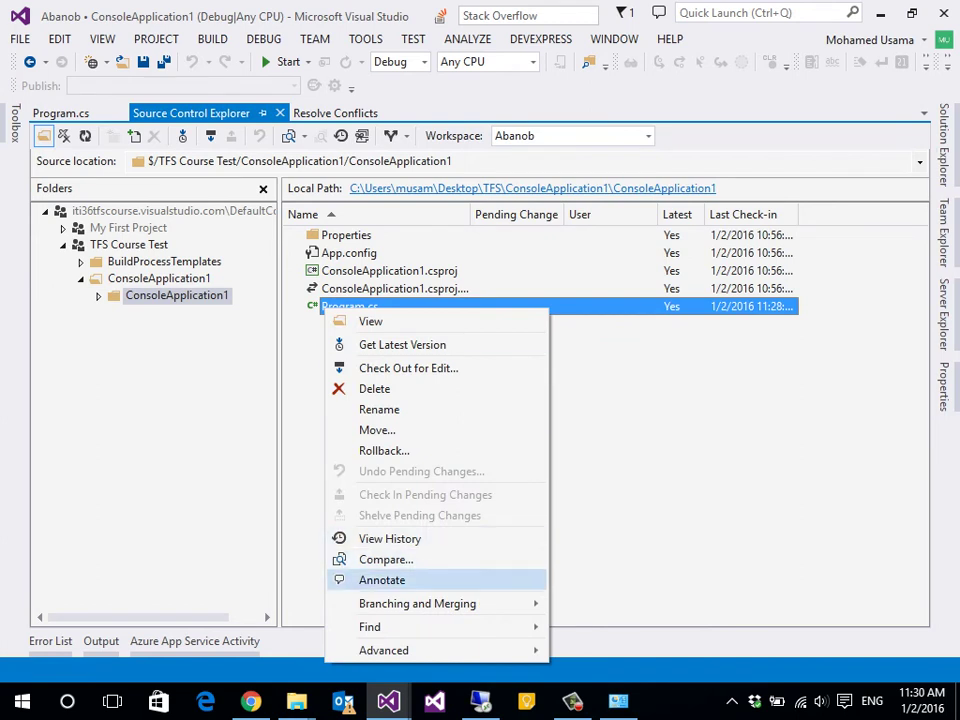
{"action": "left_click", "coordinate": [382, 580]}
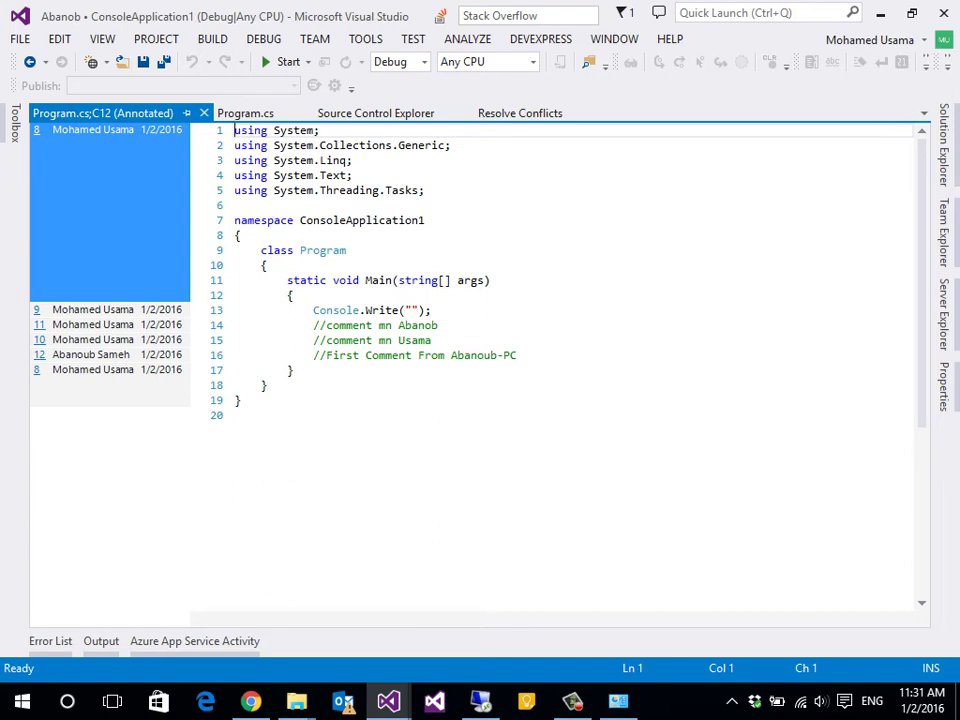
{"action": "left_click_drag", "start_coordinate": [313, 355], "coordinate": [398, 355]}
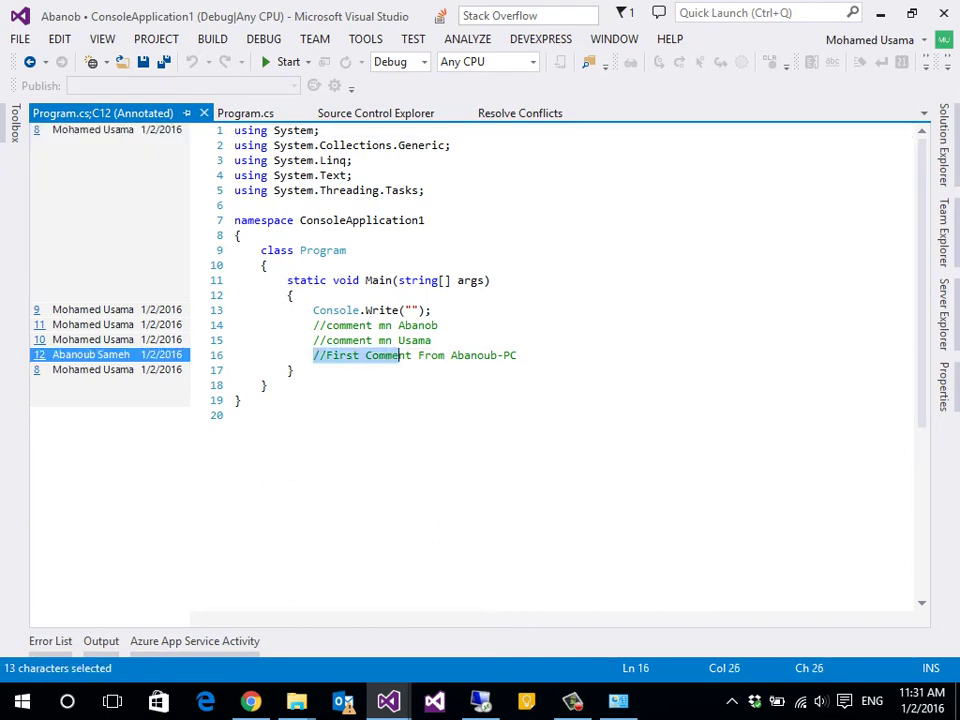
{"action": "mouse_move", "coordinate": [90, 355]}
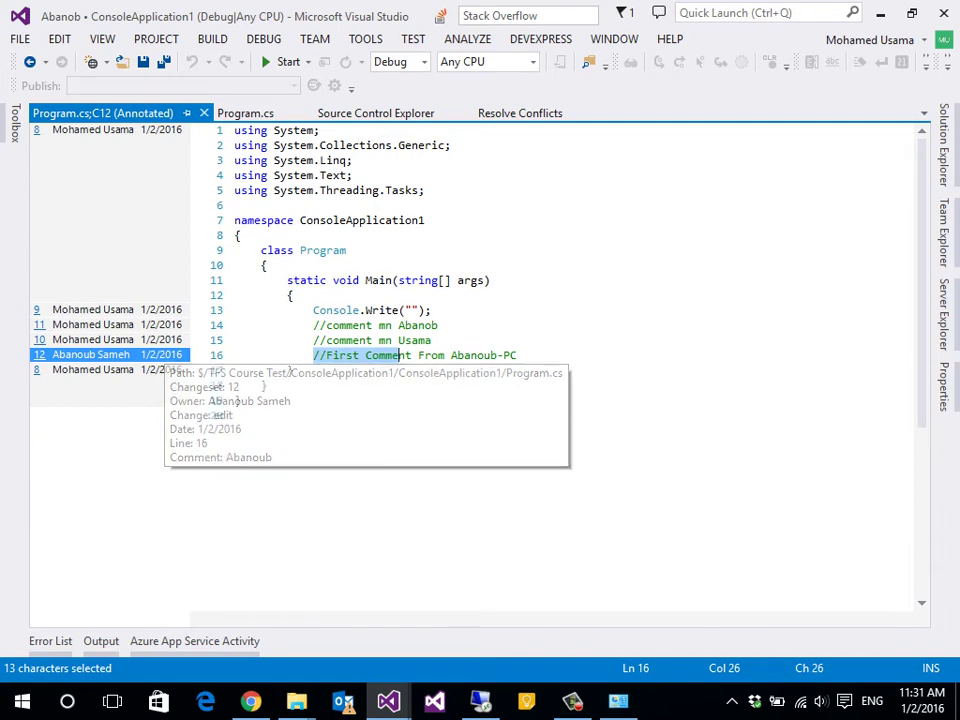
{"action": "left_click", "coordinate": [236, 370]}
{"action": "key", "text": "Up"}
{"action": "key", "text": "ctrl+F4"}
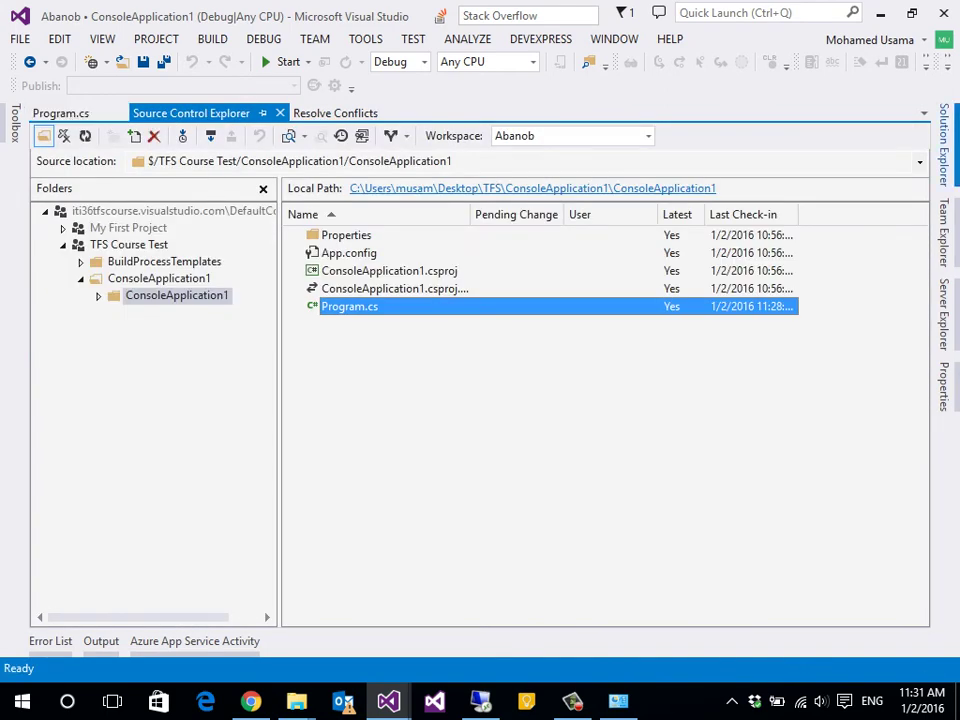
- Add the comment '//comment tany tany' on line 19 of Program.cs and save the file
{"action": "key", "text": "Return"}
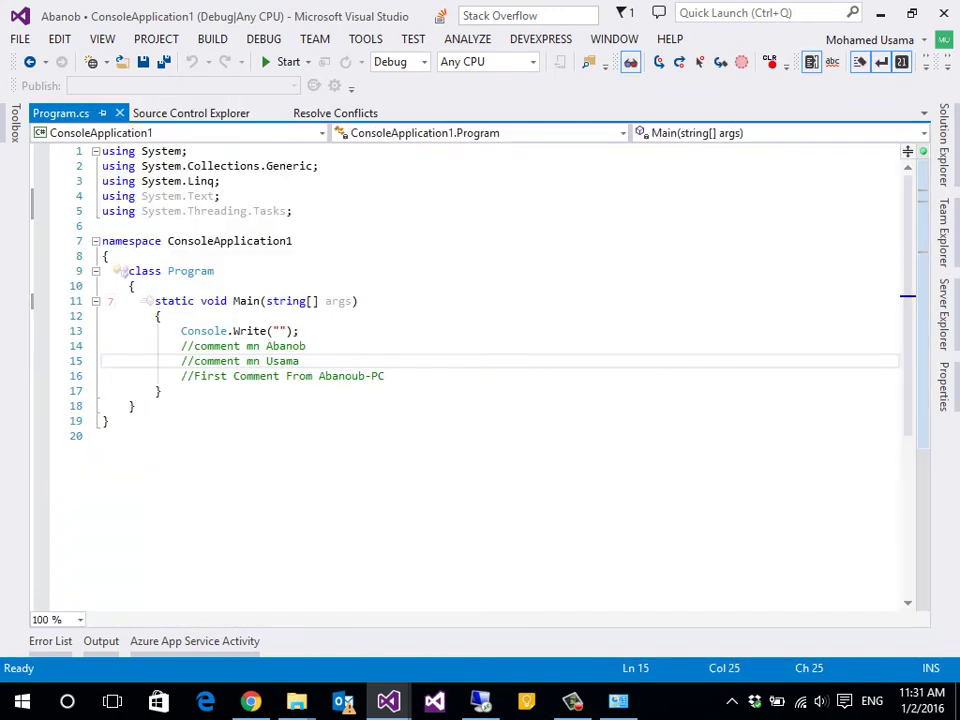
{"action": "left_click", "coordinate": [386, 376]}
{"action": "key", "text": "Return"}
{"action": "key", "text": "Return"}
{"action": "key", "text": "Return"}
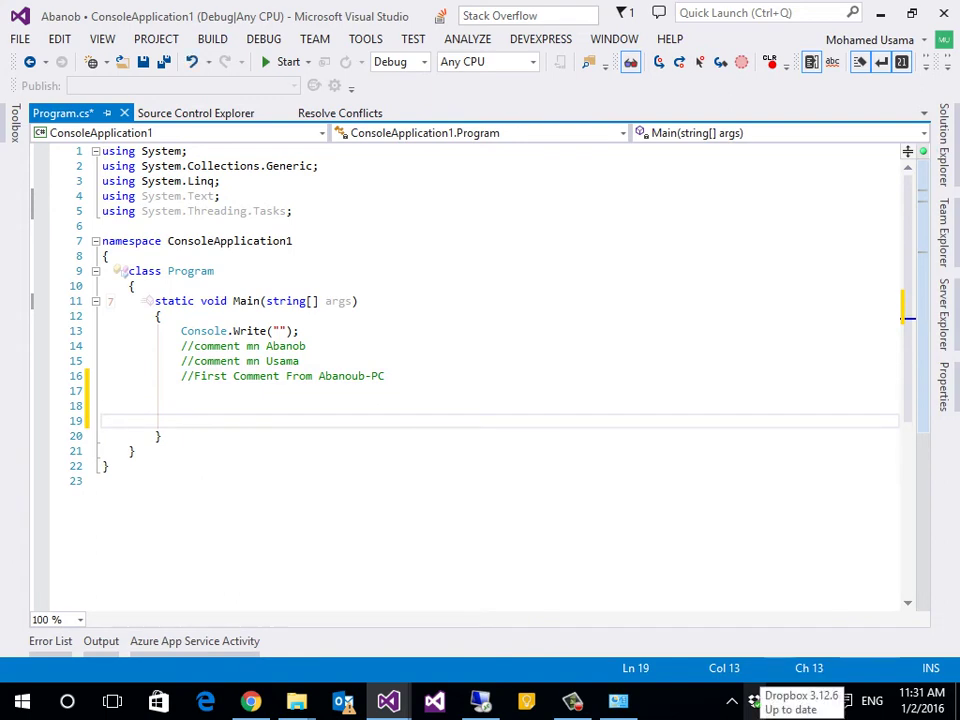
{"action": "type", "text": "//comment tan"}
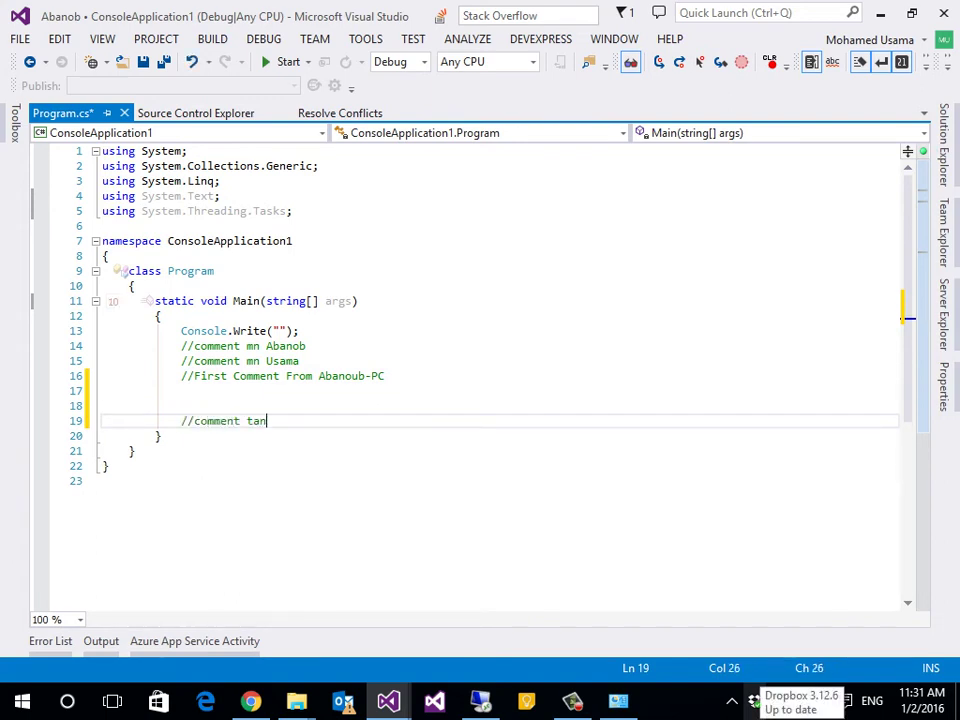
{"action": "type", "text": "y tany"}
{"action": "key", "text": "ctrl+s"}
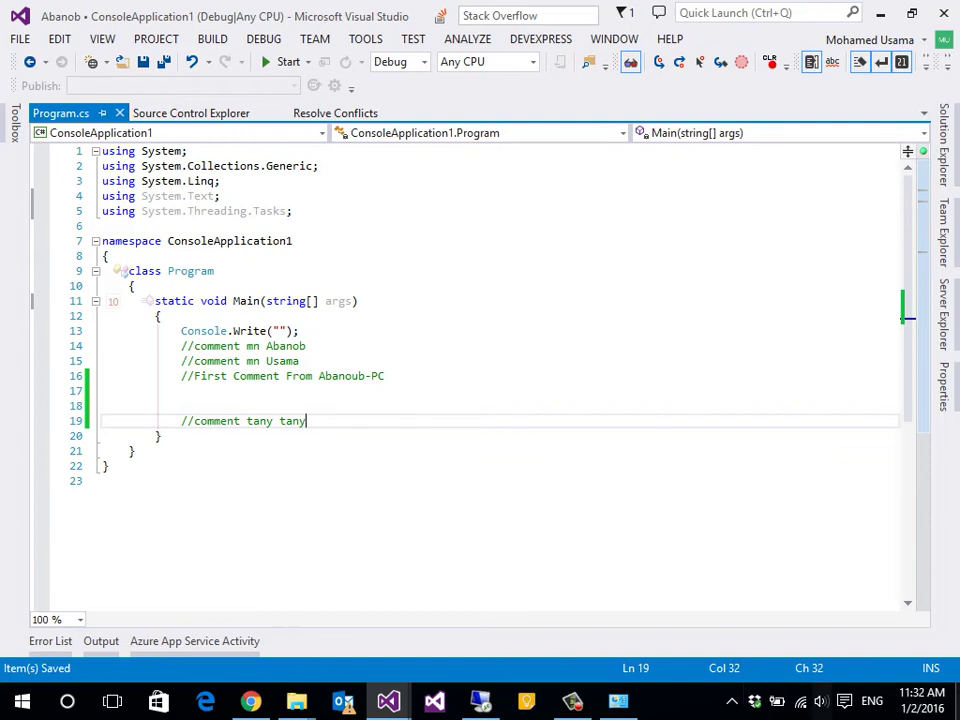
- Add a blank Windows Form, Form1.cs, from the Windows Forms templates to ConsoleApplication1
{"action": "key", "text": "ctrl+alt+l"}
{"action": "right_click", "coordinate": [630, 199]}
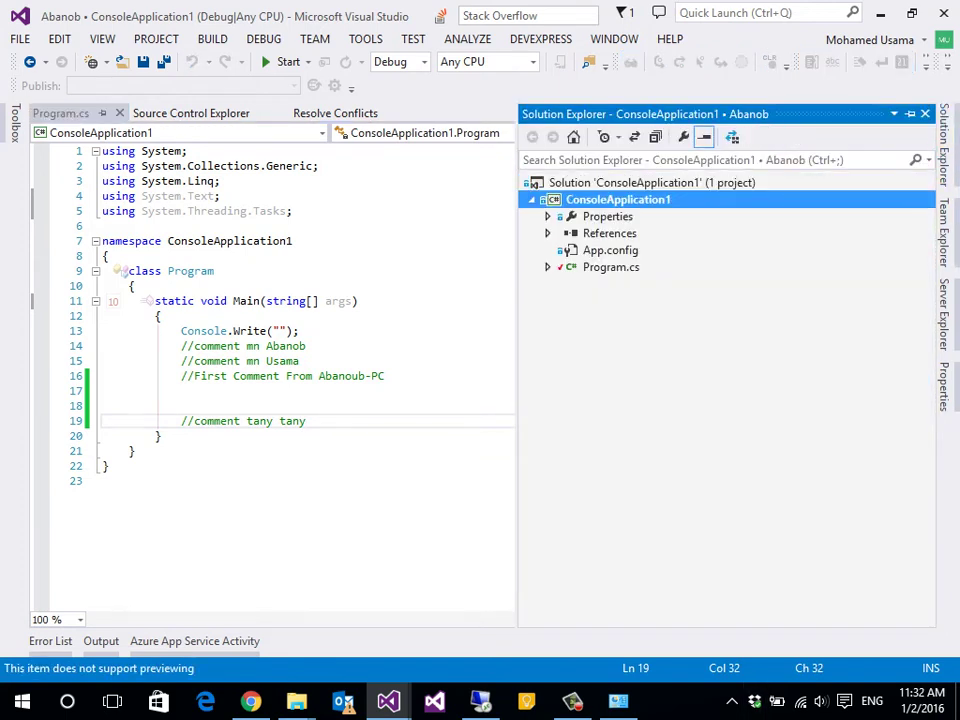
{"action": "mouse_move", "coordinate": [300, 357]}
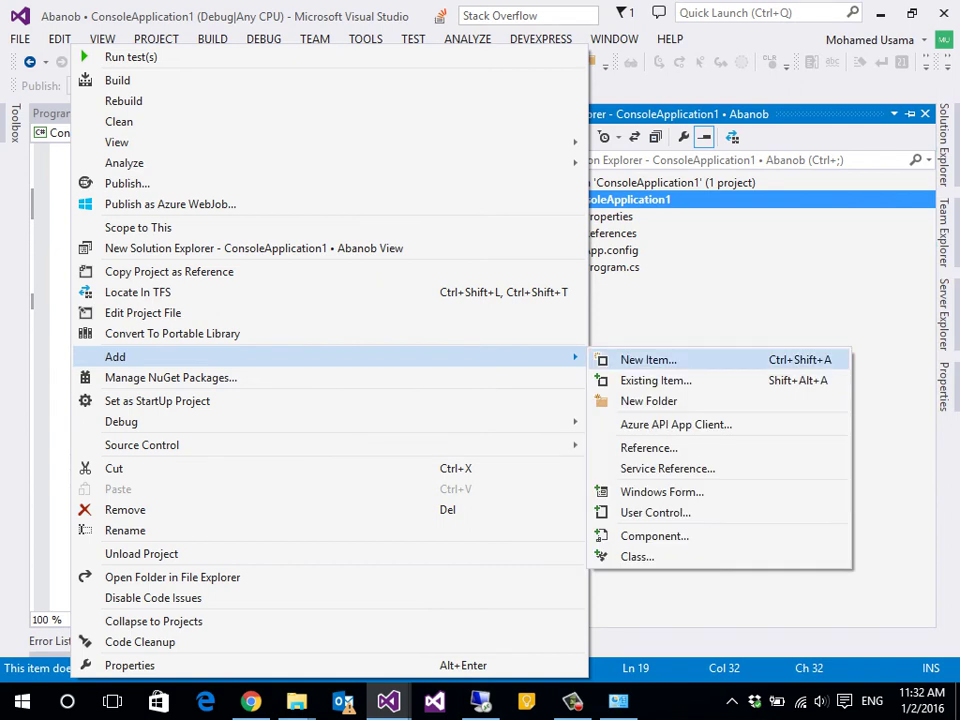
{"action": "key", "text": "Return"}
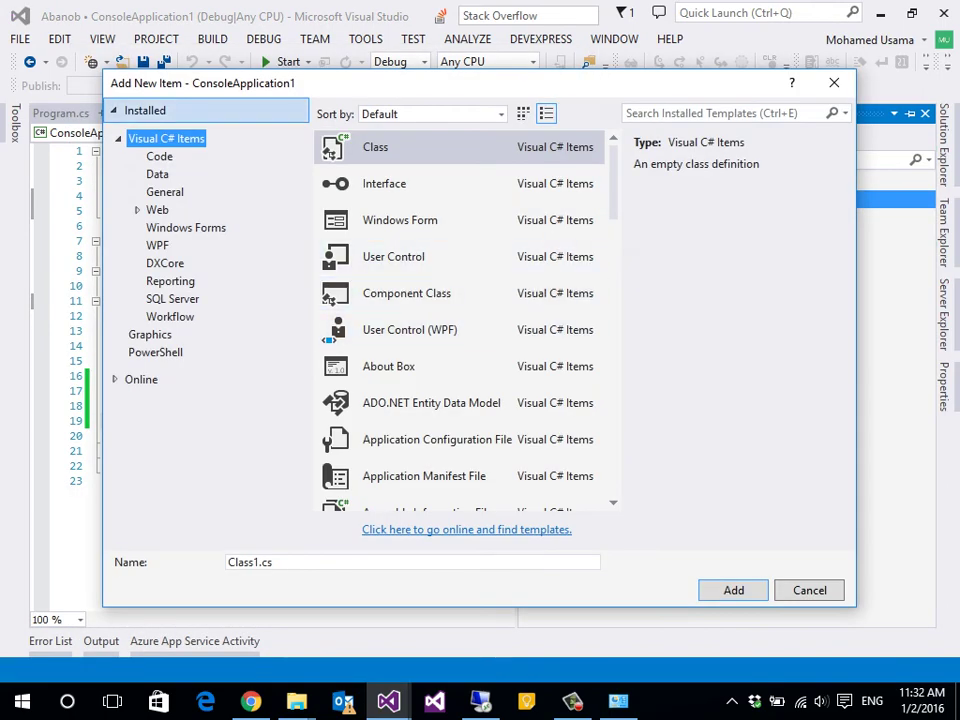
{"action": "left_click", "coordinate": [157, 174]}
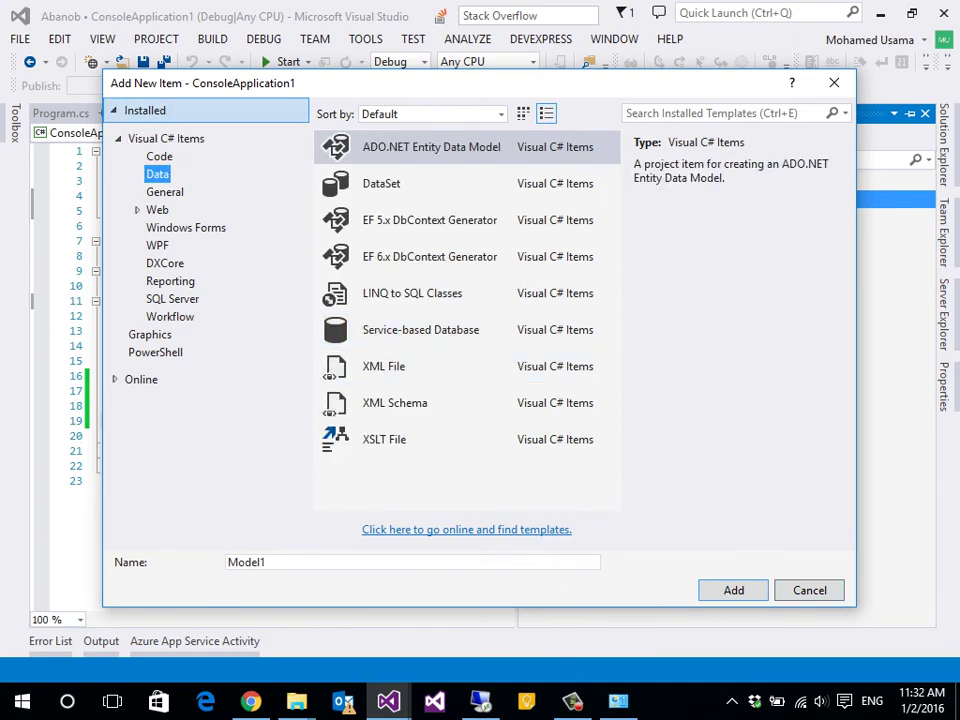
{"action": "left_click", "coordinate": [186, 227]}
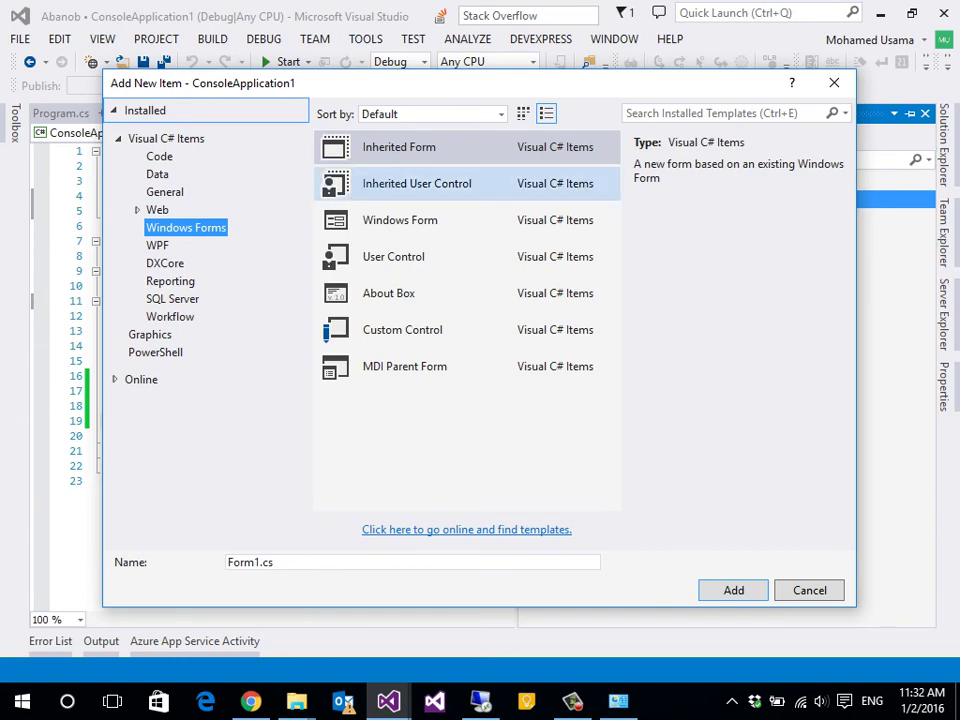
{"action": "left_click", "coordinate": [400, 220]}
{"action": "key", "text": "Return"}
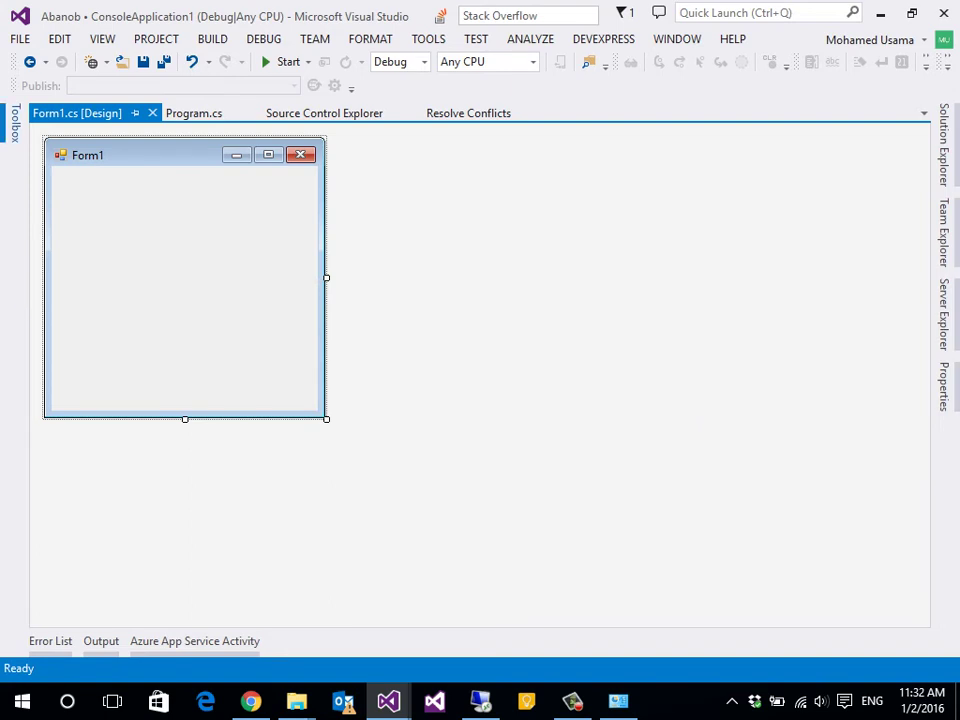
- Add a Button from Common Controls to Form1 and move it to the top-left corner
{"action": "left_click", "coordinate": [15, 120]}
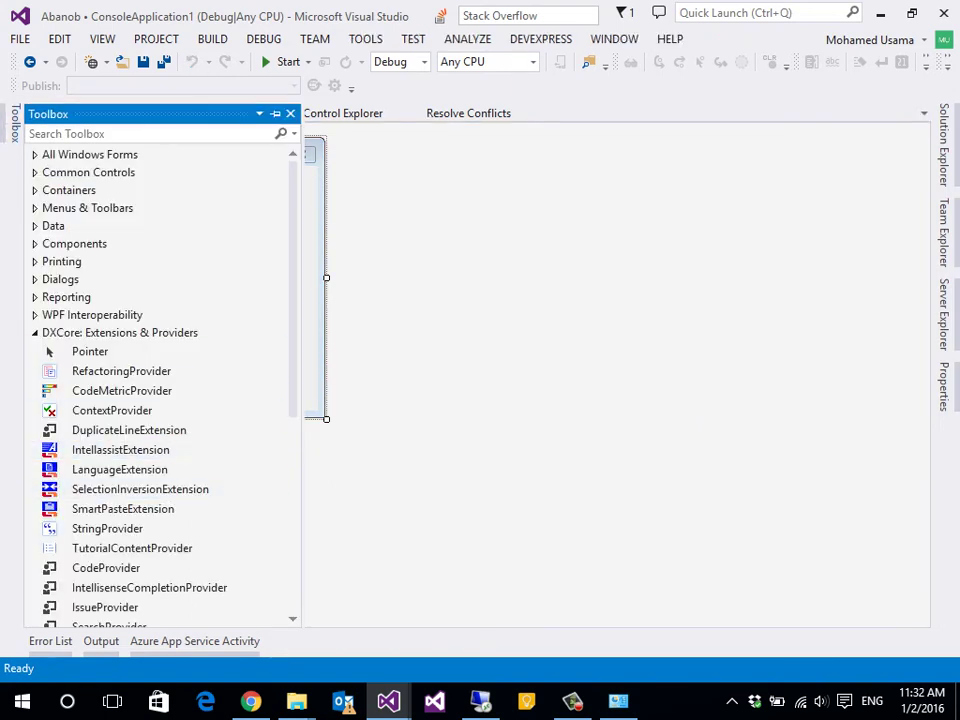
{"action": "left_click", "coordinate": [88, 172]}
{"action": "left_click", "coordinate": [88, 210]}
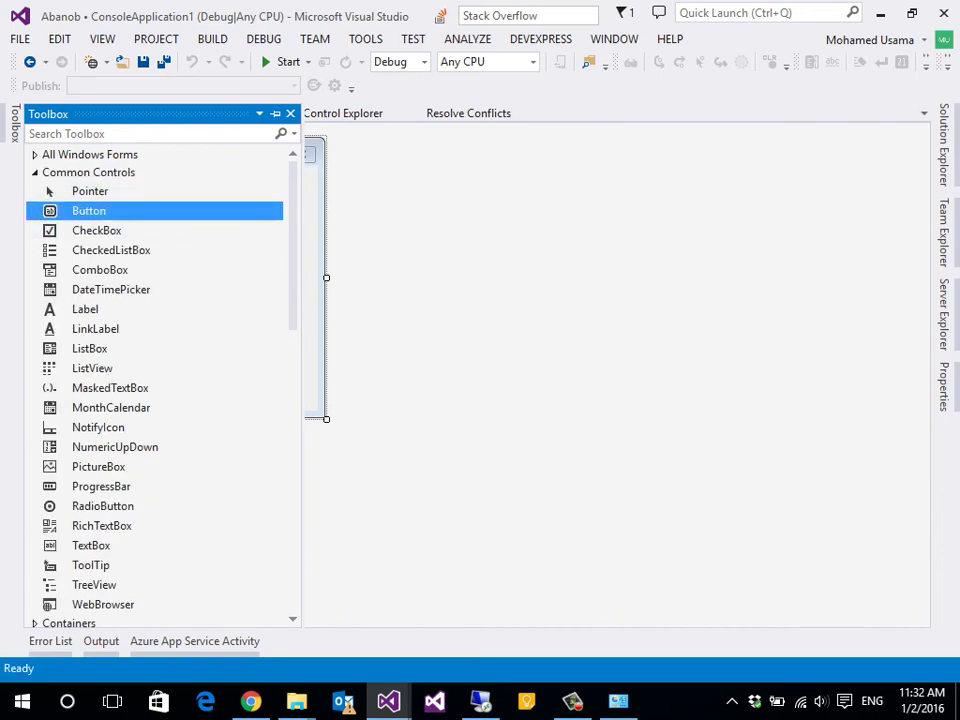
{"action": "left_click", "coordinate": [158, 250]}
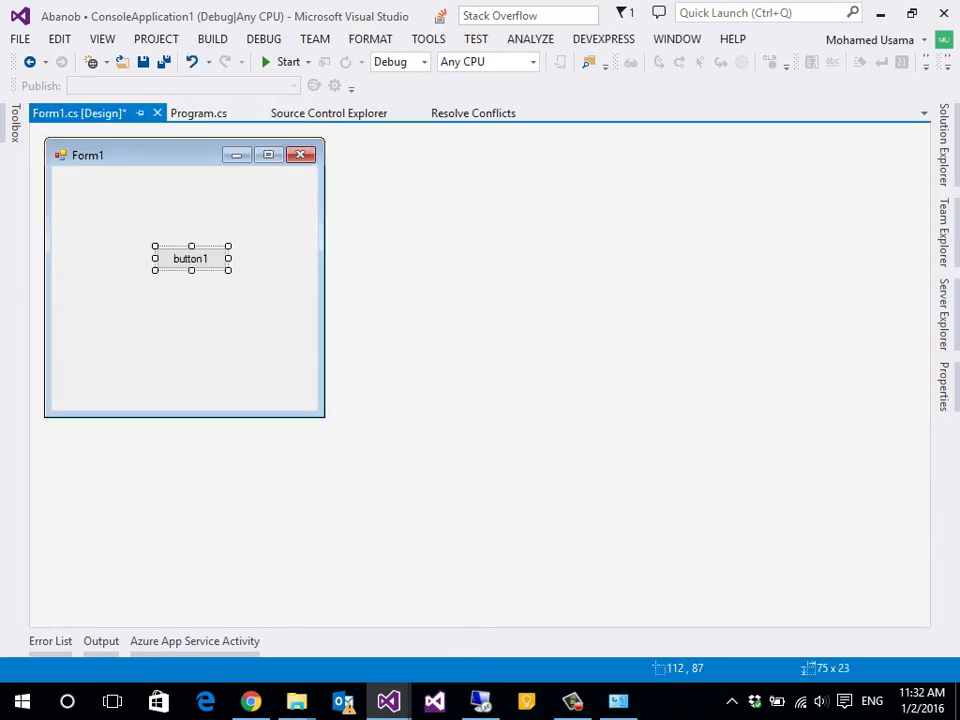
{"action": "left_click_drag", "start_coordinate": [190, 258], "coordinate": [91, 183]}
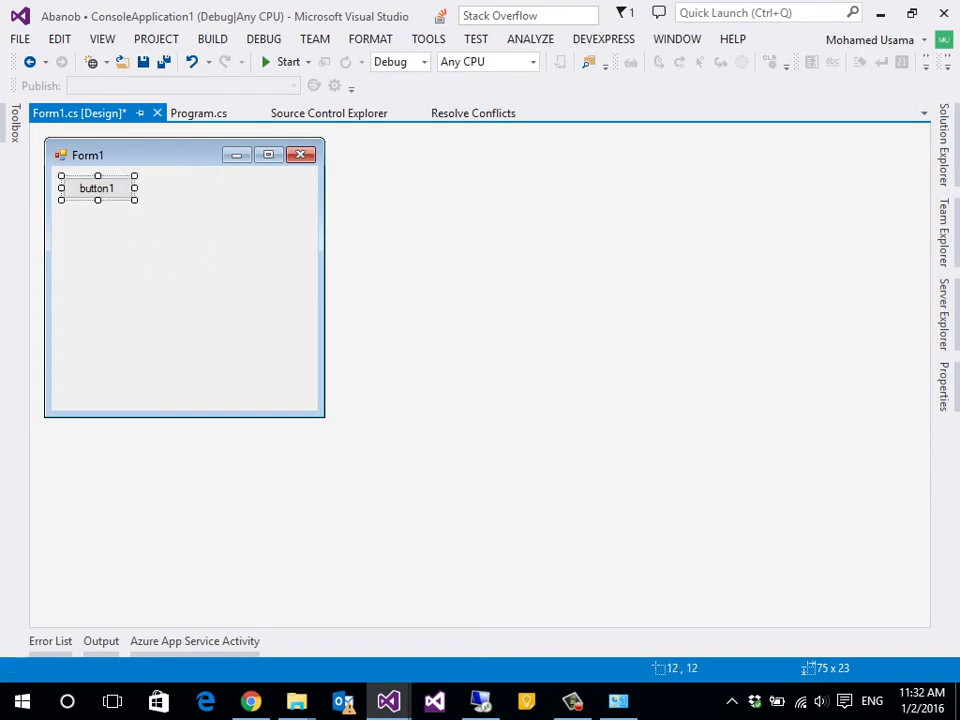
- Save Form1, select the whole form, and bring up Solution Explorer
{"action": "key", "text": "ctrl+s"}
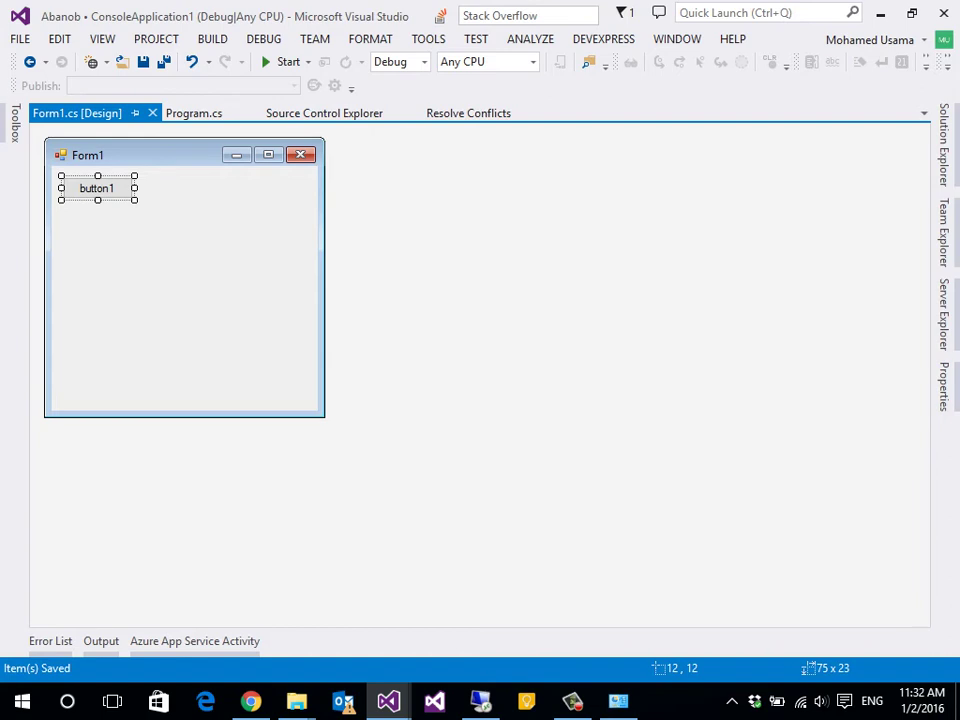
{"action": "key", "text": "Escape"}
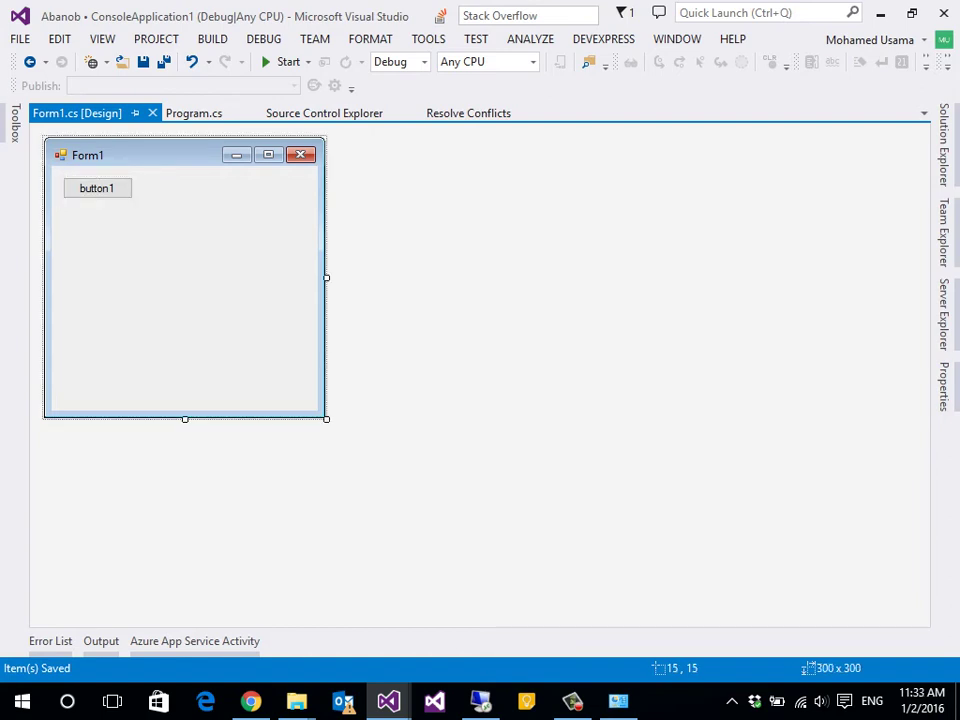
{"action": "key", "text": "ctrl+alt+l"}
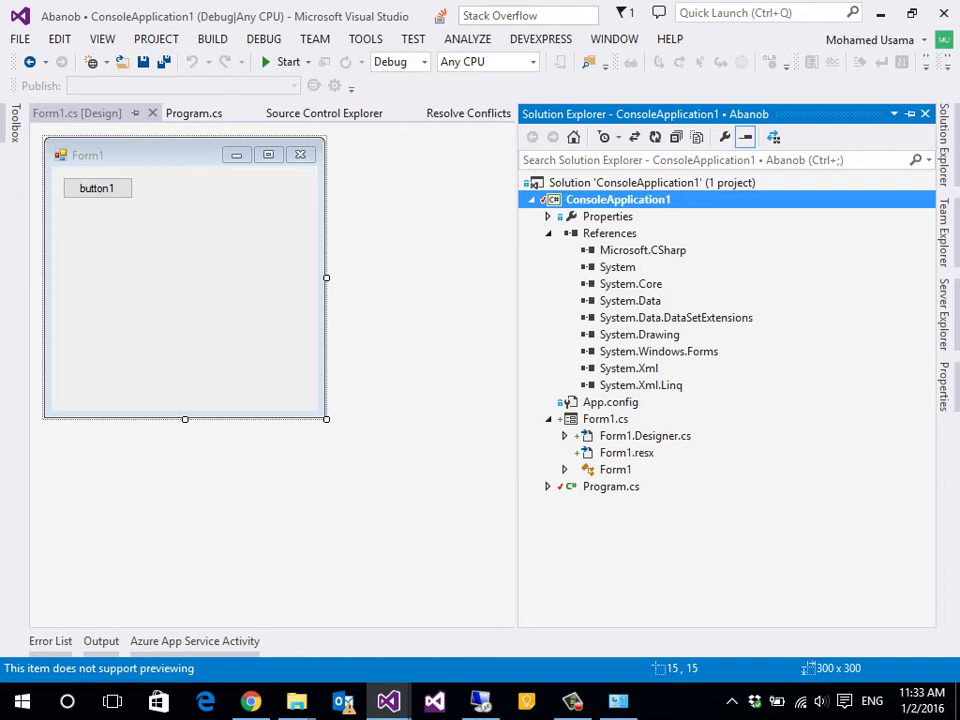
- Open Form1.Designer.cs and expand the Windows Form Designer generated code region
{"action": "double_click", "coordinate": [645, 436]}
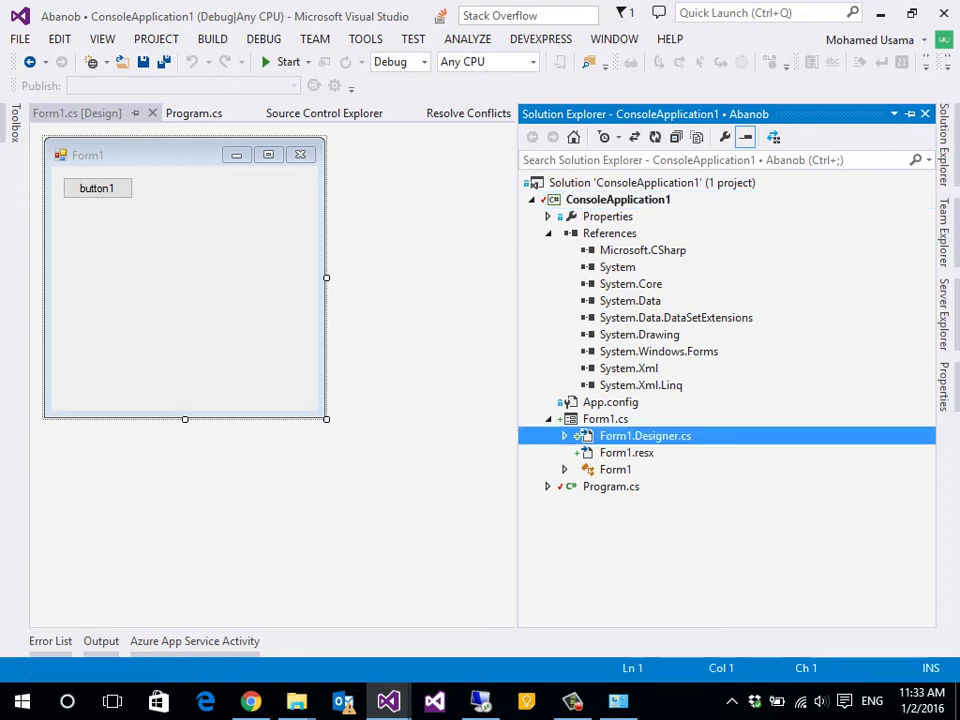
{"action": "left_click", "coordinate": [152, 496]}
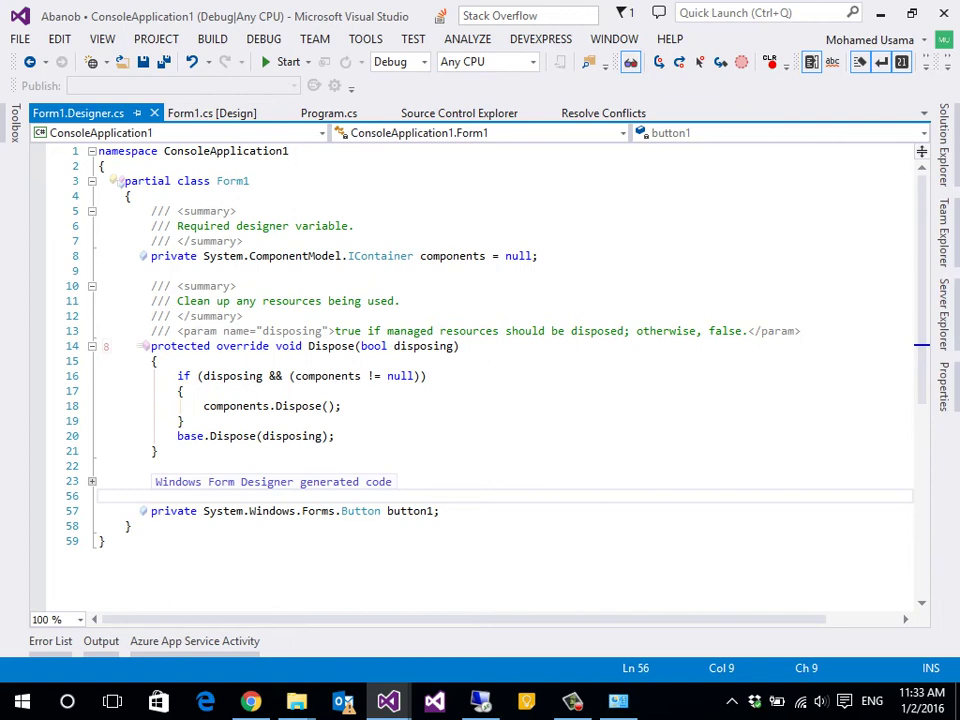
{"action": "key", "text": "Up"}
{"action": "key", "text": "ctrl+m"}
{"action": "key", "text": "ctrl+m"}
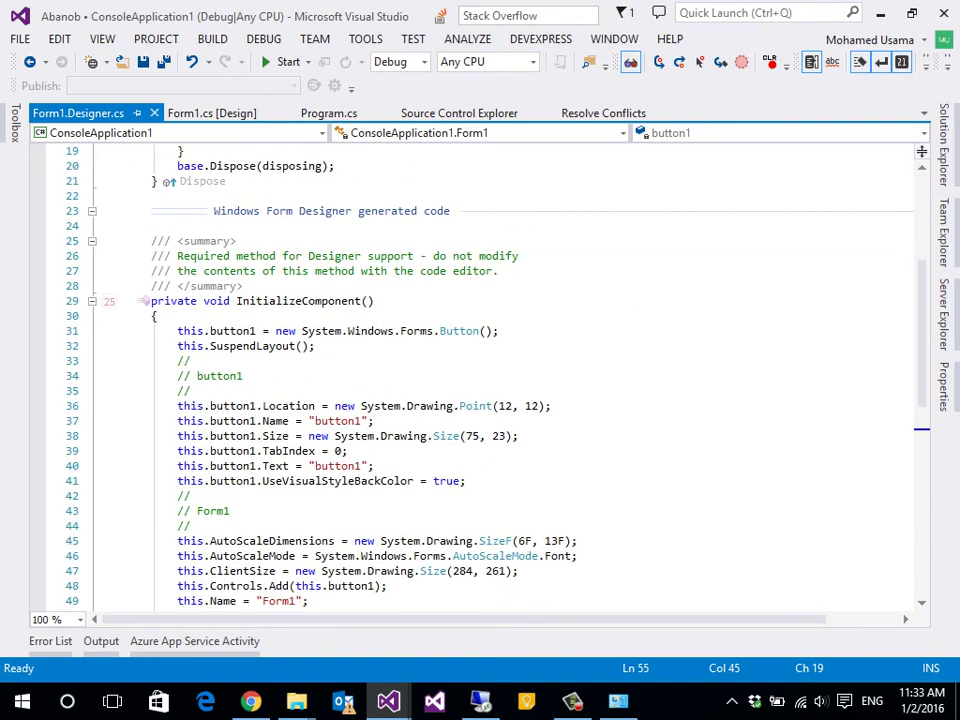
{"action": "scroll", "coordinate": [400, 370], "scroll_direction": "up", "scroll_amount": 3}
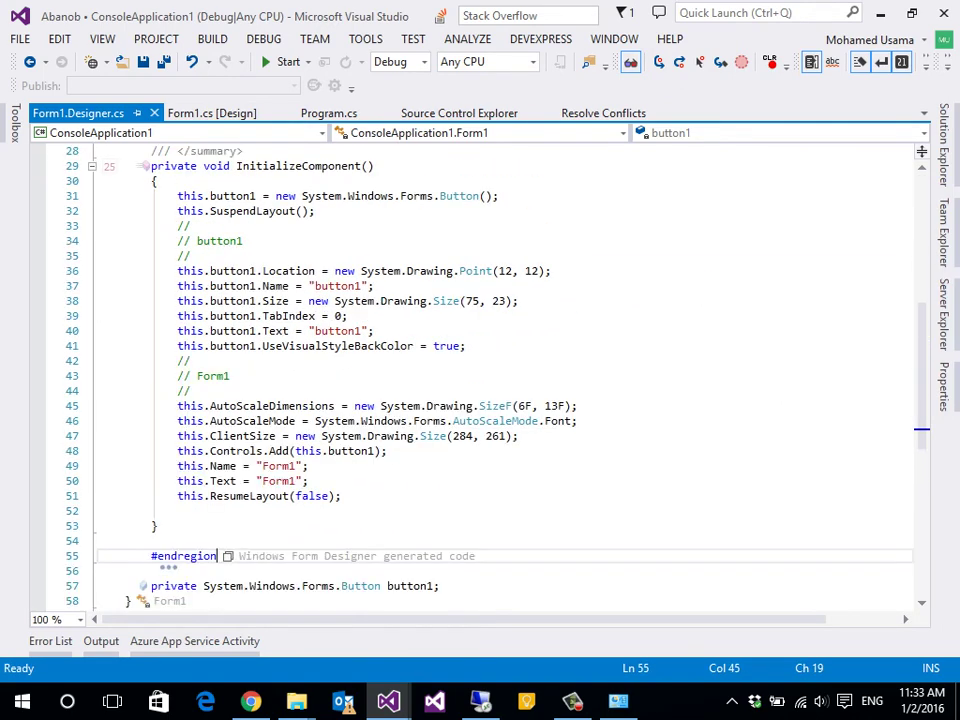
- Highlight the six button1 property lines, then close the designer code and Design tabs
{"action": "left_click_drag", "start_coordinate": [466, 346], "coordinate": [118, 256]}
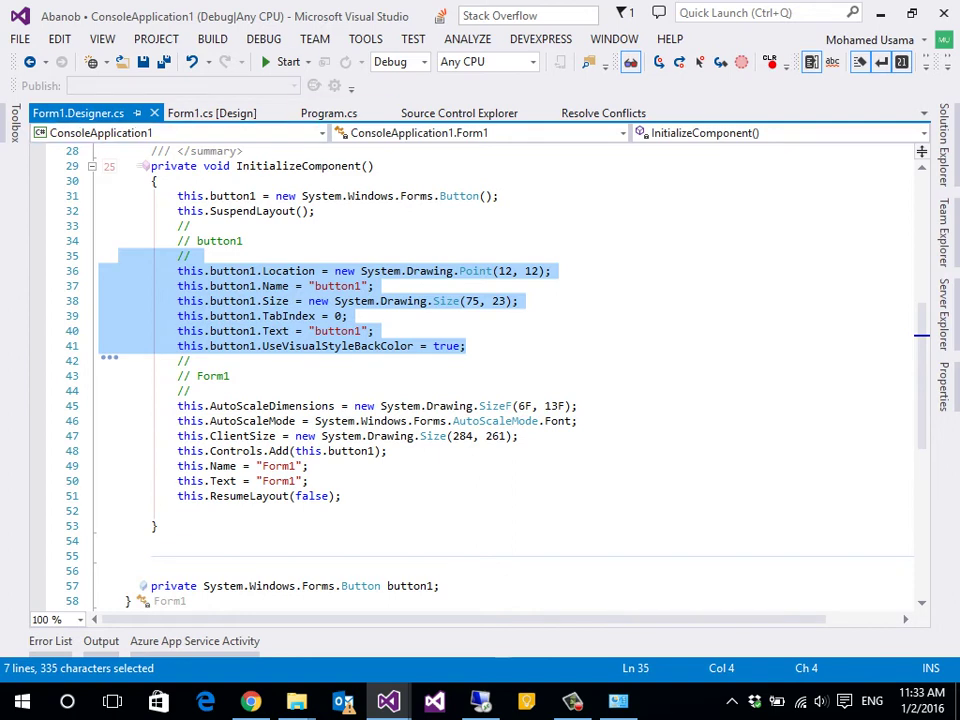
{"action": "left_click_drag", "start_coordinate": [466, 346], "coordinate": [124, 270]}
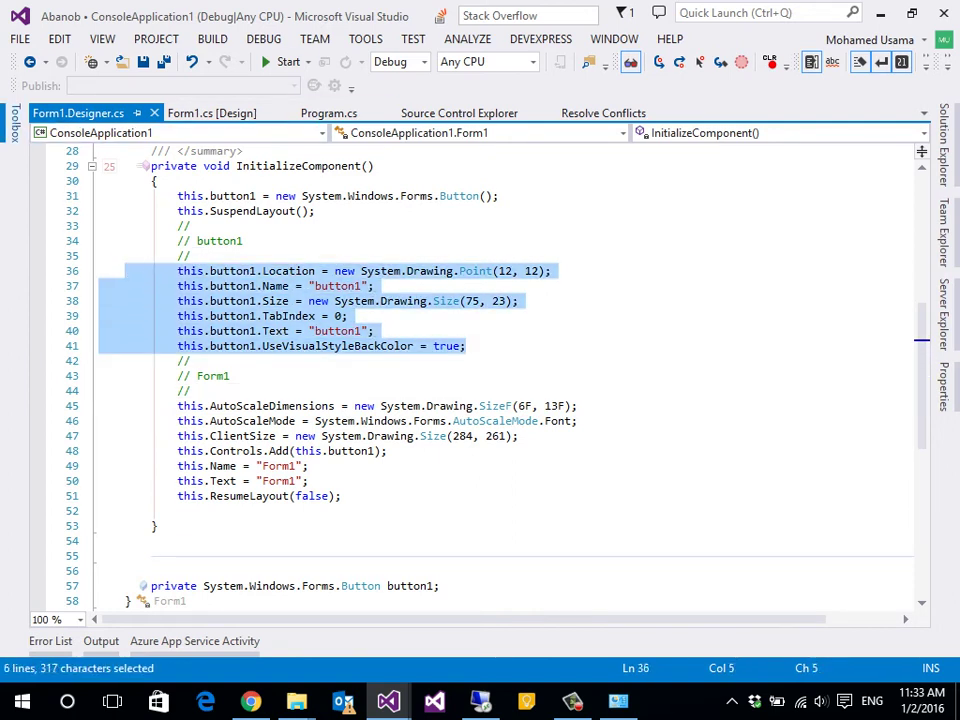
{"action": "key", "text": "ctrl+F4"}
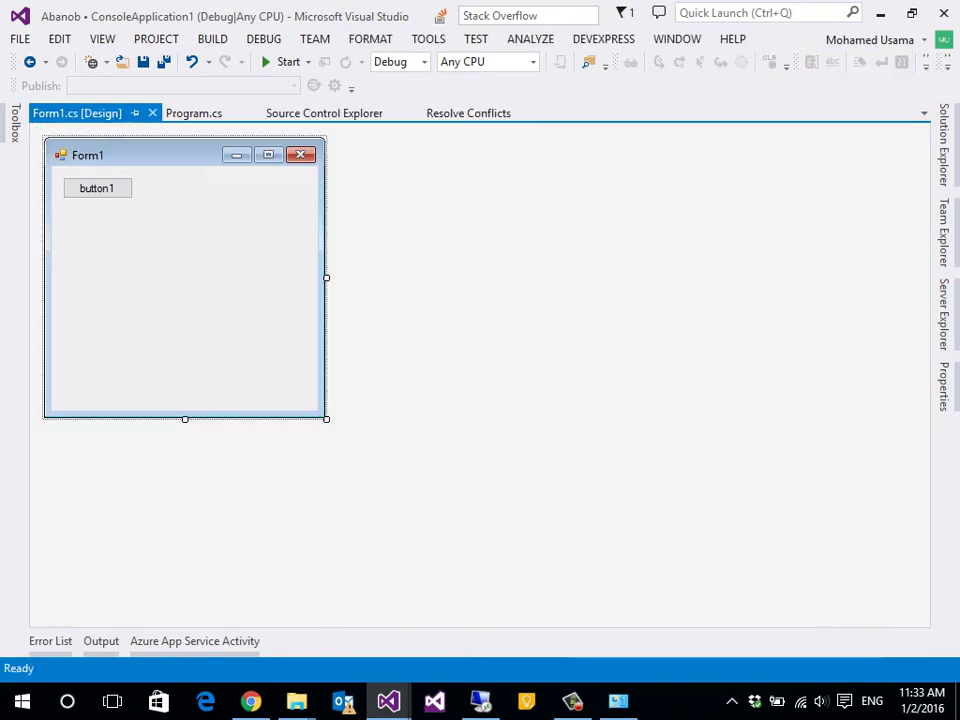
{"action": "key", "text": "ctrl+F4"}
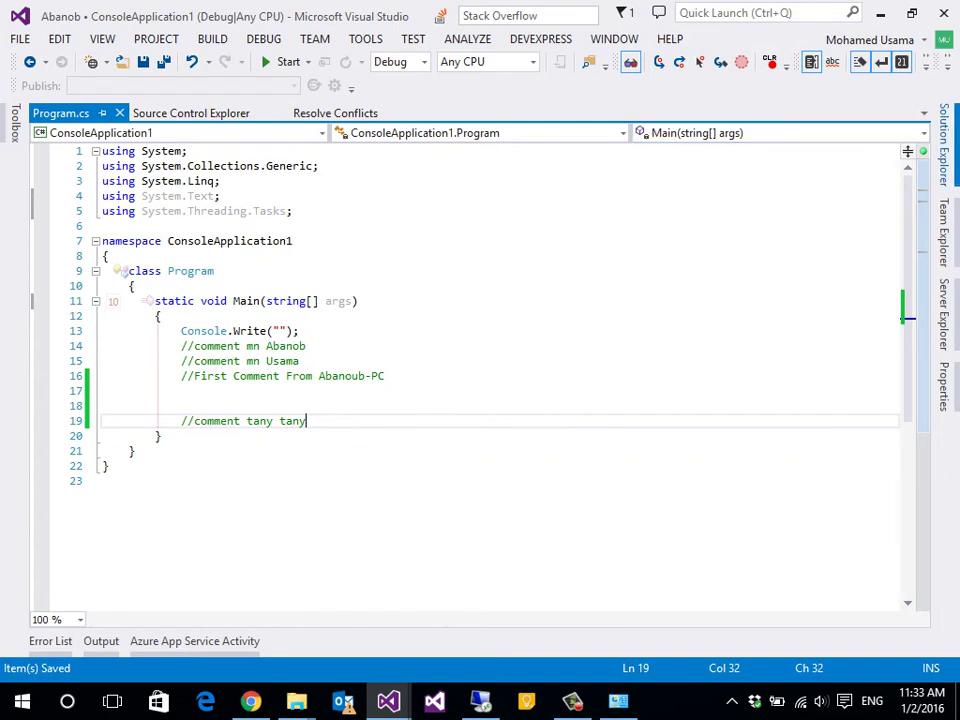
- Check In the solution to review its pending changes, selecting Program.cs, then dismiss the view
{"action": "key", "text": "ctrl+alt+l"}
{"action": "key", "text": "Home"}
{"action": "key", "text": "shift+F10"}
{"action": "key", "text": "Up"}
{"action": "key", "text": "Up"}
{"action": "key", "text": "Up"}
{"action": "key", "text": "Up"}
{"action": "key", "text": "Up"}
{"action": "key", "text": "Up"}
{"action": "key", "text": "Up"}
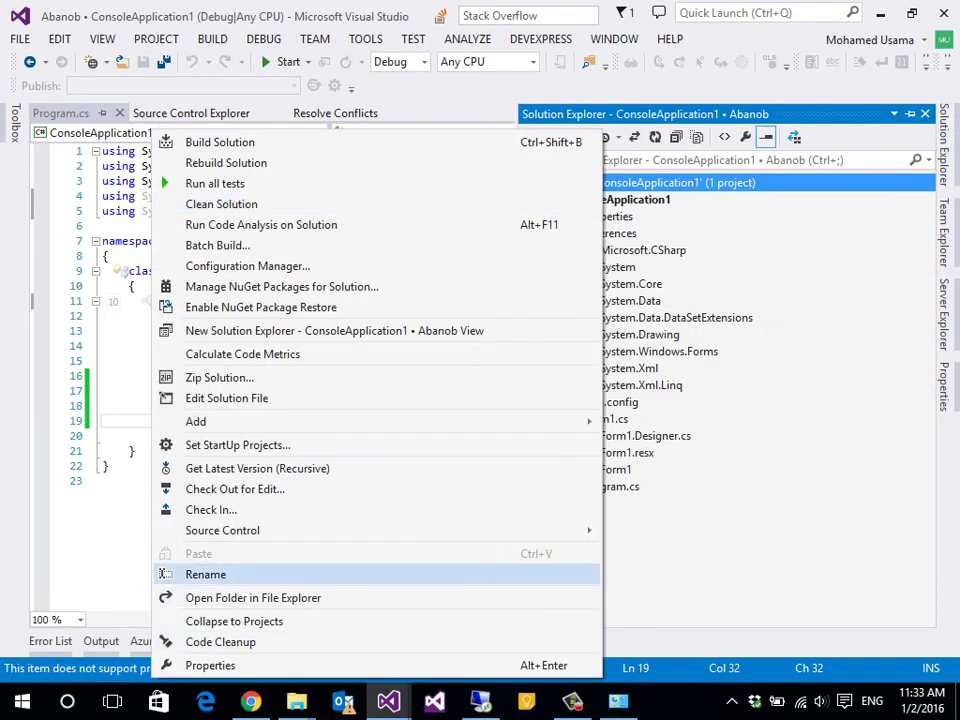
{"action": "key", "text": "Return"}
{"action": "key", "text": "Return"}
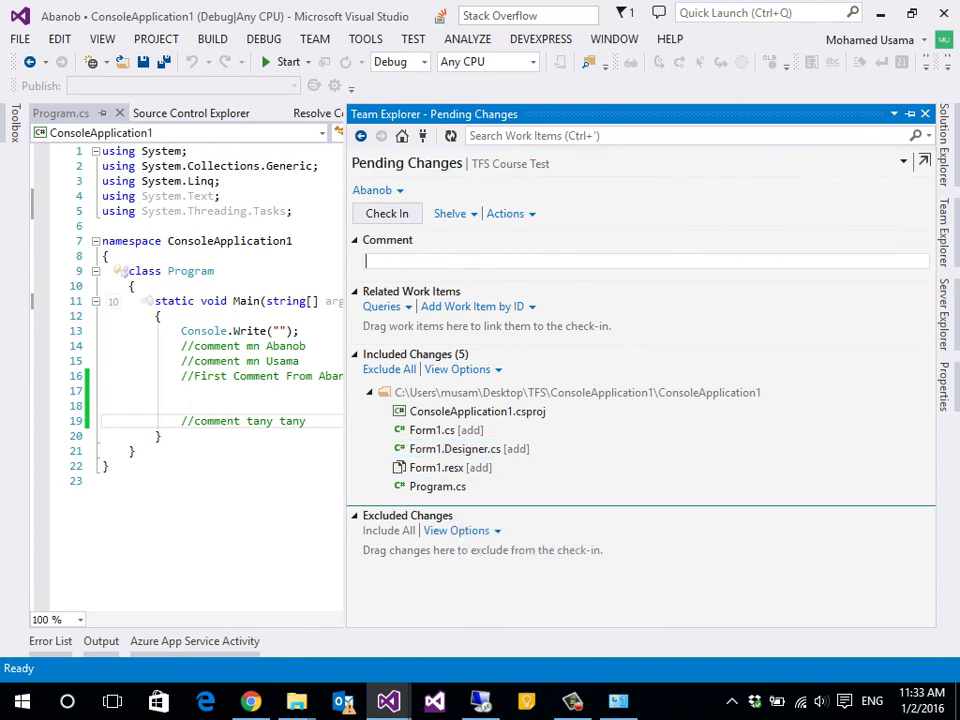
{"action": "left_click", "coordinate": [437, 486]}
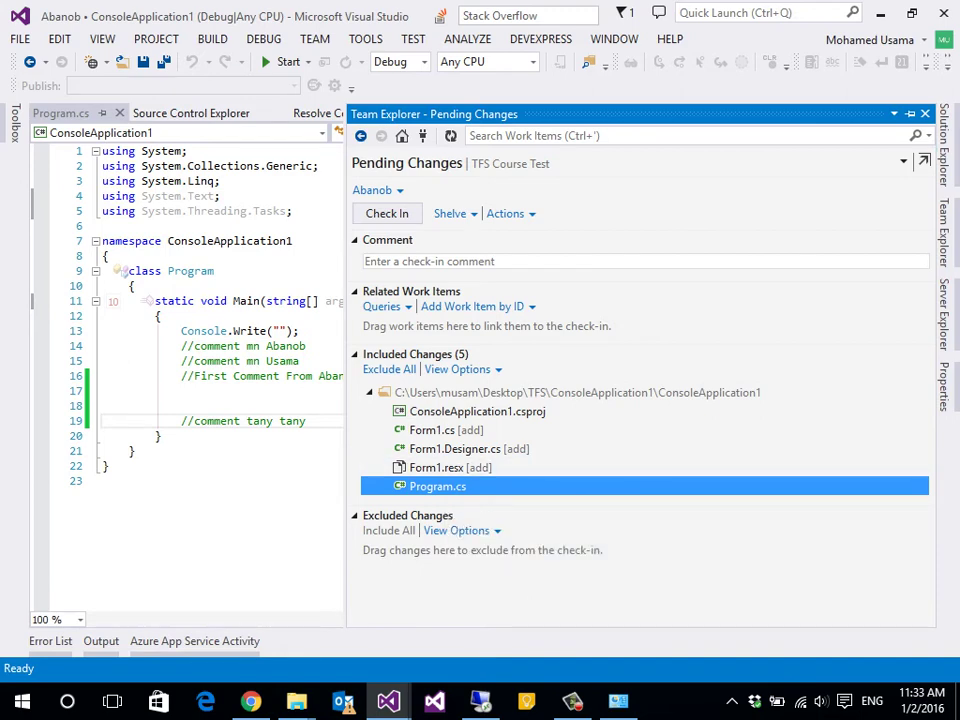
{"action": "key", "text": "Escape"}
- In Solution Explorer, collapse References and Form1.cs and select Program.cs
{"action": "key", "text": "ctrl+alt+l"}
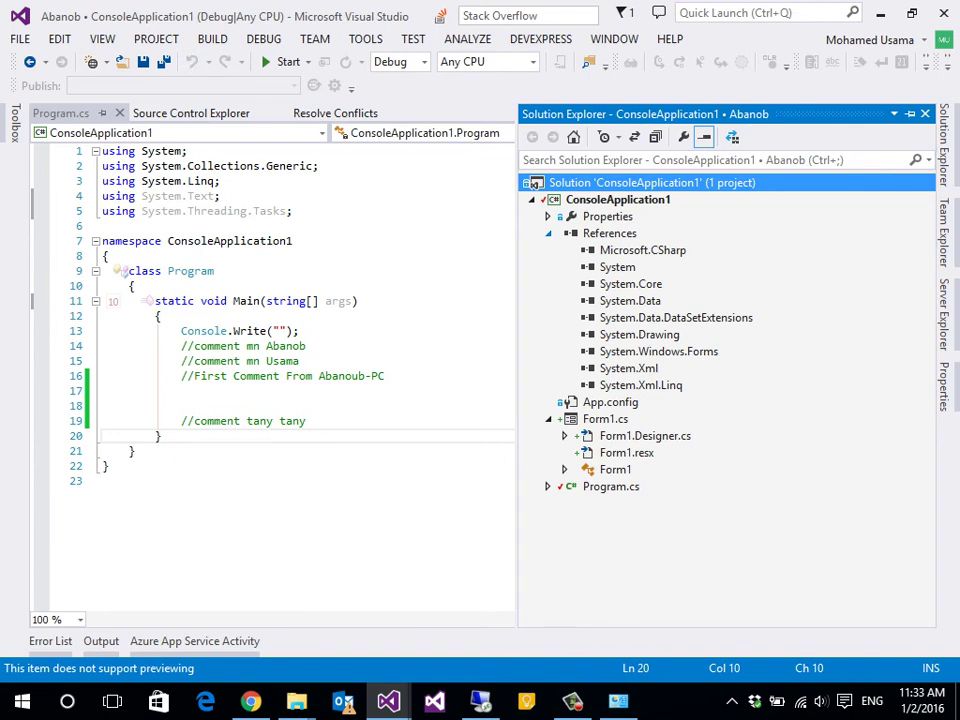
{"action": "left_click", "coordinate": [548, 233]}
{"action": "left_click", "coordinate": [548, 267]}
{"action": "left_click", "coordinate": [611, 284]}
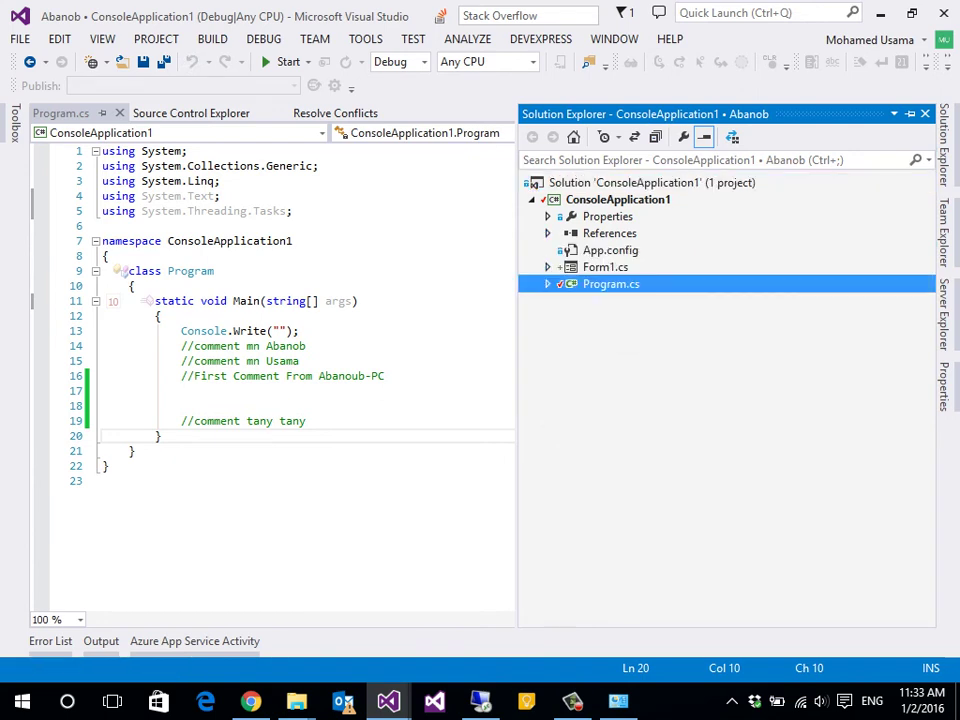
{"action": "key", "text": "Escape"}
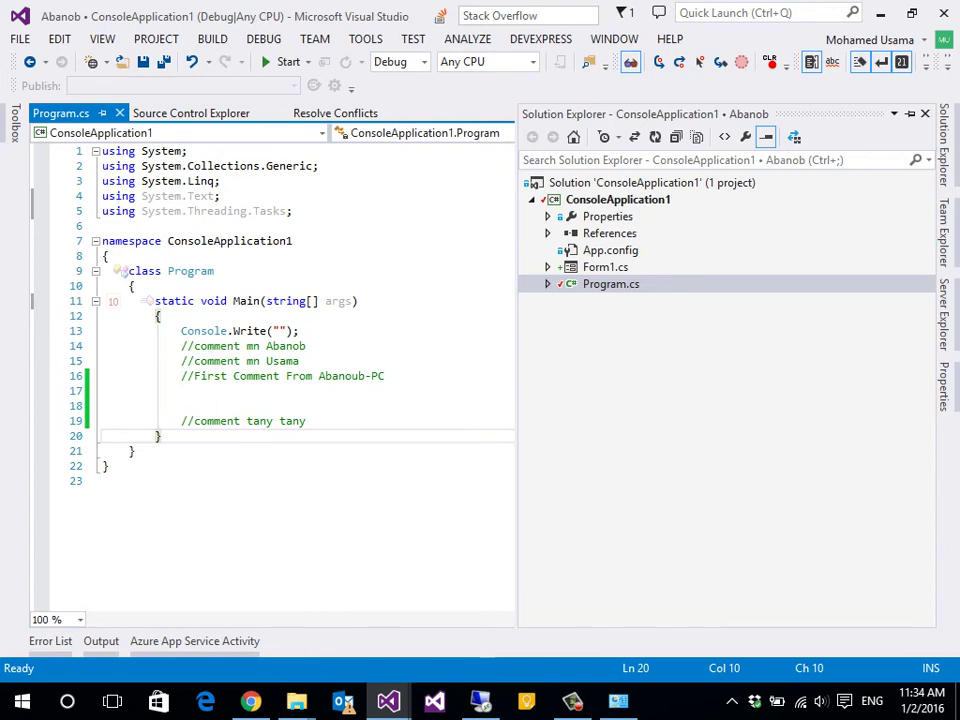
- Close Program.cs and reopen it from Solution Explorer
{"action": "key", "text": "ctrl+F4"}
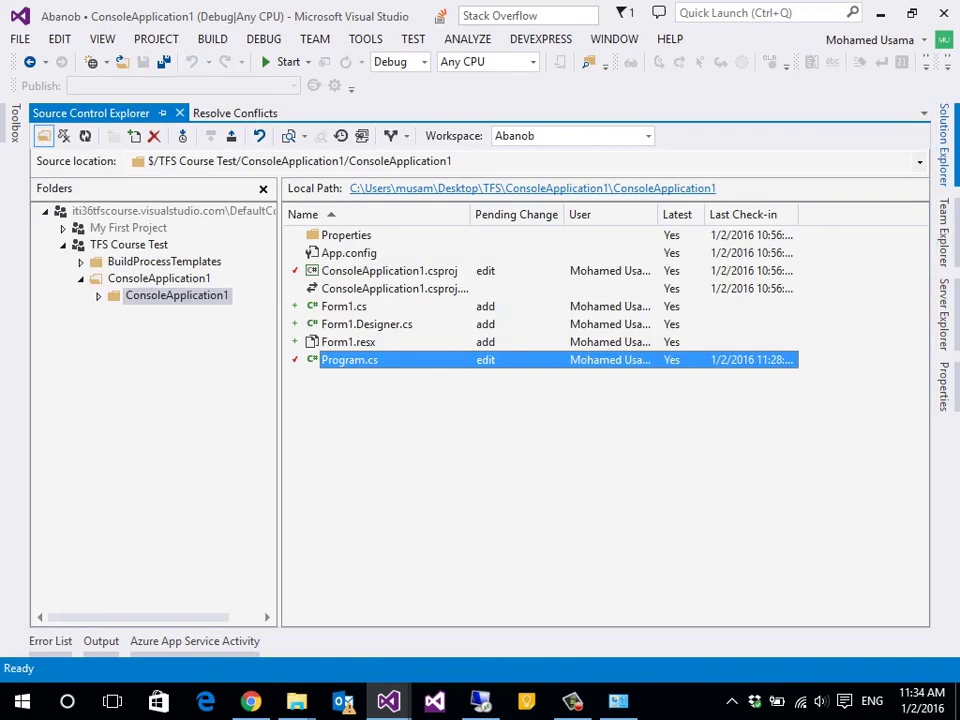
{"action": "key", "text": "ctrl+alt+l"}
{"action": "key", "text": "Return"}
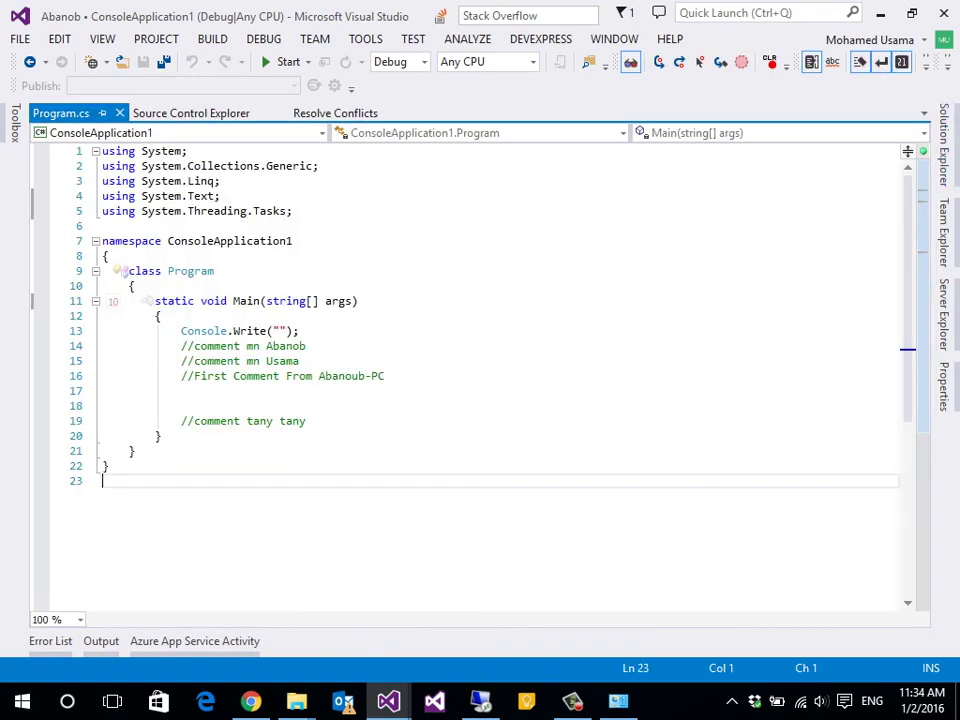
{"action": "left_click", "coordinate": [102, 481]}
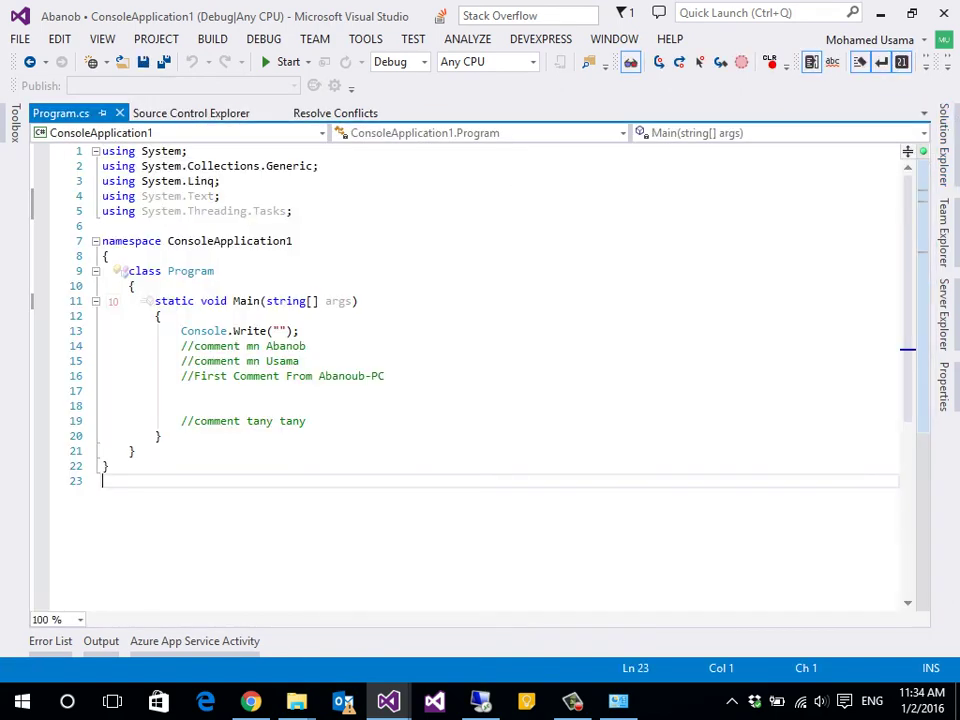
- Run Source Control > Undo Pending Changes on Program.cs from its context menu
{"action": "key", "text": "ctrl+alt+l"}
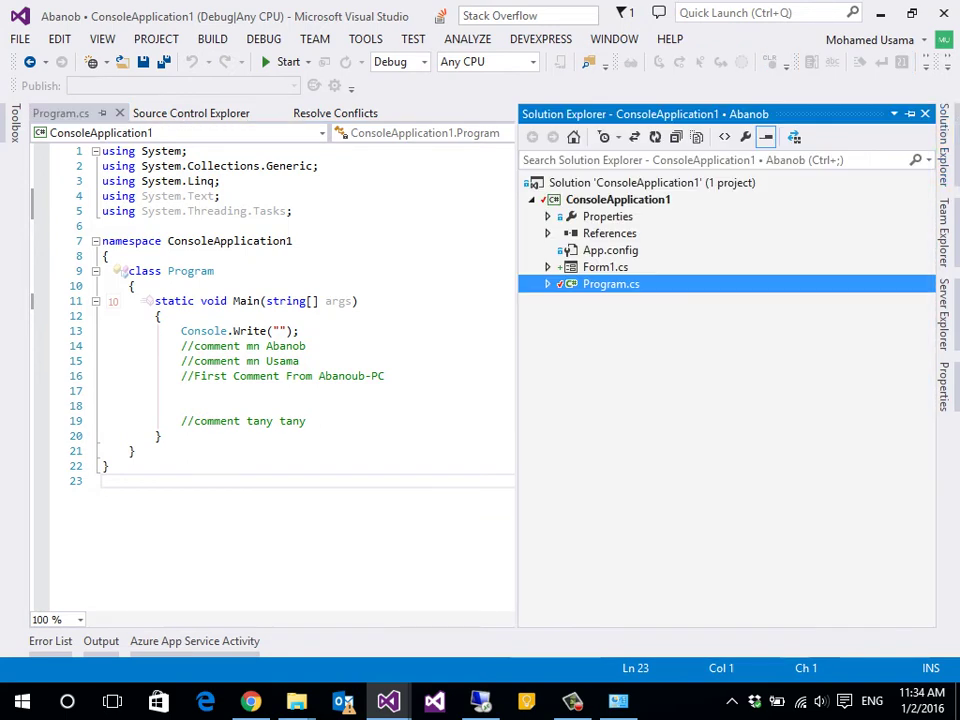
{"action": "key", "text": "shift+F10"}
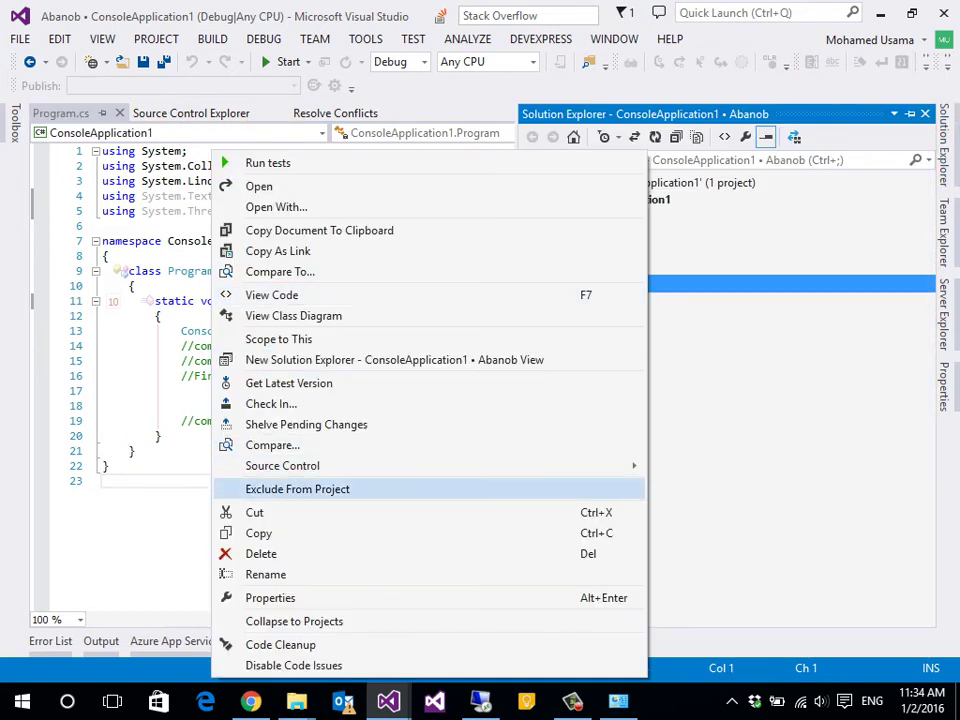
{"action": "key", "text": "Up"}
{"action": "key", "text": "Right"}
{"action": "key", "text": "Down"}
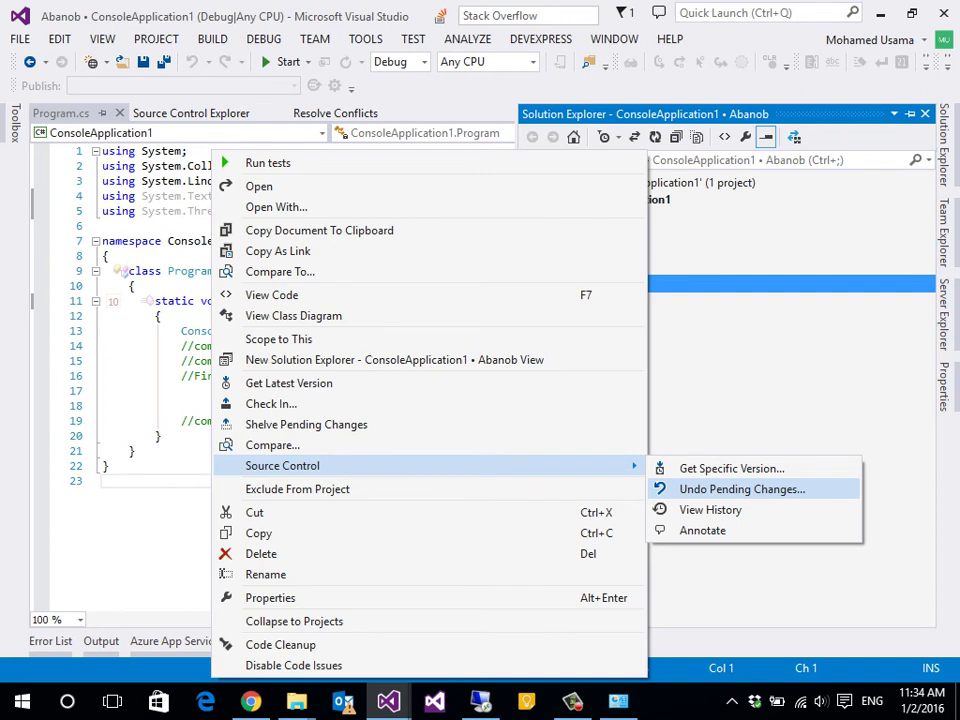
{"action": "key", "text": "Return"}
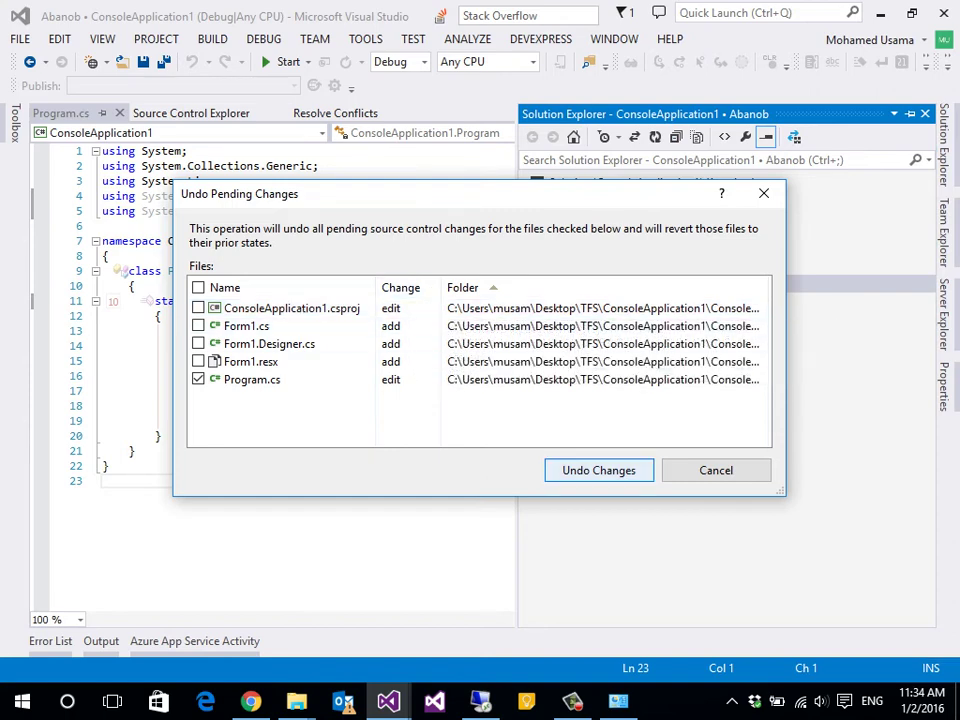
- Undo the Program.cs changes and confirm with Yes to All in Confirm Undo Checkout
{"action": "key", "text": "Return"}
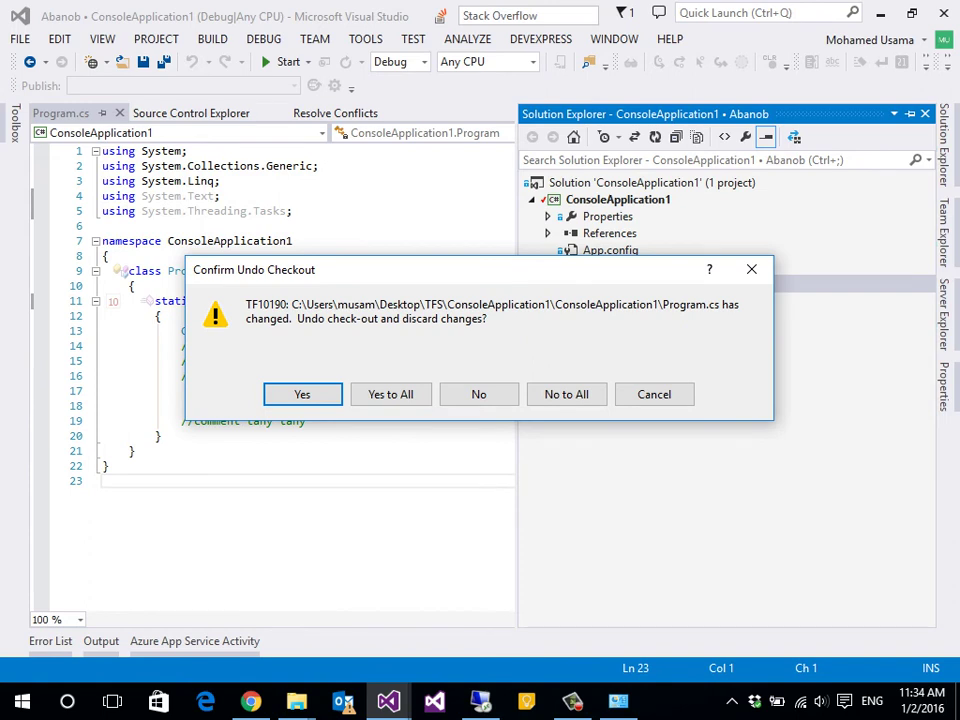
{"action": "left_click_drag", "start_coordinate": [297, 318], "coordinate": [487, 318]}
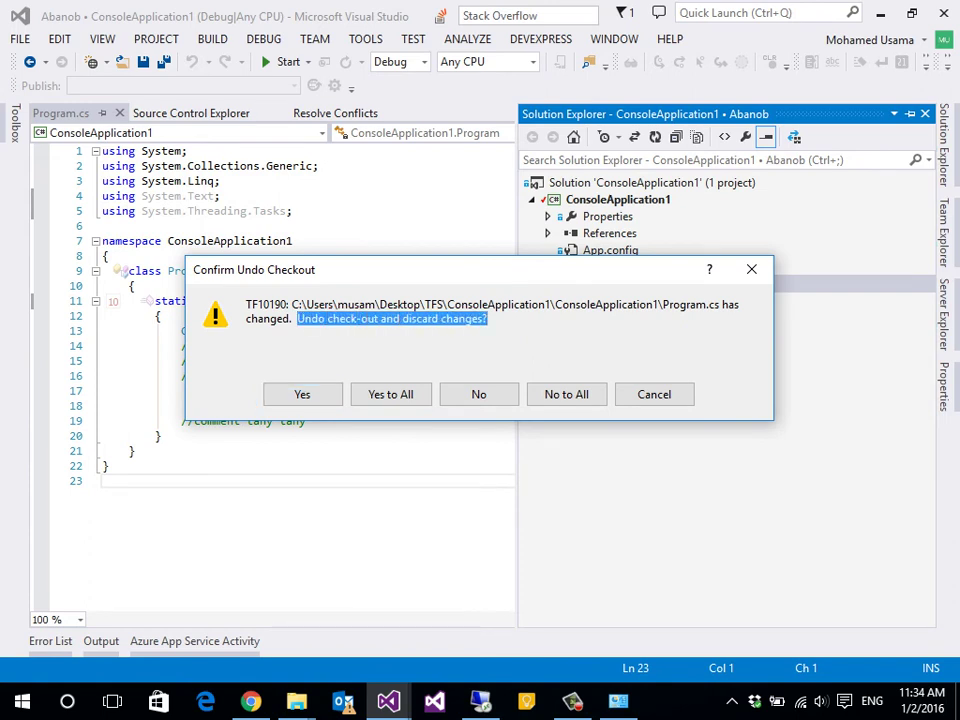
{"action": "left_click", "coordinate": [390, 394]}
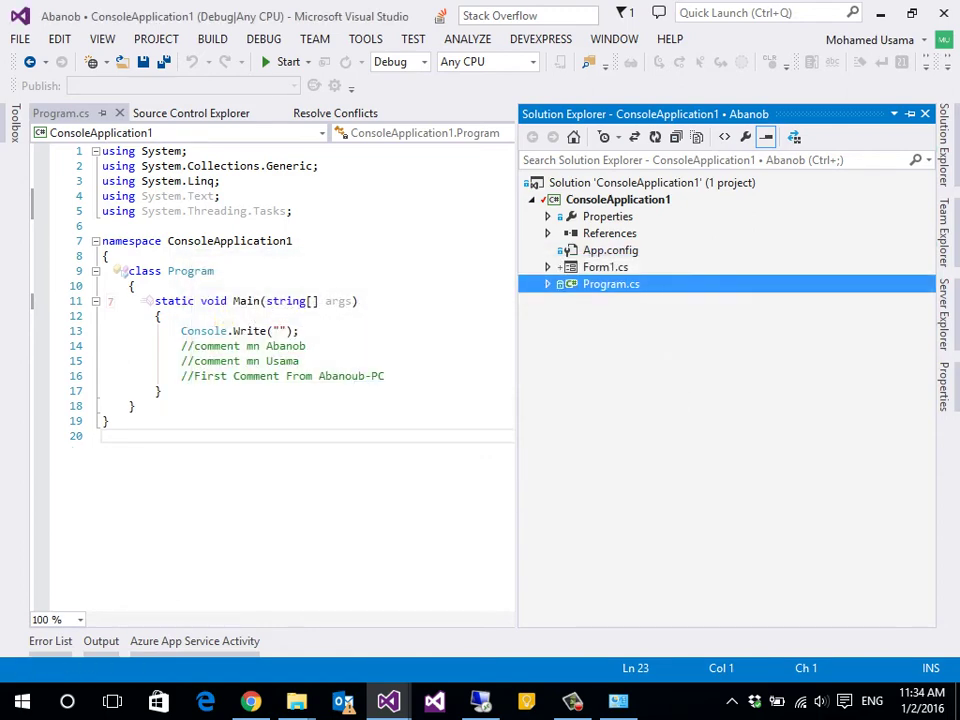
{"action": "left_click", "coordinate": [160, 390]}
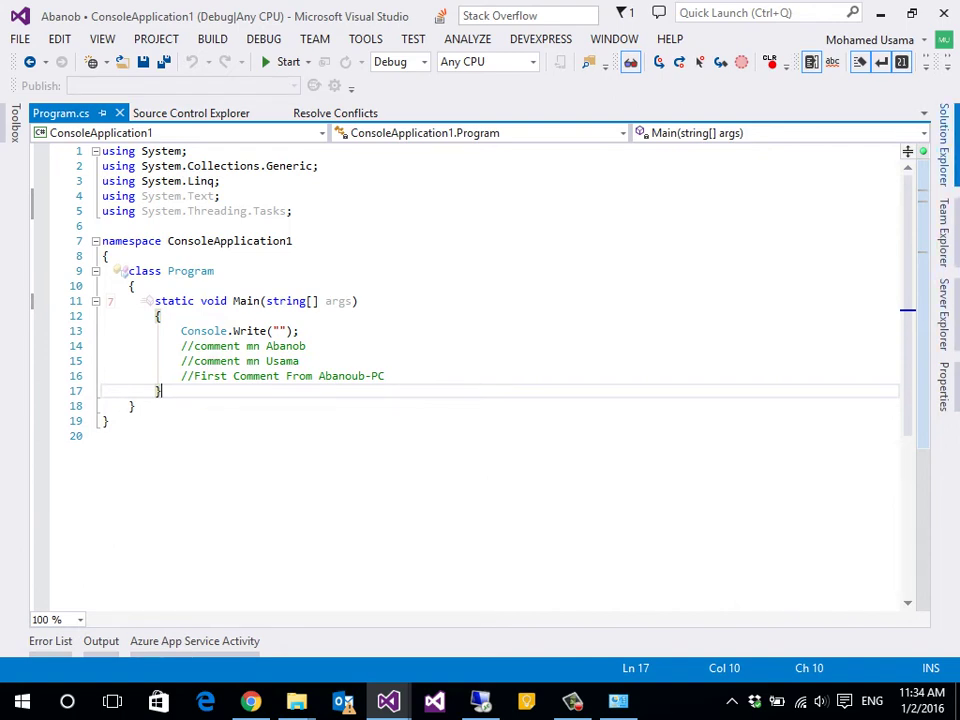
- Show Solution Explorer, then use Task View to switch to the Chrome desktop
{"action": "key", "text": "ctrl+alt+l"}
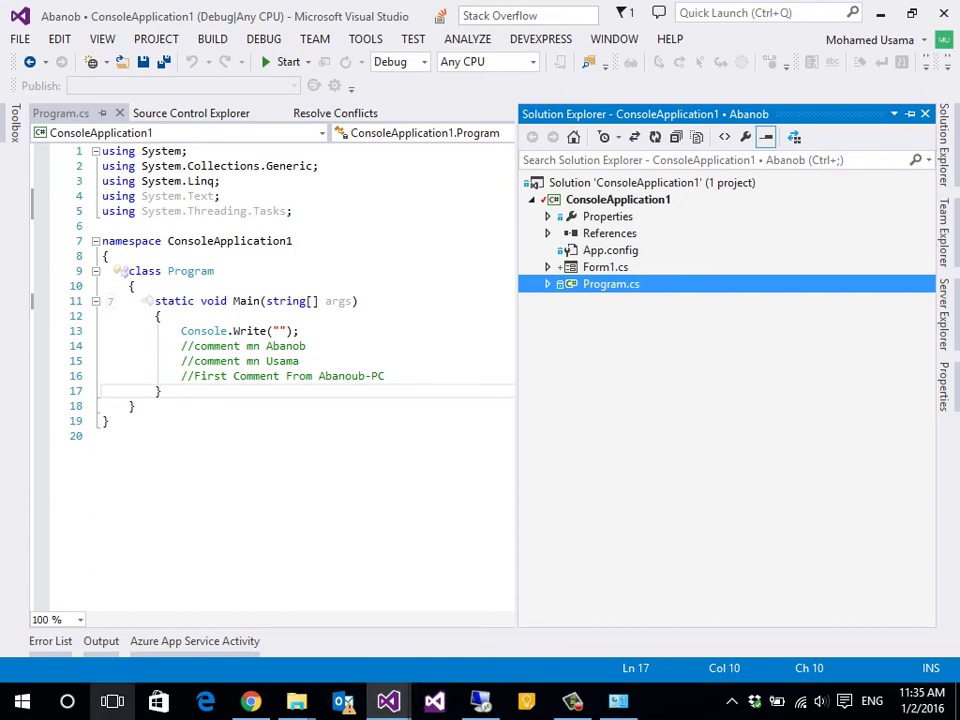
{"action": "left_click", "coordinate": [112, 701]}
{"action": "left_click", "coordinate": [422, 634]}
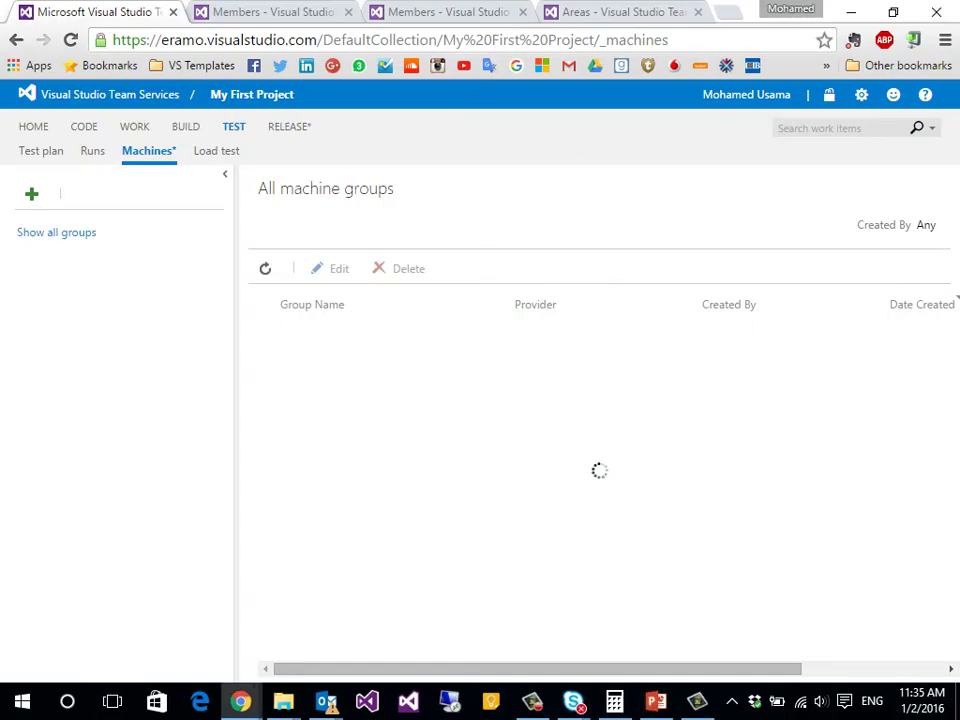
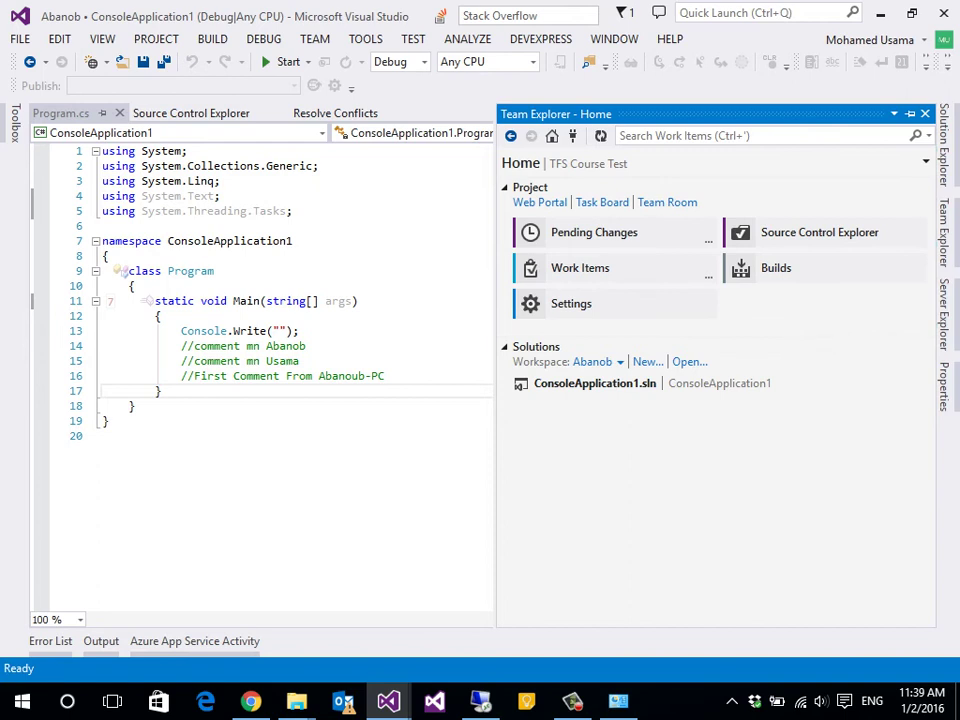
- Open the TFS Course Test Work Items page in Team Explorer and expand Shared Queries
{"action": "left_click", "coordinate": [108, 256]}
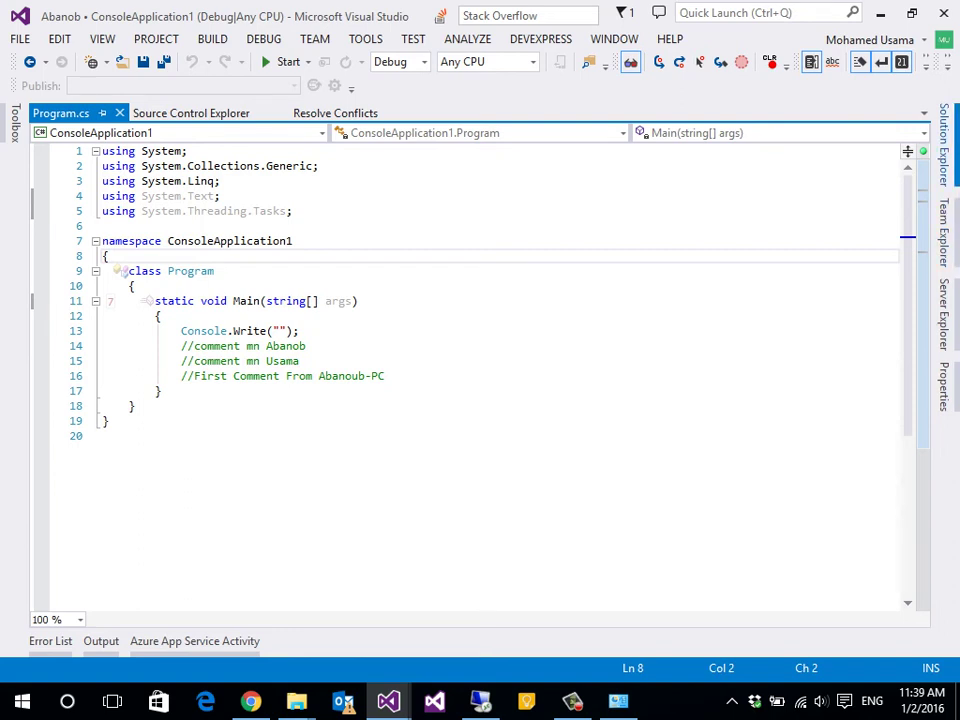
{"action": "key", "text": "ctrl+alt+l"}
{"action": "key", "text": "ctrl+backslash"}
{"action": "key", "text": "ctrl+m"}
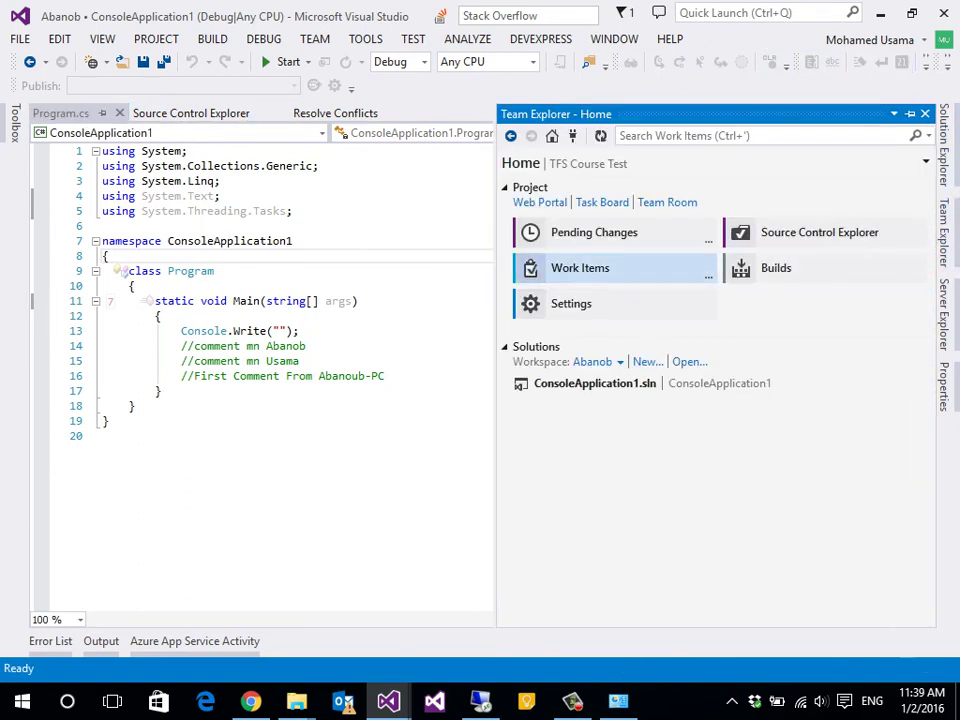
{"action": "key", "text": "Return"}
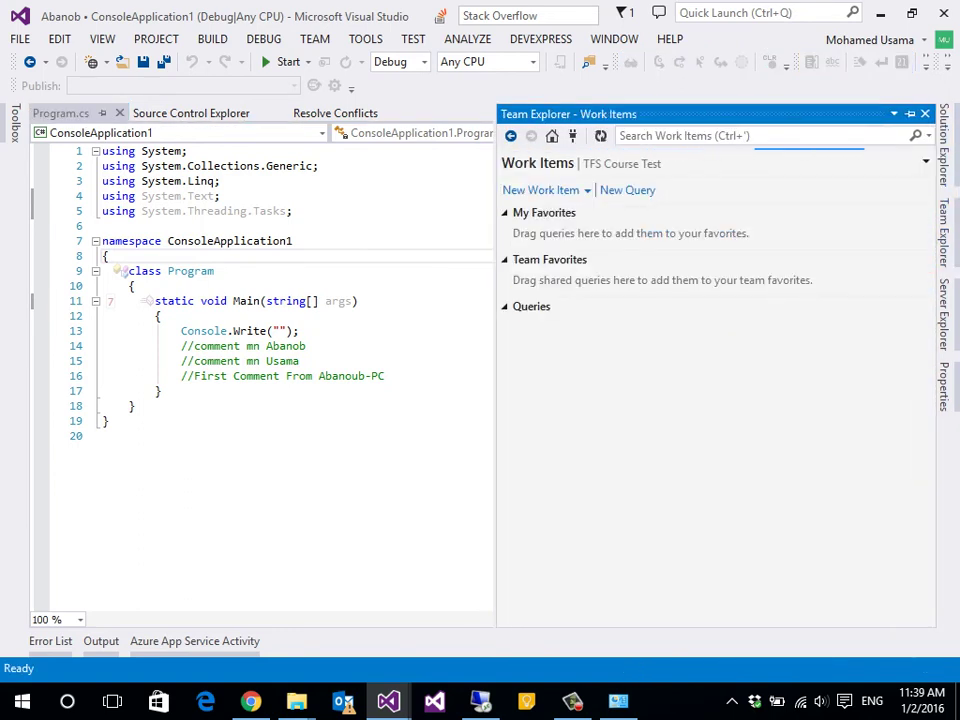
{"action": "key", "text": "Down"}
{"action": "key", "text": "Down"}
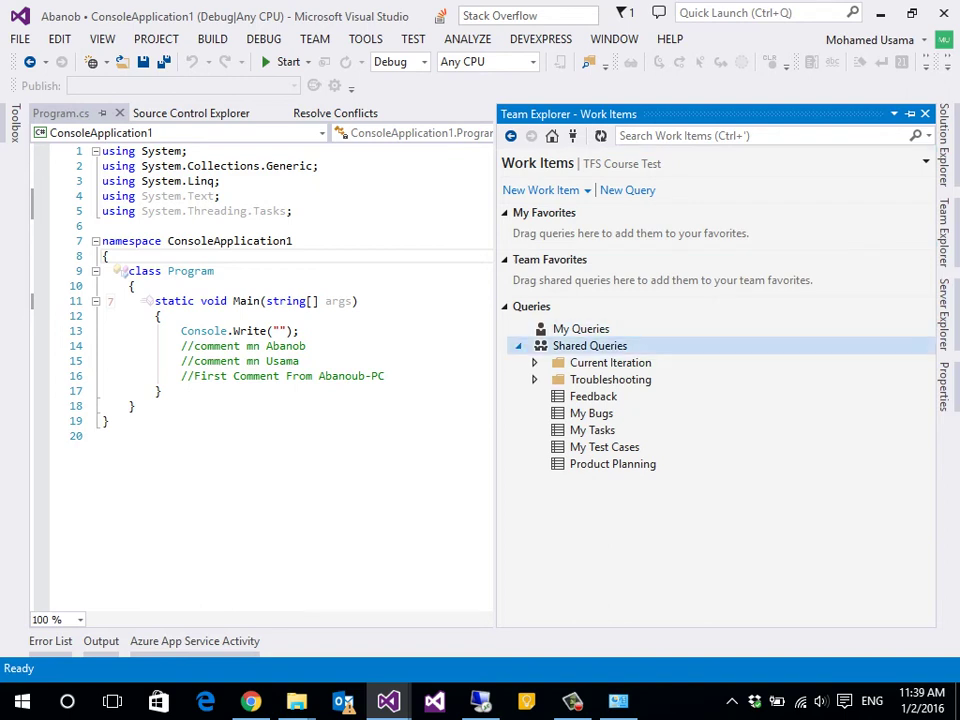
{"action": "key", "text": "Left"}
{"action": "key", "text": "Right"}
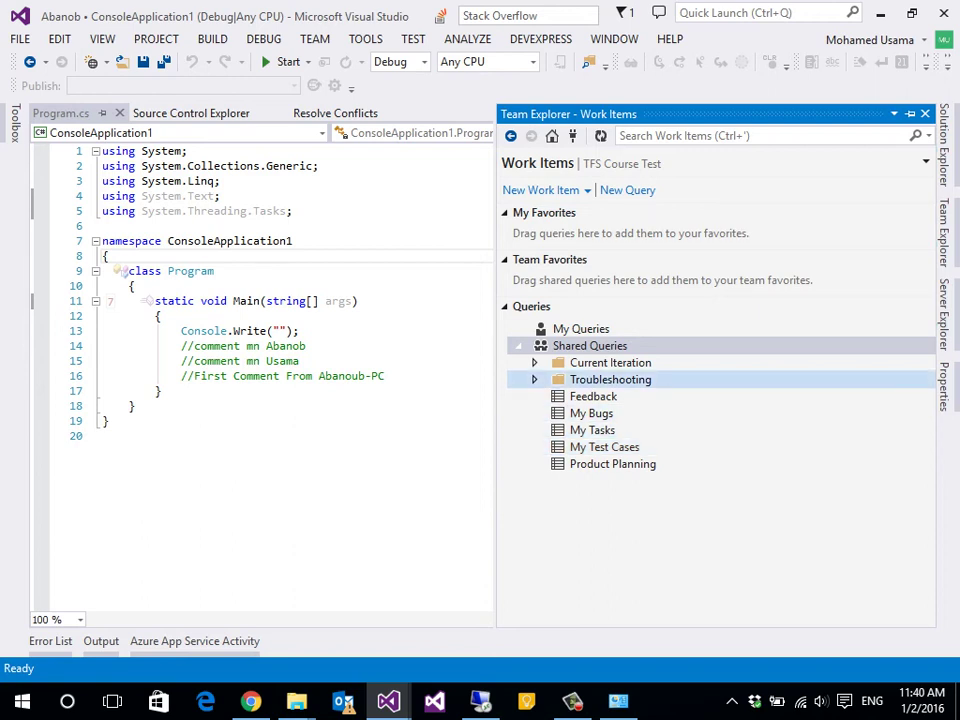
{"action": "left_click", "coordinate": [590, 345]}
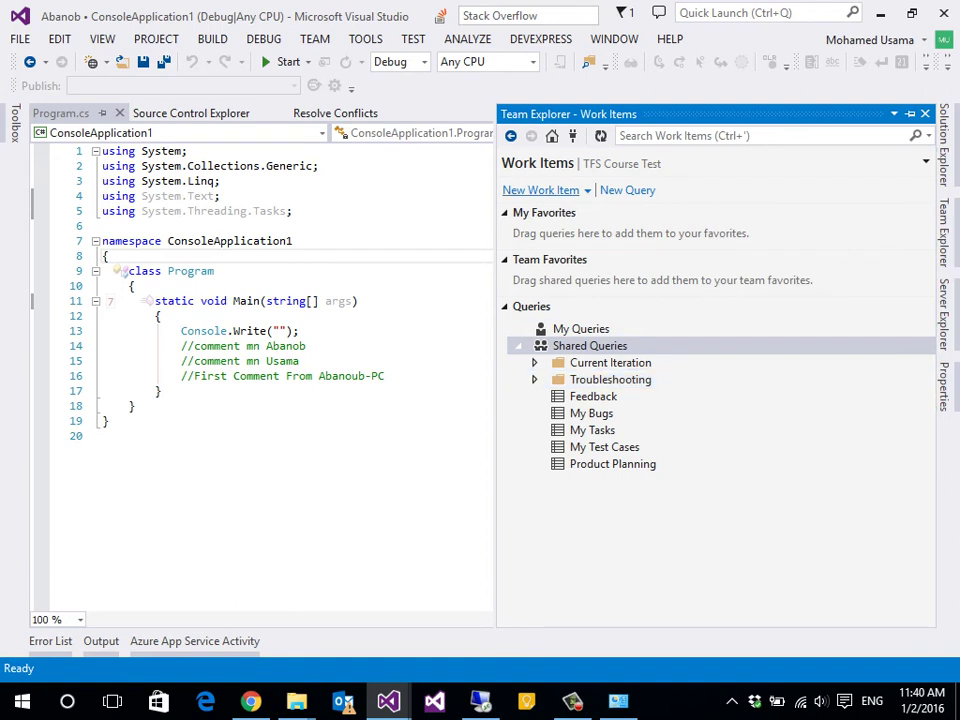
- Create a new Bug work item from the New Work Item type list
{"action": "left_click", "coordinate": [540, 190]}
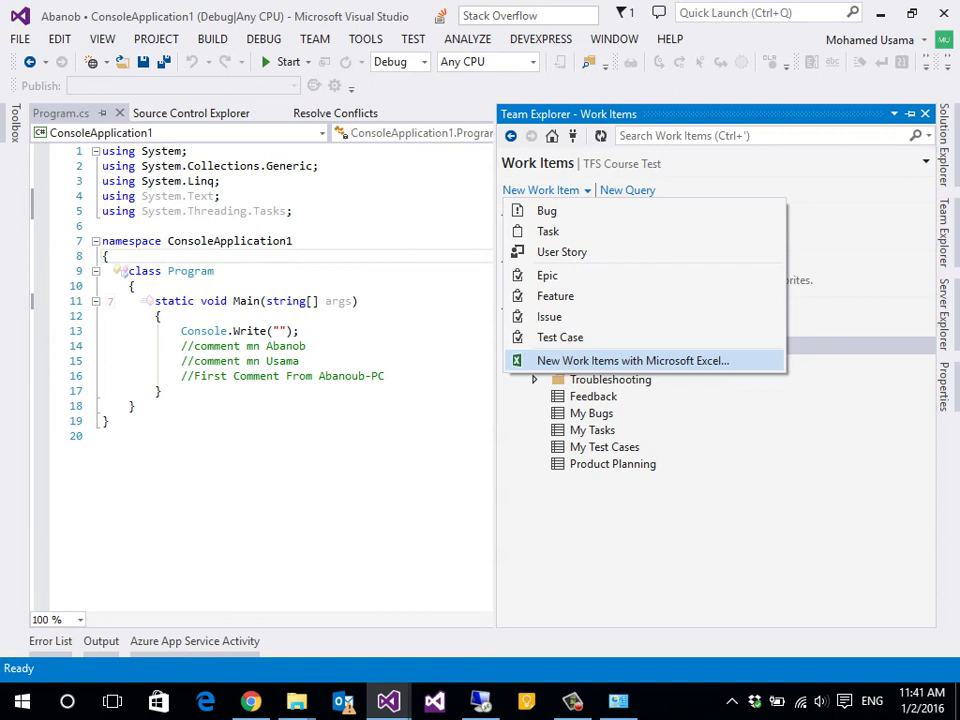
{"action": "key", "text": "Up"}
{"action": "key", "text": "Up"}
{"action": "key", "text": "Up"}
{"action": "key", "text": "Up"}
{"action": "key", "text": "Up"}
{"action": "key", "text": "Up"}
{"action": "key", "text": "Up"}
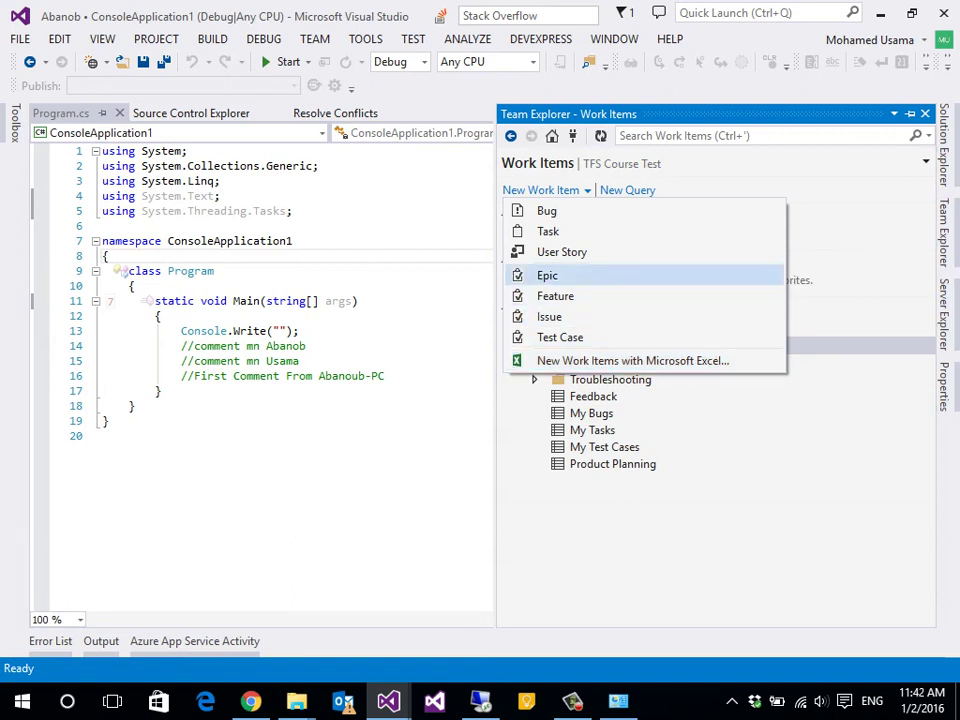
{"action": "key", "text": "Escape"}
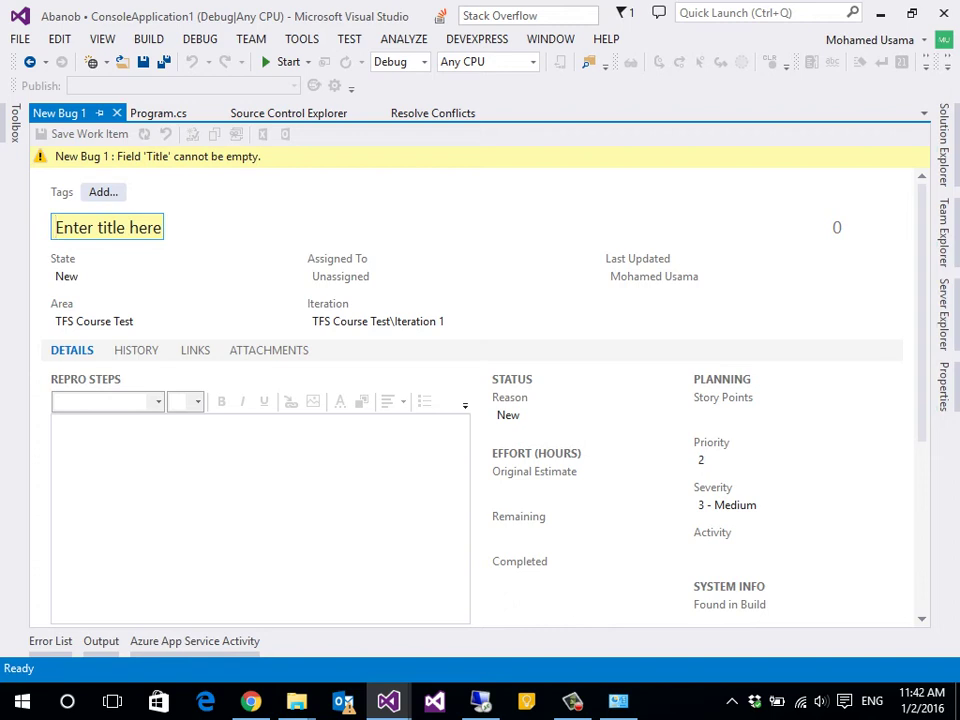
- Title the new bug 'Bug 1' and keep TFS Course Test as its area
{"action": "type", "text": "Bug 1"}
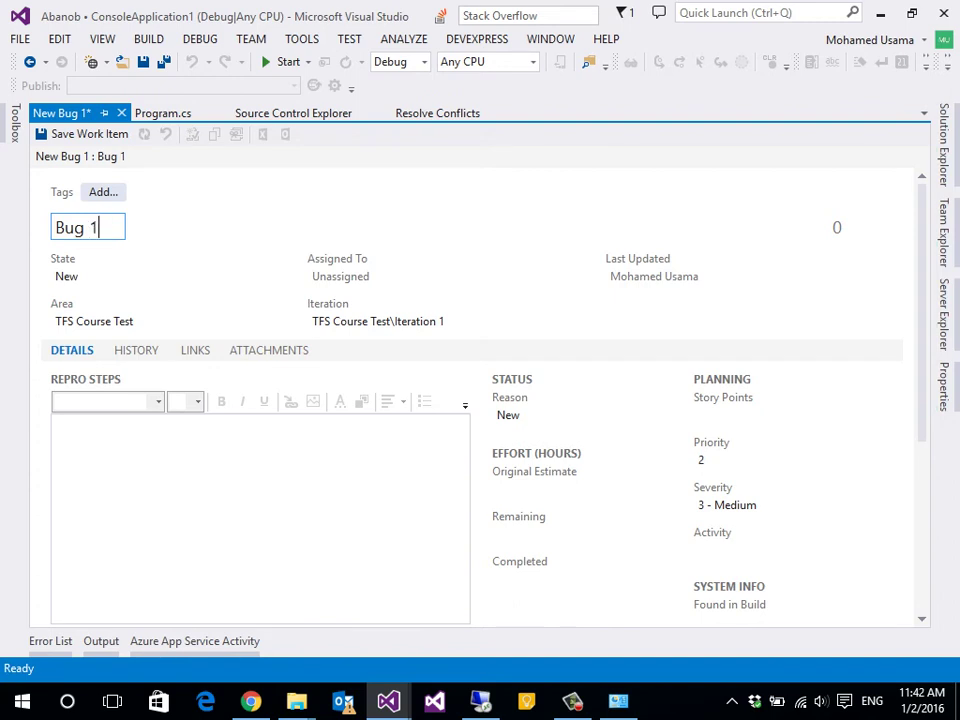
{"action": "left_click", "coordinate": [120, 430]}
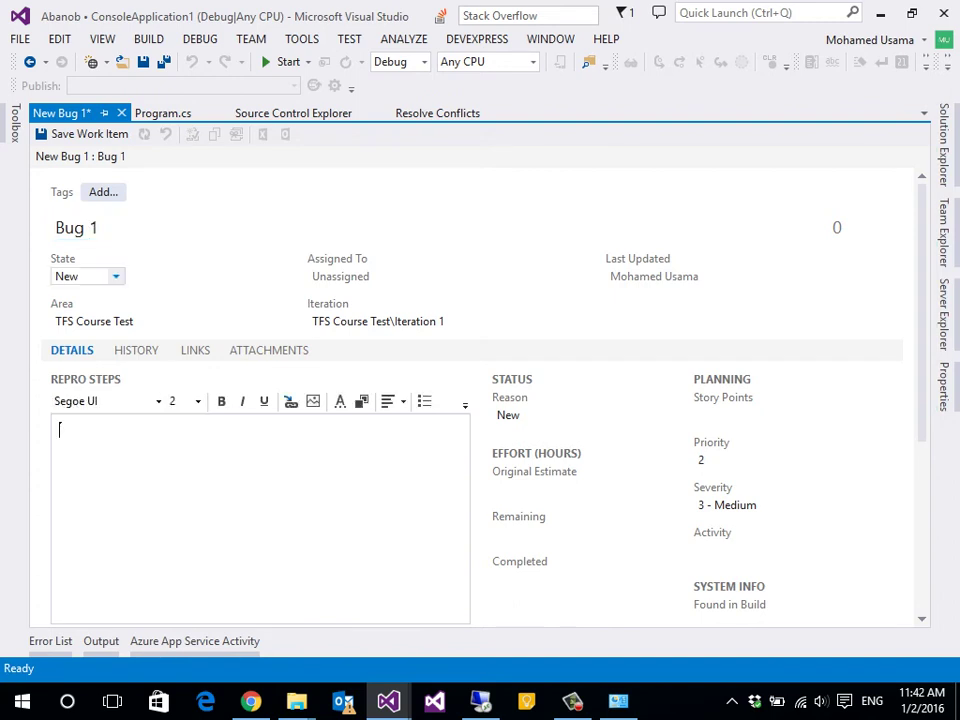
{"action": "left_click", "coordinate": [115, 276]}
{"action": "left_click", "coordinate": [115, 276]}
{"action": "key", "text": "Tab"}
{"action": "key", "text": "alt+Down"}
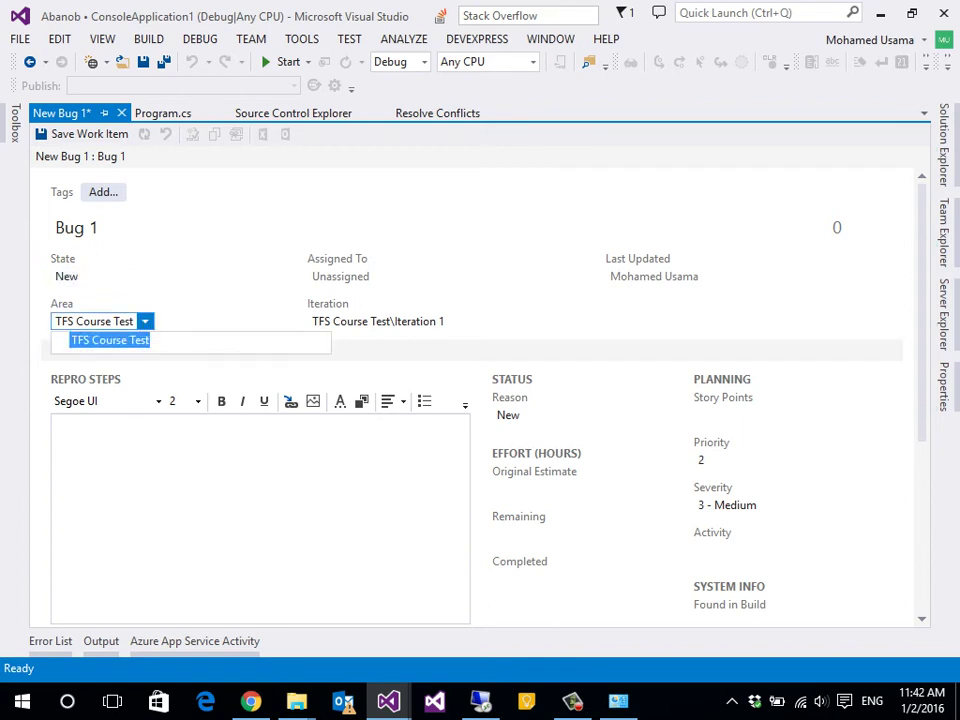
{"action": "key", "text": "Return"}
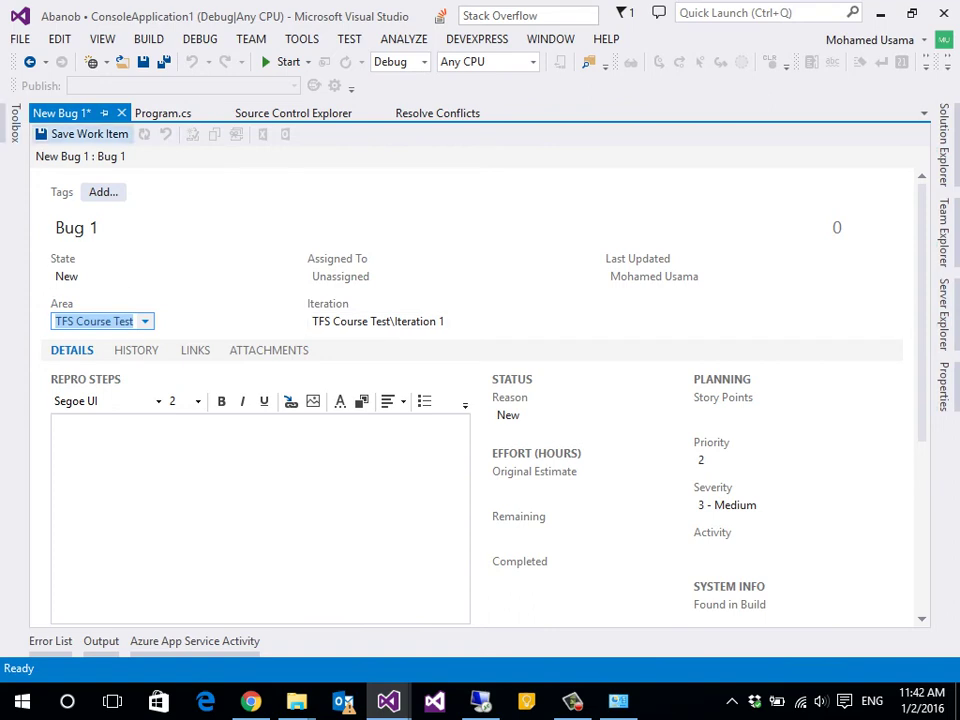
- Assign the bug to the first team member in the Assigned To list
{"action": "key", "text": "Tab"}
{"action": "key", "text": "alt+Down"}
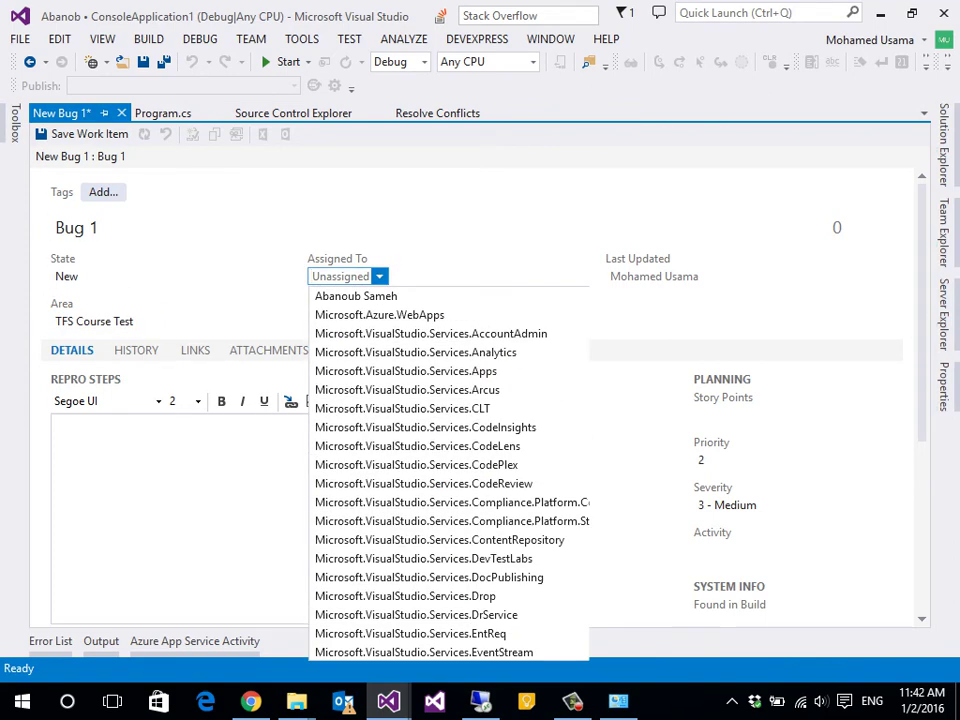
{"action": "key", "text": "Down"}
{"action": "key", "text": "Down"}
{"action": "key", "text": "Down"}
{"action": "key", "text": "Down"}
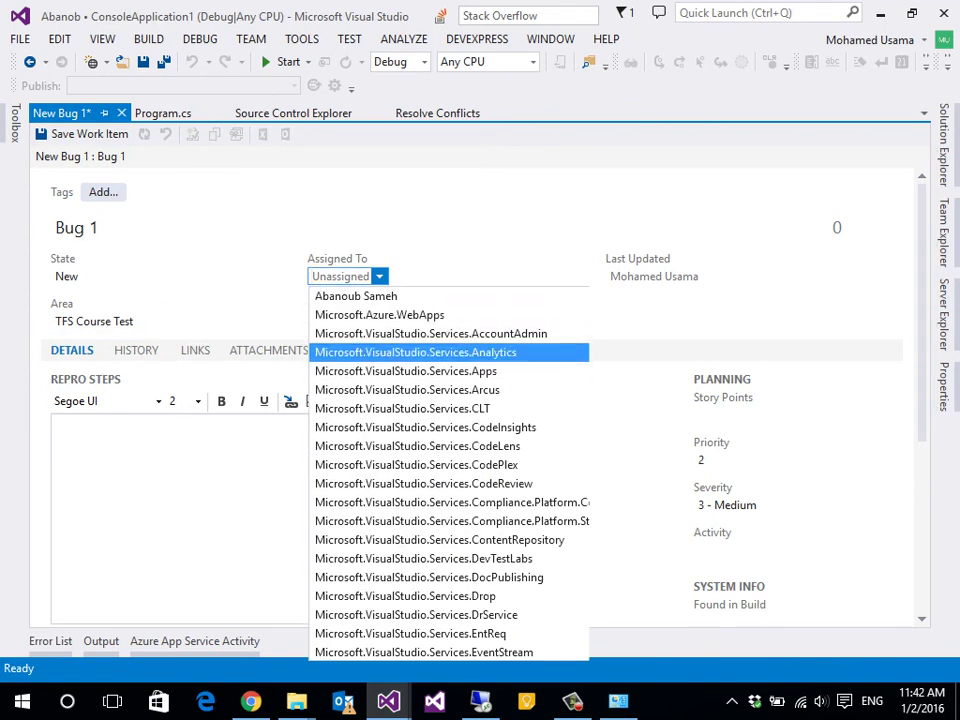
{"action": "key", "text": "Up"}
{"action": "key", "text": "Up"}
{"action": "key", "text": "Up"}
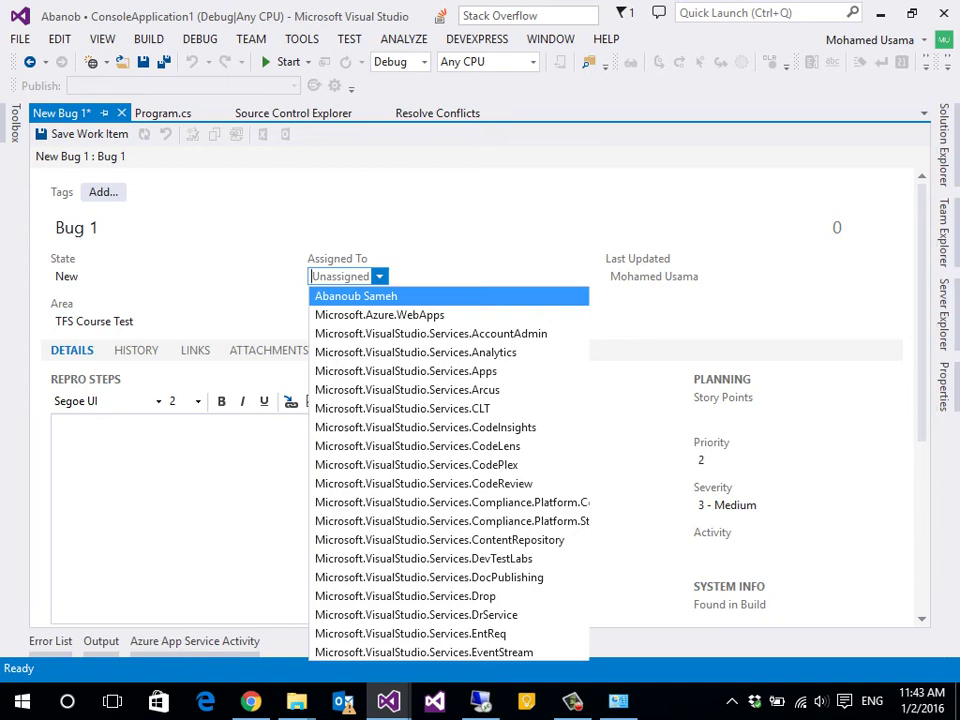
{"action": "scroll", "coordinate": [425, 465], "scroll_direction": "down", "scroll_amount": 9}
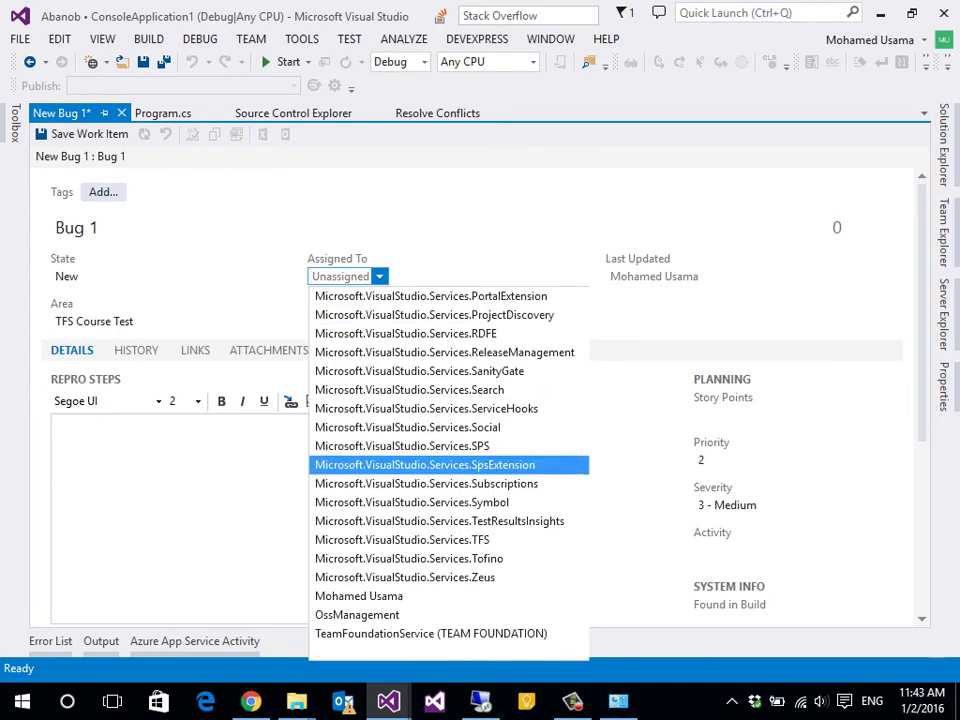
{"action": "scroll", "coordinate": [448, 470], "scroll_direction": "up", "scroll_amount": 9}
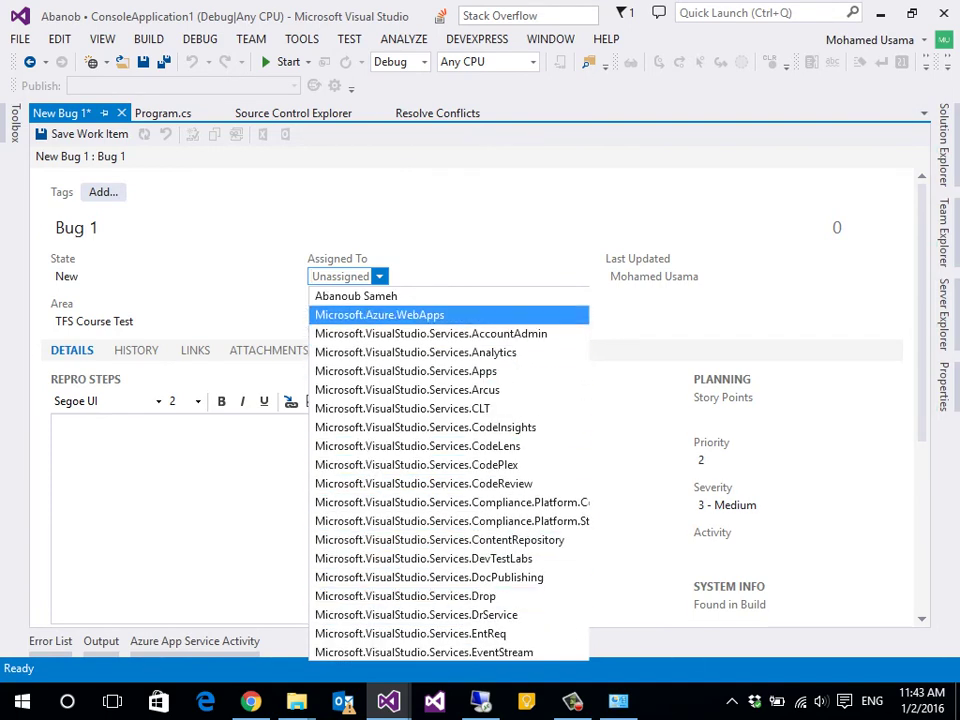
{"action": "scroll", "coordinate": [448, 470], "scroll_direction": "down", "scroll_amount": 9}
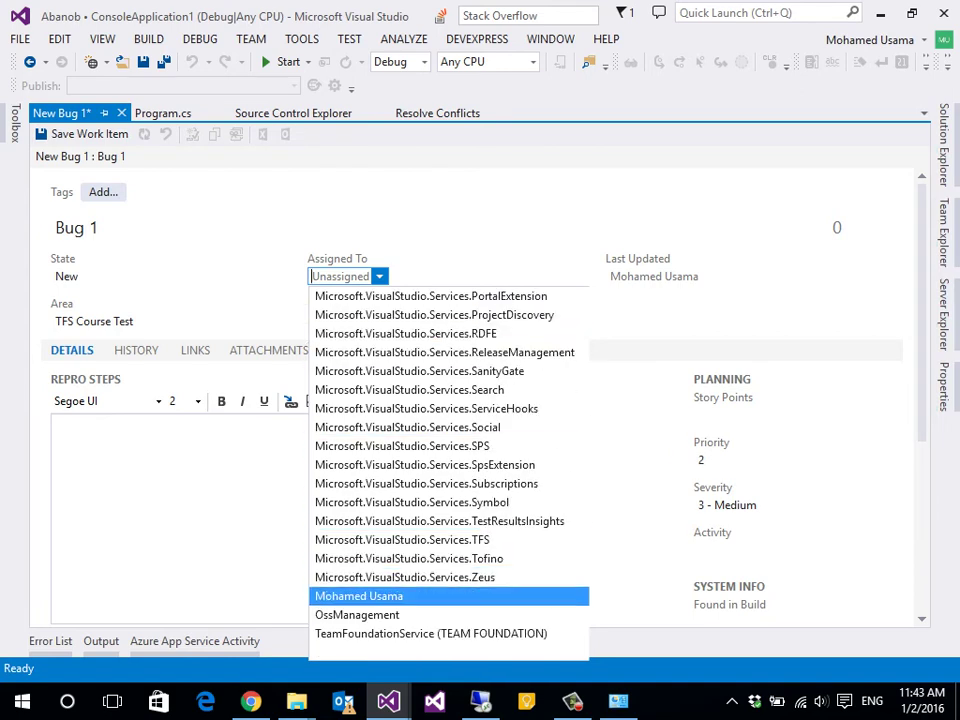
{"action": "scroll", "coordinate": [448, 460], "scroll_direction": "up", "scroll_amount": 10}
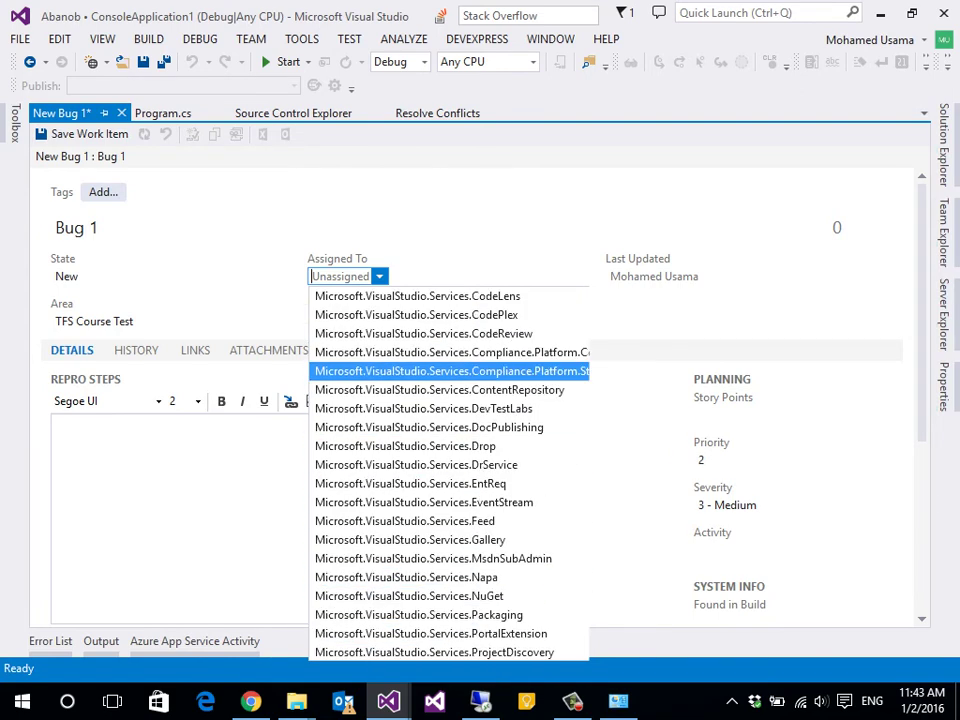
{"action": "key", "text": "Return"}
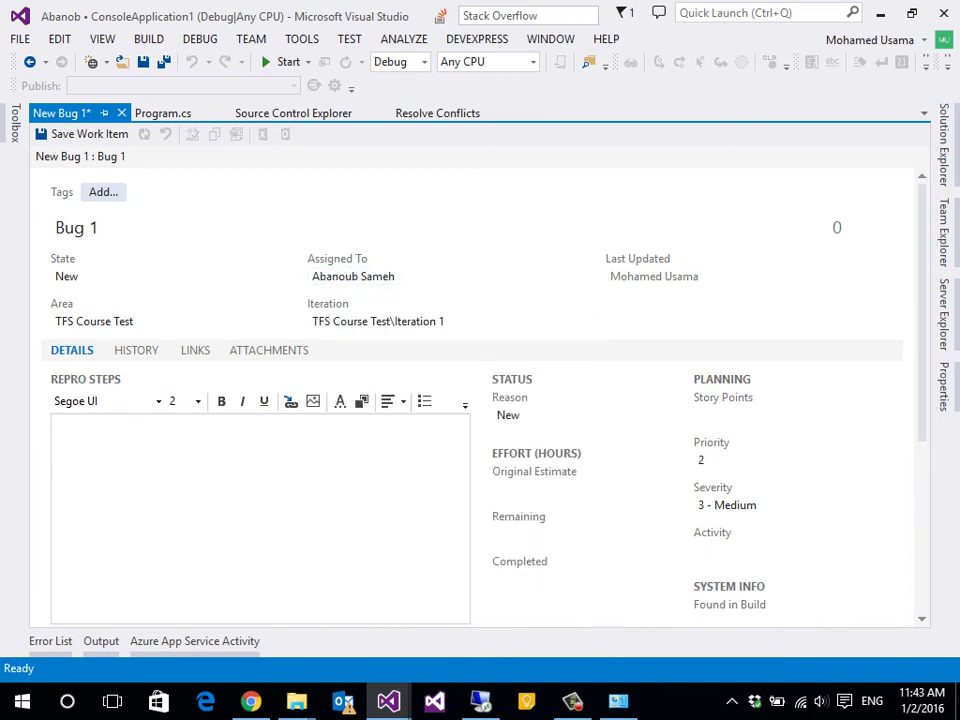
{"action": "key", "text": "Tab"}
{"action": "key", "text": "Tab"}
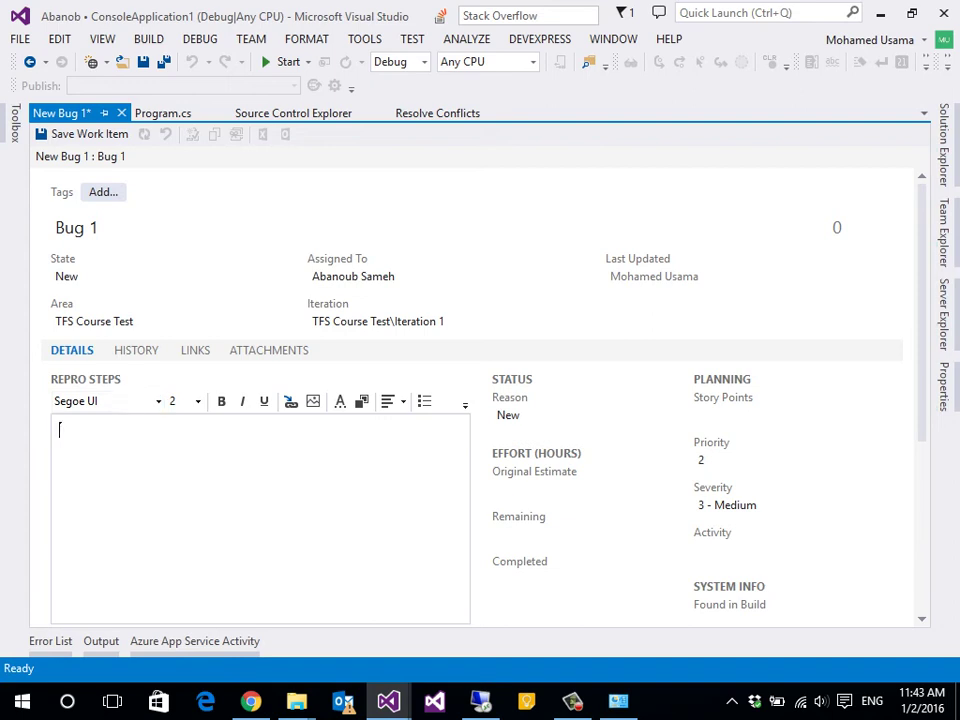
- Enter repro steps 'salla7 el project w 5akas' and keep the reason as New
{"action": "type", "text": "salla7 el project w 5akas"}
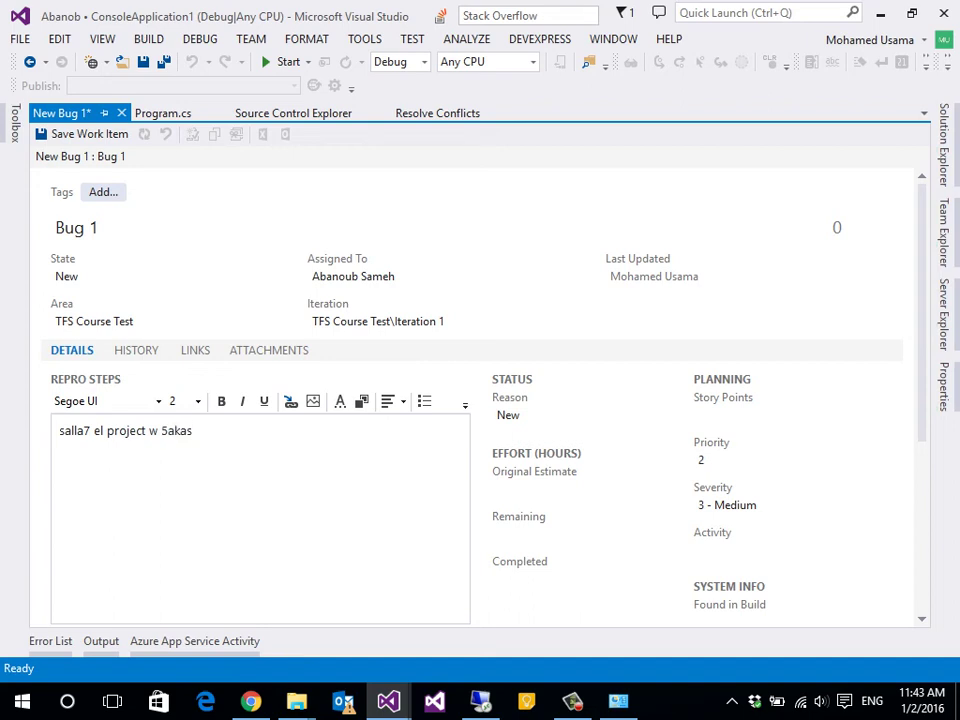
{"action": "left_click", "coordinate": [508, 415]}
{"action": "left_click", "coordinate": [557, 415]}
{"action": "key", "text": "Up"}
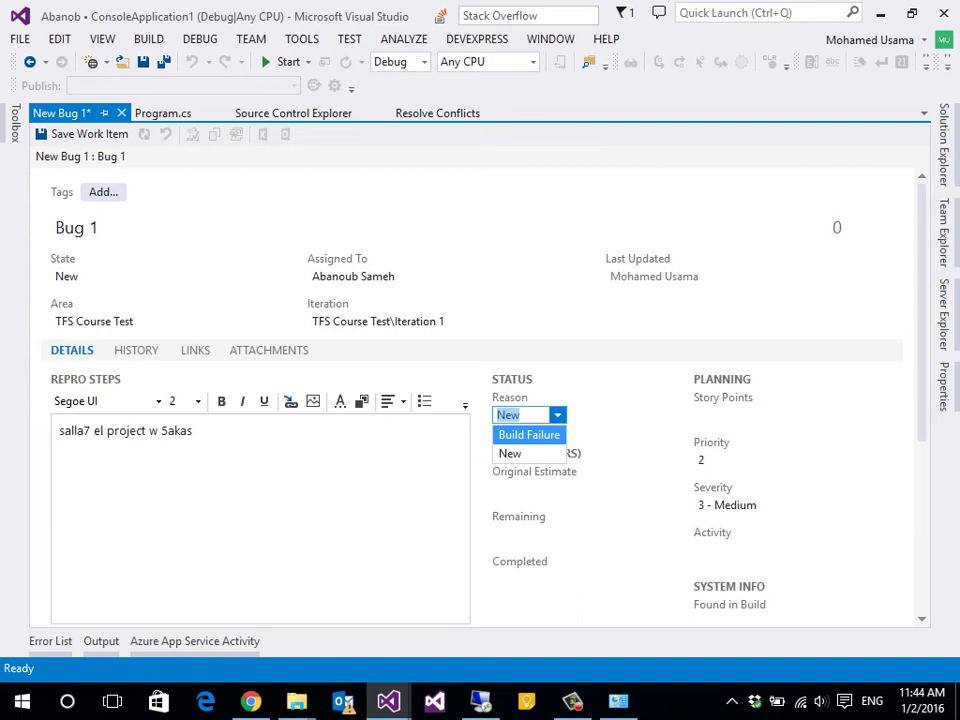
{"action": "key", "text": "Down"}
{"action": "key", "text": "Return"}
- Set severity to 1 - Critical and save the bug as work item 1
{"action": "key", "text": "Tab"}
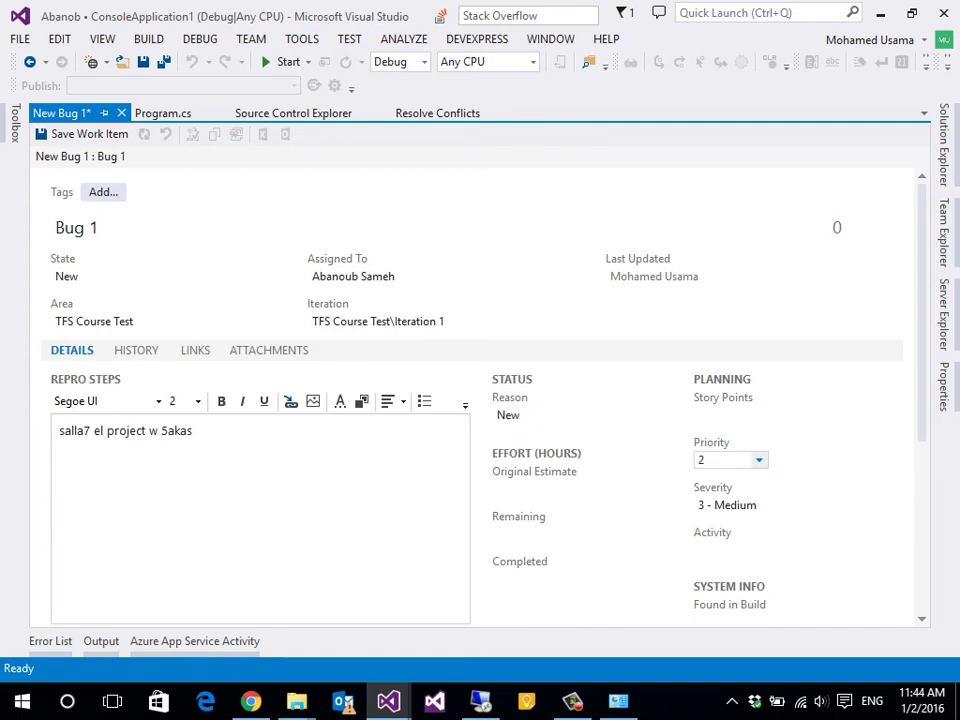
{"action": "key", "text": "Tab"}
{"action": "key", "text": "alt+Down"}
{"action": "key", "text": "Return"}
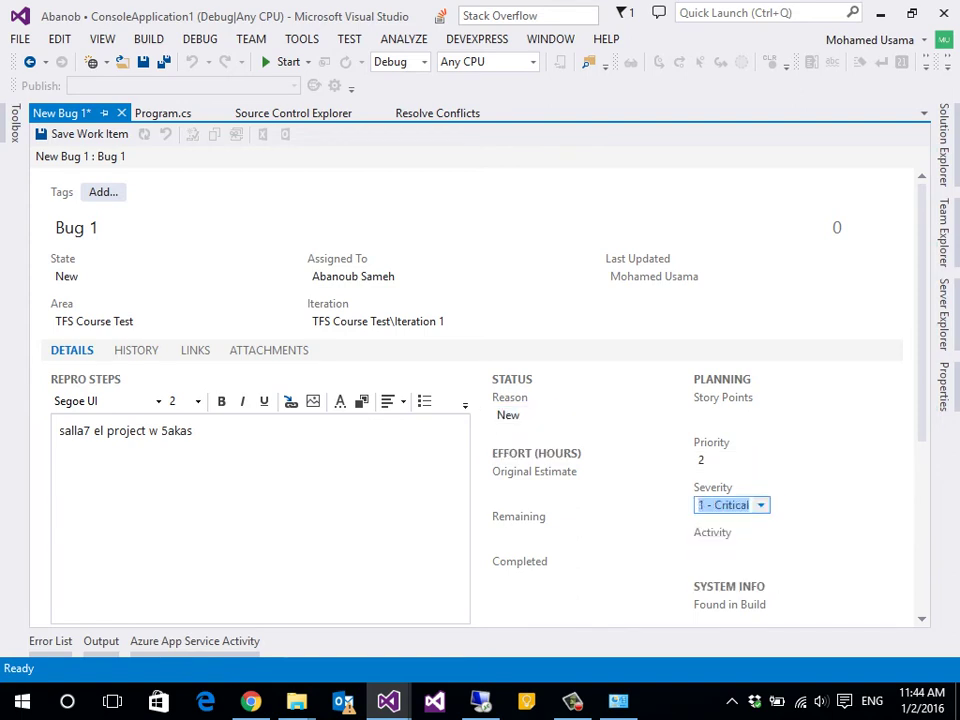
{"action": "key", "text": "Tab"}
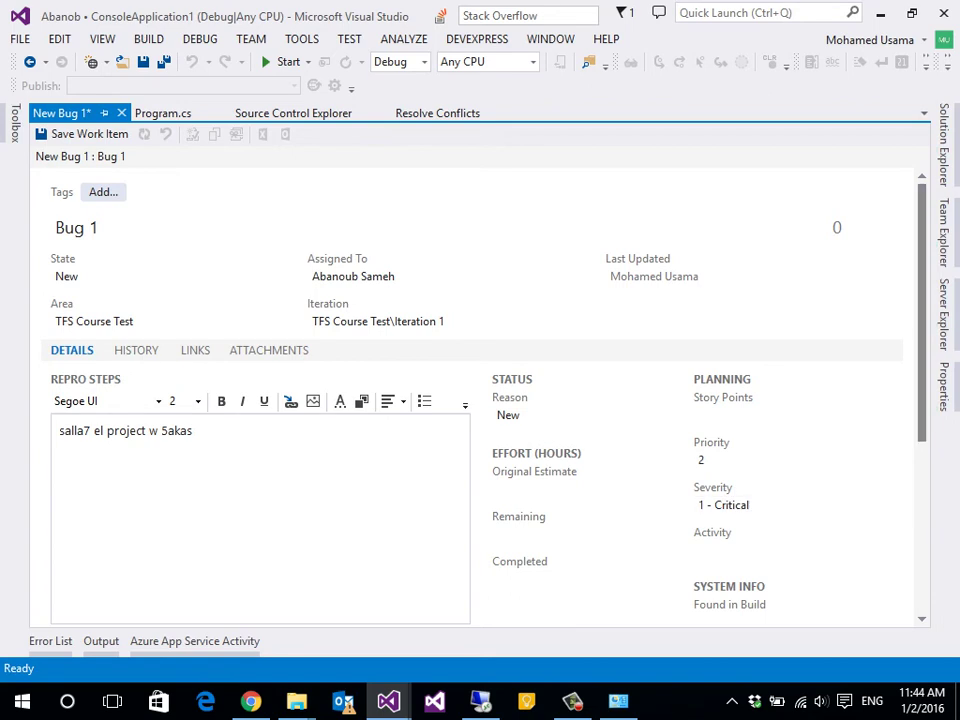
{"action": "key", "text": "Tab"}
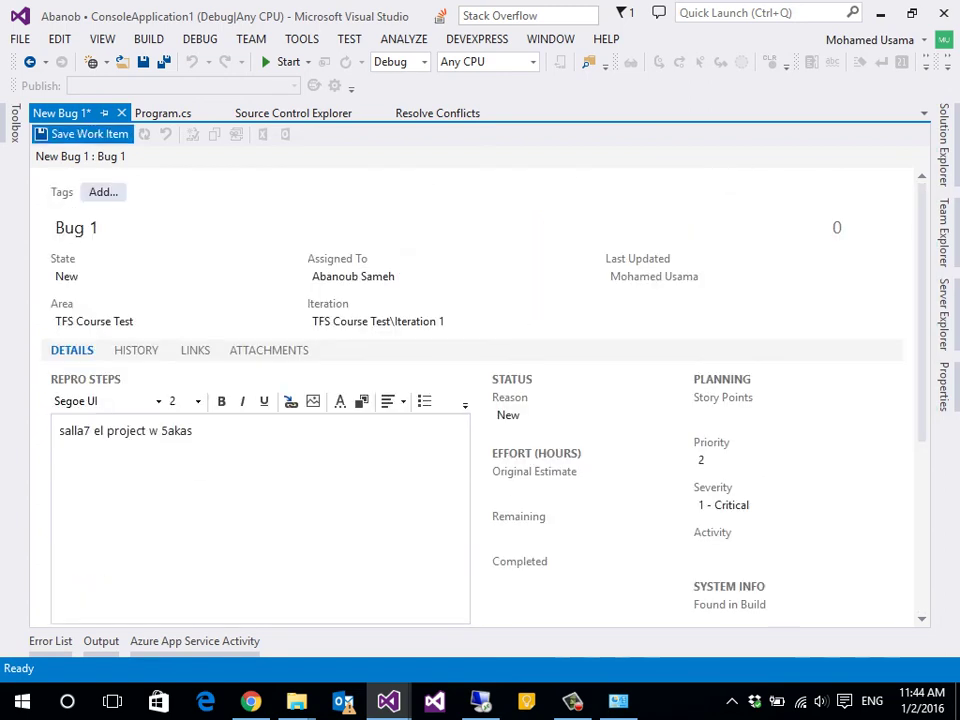
{"action": "key", "text": "ctrl+s"}
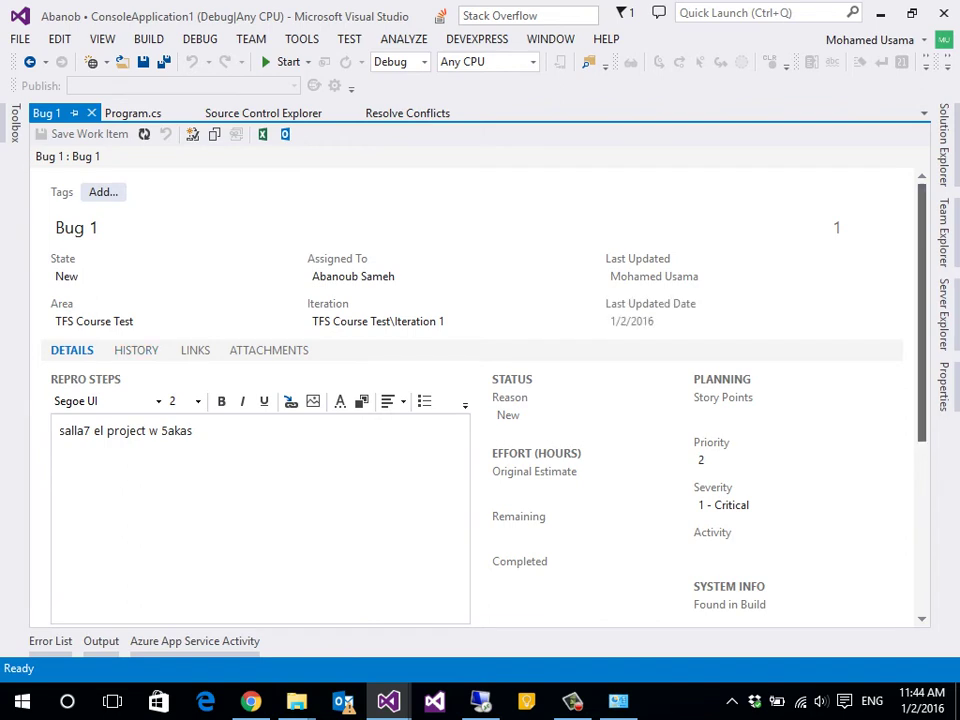
- Leave Bug 1's priority at 2 and show the ConsoleApplication1 files in Solution Explorer
{"action": "scroll", "coordinate": [475, 400], "scroll_direction": "down", "scroll_amount": 1}
{"action": "left_click", "coordinate": [759, 413]}
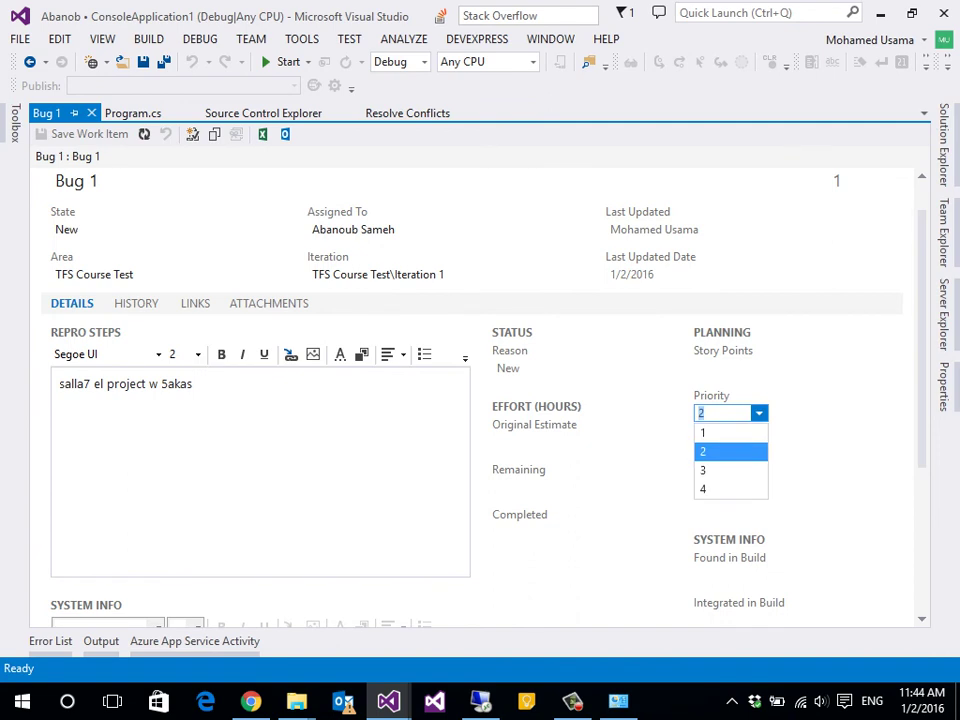
{"action": "key", "text": "Escape"}
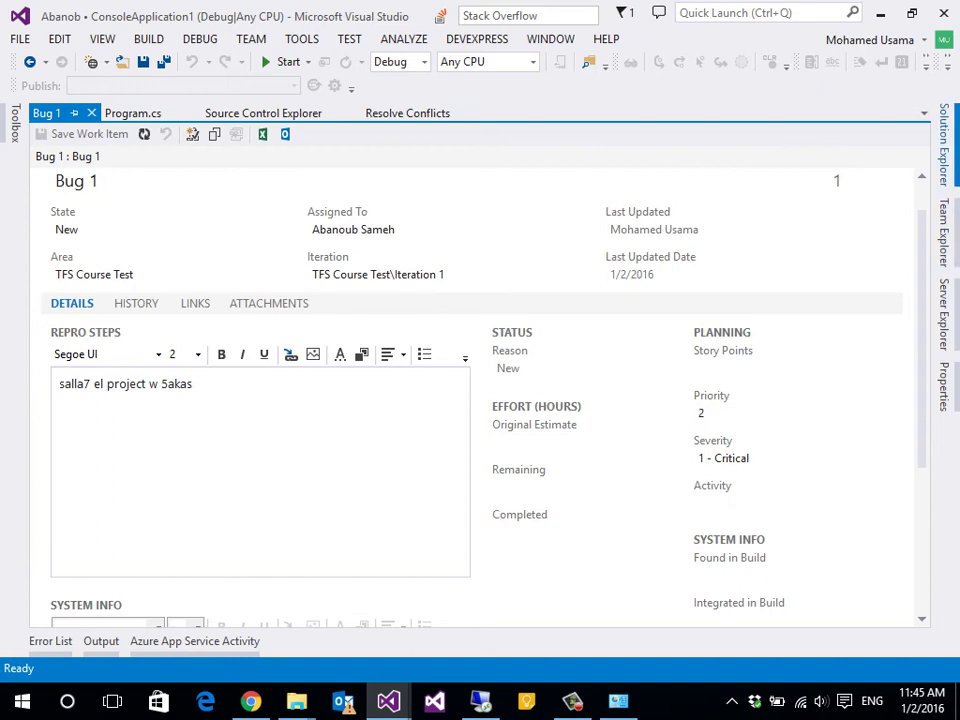
{"action": "key", "text": "ctrl+alt+l"}
{"action": "key", "text": "Left"}
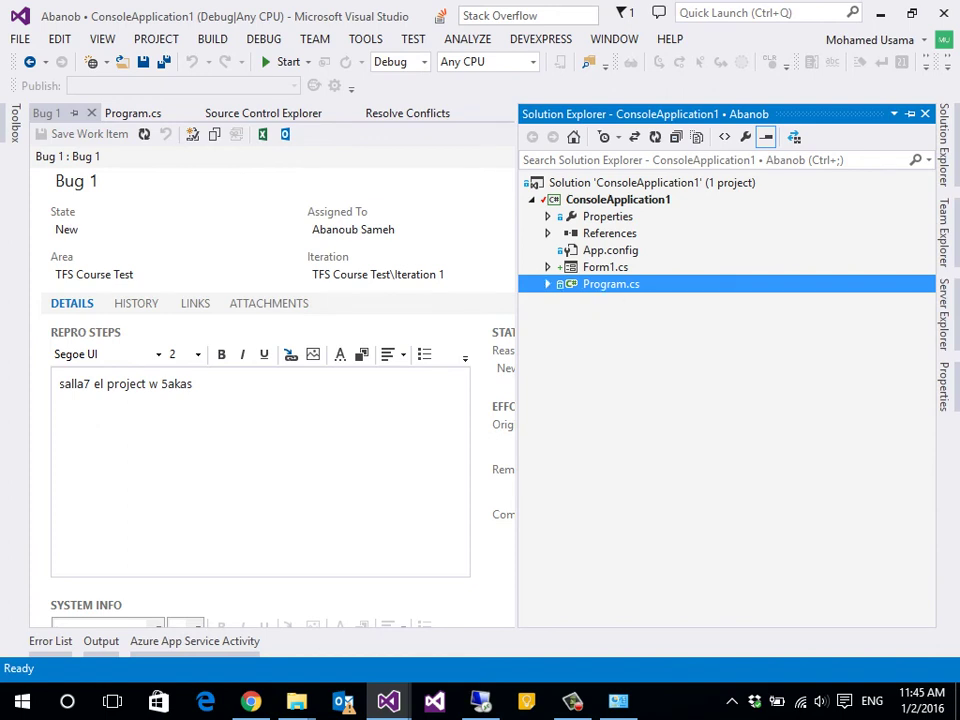
- Return to Team Explorer Work Items, dismiss the new work item list, and close Bug 1
{"action": "key", "text": "ctrl+backslash"}
{"action": "key", "text": "ctrl+m"}
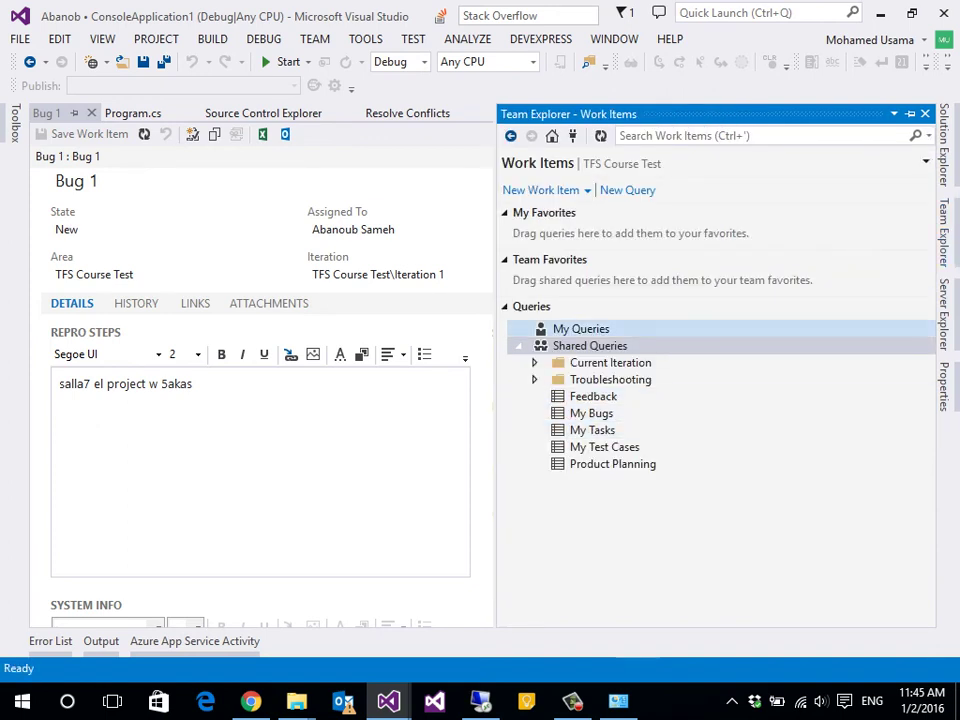
{"action": "key", "text": "Tab"}
{"action": "key", "text": "Return"}
{"action": "key", "text": "Up"}
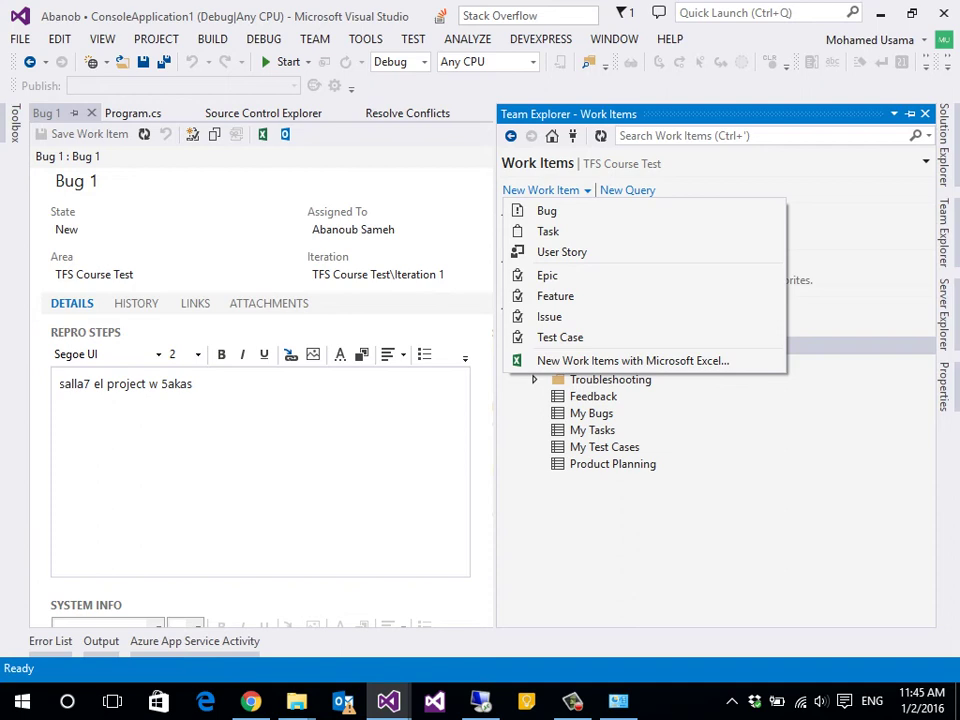
{"action": "left_click", "coordinate": [633, 360]}
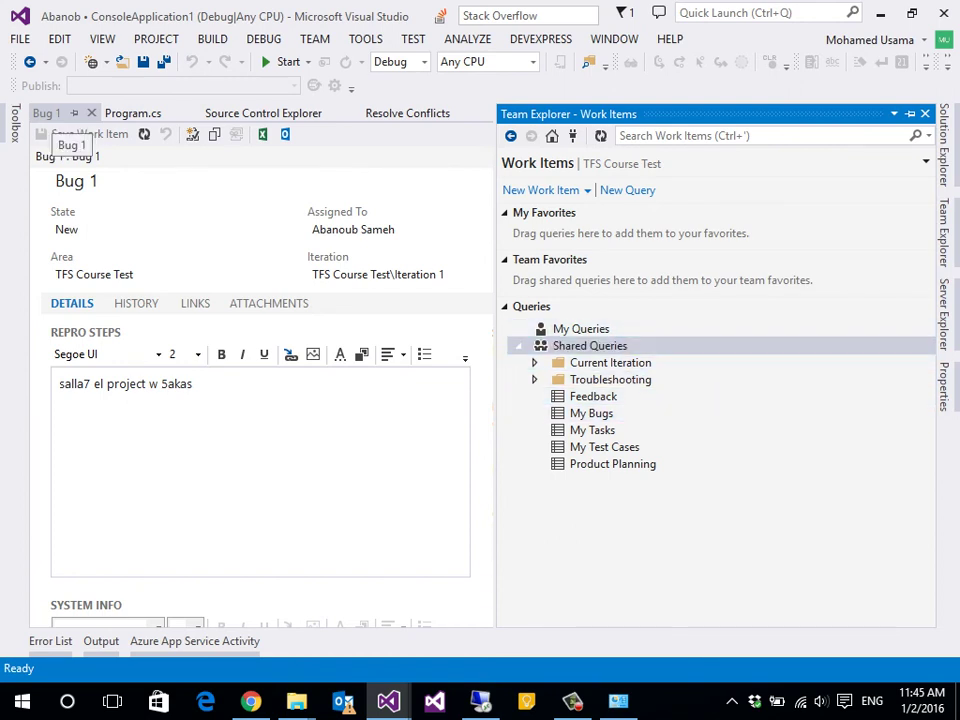
{"action": "left_click", "coordinate": [91, 112]}
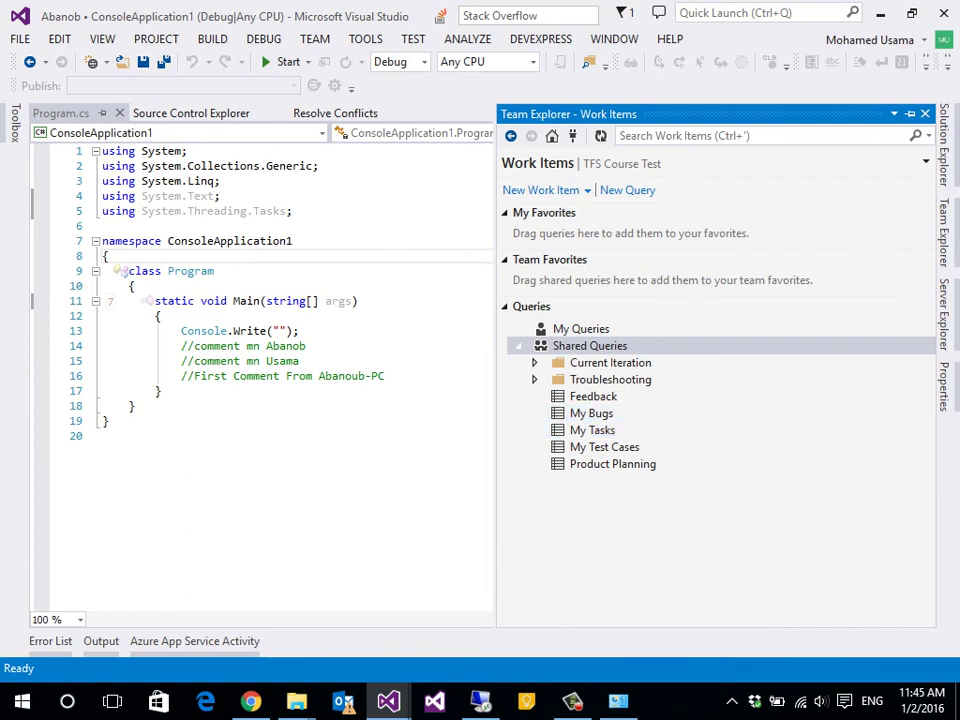
- Run the My Bugs shared query, which returns 0 items, then begin a New Query
{"action": "double_click", "coordinate": [591, 413]}
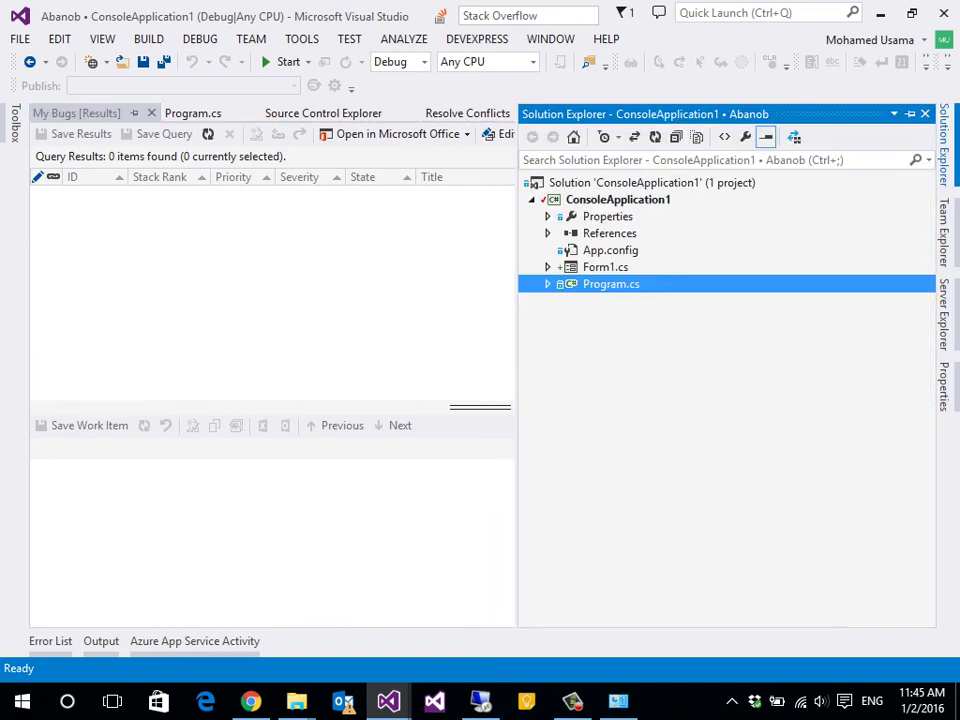
{"action": "mouse_move", "coordinate": [943, 232]}
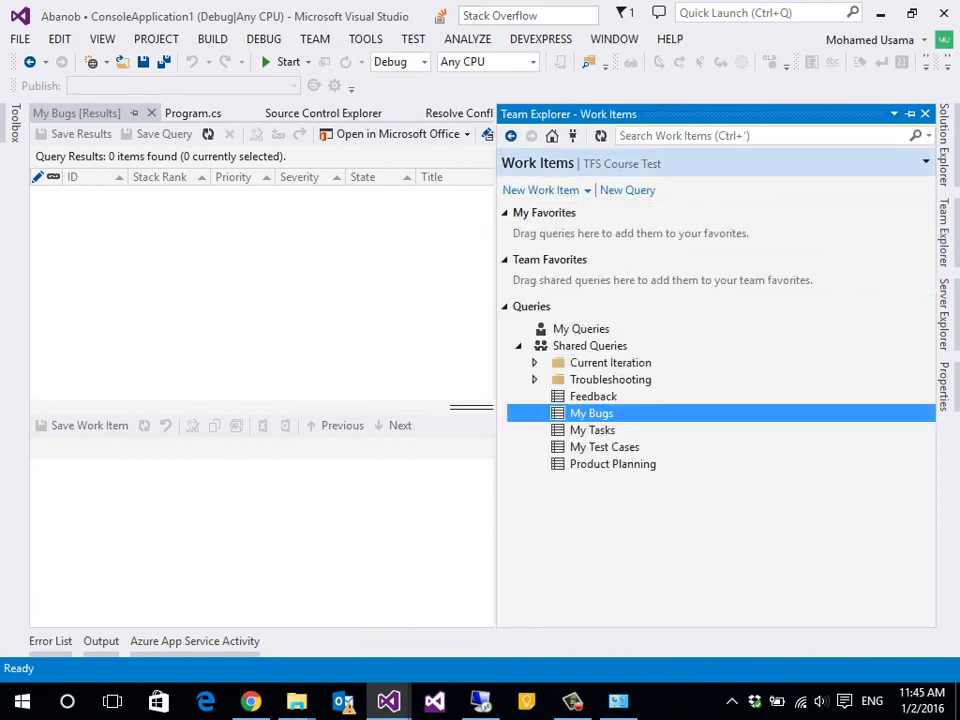
{"action": "left_click", "coordinate": [627, 190]}
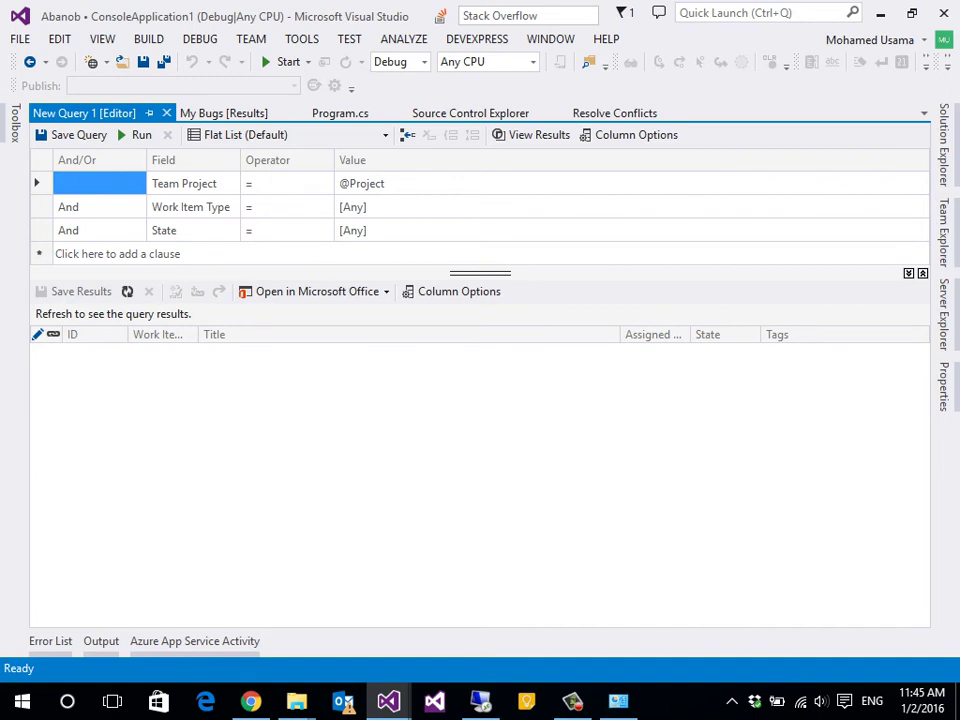
- Review the default query clauses, keeping [Any] for Work Item Type and State
{"action": "left_click", "coordinate": [100, 253]}
{"action": "left_click", "coordinate": [190, 230]}
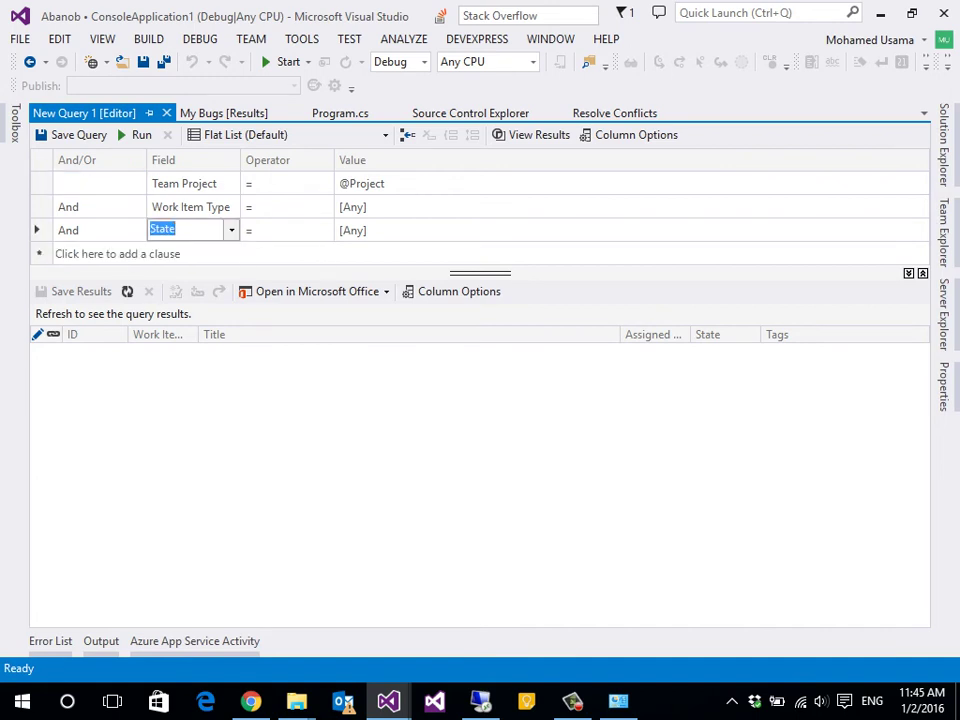
{"action": "left_click", "coordinate": [360, 182]}
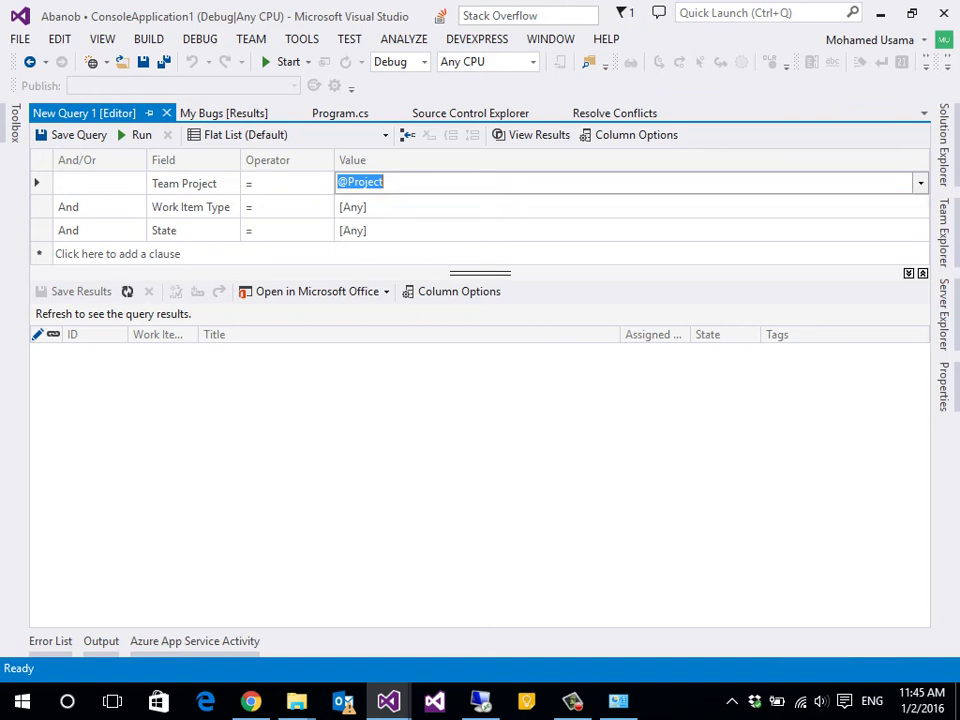
{"action": "left_click", "coordinate": [352, 206]}
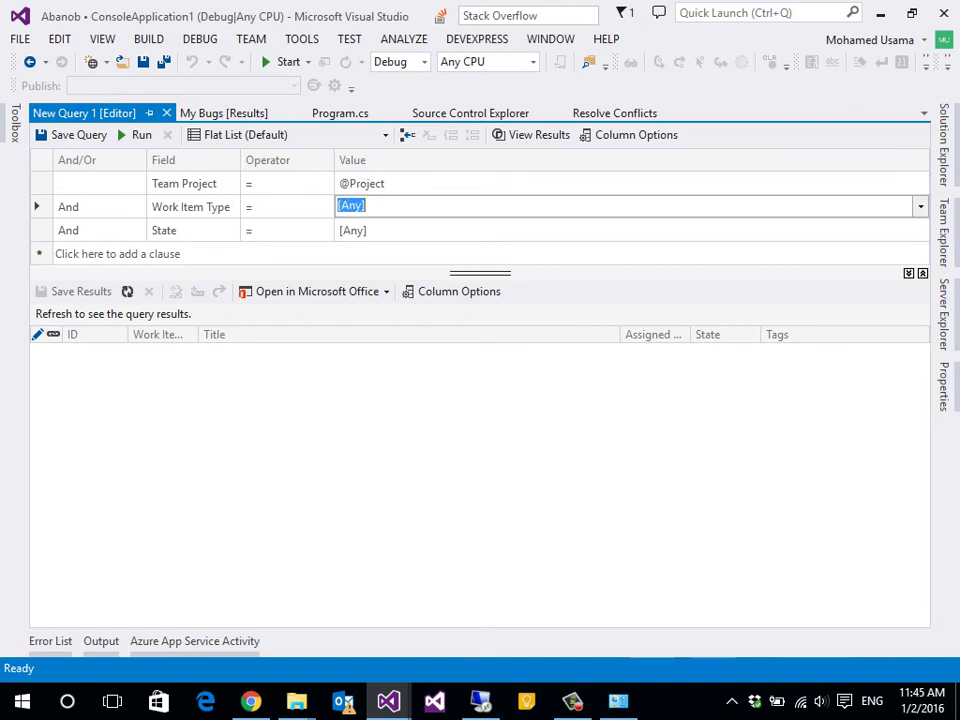
{"action": "key", "text": "alt+Down"}
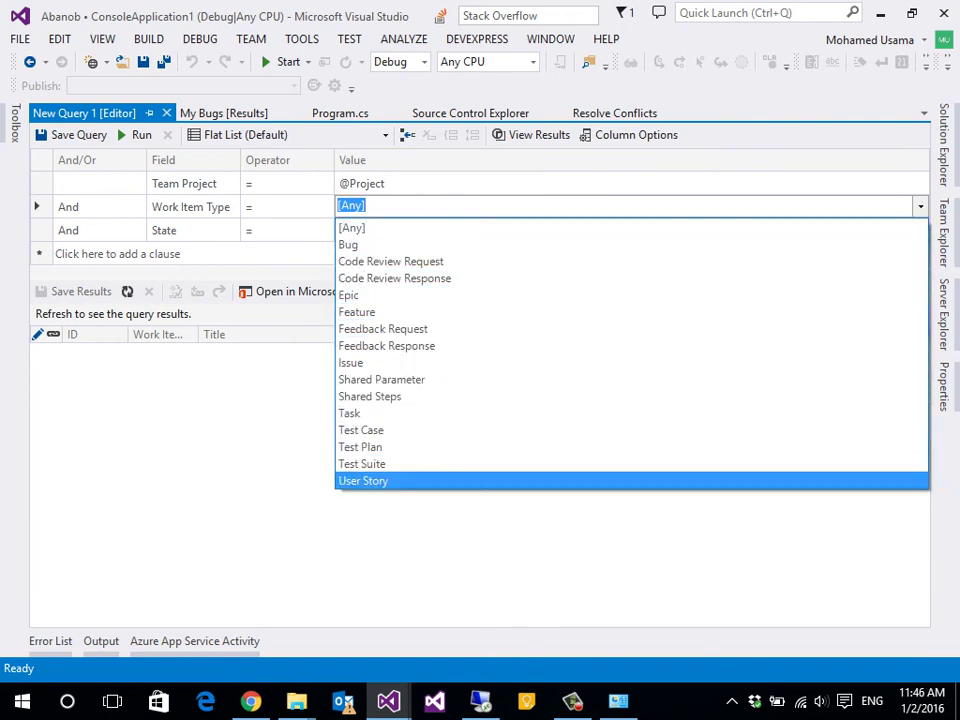
{"action": "key", "text": "Escape"}
{"action": "left_click", "coordinate": [352, 229]}
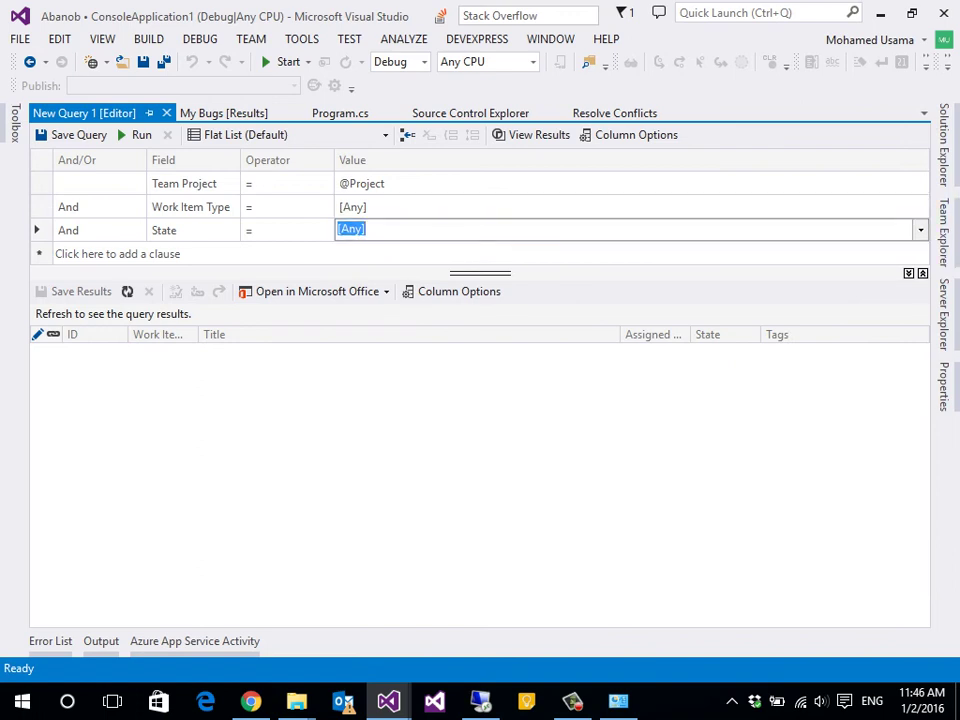
{"action": "key", "text": "alt+Down"}
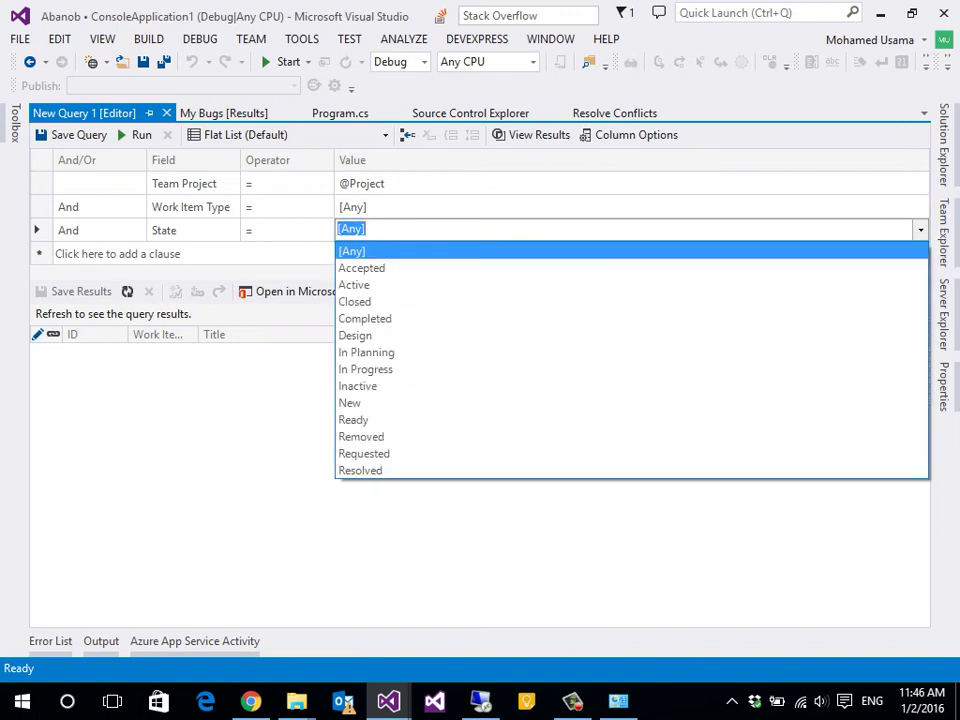
{"action": "key", "text": "Escape"}
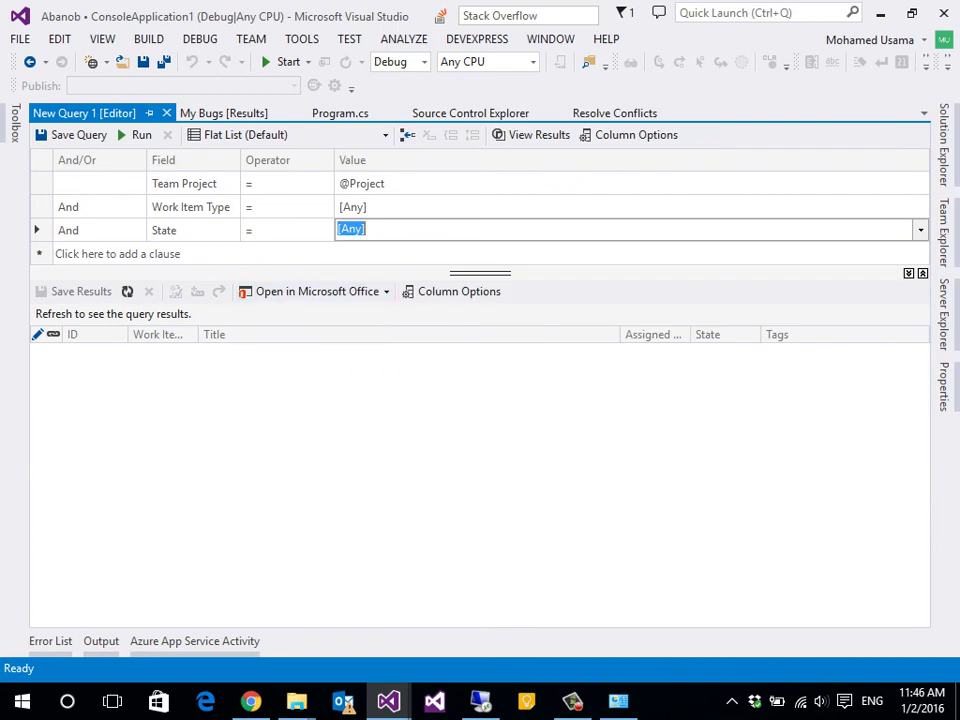
- Add an Assigned To clause for the team member and run the query, returning Bug 1
{"action": "key", "text": "Tab"}
{"action": "key", "text": "Tab"}
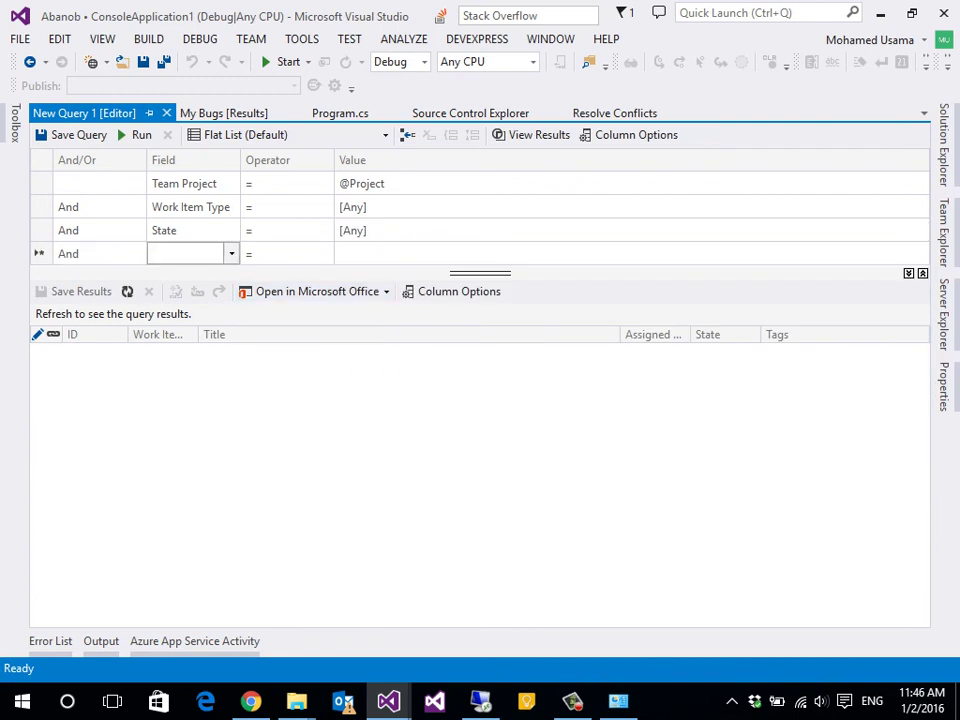
{"action": "type", "text": "Assigned To"}
{"action": "key", "text": "Tab"}
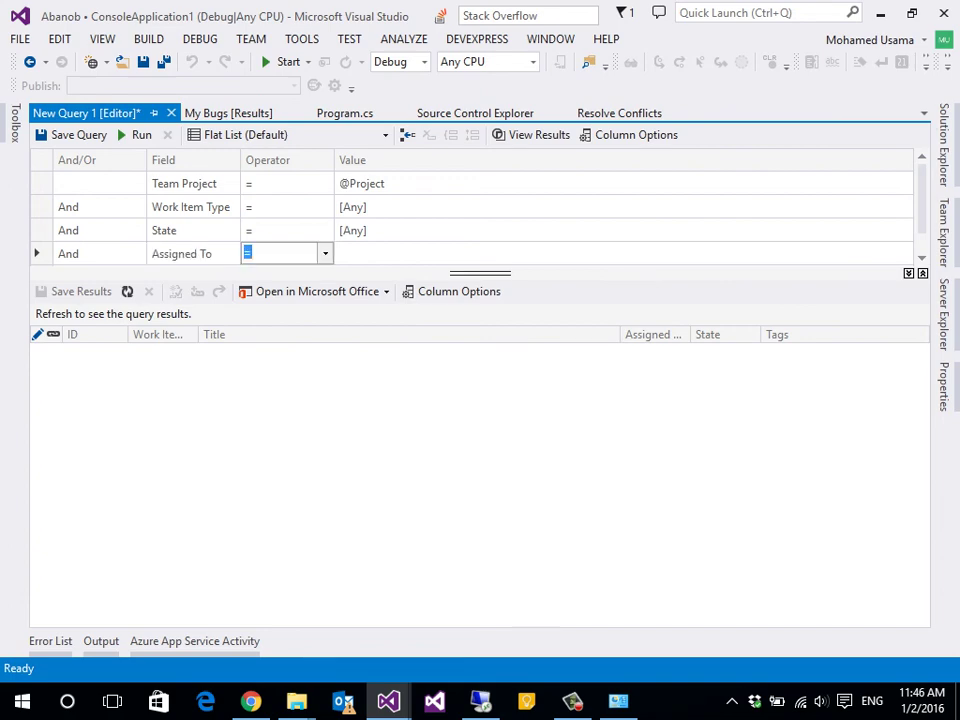
{"action": "key", "text": "Tab"}
{"action": "key", "text": "alt+Down"}
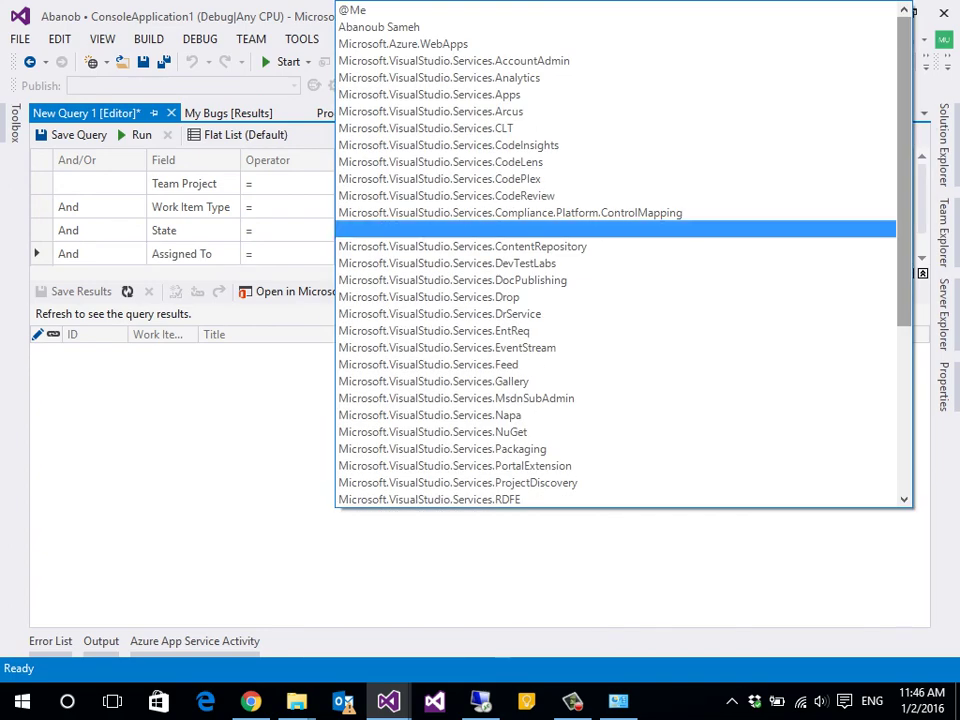
{"action": "type", "text": "a"}
{"action": "key", "text": "Return"}
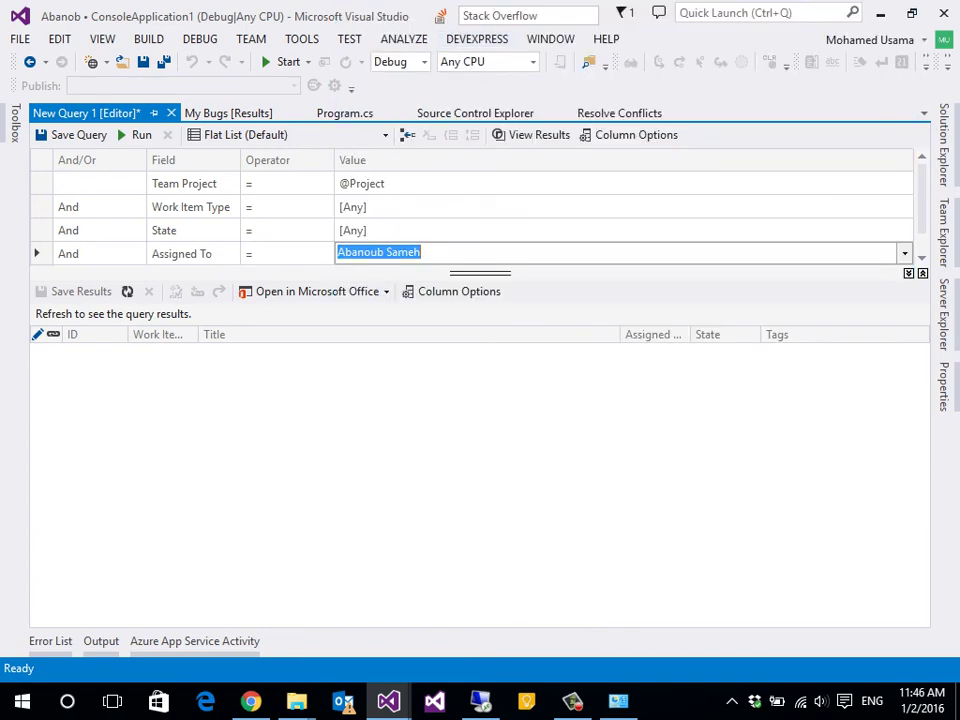
{"action": "left_click", "coordinate": [138, 134]}
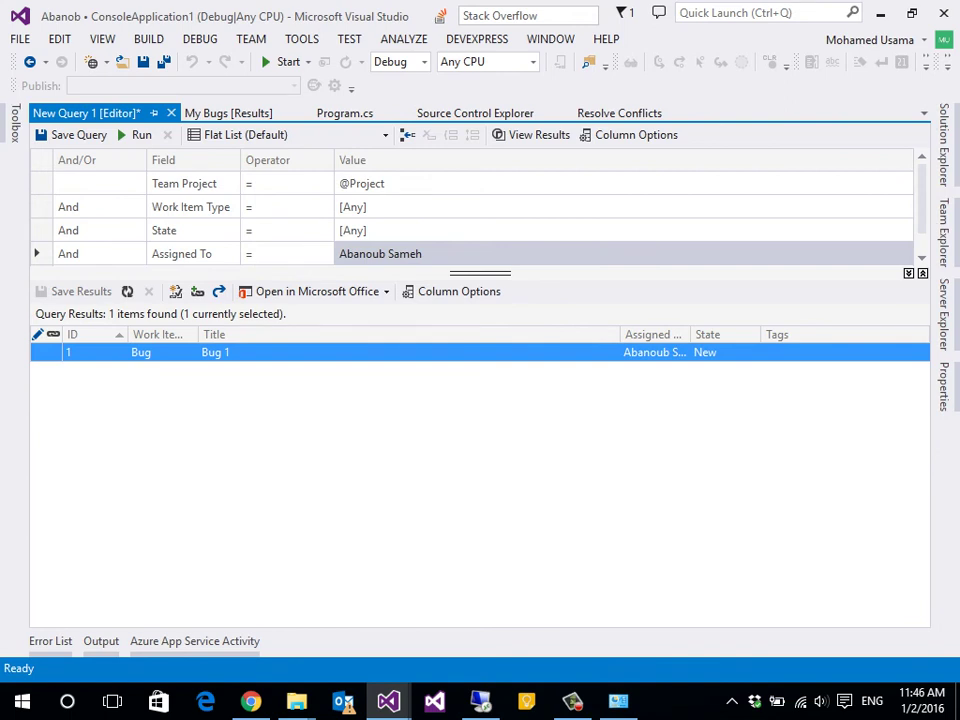
- Open Bug 1 from the query results, keep its state as New, and view its history
{"action": "key", "text": "Return"}
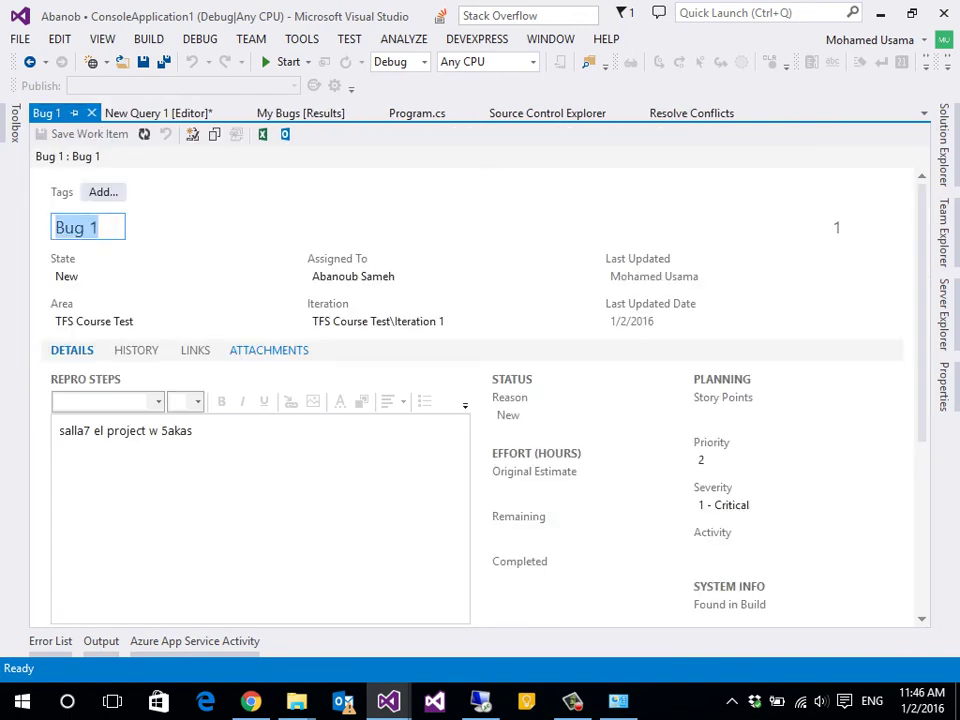
{"action": "key", "text": "Tab"}
{"action": "key", "text": "alt+Down"}
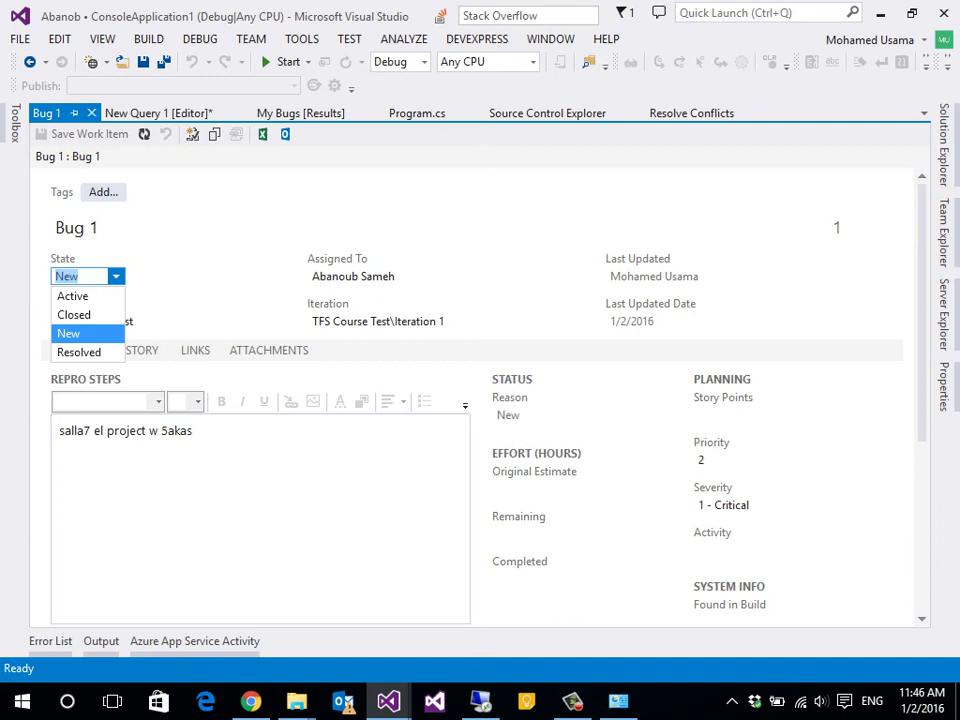
{"action": "key", "text": "Up"}
{"action": "key", "text": "Up"}
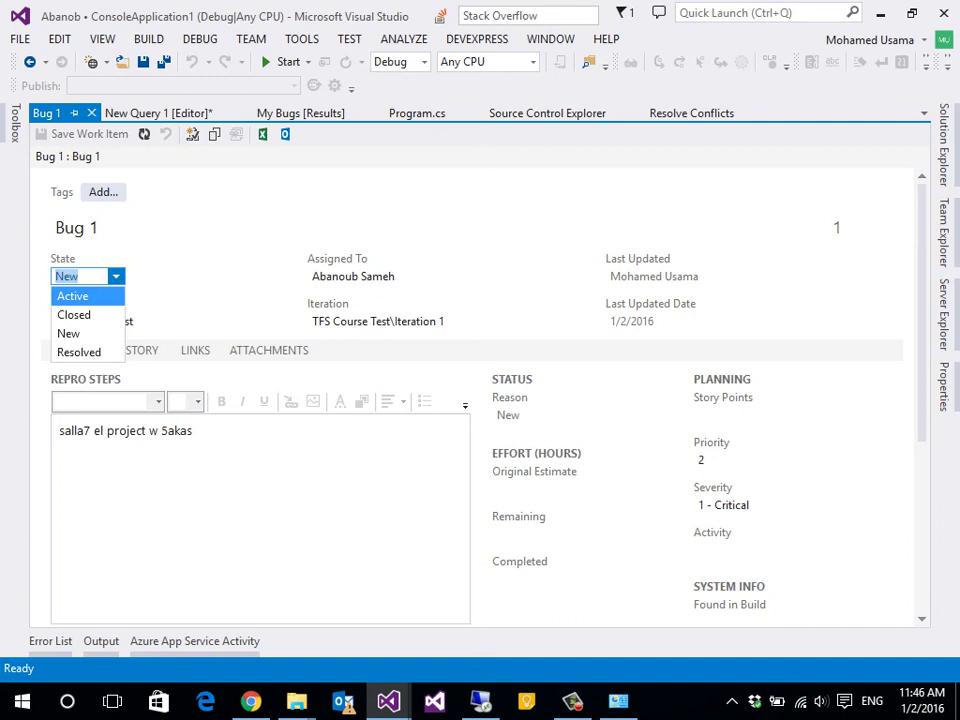
{"action": "key", "text": "Down"}
{"action": "key", "text": "Down"}
{"action": "key", "text": "Down"}
{"action": "key", "text": "Up"}
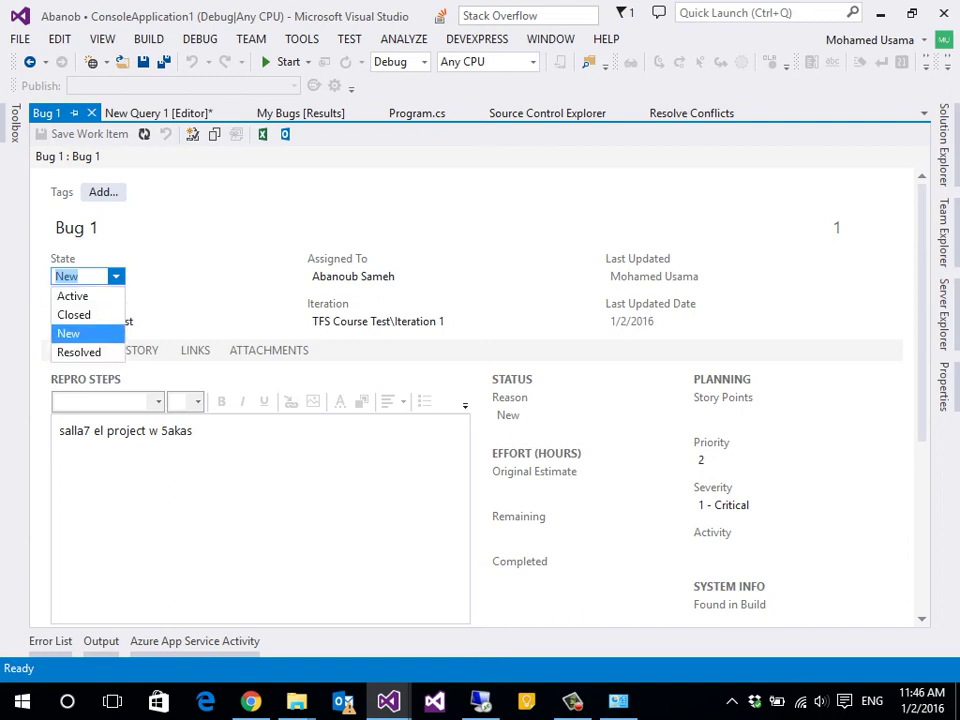
{"action": "key", "text": "Down"}
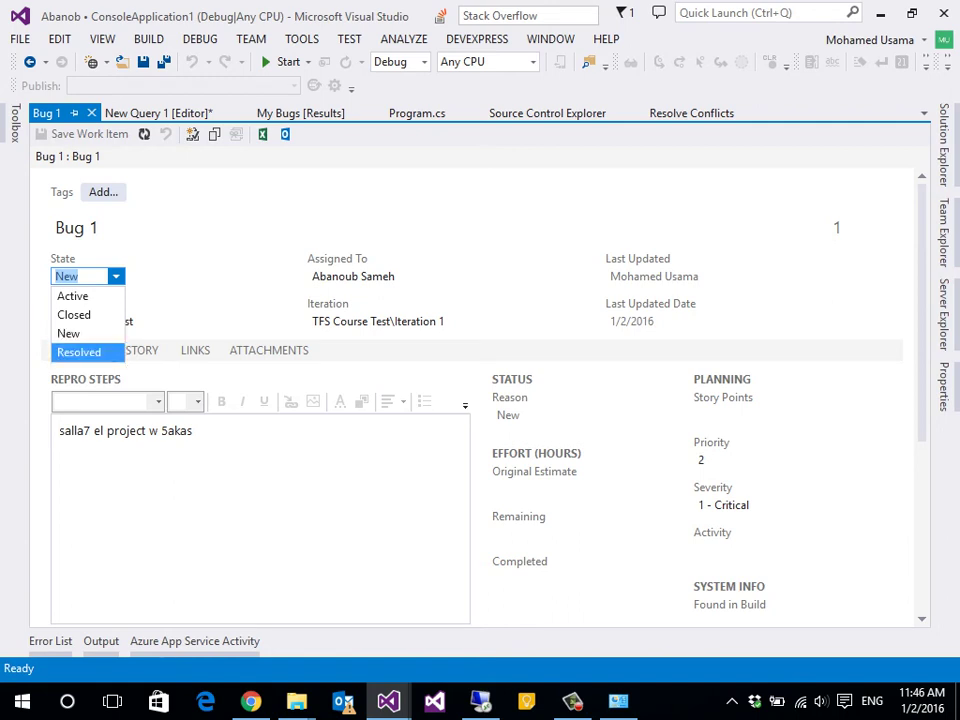
{"action": "left_click", "coordinate": [165, 430]}
{"action": "left_click", "coordinate": [136, 350]}
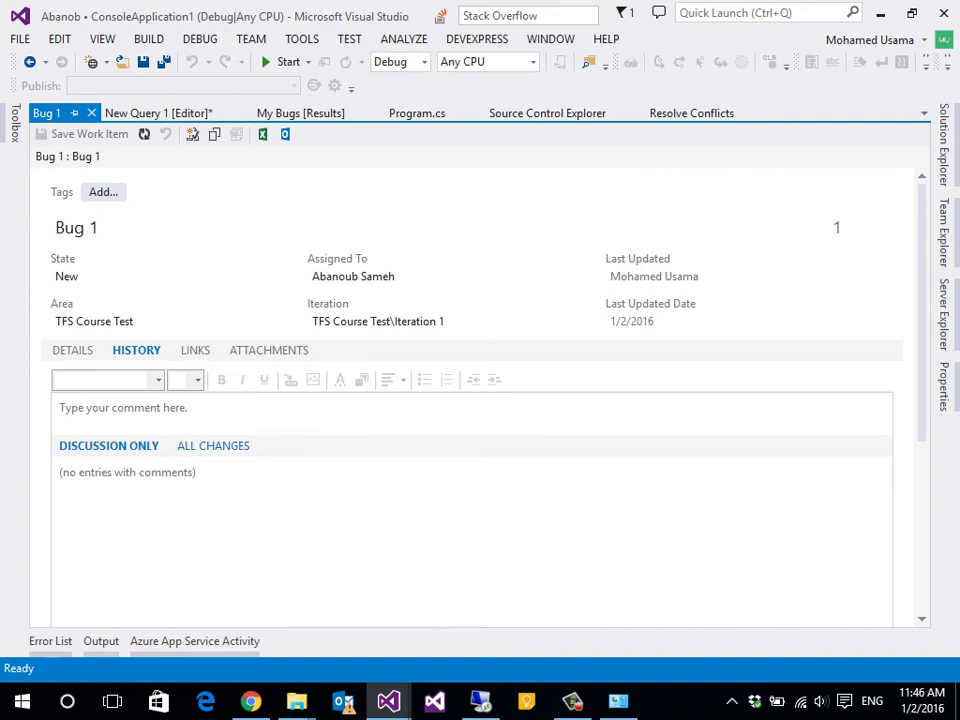
- Check Bug 1's full history, links and attachments, then close its tab
{"action": "left_click", "coordinate": [213, 445]}
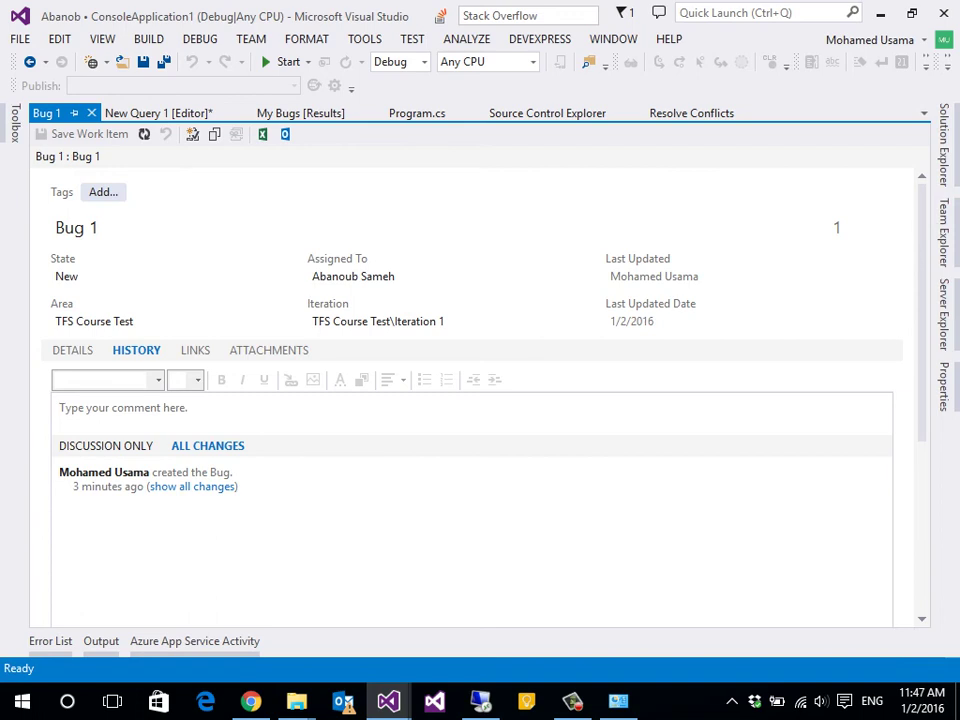
{"action": "left_click", "coordinate": [195, 350]}
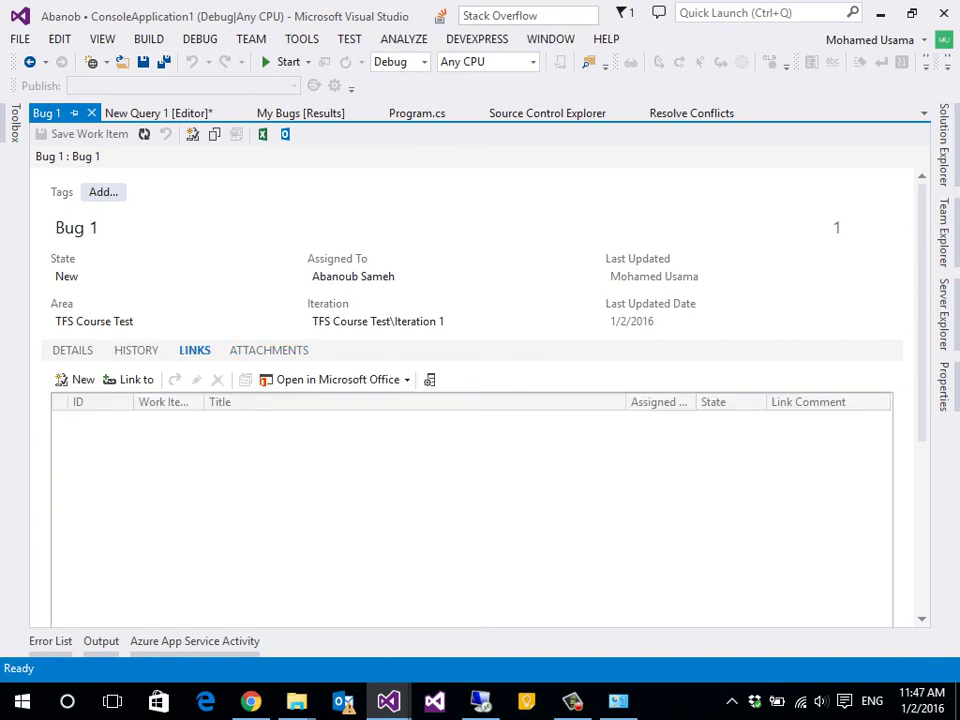
{"action": "left_click", "coordinate": [268, 350]}
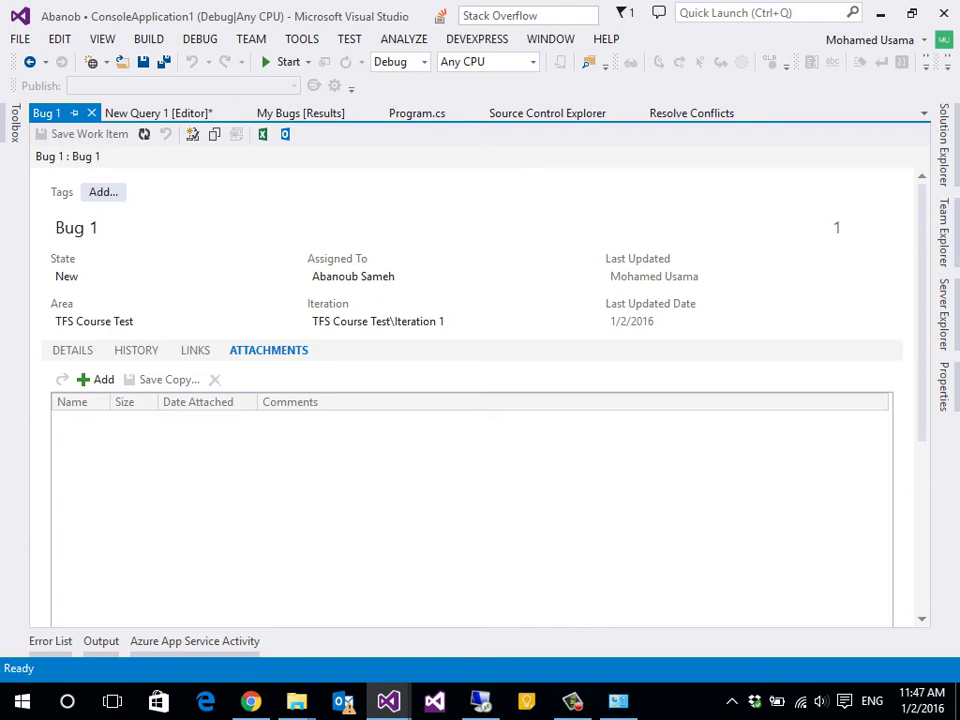
{"action": "middle_click", "coordinate": [46, 113]}
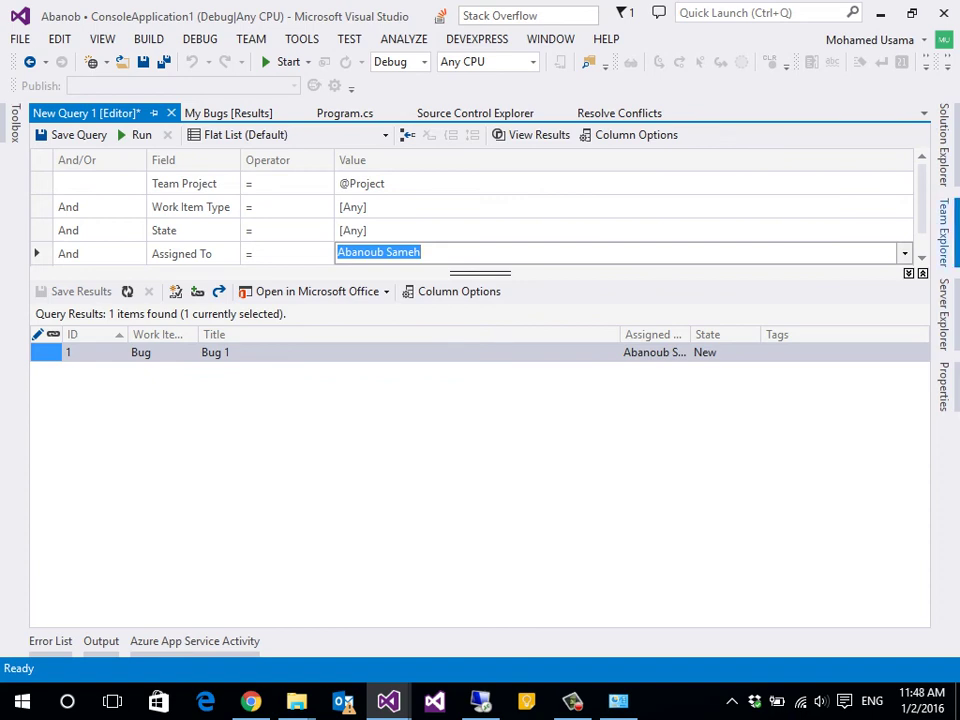
- Browse the team's work items and queries in Team Explorer and list the new work item types
{"action": "left_click", "coordinate": [943, 140]}
{"action": "left_click", "coordinate": [943, 230]}
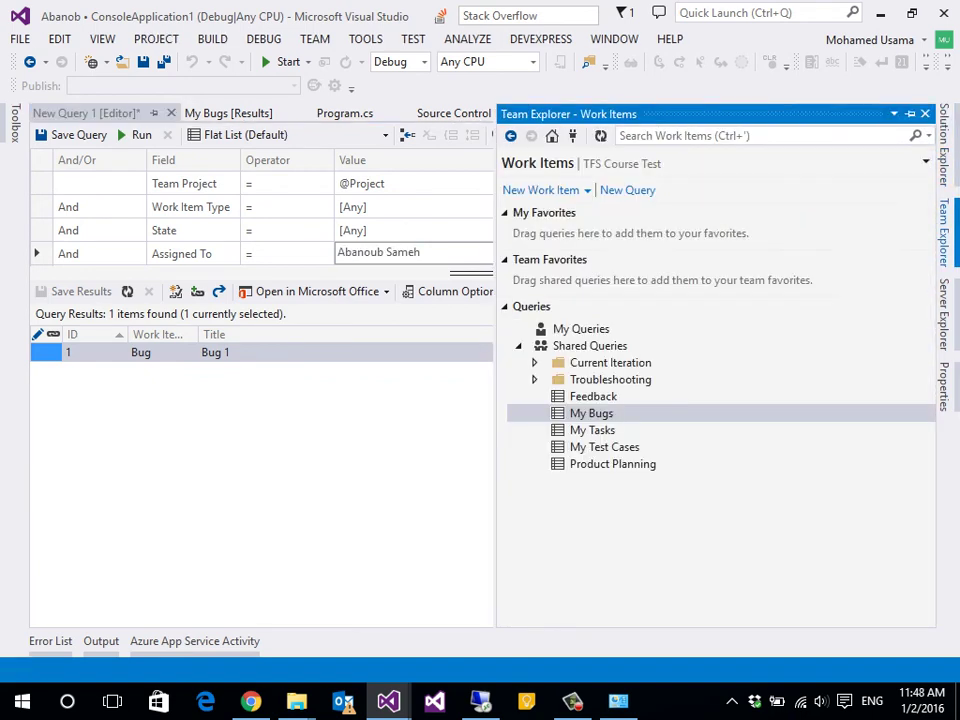
{"action": "left_click", "coordinate": [552, 135]}
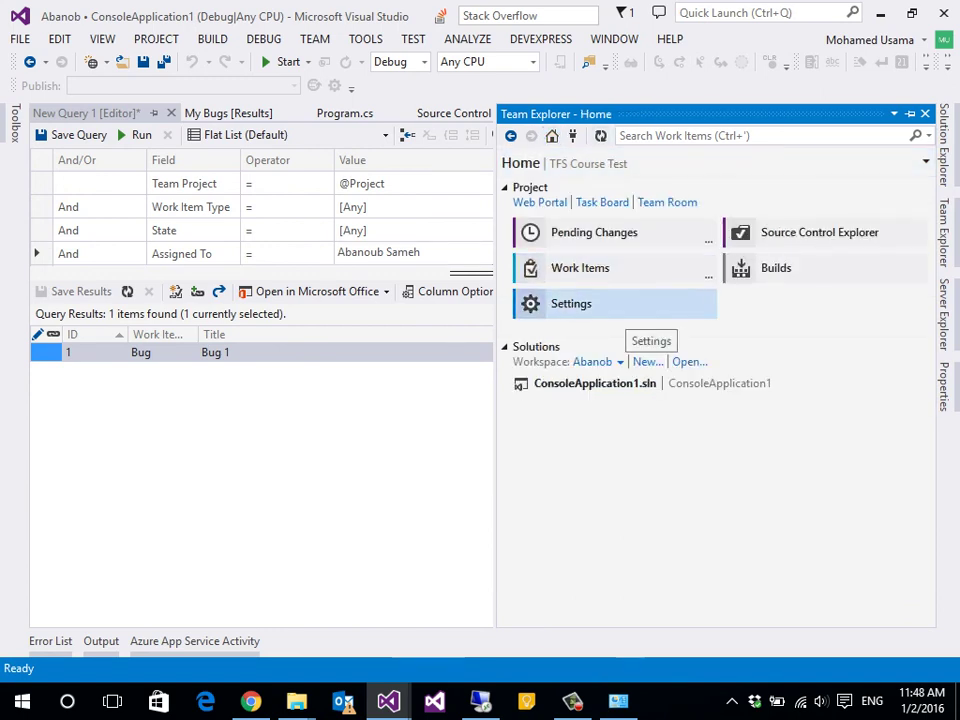
{"action": "left_click", "coordinate": [580, 268]}
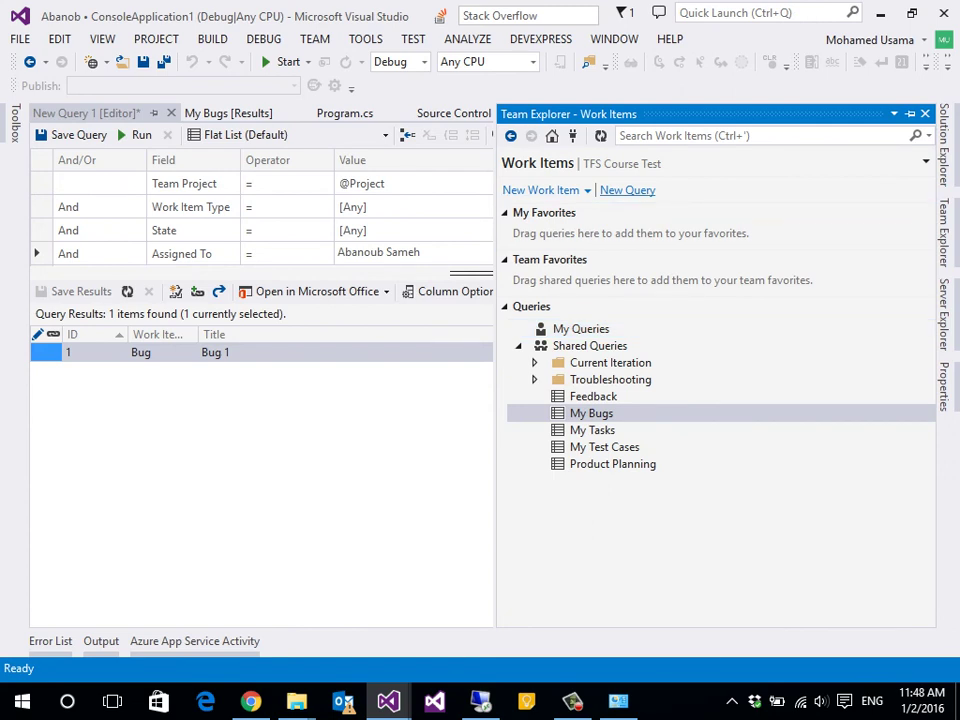
{"action": "left_click", "coordinate": [545, 190]}
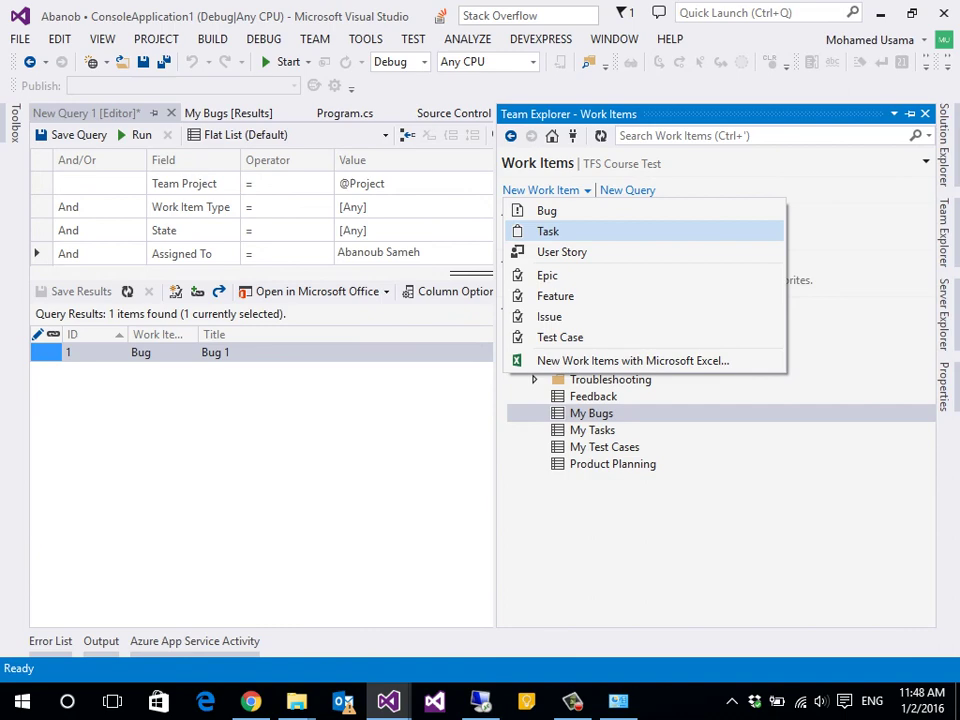
- Switch to Desktop 1 showing the Team Foundation Server.pptx deck at slide 22
{"action": "key", "text": "alt+Tab"}
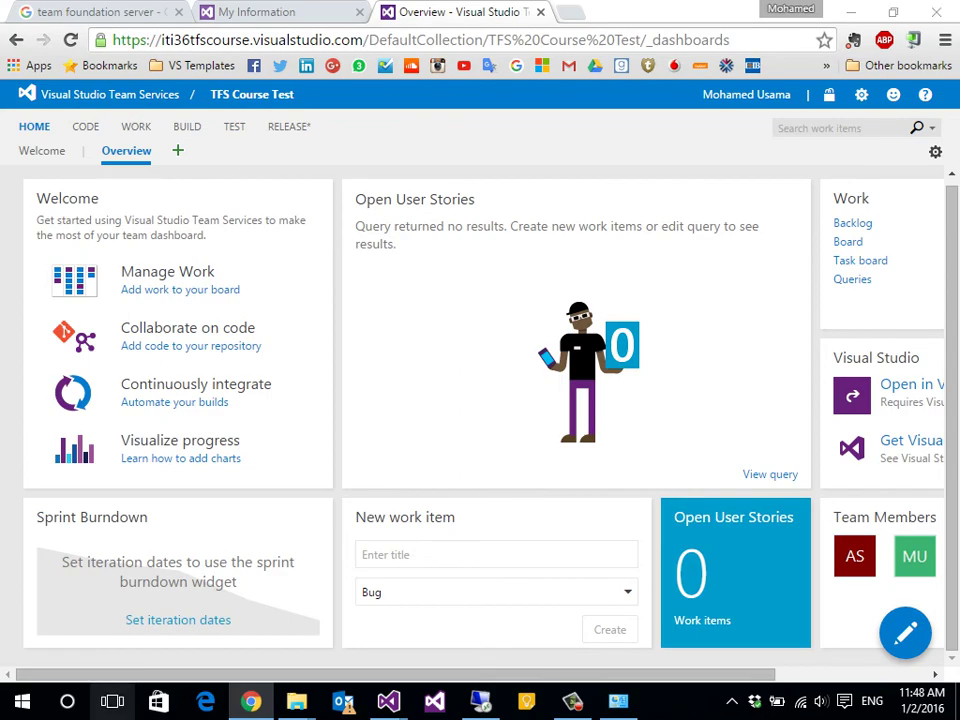
{"action": "key", "text": "super+Tab"}
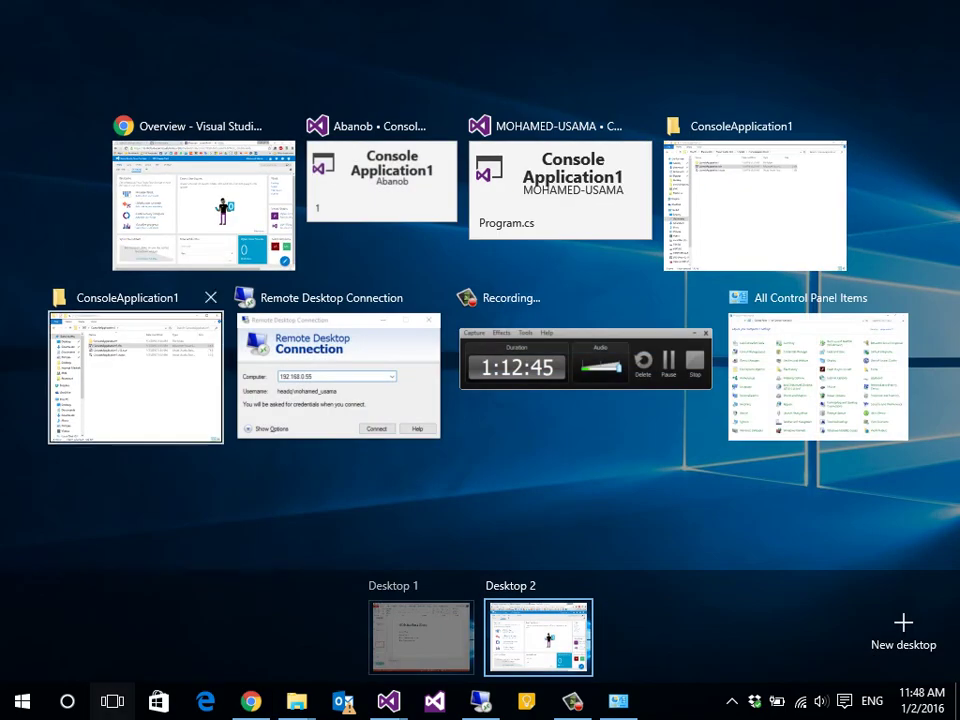
{"action": "left_click", "coordinate": [420, 632]}
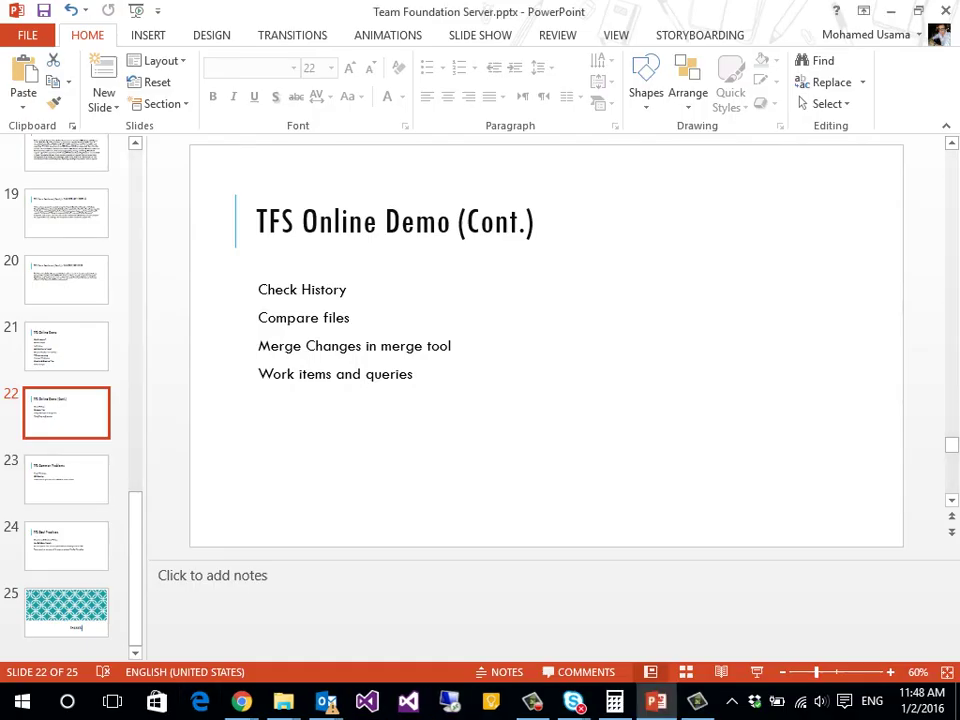
- Advance the deck to slide 23, TFS Common Problems, then go back to the Chrome dashboard
{"action": "key", "text": "Down"}
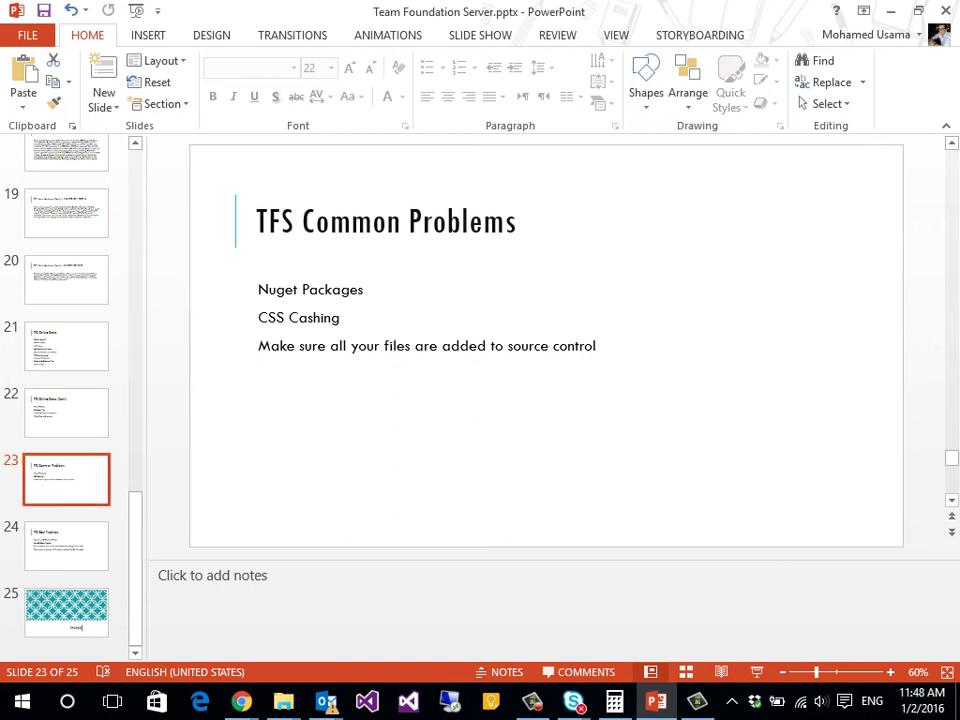
{"action": "mouse_move", "coordinate": [283, 701]}
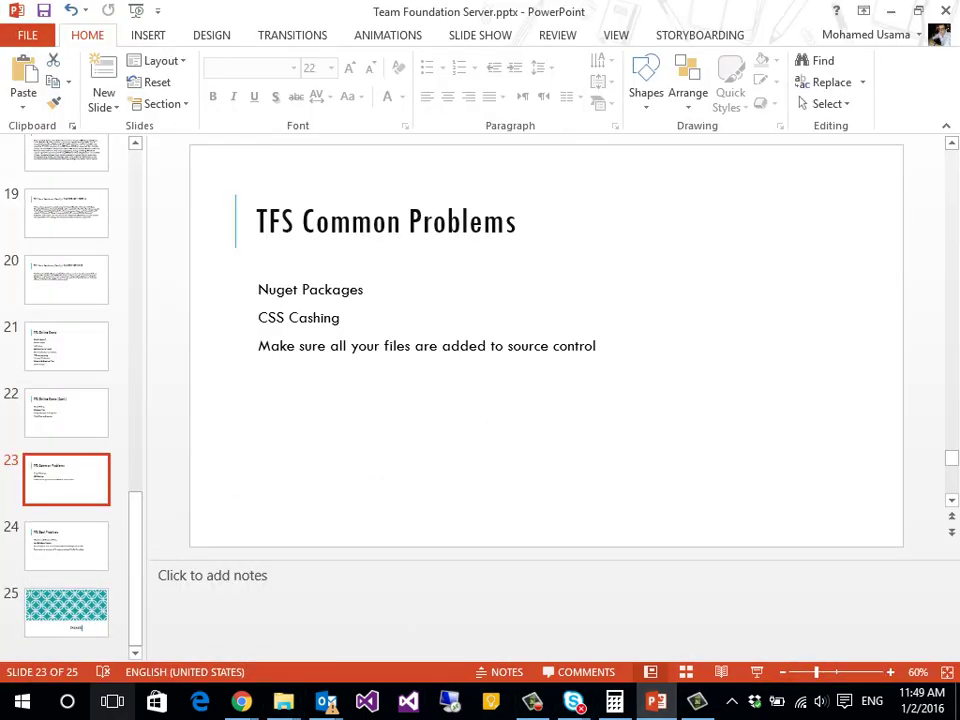
{"action": "key", "text": "super+Tab"}
{"action": "key", "text": "Right"}
{"action": "key", "text": "Return"}
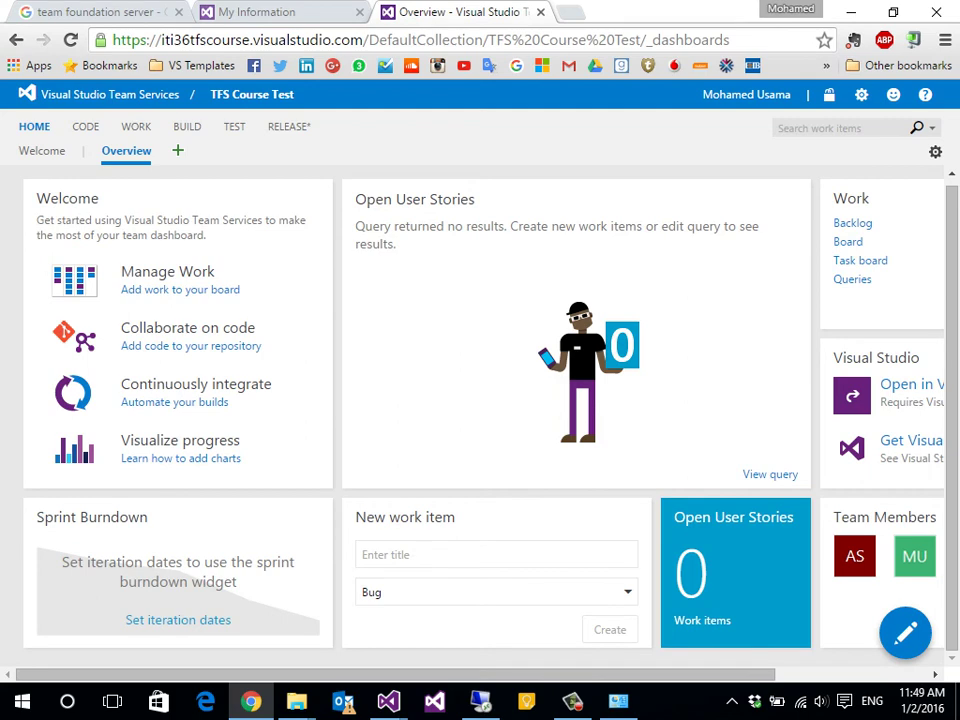
- Bring up the second ConsoleApplication1 Visual Studio window and show Solution Explorer beside Program.cs history
{"action": "mouse_move", "coordinate": [388, 701]}
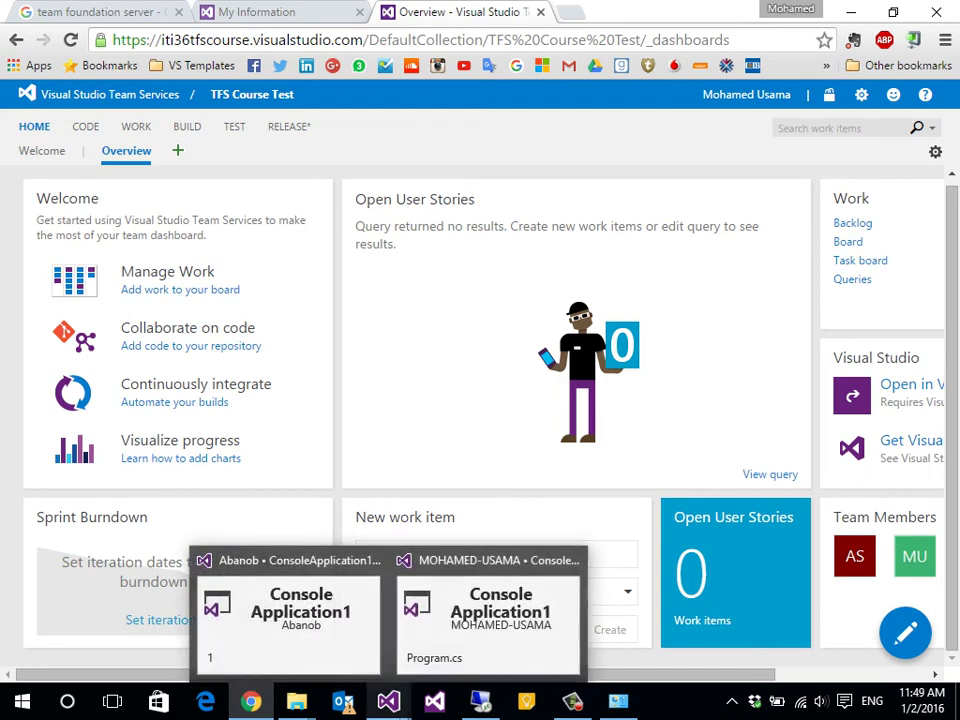
{"action": "left_click", "coordinate": [476, 640]}
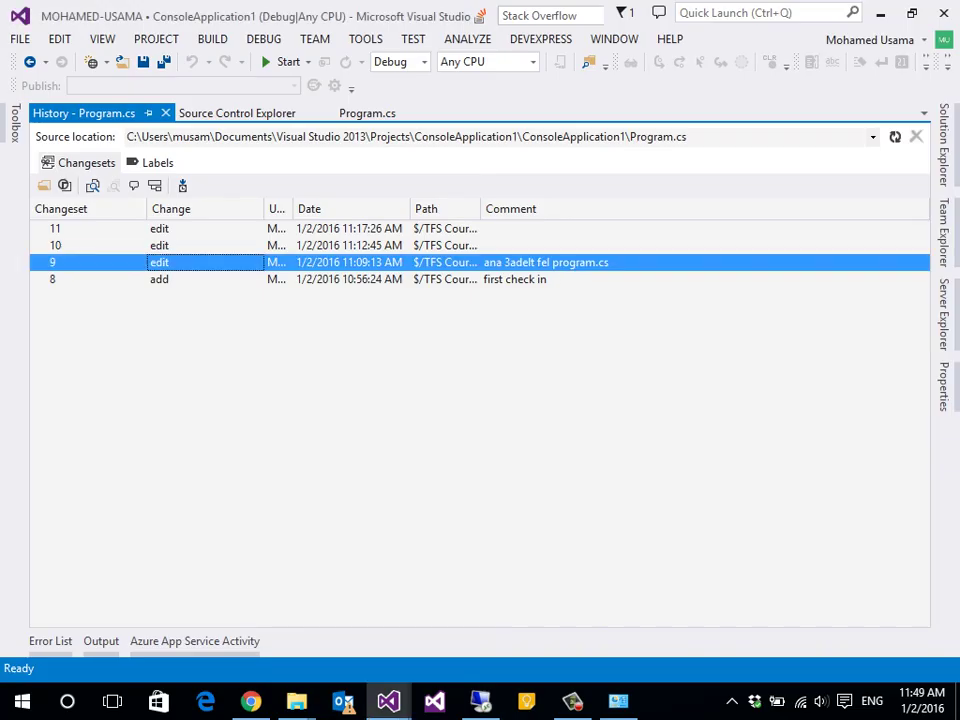
{"action": "key", "text": "ctrl+alt+l"}
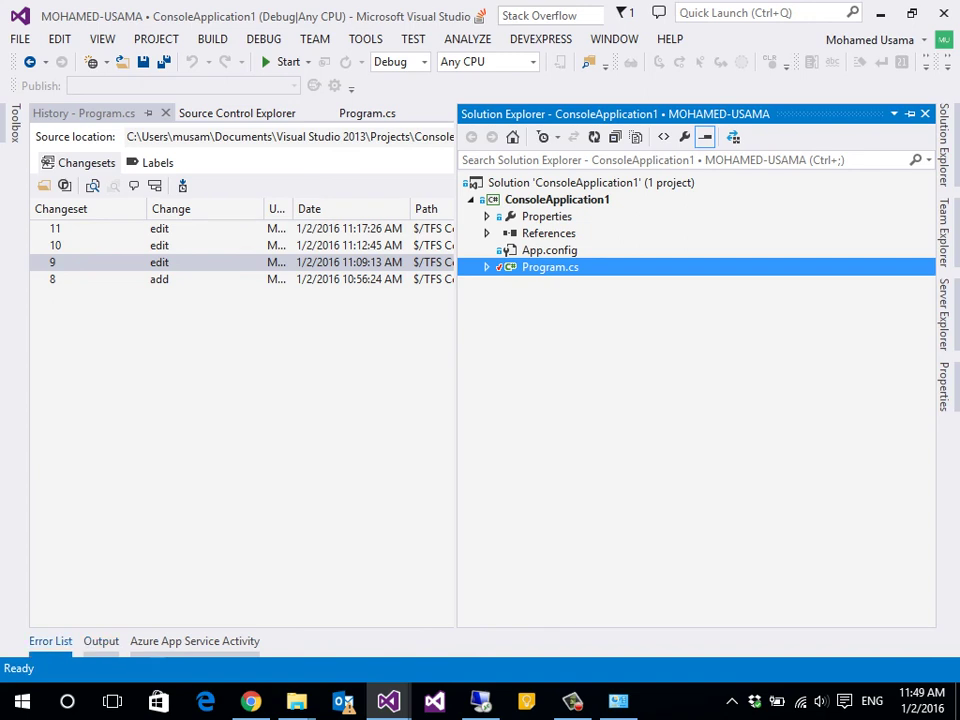
- Open the Package Manager Console from the TOOLS > NuGet Package Manager menu
{"action": "left_click", "coordinate": [365, 38]}
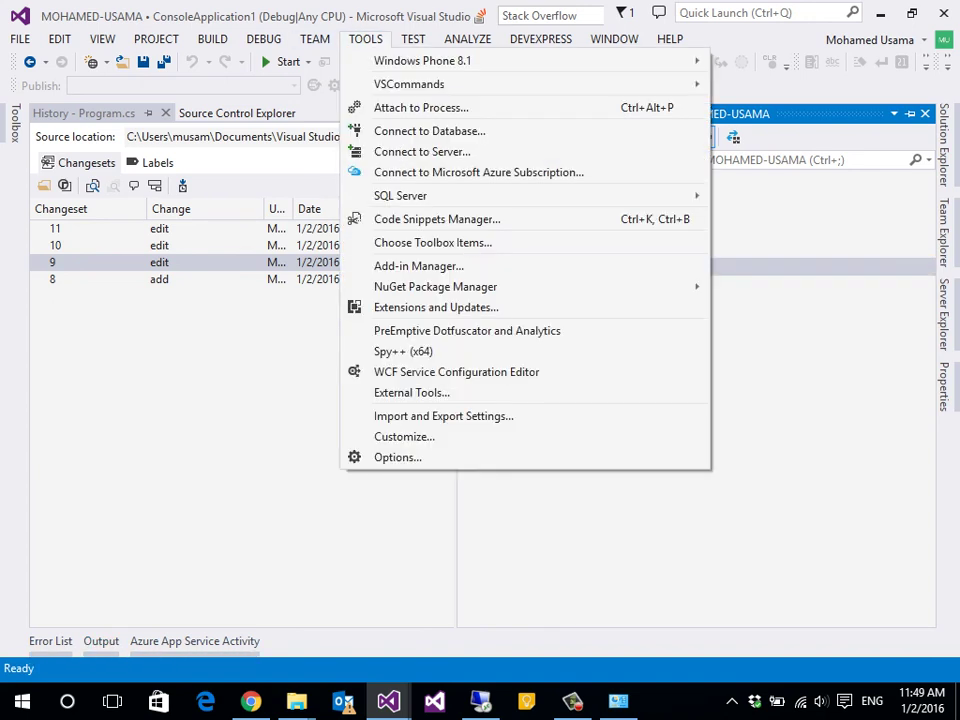
{"action": "mouse_move", "coordinate": [435, 286]}
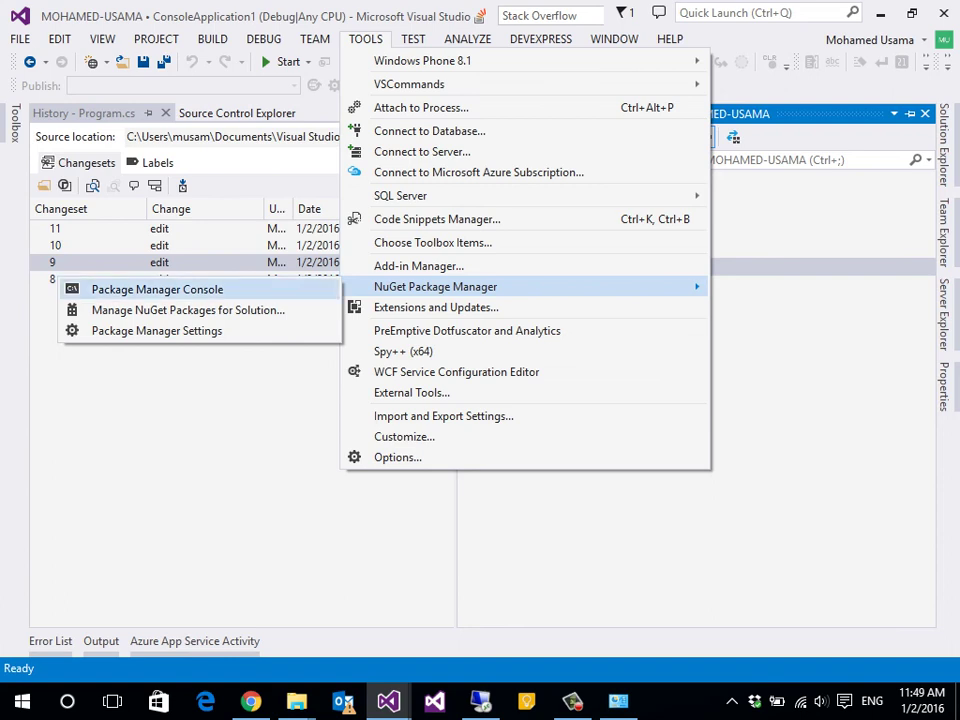
{"action": "left_click", "coordinate": [157, 289]}
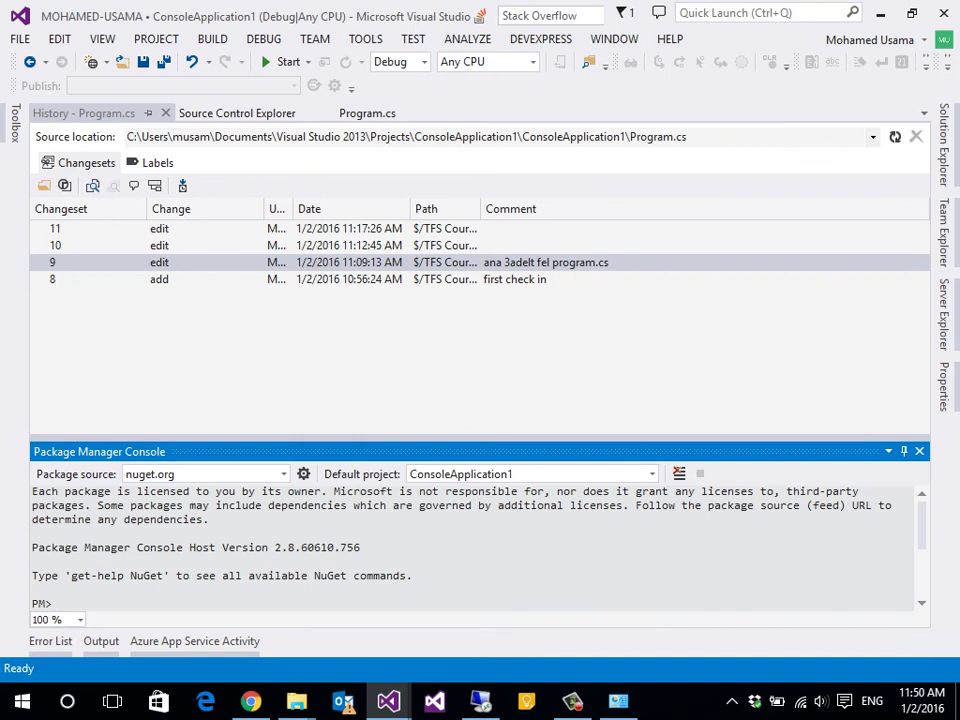
- Enter 'install-package EntityFramework' at the PM> prompt, fixing the typo
{"action": "type", "text": "install-"}
{"action": "type", "text": "pache"}
{"action": "key", "text": "BackSpace"}
{"action": "key", "text": "BackSpace"}
{"action": "type", "text": "kage Entity"}
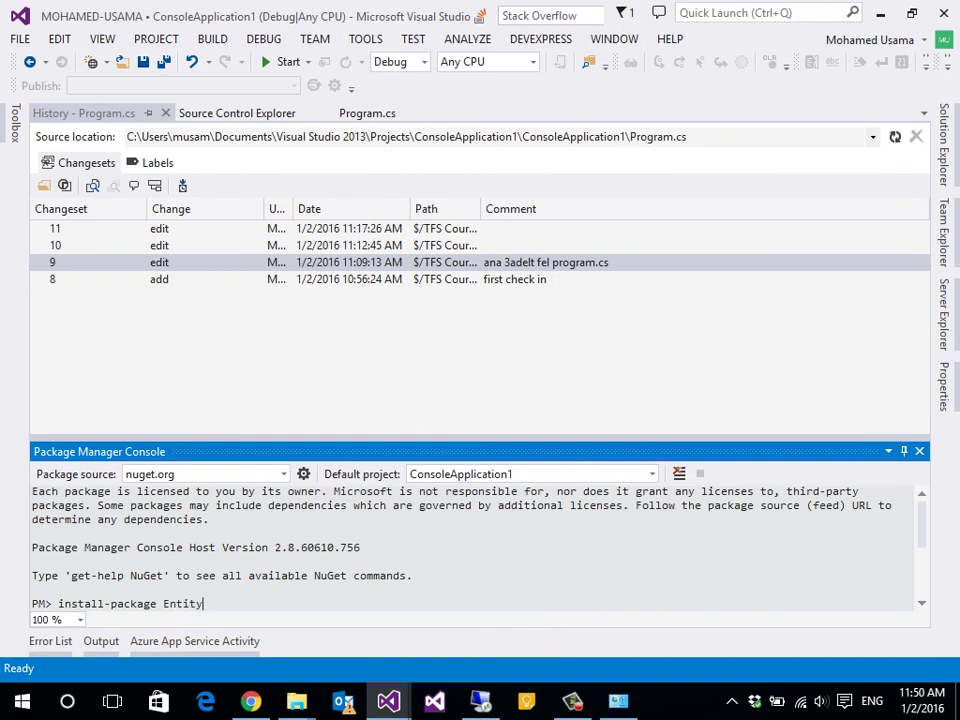
{"action": "type", "text": "Framework"}
- Keep ConsoleApplication1 as default project, review package sources, then open a new Chrome tab
{"action": "left_click", "coordinate": [651, 474]}
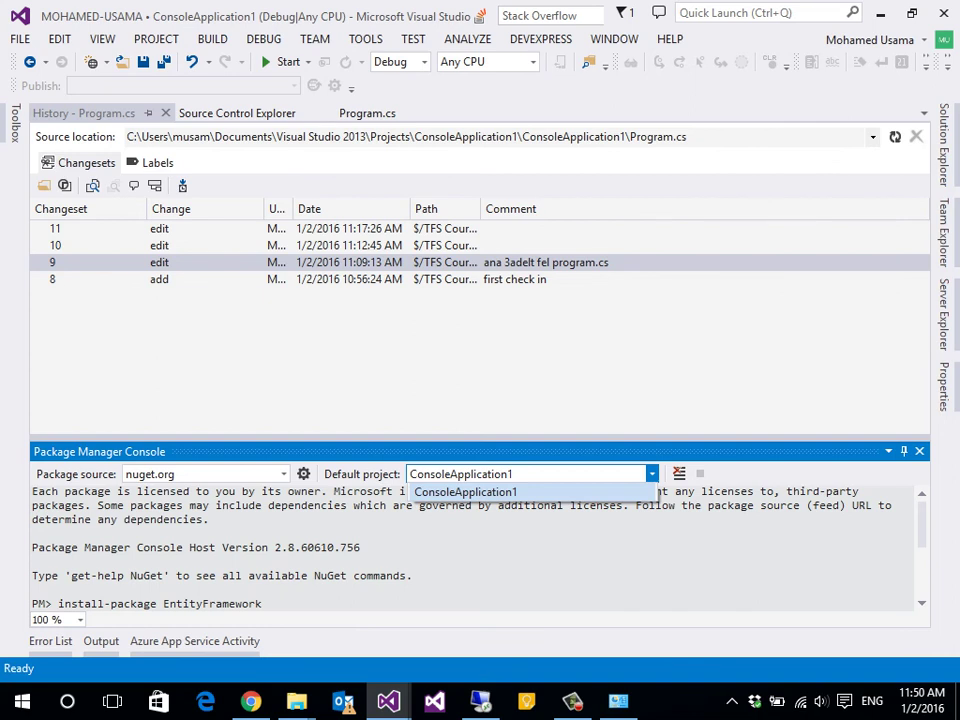
{"action": "key", "text": "Return"}
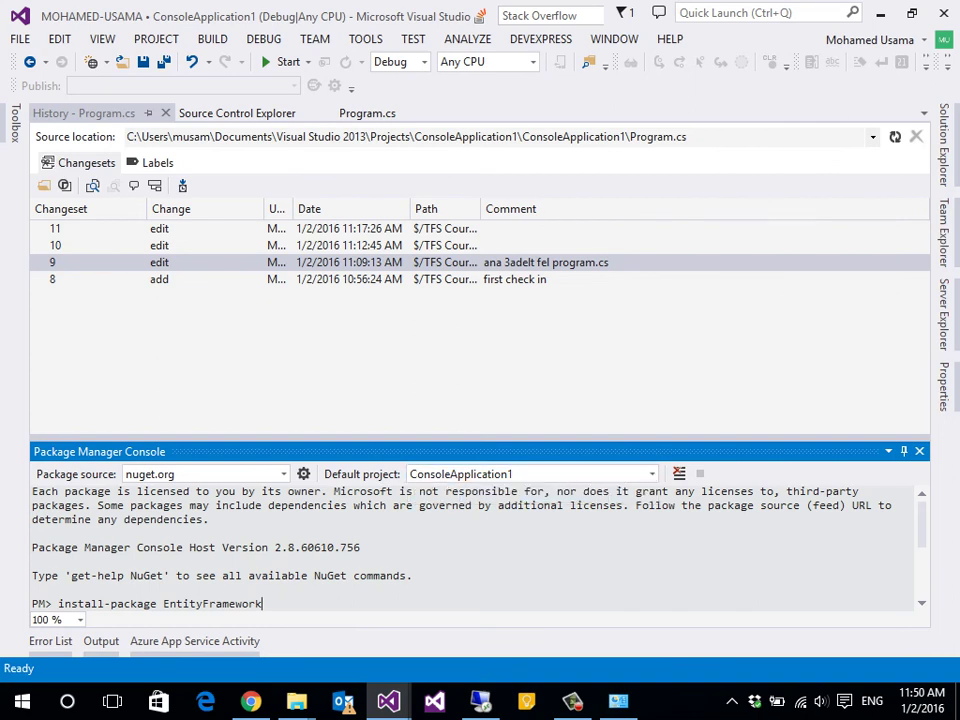
{"action": "key", "text": "shift+Tab"}
{"action": "key", "text": "shift+Tab"}
{"action": "key", "text": "alt+Down"}
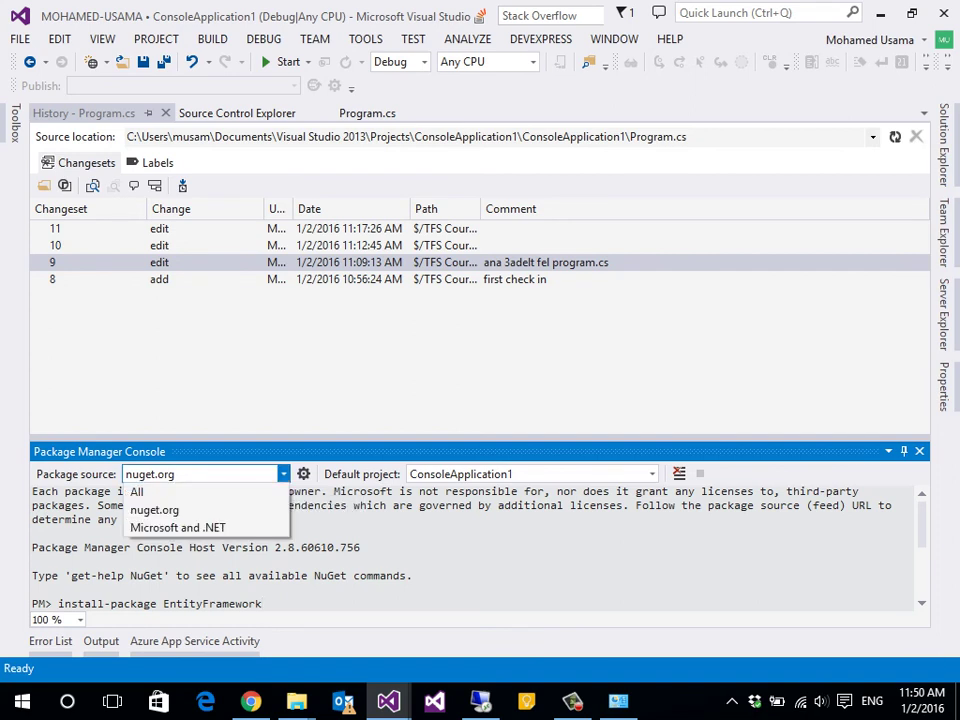
{"action": "key", "text": "Down"}
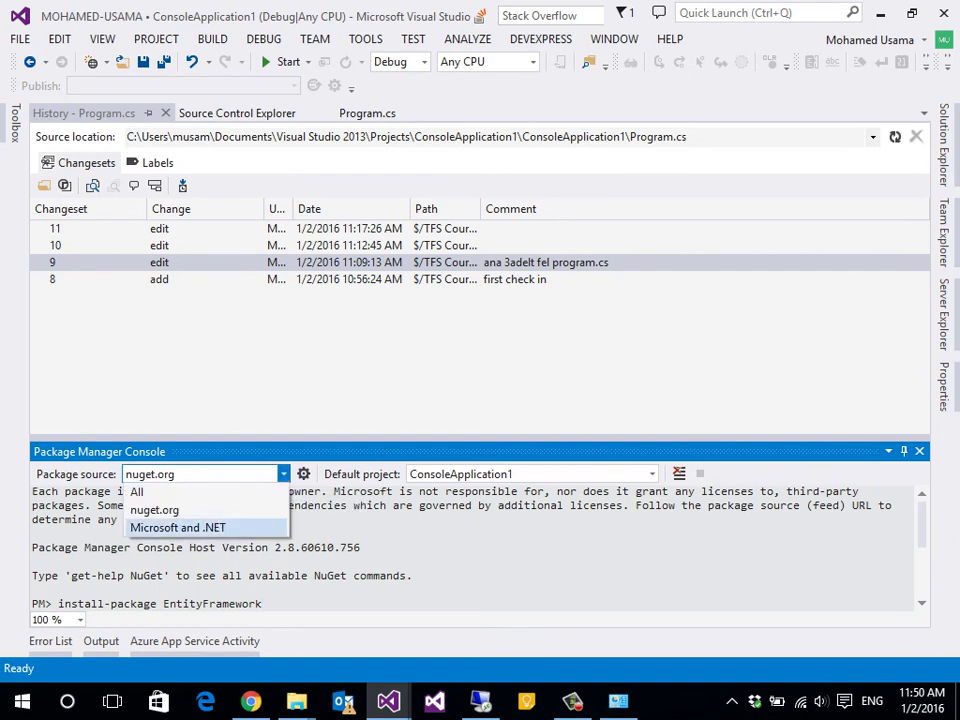
{"action": "key", "text": "alt+Tab"}
{"action": "key", "text": "ctrl+t"}
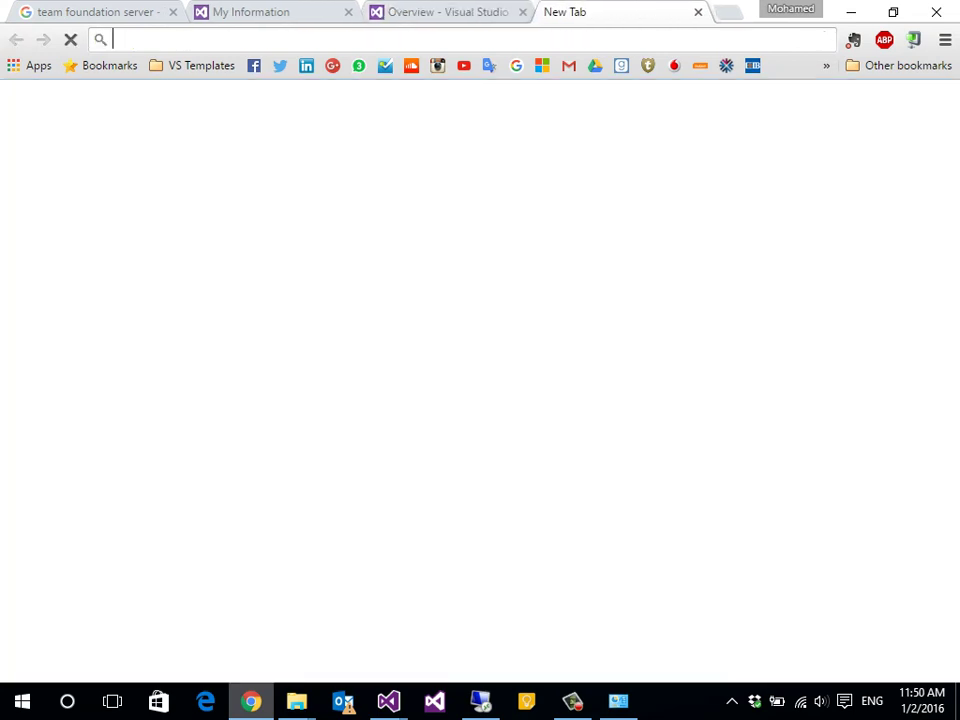
- Search Google for 'nuget entity framework' after correcting the misspelled query
{"action": "type", "text": "niget enty"}
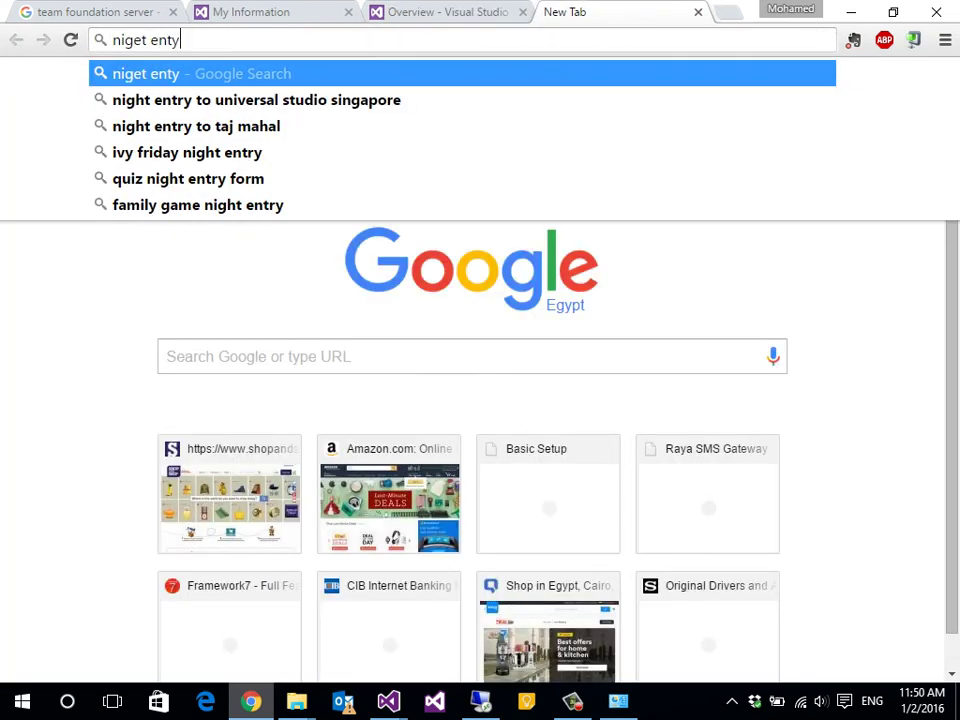
{"action": "key", "text": "ctrl+a"}
{"action": "type", "text": "nuget e"}
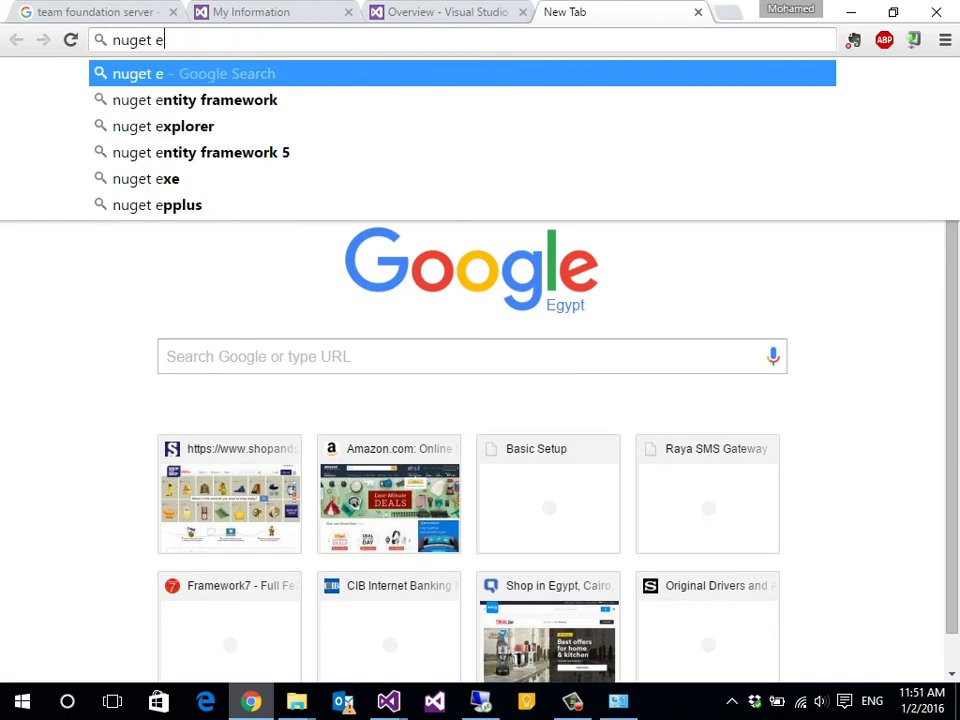
{"action": "key", "text": "Down"}
{"action": "key", "text": "Return"}
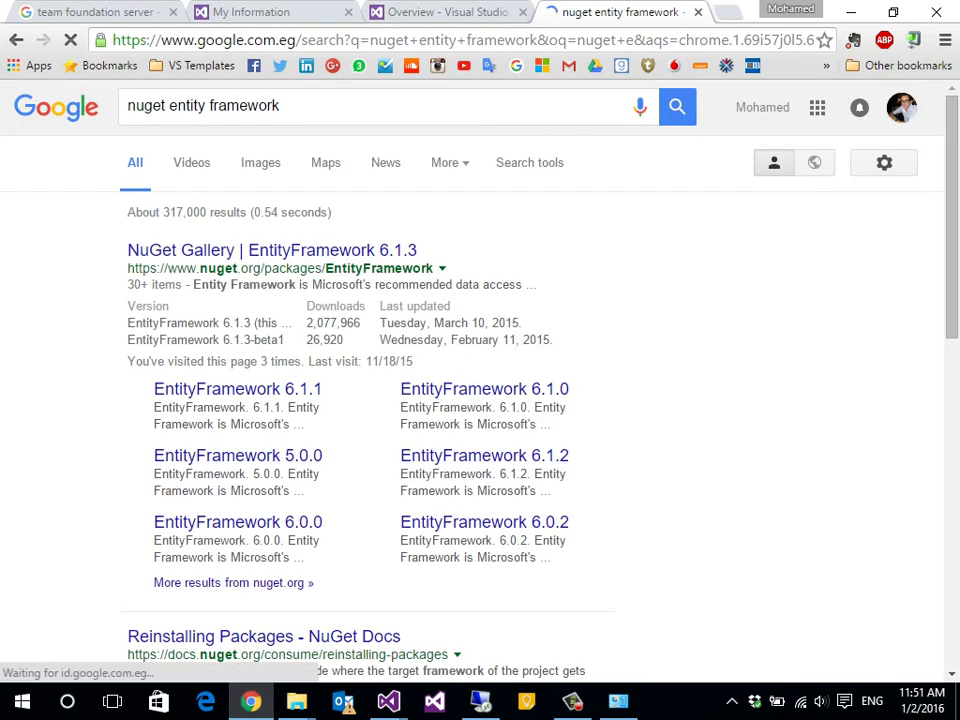
- Open the NuGet Gallery EntityFramework 6.1.3 page and copy its Install-Package EntityFramework command
{"action": "left_click", "coordinate": [272, 250]}
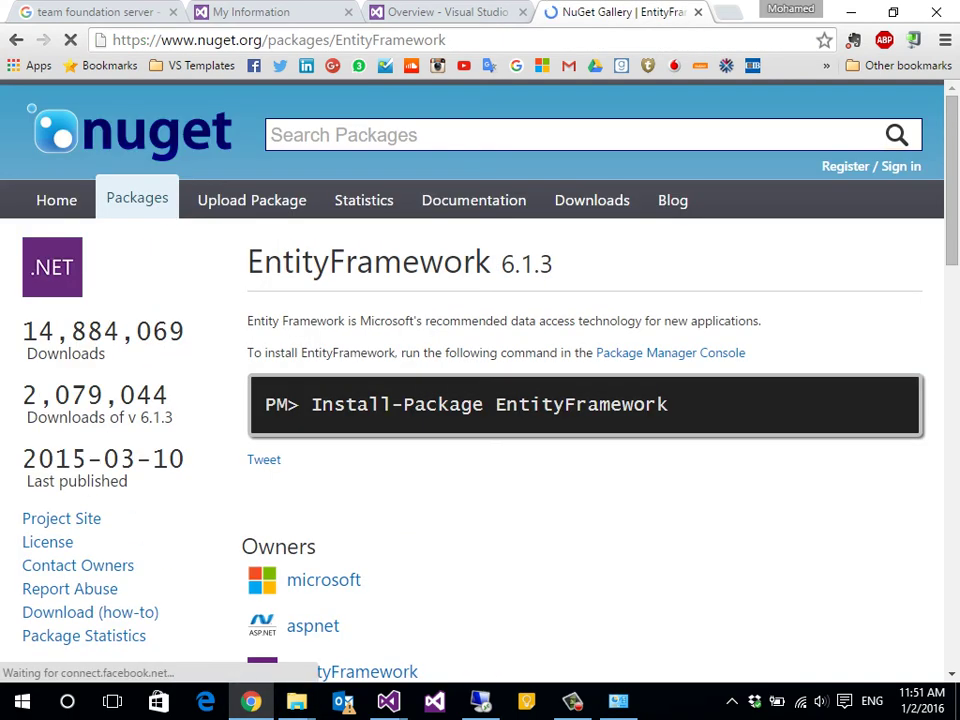
{"action": "left_click_drag", "start_coordinate": [668, 404], "coordinate": [311, 404]}
{"action": "key", "text": "ctrl+c"}
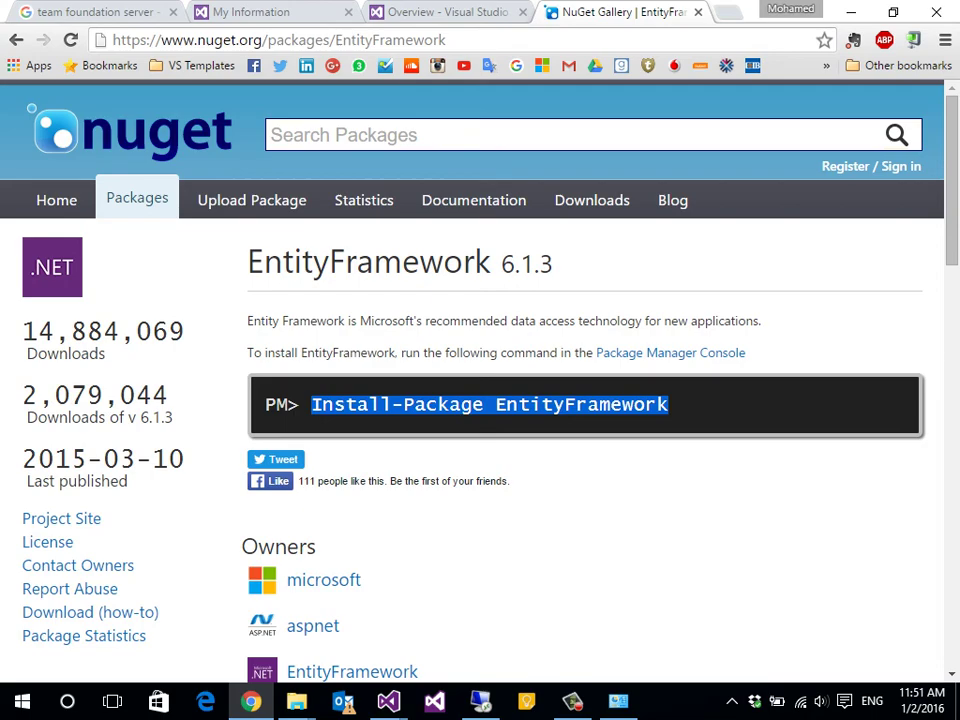
{"action": "key", "text": "alt+Tab"}
- Run 'Install-Package EntityFramework -version 6.1.1' in the console, then go back to the NuGet page
{"action": "key", "text": "ctrl+a"}
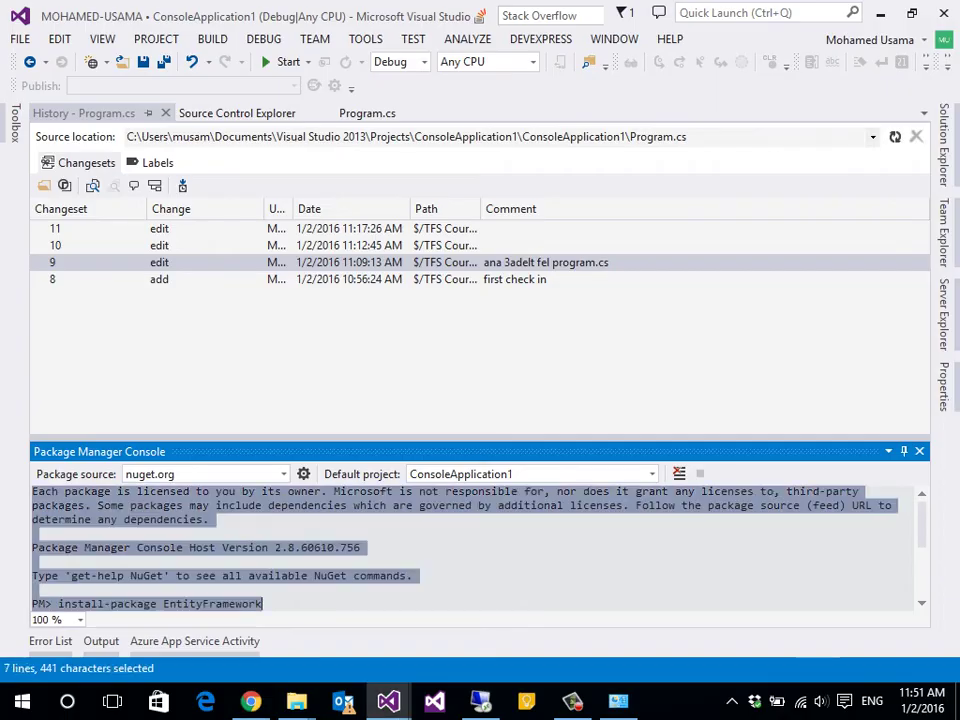
{"action": "key", "text": "Escape"}
{"action": "key", "text": "shift+Home"}
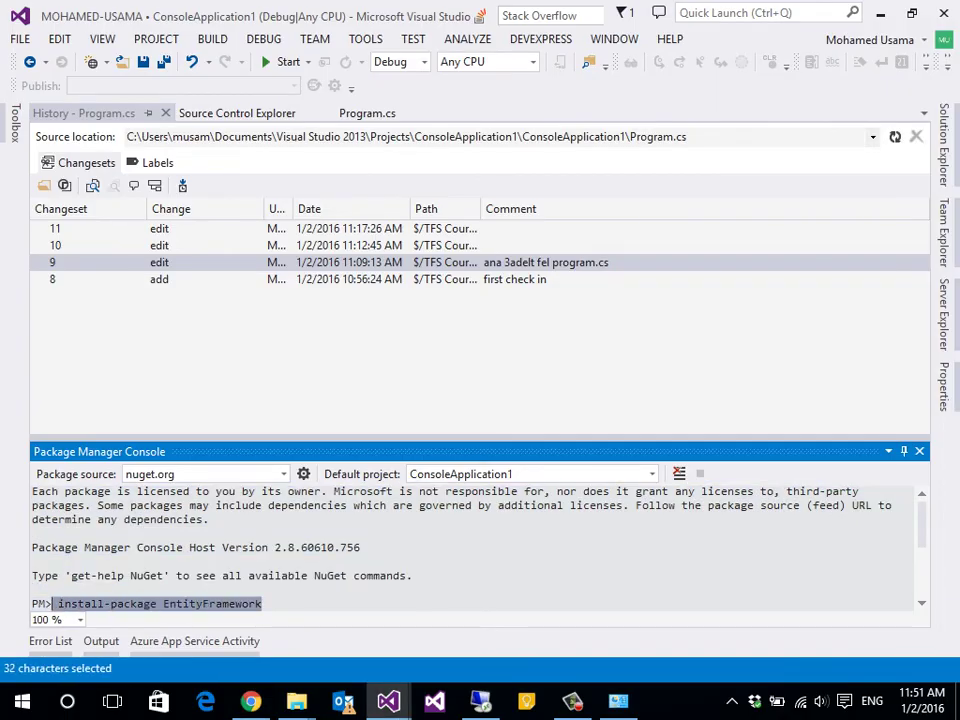
{"action": "key", "text": "ctrl+v"}
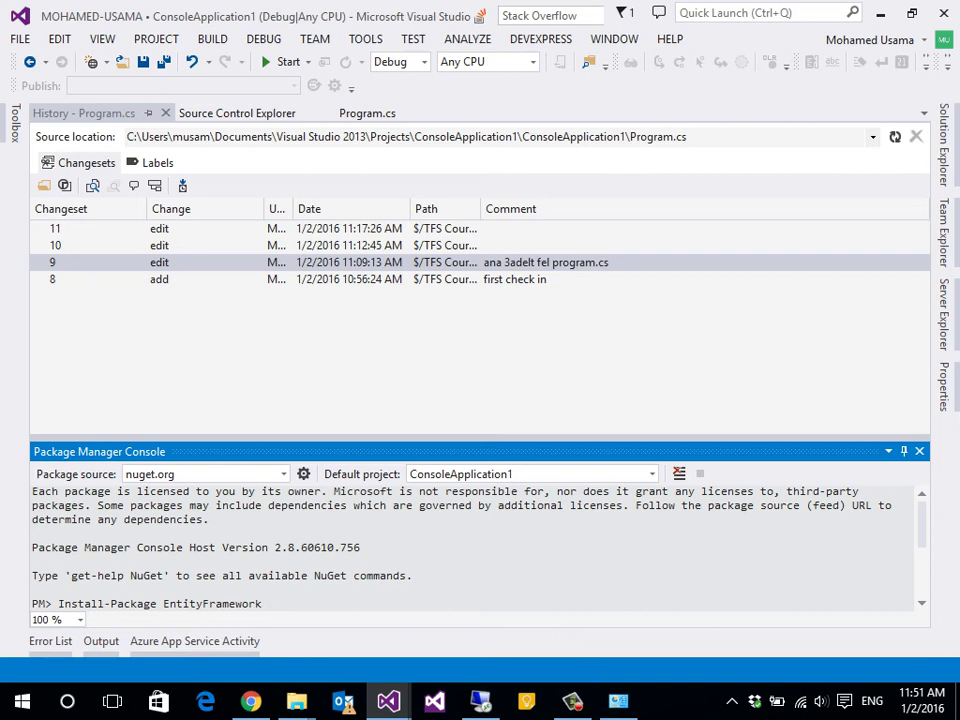
{"action": "type", "text": "-version 6.1.1"}
{"action": "key", "text": "Return"}
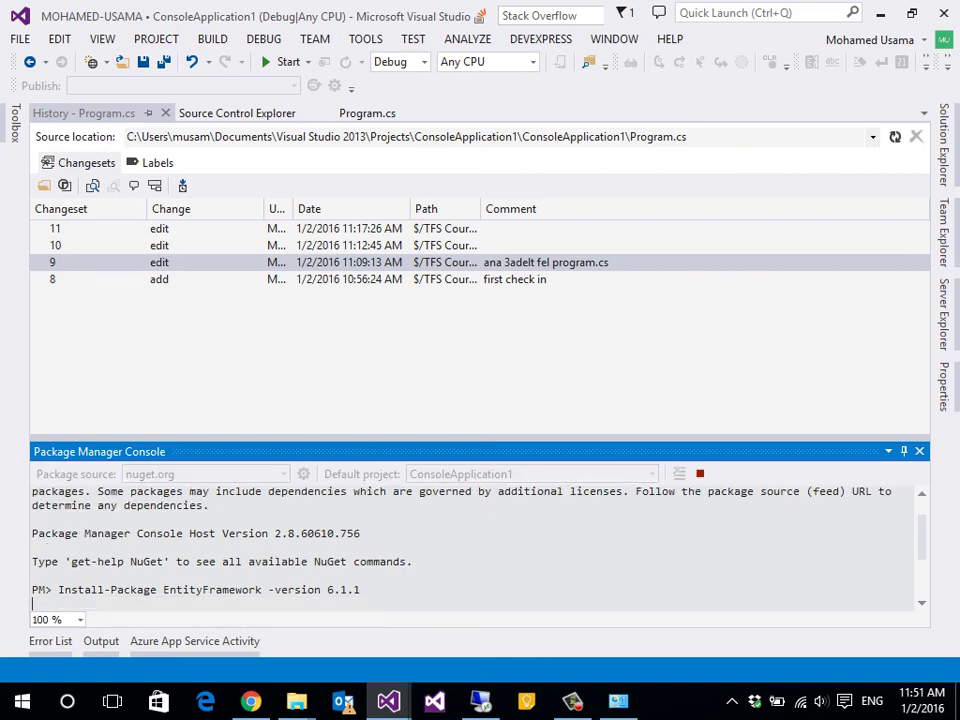
{"action": "key", "text": "alt+Tab"}
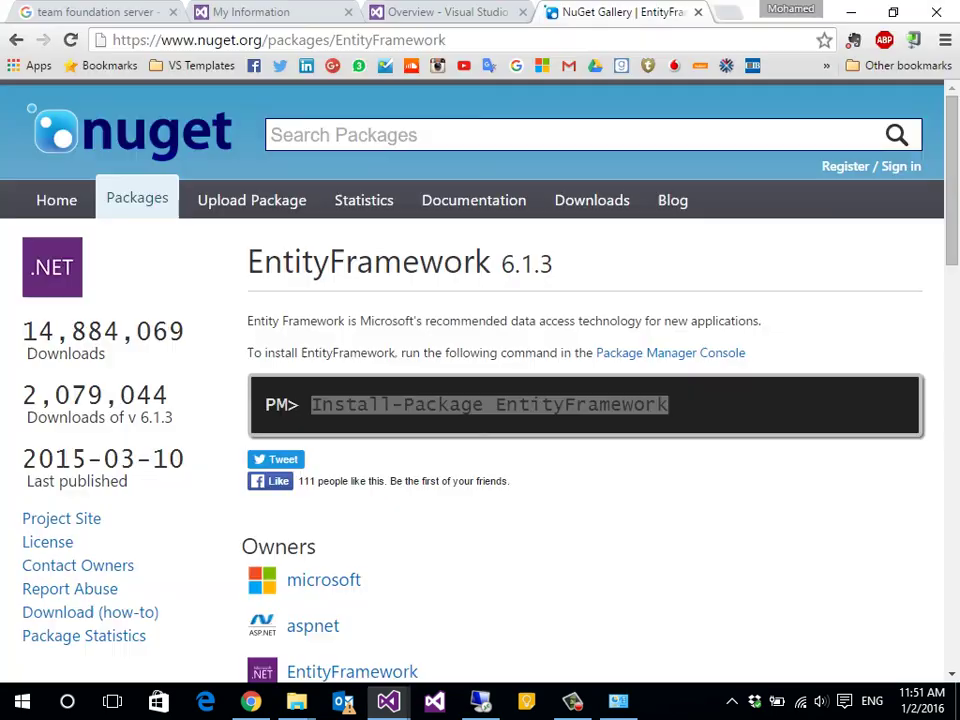
- Copy the install command from the EntityFramework 6.1.1 page and paste it at the console prompt
{"action": "scroll", "coordinate": [480, 380], "scroll_direction": "down", "scroll_amount": 5}
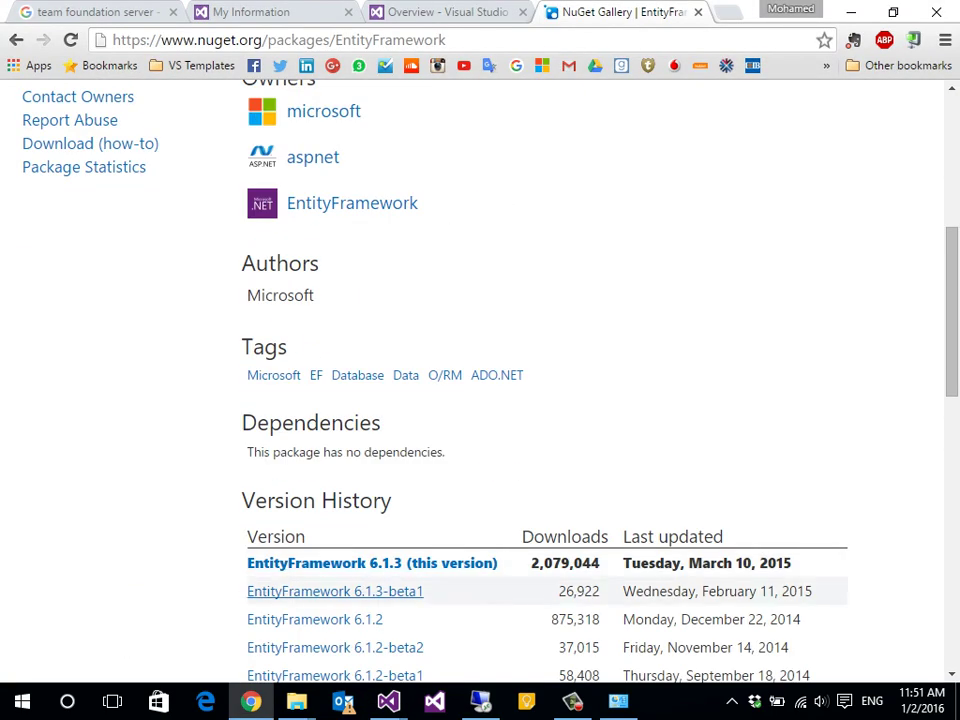
{"action": "scroll", "coordinate": [314, 612], "scroll_direction": "down", "scroll_amount": 1}
{"action": "left_click", "coordinate": [314, 610]}
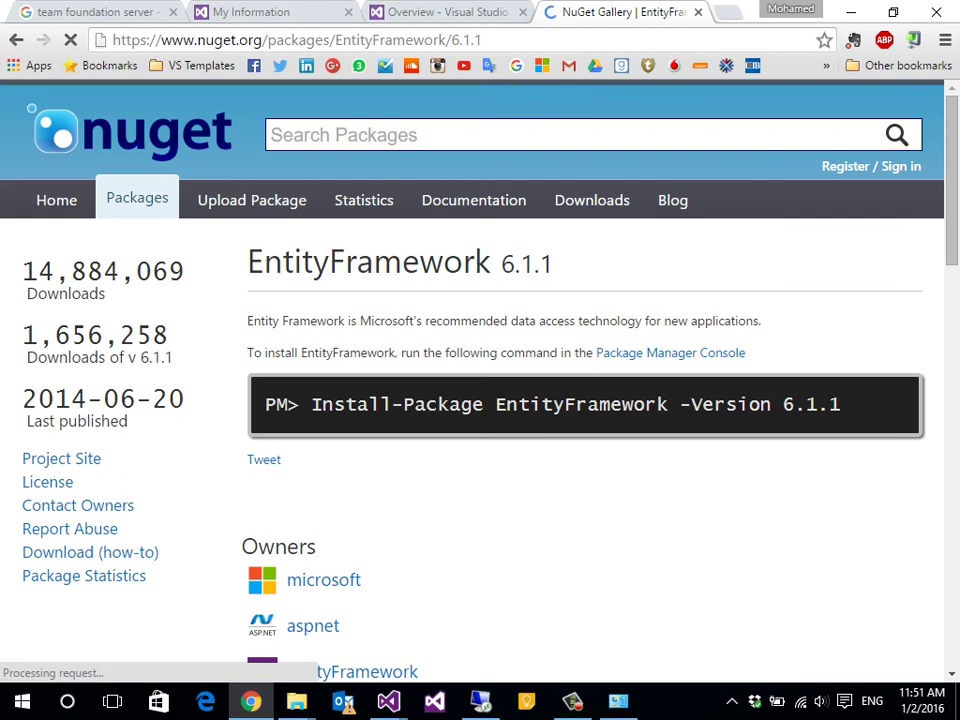
{"action": "left_click_drag", "start_coordinate": [845, 404], "coordinate": [310, 404]}
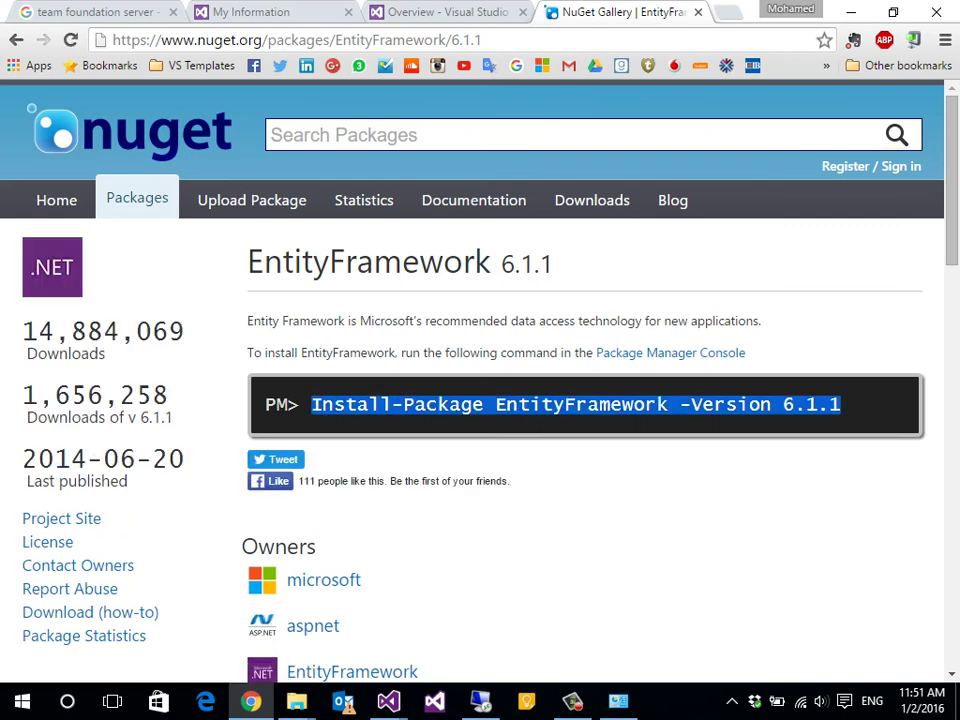
{"action": "key", "text": "ctrl+c"}
{"action": "key", "text": "alt+Tab"}
{"action": "key", "text": "ctrl+v"}
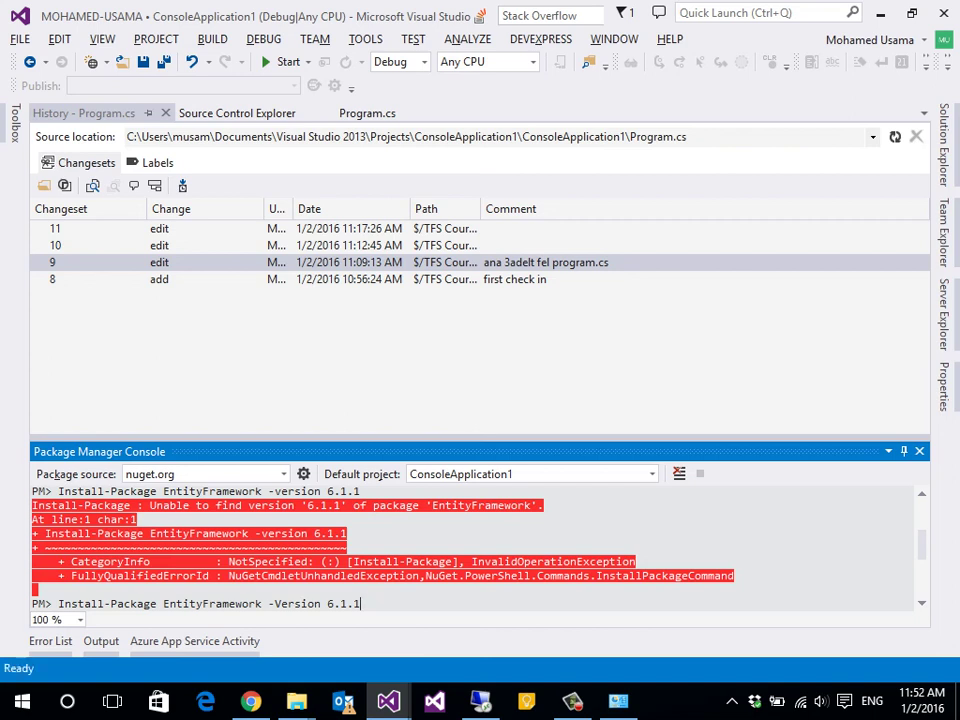
- Run the 6.1.1 install, then paste the EntityFramework 6.1.2 install command into the console
{"action": "key", "text": "Return"}
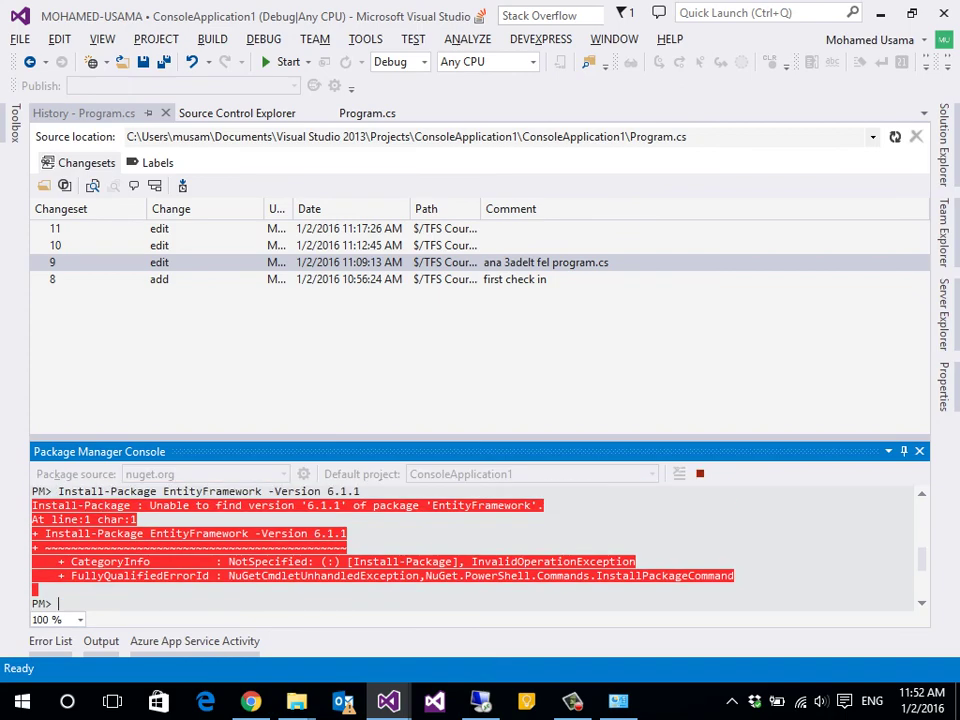
{"action": "key", "text": "alt+Tab"}
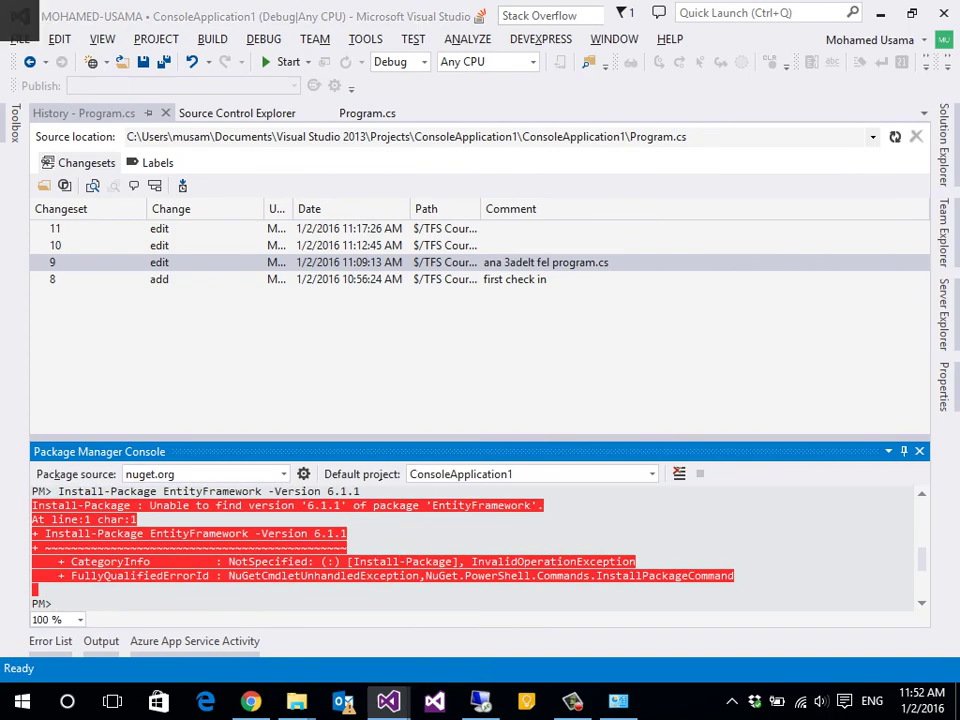
{"action": "scroll", "coordinate": [352, 390], "scroll_direction": "down", "scroll_amount": 3}
{"action": "scroll", "coordinate": [352, 390], "scroll_direction": "down", "scroll_amount": 4}
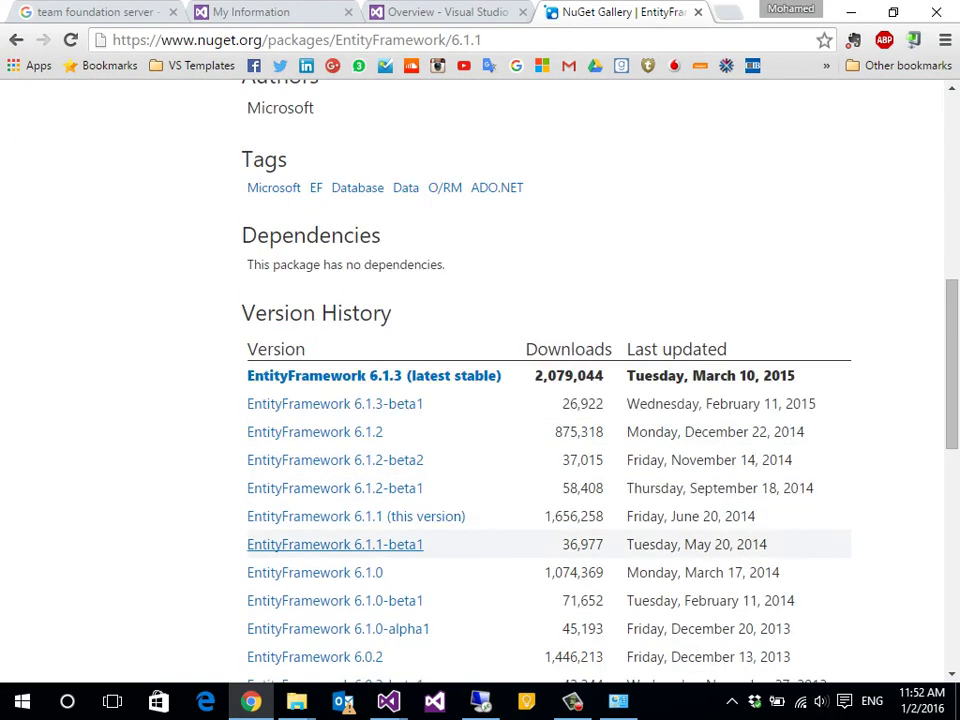
{"action": "left_click", "coordinate": [315, 431]}
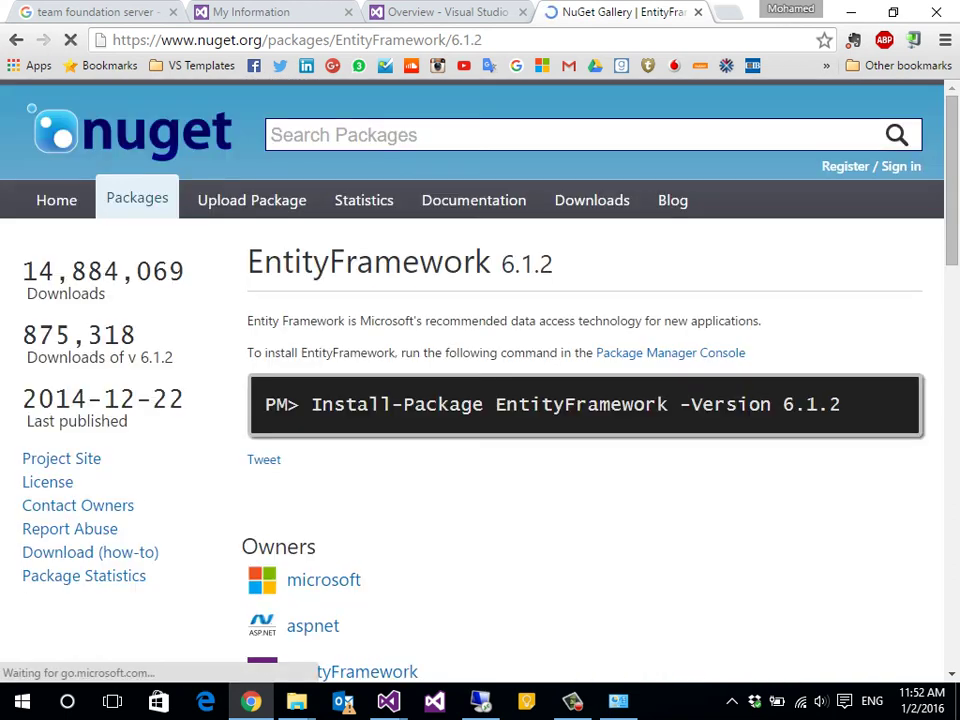
{"action": "left_click_drag", "start_coordinate": [841, 404], "coordinate": [311, 404]}
{"action": "key", "text": "ctrl+c"}
{"action": "key", "text": "alt+Tab"}
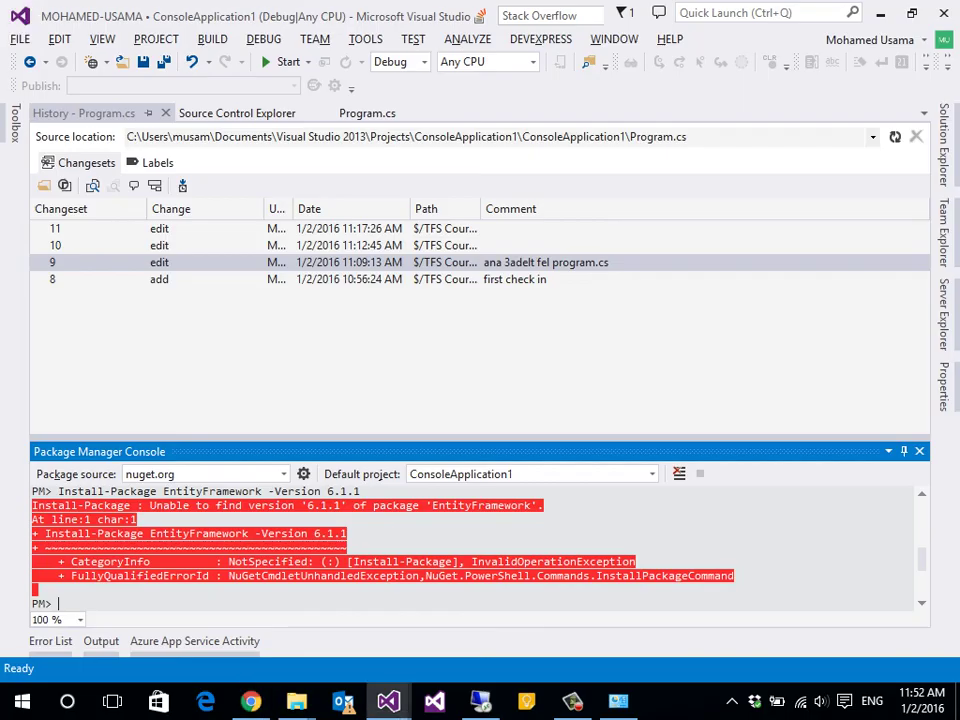
{"action": "key", "text": "ctrl+v"}
- Run the 6.1.2 install, retry without '-Version 6.1.2', and return to the 6.1.2 page
{"action": "key", "text": "Return"}
{"action": "key", "text": "shift+Left"}
{"action": "key", "text": "shift+Left"}
{"action": "key", "text": "shift+Left"}
{"action": "key", "text": "shift+Left"}
{"action": "key", "text": "shift+Left"}
{"action": "key", "text": "shift+Left"}
{"action": "key", "text": "shift+Left"}
{"action": "key", "text": "shift+Left"}
{"action": "key", "text": "shift+Left"}
{"action": "key", "text": "shift+Left"}
{"action": "key", "text": "shift+Left"}
{"action": "key", "text": "shift+Left"}
{"action": "key", "text": "shift+Left"}
{"action": "key", "text": "shift+Left"}
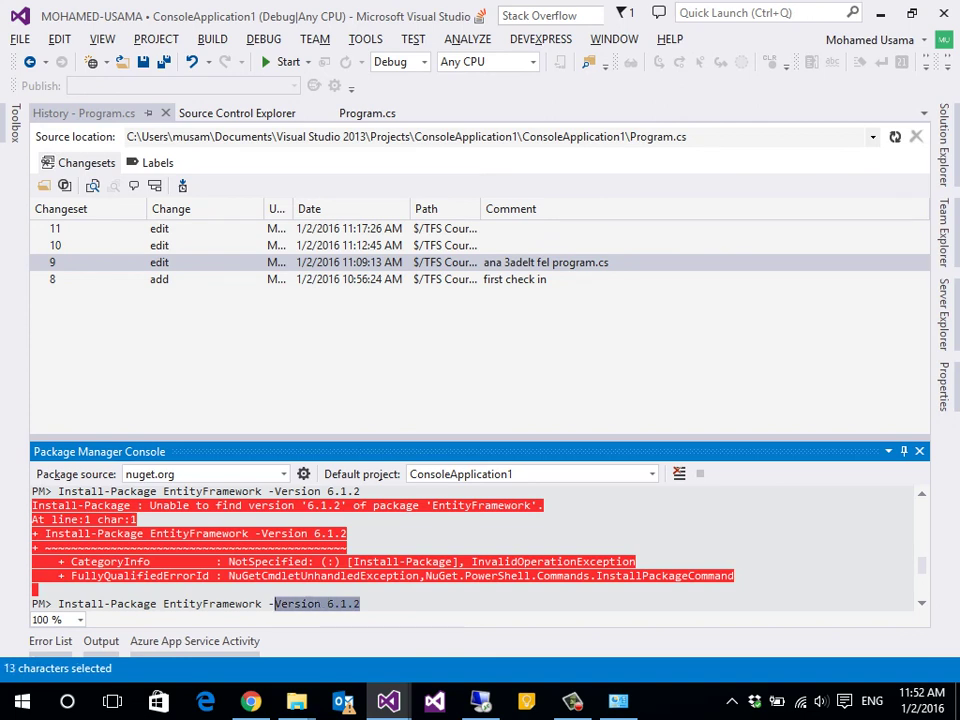
{"action": "key", "text": "BackSpace"}
{"action": "key", "text": "Return"}
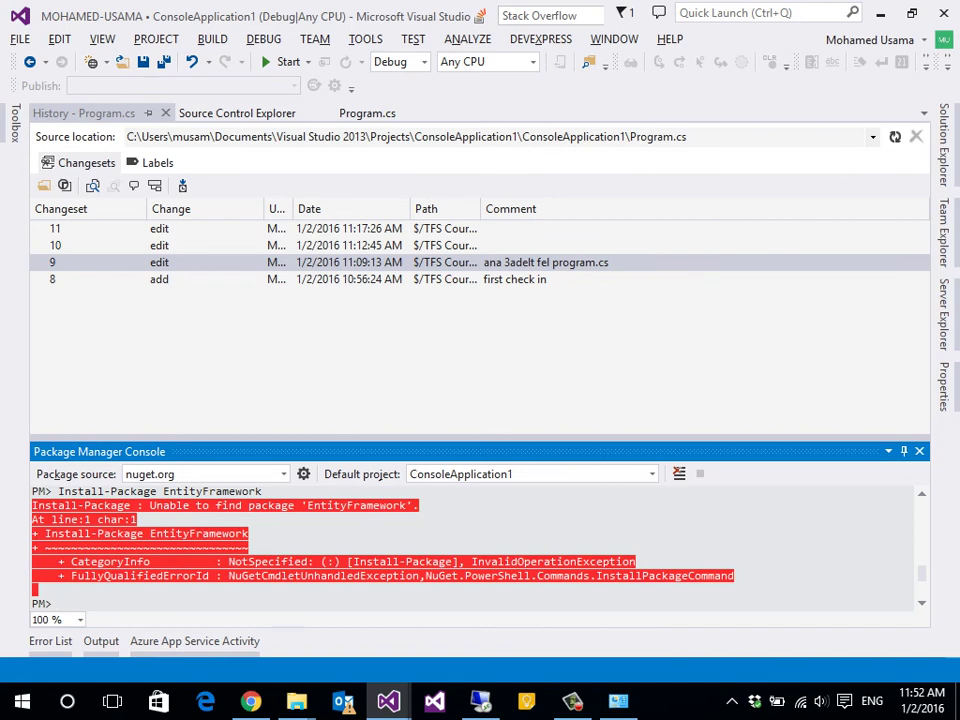
{"action": "key", "text": "alt+Tab"}
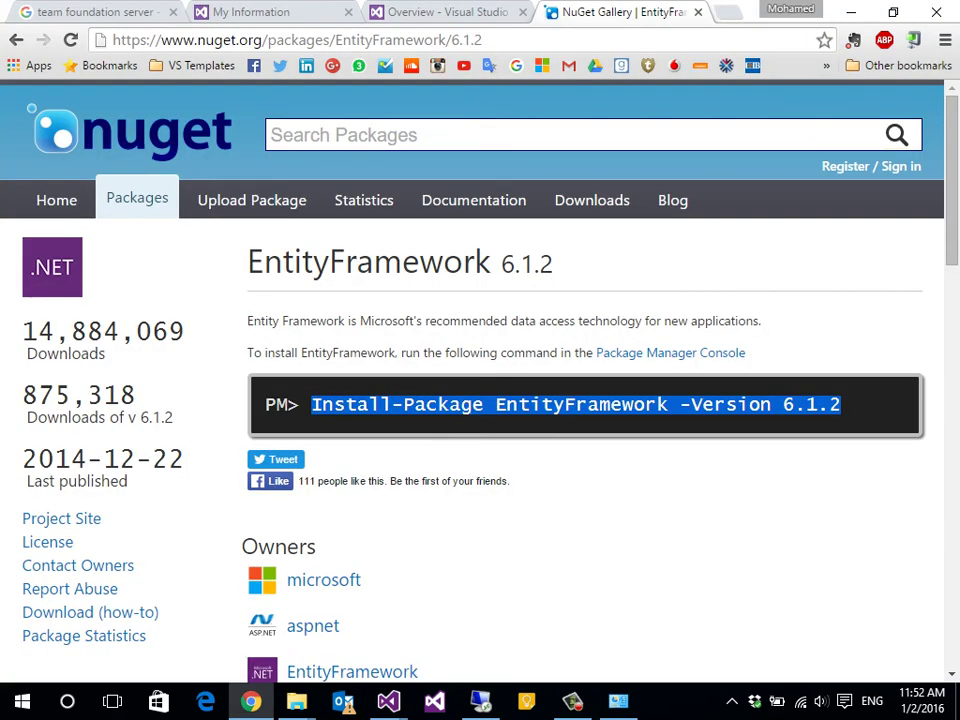
- Connect the PC's Wi-Fi to ITI_GUEST using the network security key, leaving the NuGet page showing
{"action": "key", "text": "F5"}
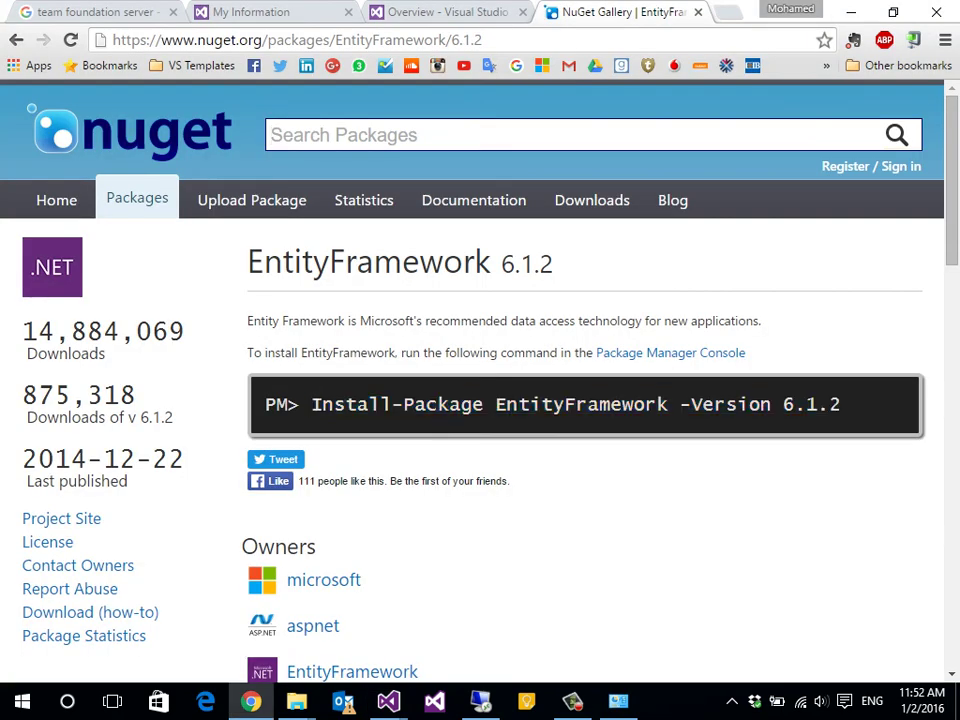
{"action": "left_click", "coordinate": [800, 702]}
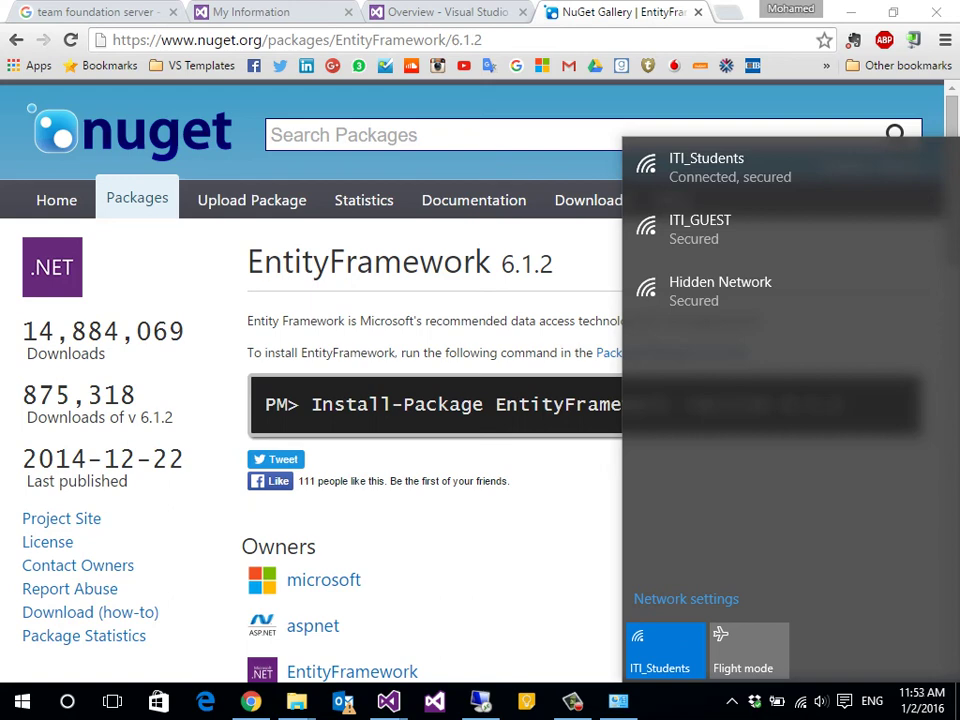
{"action": "left_click", "coordinate": [700, 228]}
{"action": "left_click", "coordinate": [879, 297]}
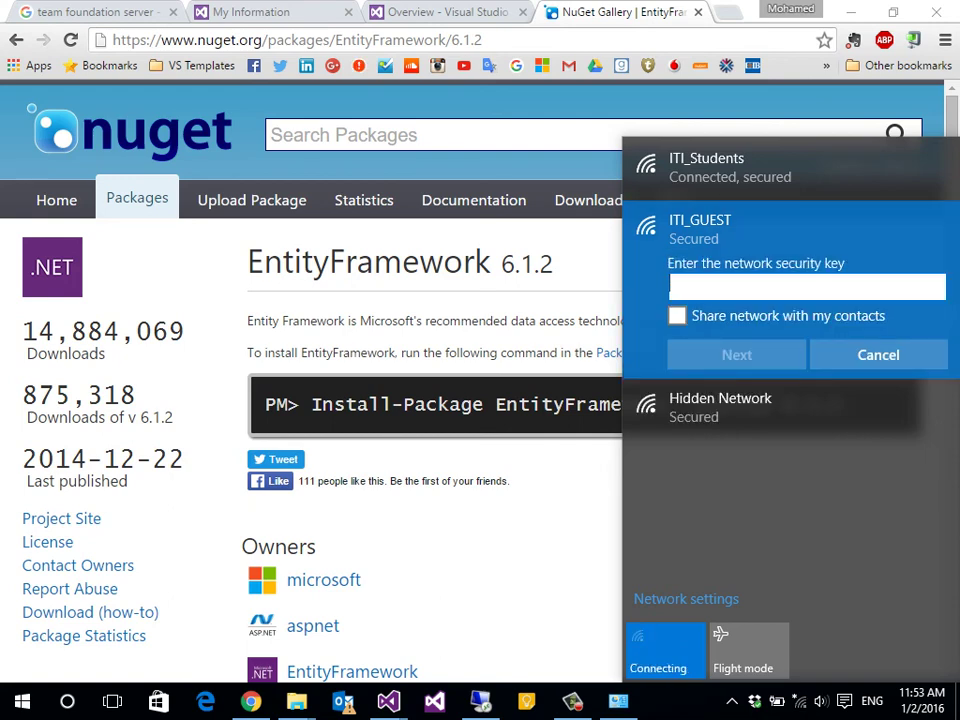
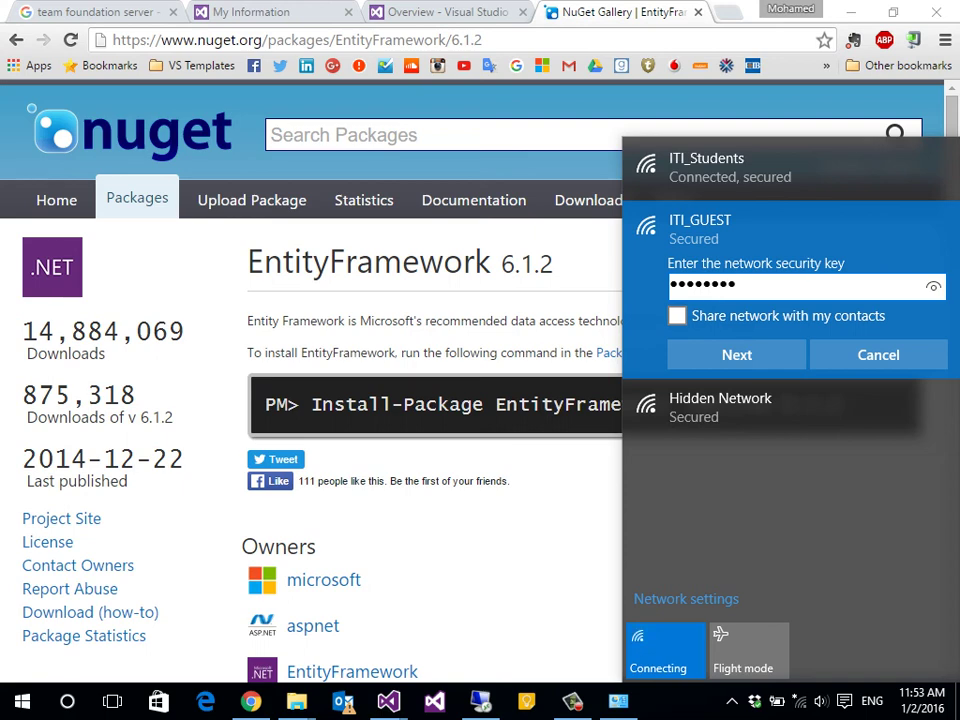
{"action": "left_click", "coordinate": [933, 286]}
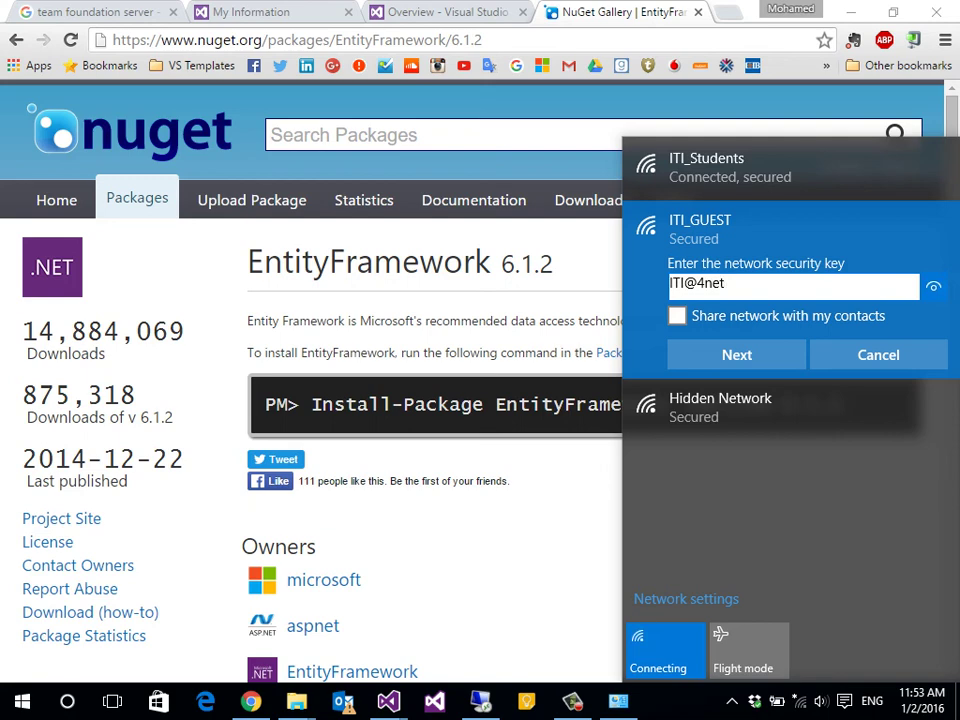
{"action": "left_click_drag", "start_coordinate": [933, 286], "coordinate": [933, 286]}
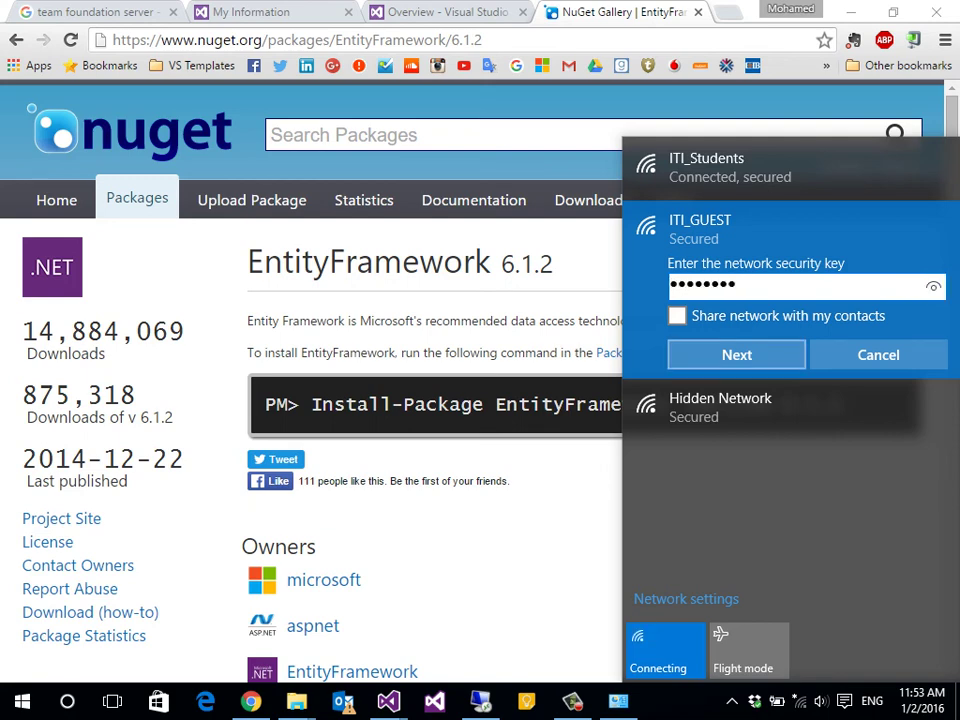
{"action": "key", "text": "Return"}
{"action": "key", "text": "Return"}
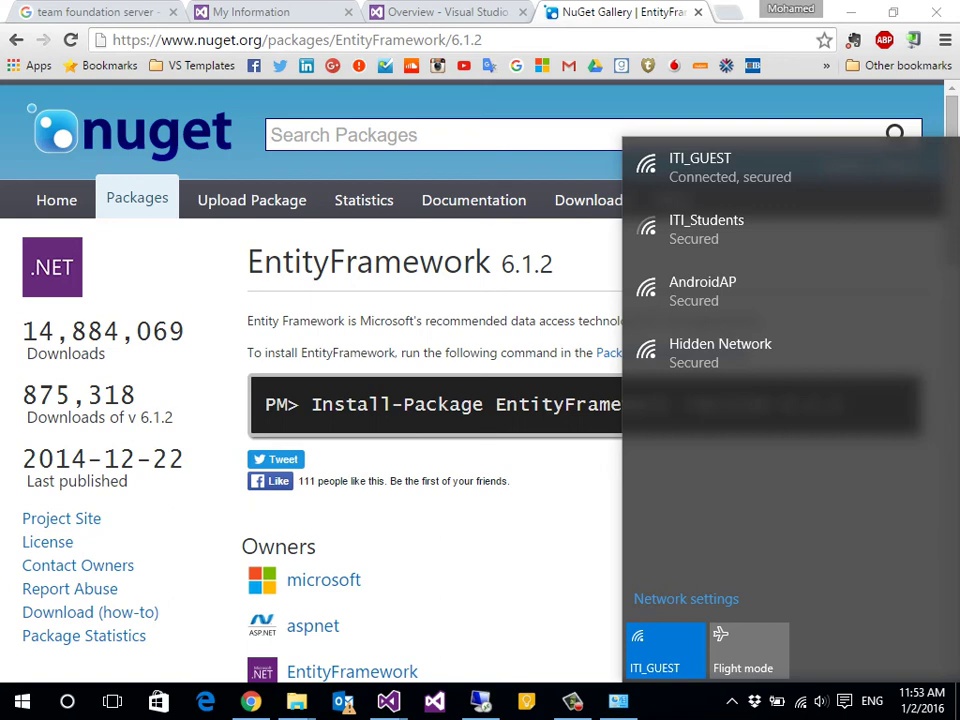
{"action": "key", "text": "Escape"}
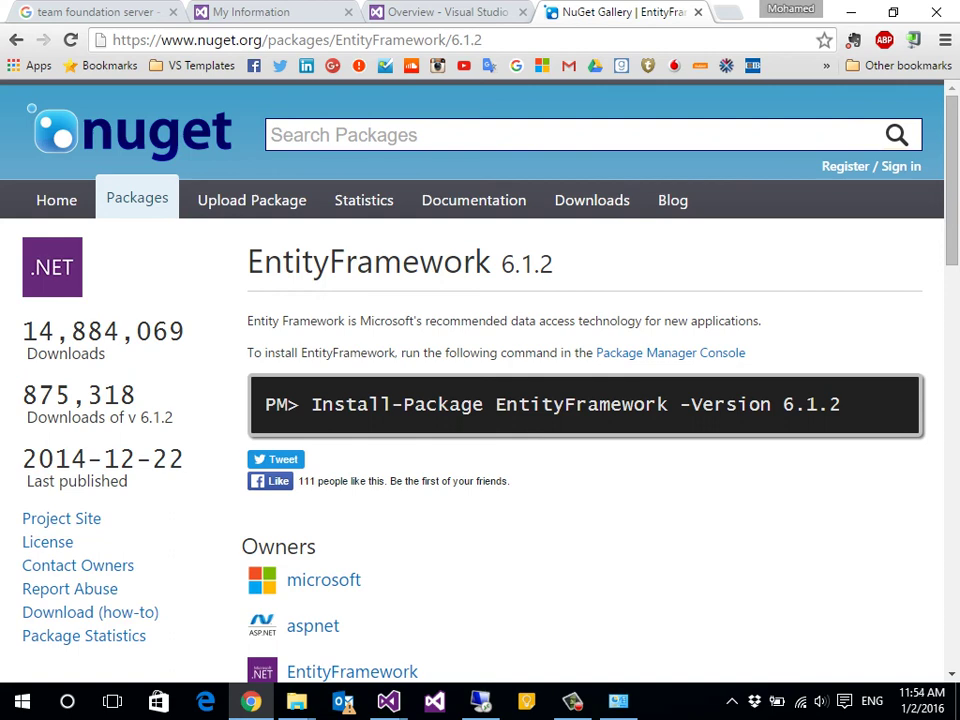
- Recall Install-Package EntityFramework at Visual Studio's Package Manager Console prompt
{"action": "key", "text": "alt+Tab"}
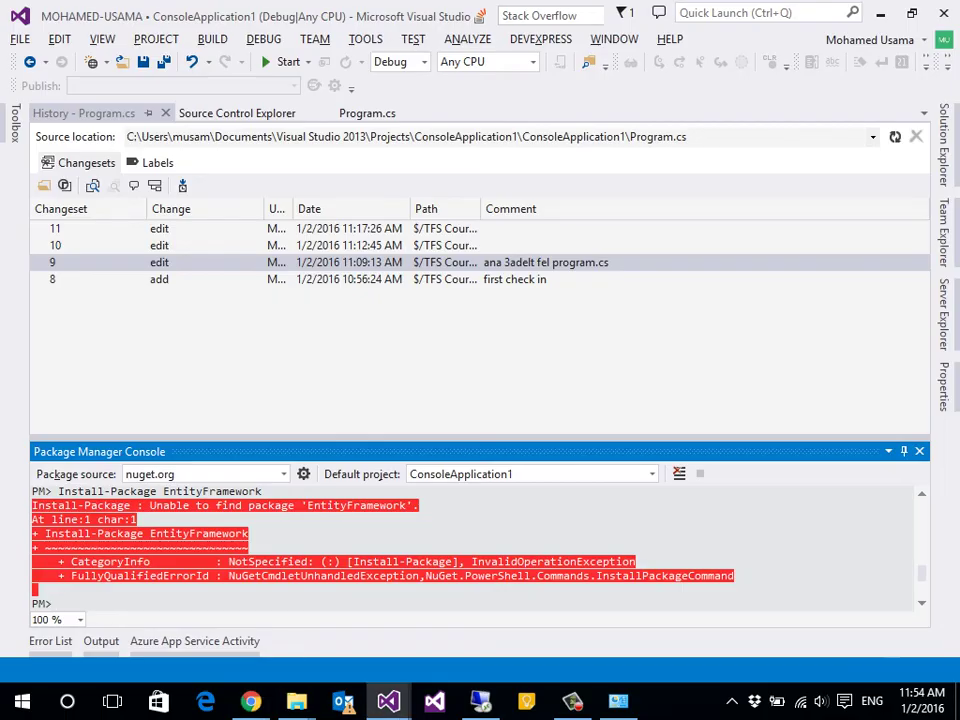
{"action": "left_click", "coordinate": [800, 701]}
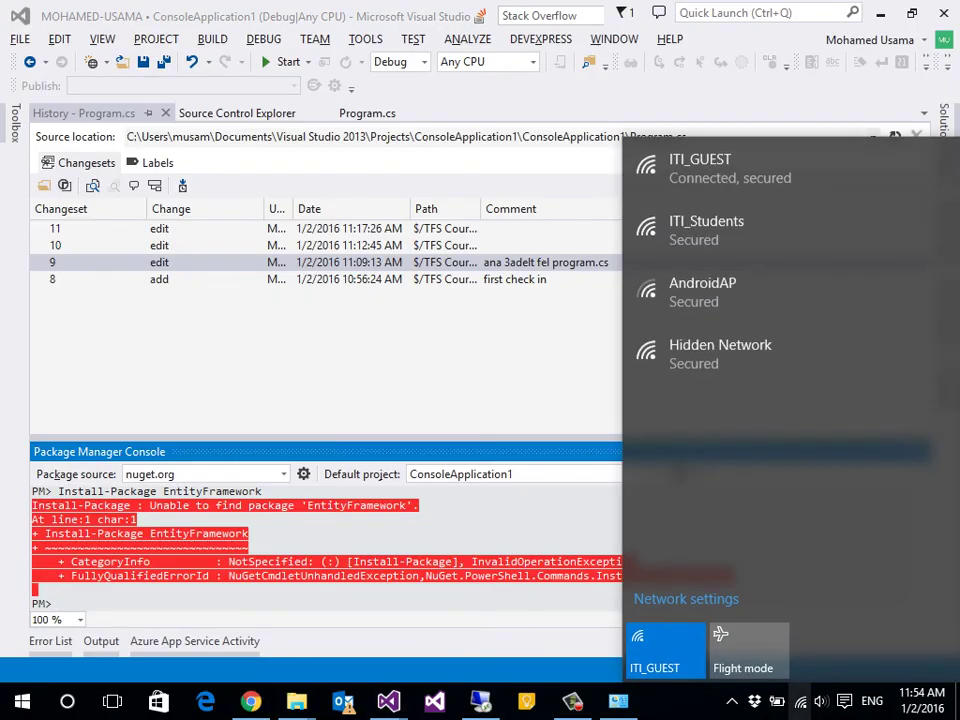
{"action": "key", "text": "Escape"}
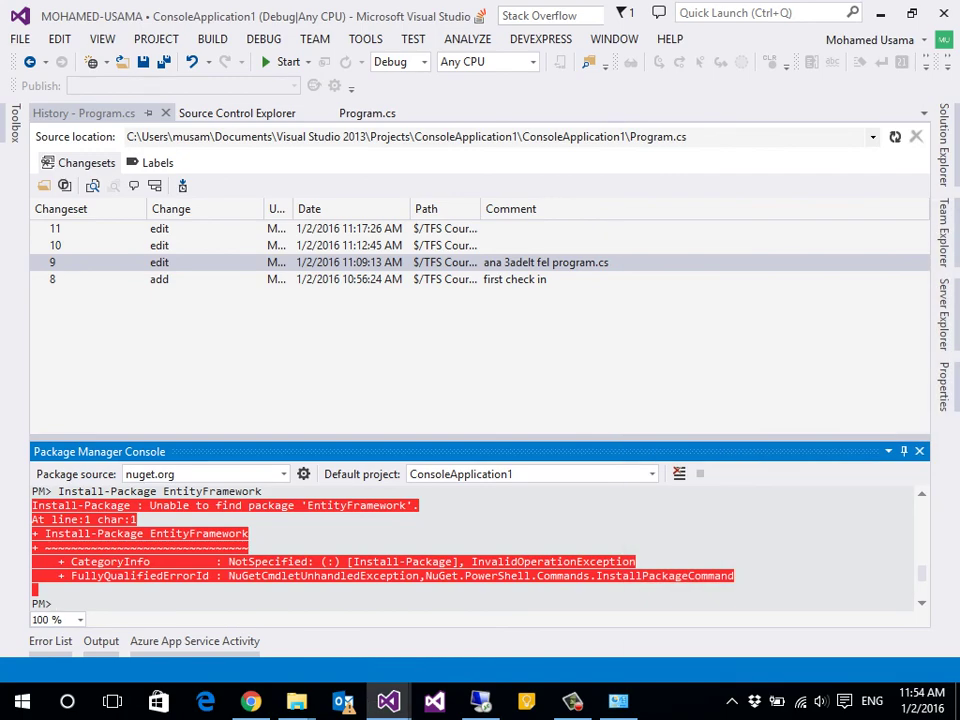
{"action": "key", "text": "Up"}
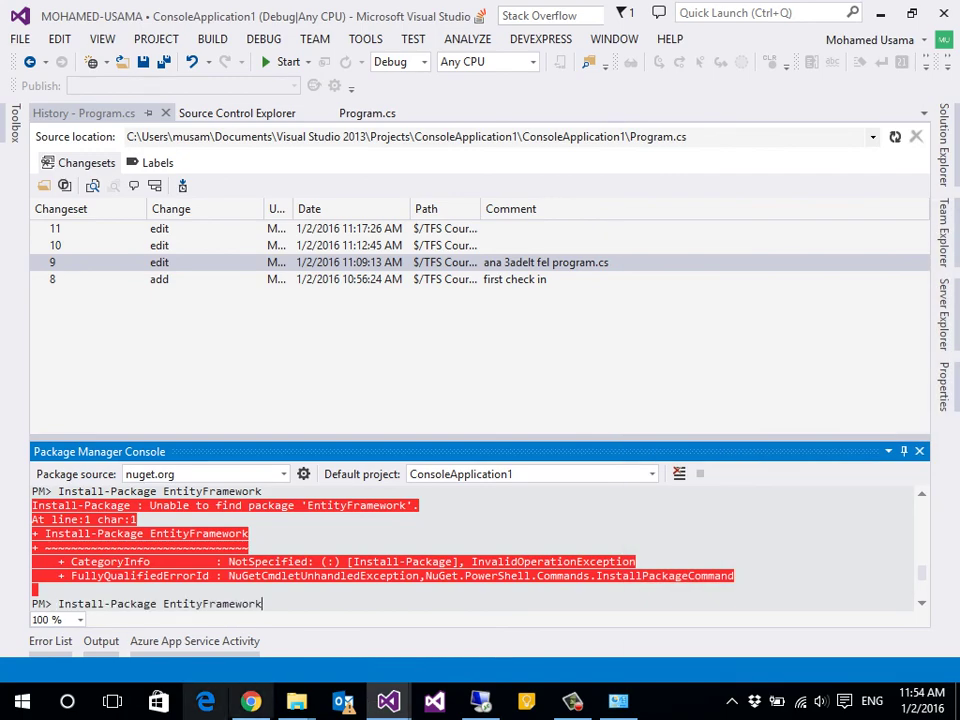
- Show Task View and move to the desktop with the PowerPoint slides
{"action": "key", "text": "super"}
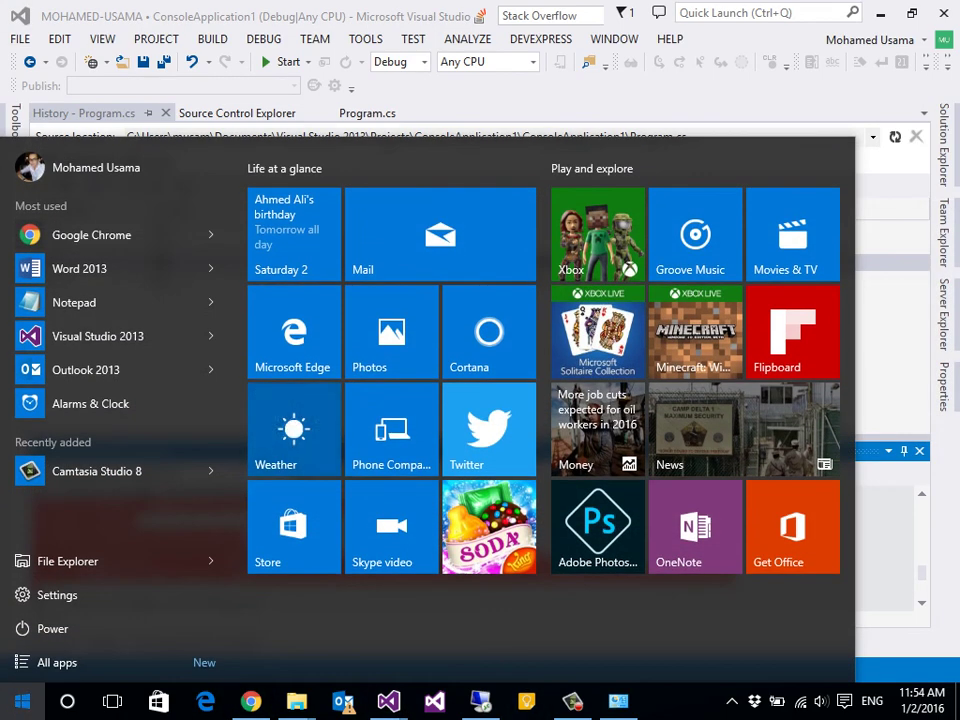
{"action": "key", "text": "super+Tab"}
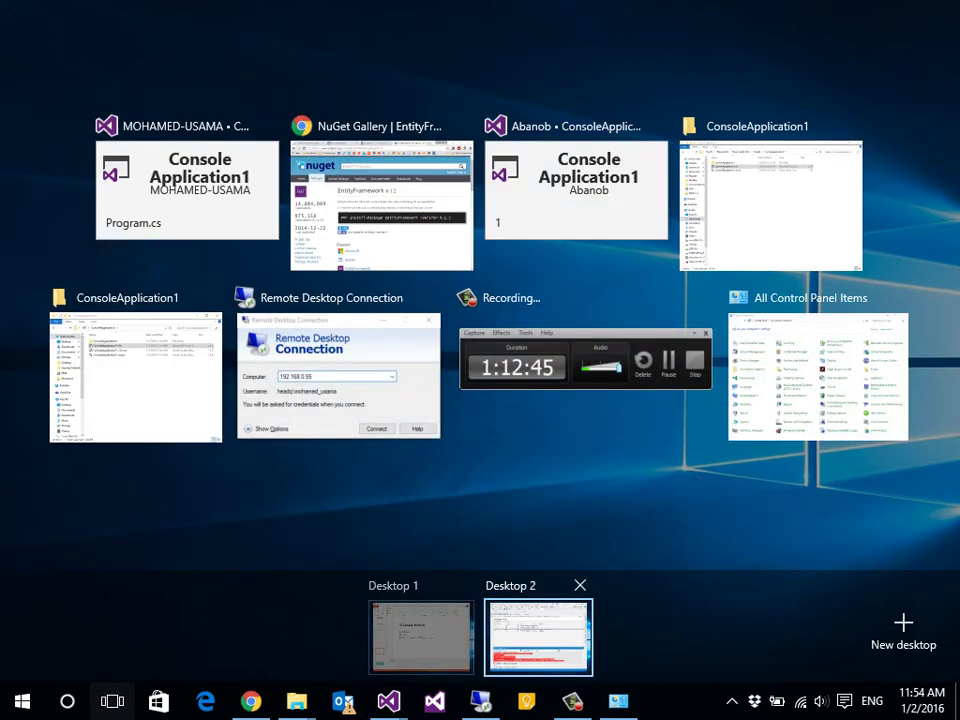
{"action": "key", "text": "ctrl+super+Left"}
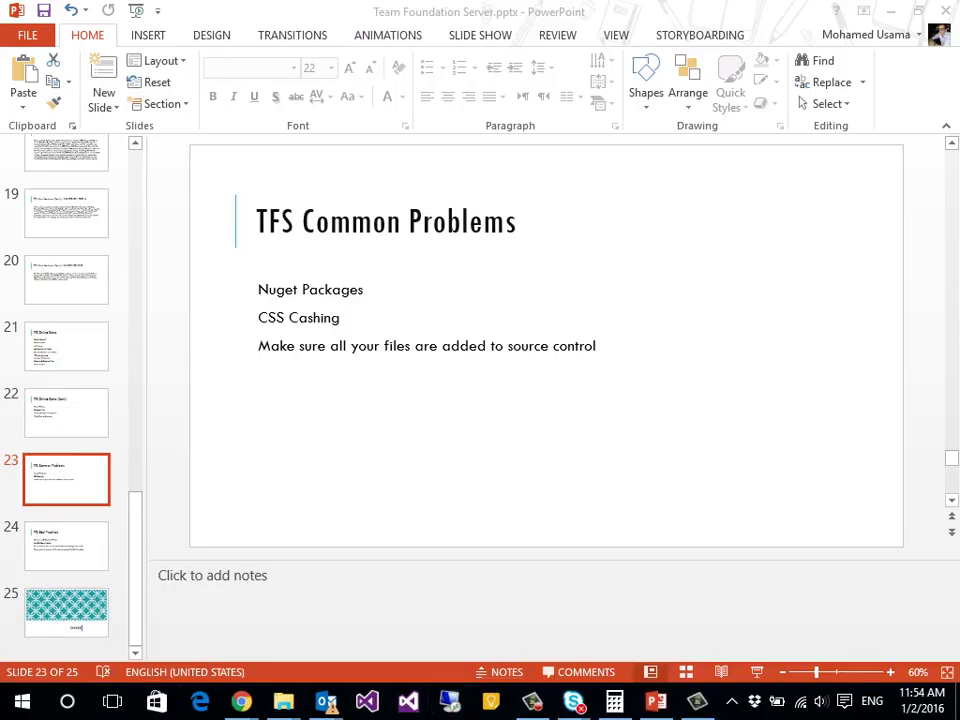
- Launch Internet Explorer by searching 'inter' from the Start menu
{"action": "key", "text": "super+b"}
{"action": "key", "text": "Return"}
{"action": "key", "text": "Escape"}
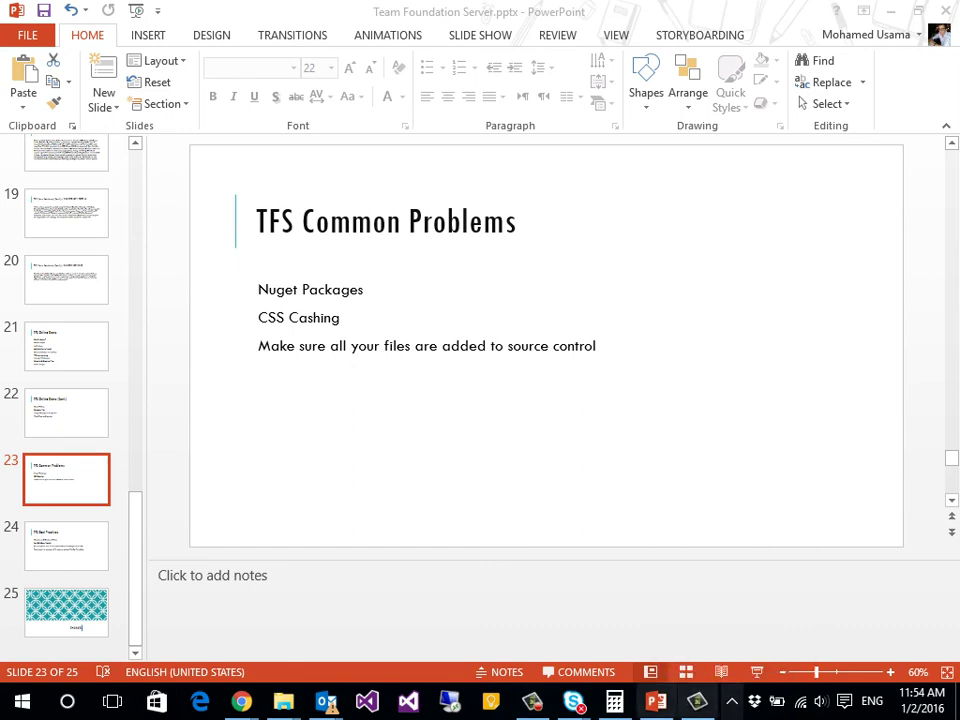
{"action": "key", "text": "super"}
{"action": "type", "text": "inter"}
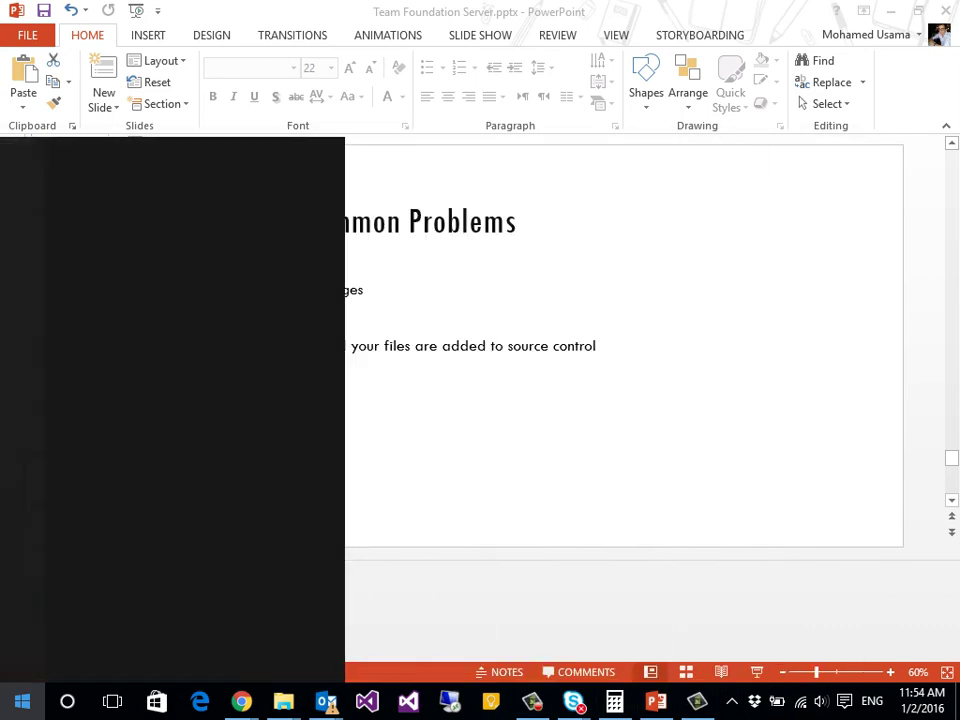
{"action": "key", "text": "Escape"}
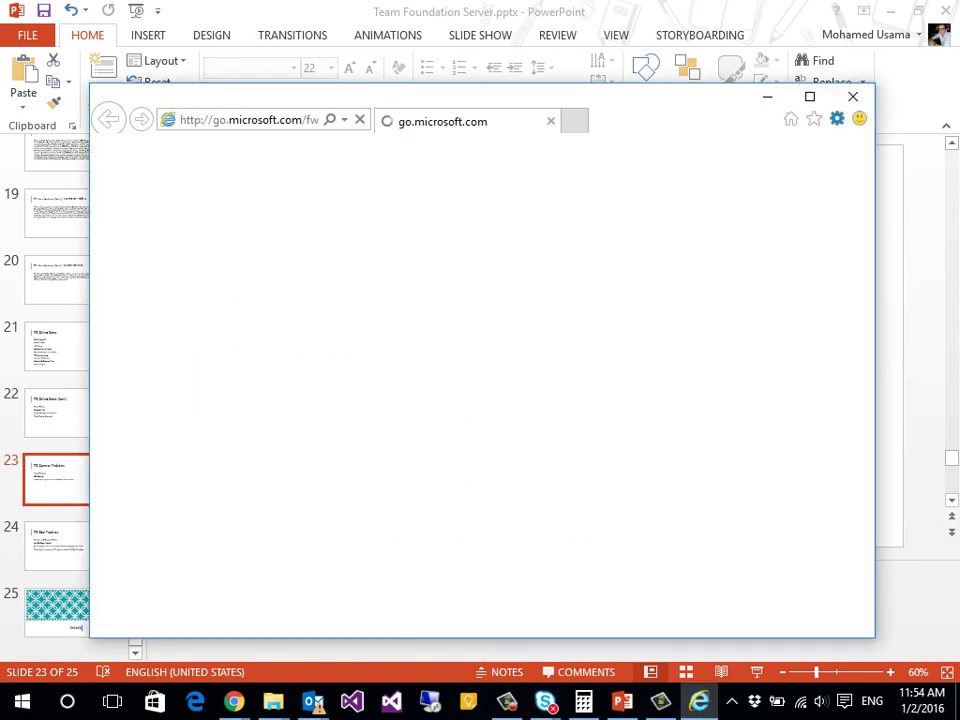
- Open Internet Explorer's Internet options from the Tools menu
{"action": "key", "text": "alt+x"}
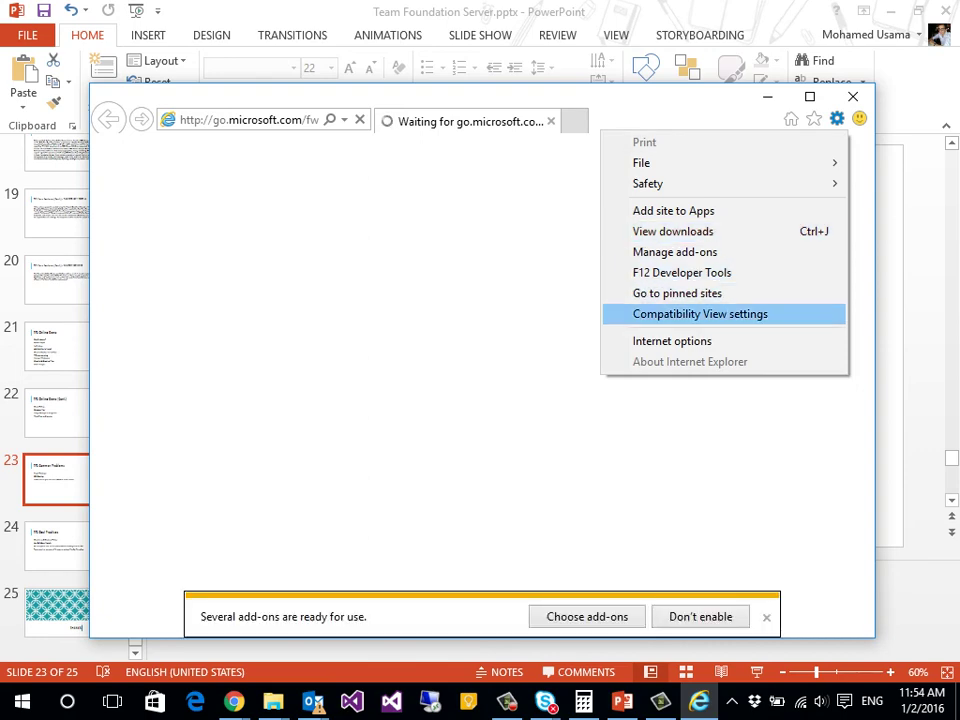
{"action": "key", "text": "Up"}
{"action": "key", "text": "Down"}
{"action": "key", "text": "Down"}
{"action": "key", "text": "Return"}
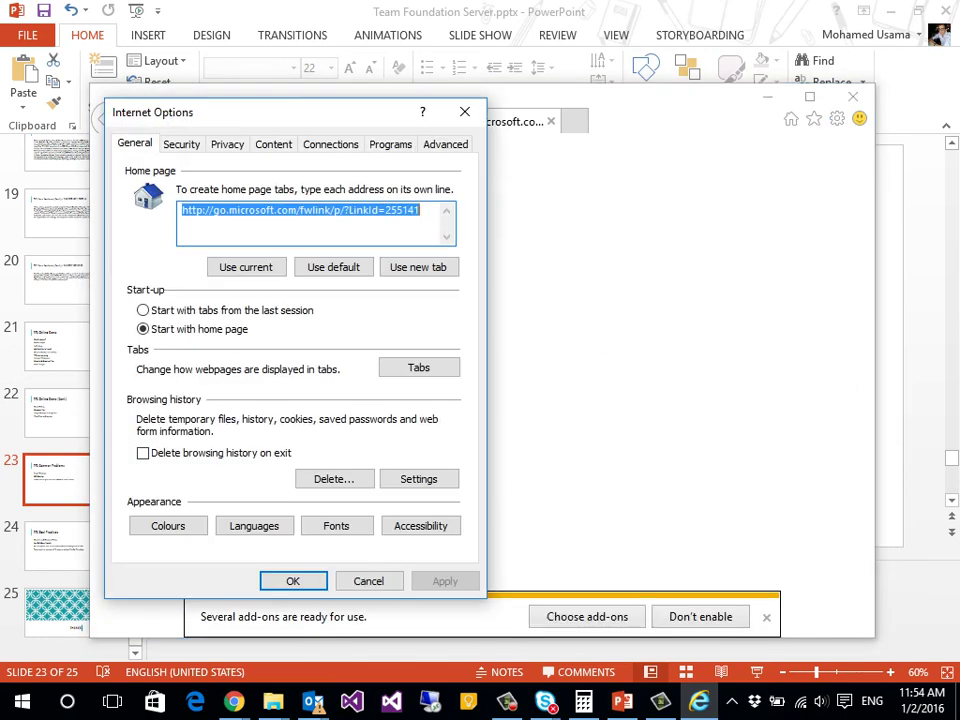
- Turn off the LAN proxy server 10.149.10.11:8080, confirm both dialogs, and leave the browser
{"action": "key", "text": "ctrl+Tab"}
{"action": "key", "text": "ctrl+Tab"}
{"action": "key", "text": "ctrl+Tab"}
{"action": "key", "text": "ctrl+Tab"}
{"action": "key", "text": "alt+l"}
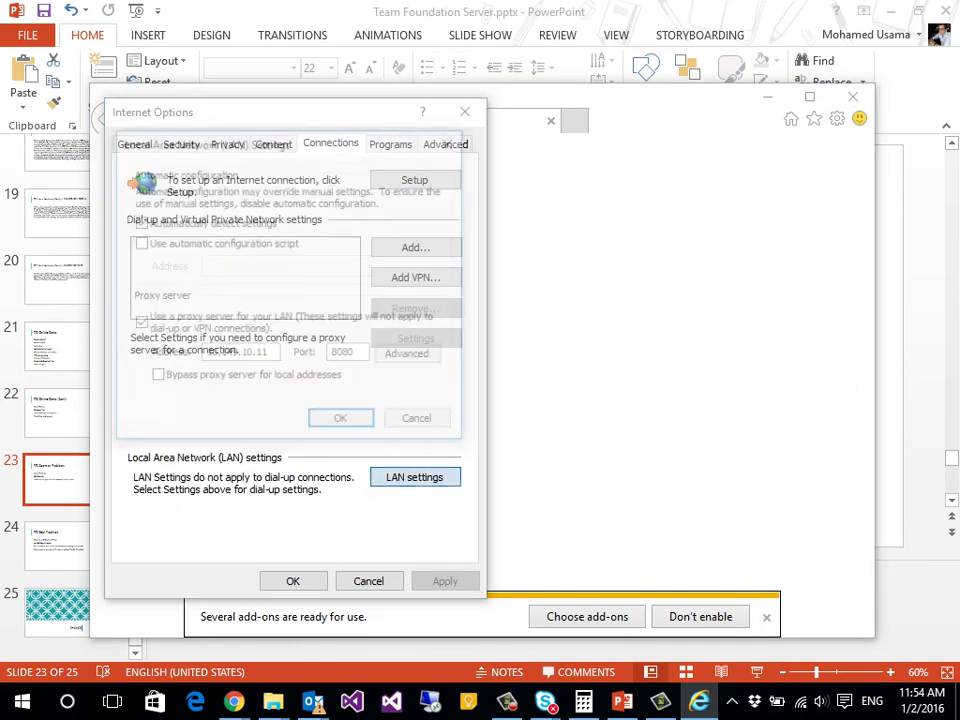
{"action": "key", "text": "Tab"}
{"action": "key", "text": "Tab"}
{"action": "key", "text": "Tab"}
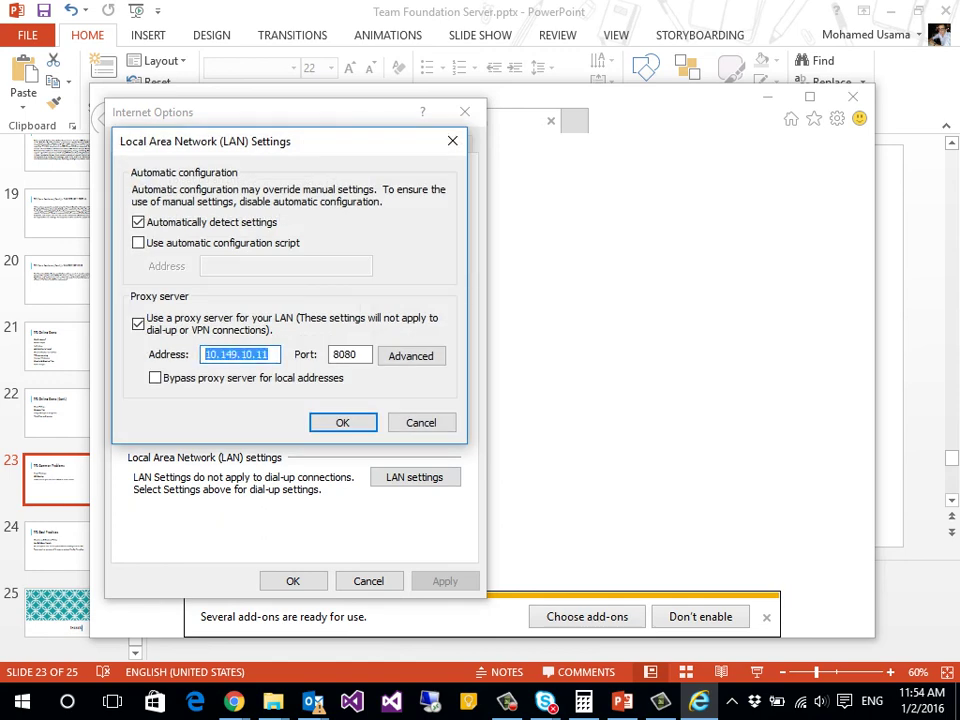
{"action": "key", "text": "shift+Tab"}
{"action": "key", "text": "space"}
{"action": "key", "text": "Return"}
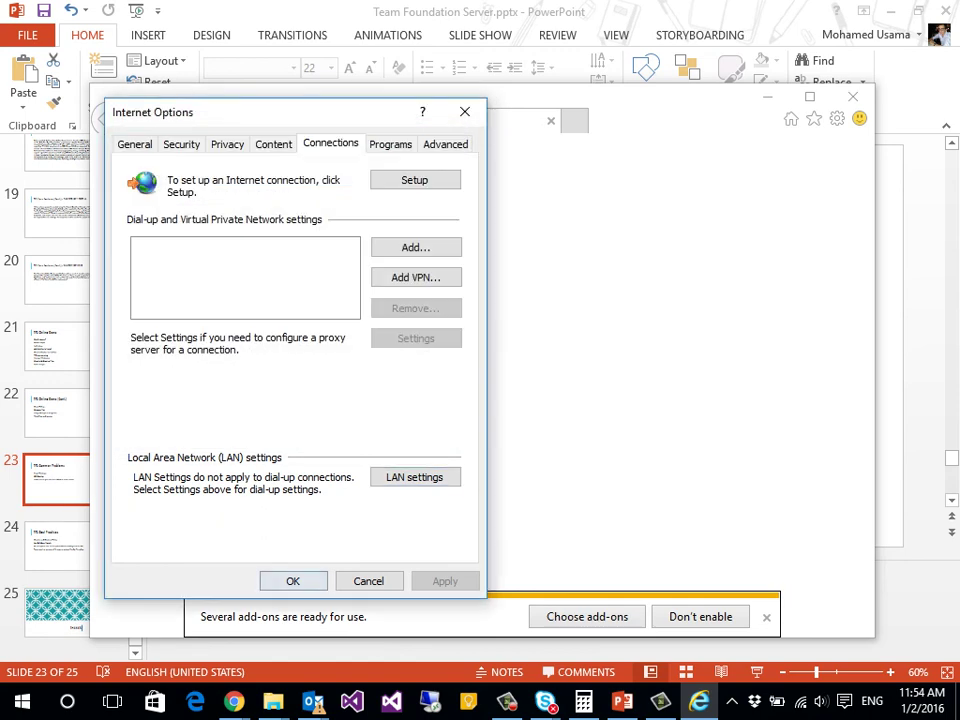
{"action": "key", "text": "Return"}
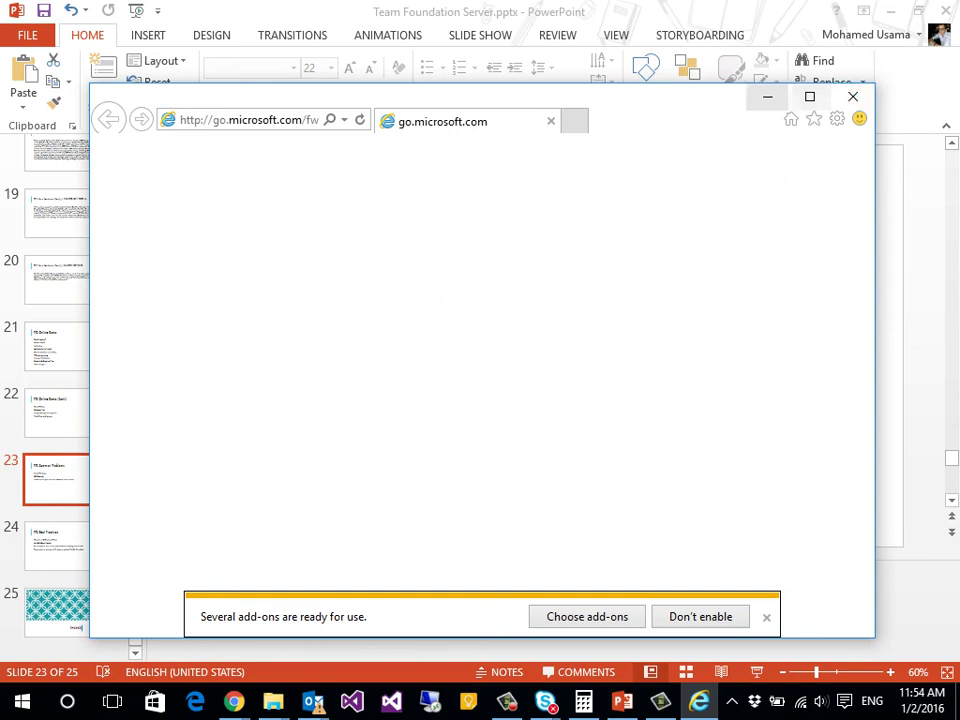
{"action": "key", "text": "alt+Tab"}
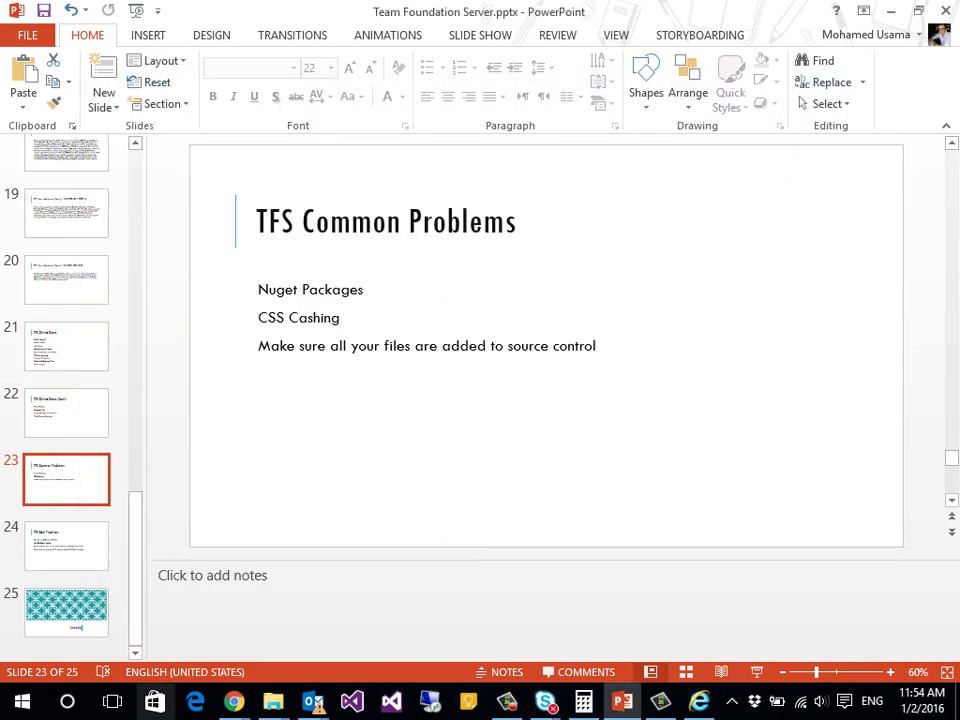
{"action": "key", "text": "super+Tab"}
- Rerun Install-Package EntityFramework on the Visual Studio desktop, then show the Wi-Fi network list
{"action": "left_click", "coordinate": [536, 638]}
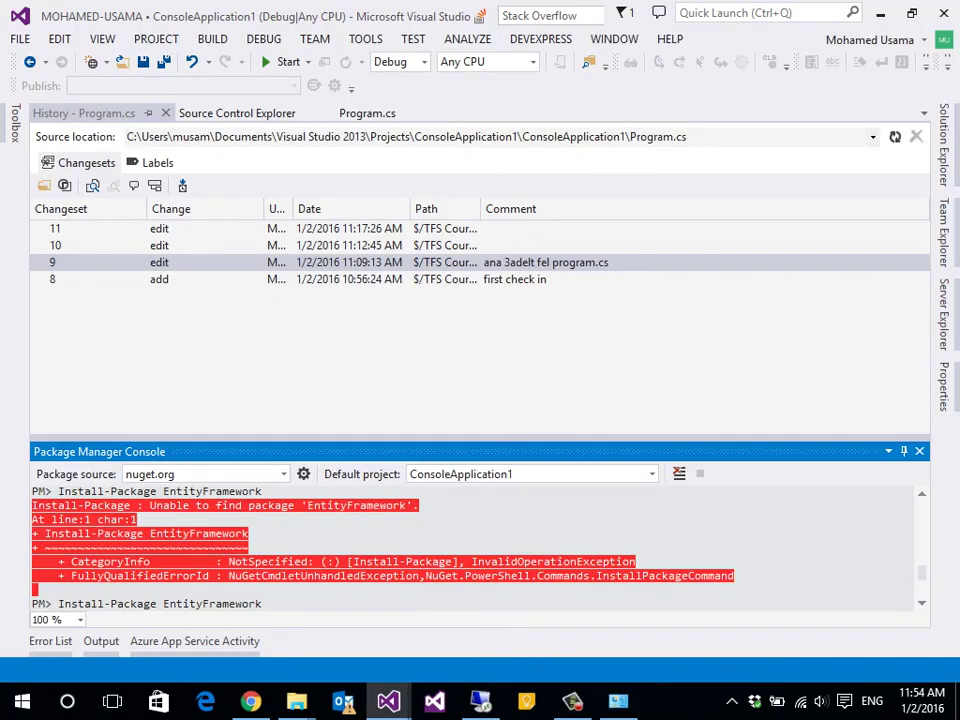
{"action": "key", "text": "Return"}
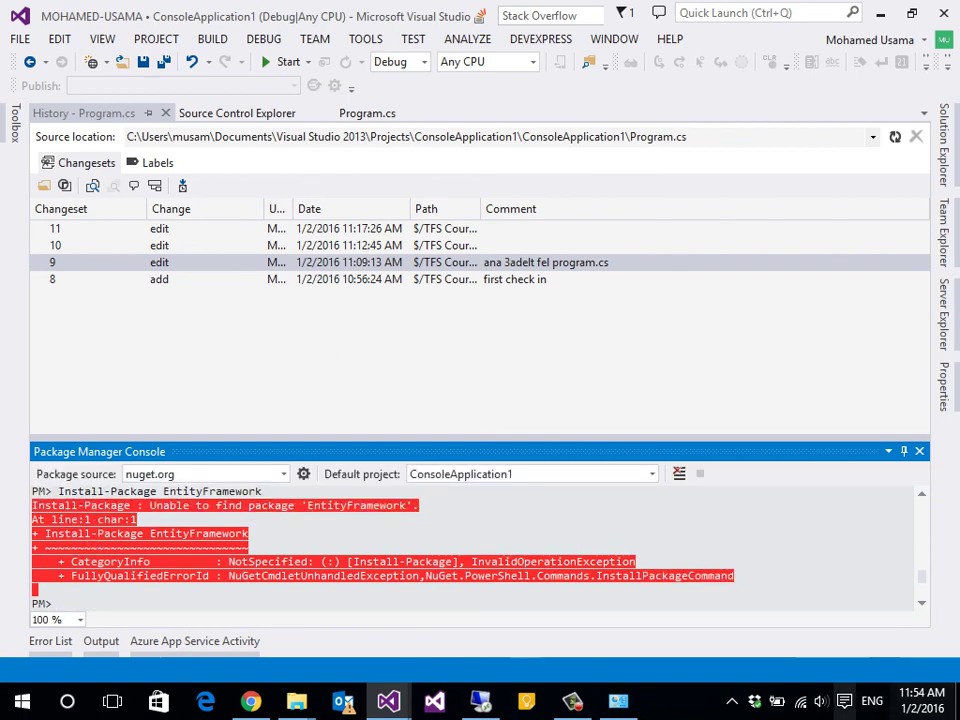
{"action": "left_click", "coordinate": [800, 702]}
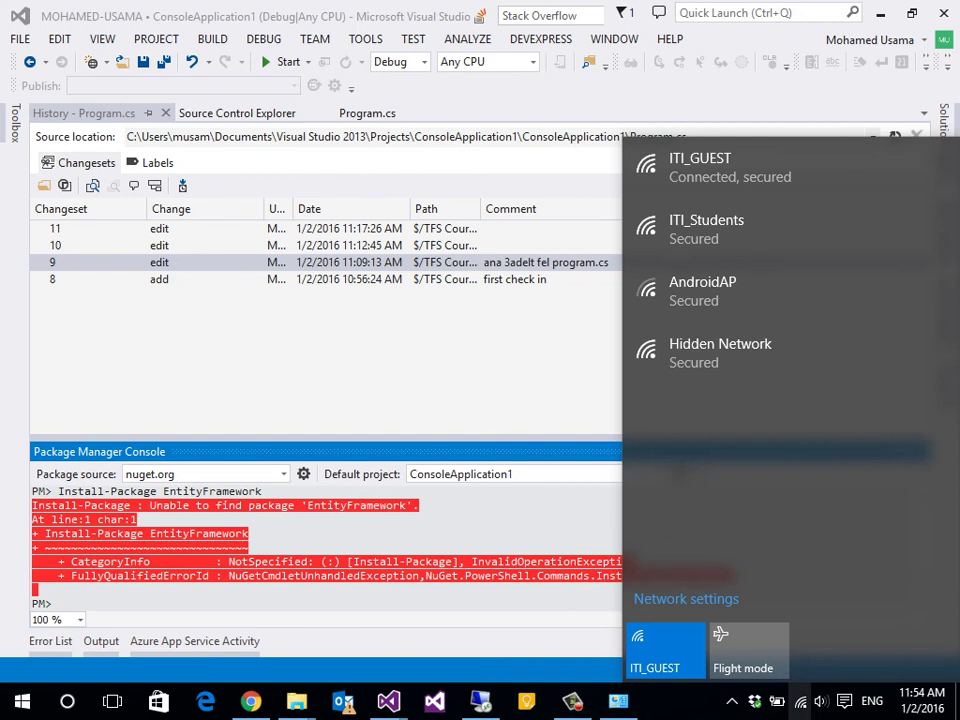
{"action": "mouse_move", "coordinate": [572, 701]}
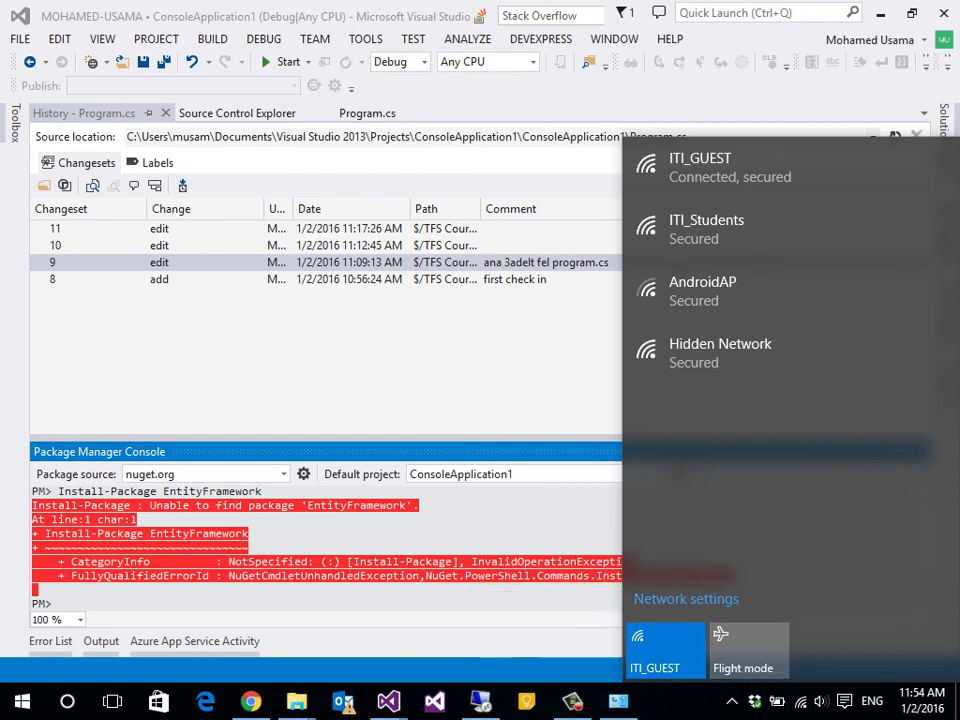
- Begin connecting to AndroidAP, then cancel the attempt
{"action": "left_click", "coordinate": [702, 290]}
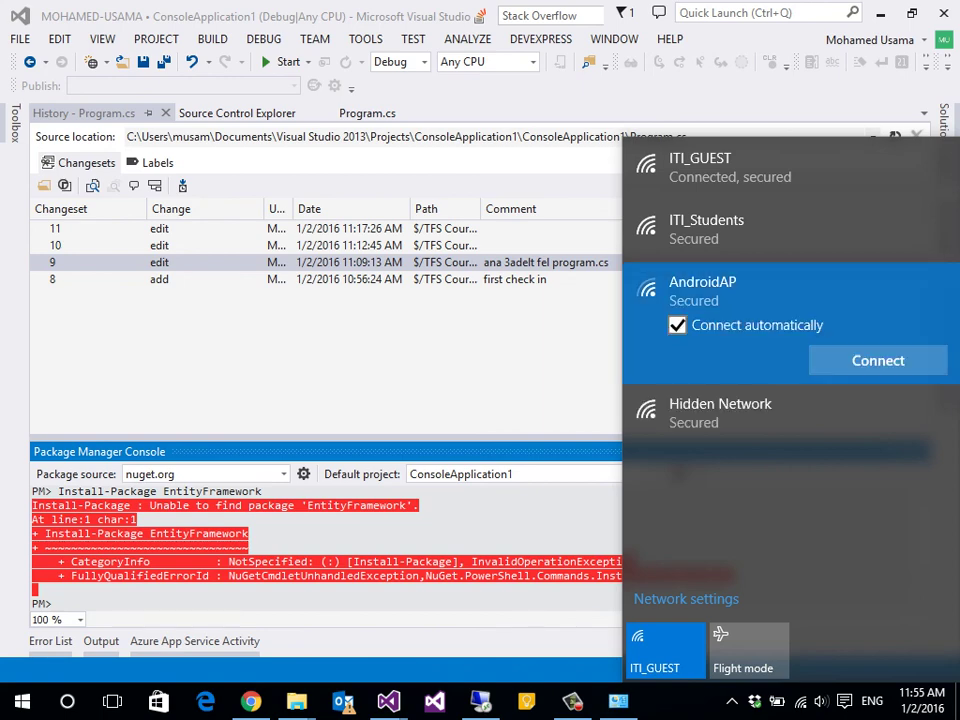
{"action": "key", "text": "Return"}
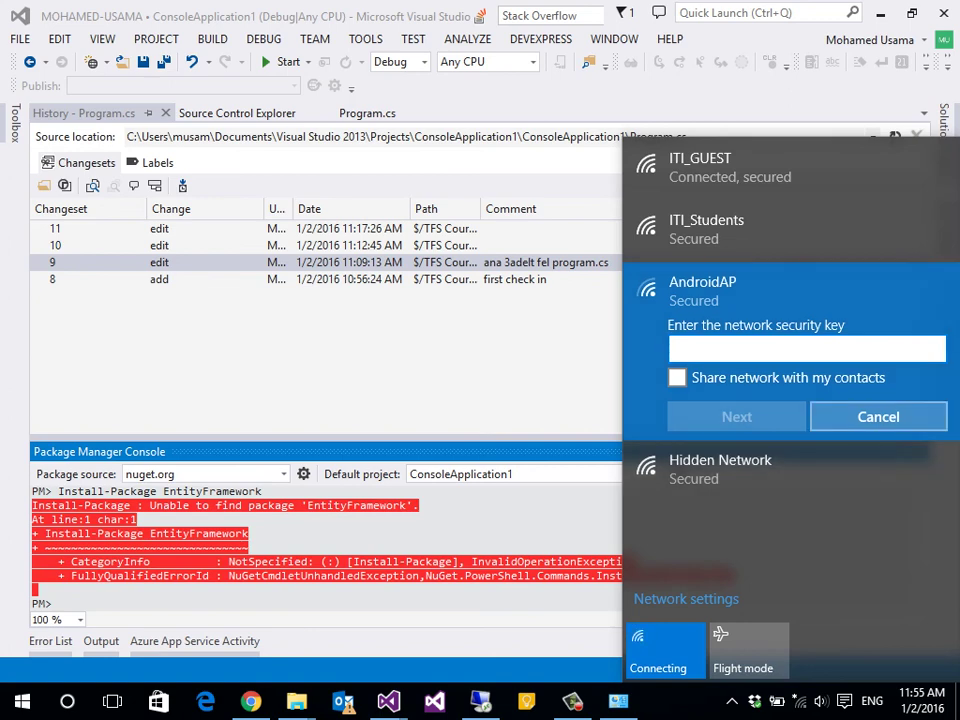
{"action": "left_click", "coordinate": [878, 416]}
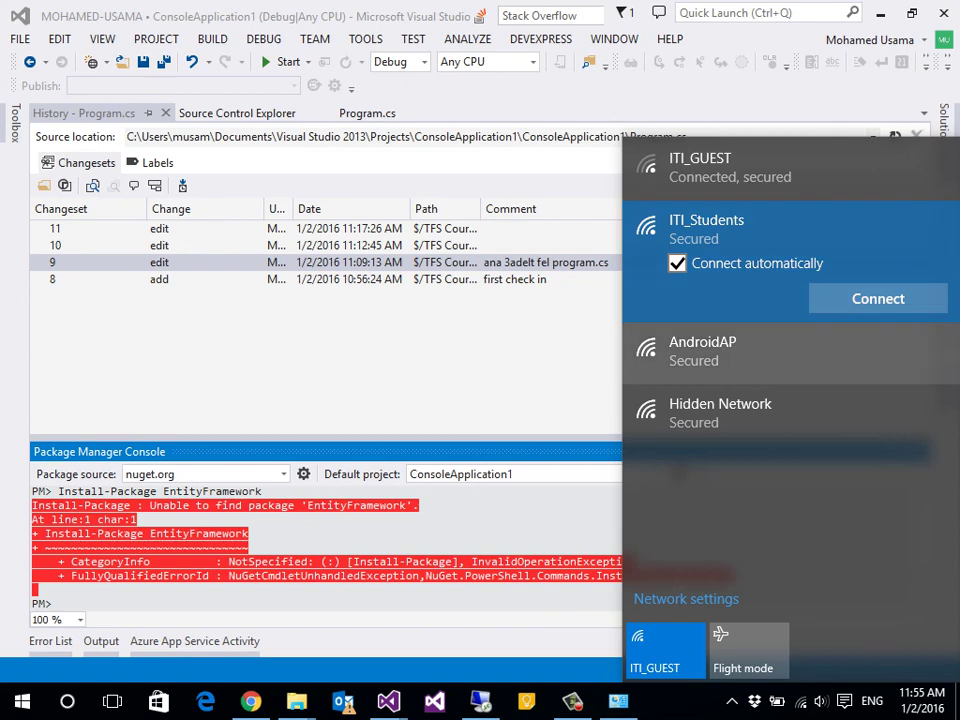
- Connect to AndroidAP with its security key and return to a clear console prompt
{"action": "left_click", "coordinate": [702, 350]}
{"action": "left_click", "coordinate": [878, 360]}
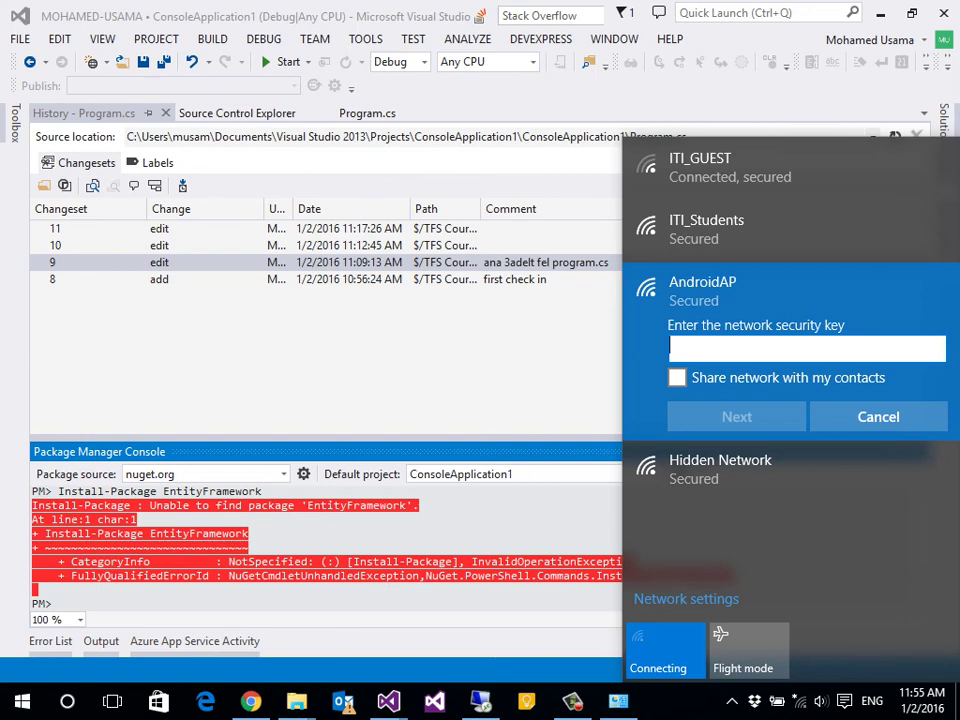
{"action": "type", "text": "********"}
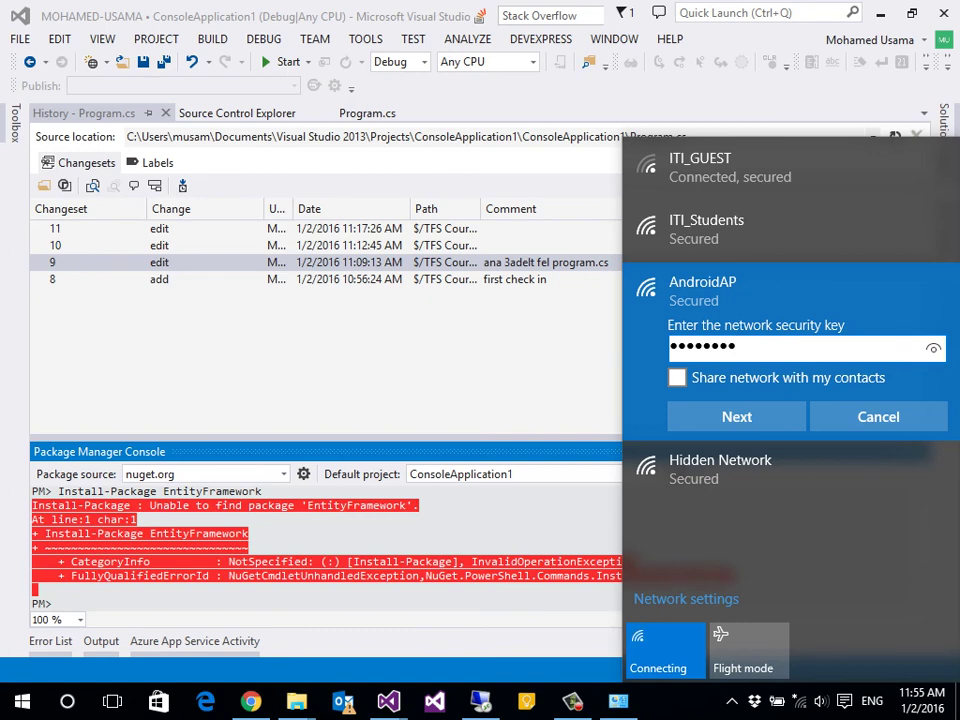
{"action": "key", "text": "Return"}
{"action": "key", "text": "Return"}
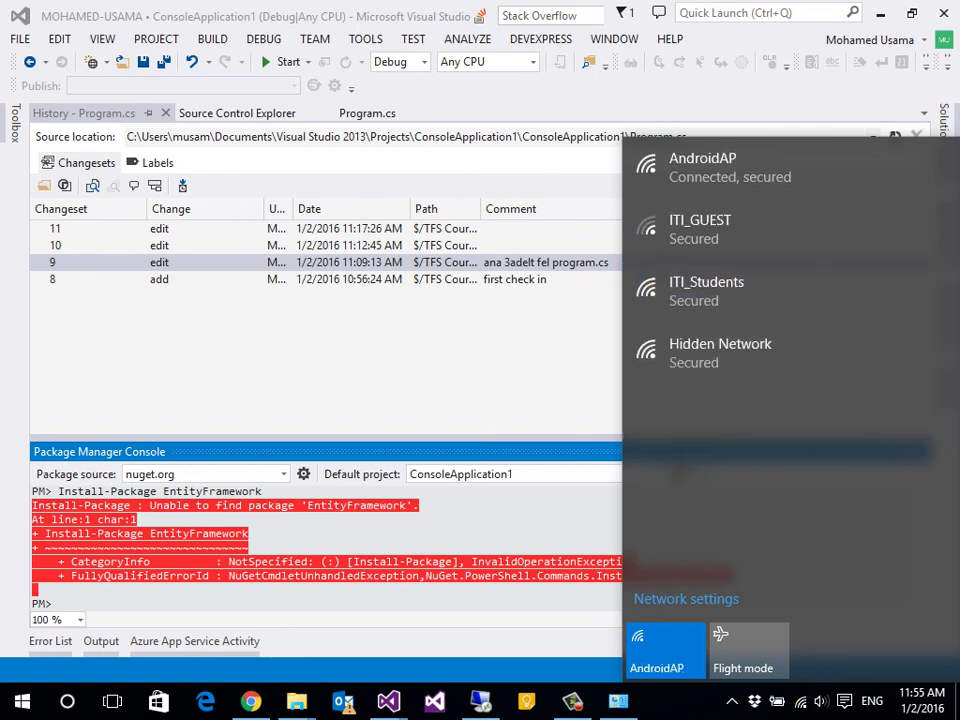
{"action": "key", "text": "Escape"}
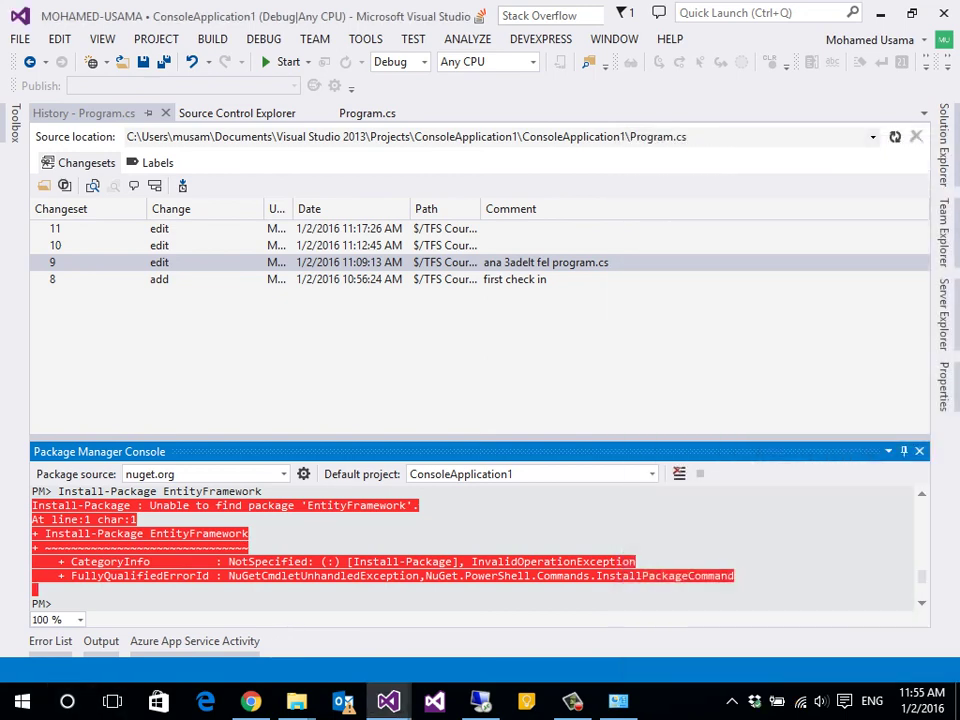
{"action": "key", "text": "Up"}
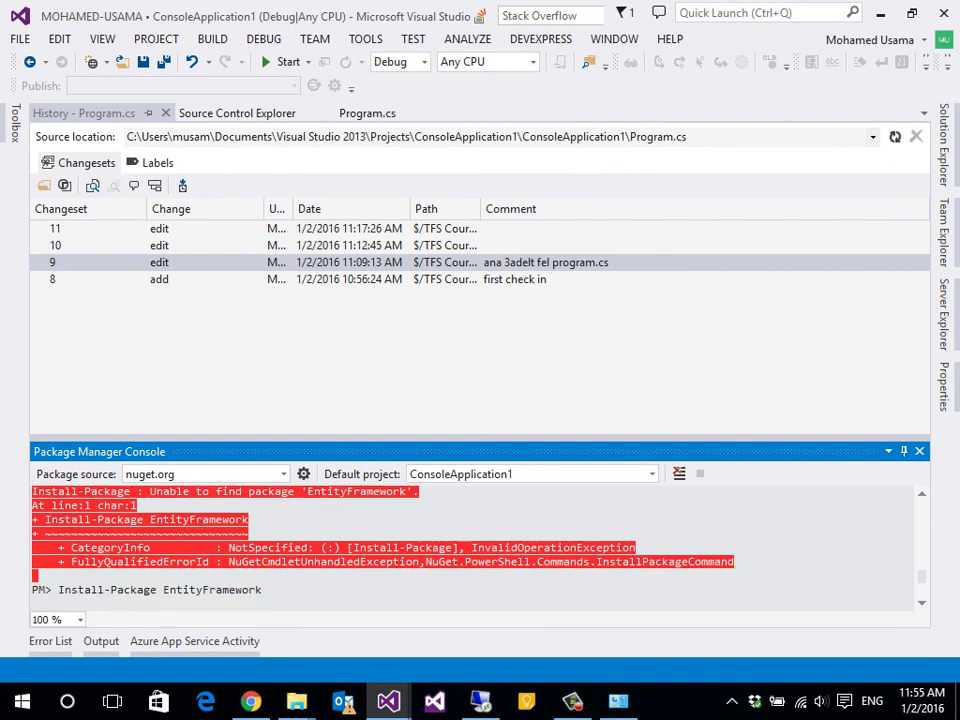
{"action": "key", "text": "Escape"}
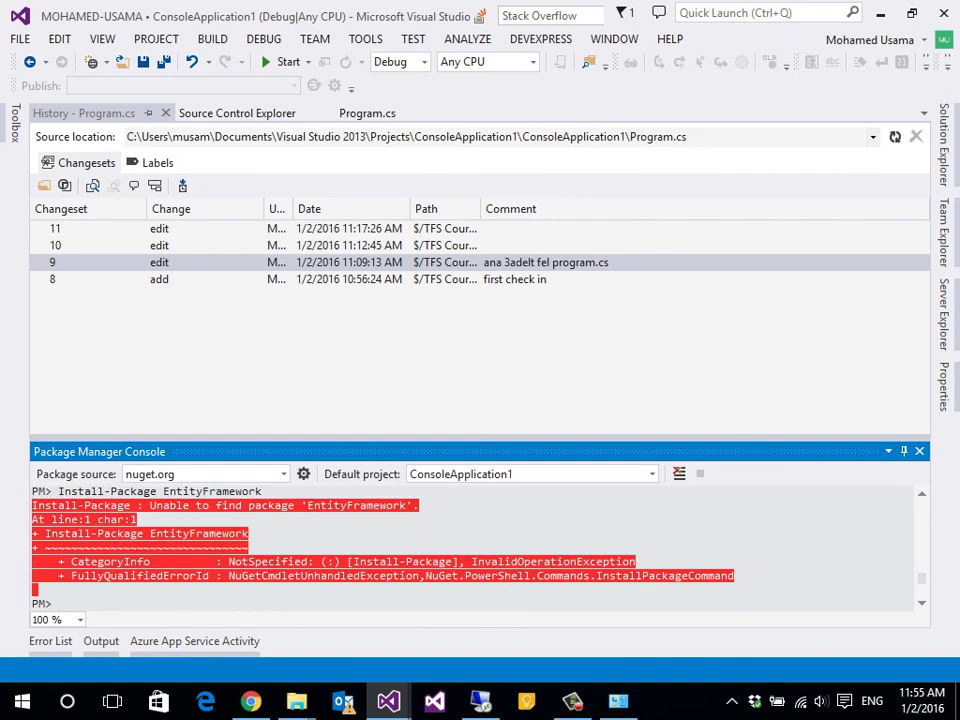
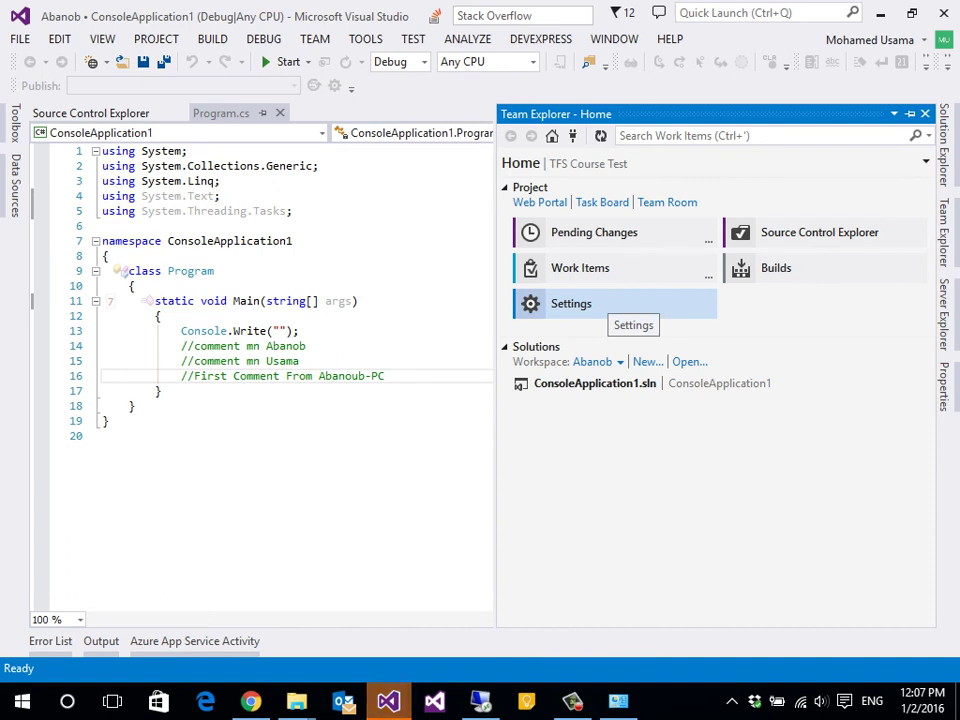
- Open Source Control Settings for TFS Course Test from the team project settings
{"action": "left_click", "coordinate": [605, 302]}
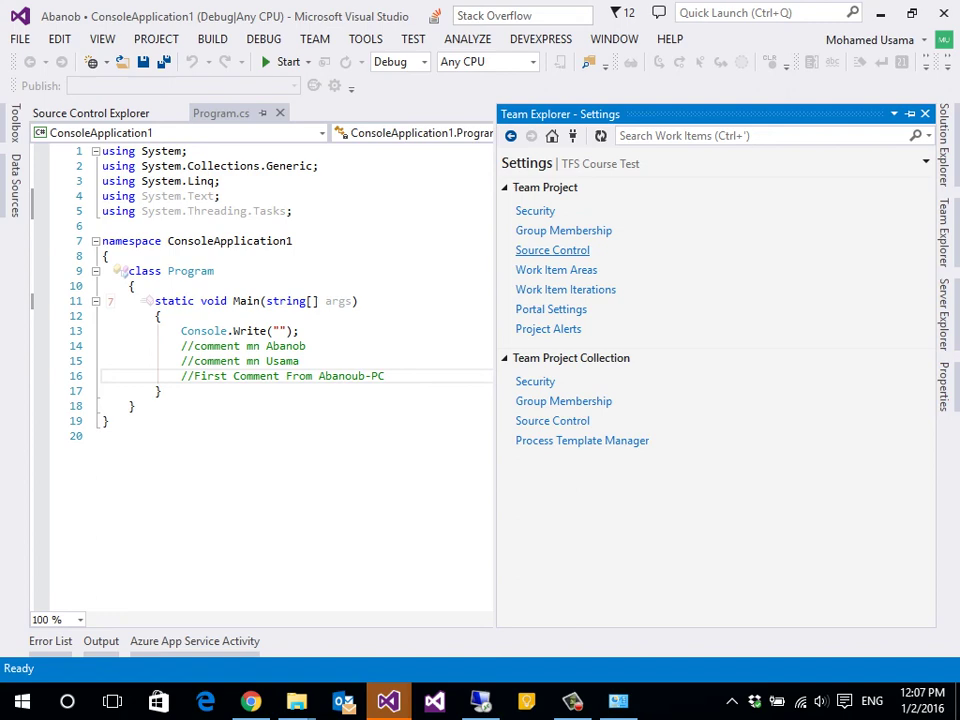
{"action": "left_click", "coordinate": [552, 250]}
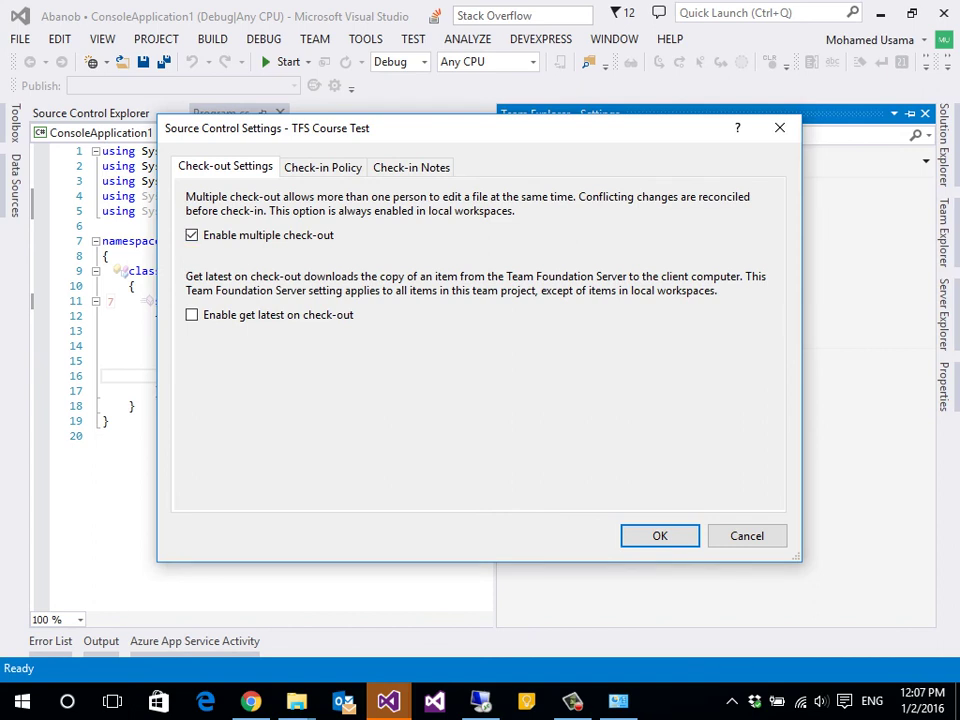
- Untick Enable multiple check-out in the check-out settings
{"action": "key", "text": "space"}
- Reopen Source Control Settings, disable multiple check-out and enable get latest on check-out
{"action": "key", "text": "Return"}
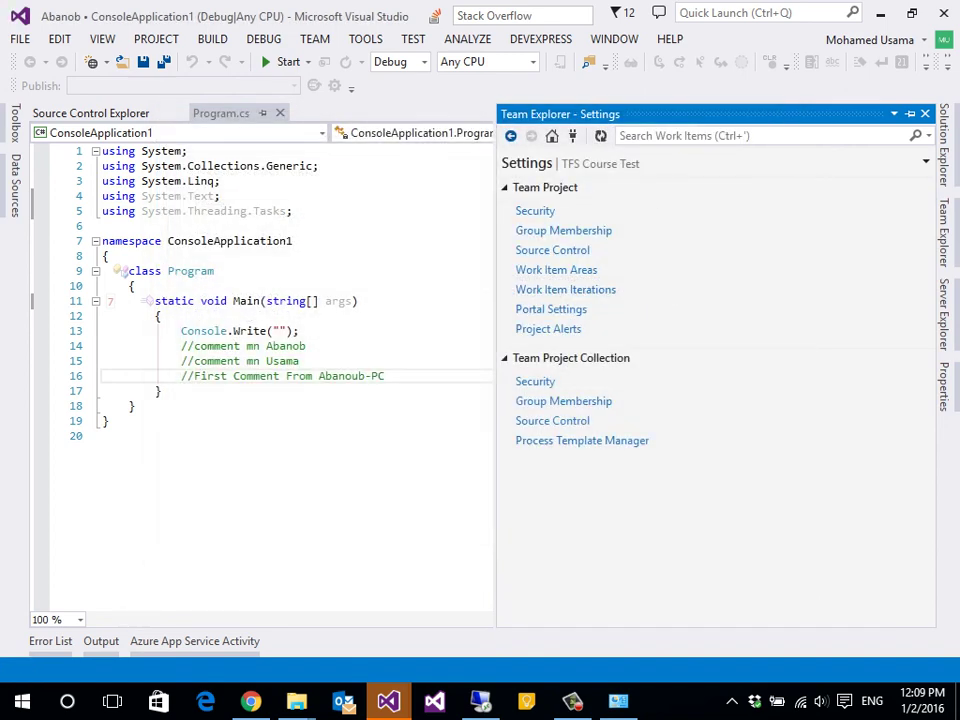
{"action": "left_click", "coordinate": [551, 136]}
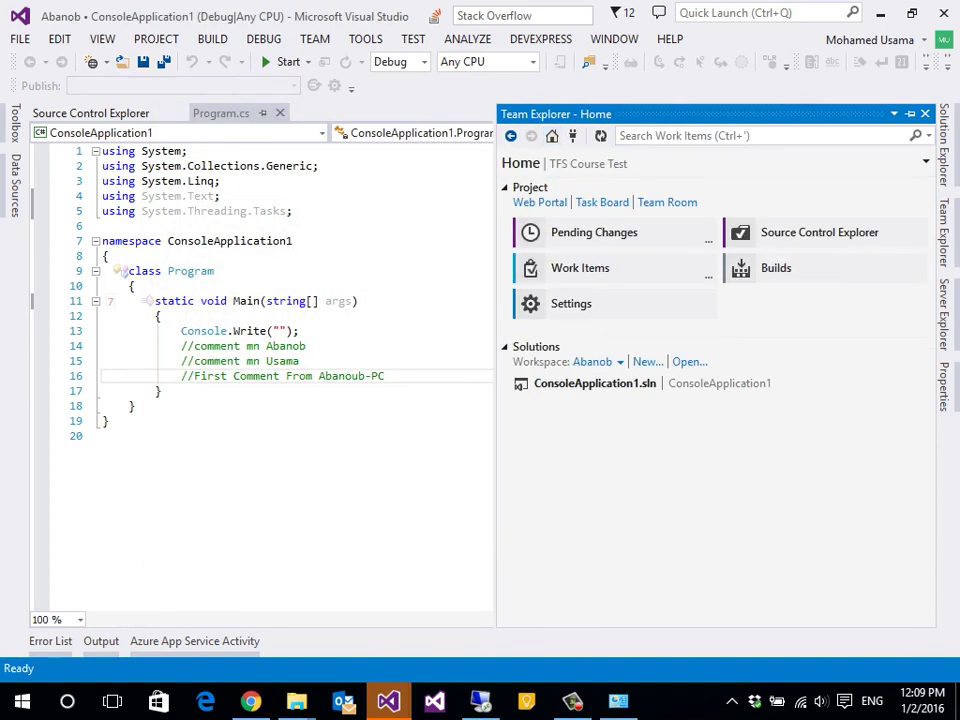
{"action": "left_click", "coordinate": [571, 303]}
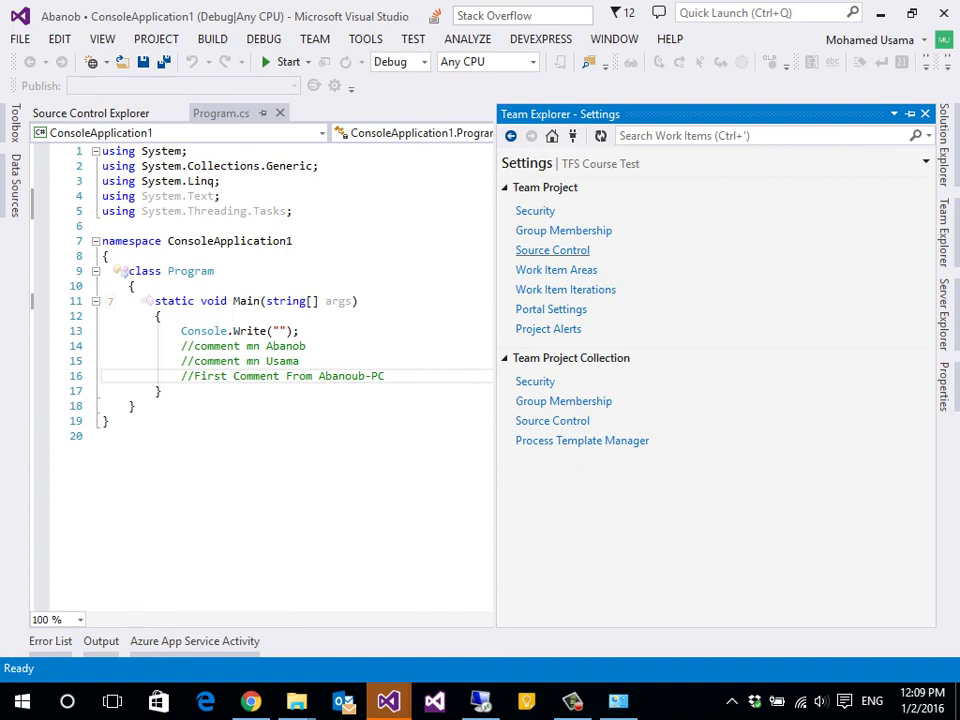
{"action": "left_click", "coordinate": [552, 250]}
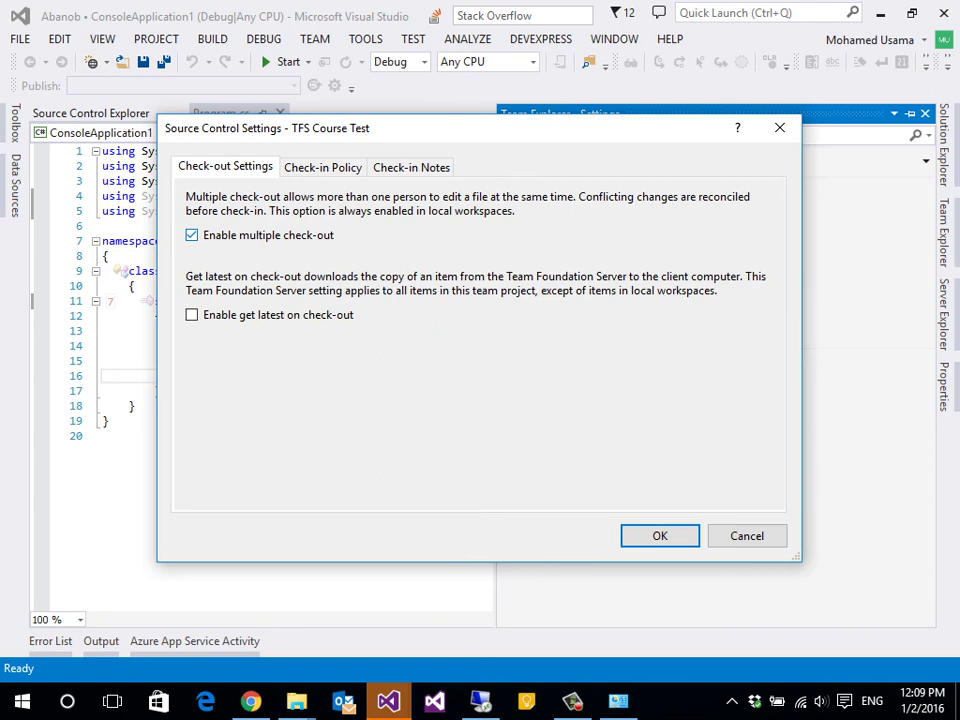
{"action": "left_click", "coordinate": [191, 235]}
{"action": "left_click", "coordinate": [191, 314]}
- Show the Check-in Policy tab of TFS Course Test's source control settings
{"action": "left_click", "coordinate": [322, 167]}
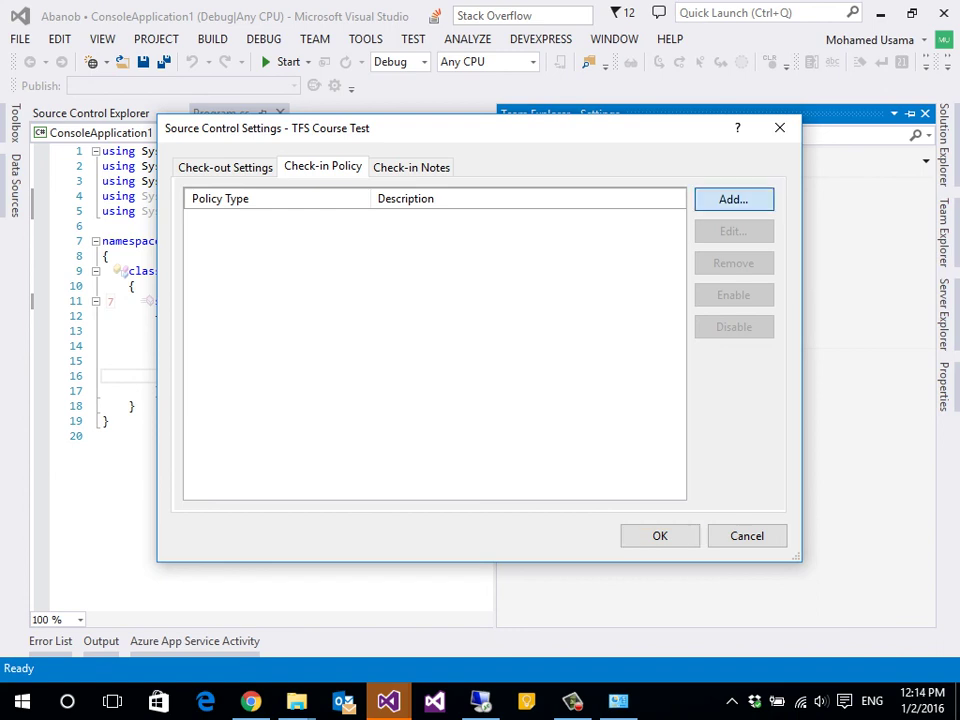
- Add the Builds check-in policy, which requires the last build to have succeeded
{"action": "left_click", "coordinate": [733, 199]}
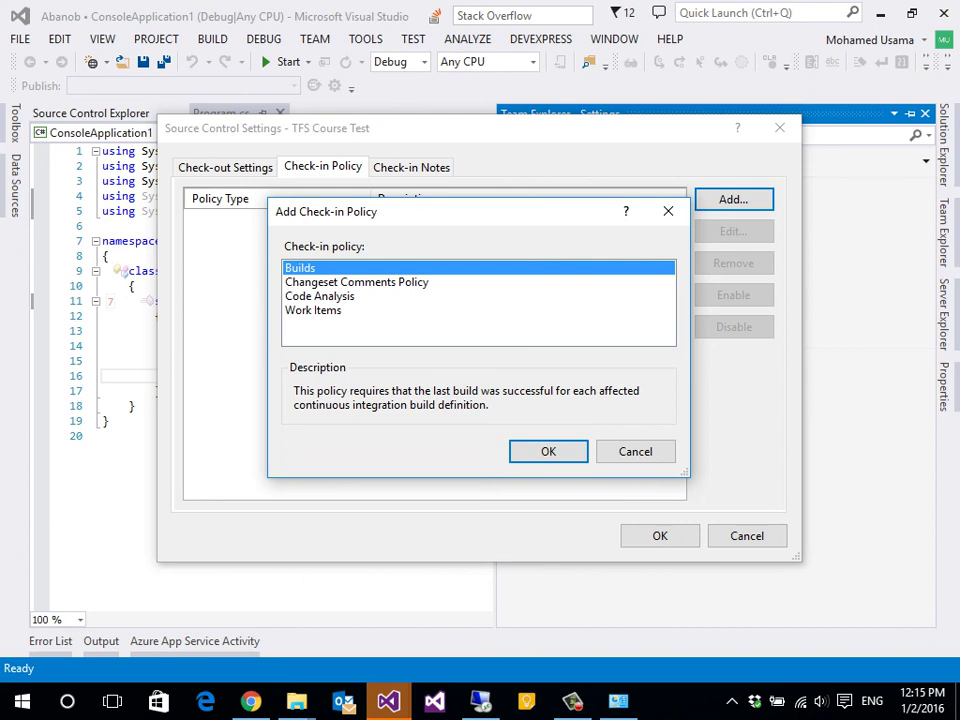
{"action": "key", "text": "Return"}
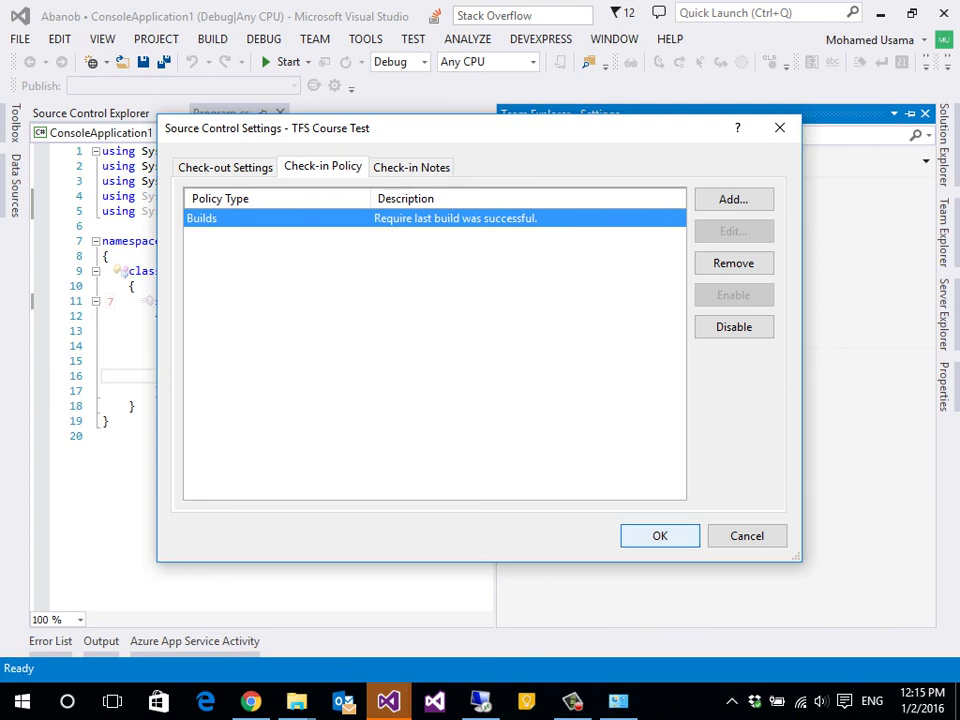
- Close the settings, delete the semicolon after Console.Write on line 13, and save Program.cs
{"action": "key", "text": "Return"}
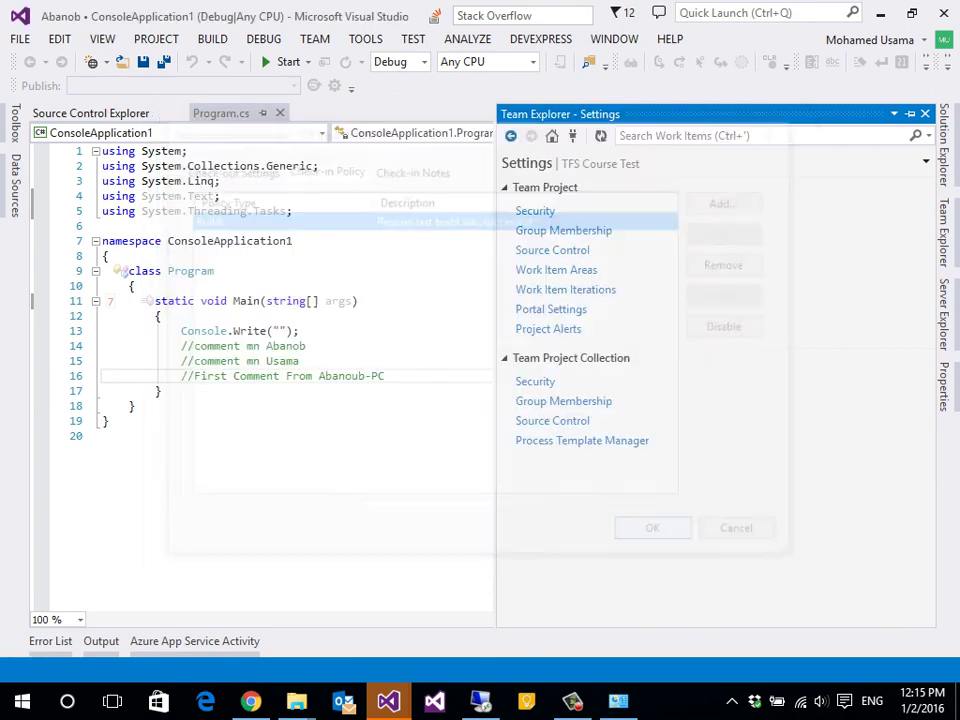
{"action": "key", "text": "shift+Escape"}
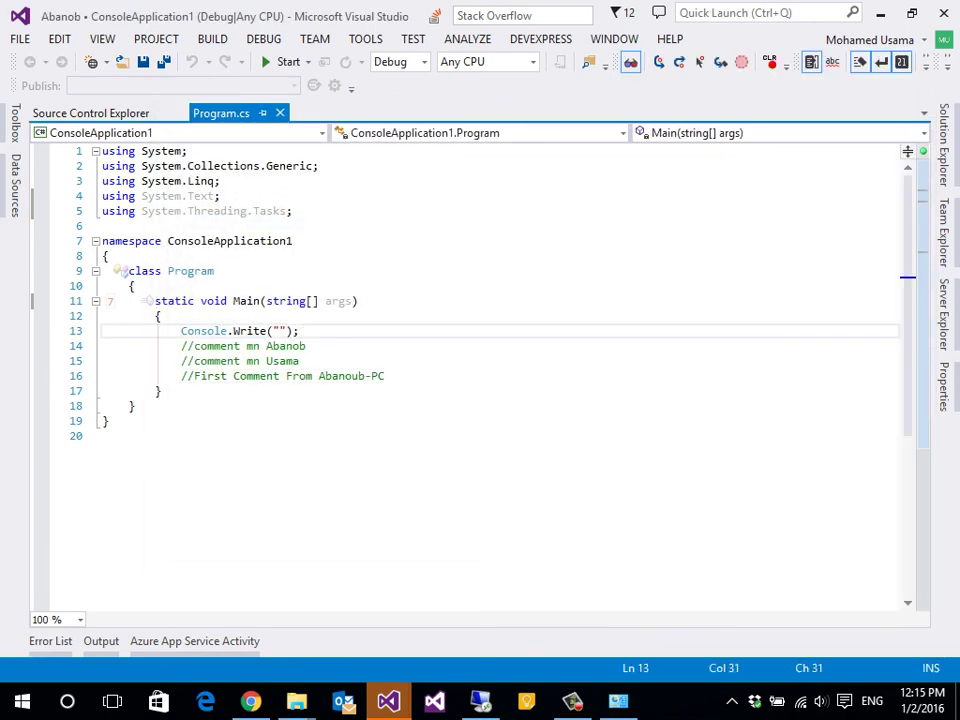
{"action": "key", "text": "BackSpace"}
{"action": "key", "text": "ctrl+s"}
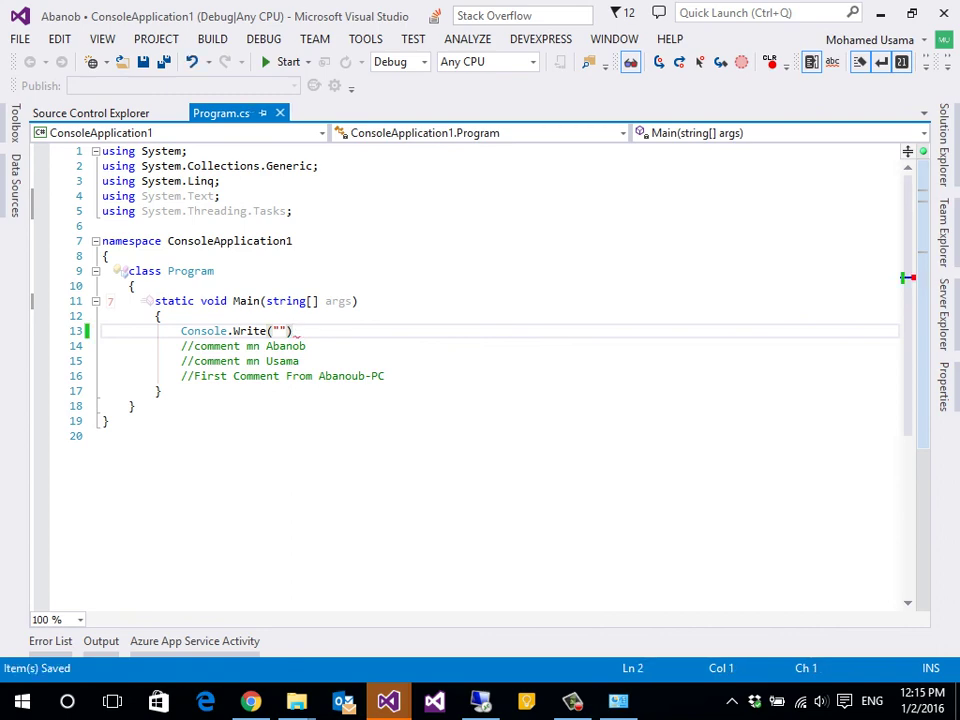
- Check in the solution's five pending changes as changeset 13
{"action": "key", "text": "ctrl+alt+l"}
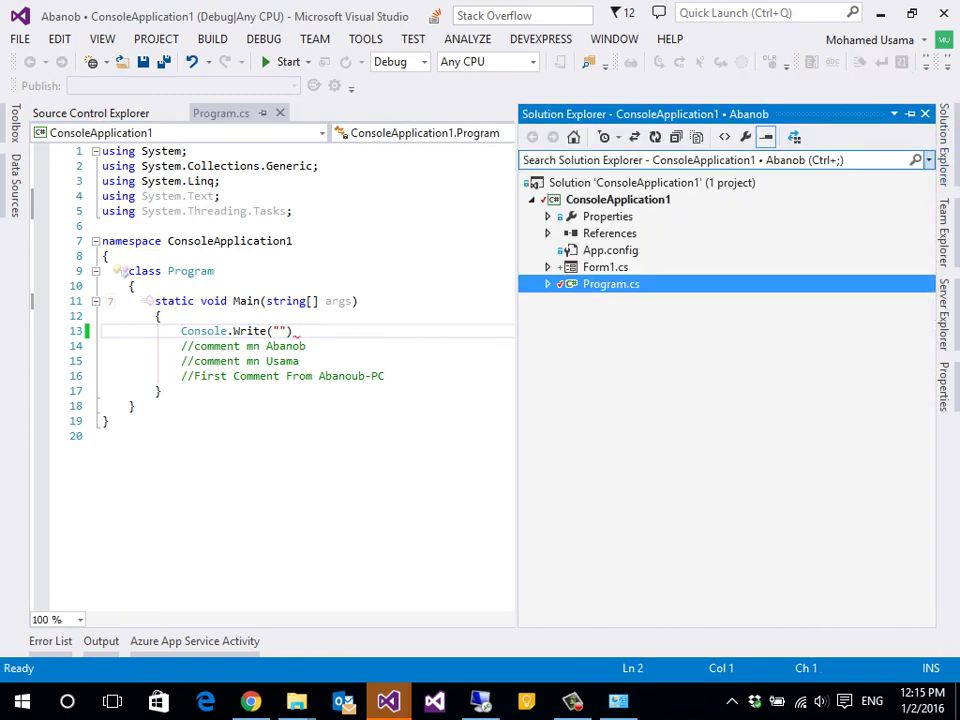
{"action": "left_click", "coordinate": [612, 199]}
{"action": "right_click", "coordinate": [612, 199]}
{"action": "right_click", "coordinate": [612, 182]}
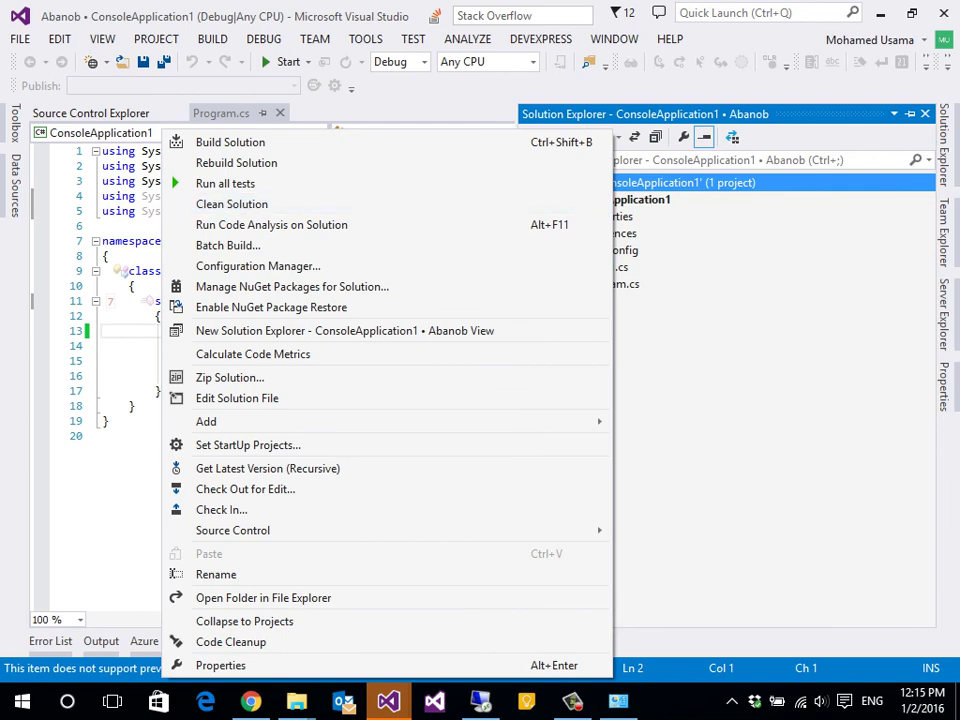
{"action": "left_click", "coordinate": [222, 509]}
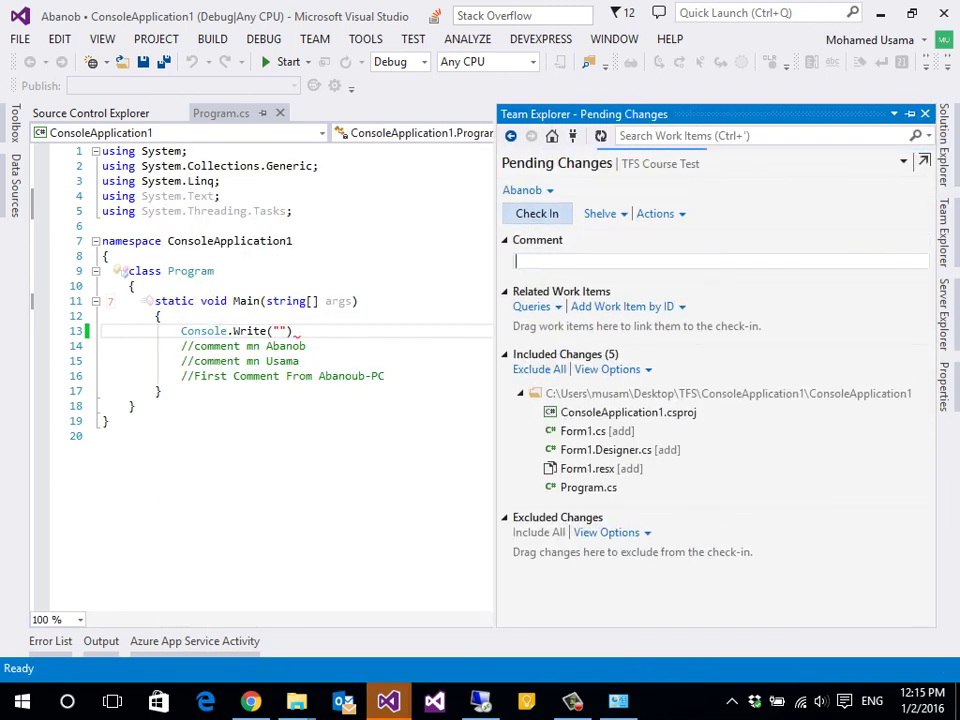
{"action": "left_click", "coordinate": [525, 190]}
{"action": "left_click", "coordinate": [556, 208]}
{"action": "left_click", "coordinate": [537, 213]}
{"action": "left_click", "coordinate": [467, 384]}
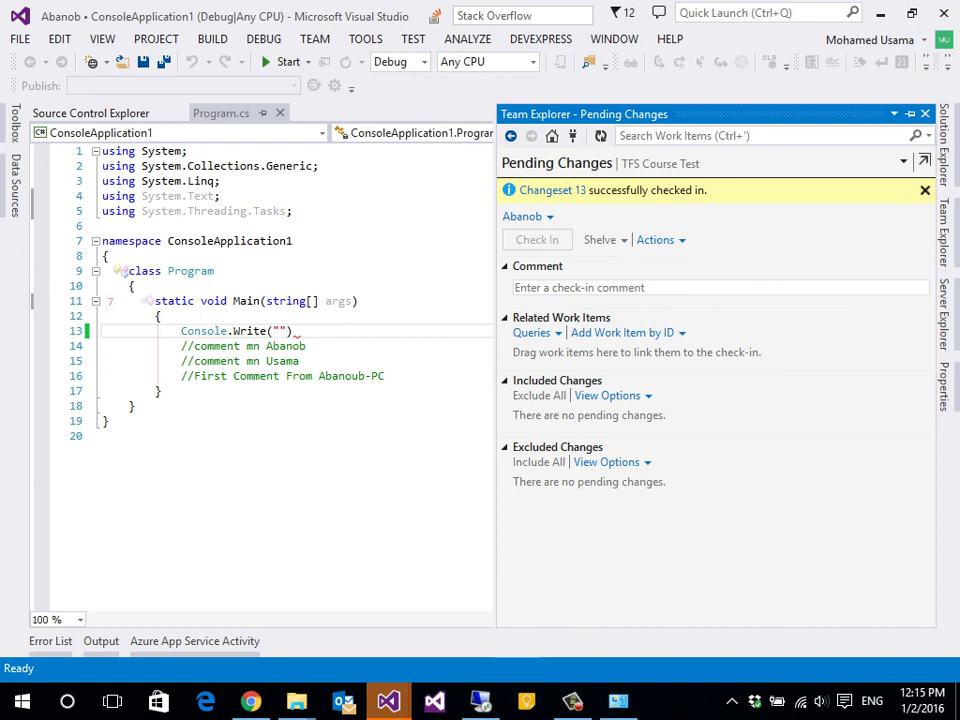
- Restore the semicolon after Console.Write("") on line 13 and show Solution Explorer
{"action": "key", "text": "Escape"}
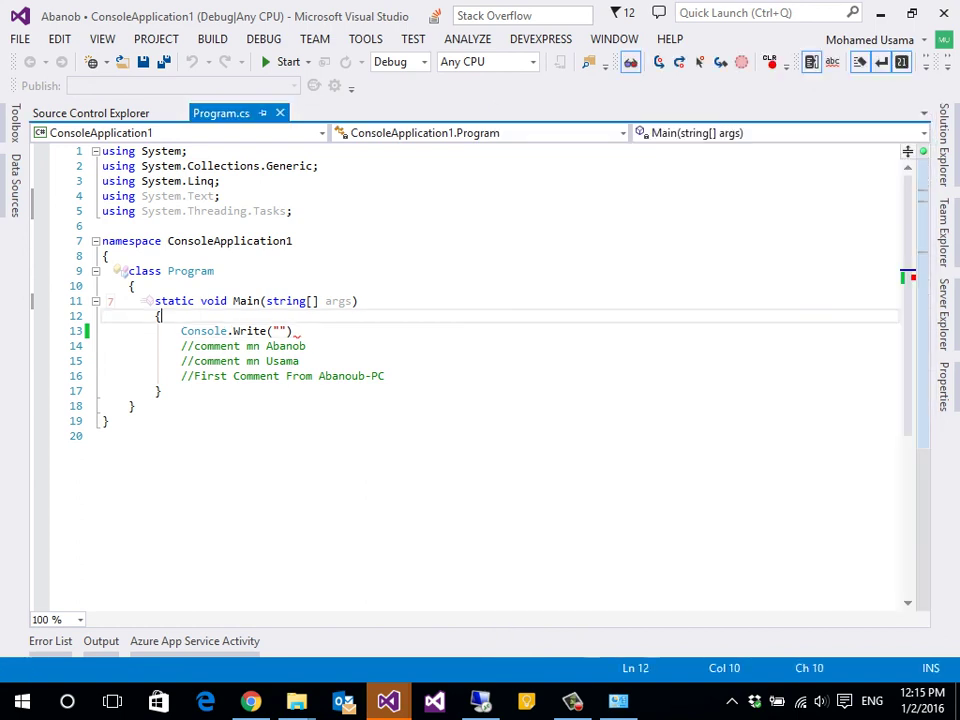
{"action": "left_click", "coordinate": [292, 331]}
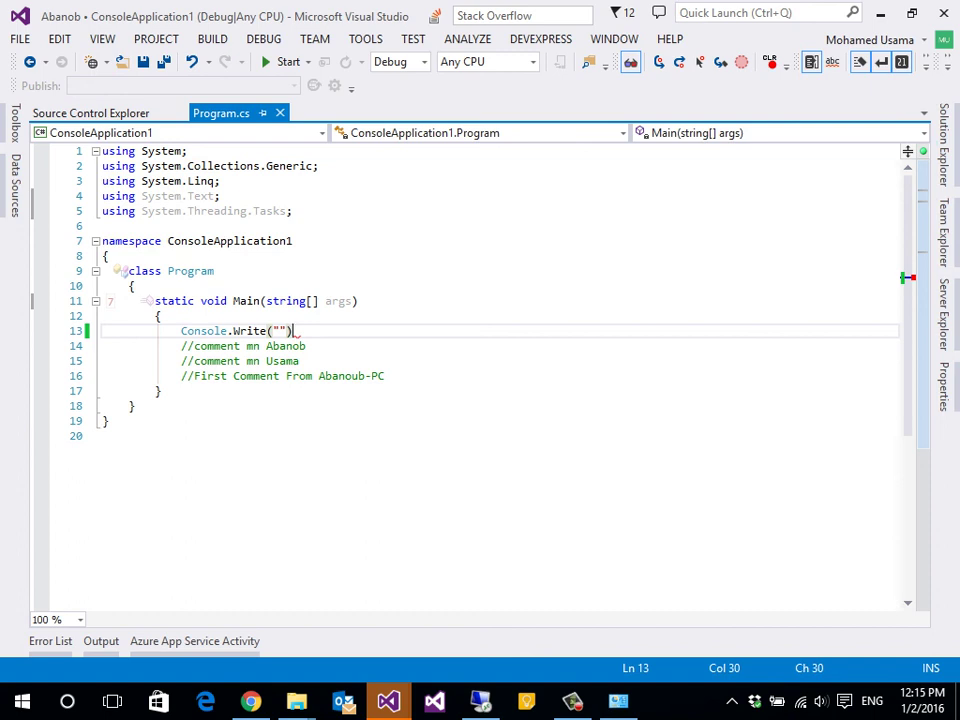
{"action": "type", "text": ";"}
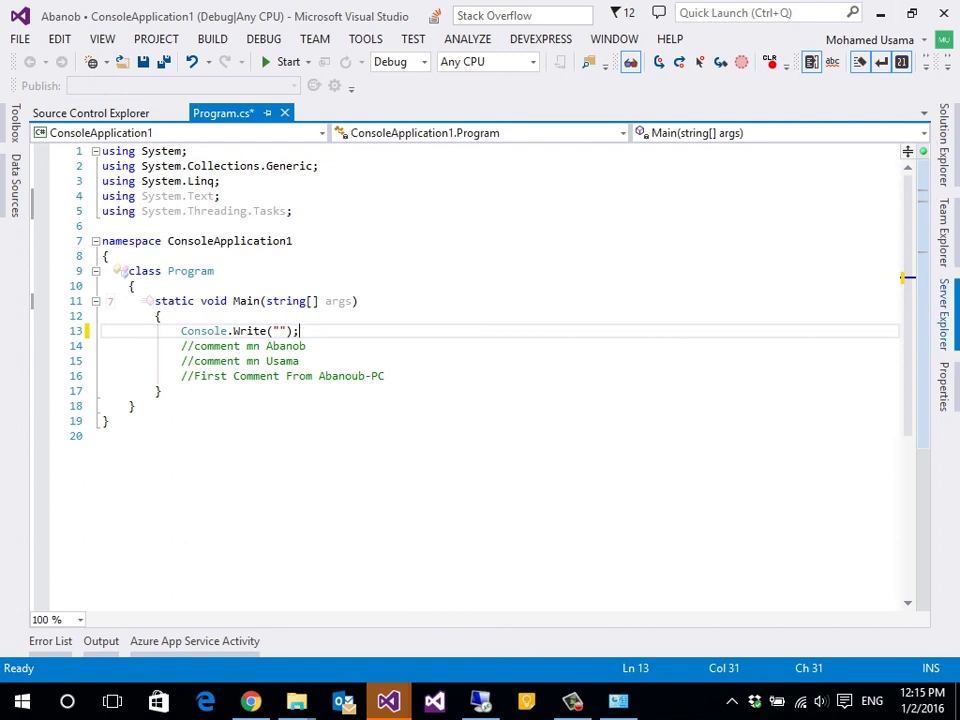
{"action": "key", "text": "ctrl+alt+l"}
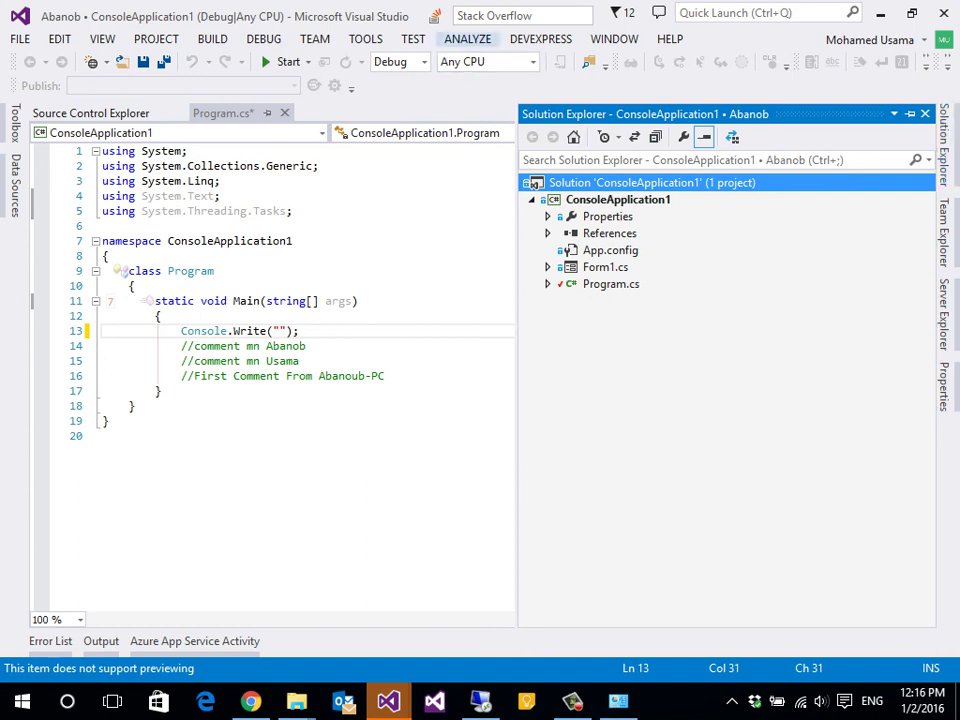
- Add Changeset Comments Policy to TFS Course Test's check-in policies and save the settings
{"action": "left_click", "coordinate": [943, 230]}
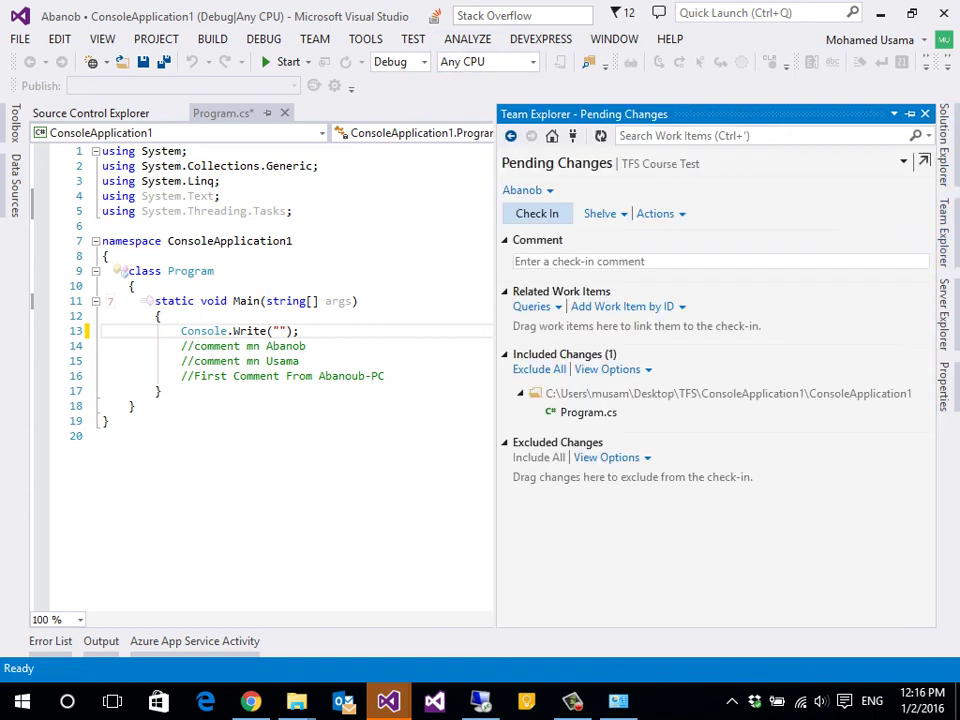
{"action": "left_click", "coordinate": [552, 135]}
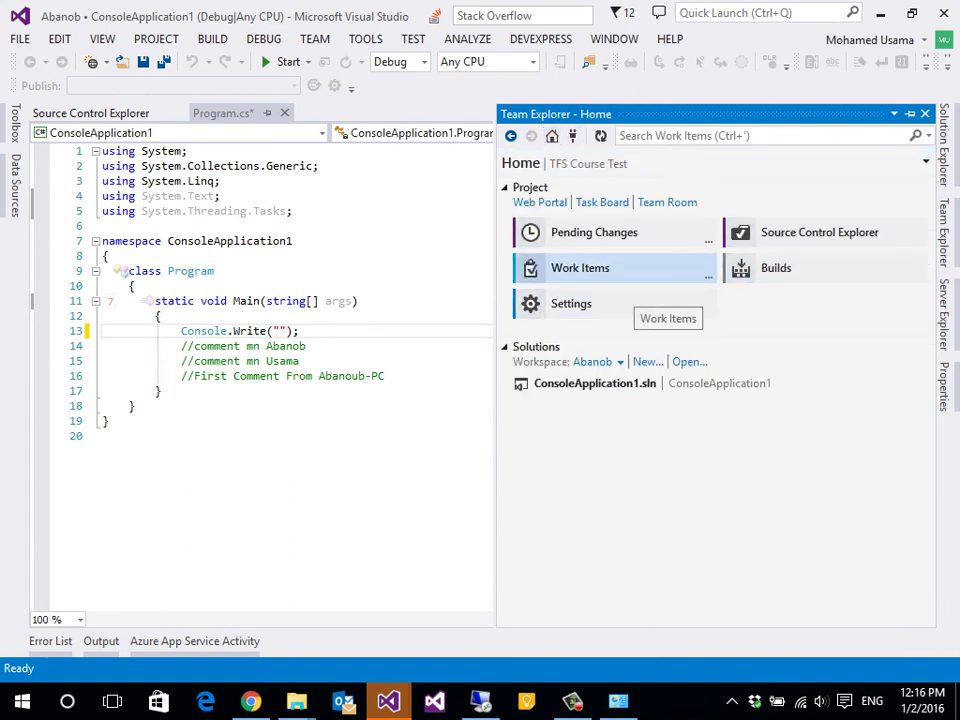
{"action": "left_click", "coordinate": [571, 303]}
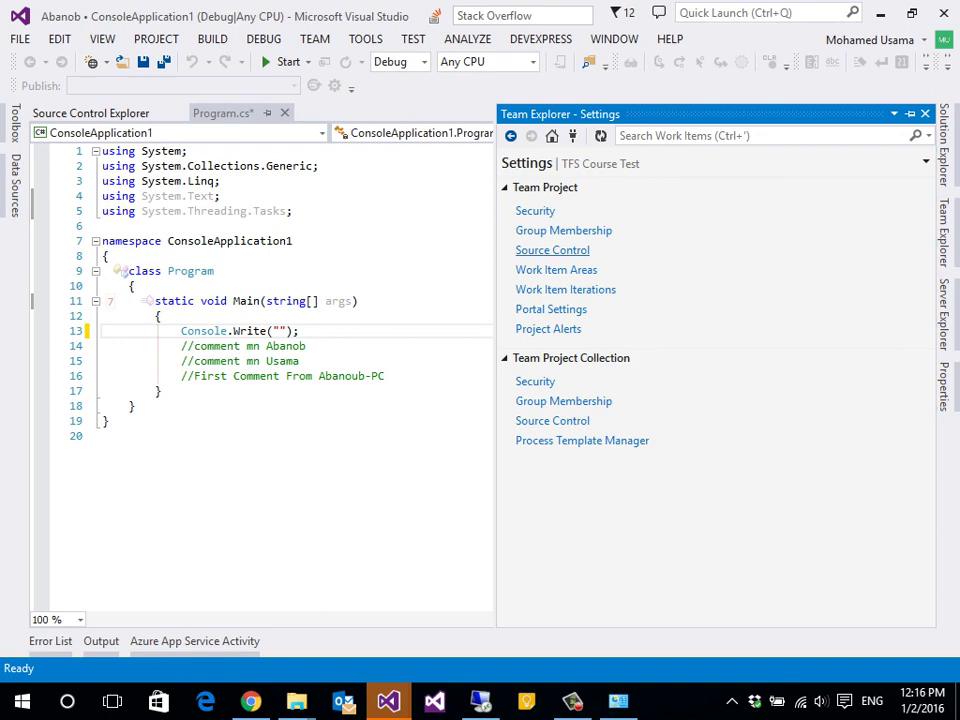
{"action": "left_click", "coordinate": [552, 250]}
{"action": "left_click", "coordinate": [322, 166]}
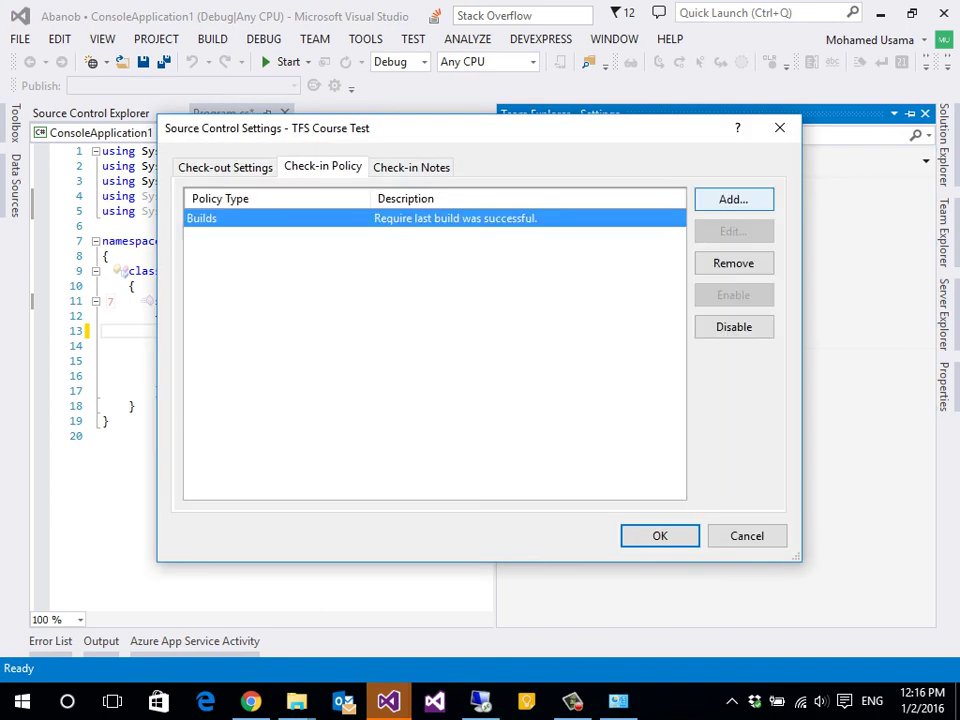
{"action": "left_click", "coordinate": [733, 199]}
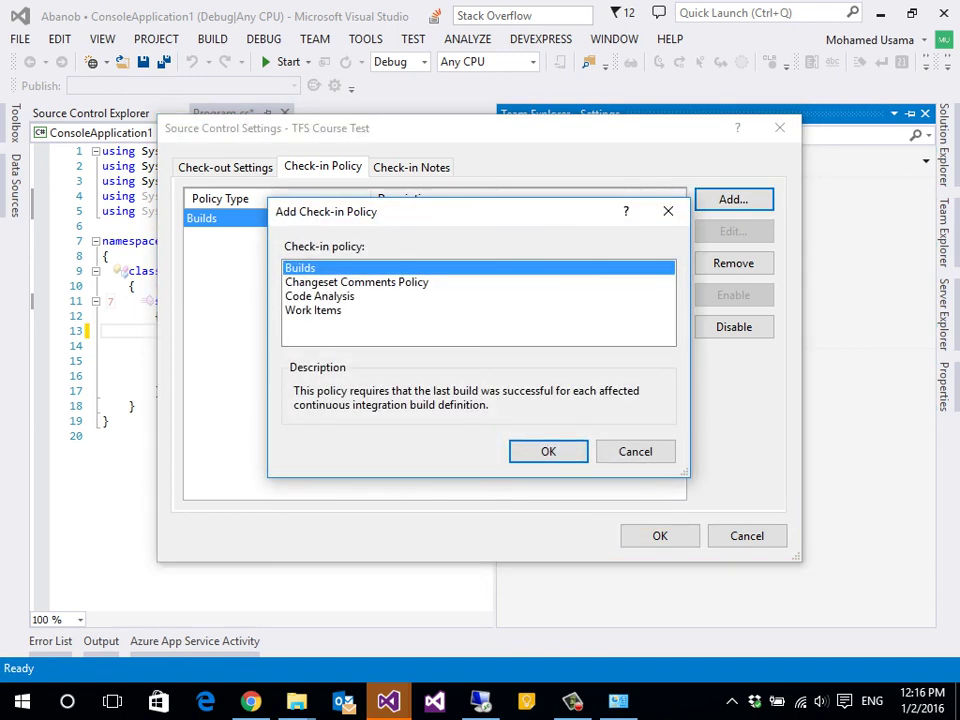
{"action": "left_click", "coordinate": [356, 282]}
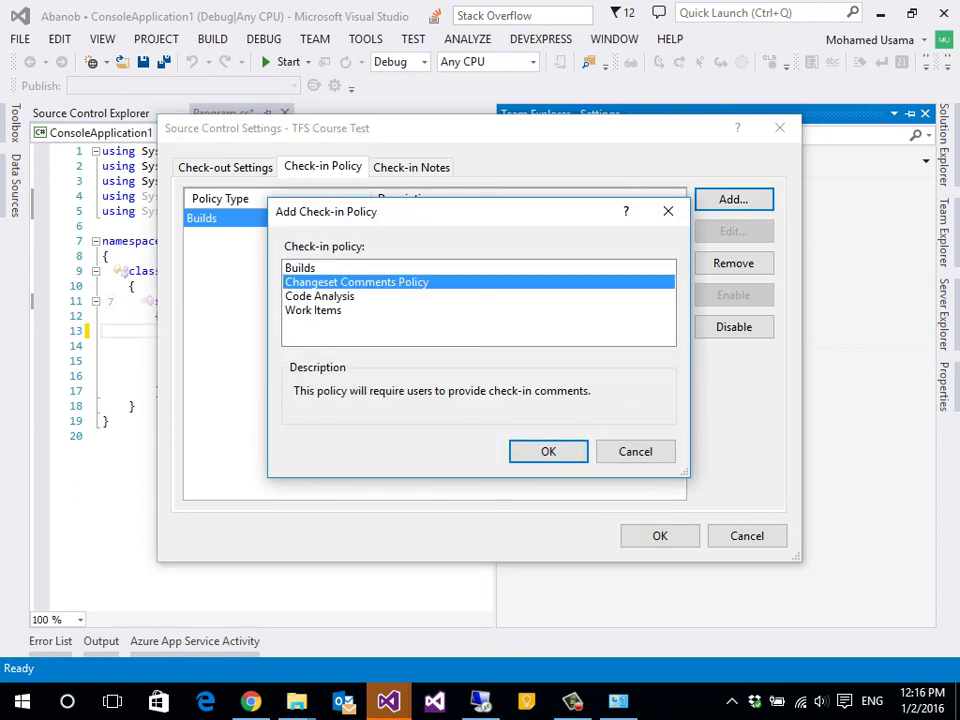
{"action": "left_click", "coordinate": [548, 451]}
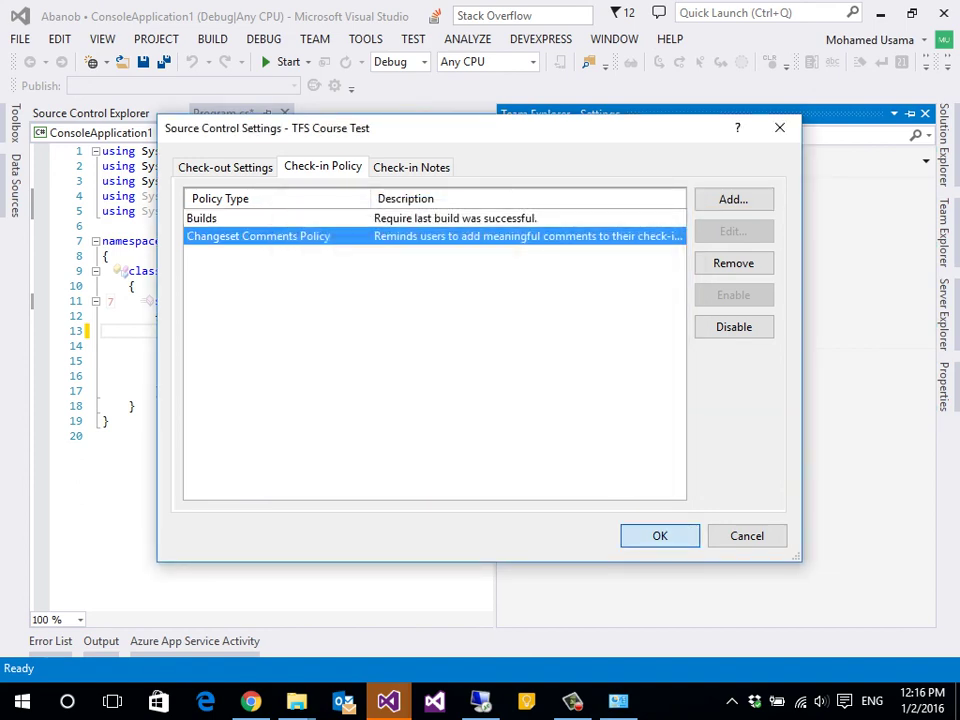
{"action": "left_click", "coordinate": [660, 535]}
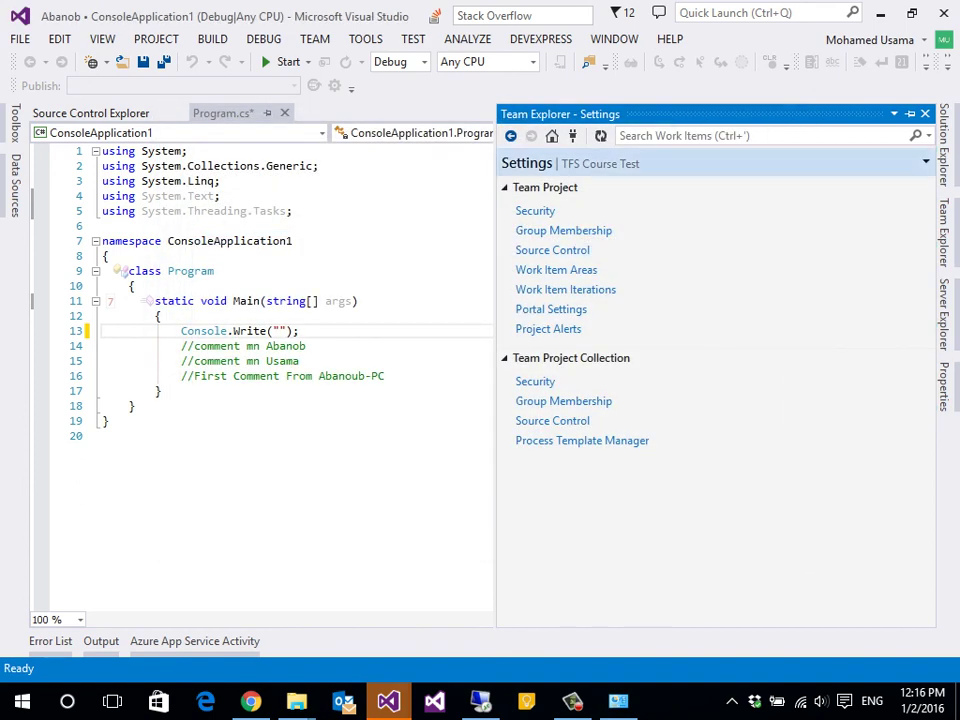
- Check in the saved Program.cs change with comment 'a', then switch to the PowerPoint presentation
{"action": "key", "text": "ctrl+alt+l"}
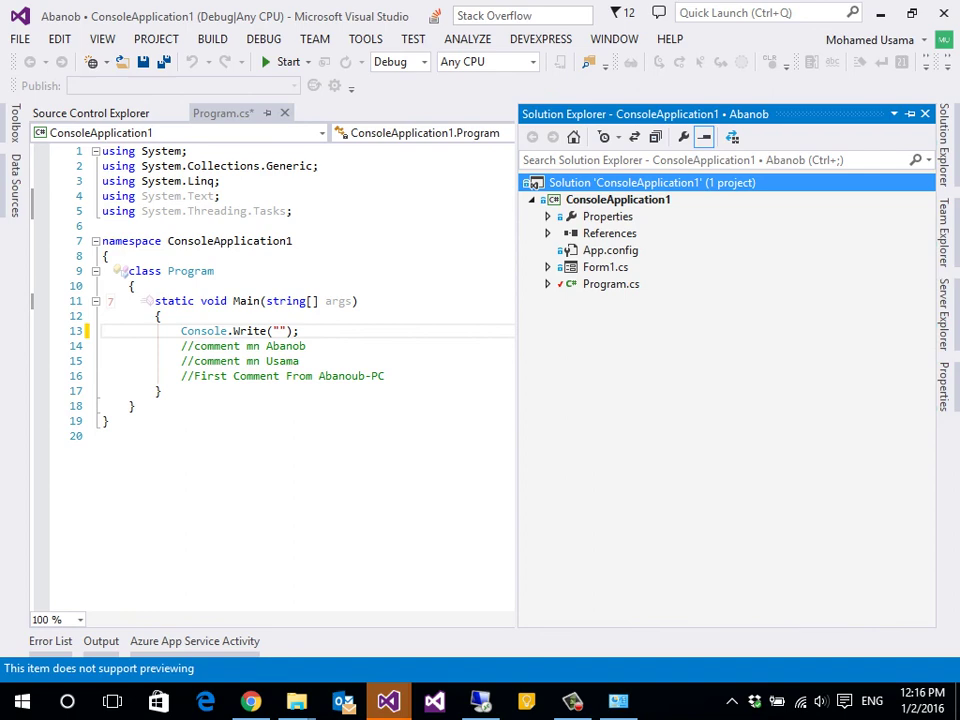
{"action": "right_click", "coordinate": [531, 183]}
{"action": "left_click", "coordinate": [250, 508]}
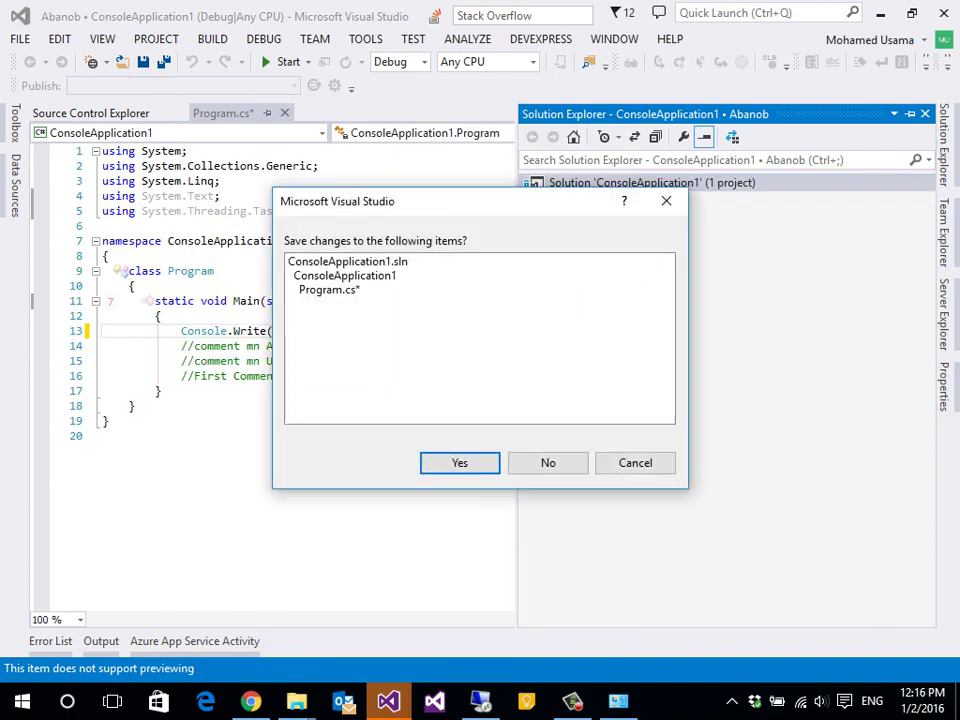
{"action": "key", "text": "Return"}
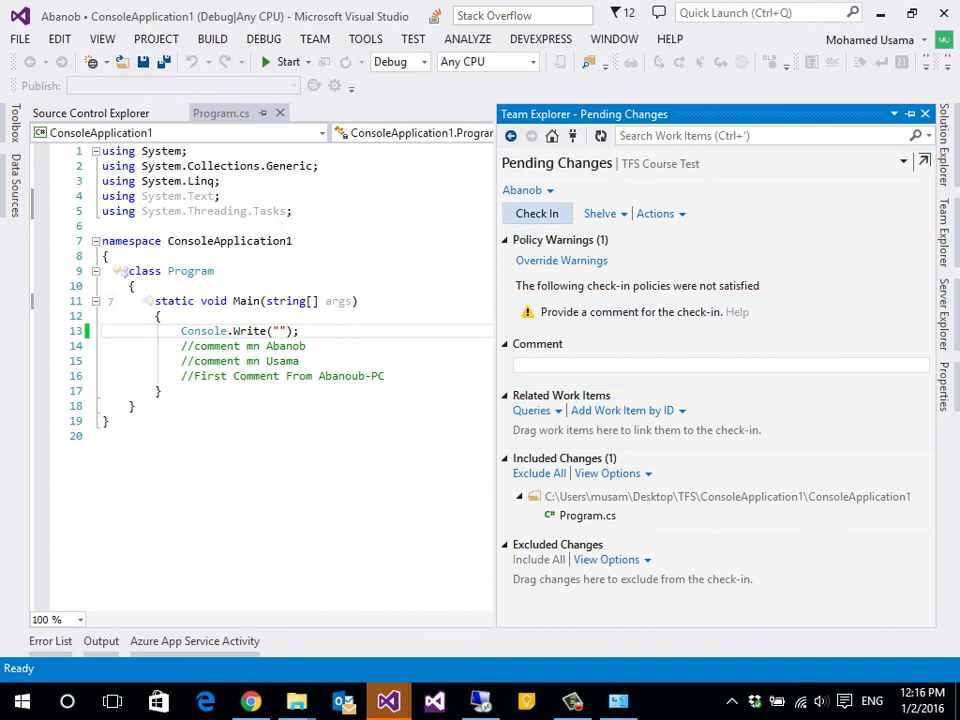
{"action": "type", "text": "a"}
{"action": "left_click", "coordinate": [537, 213]}
{"action": "key", "text": "Return"}
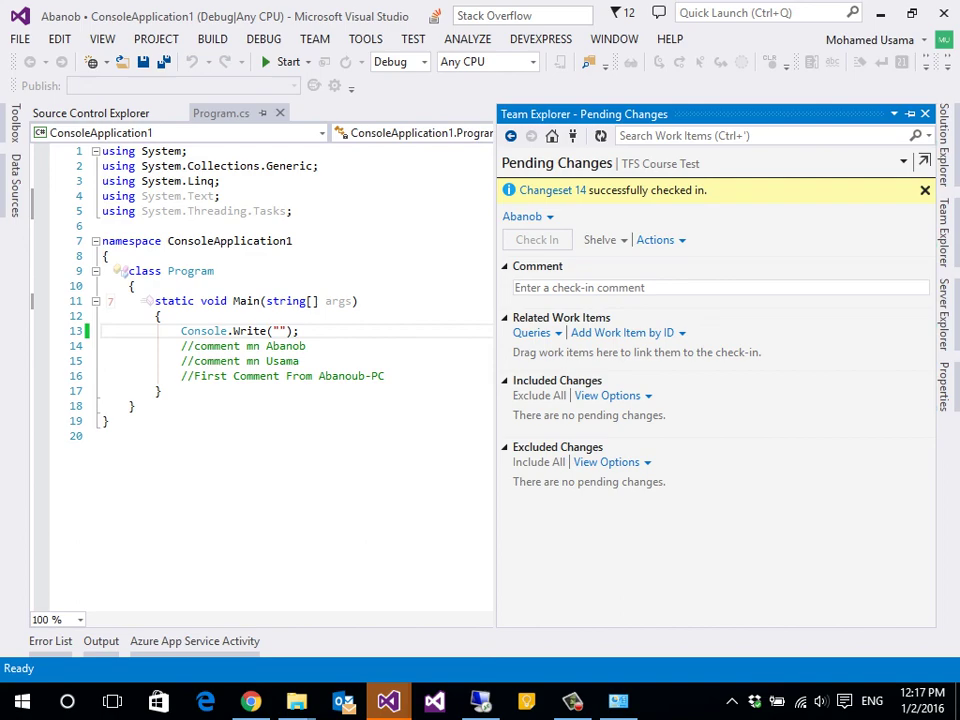
{"action": "key", "text": "super+Tab"}
{"action": "key", "text": "ctrl+super+Left"}
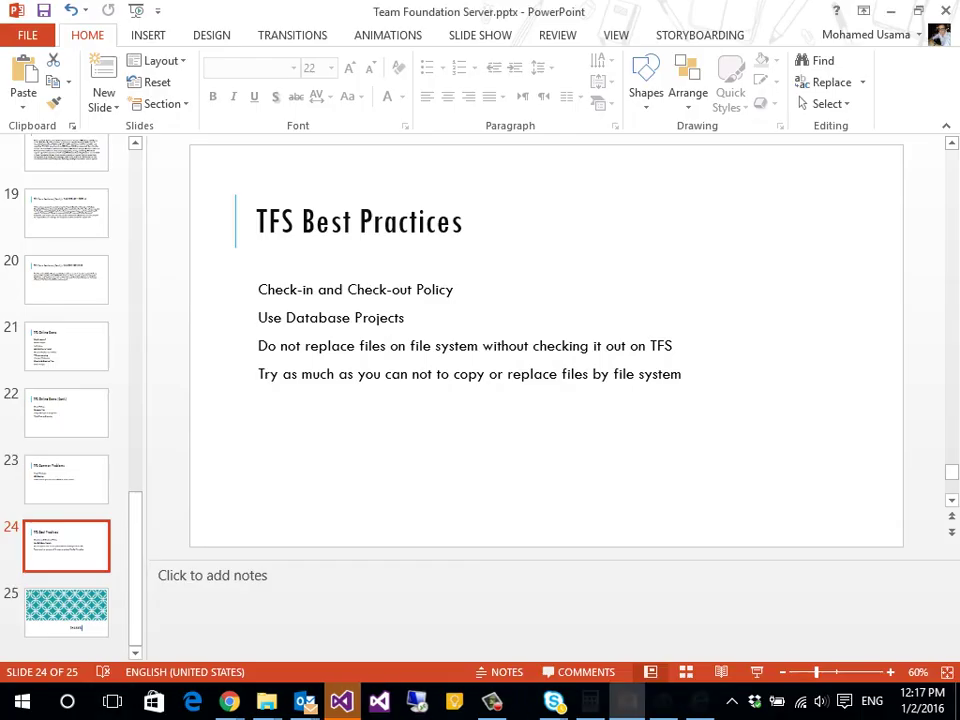